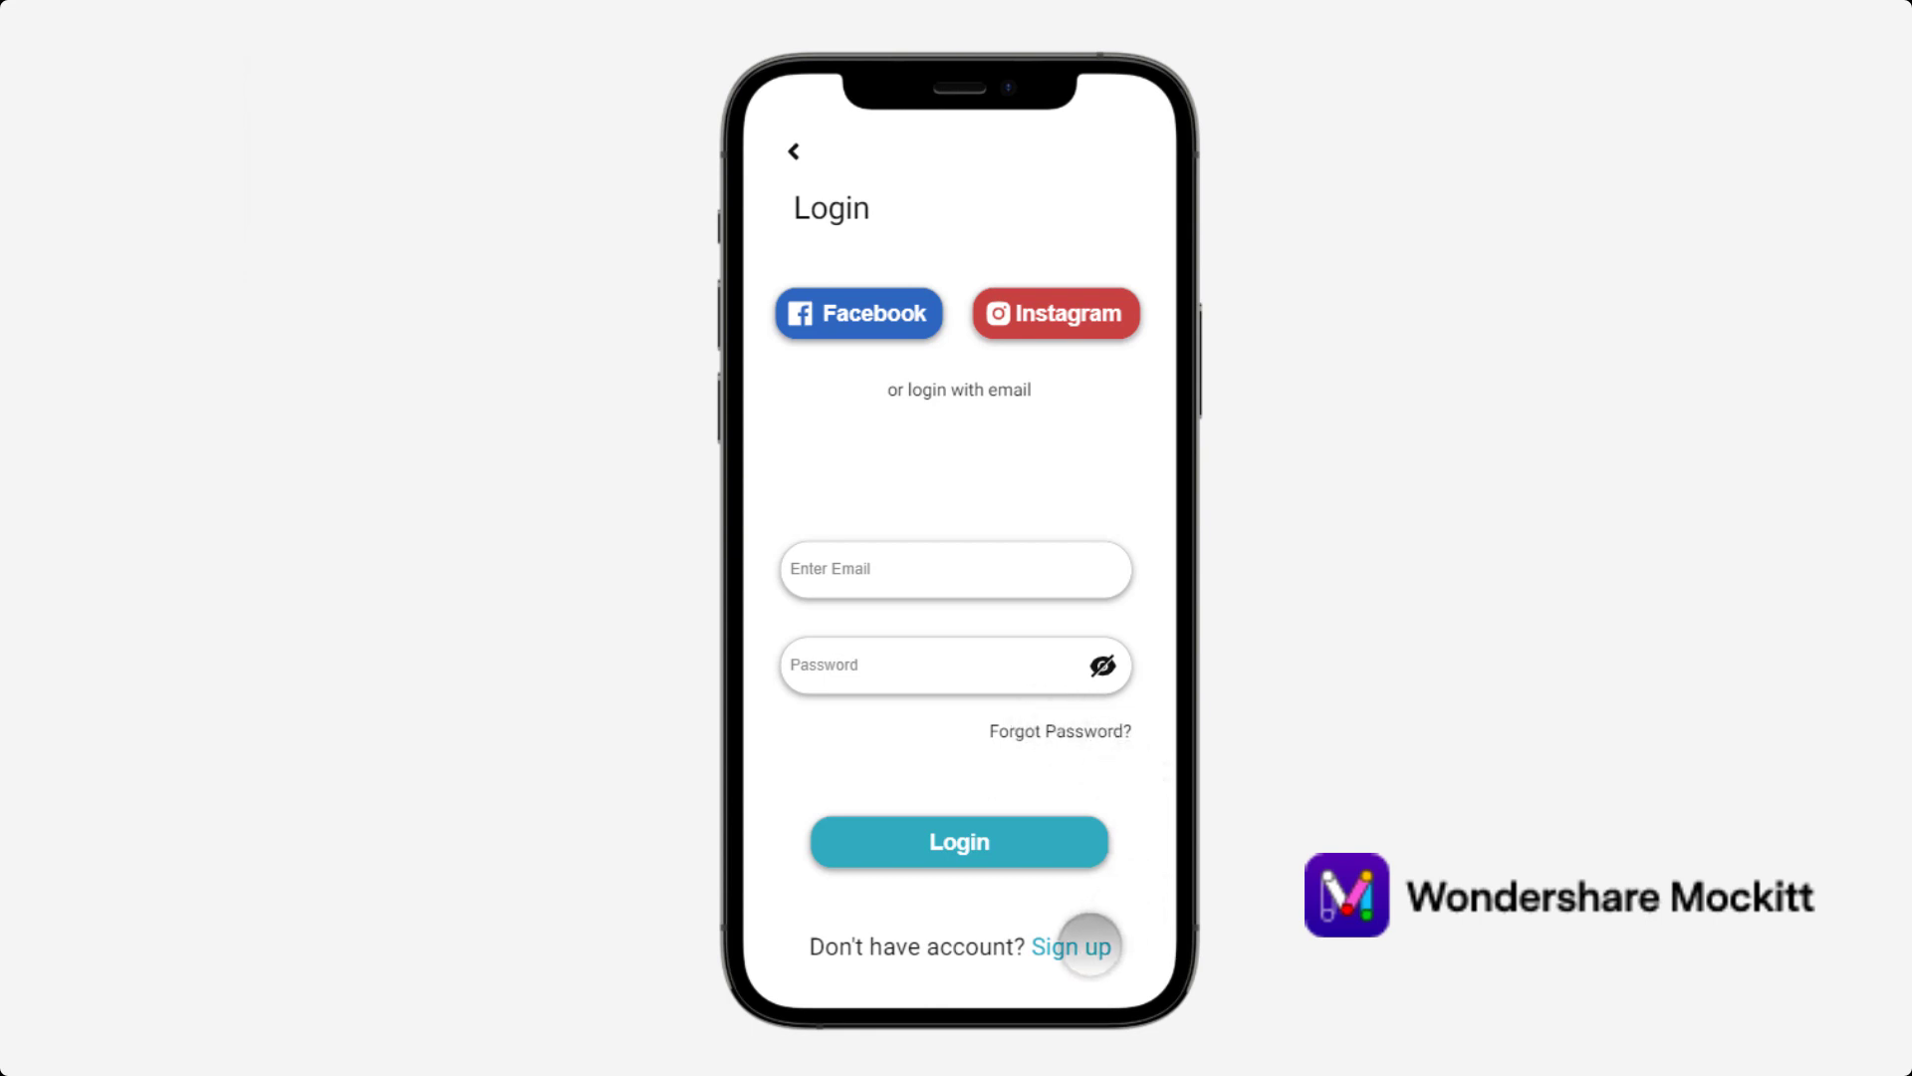
Follow the 'Sign up' link on the Login screen in the prototype preview.
{"action": "left_click", "coordinate": [1090, 945]}
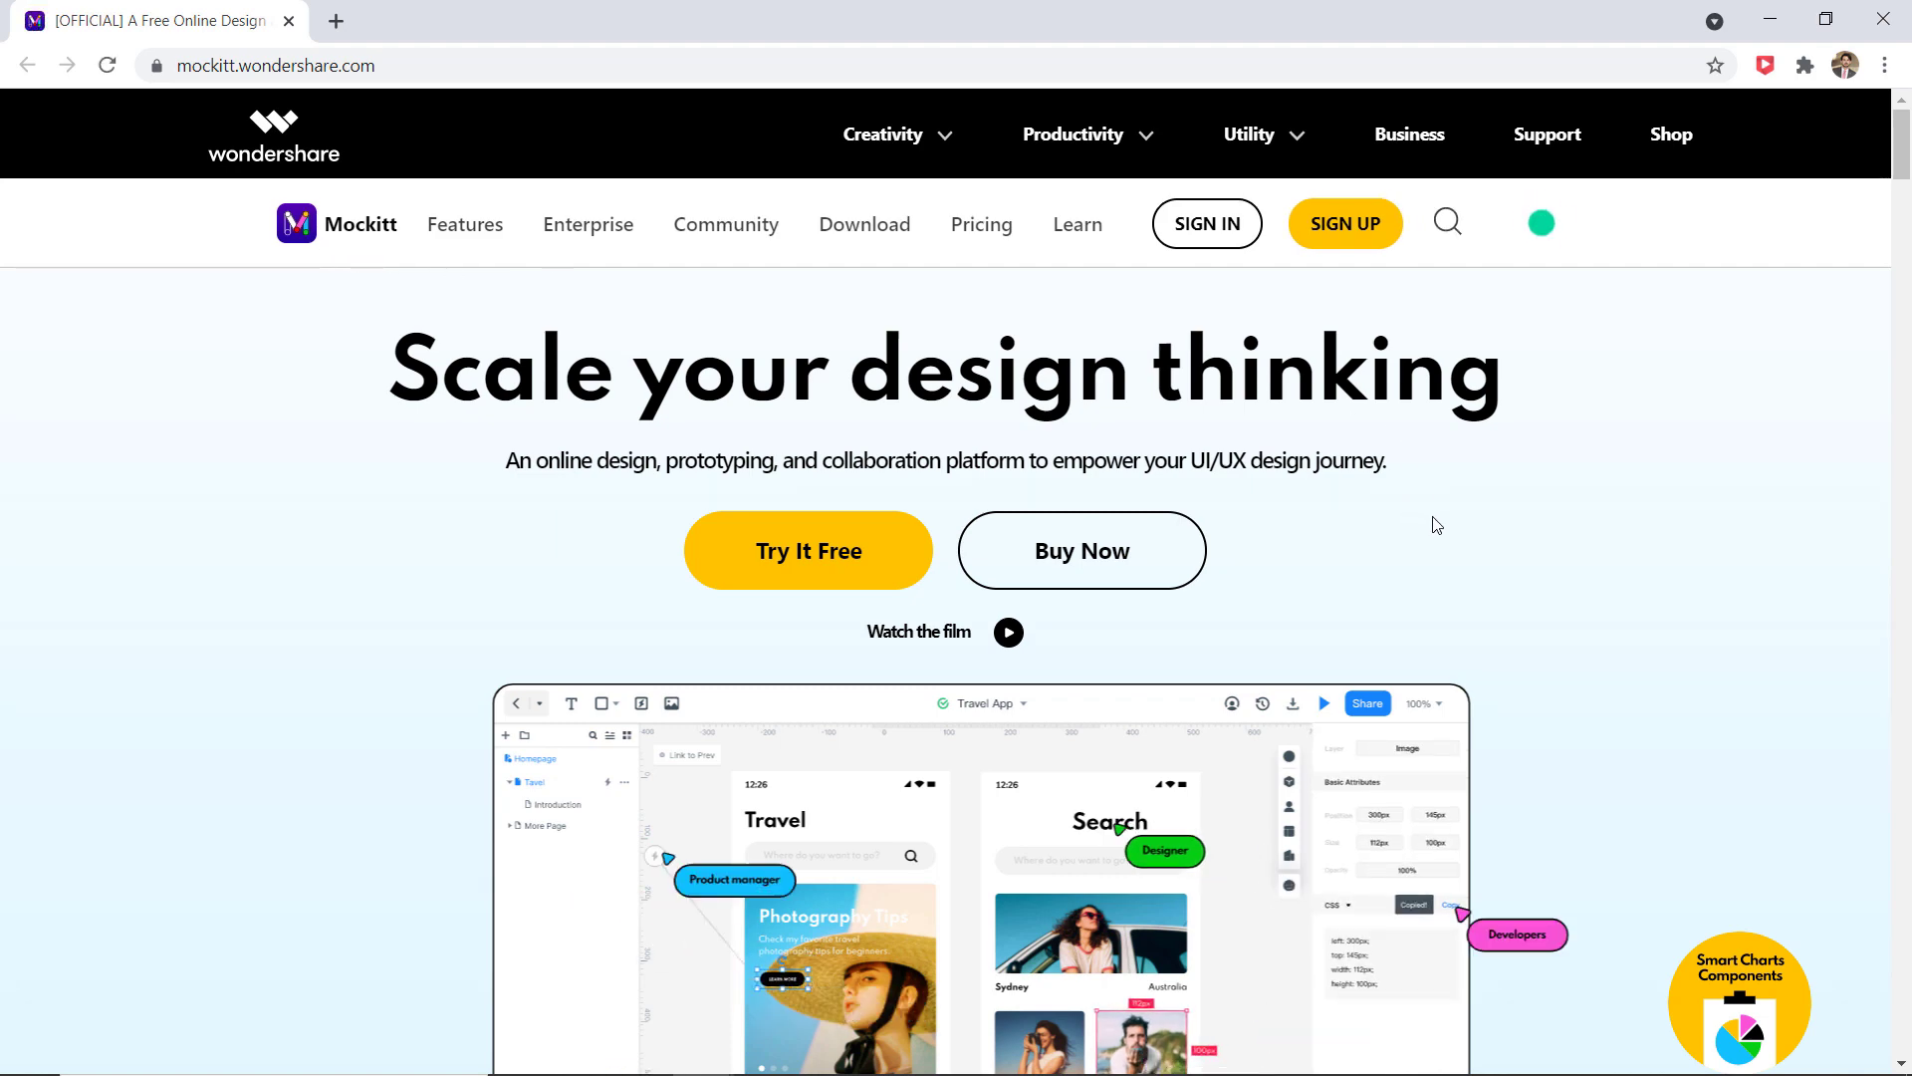
Scroll the Mockitt website to the Download Center with web, Windows and macOS options.
{"action": "scroll", "coordinate": [1422, 503], "scroll_direction": "down", "scroll_amount": 4}
{"action": "scroll", "coordinate": [1435, 525], "scroll_direction": "down", "scroll_amount": 1}
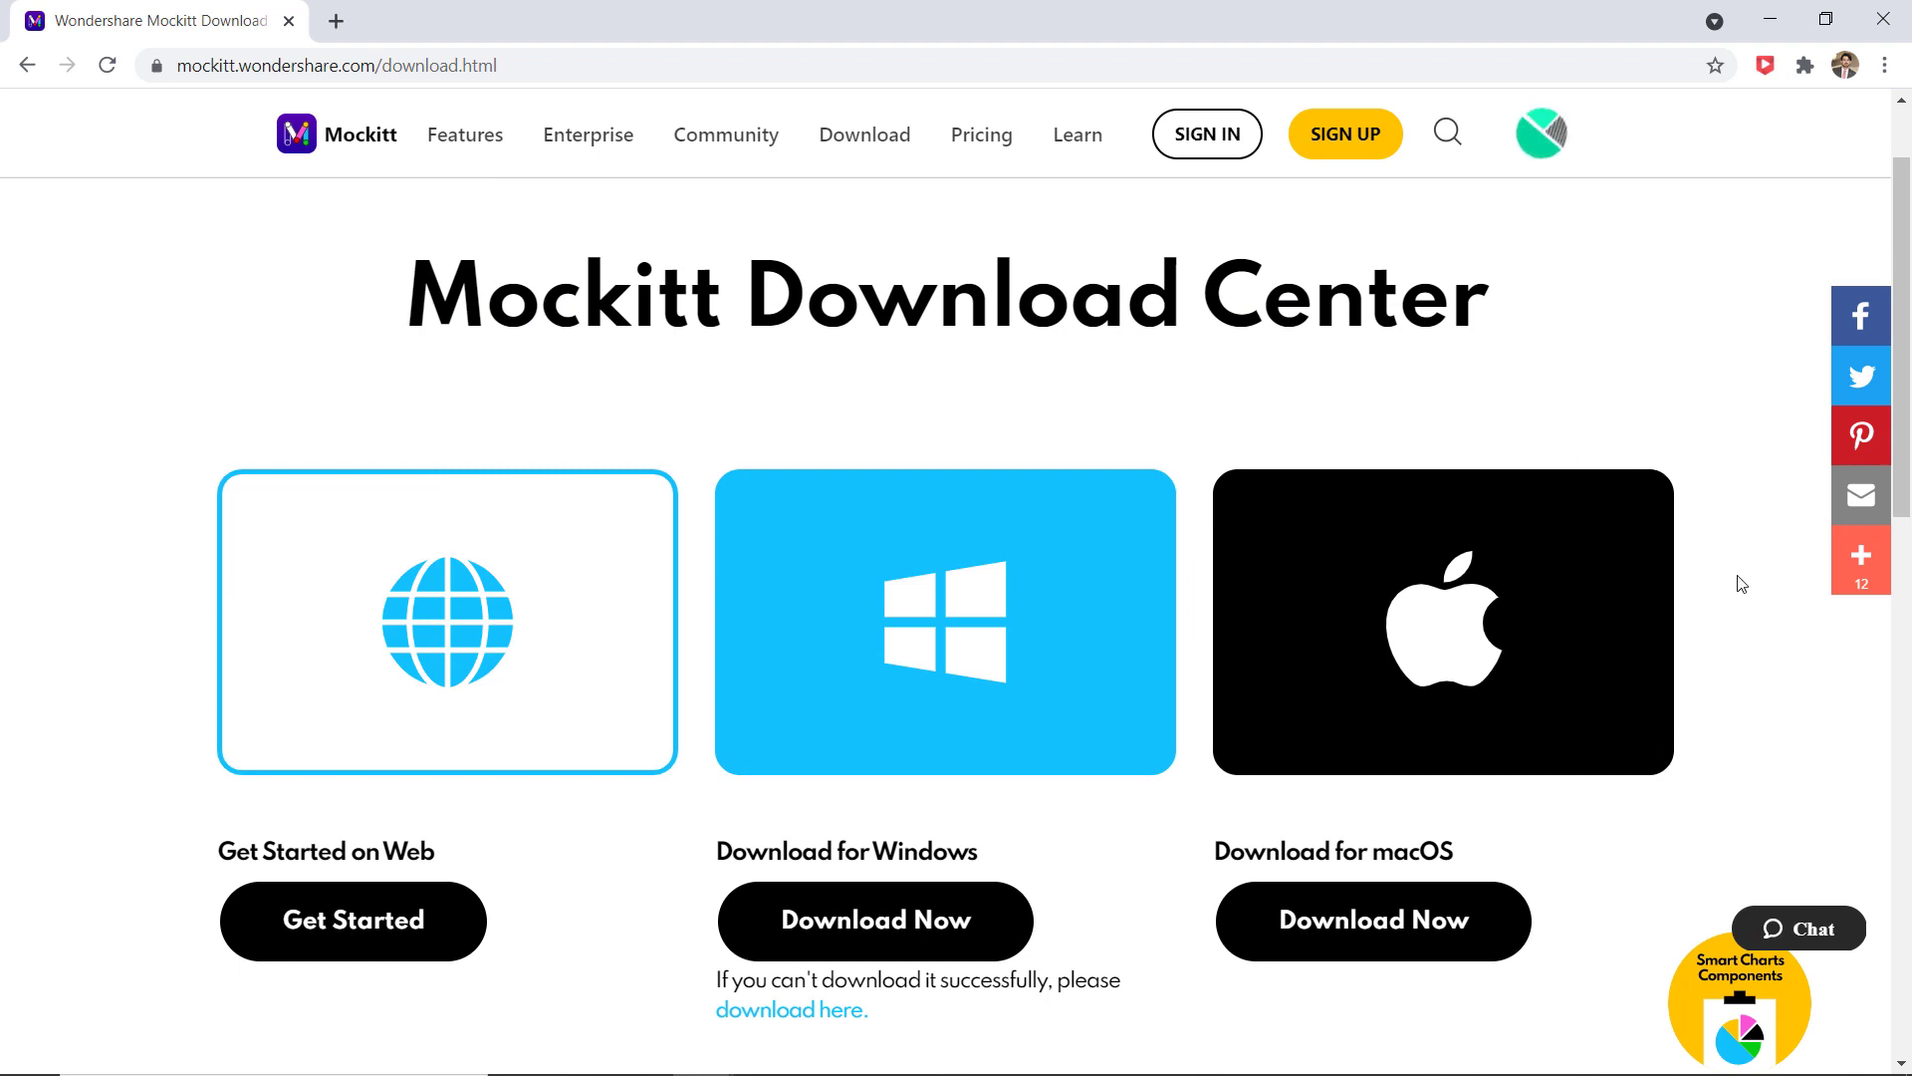
{"action": "scroll", "coordinate": [1741, 584], "scroll_direction": "down", "scroll_amount": 5}
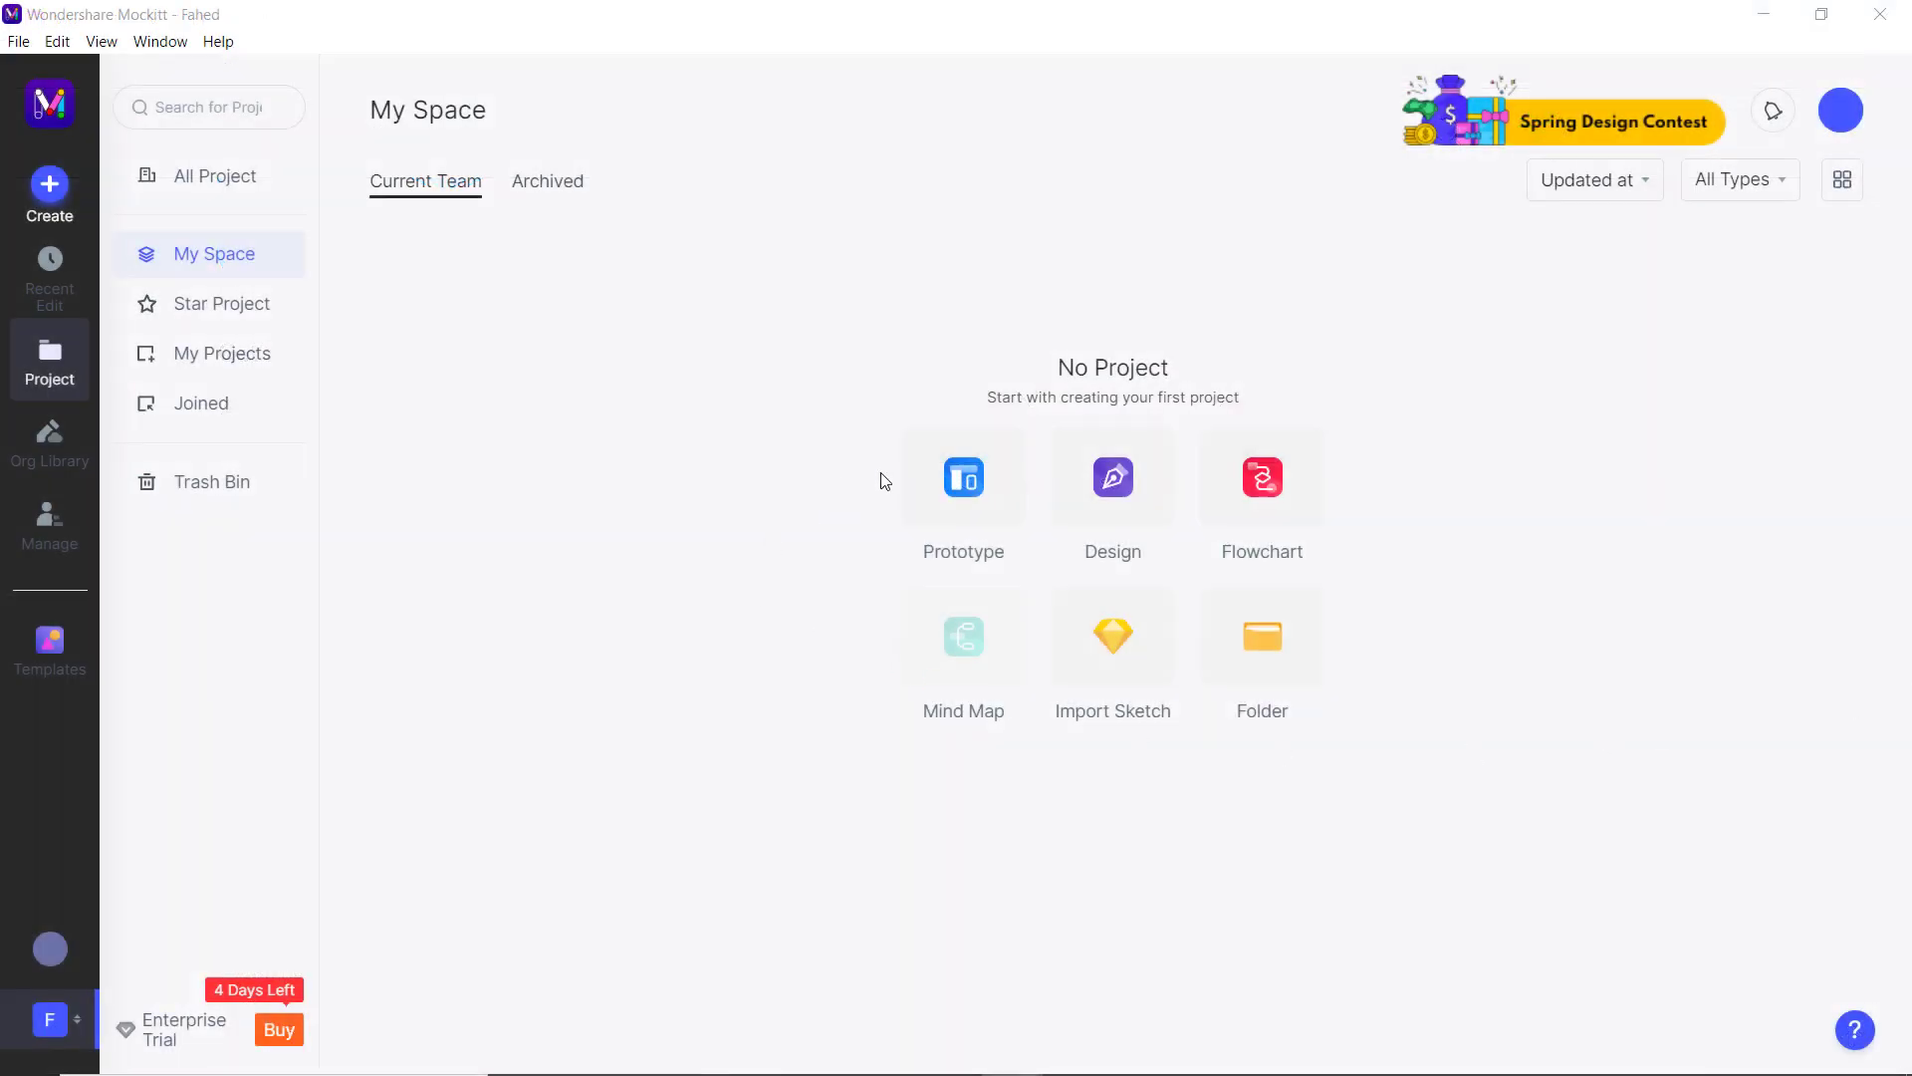
Create a 390 × 844 iPhone 12 Pro/12 prototype project named New Project.
{"action": "left_click", "coordinate": [974, 476]}
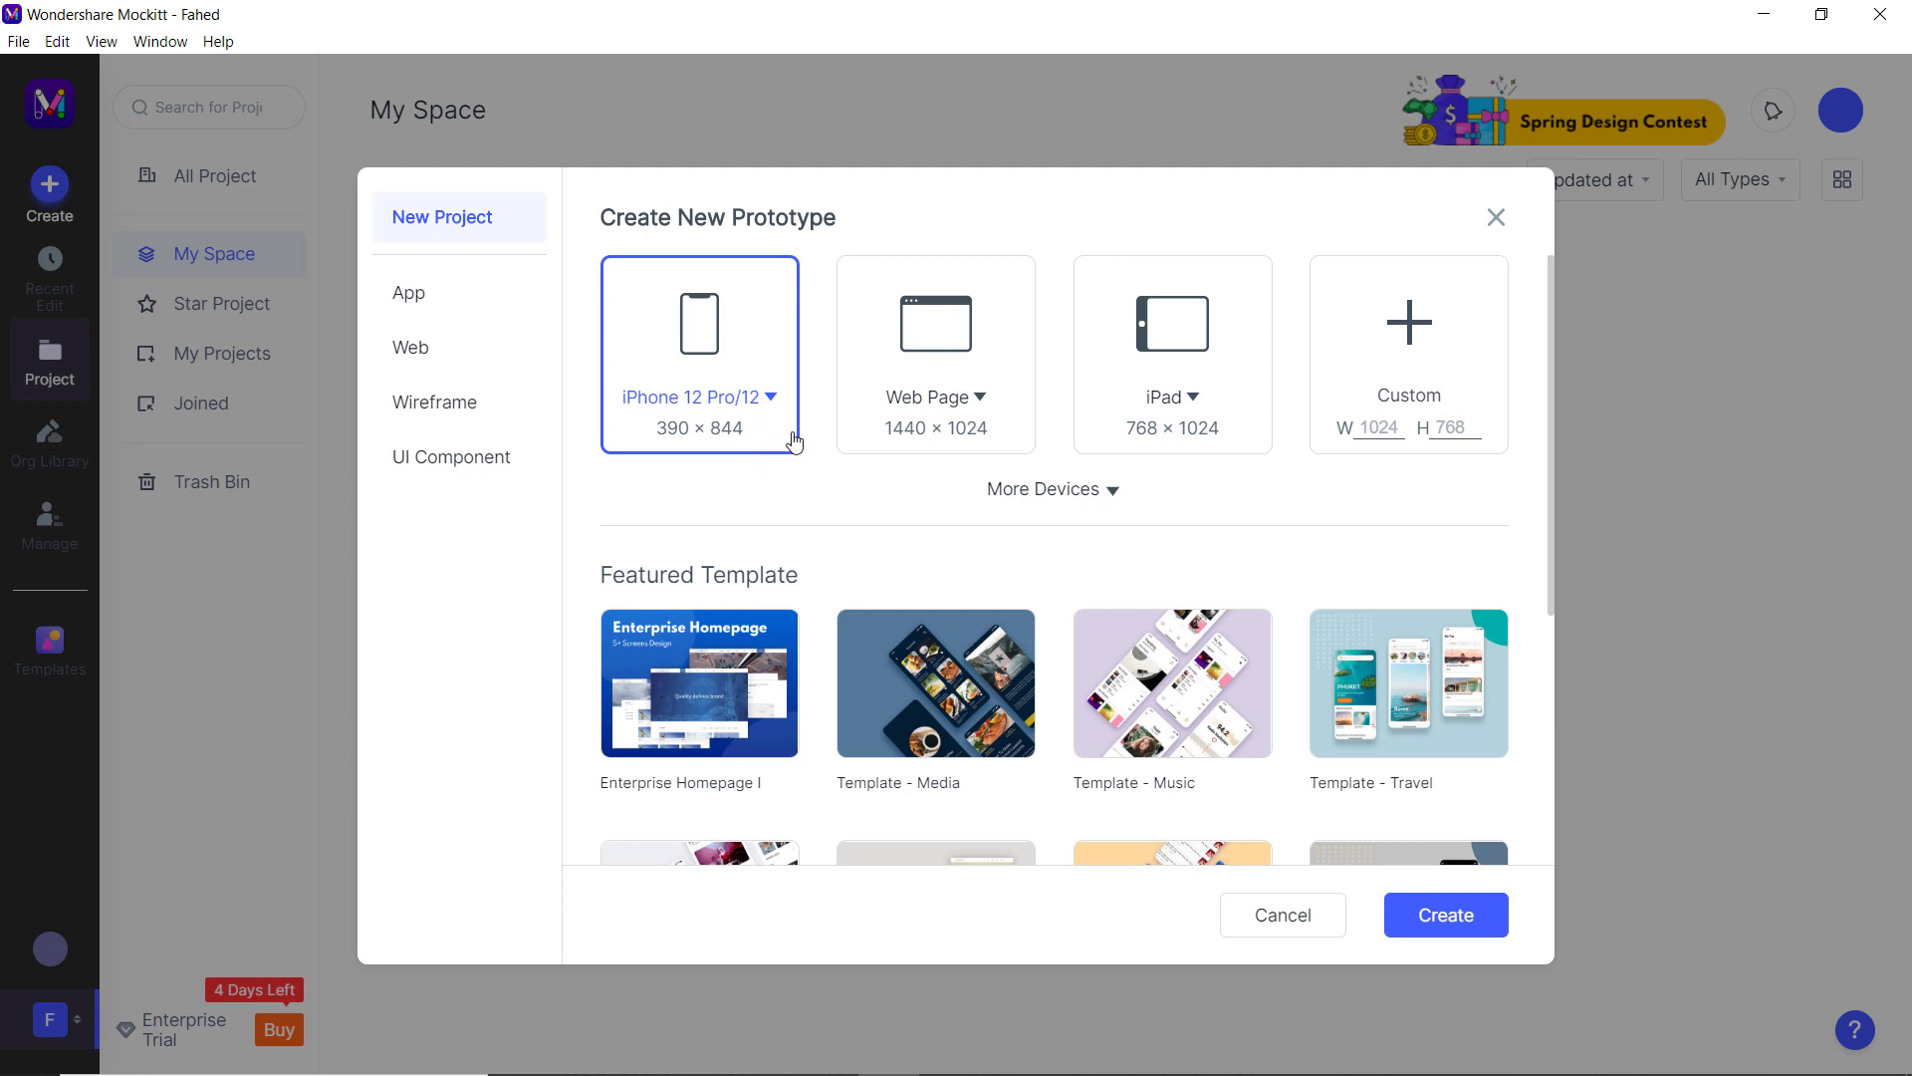
{"action": "scroll", "coordinate": [1088, 538], "scroll_direction": "down", "scroll_amount": 5}
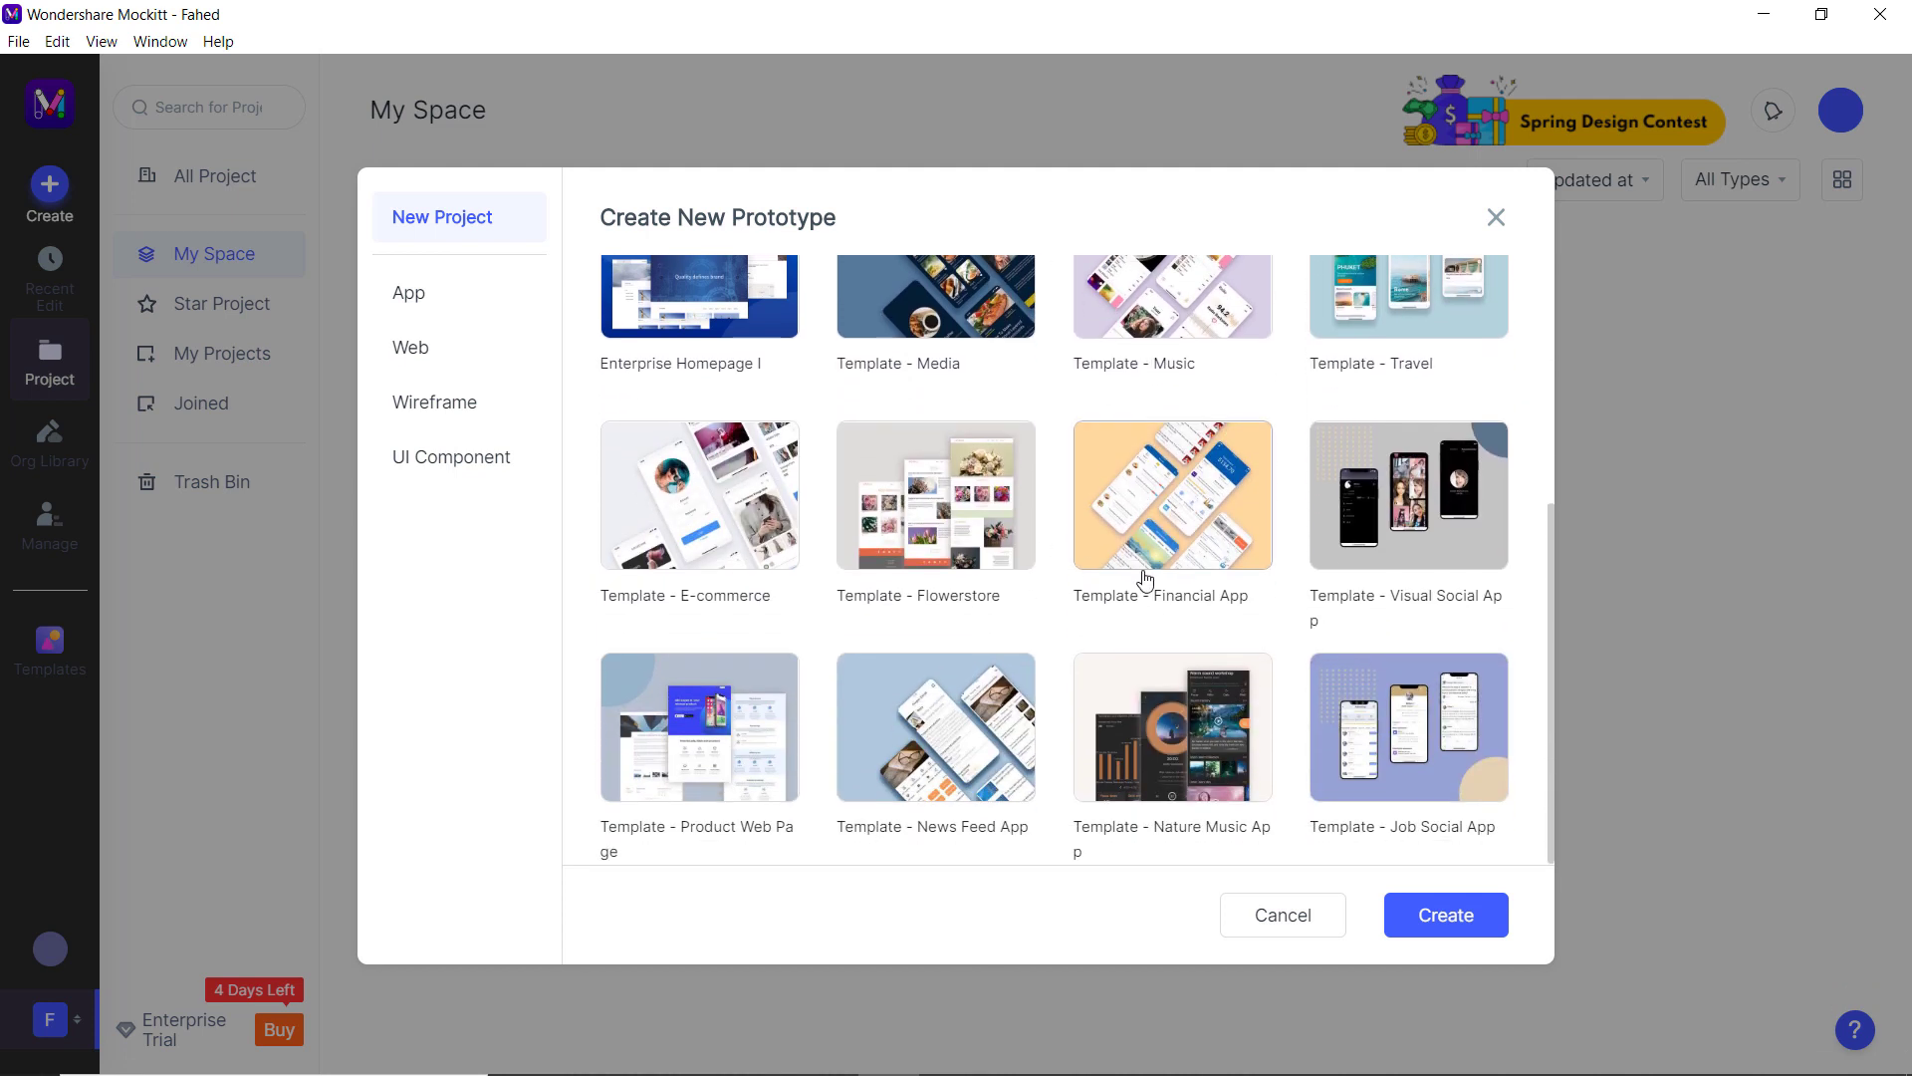
{"action": "scroll", "coordinate": [1143, 554], "scroll_direction": "up", "scroll_amount": 5}
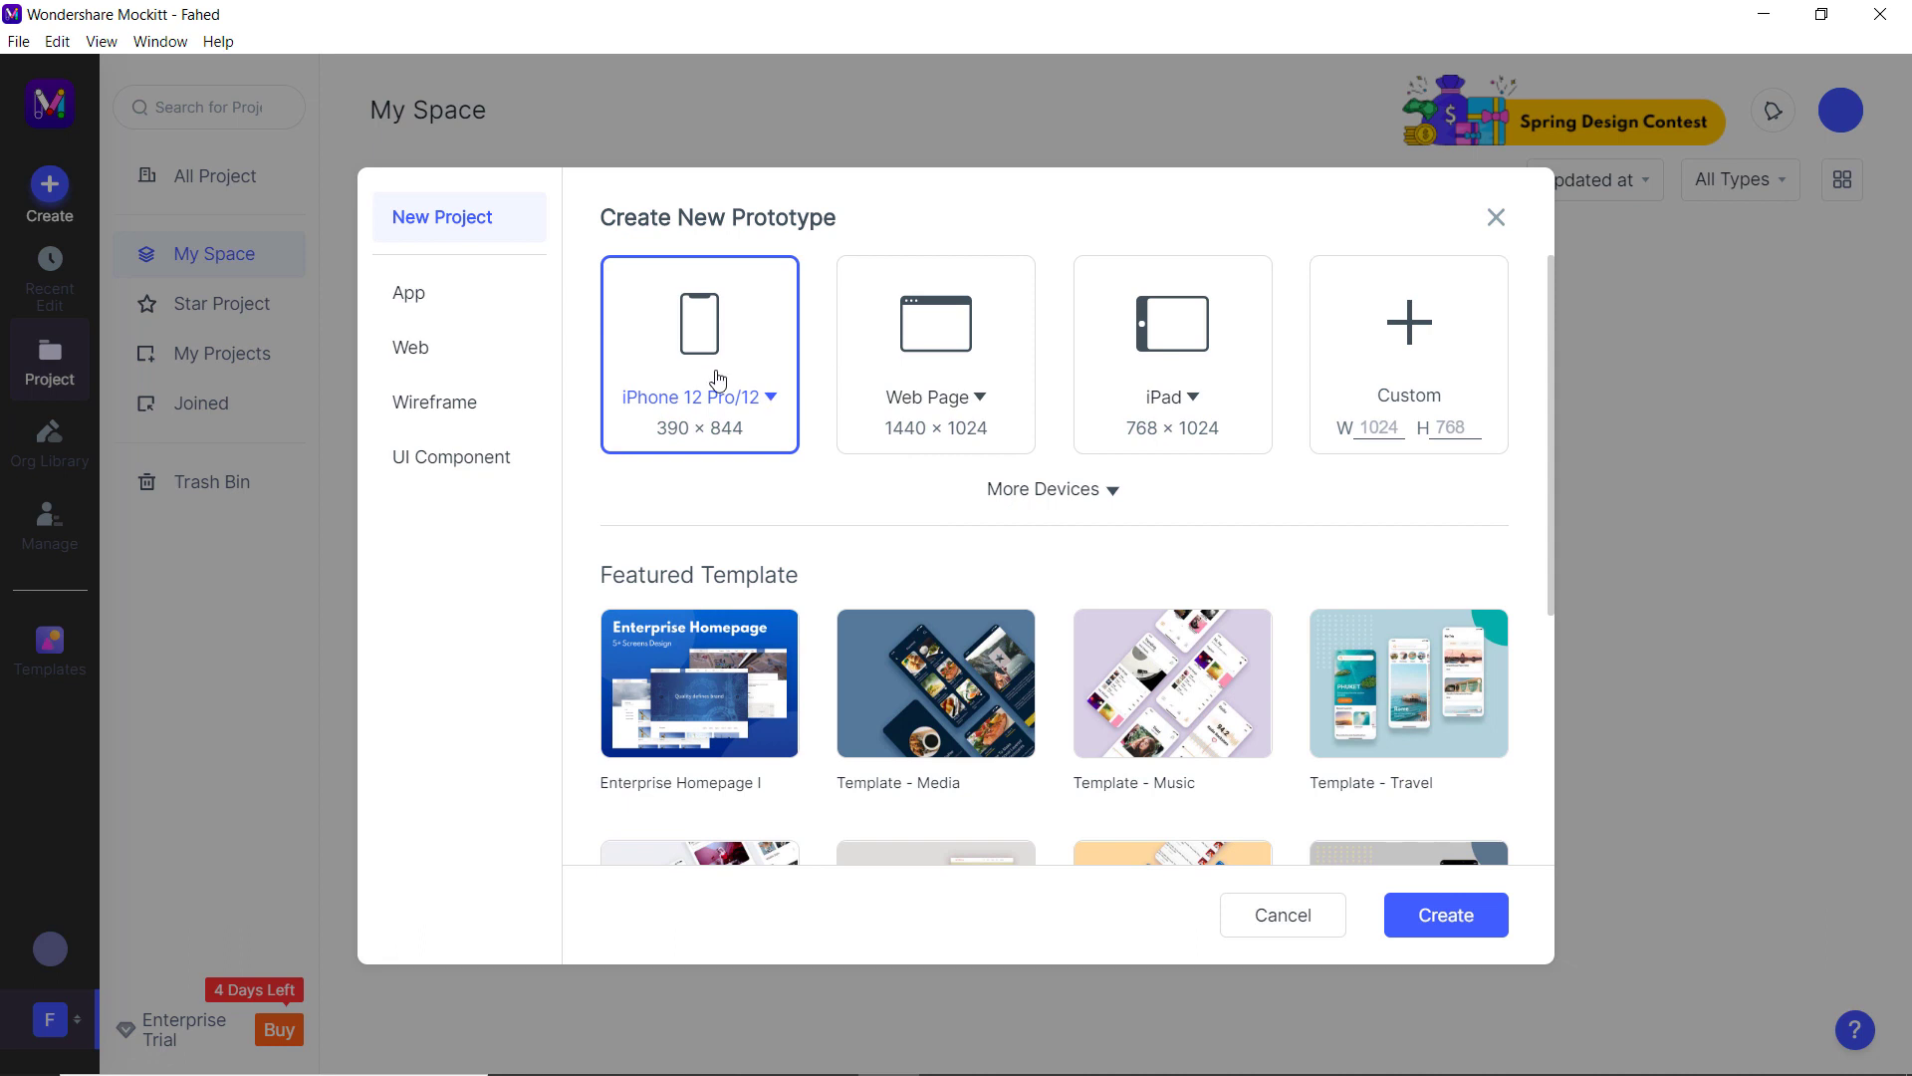
{"action": "left_click", "coordinate": [1437, 924]}
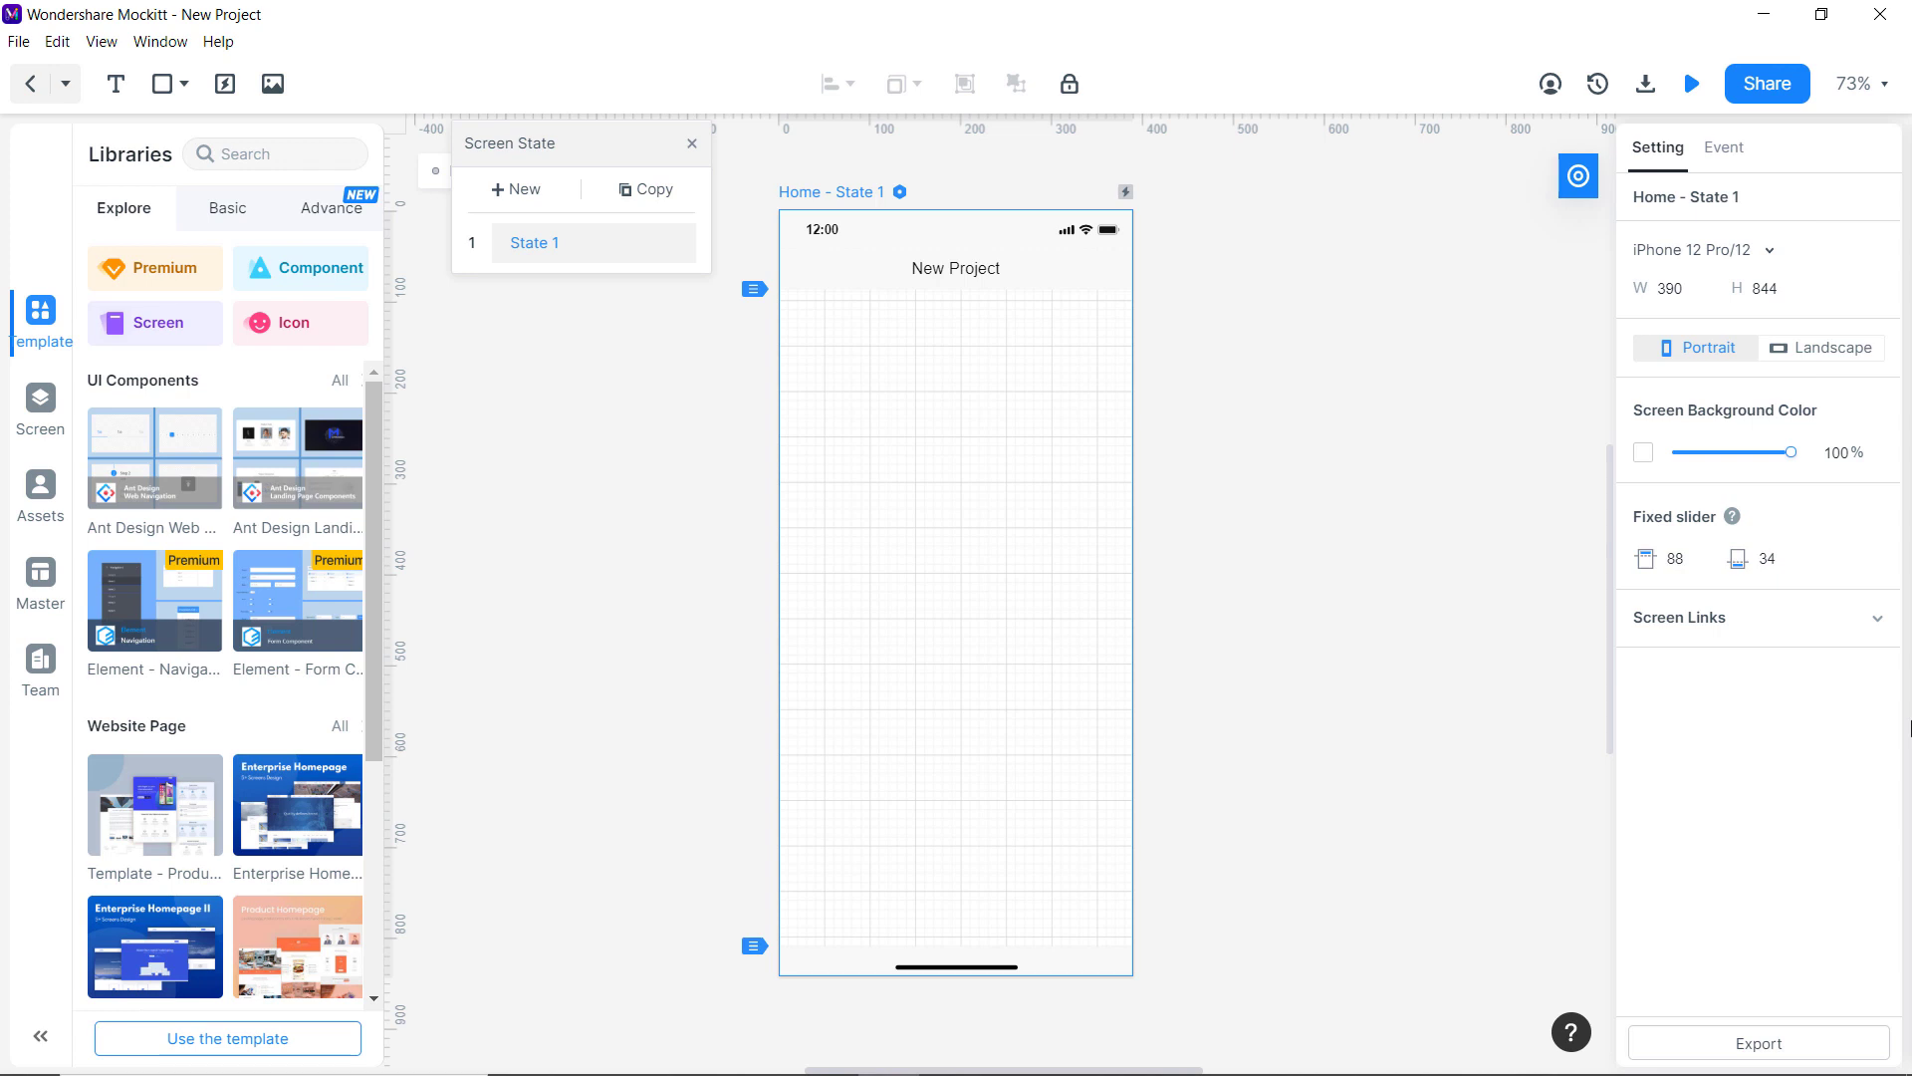
Close the screen states list and browse the Basic and Advance component tabs.
{"action": "left_click", "coordinate": [1578, 176]}
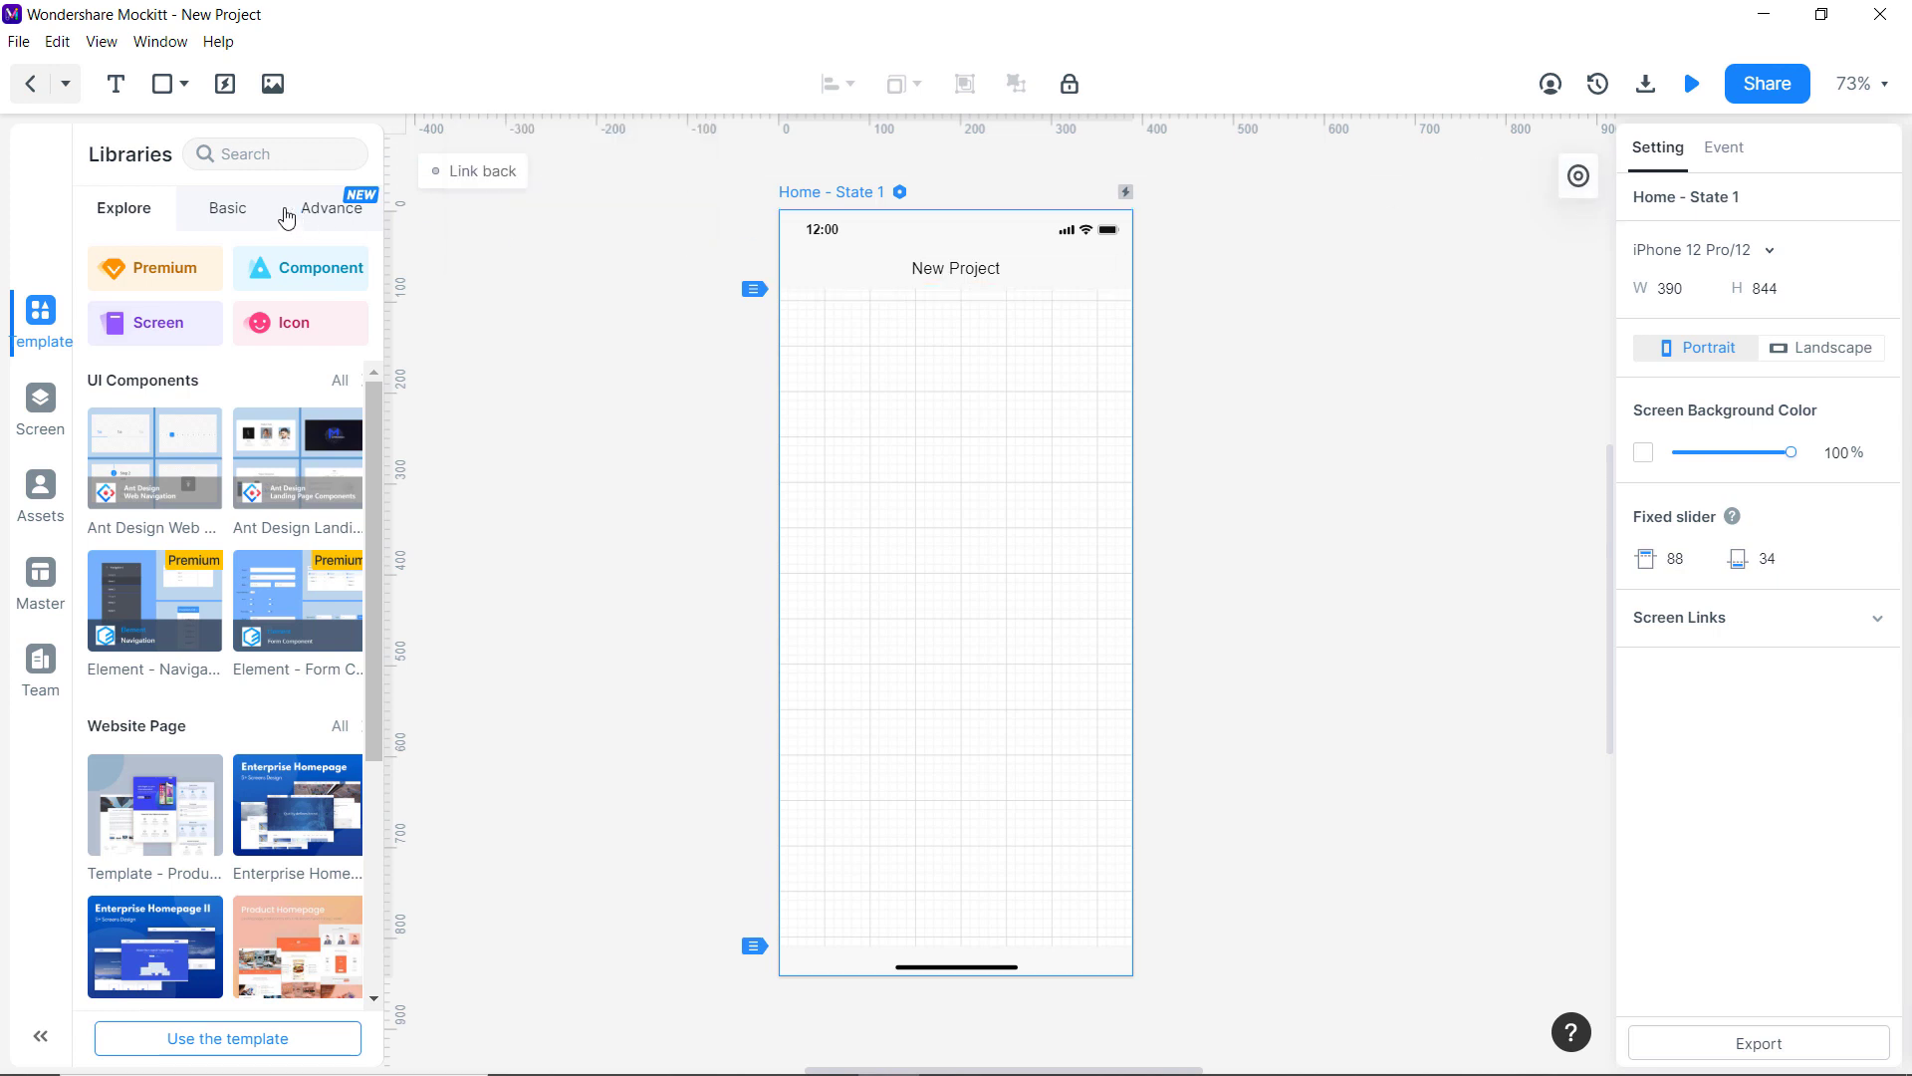
{"action": "left_click", "coordinate": [229, 209]}
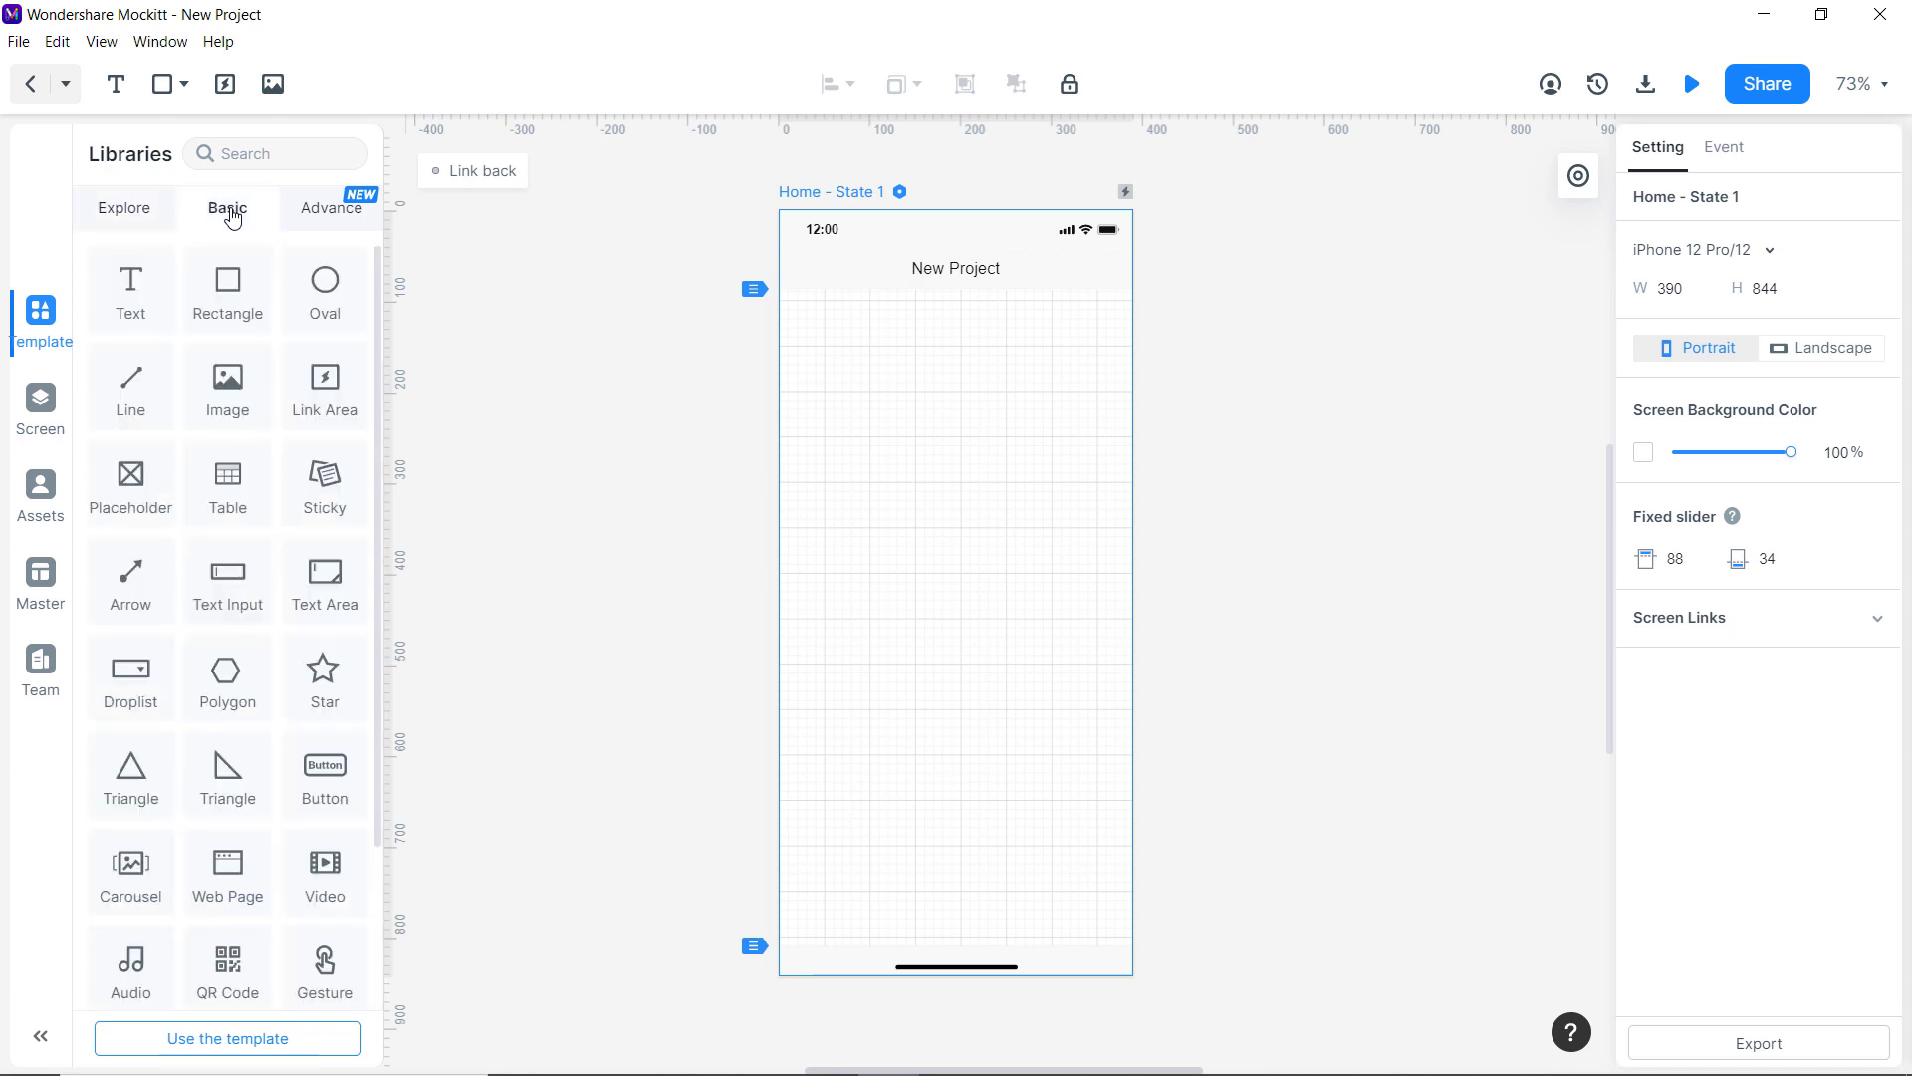
{"action": "scroll", "coordinate": [229, 399], "scroll_direction": "down", "scroll_amount": 2}
{"action": "left_click", "coordinate": [323, 211]}
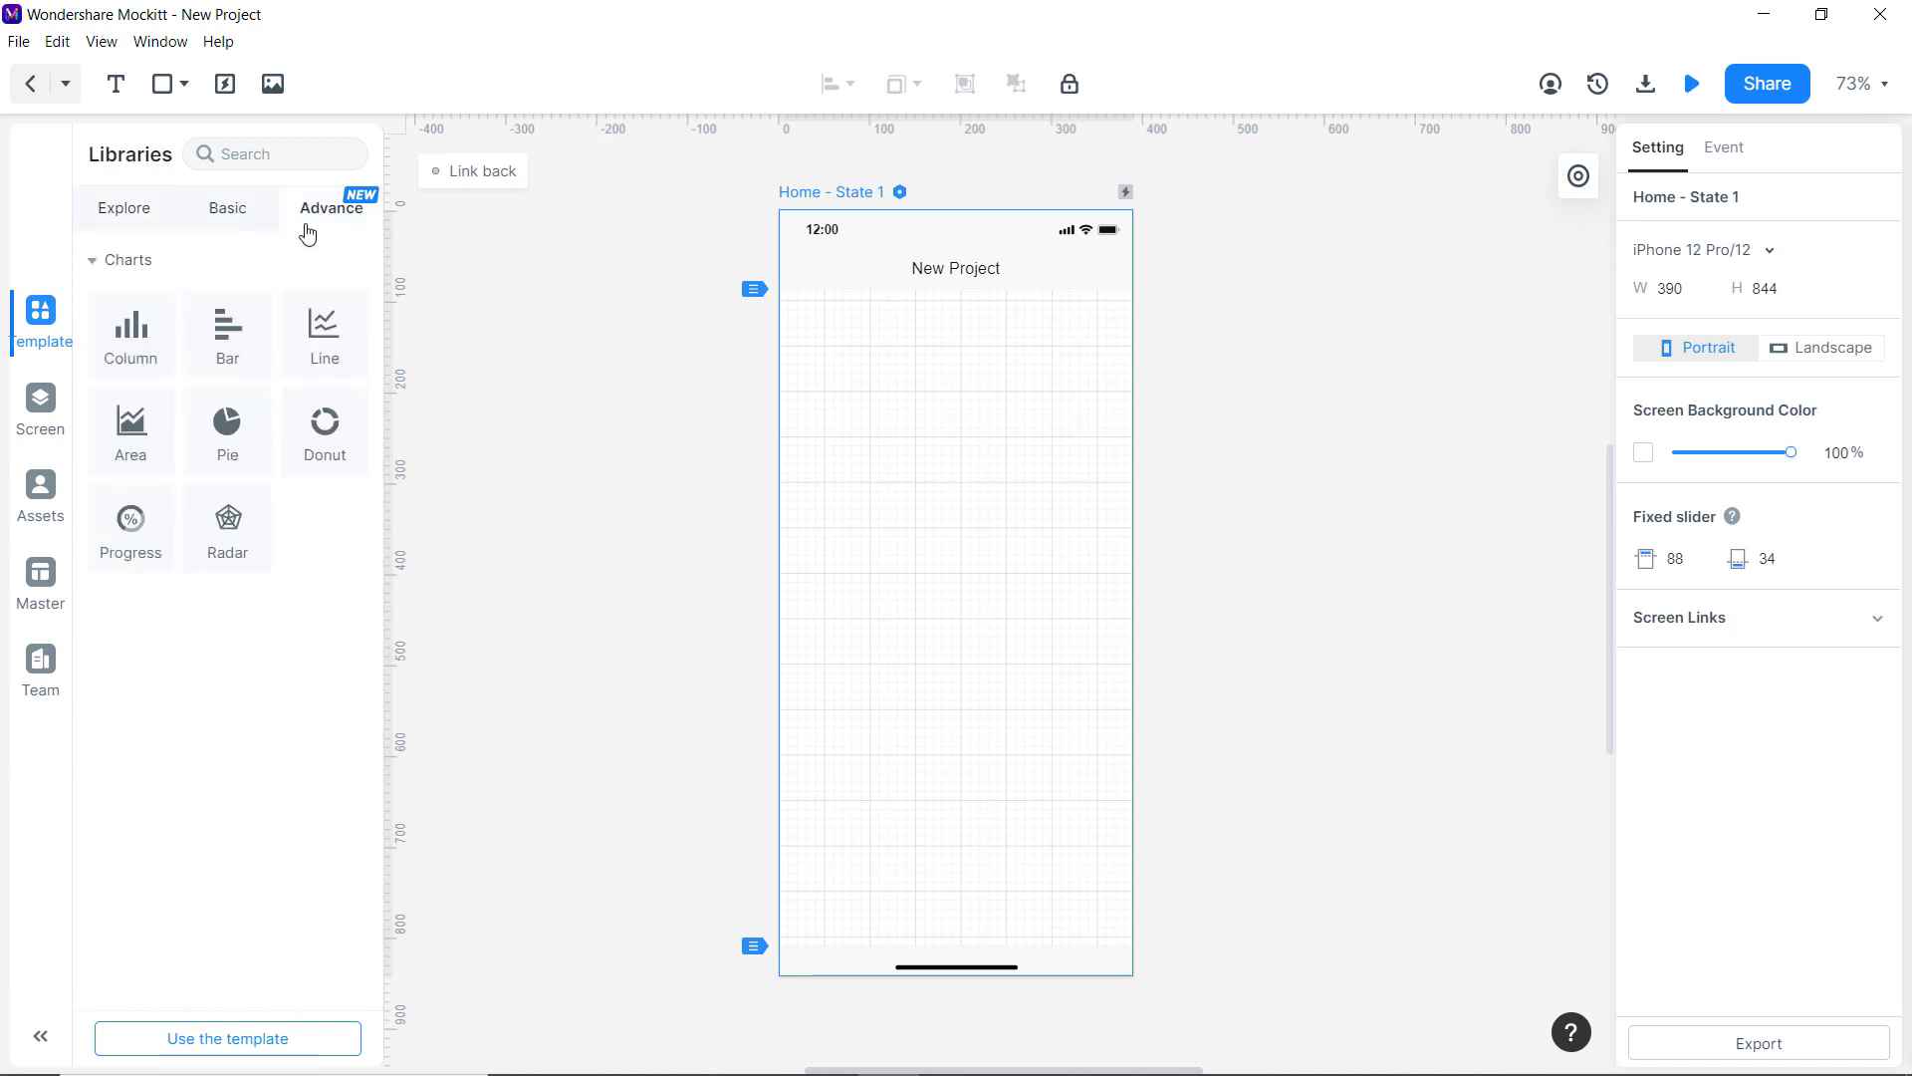
{"action": "left_click", "coordinate": [237, 209]}
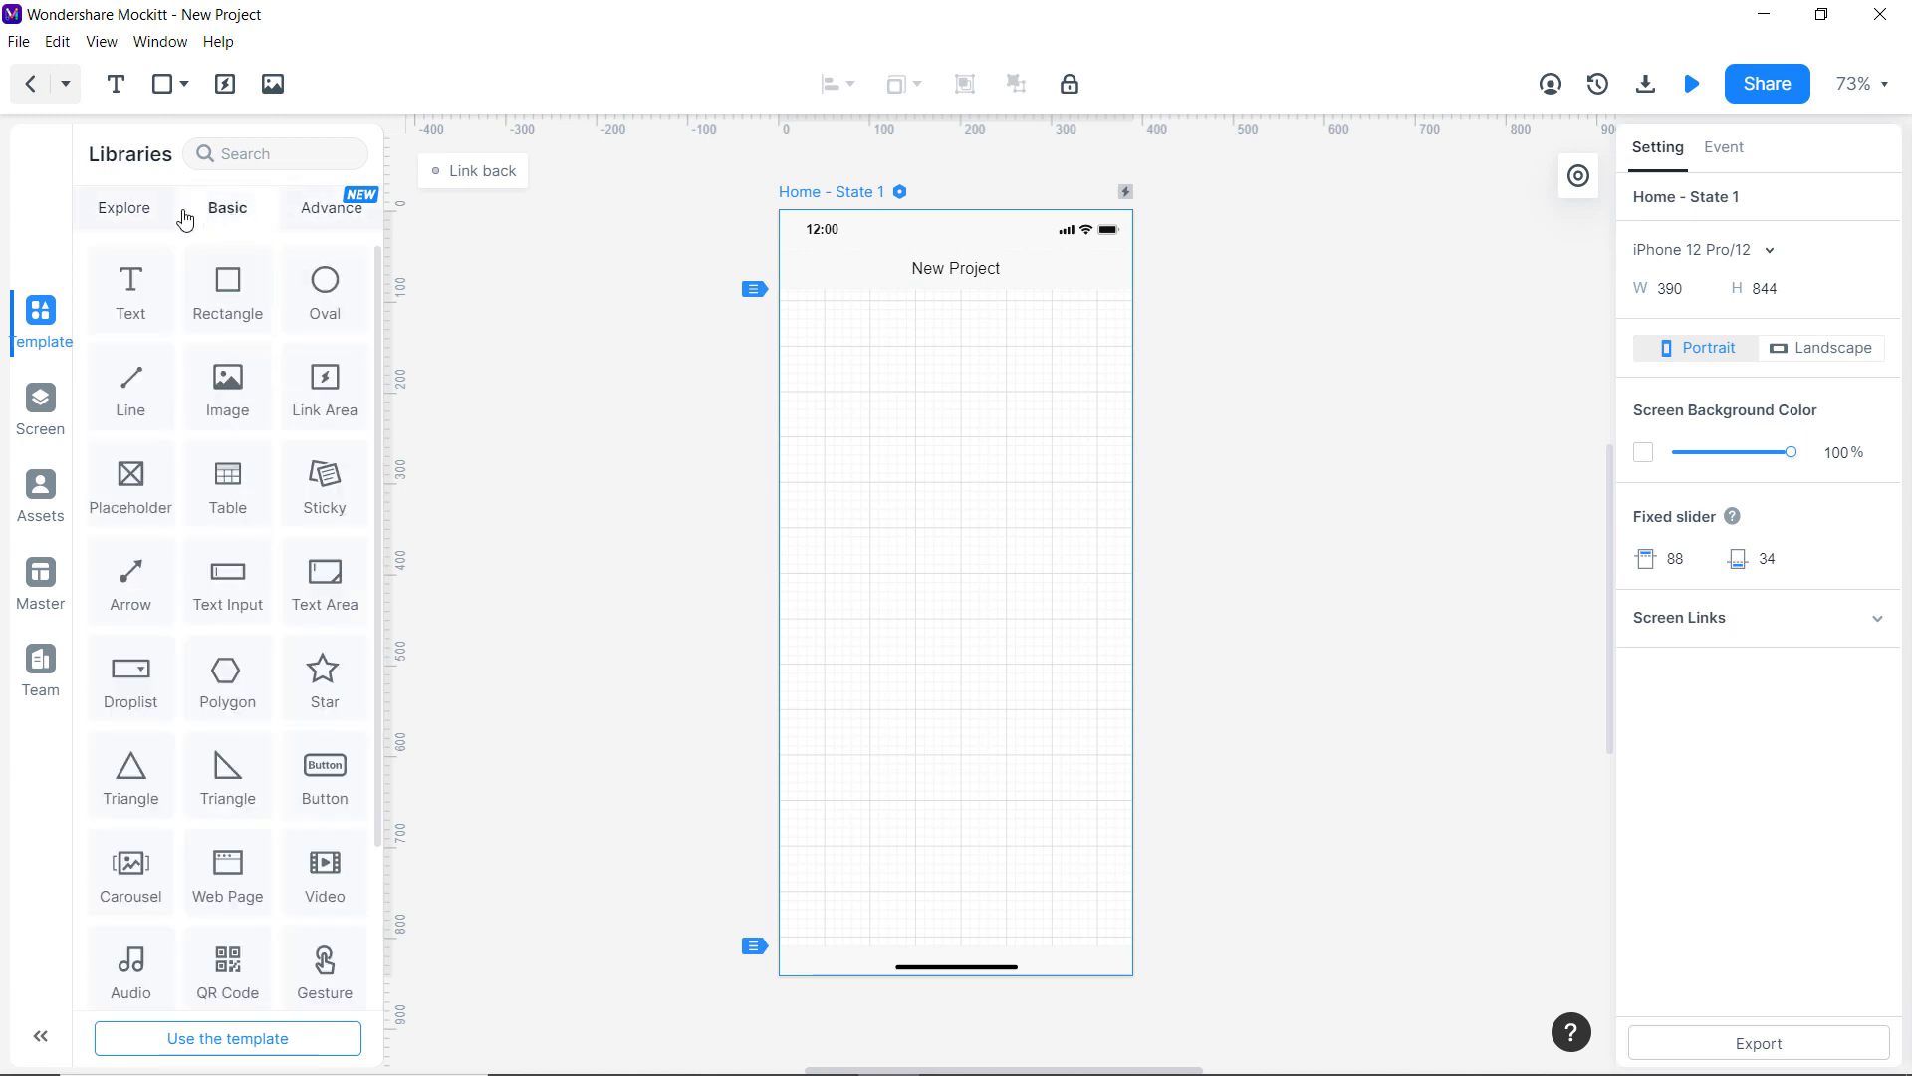
Browse the Explore icon and screen template libraries, then show Home and Screen 2 with their layers.
{"action": "left_click", "coordinate": [121, 219]}
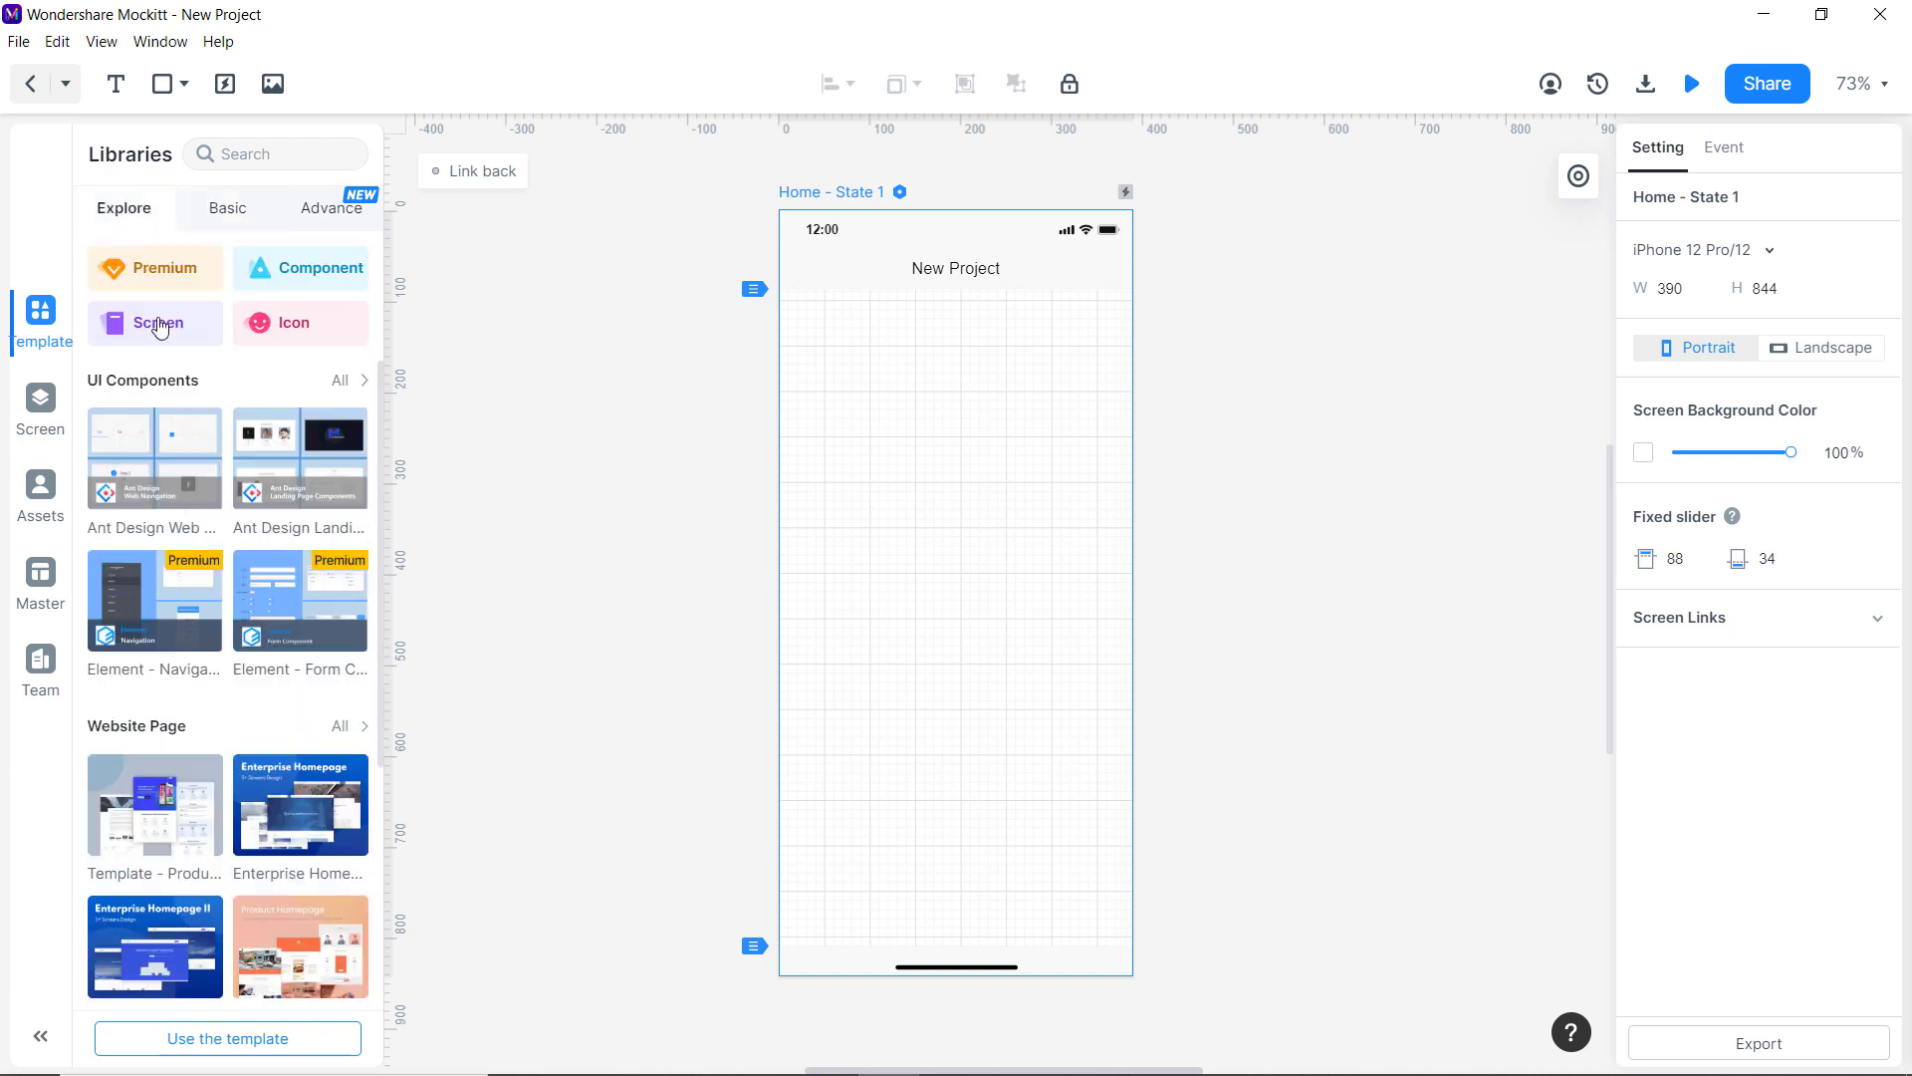
{"action": "left_click", "coordinate": [284, 321]}
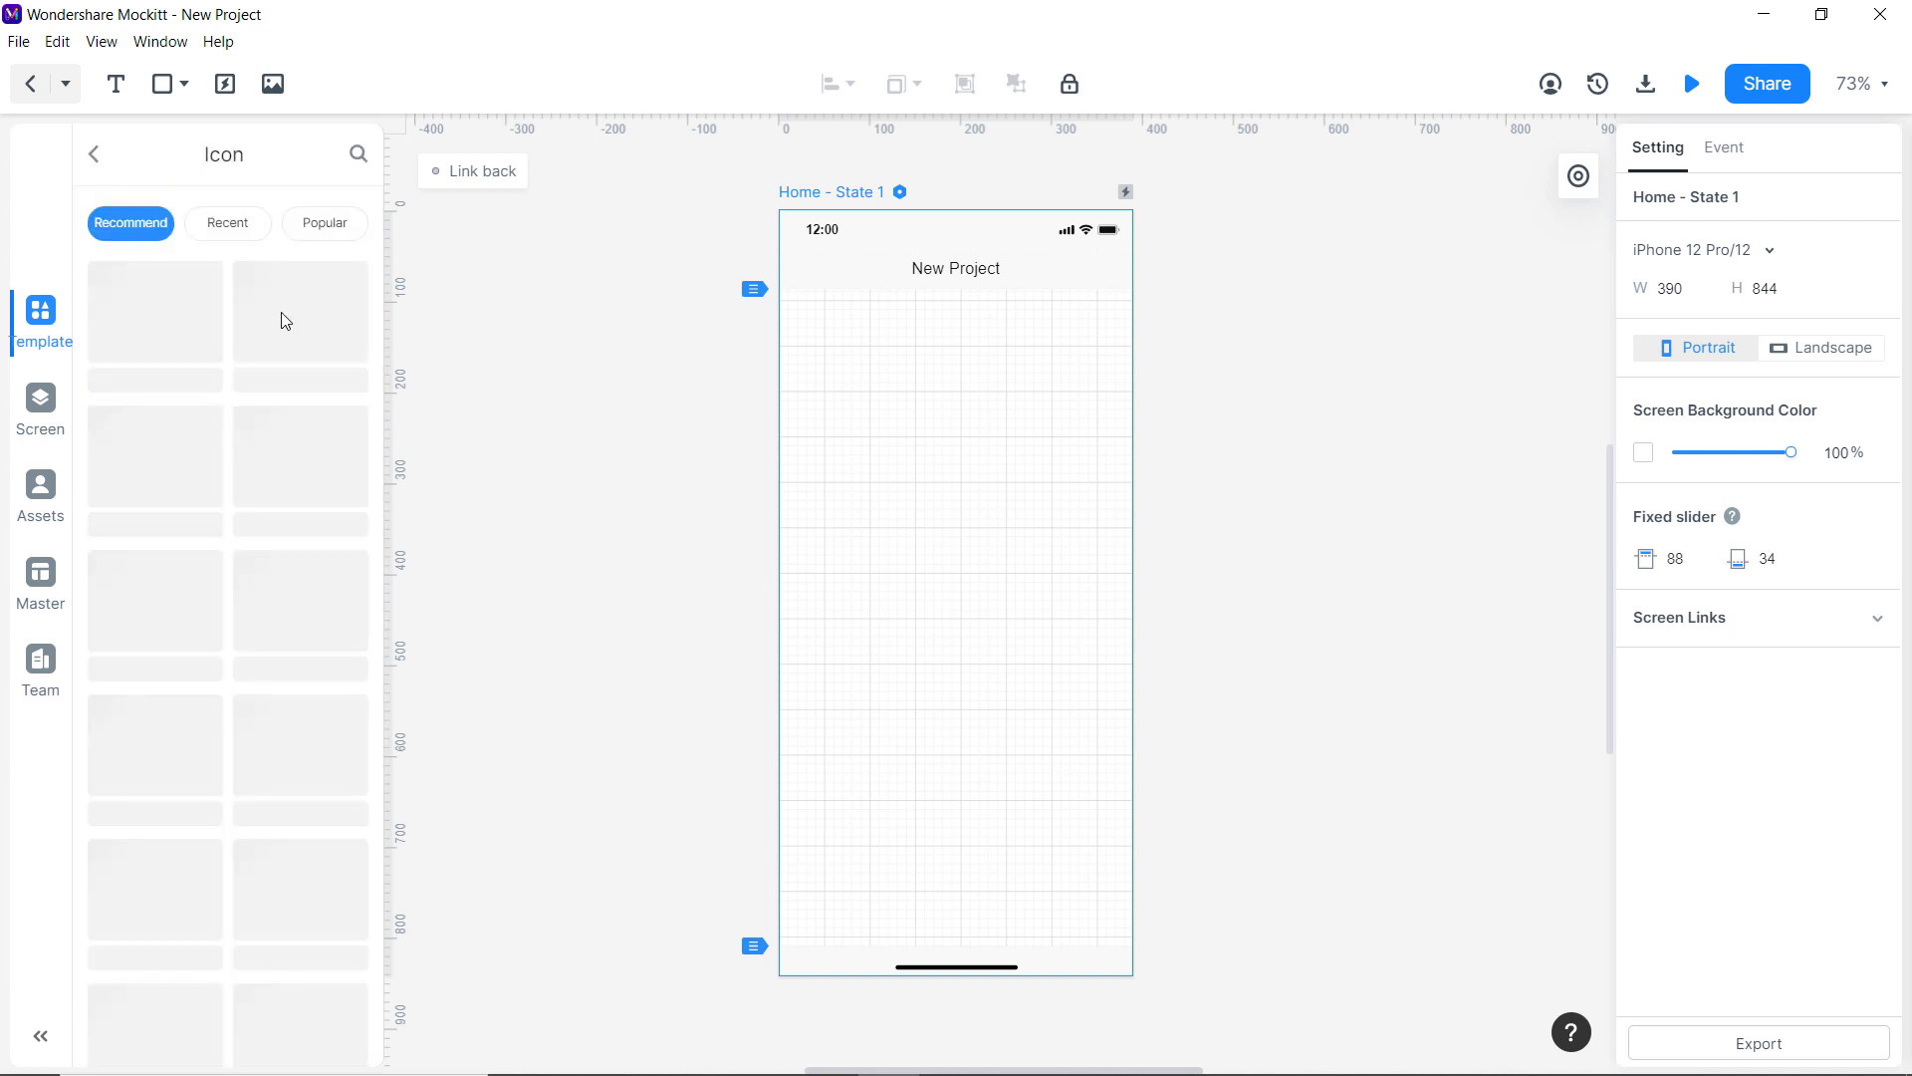
{"action": "left_click", "coordinate": [91, 160]}
{"action": "left_click", "coordinate": [162, 325]}
{"action": "scroll", "coordinate": [180, 341], "scroll_direction": "down", "scroll_amount": 2}
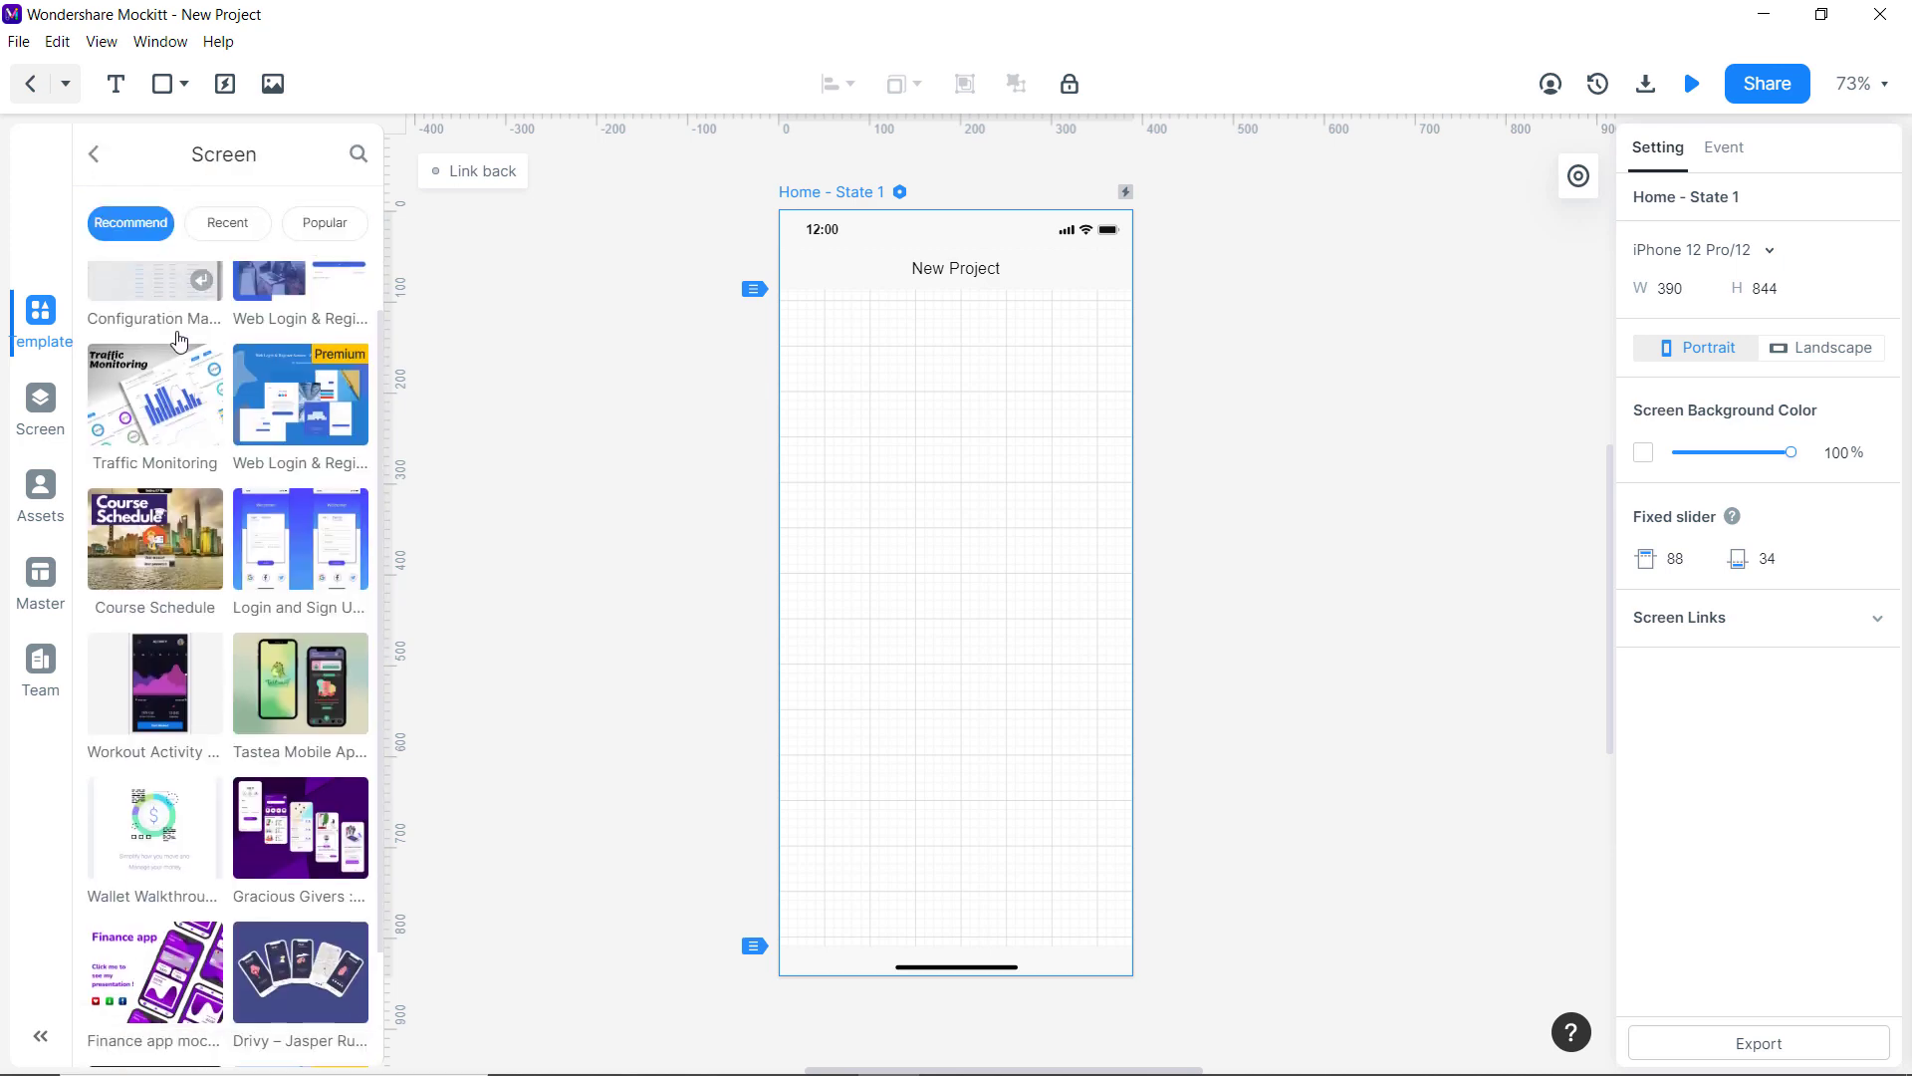
{"action": "scroll", "coordinate": [179, 341], "scroll_direction": "down", "scroll_amount": 1}
{"action": "scroll", "coordinate": [149, 329], "scroll_direction": "up", "scroll_amount": 1}
{"action": "left_click", "coordinate": [93, 156]}
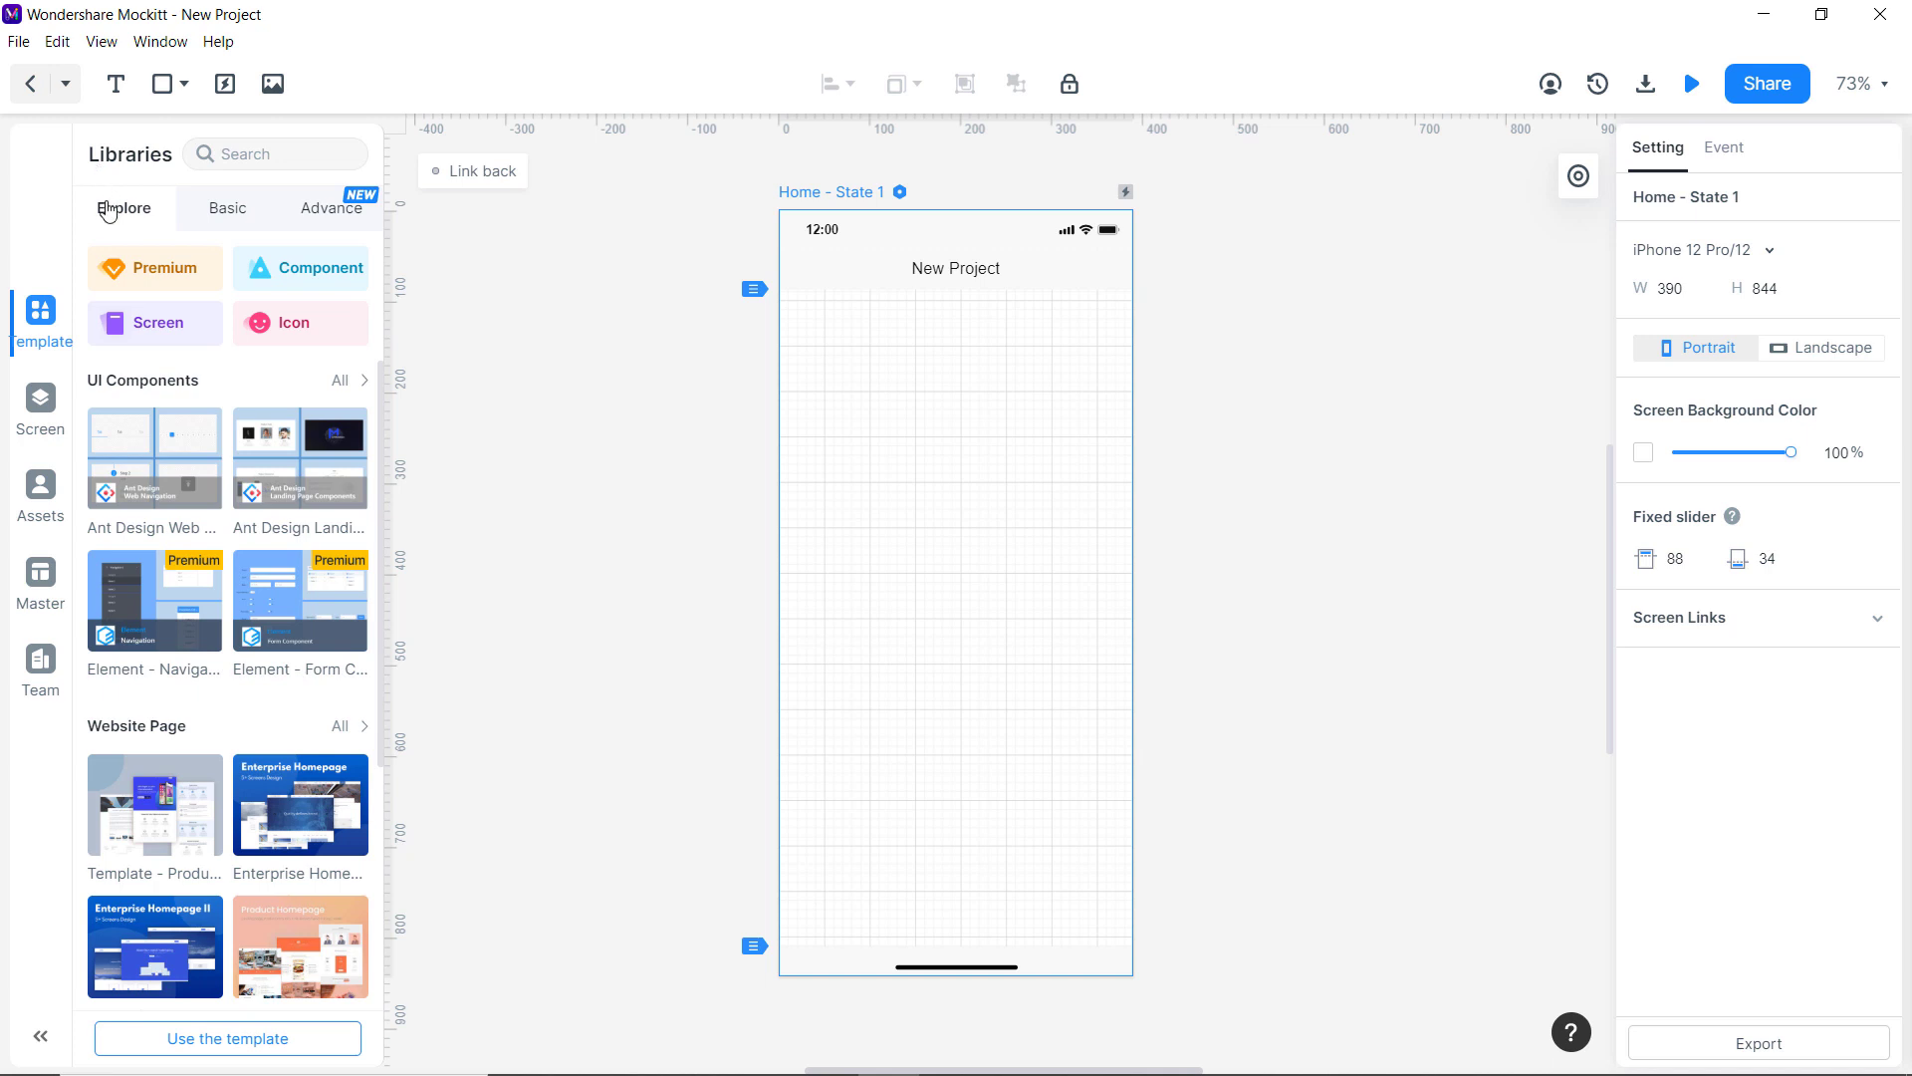
{"action": "left_click", "coordinate": [40, 403]}
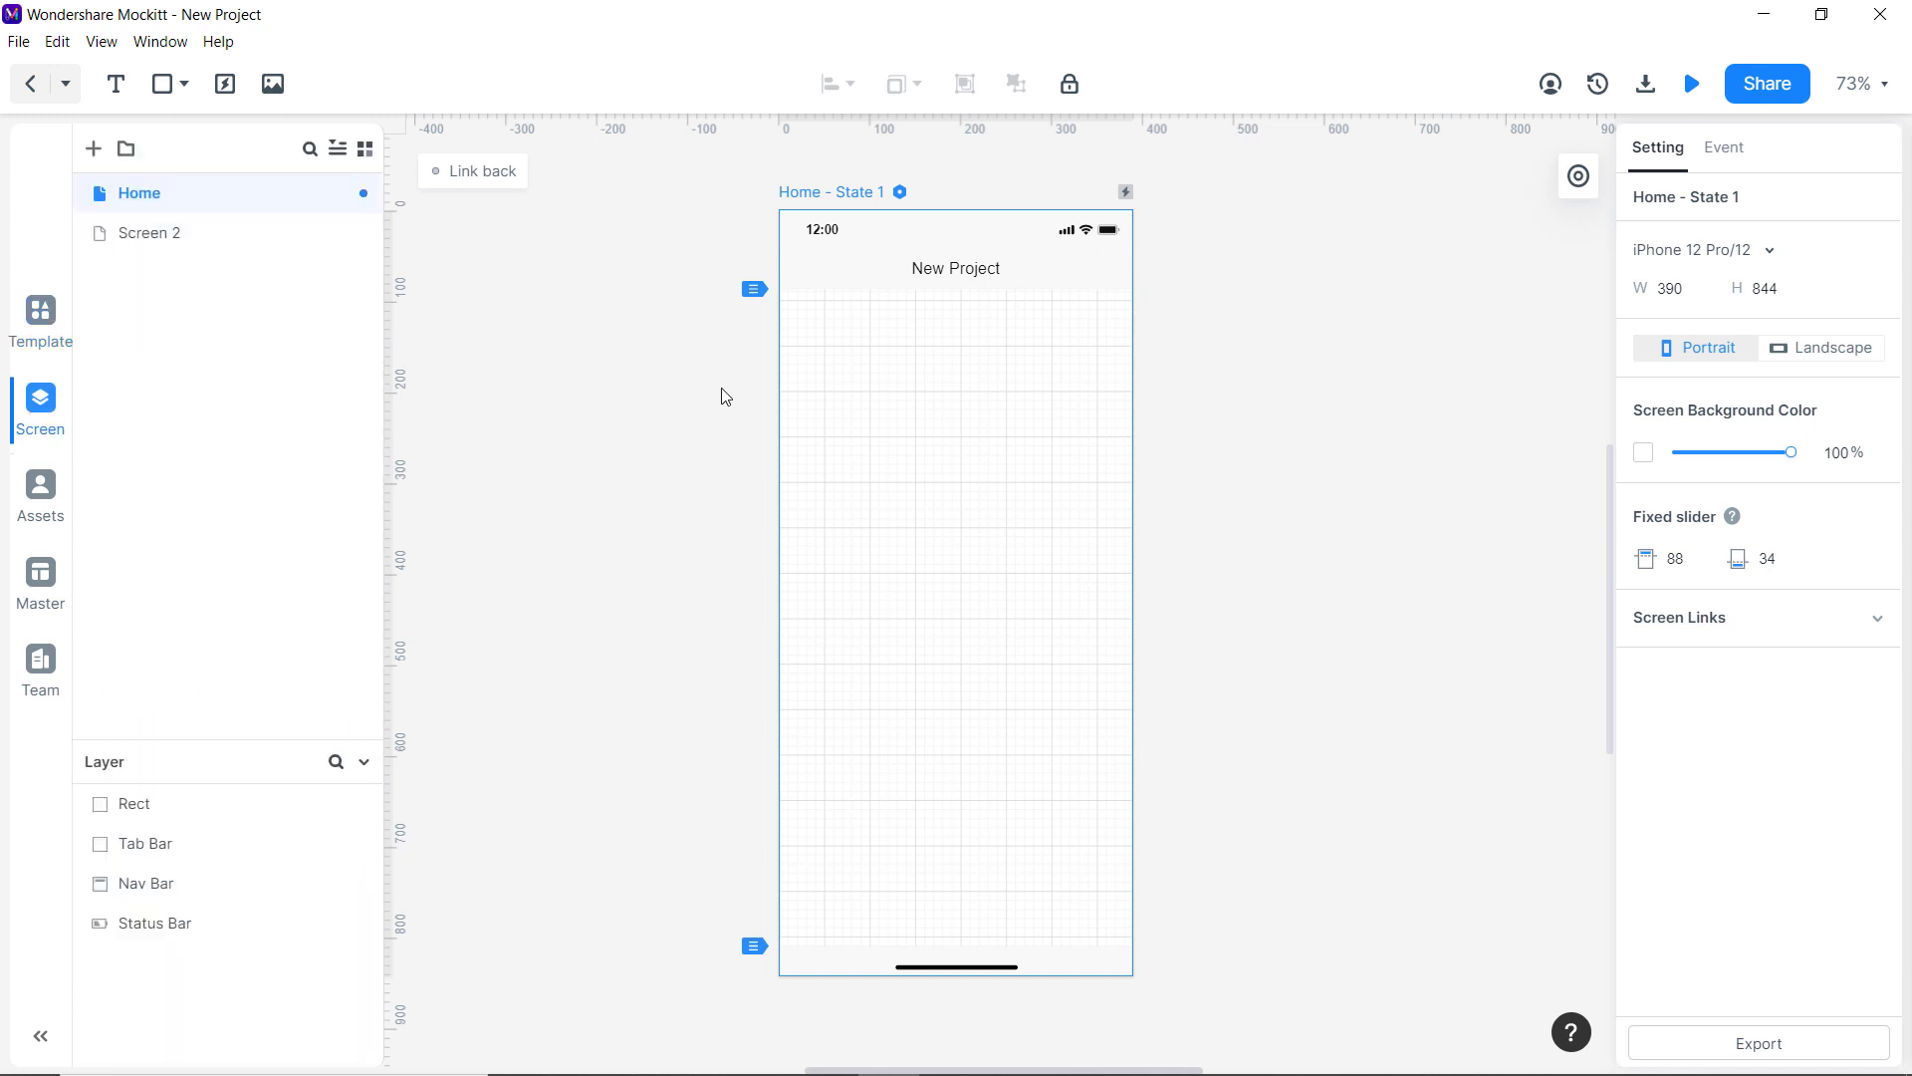
Delete the Nav Bar, Status Bar, Tab Bar and Rect line from the Home screen.
{"action": "left_click", "coordinate": [922, 280]}
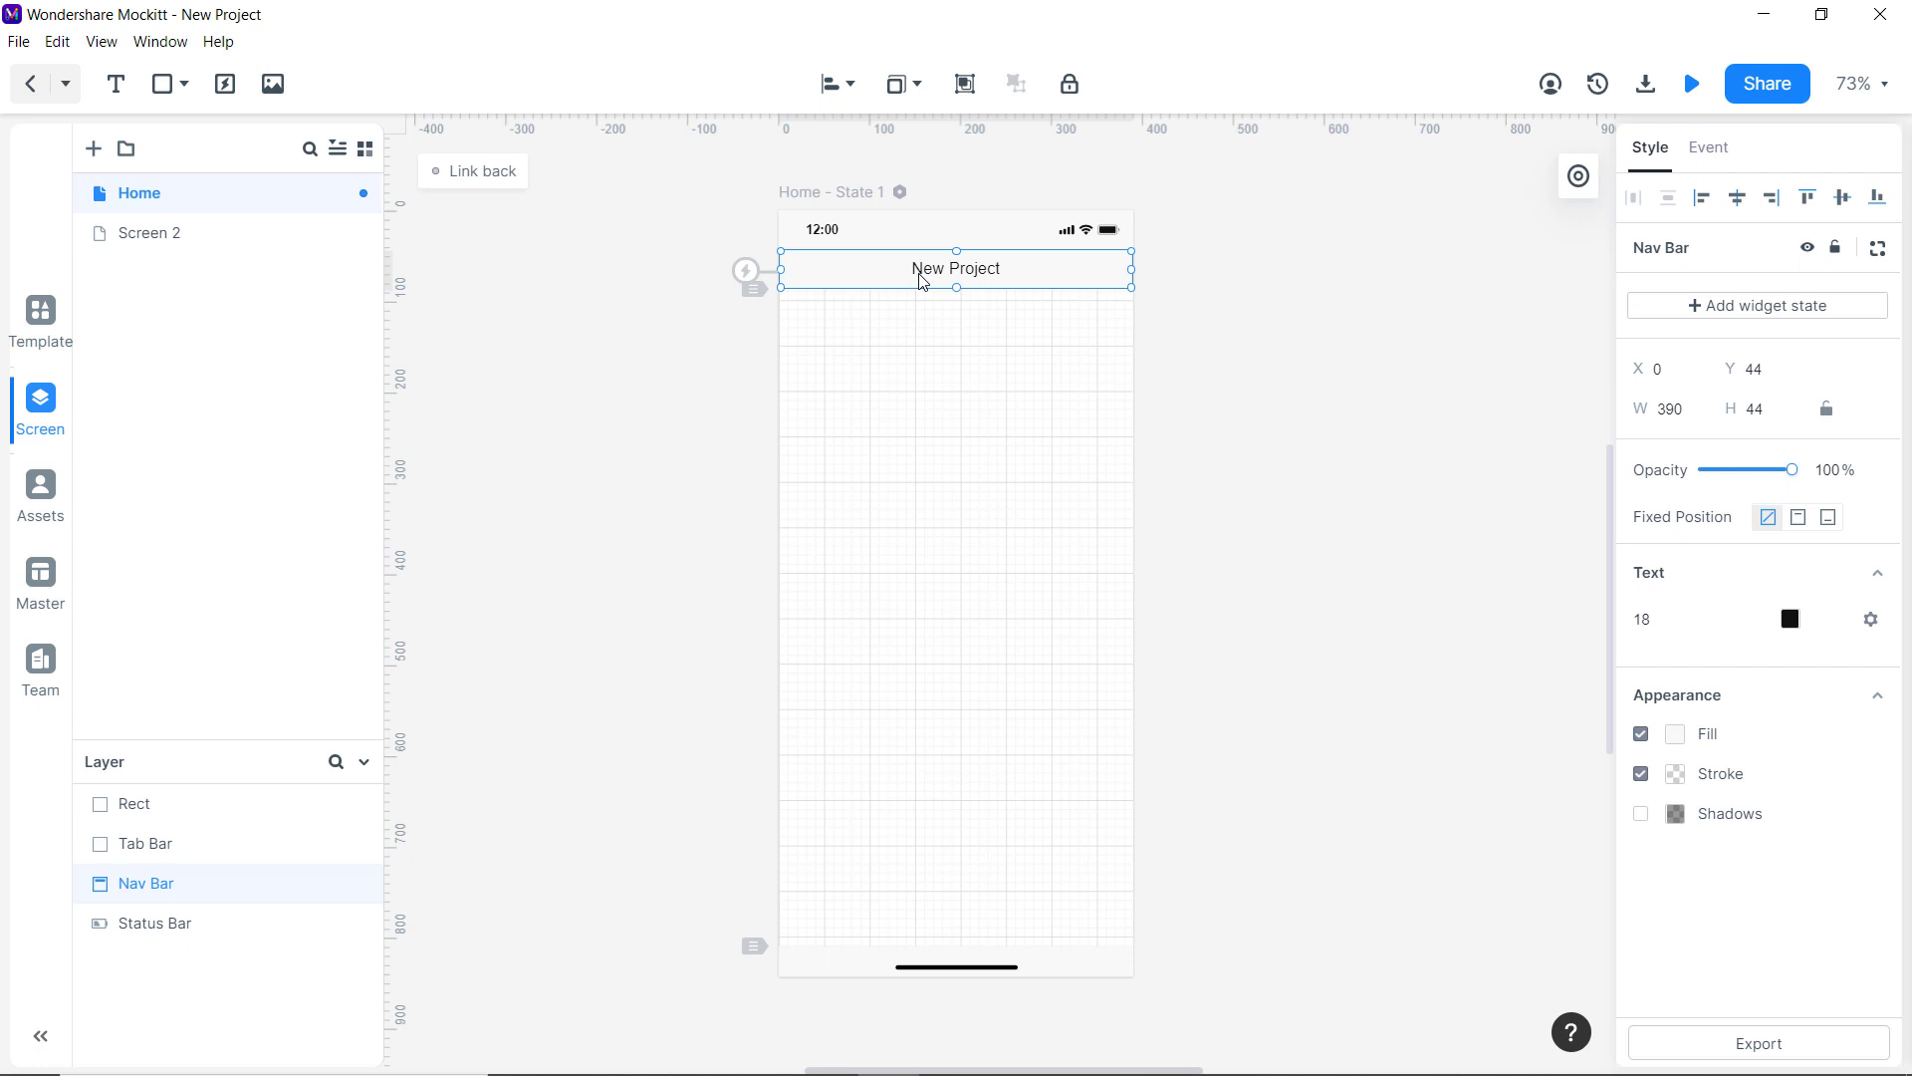
{"action": "key", "text": "Delete"}
{"action": "left_click", "coordinate": [921, 241]}
{"action": "key", "text": "Delete"}
{"action": "left_click", "coordinate": [907, 964]}
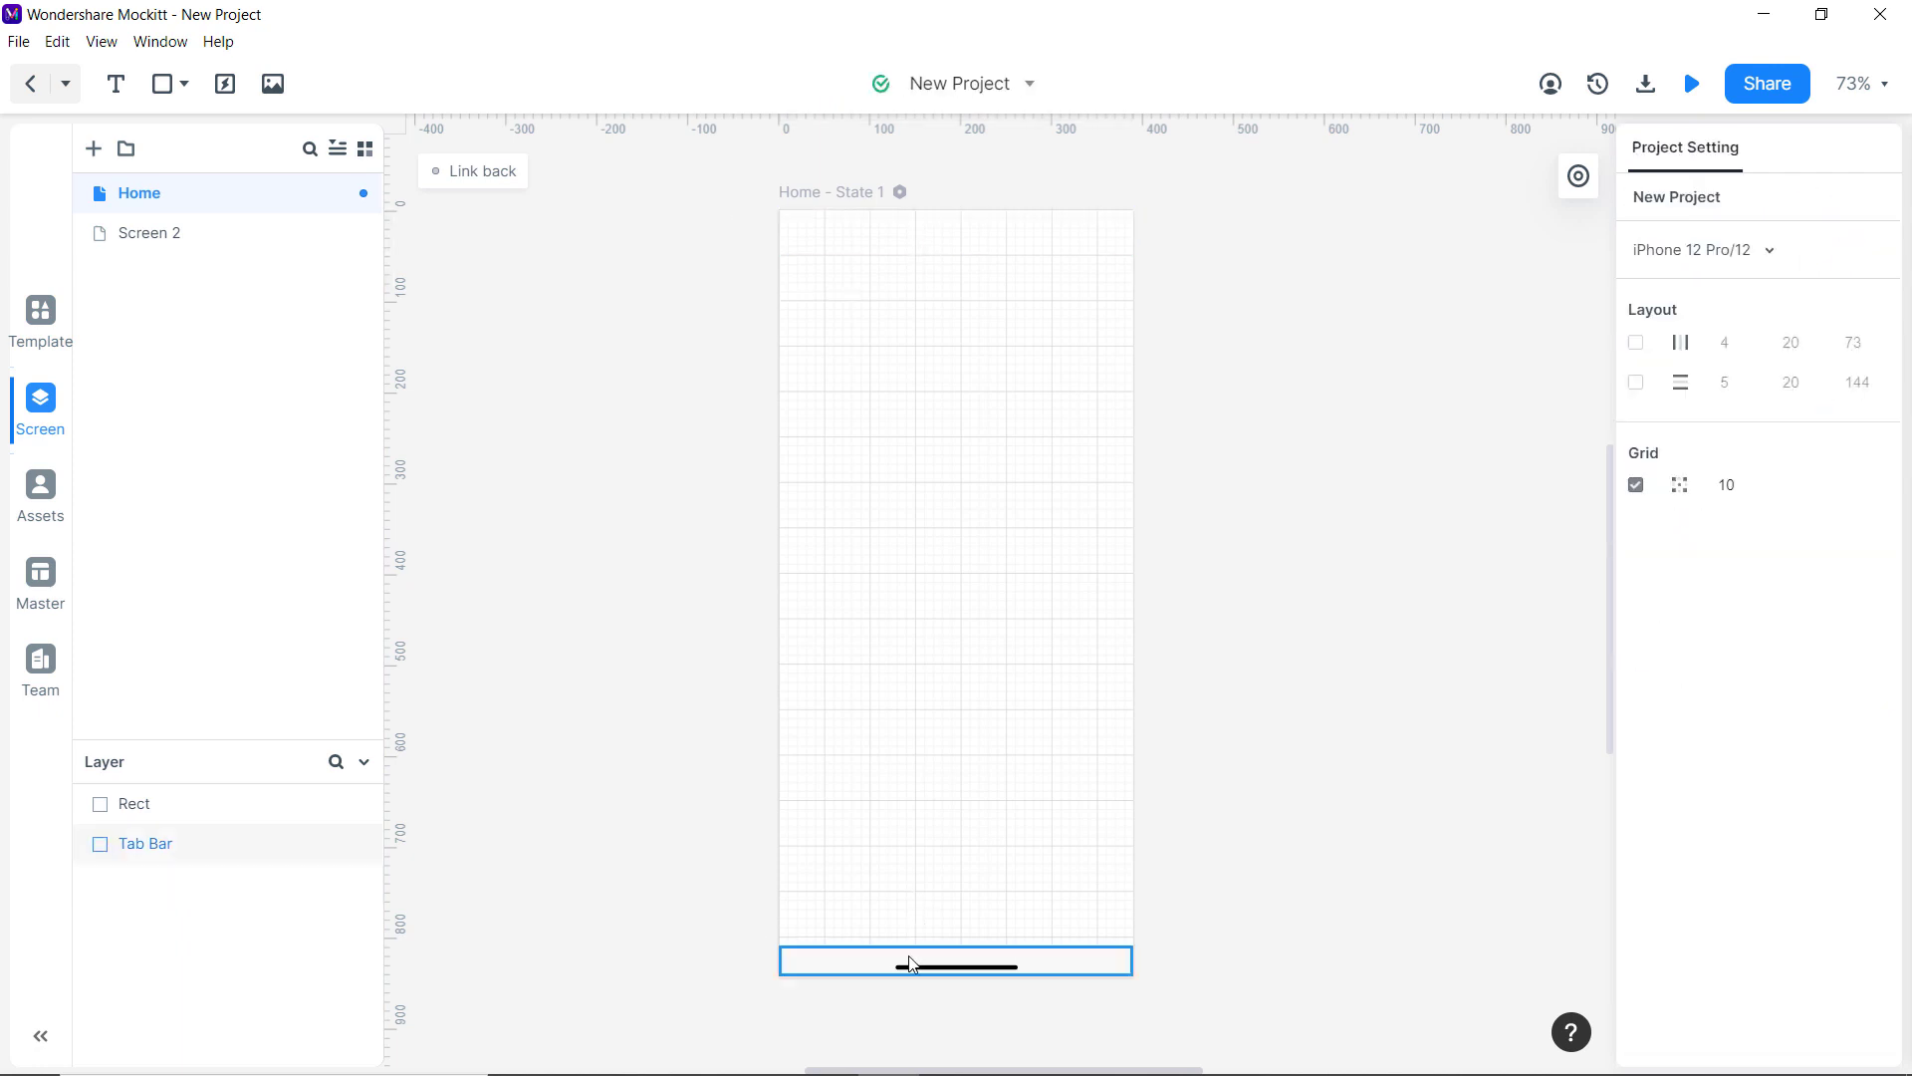
{"action": "key", "text": "Delete"}
{"action": "left_click", "coordinate": [910, 964]}
{"action": "key", "text": "Delete"}
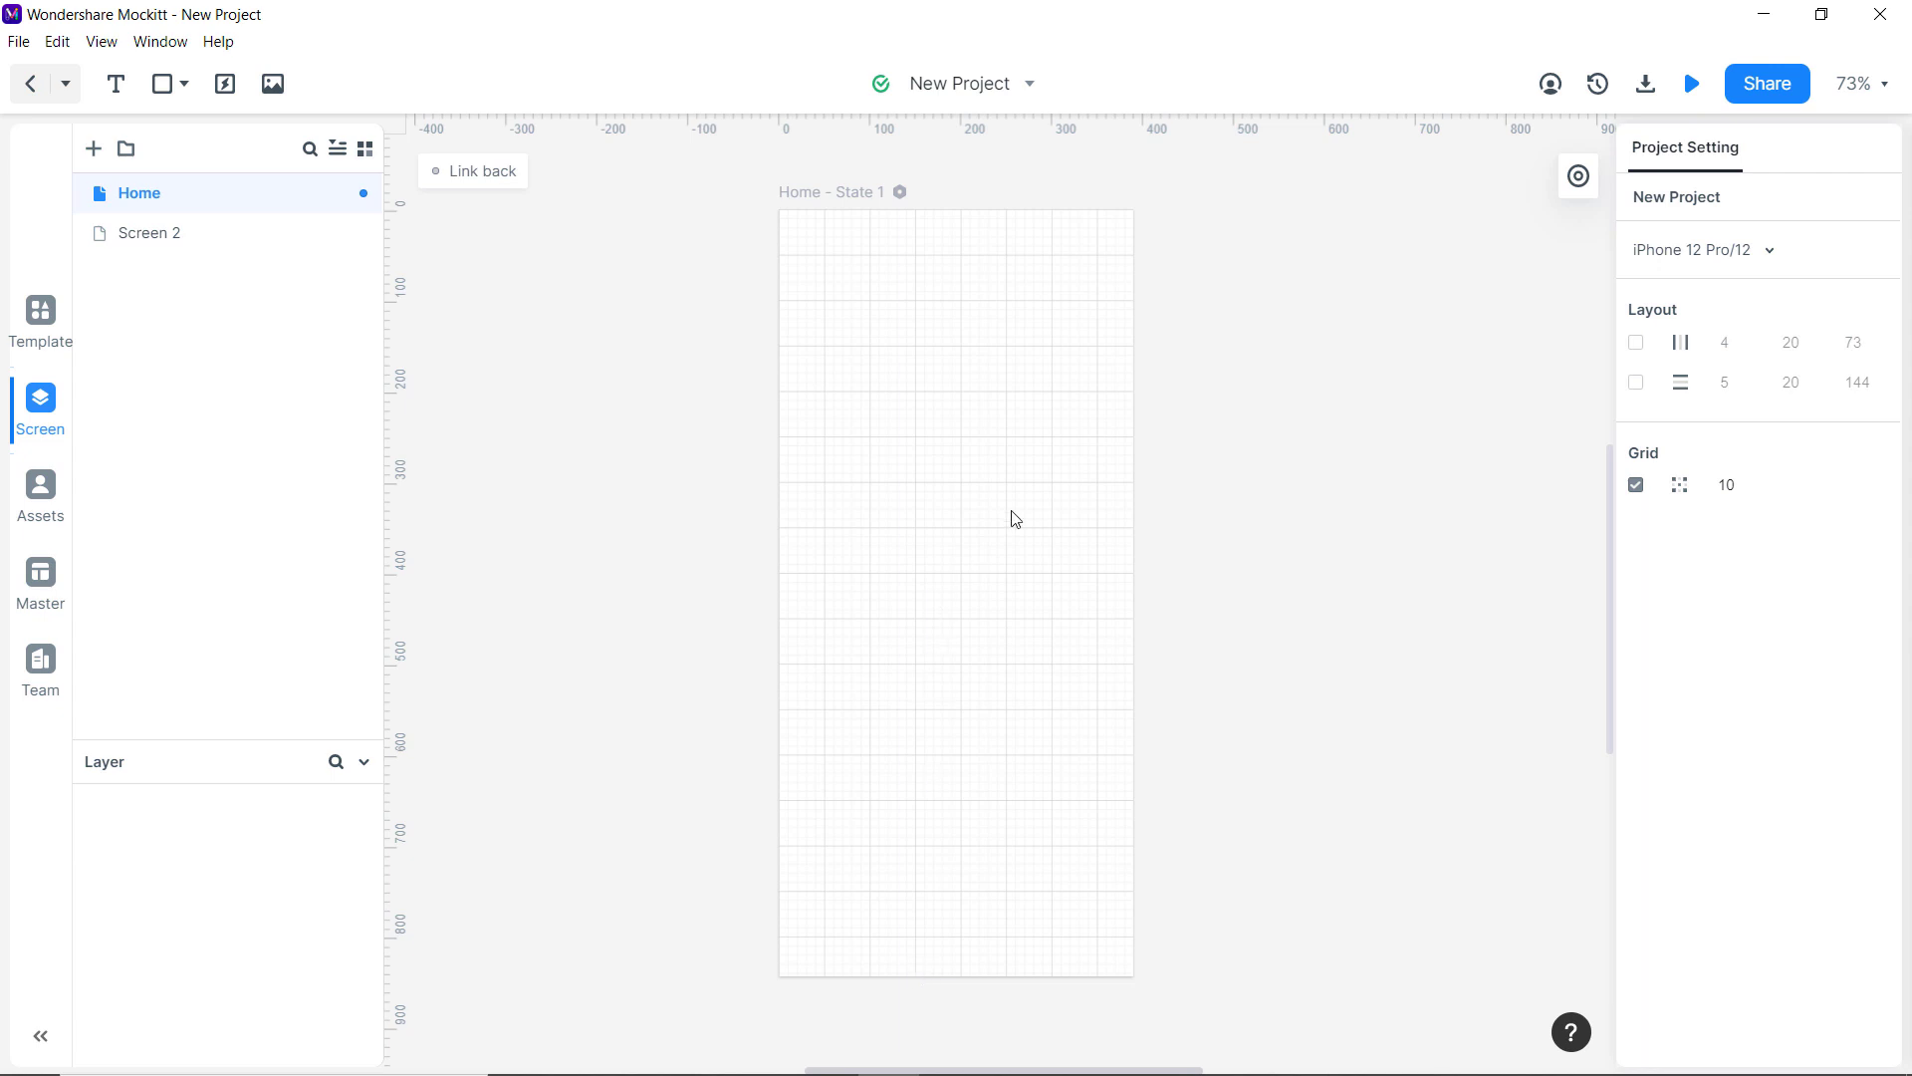
{"action": "left_click", "coordinate": [55, 327]}
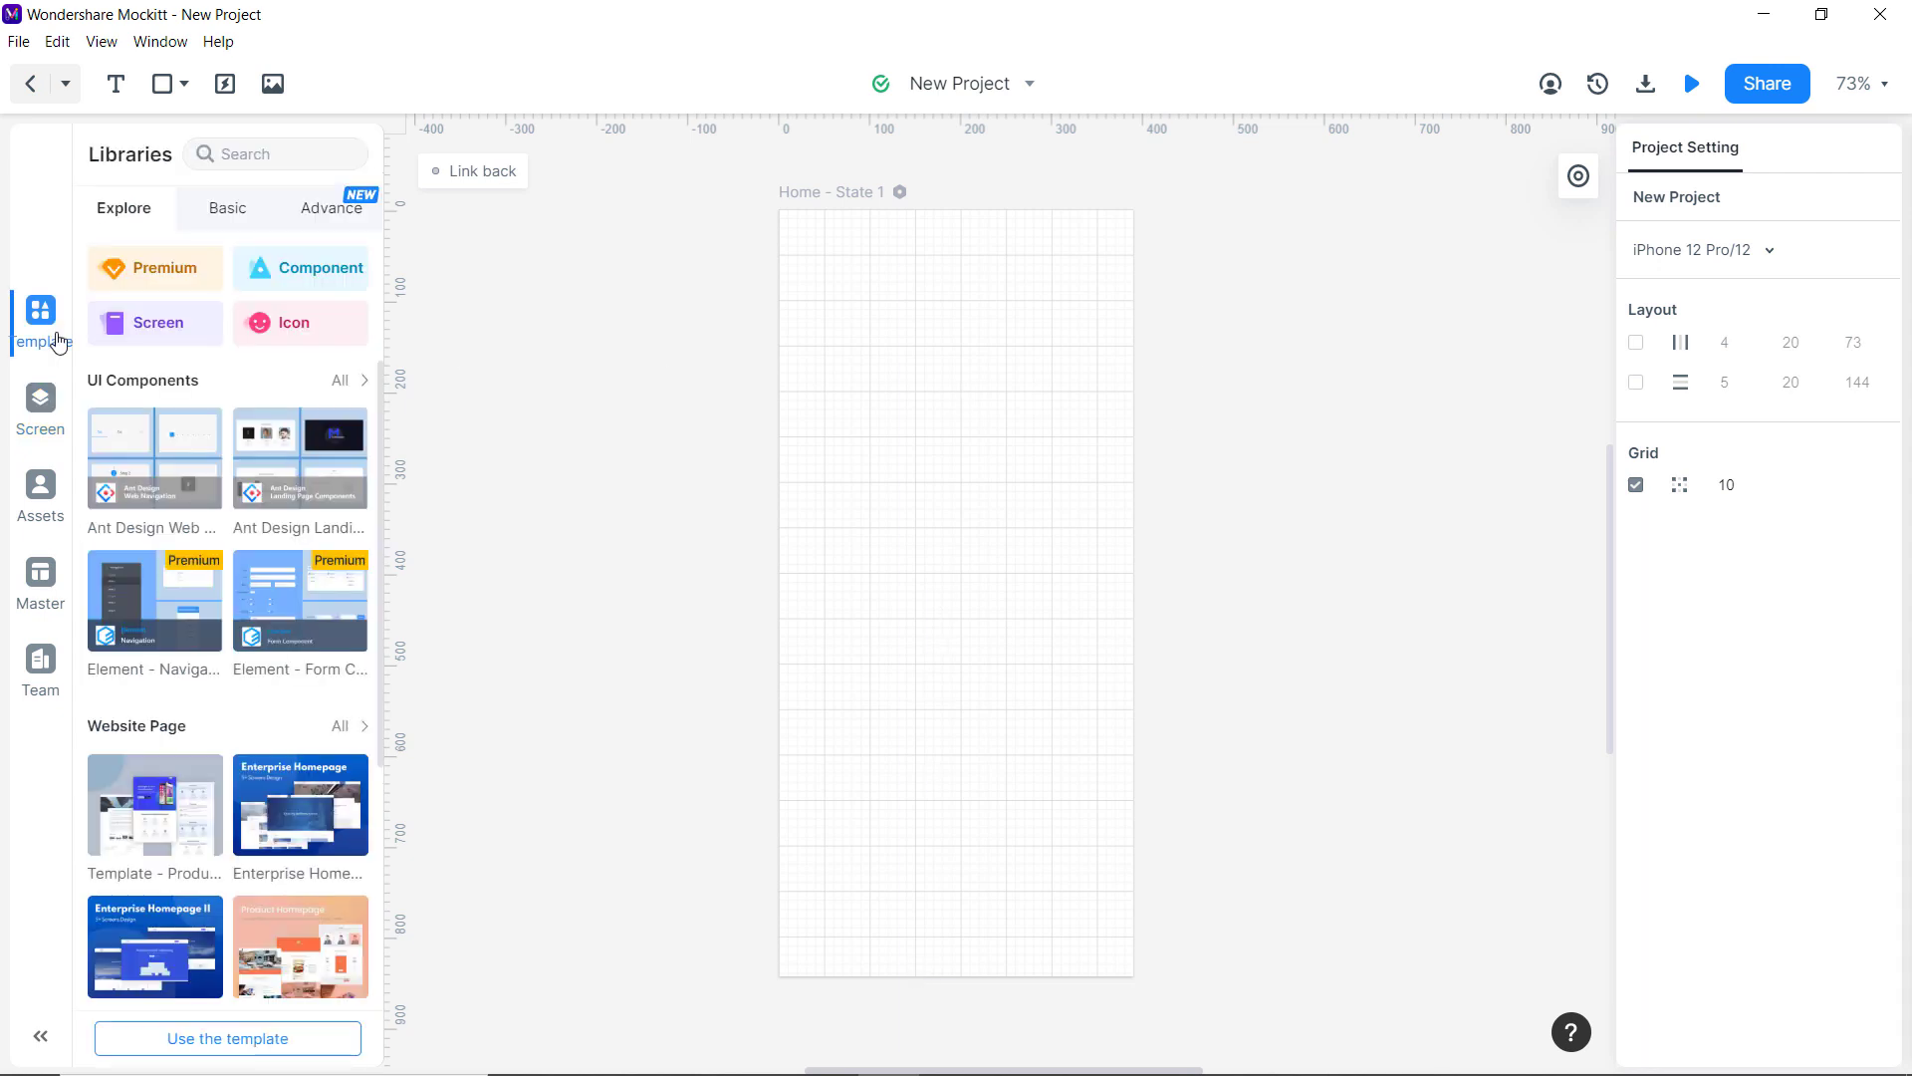
Place an Image placeholder on Home and stretch it to fill the screen.
{"action": "left_click", "coordinate": [250, 213]}
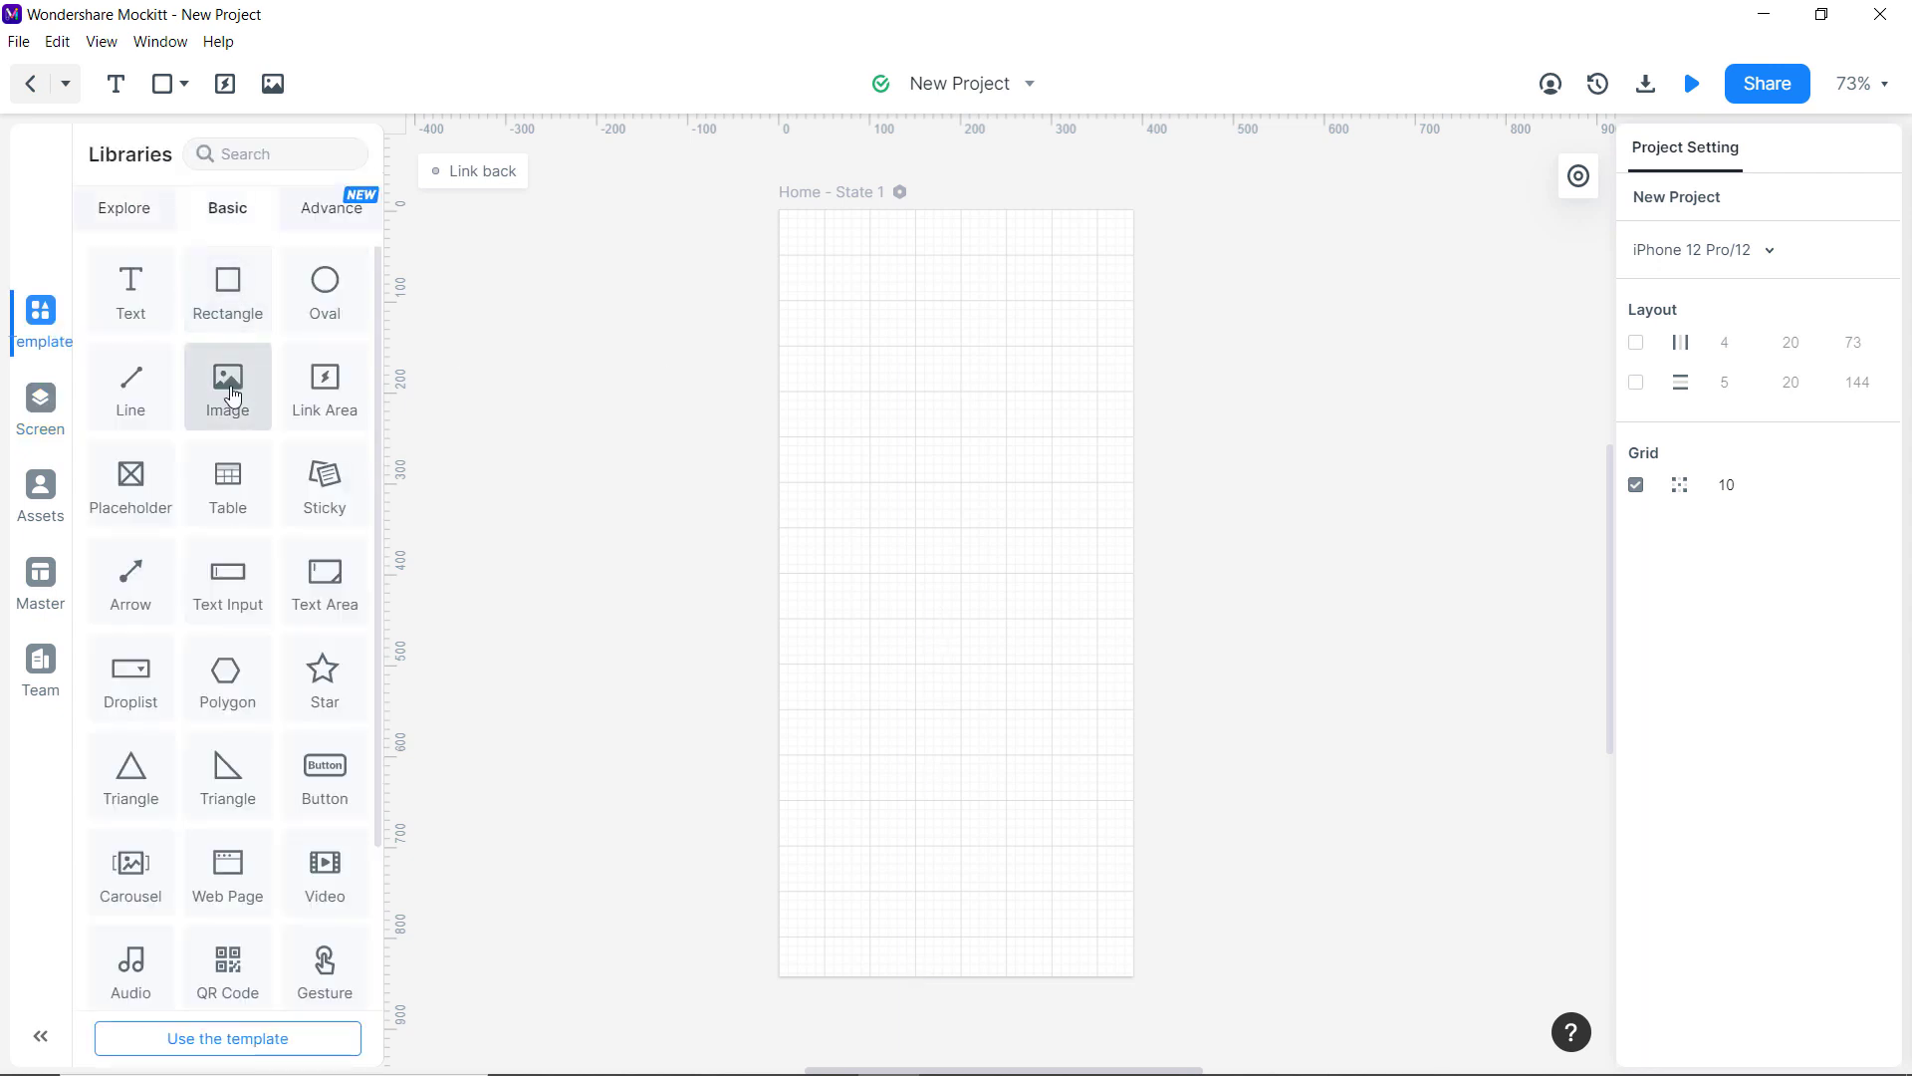
{"action": "left_click_drag", "start_coordinate": [229, 395], "coordinate": [871, 265]}
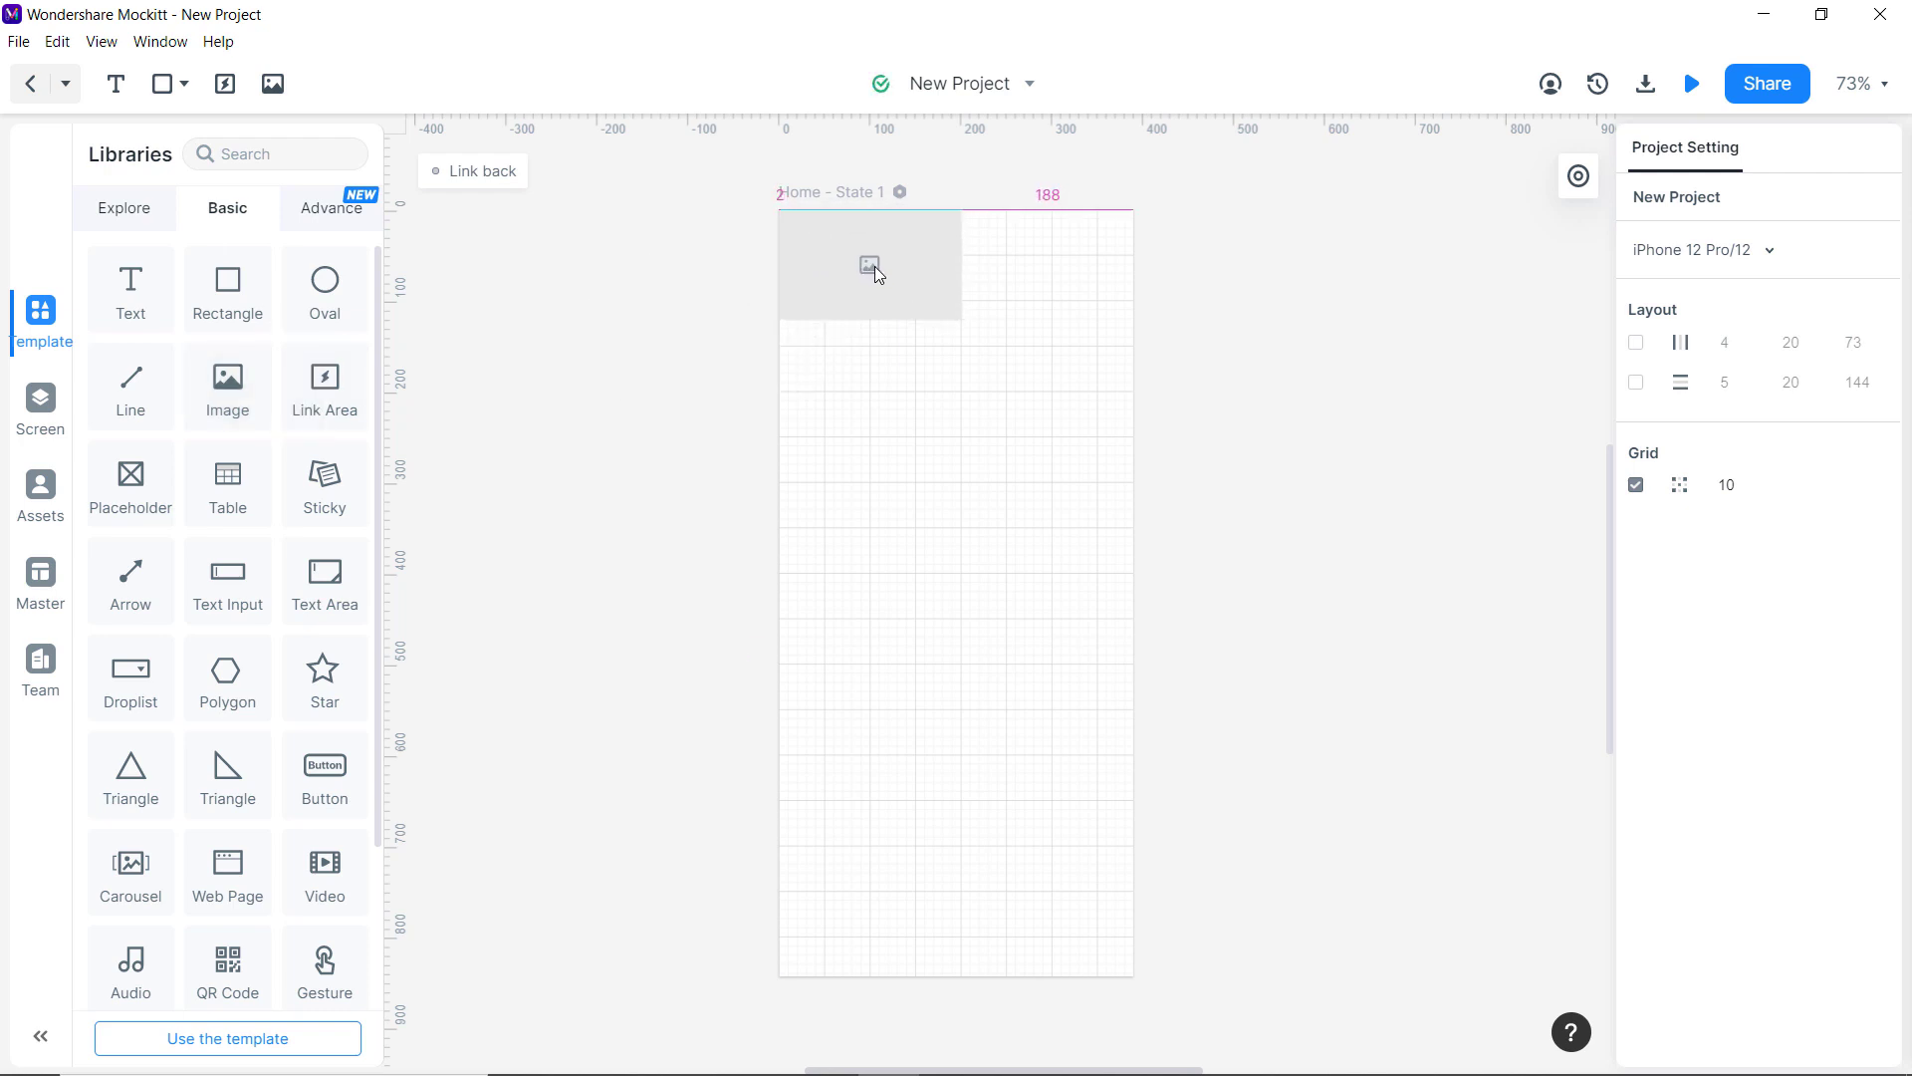
{"action": "left_click_drag", "start_coordinate": [960, 319], "coordinate": [1136, 981]}
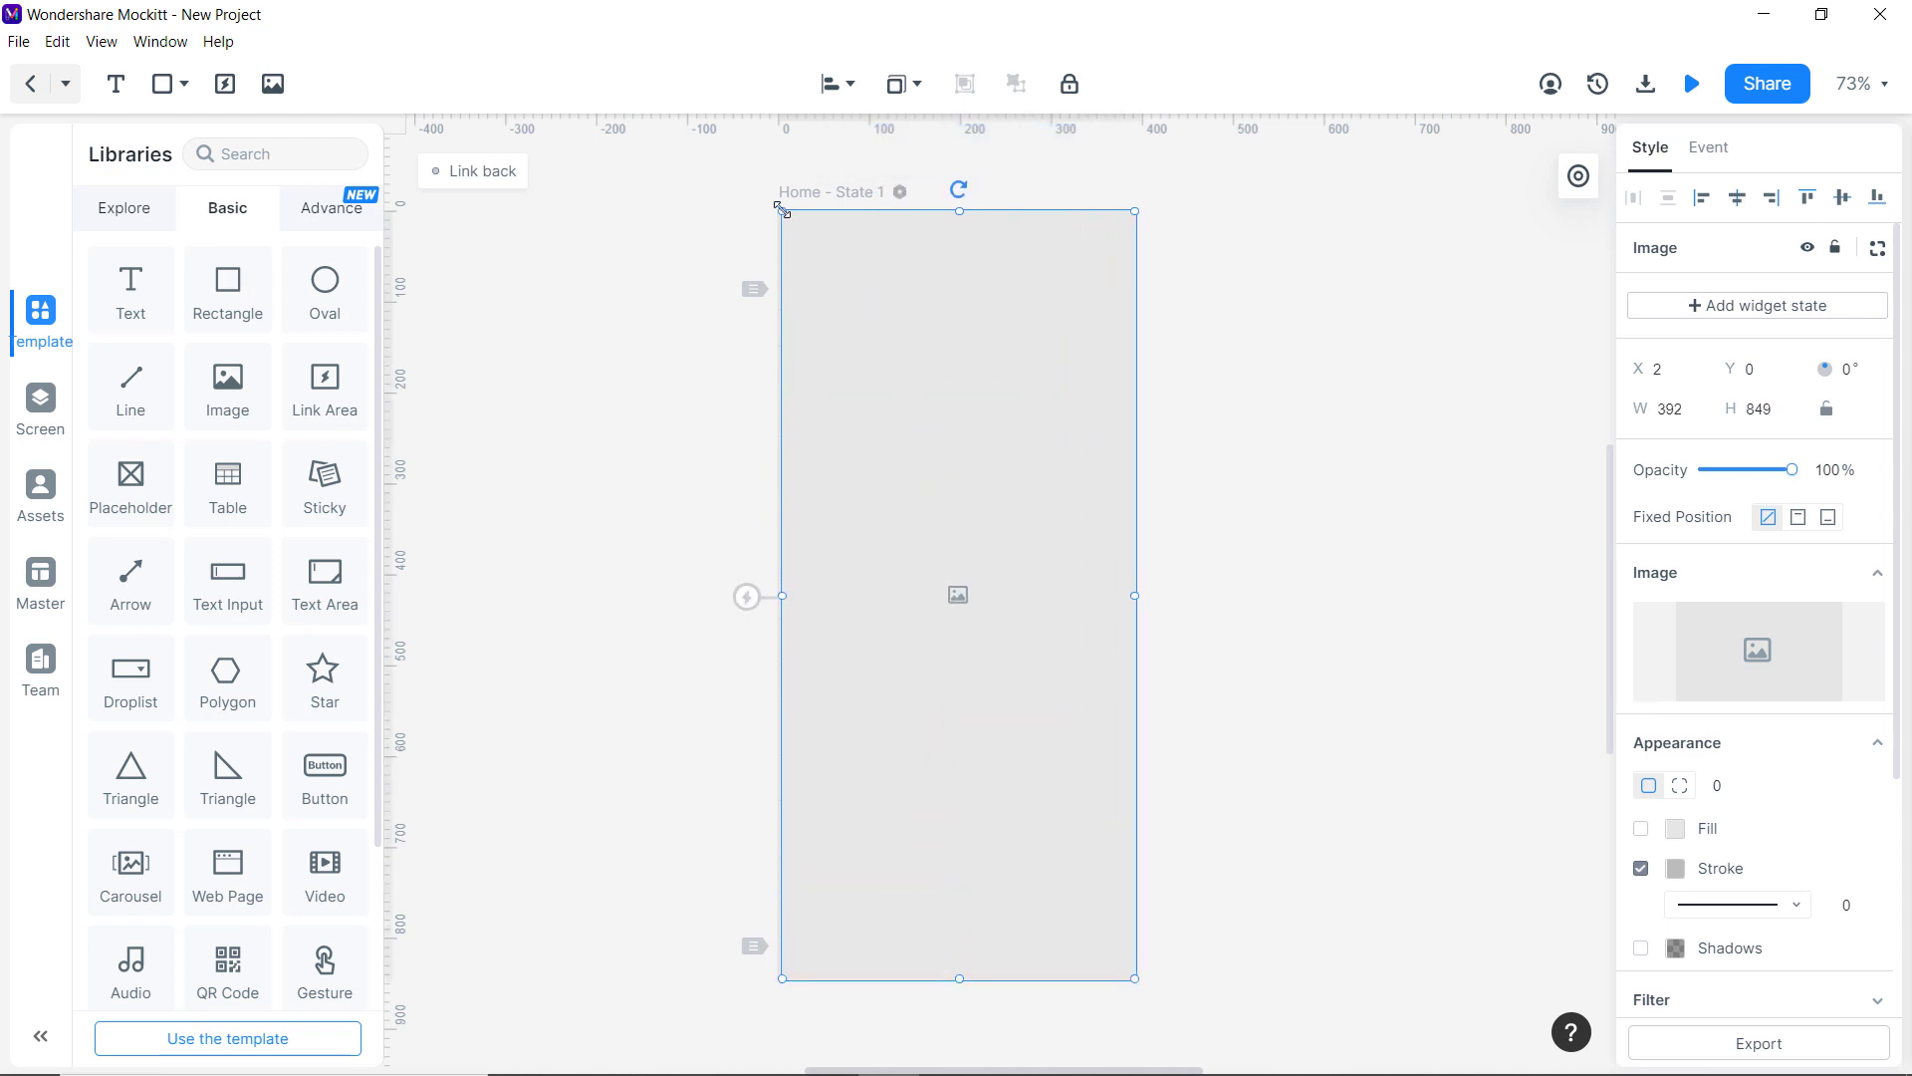
{"action": "left_click_drag", "start_coordinate": [782, 211], "coordinate": [780, 212]}
{"action": "left_click", "coordinate": [1192, 395]}
{"action": "left_click", "coordinate": [1001, 456]}
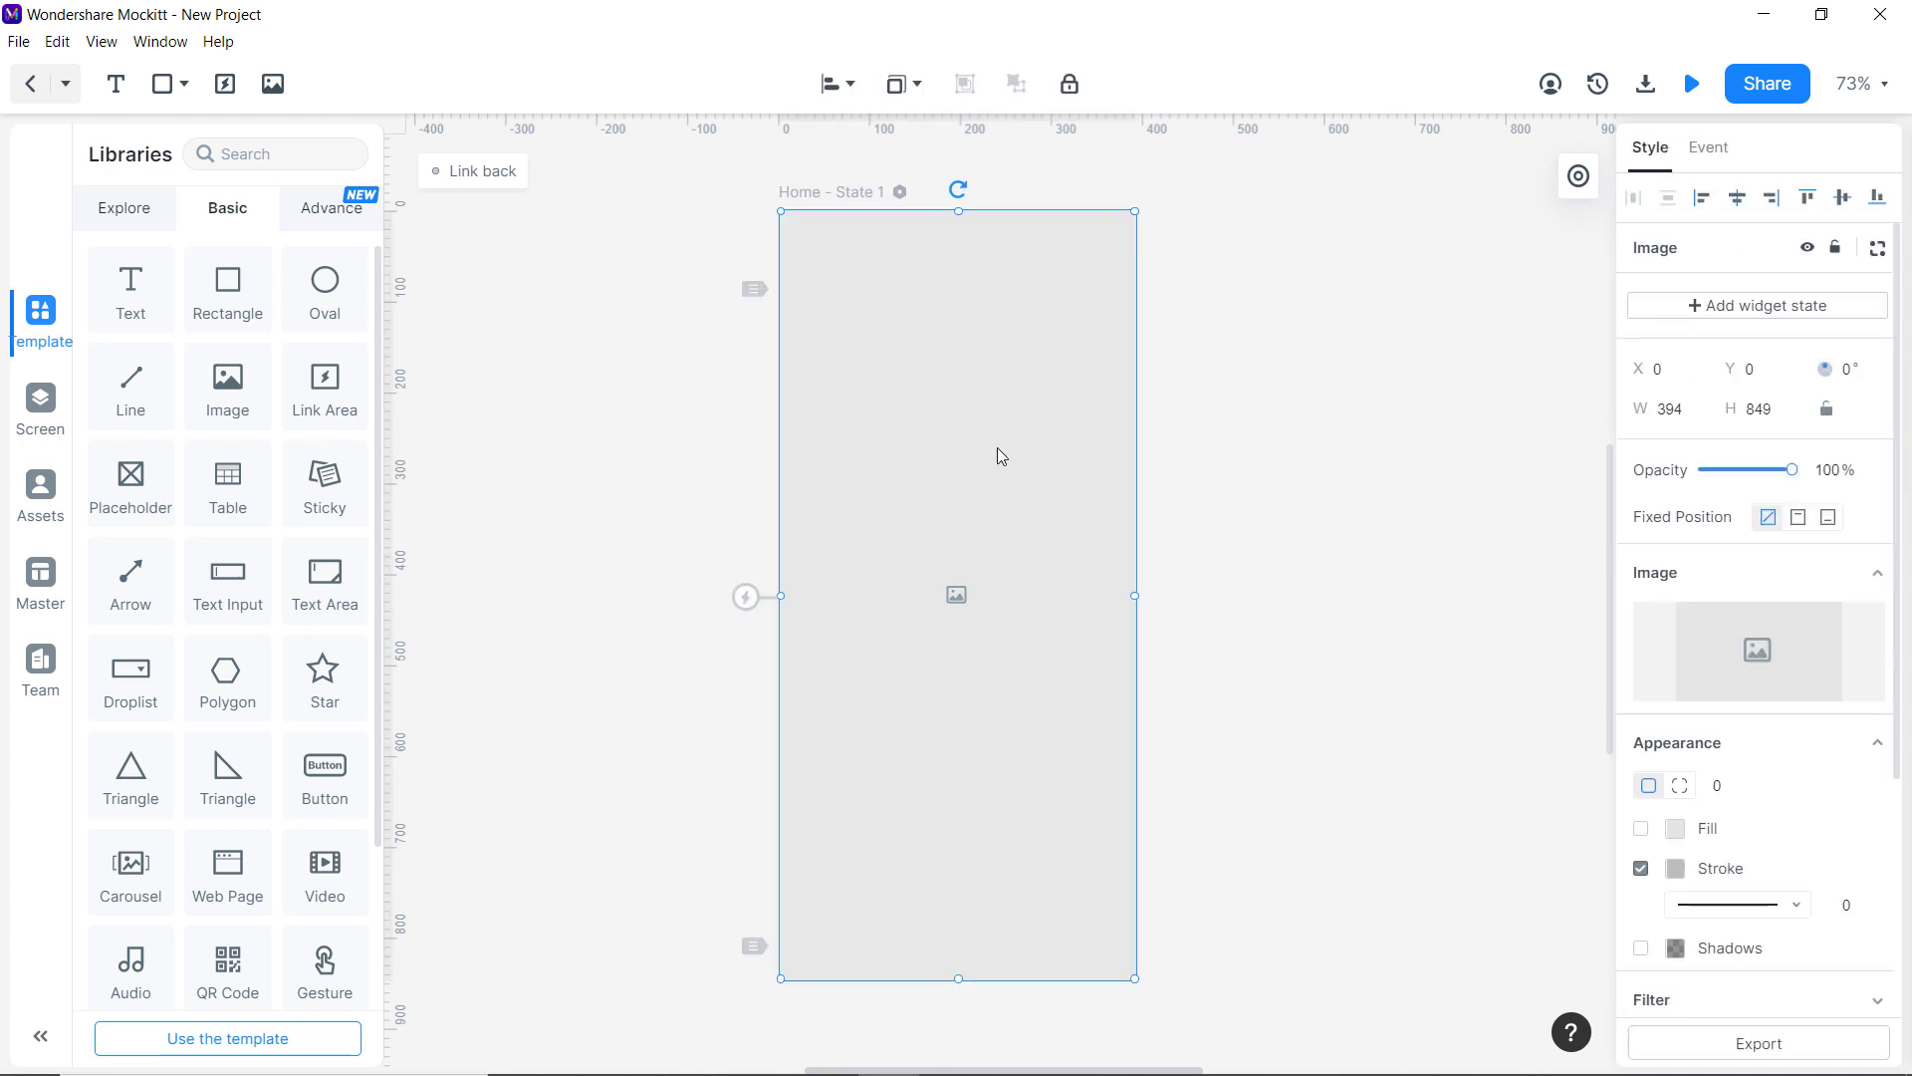
Upload the tree-and-turquoise-water photo from this PC, enlarge it and centre the tree.
{"action": "mouse_move", "coordinate": [1754, 636]}
{"action": "left_click", "coordinate": [1802, 663]}
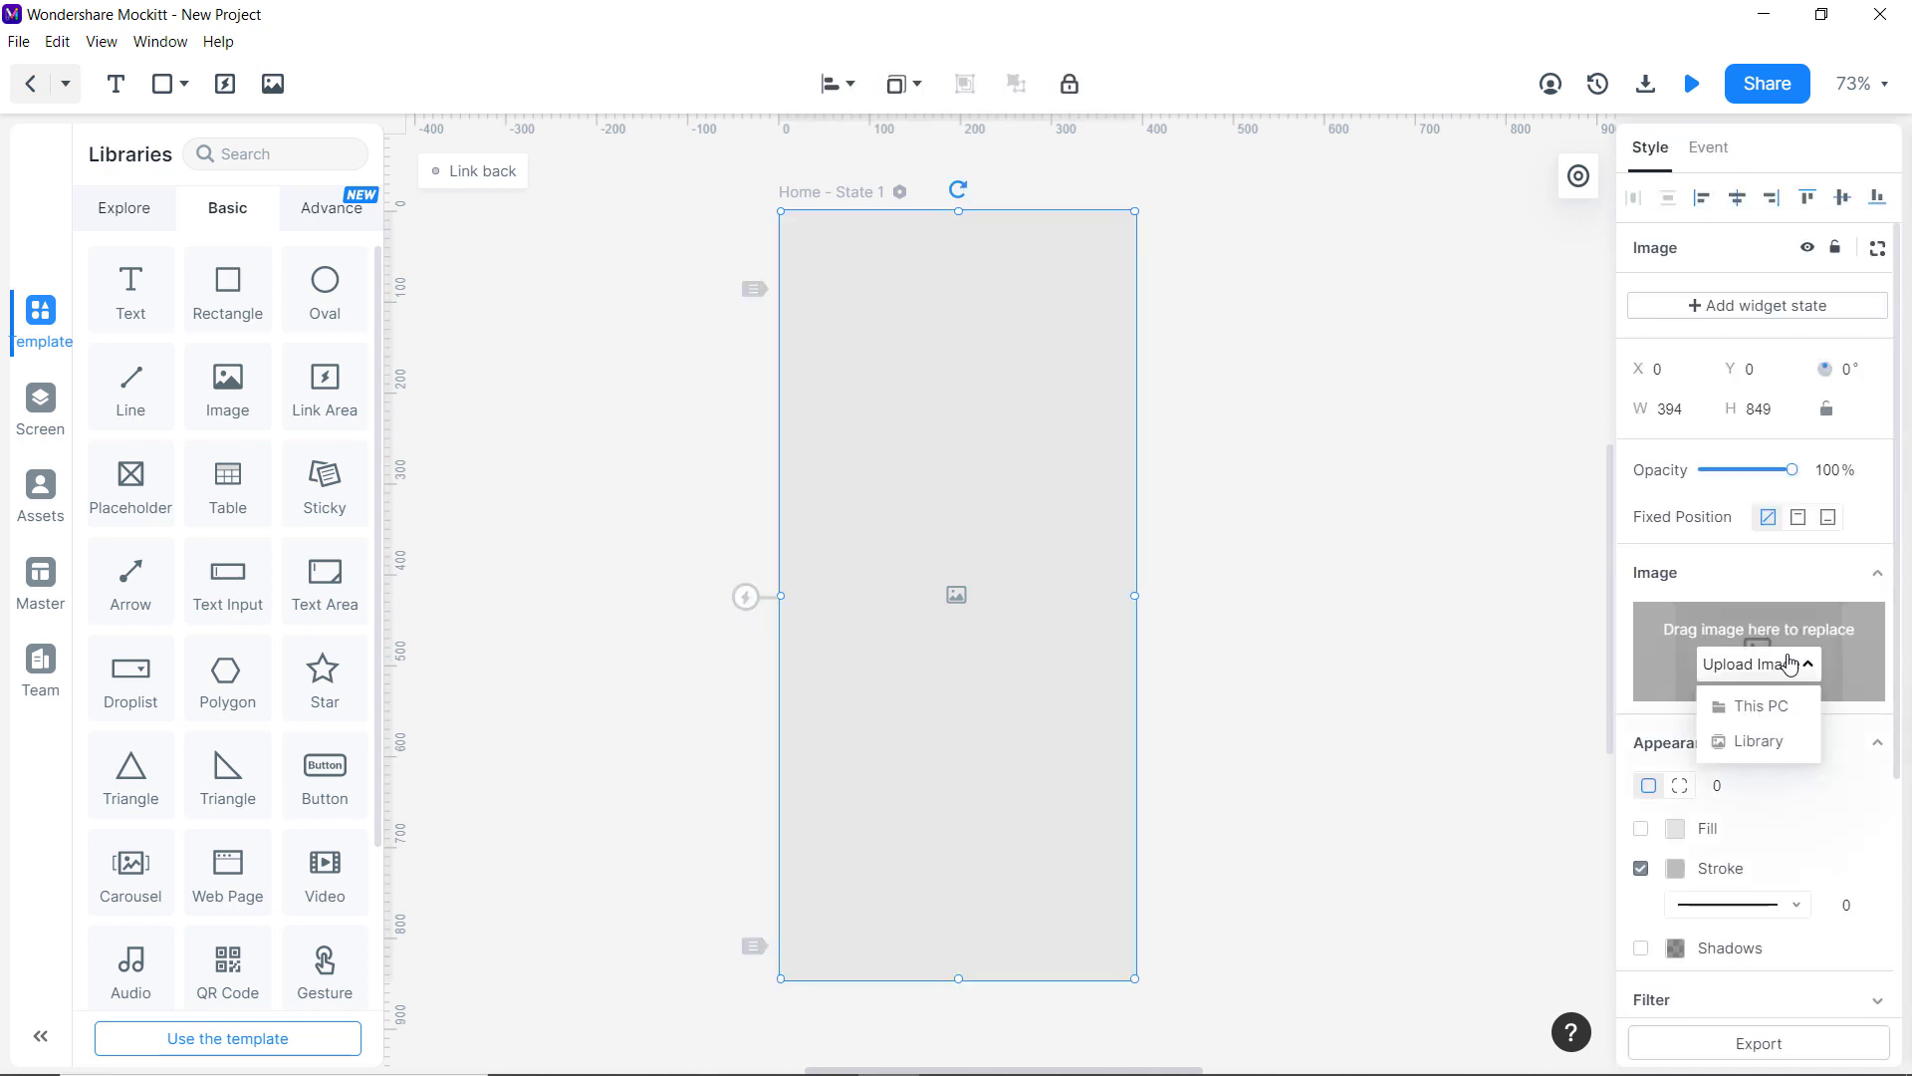
{"action": "left_click", "coordinate": [1755, 706]}
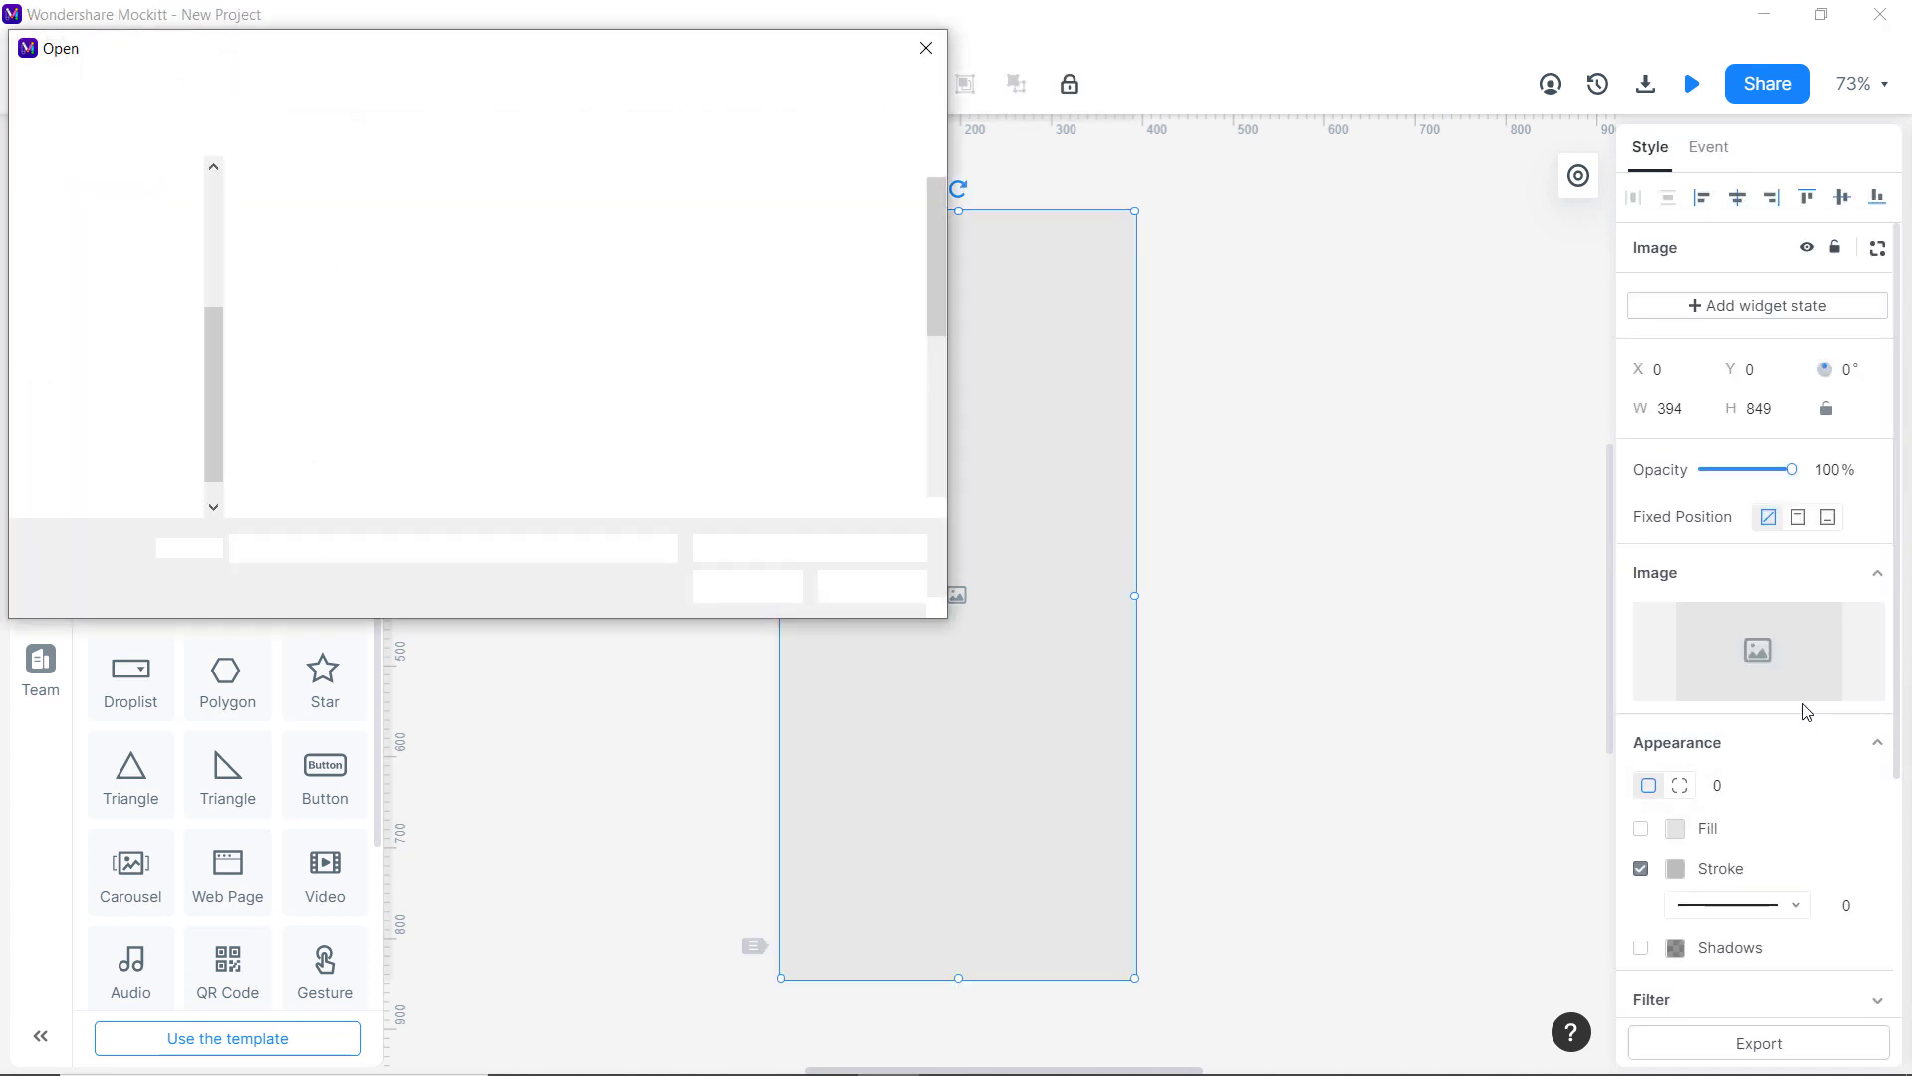
{"action": "scroll", "coordinate": [560, 345], "scroll_direction": "down", "scroll_amount": 3}
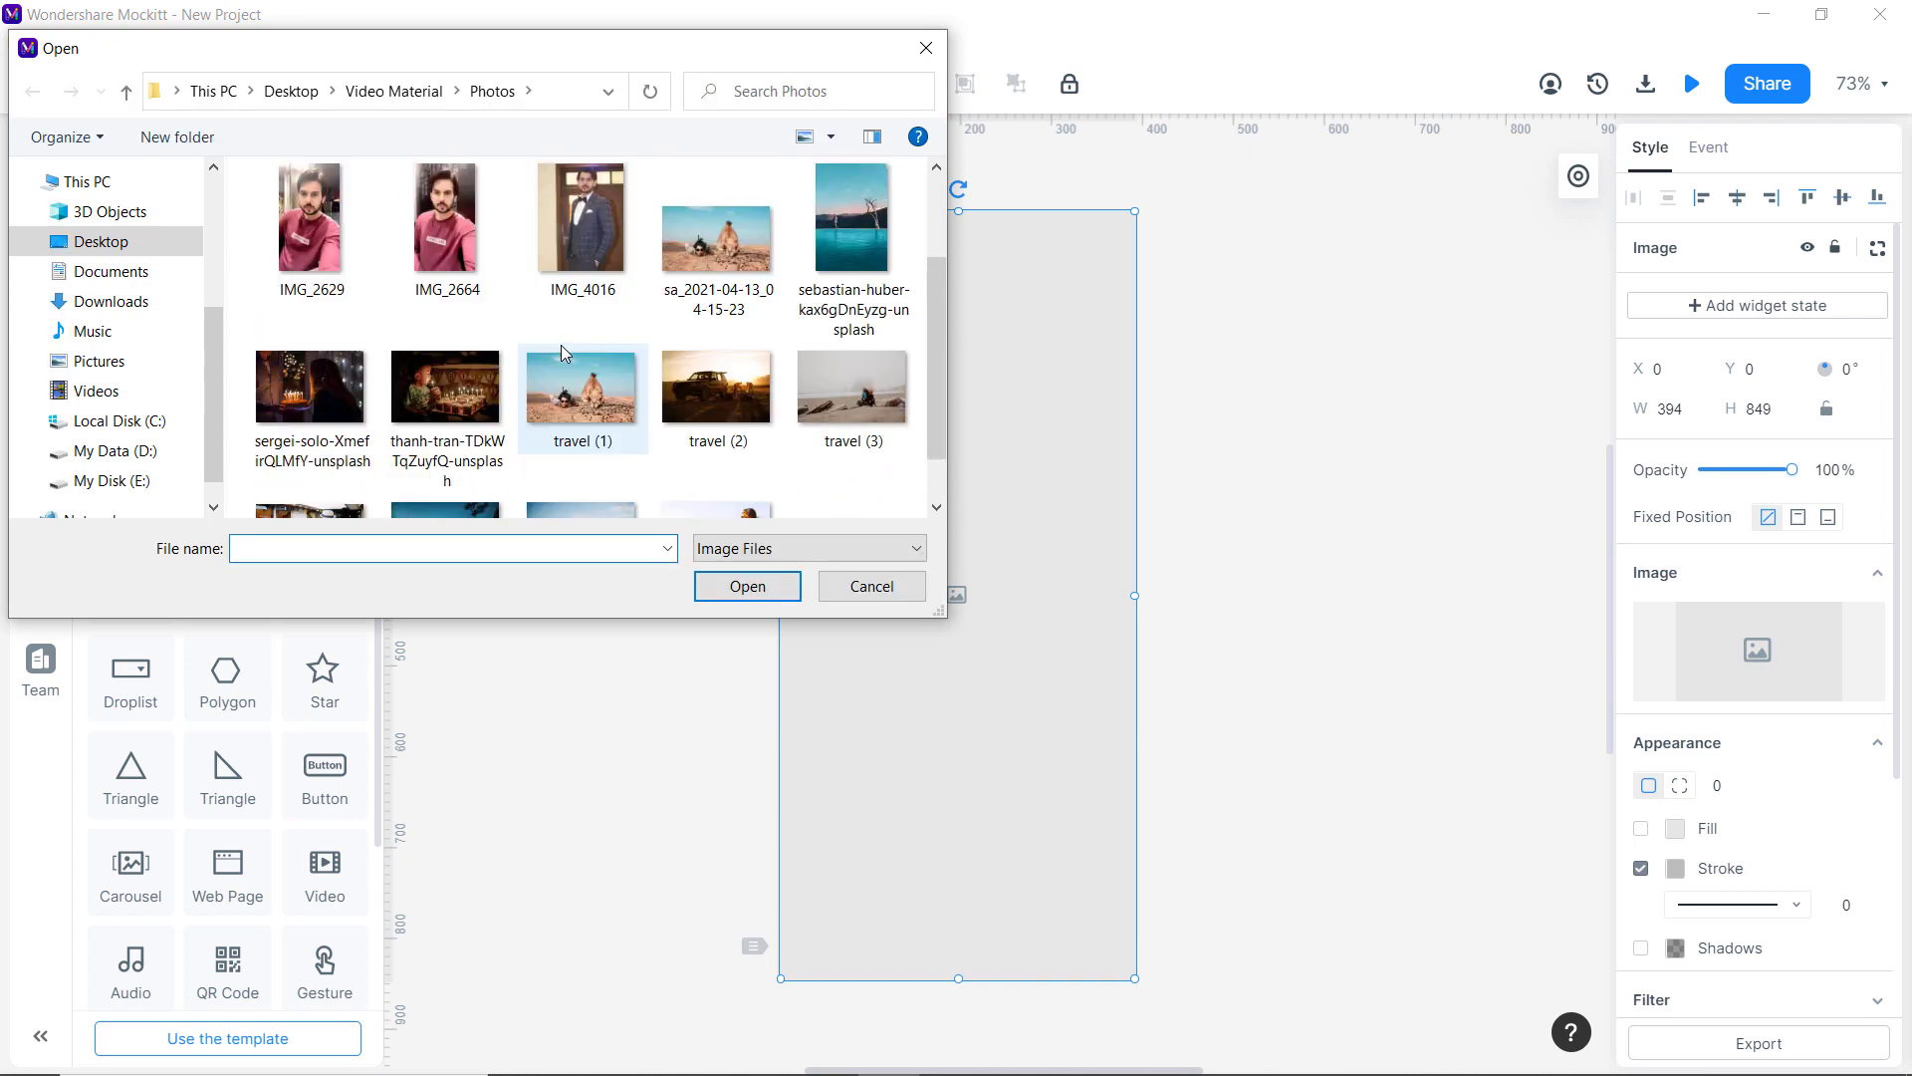
{"action": "double_click", "coordinate": [844, 236]}
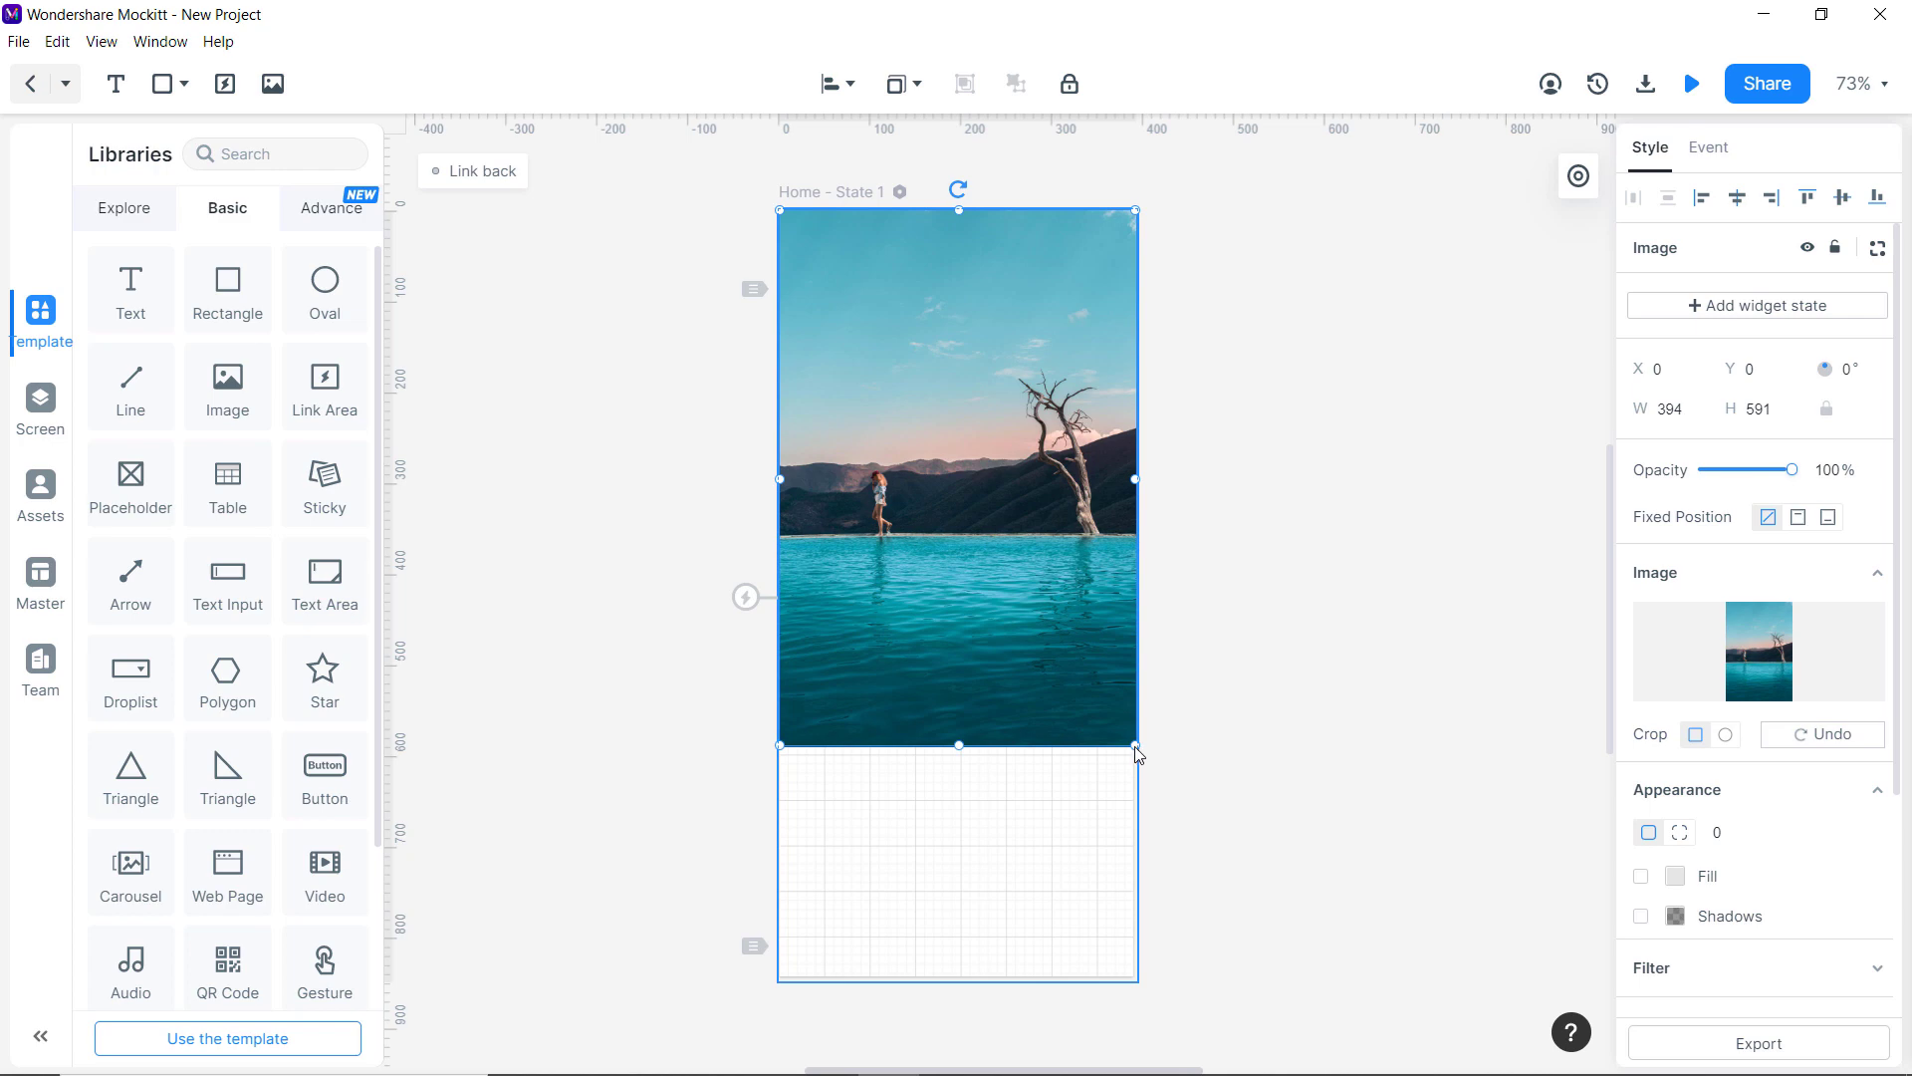
{"action": "left_click_drag", "start_coordinate": [960, 817], "coordinate": [965, 996]}
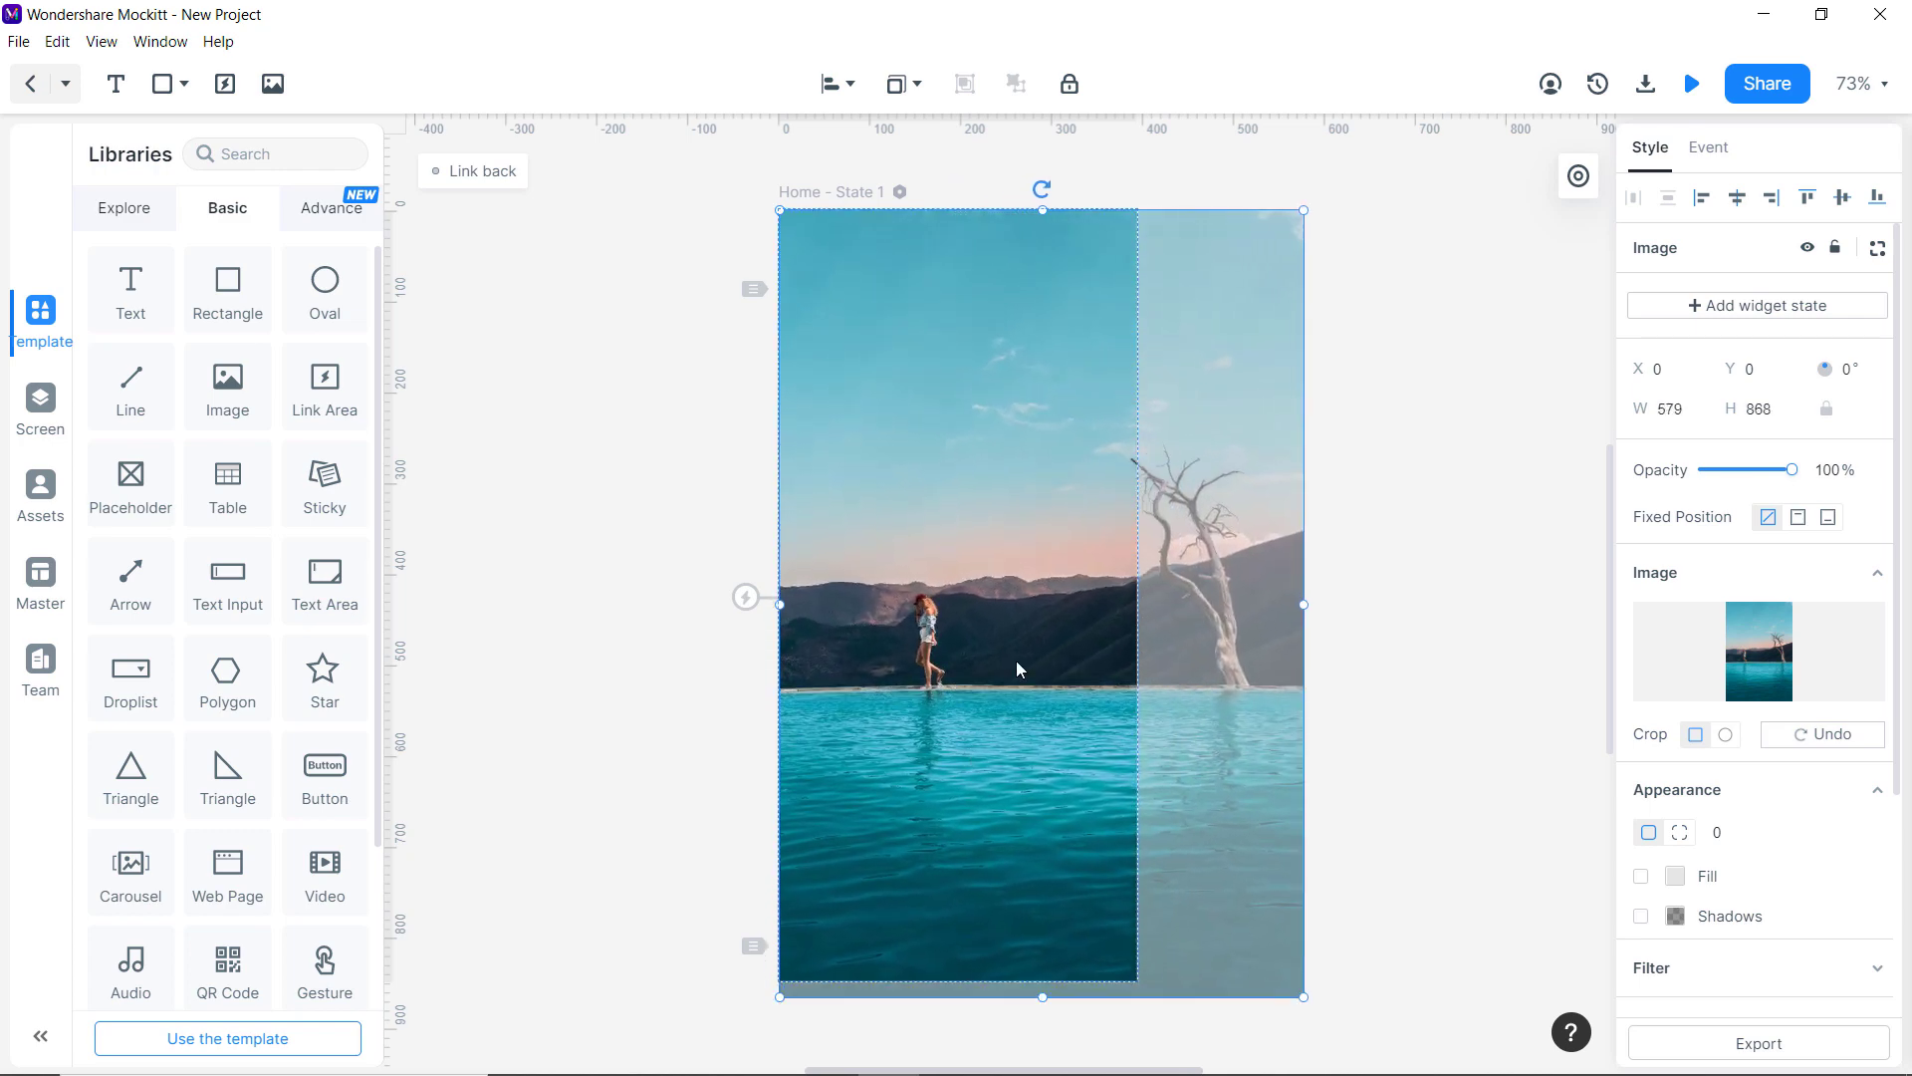
{"action": "left_click_drag", "start_coordinate": [1037, 599], "coordinate": [877, 592]}
{"action": "left_click", "coordinate": [1271, 497]}
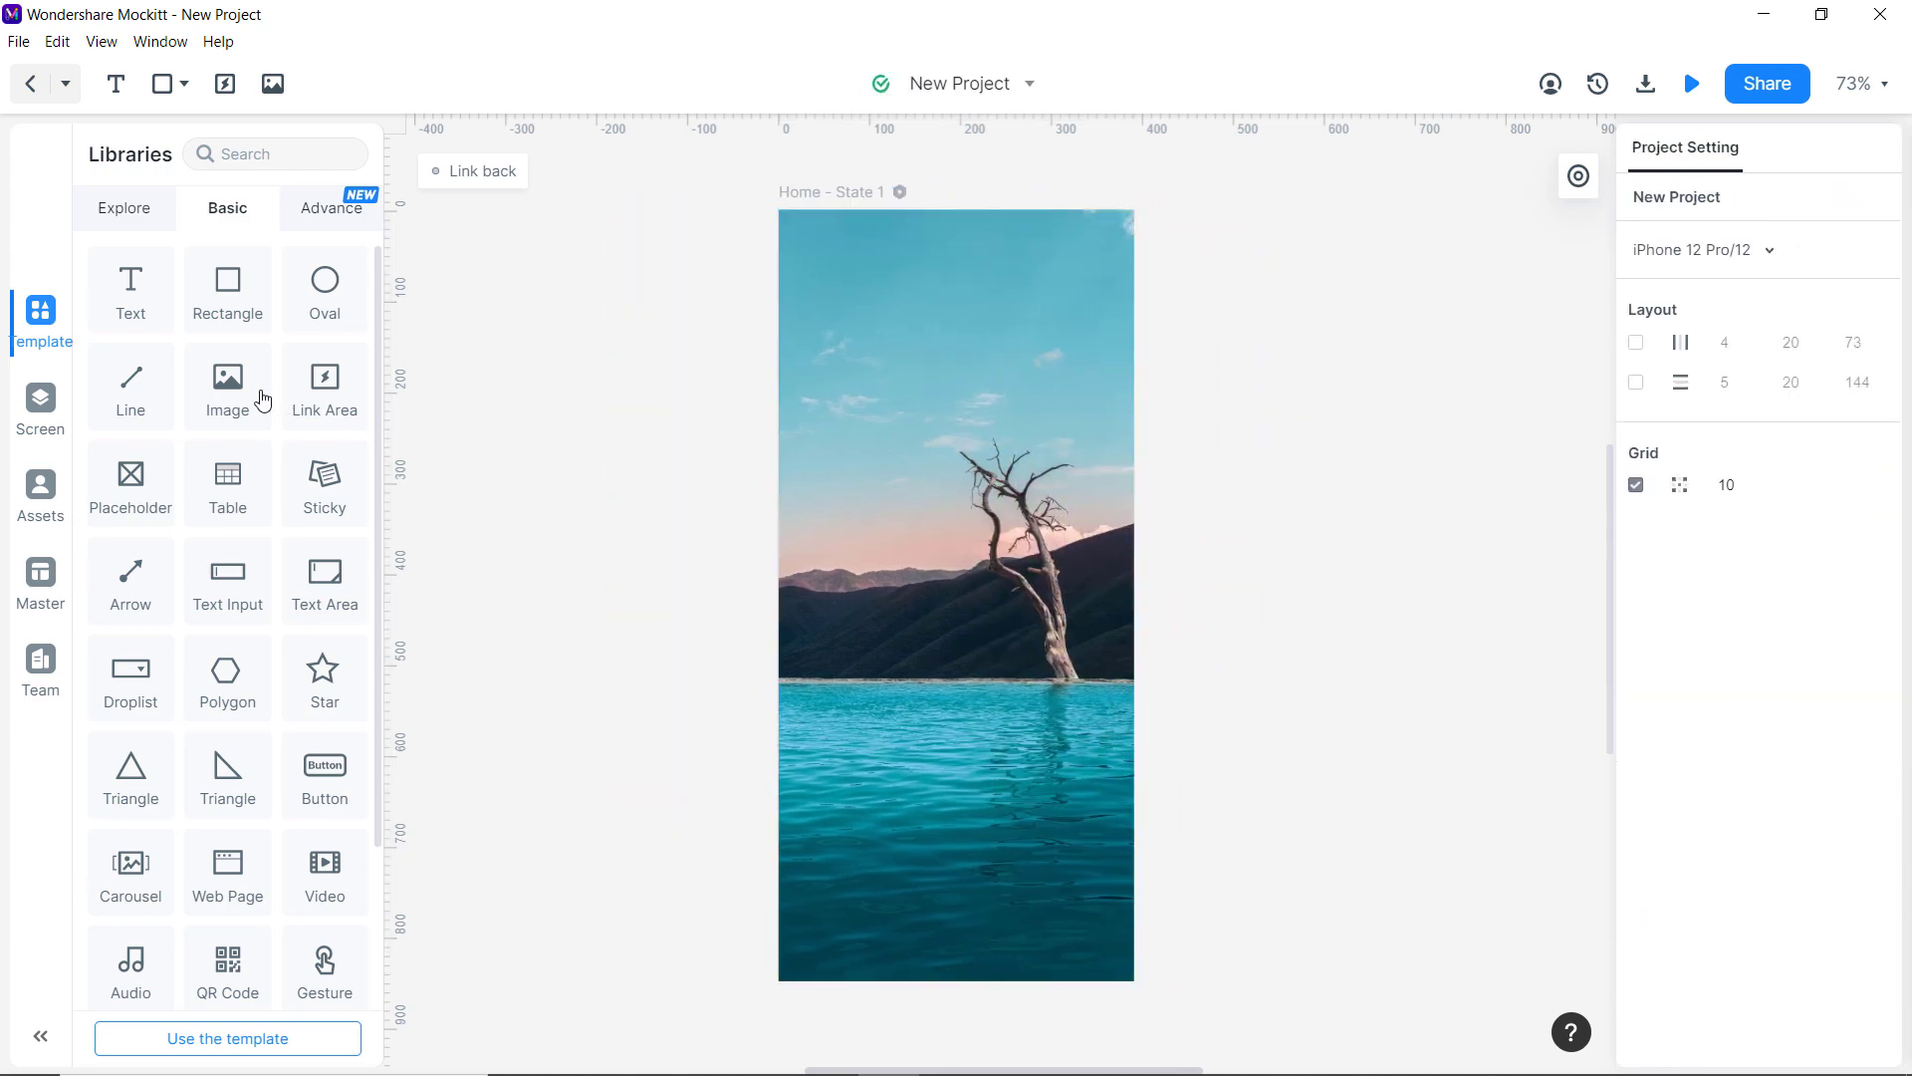
Add an Image near the top of Home with the airplane picture from this PC, resized small.
{"action": "left_click_drag", "start_coordinate": [256, 397], "coordinate": [964, 328]}
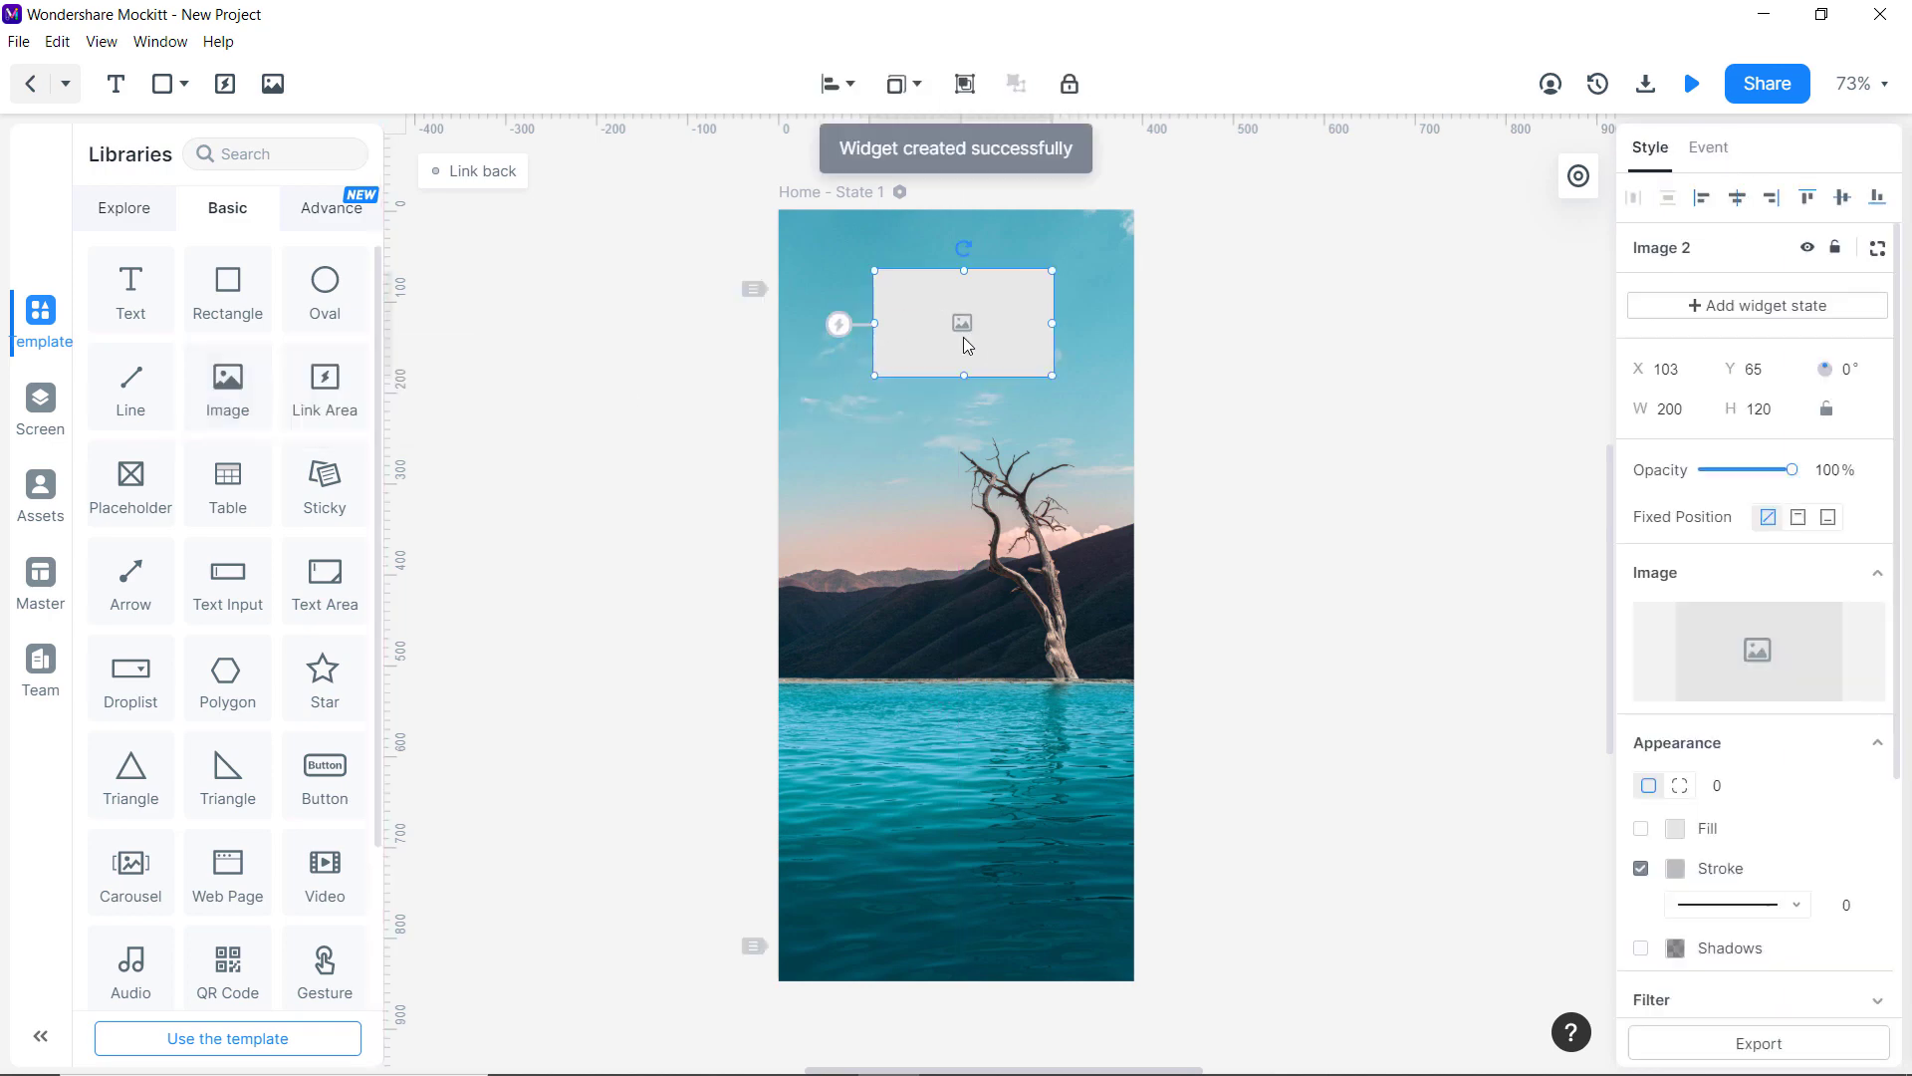
{"action": "left_click", "coordinate": [1754, 664]}
{"action": "left_click", "coordinate": [1761, 707]}
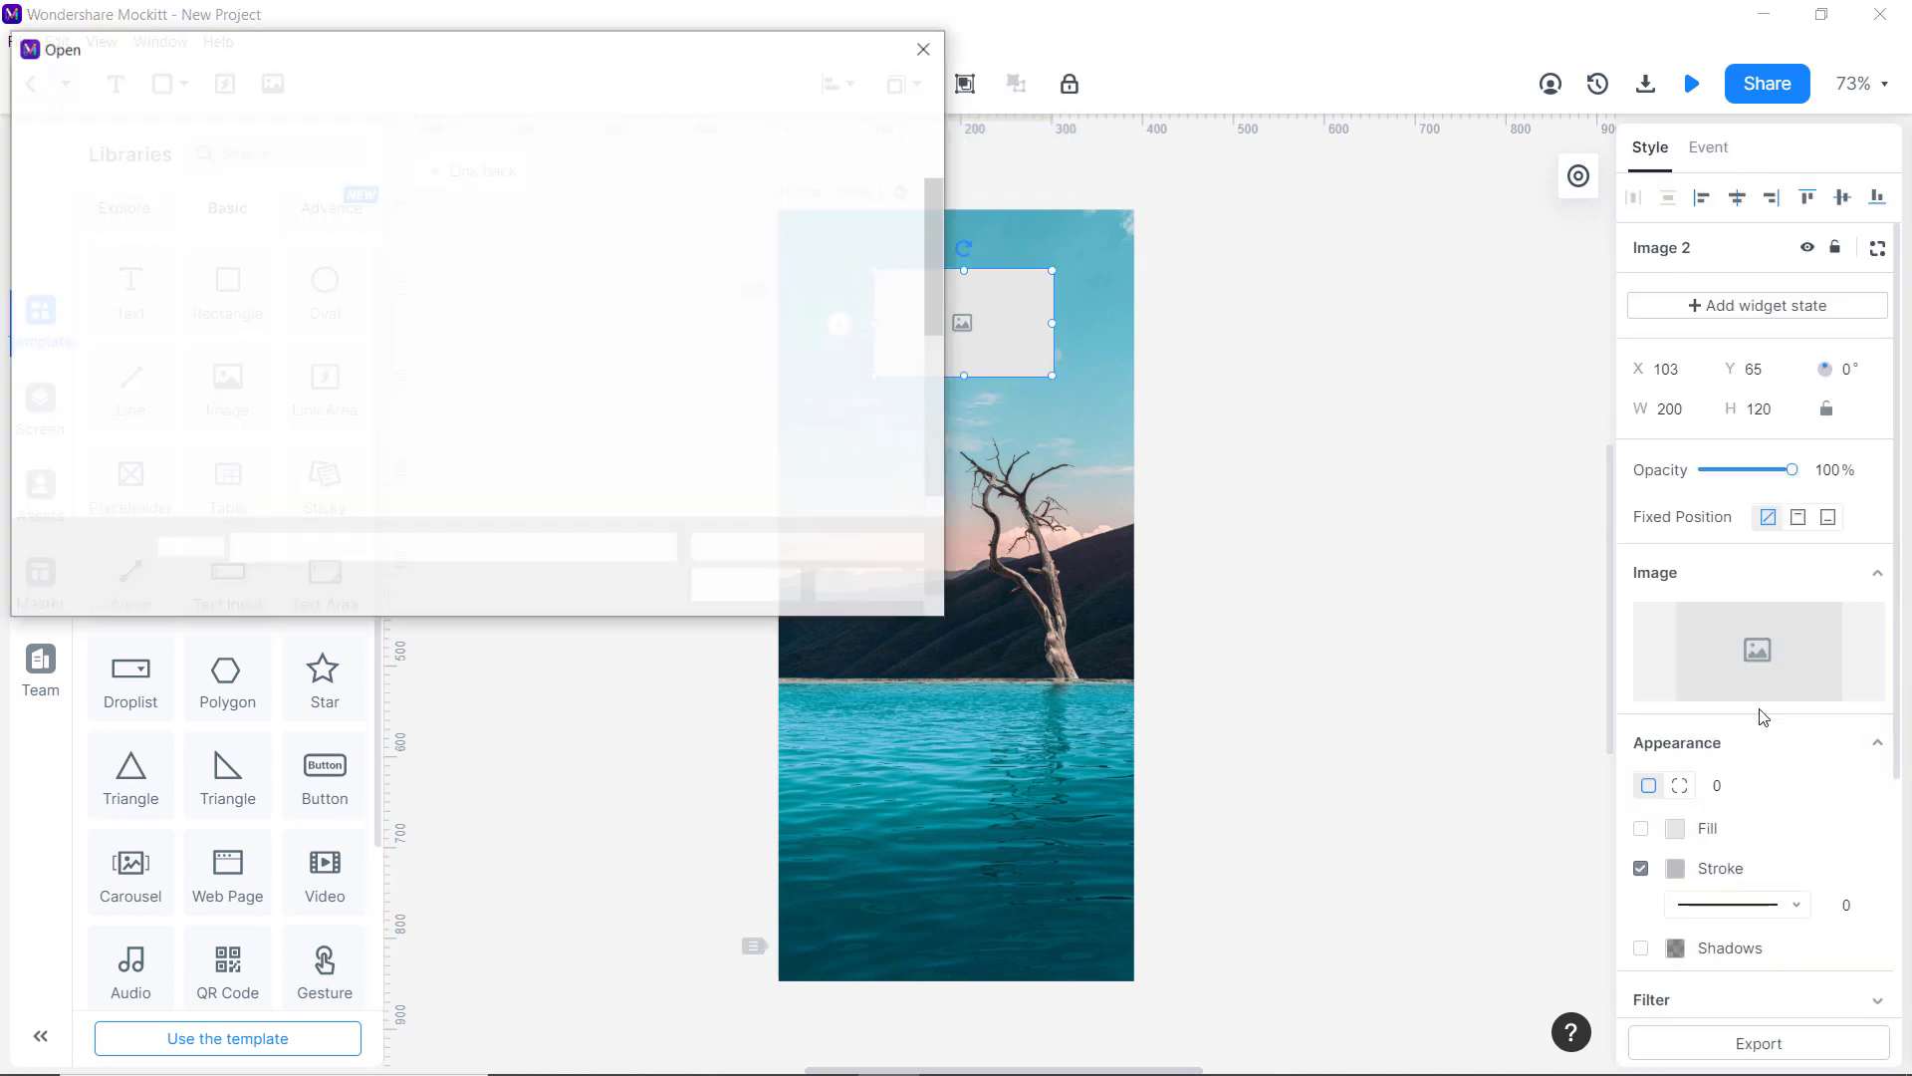
{"action": "double_click", "coordinate": [440, 224]}
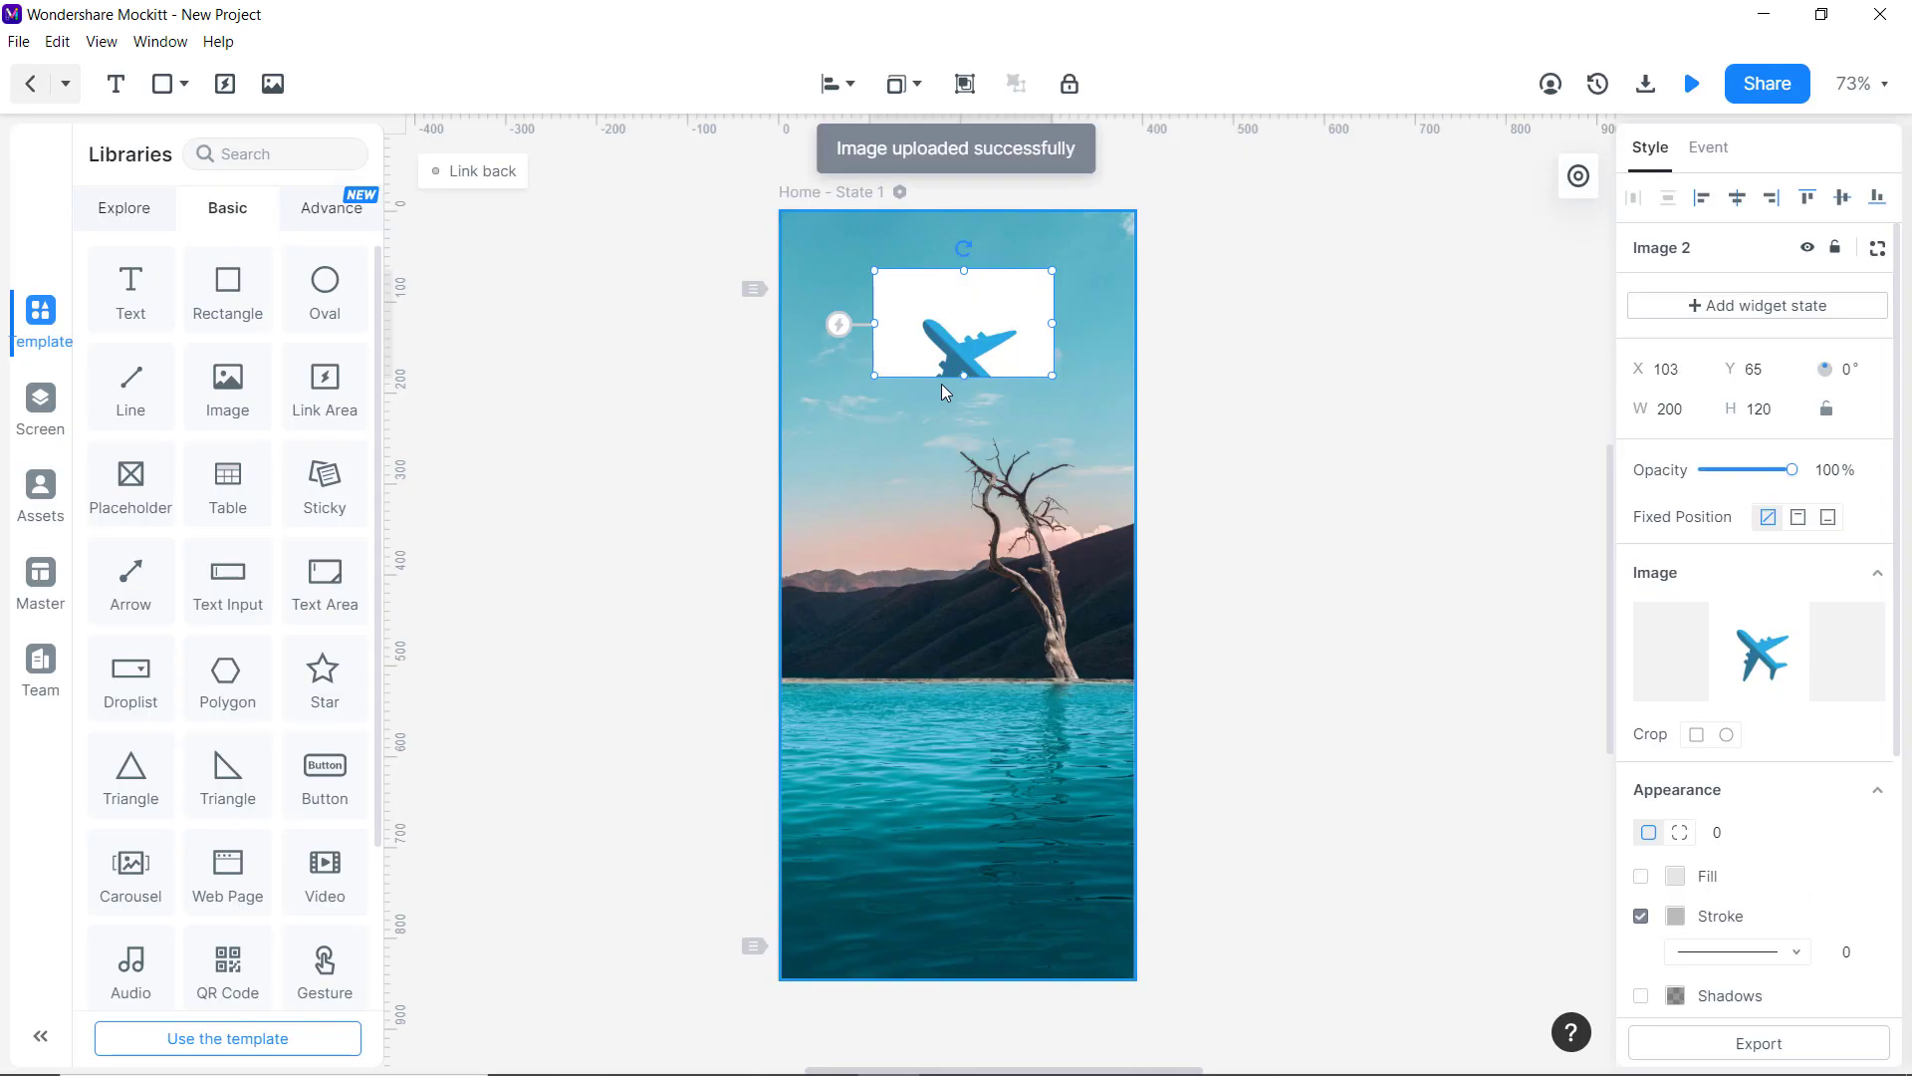
{"action": "left_click_drag", "start_coordinate": [964, 376], "coordinate": [959, 302]}
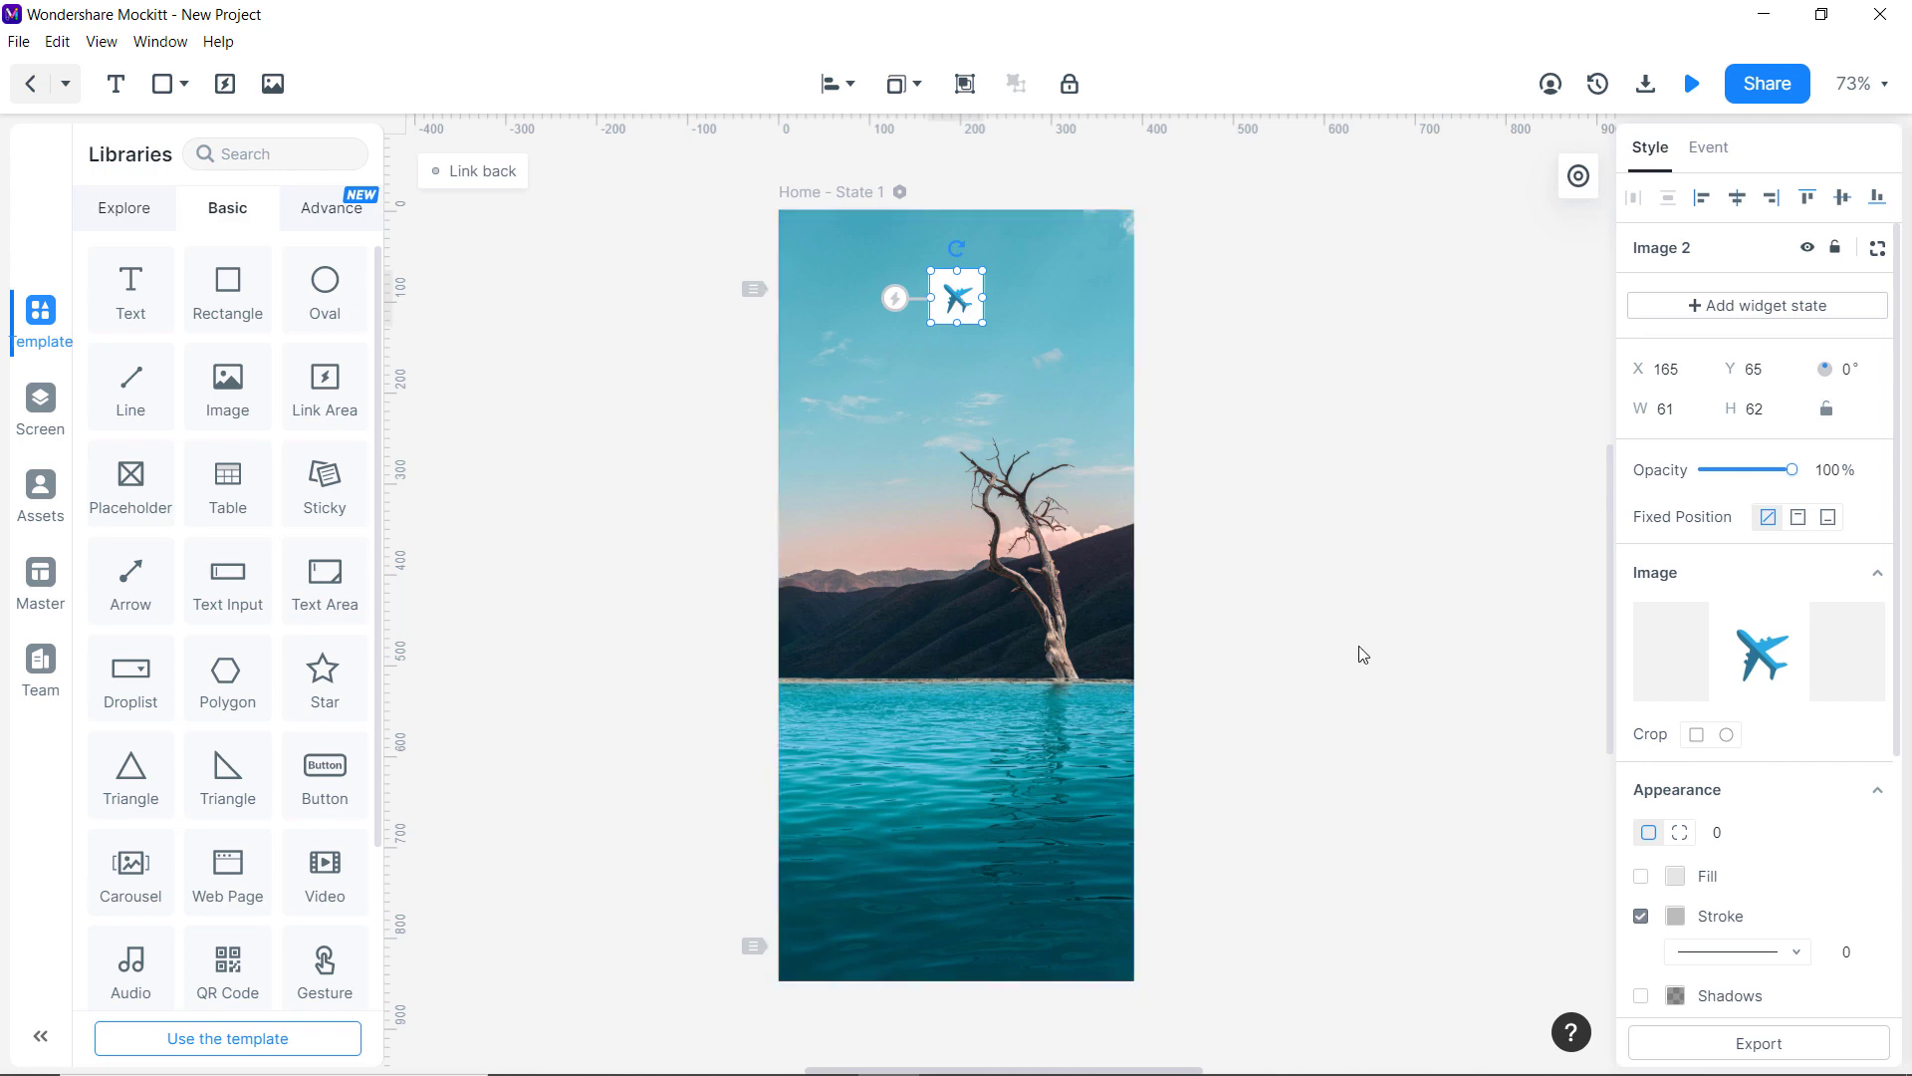
Give the airplane icon a corner radius of 20.
{"action": "left_click", "coordinate": [1717, 833]}
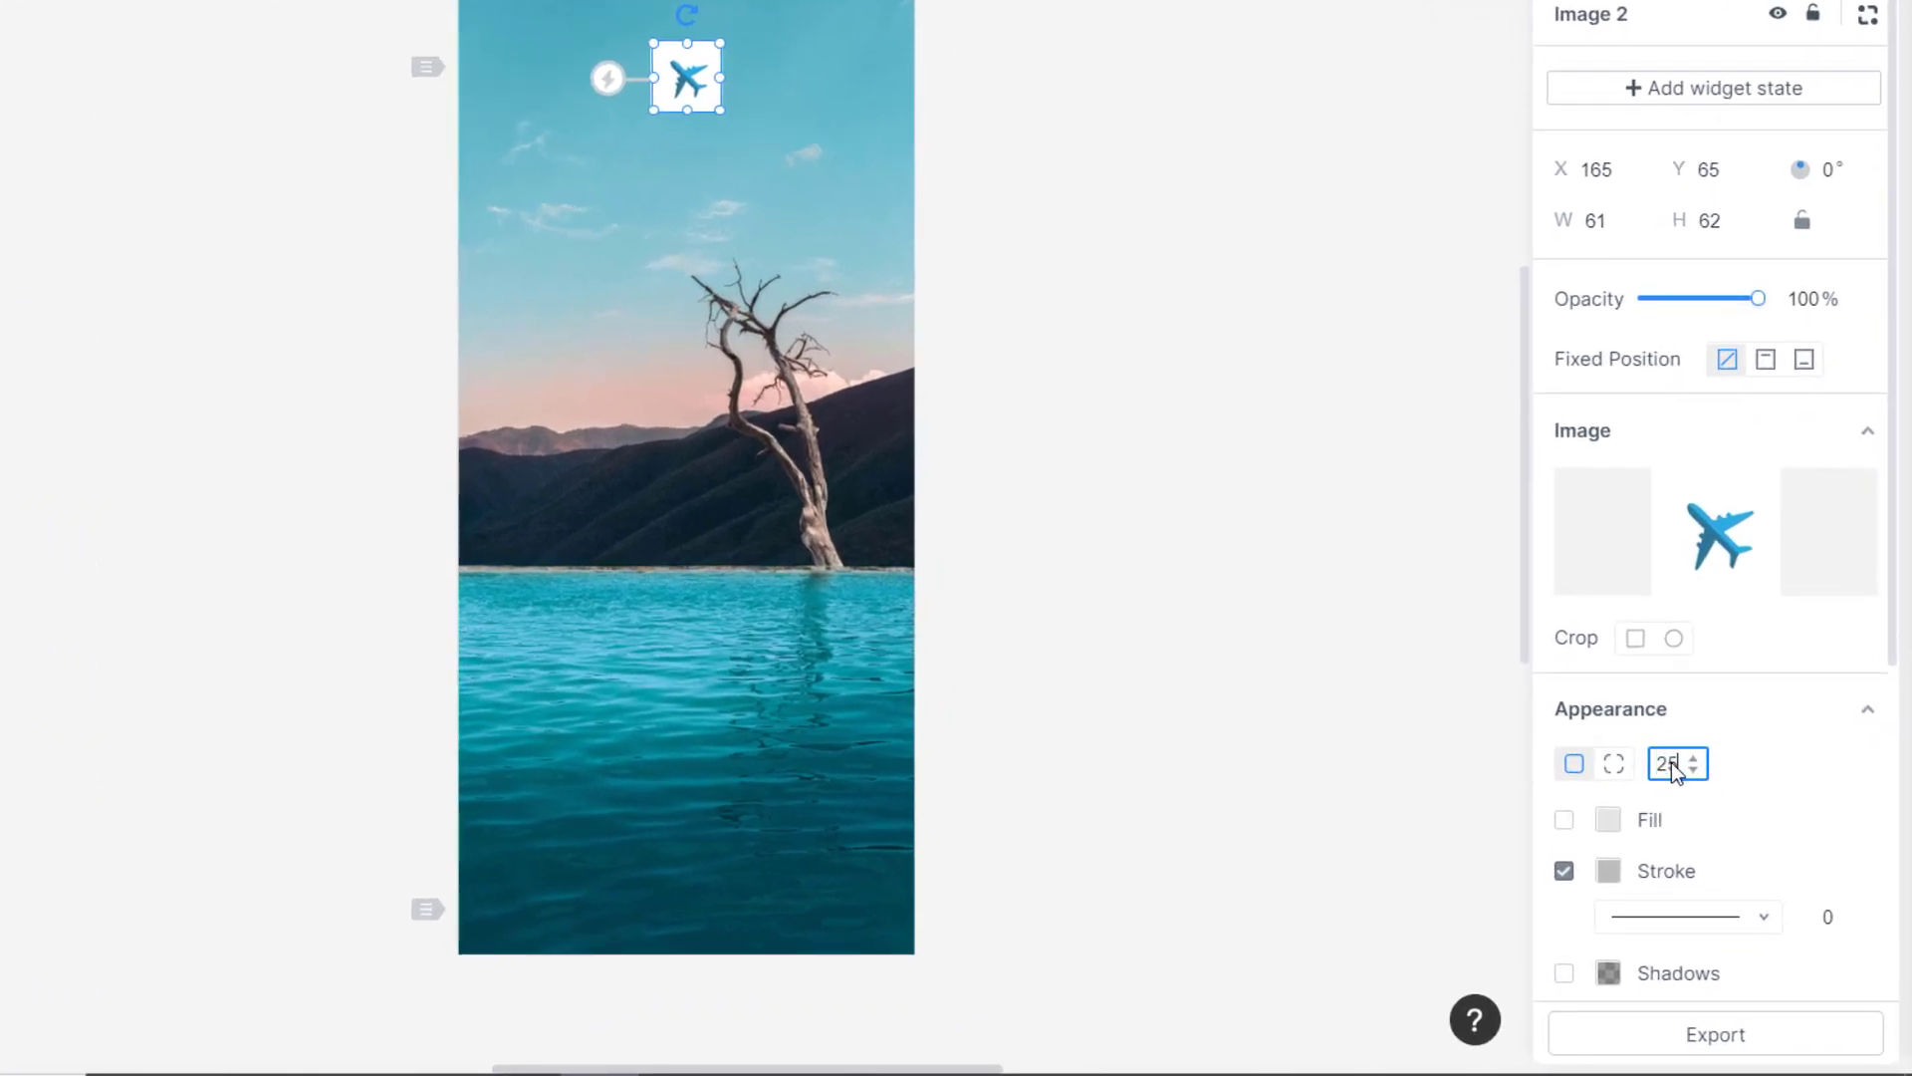
{"action": "key", "text": "Return"}
{"action": "type", "text": "20"}
{"action": "key", "text": "Return"}
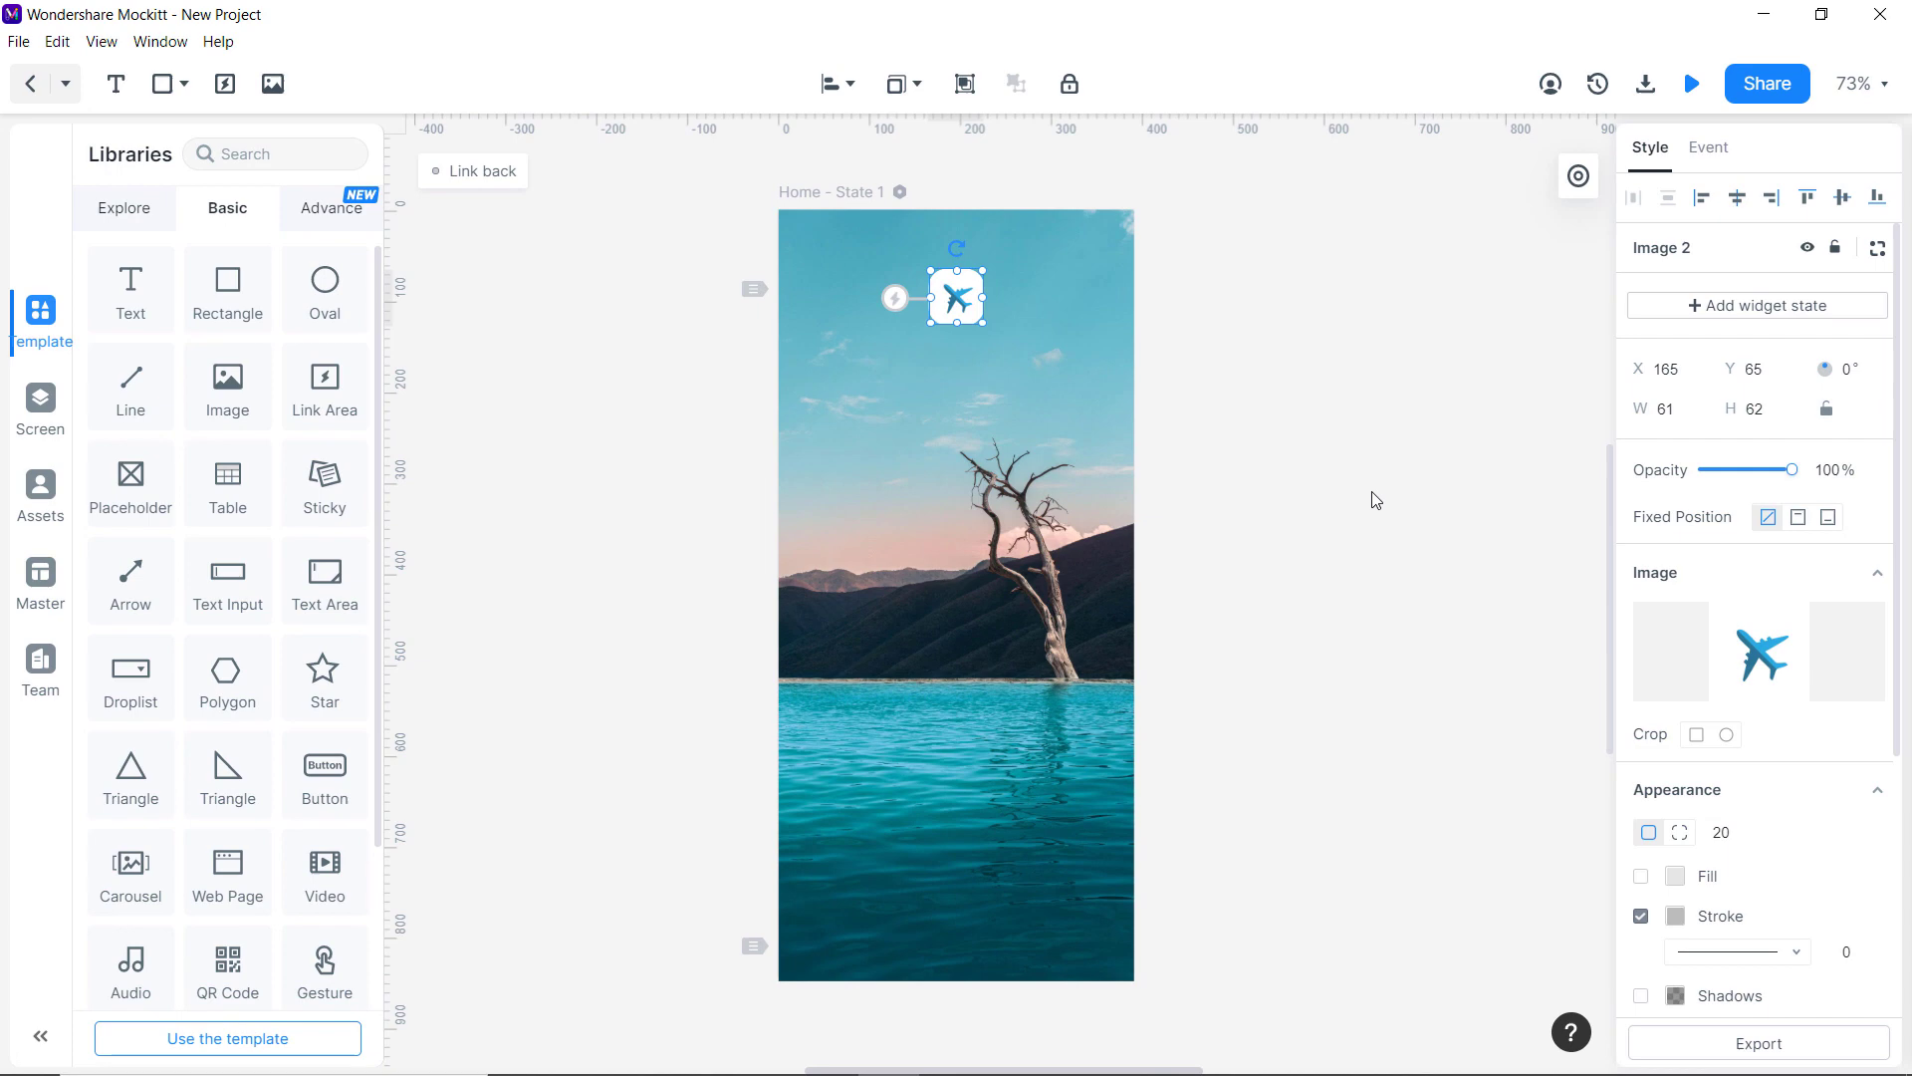
{"action": "left_click", "coordinate": [1376, 500]}
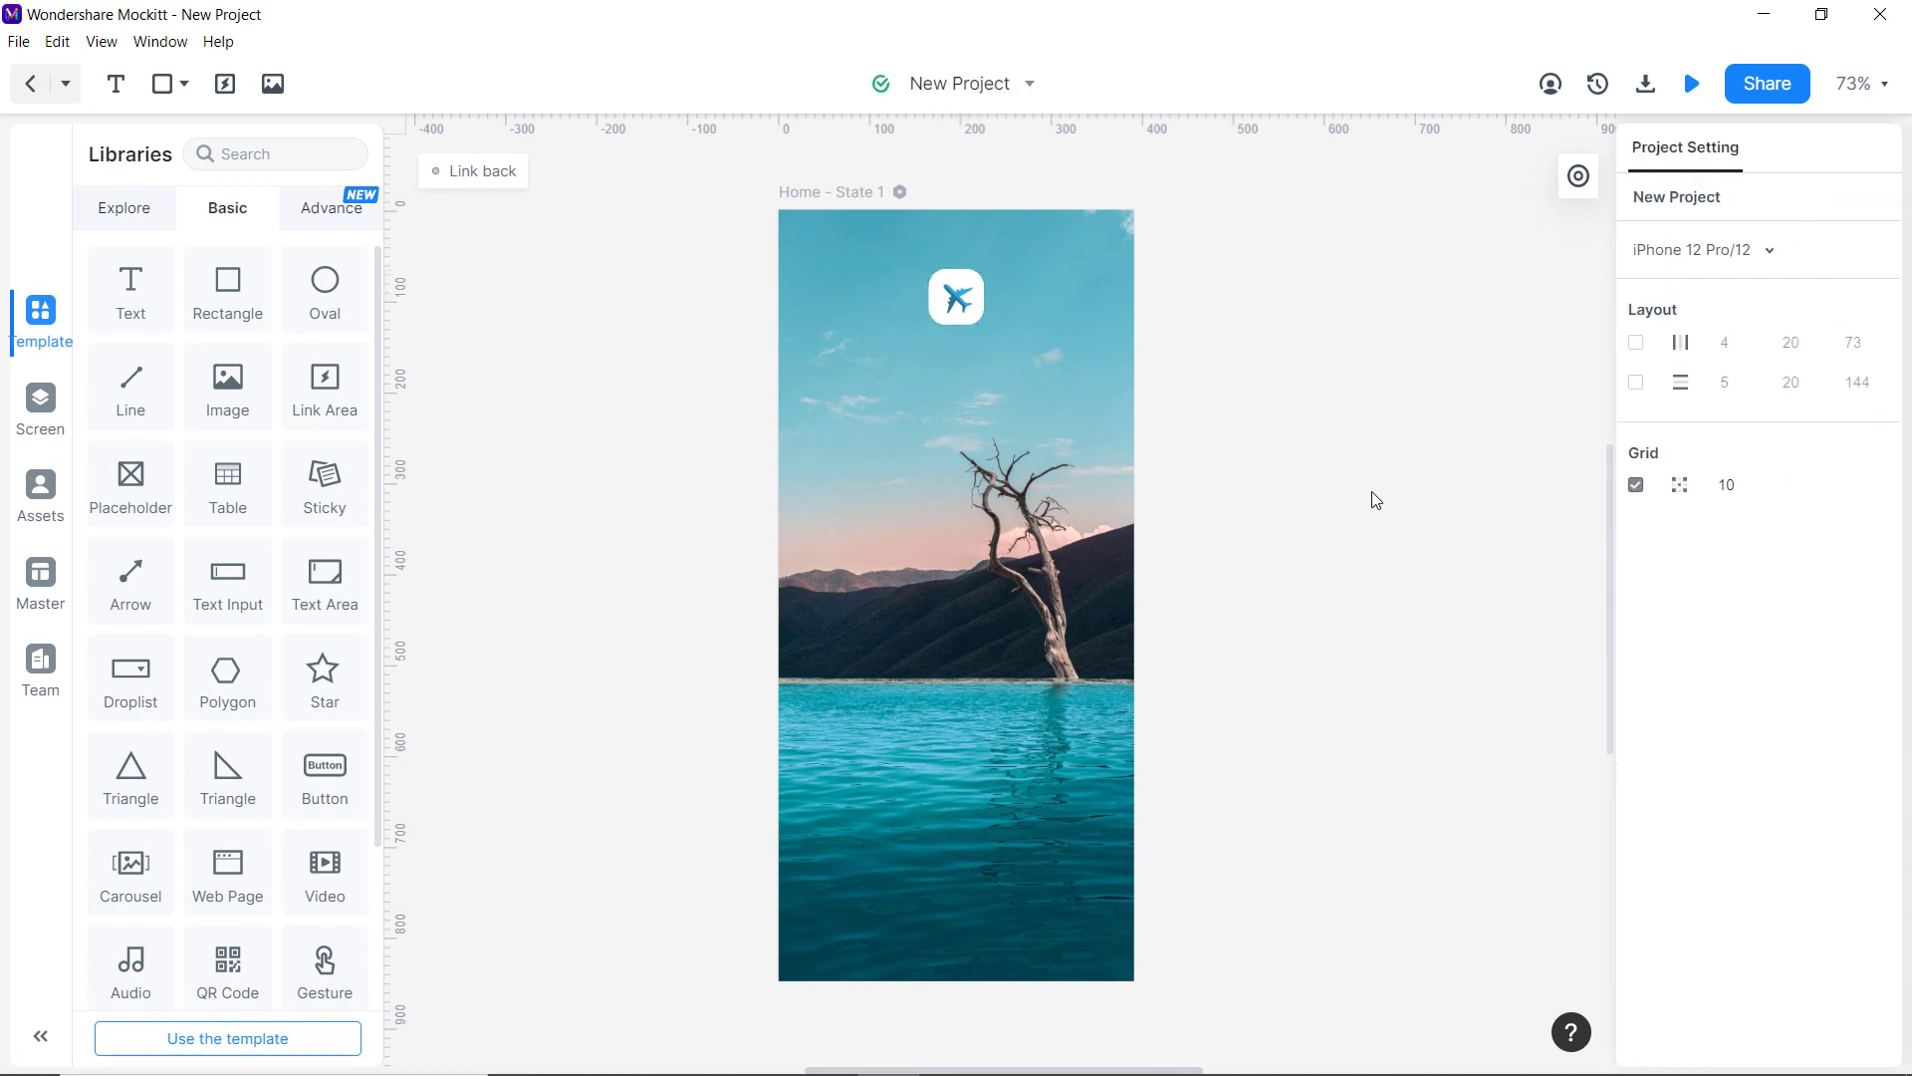
{"action": "left_click", "coordinate": [964, 309]}
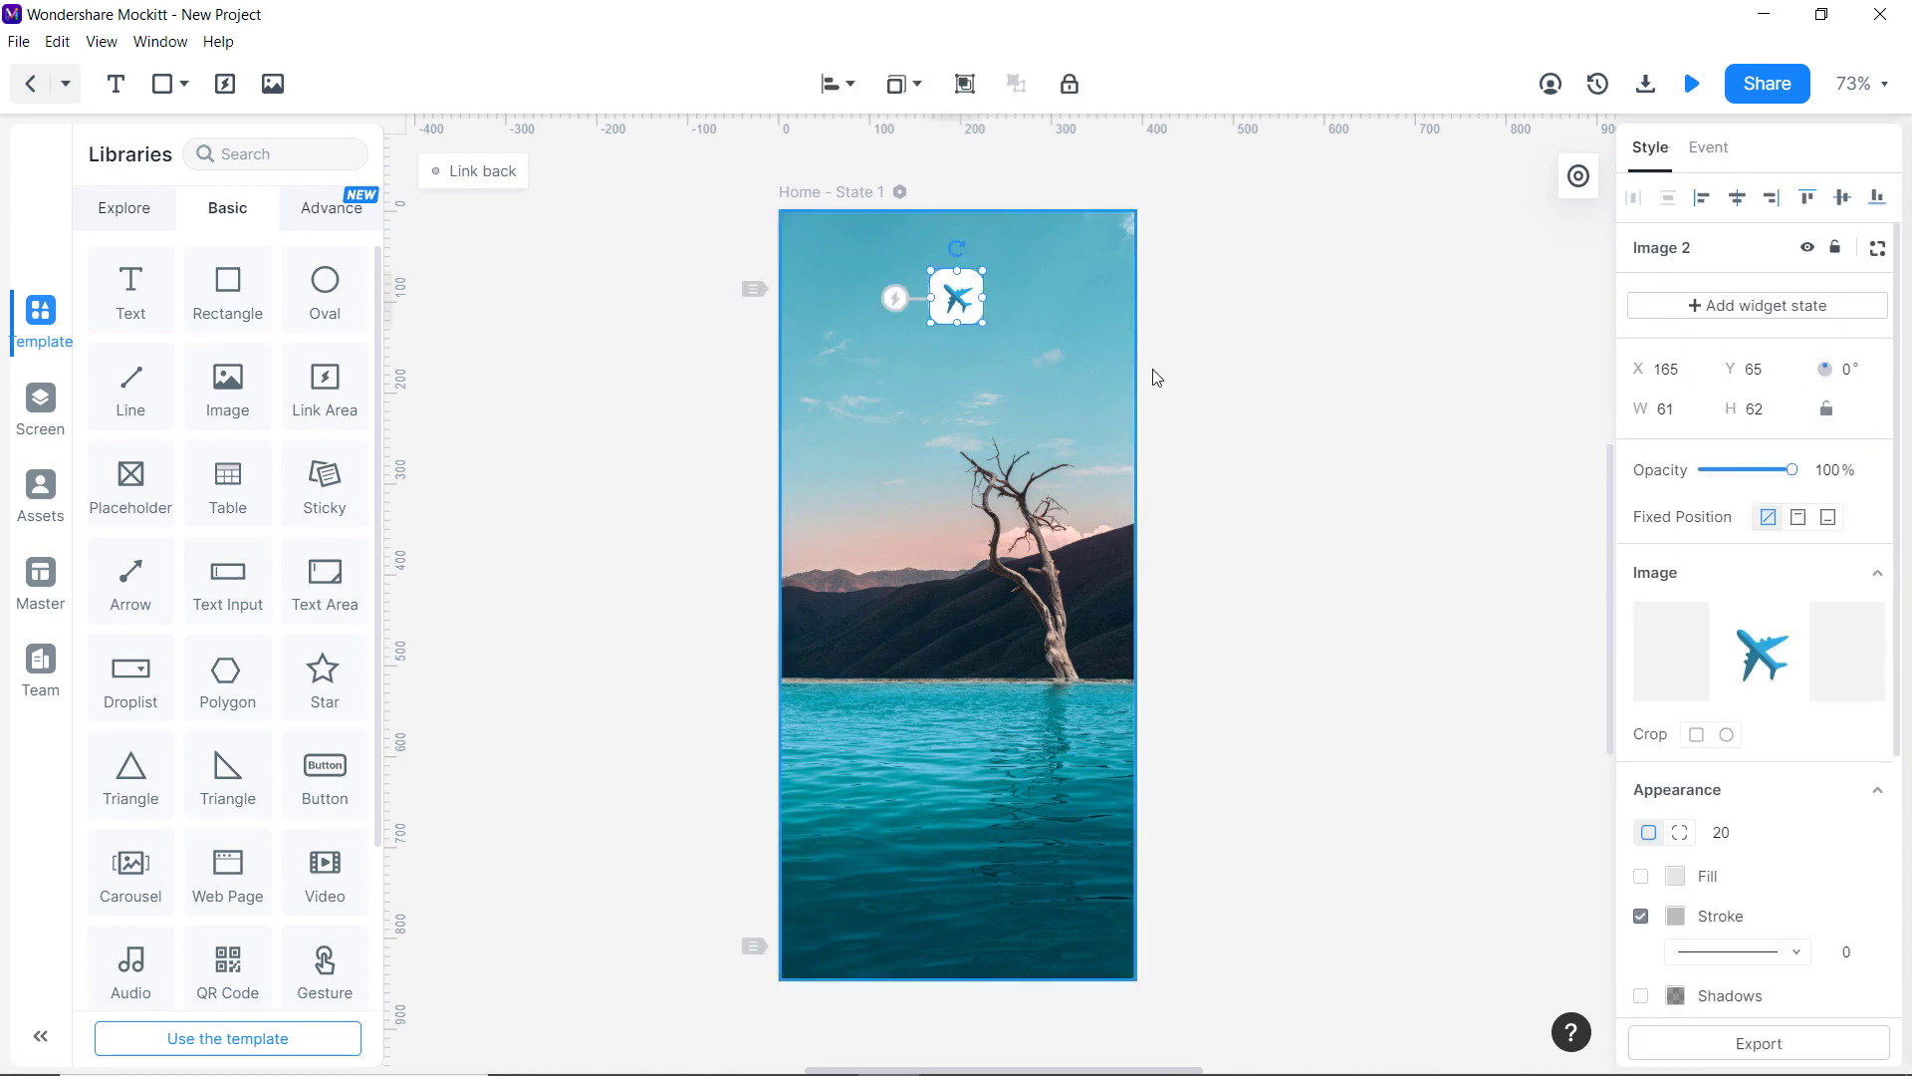
{"action": "left_click", "coordinate": [1210, 369]}
Add a 'TimesTravel' text below the airplane icon and colour it white.
{"action": "left_click_drag", "start_coordinate": [119, 314], "coordinate": [959, 361]}
{"action": "double_click", "coordinate": [959, 360]}
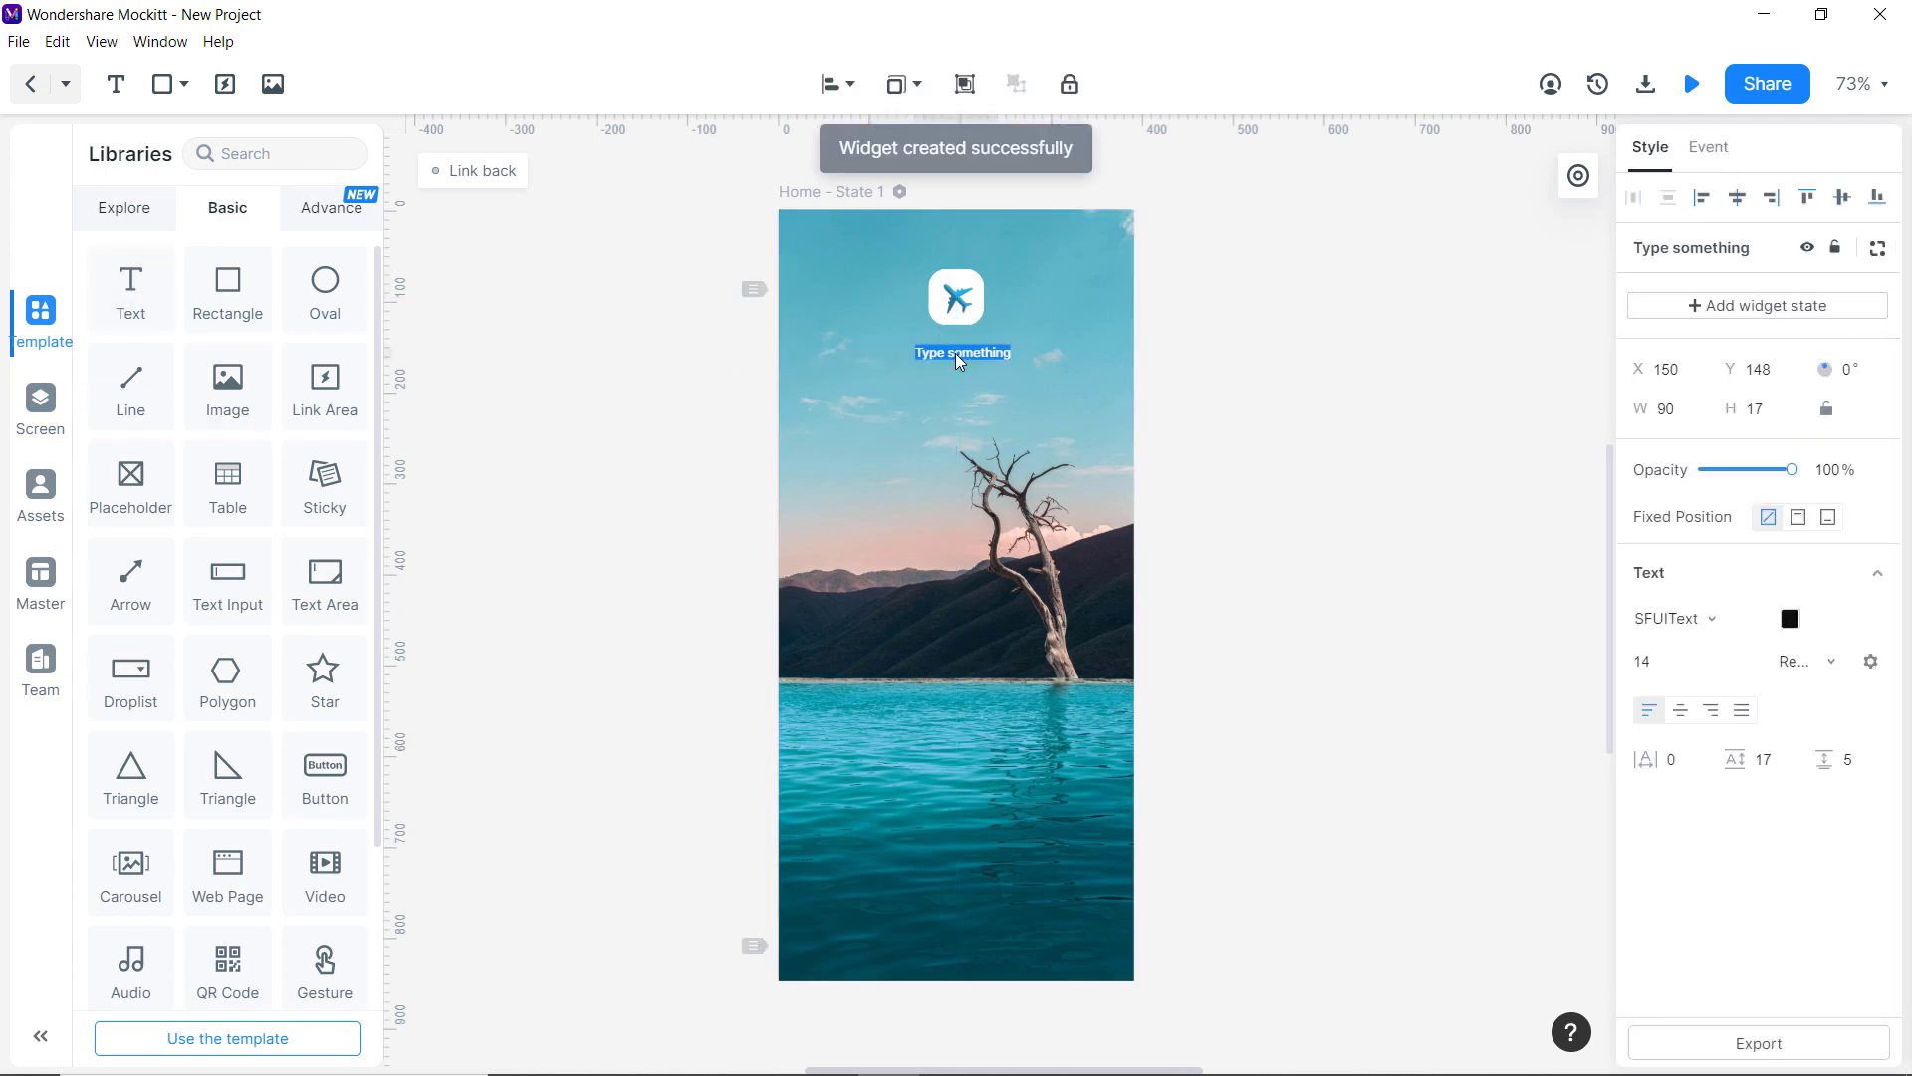
{"action": "type", "text": "TimesTravel"}
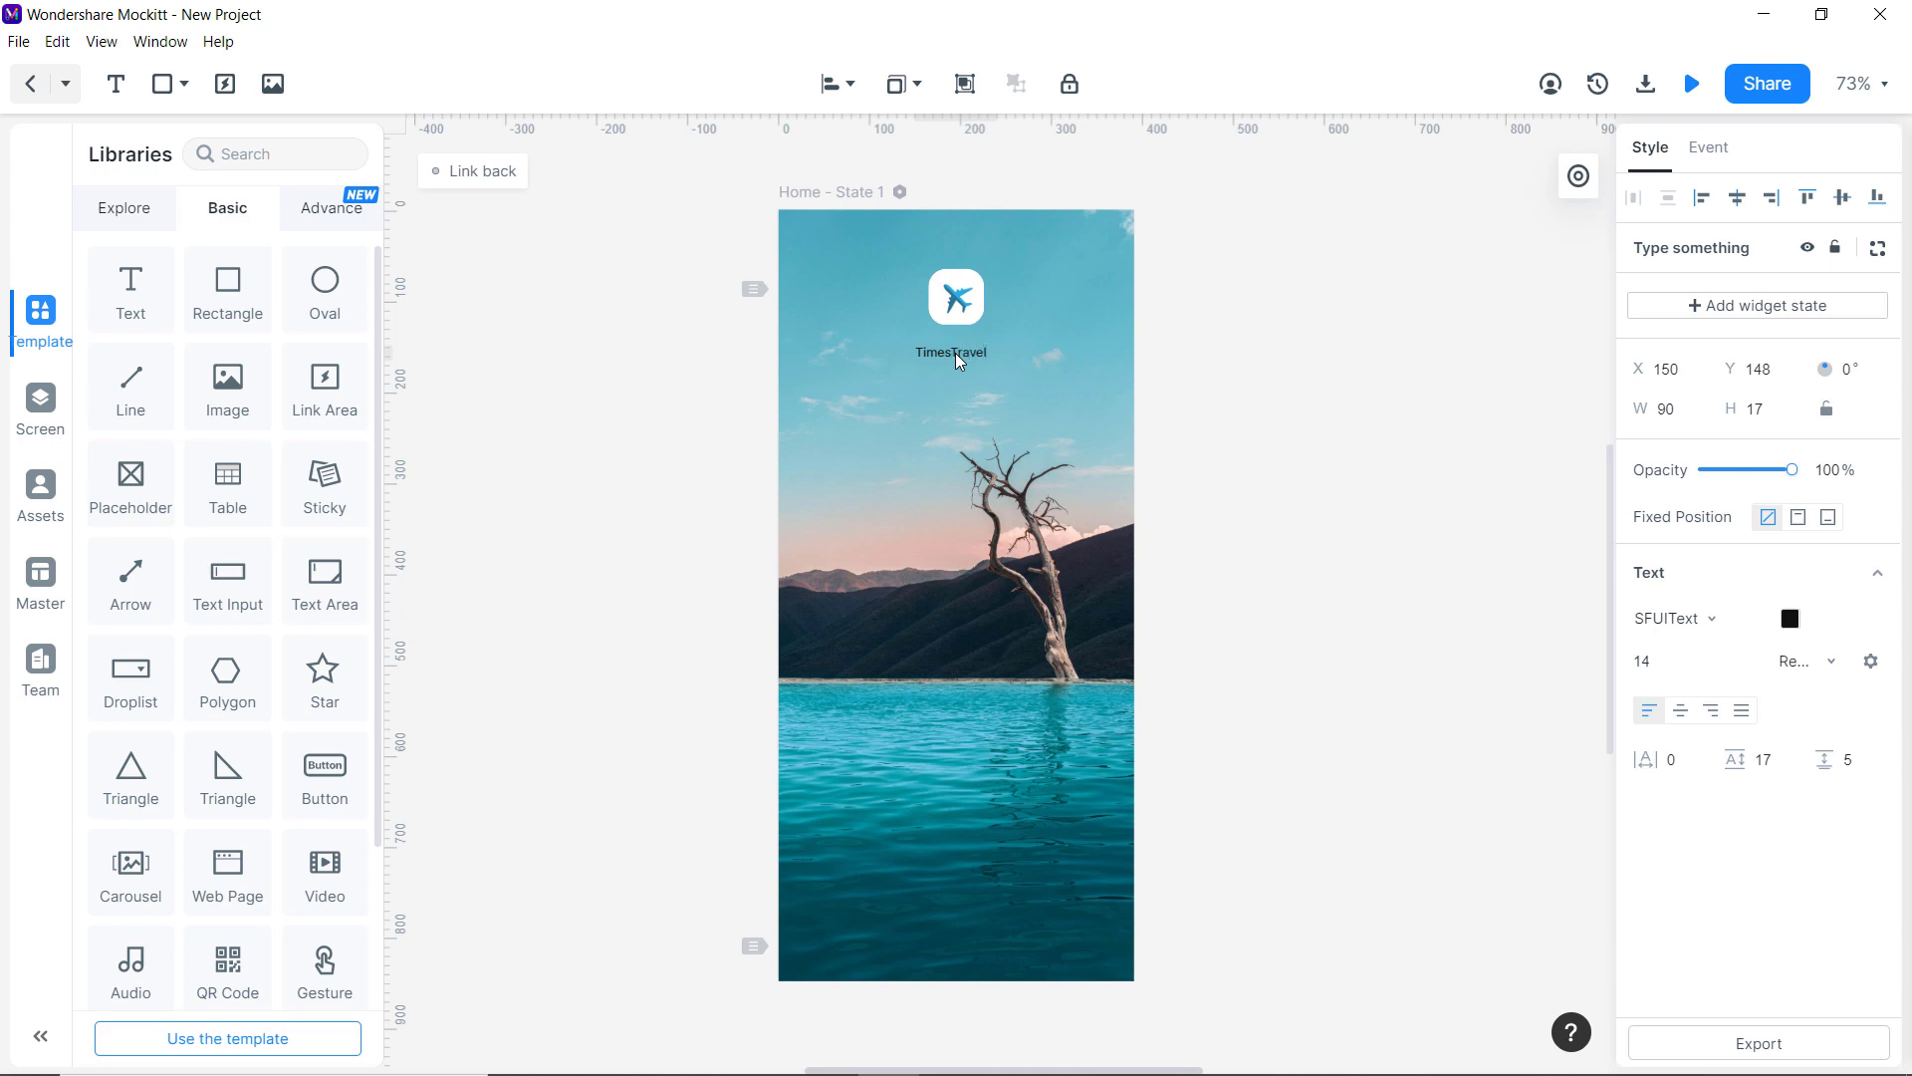
{"action": "double_click", "coordinate": [957, 355]}
{"action": "left_click", "coordinate": [1789, 619]}
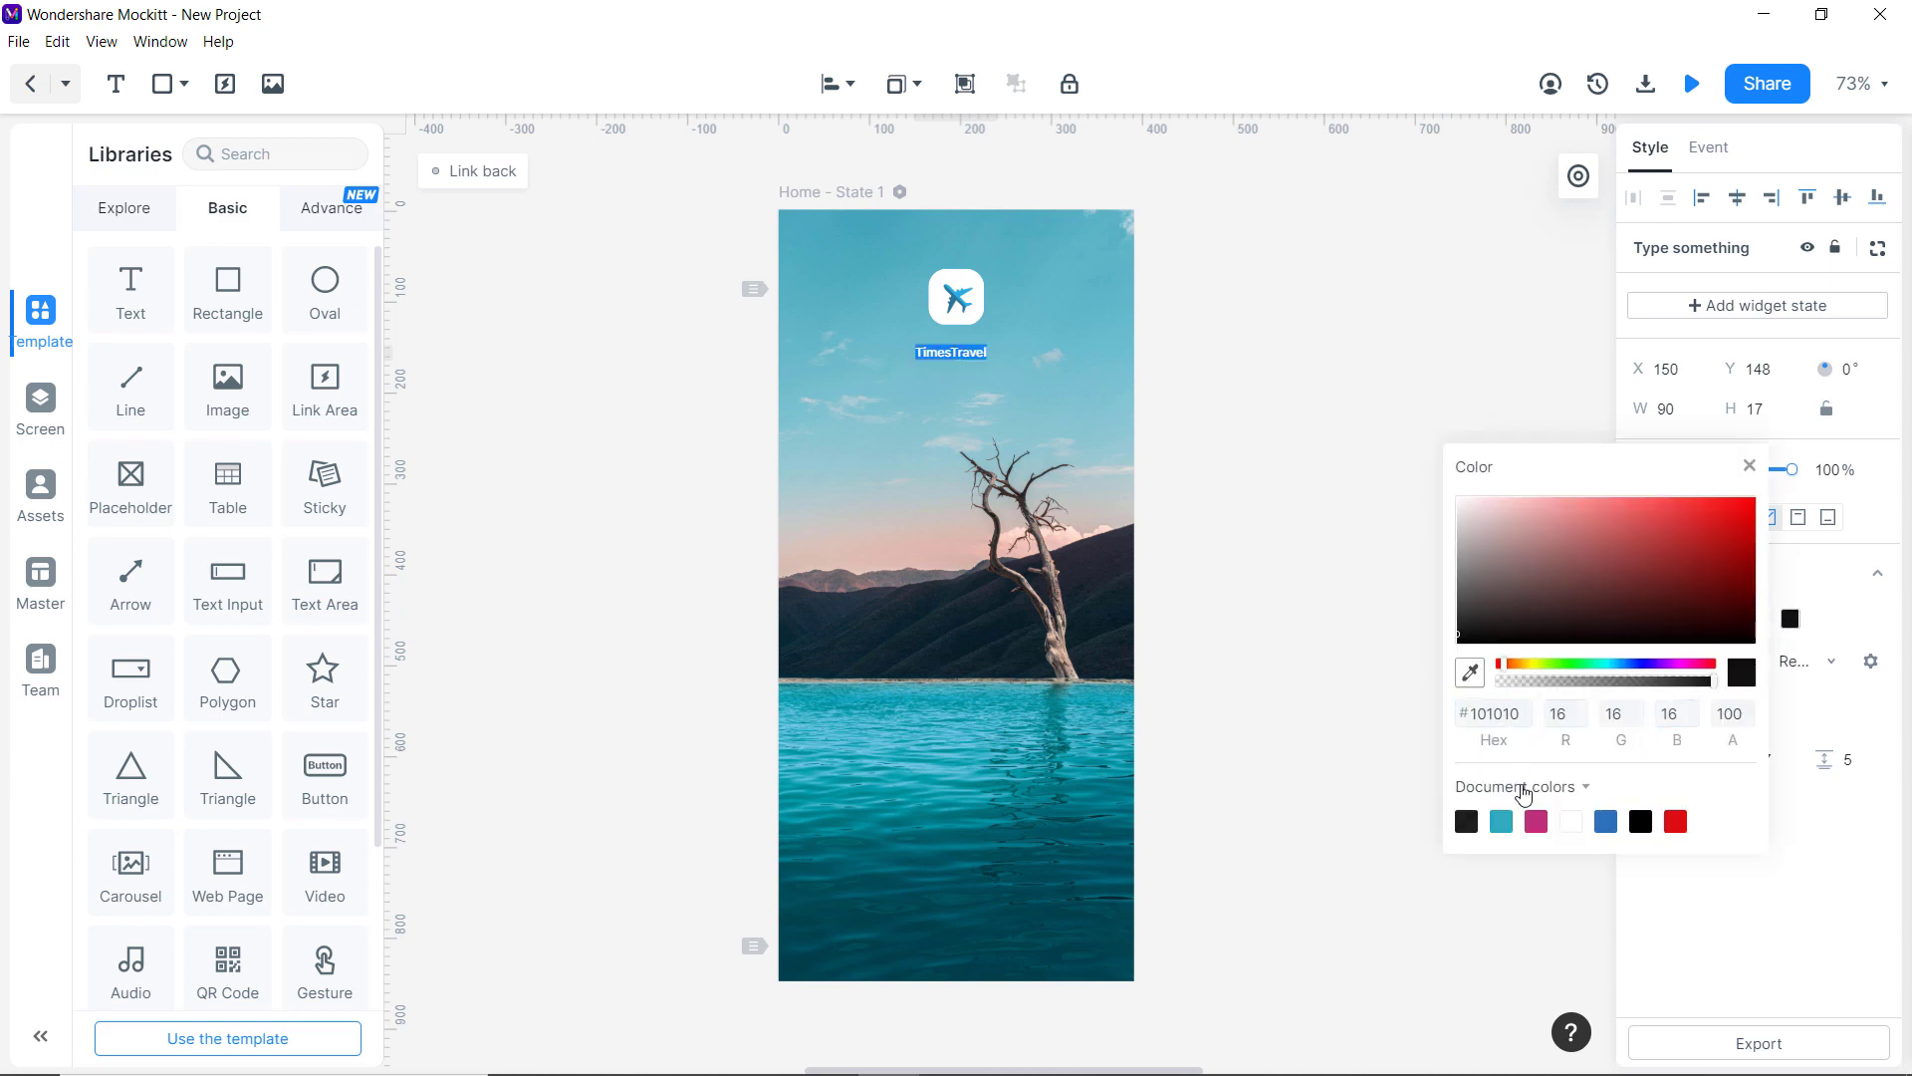
{"action": "left_click", "coordinate": [1573, 825]}
{"action": "left_click", "coordinate": [1356, 697]}
Set the TimesTravel title to font size 26, bold, and centre it under the icon.
{"action": "left_click", "coordinate": [1734, 660]}
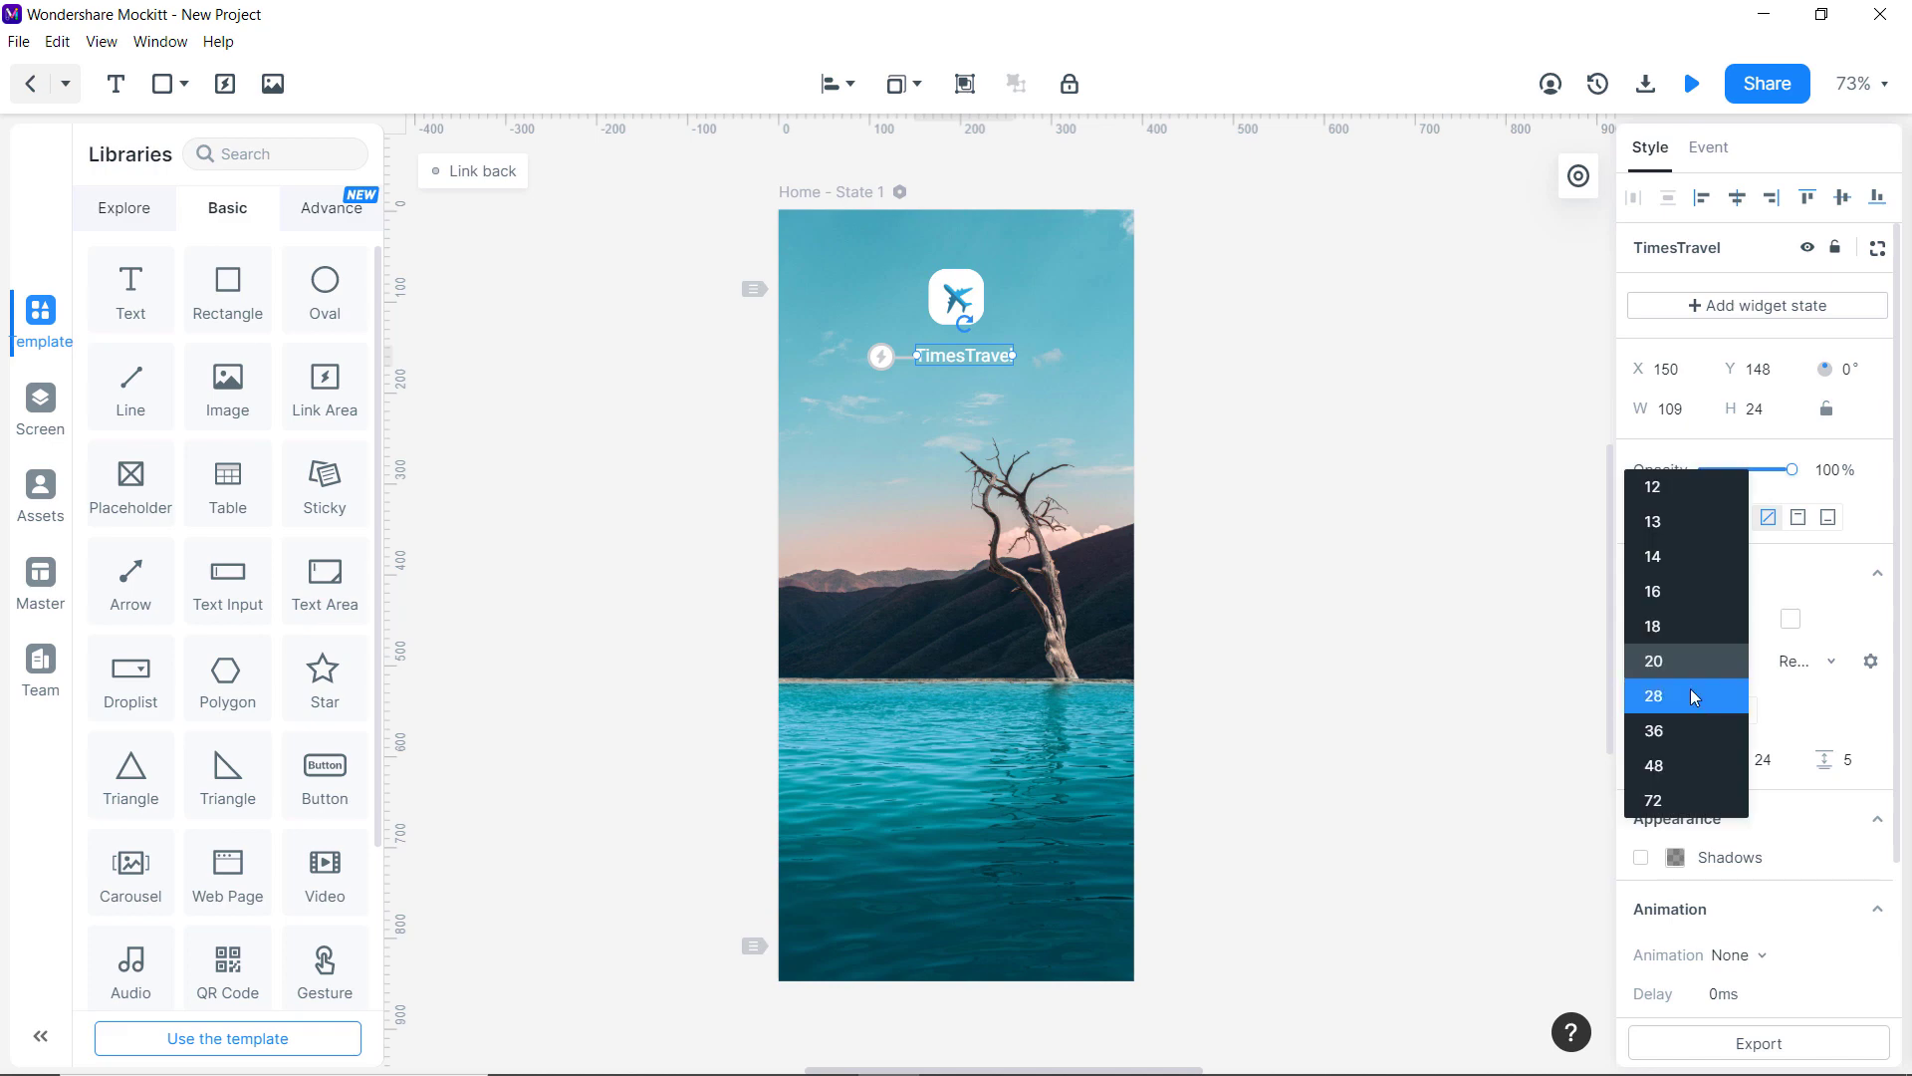
{"action": "left_click", "coordinate": [1689, 689]}
{"action": "left_click", "coordinate": [1676, 665]}
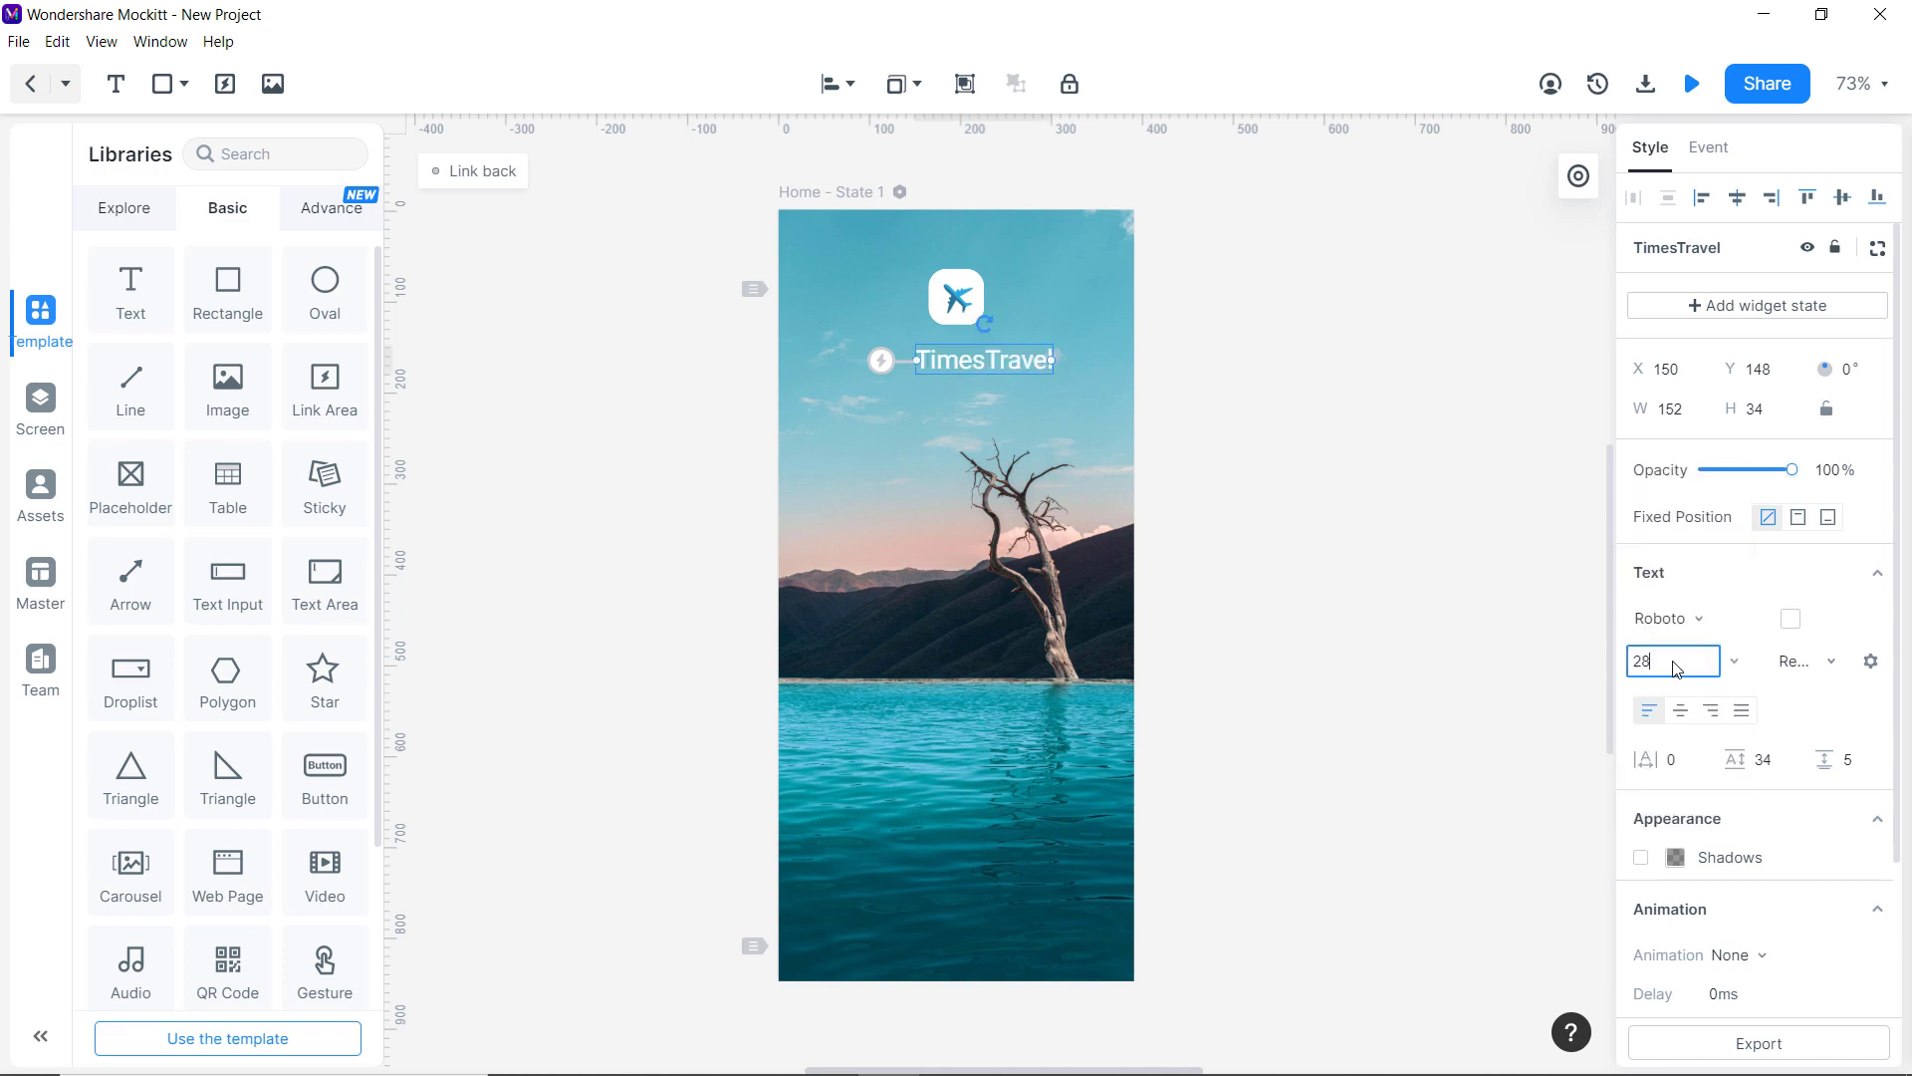
{"action": "type", "text": "6"}
{"action": "key", "text": "Return"}
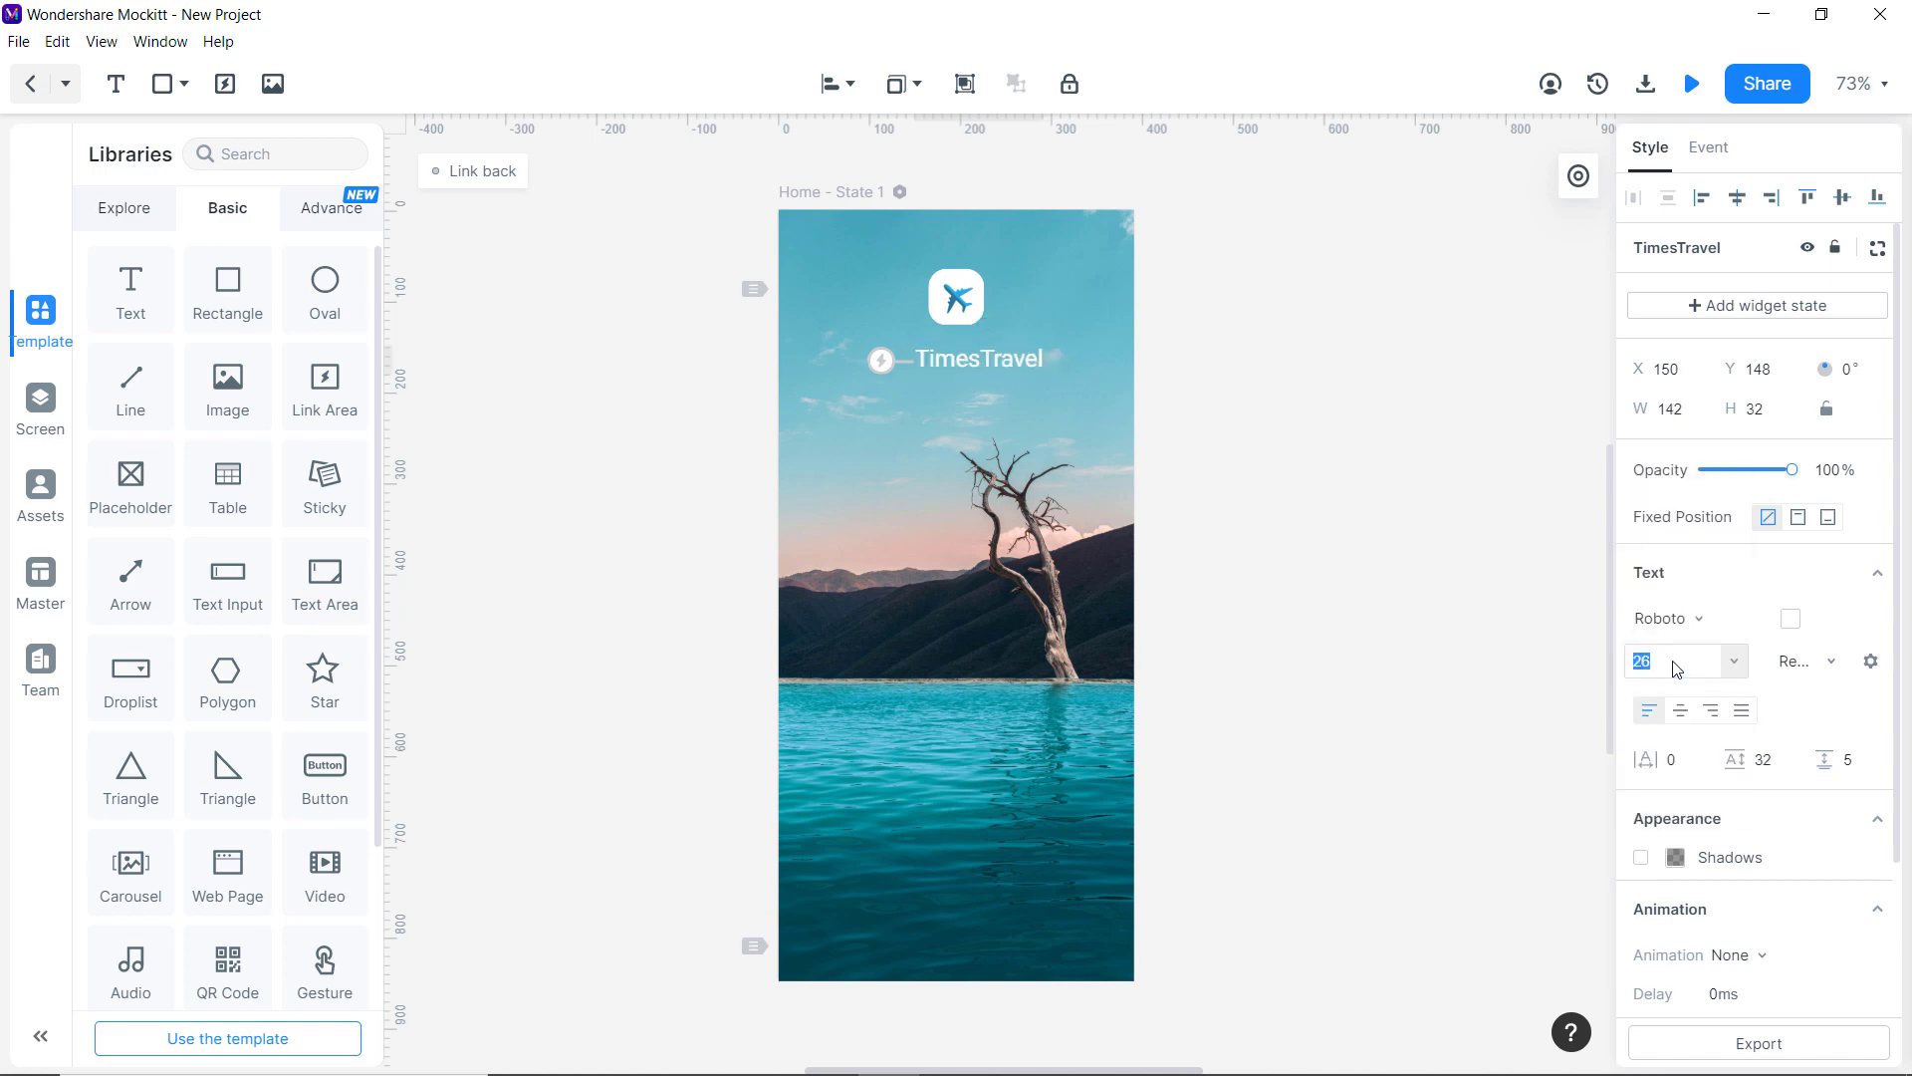
{"action": "left_click", "coordinate": [1871, 662]}
{"action": "left_click", "coordinate": [1760, 805]}
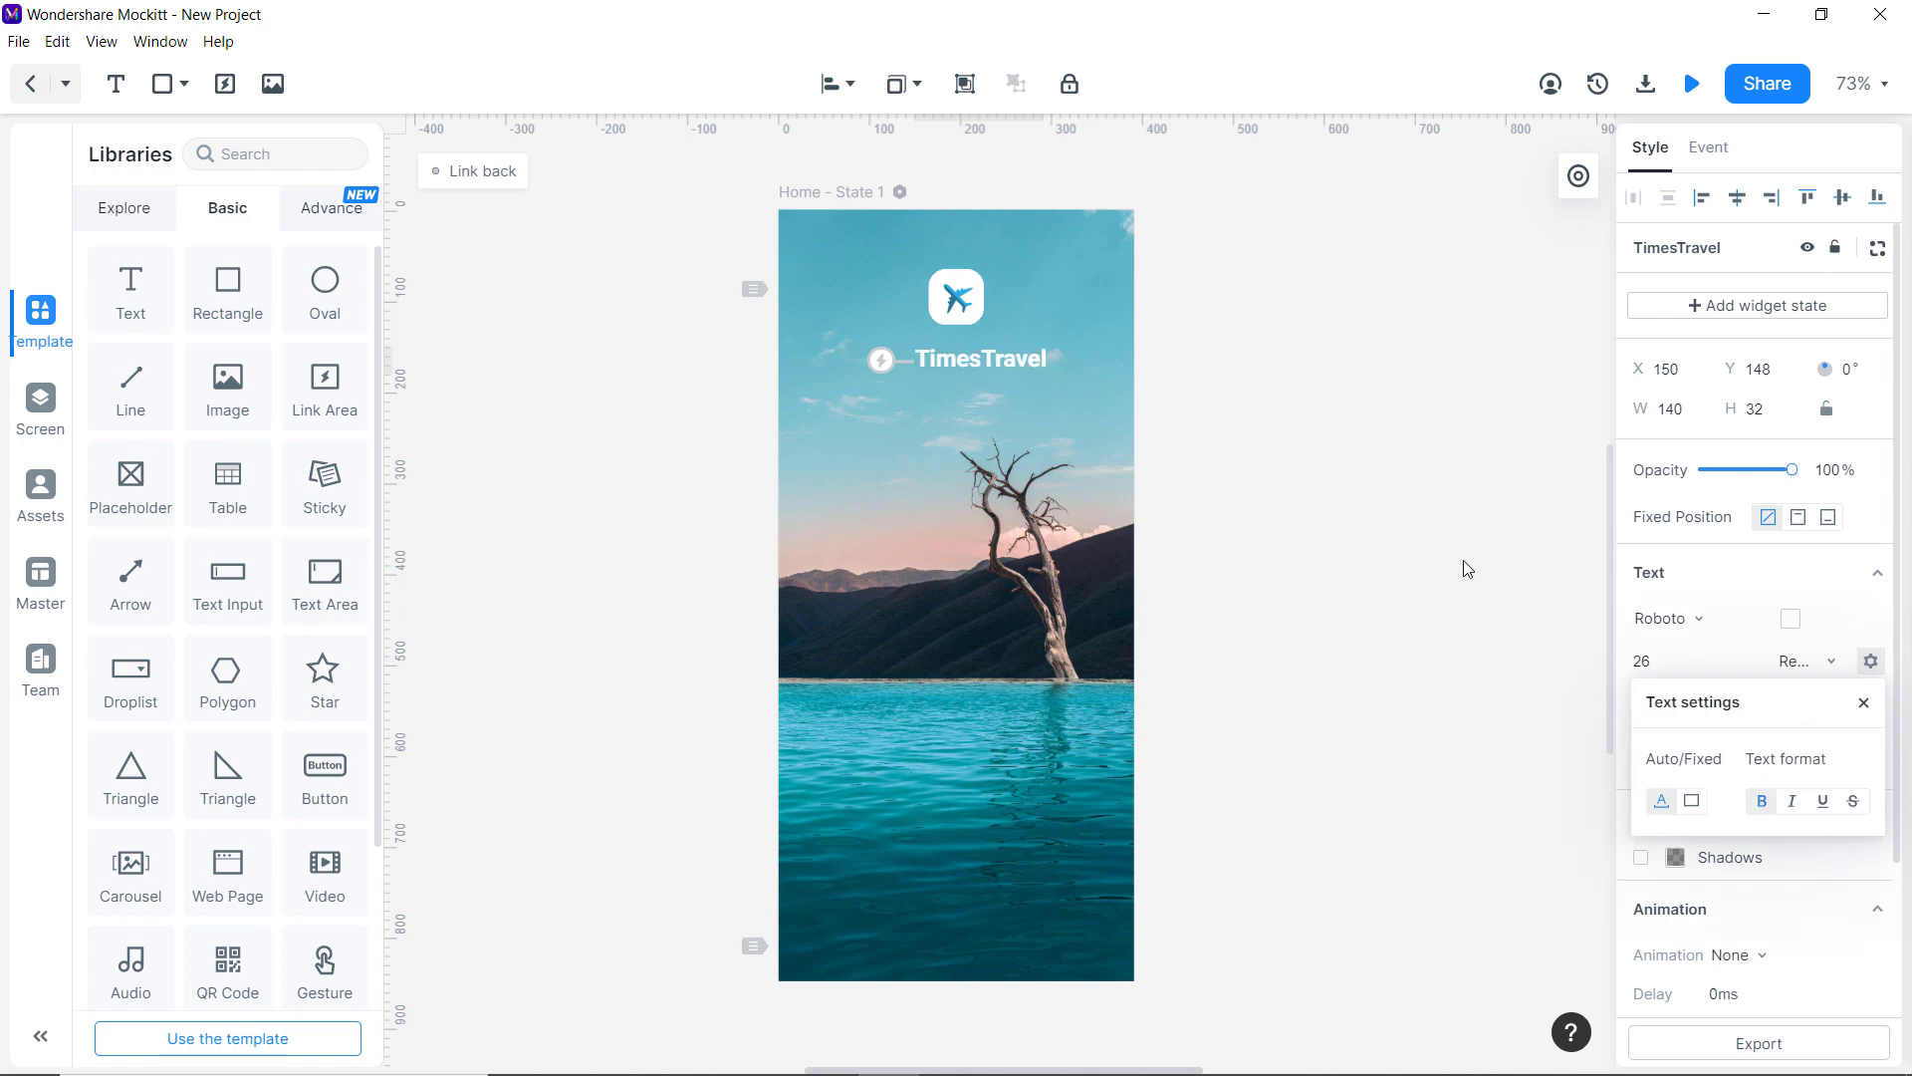
{"action": "left_click_drag", "start_coordinate": [964, 358], "coordinate": [946, 352]}
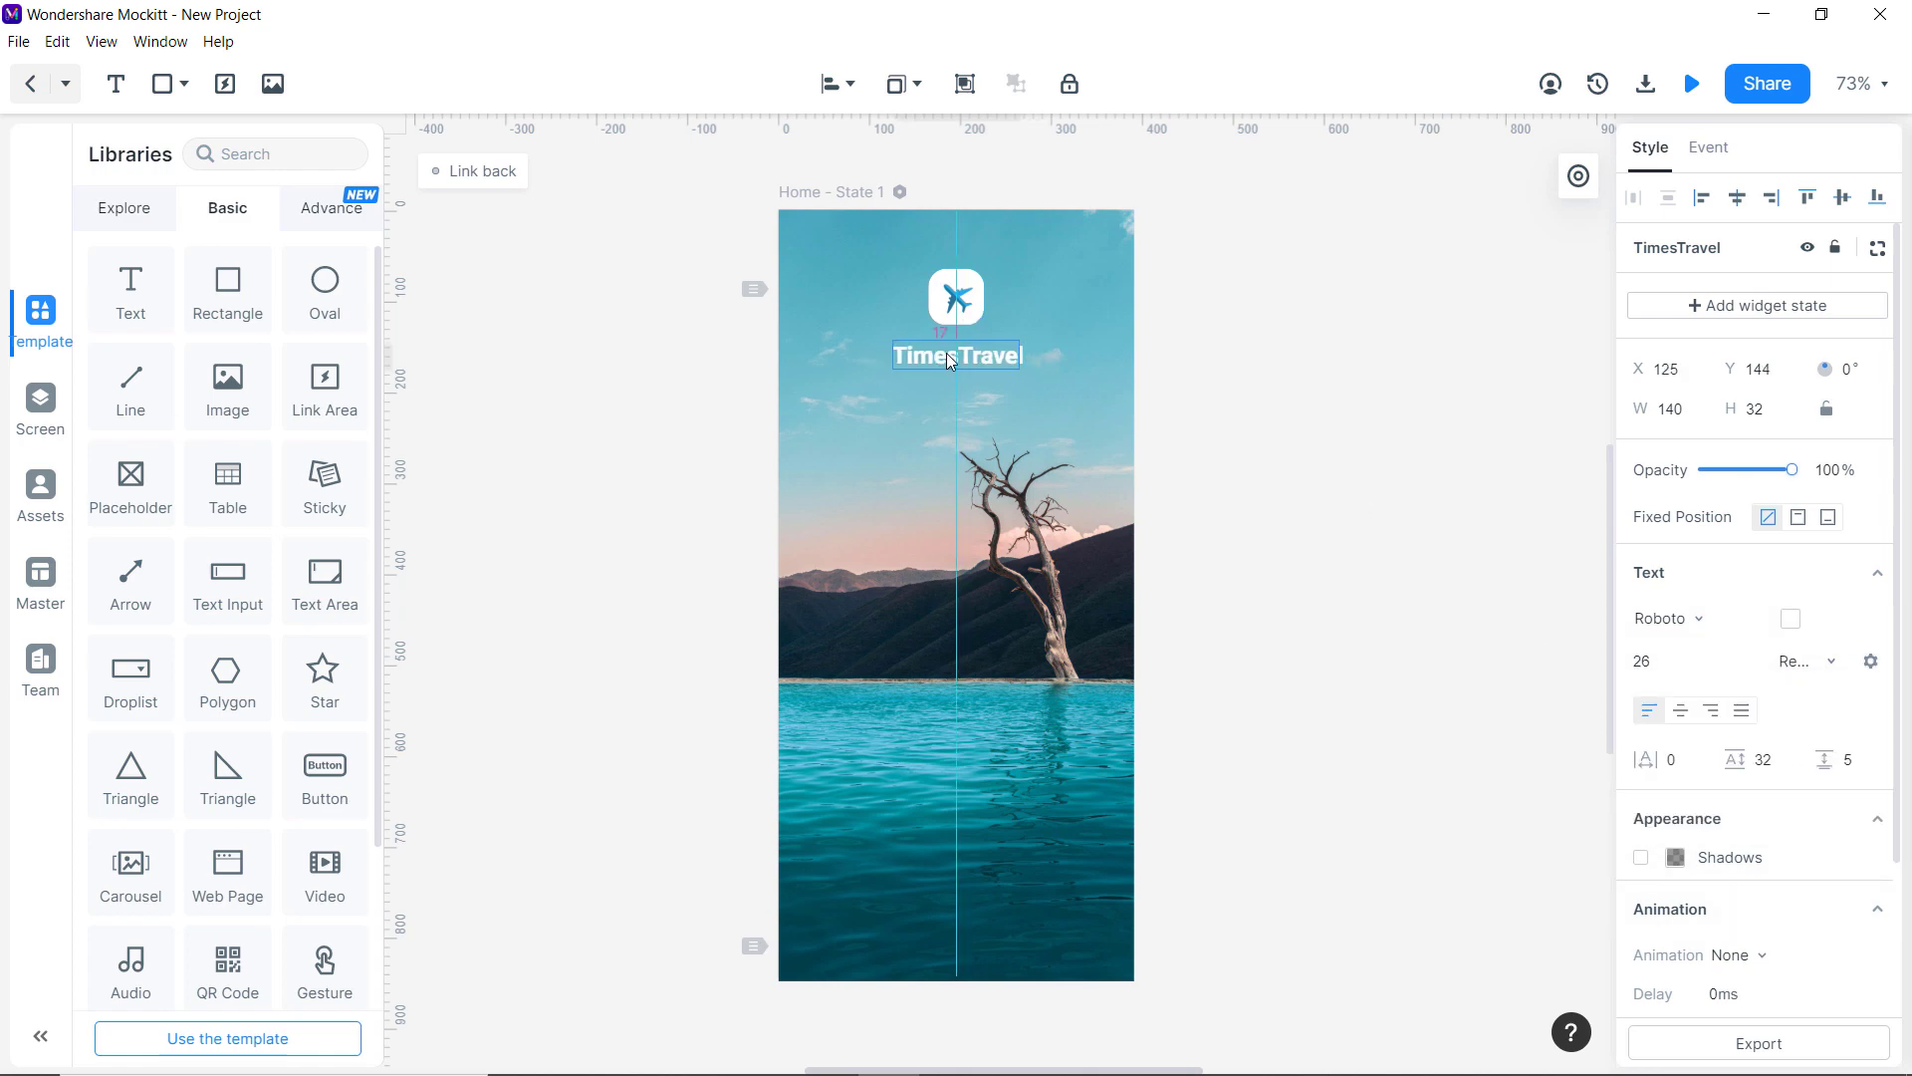
{"action": "left_click", "coordinate": [1174, 419]}
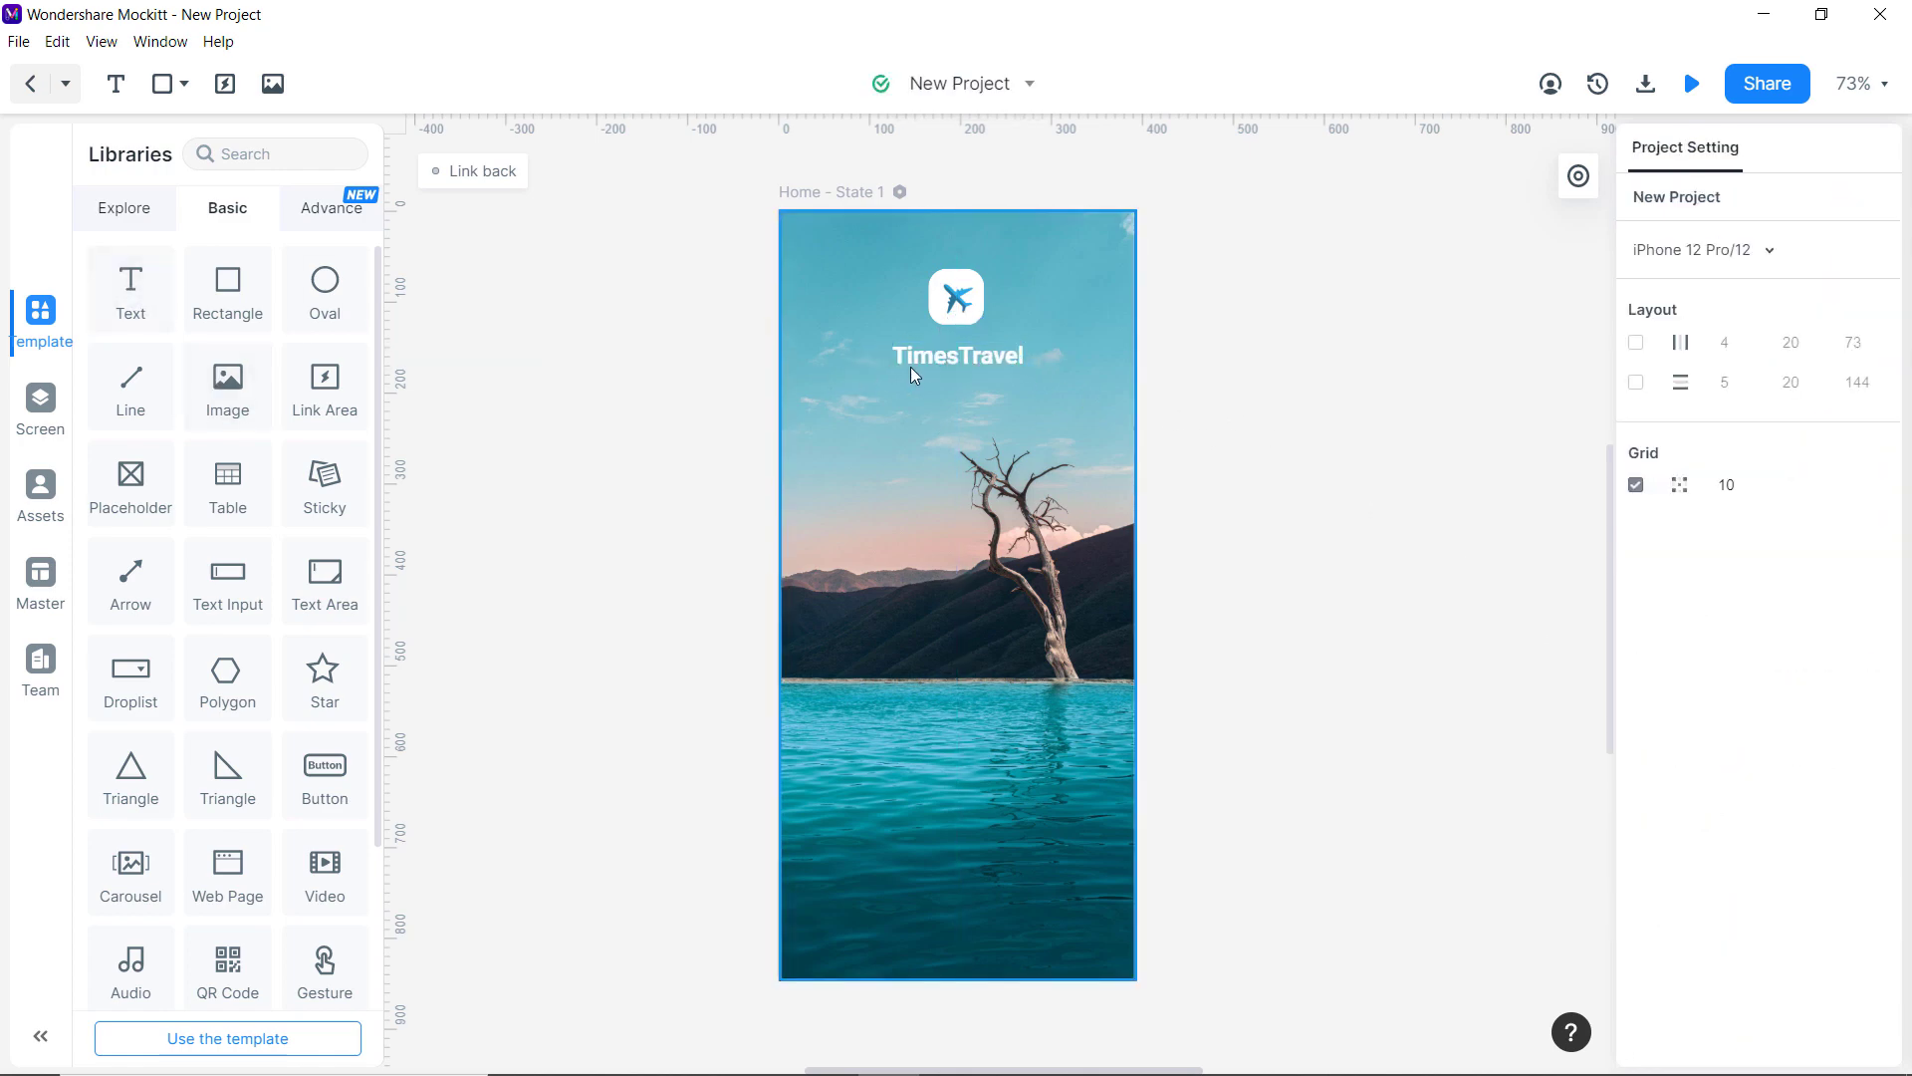
Add a 'Move with Times' text below the title in white at font size 25.
{"action": "left_click_drag", "start_coordinate": [140, 299], "coordinate": [958, 404]}
{"action": "type", "text": "Move with Times"}
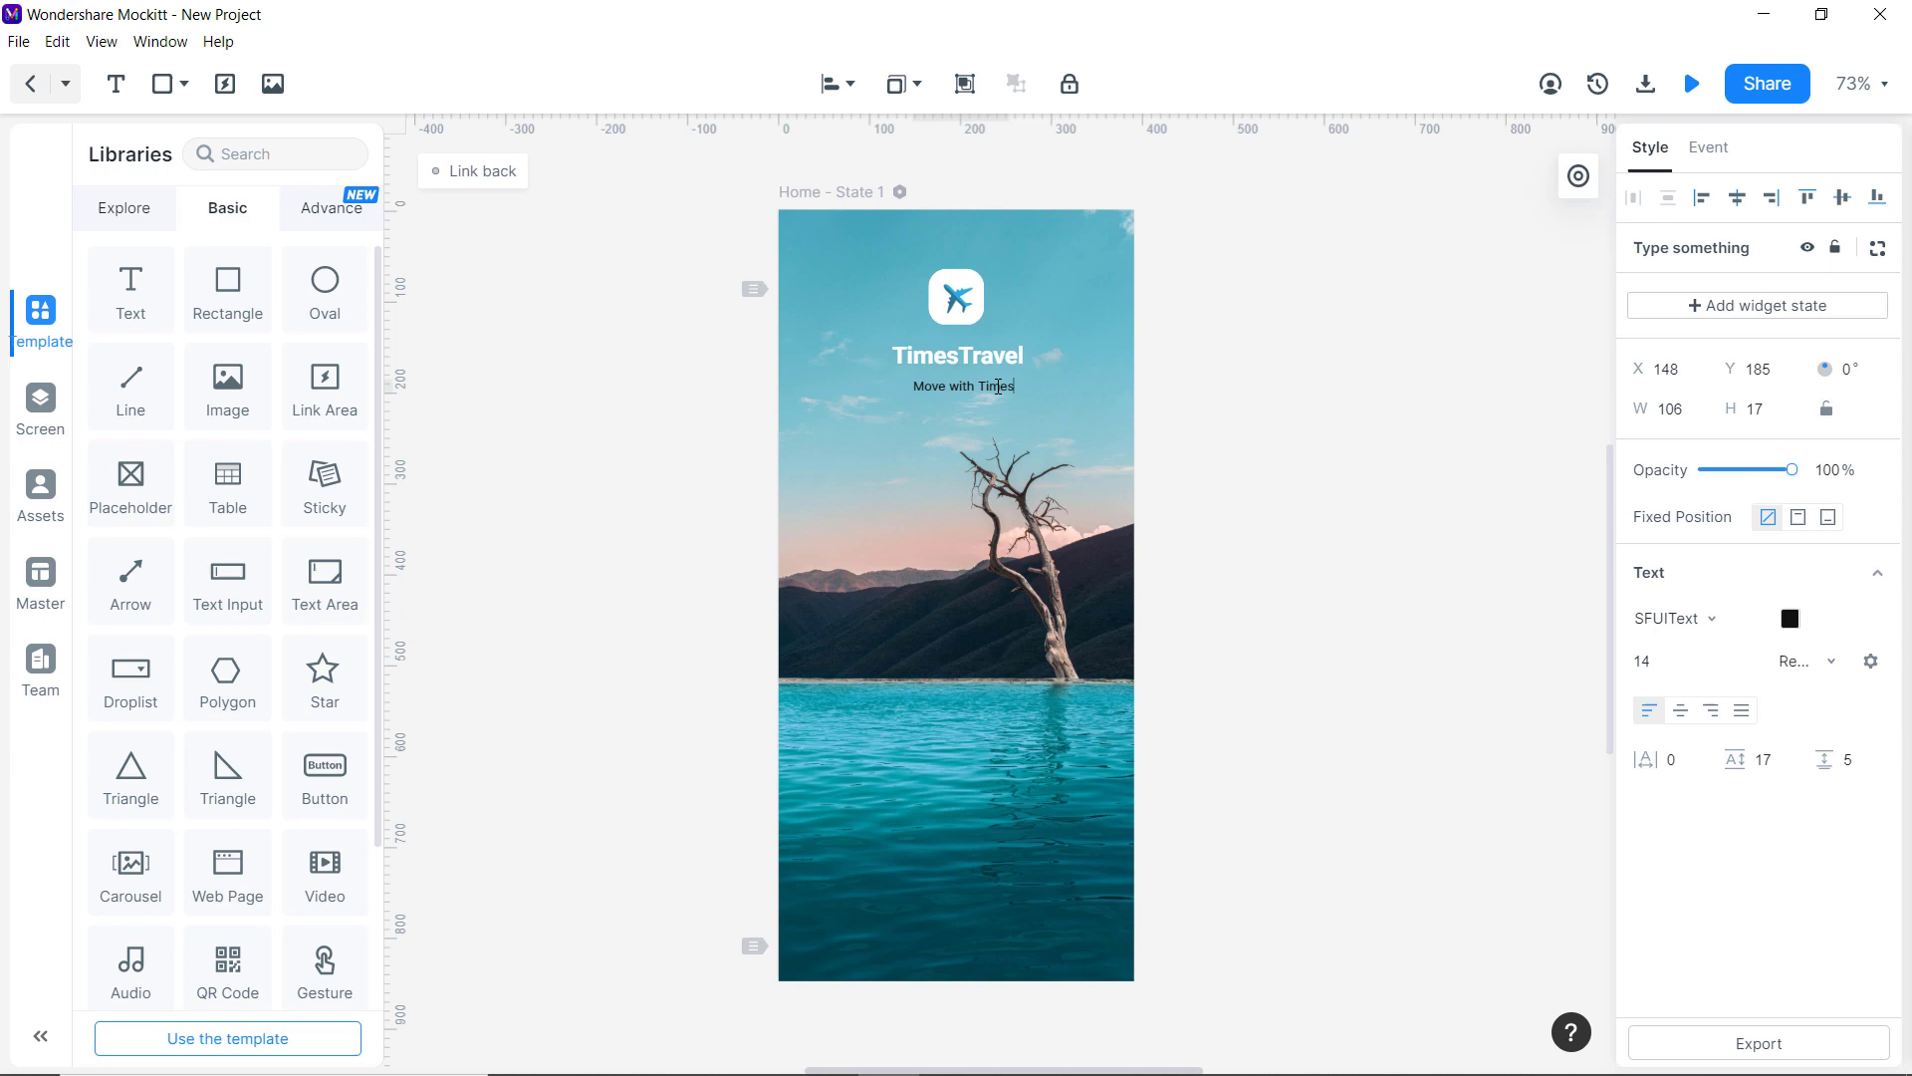
{"action": "key", "text": "ctrl+a"}
{"action": "left_click", "coordinate": [1790, 618]}
{"action": "left_click", "coordinate": [1476, 821]}
{"action": "key", "text": "Escape"}
{"action": "double_click", "coordinate": [964, 385]}
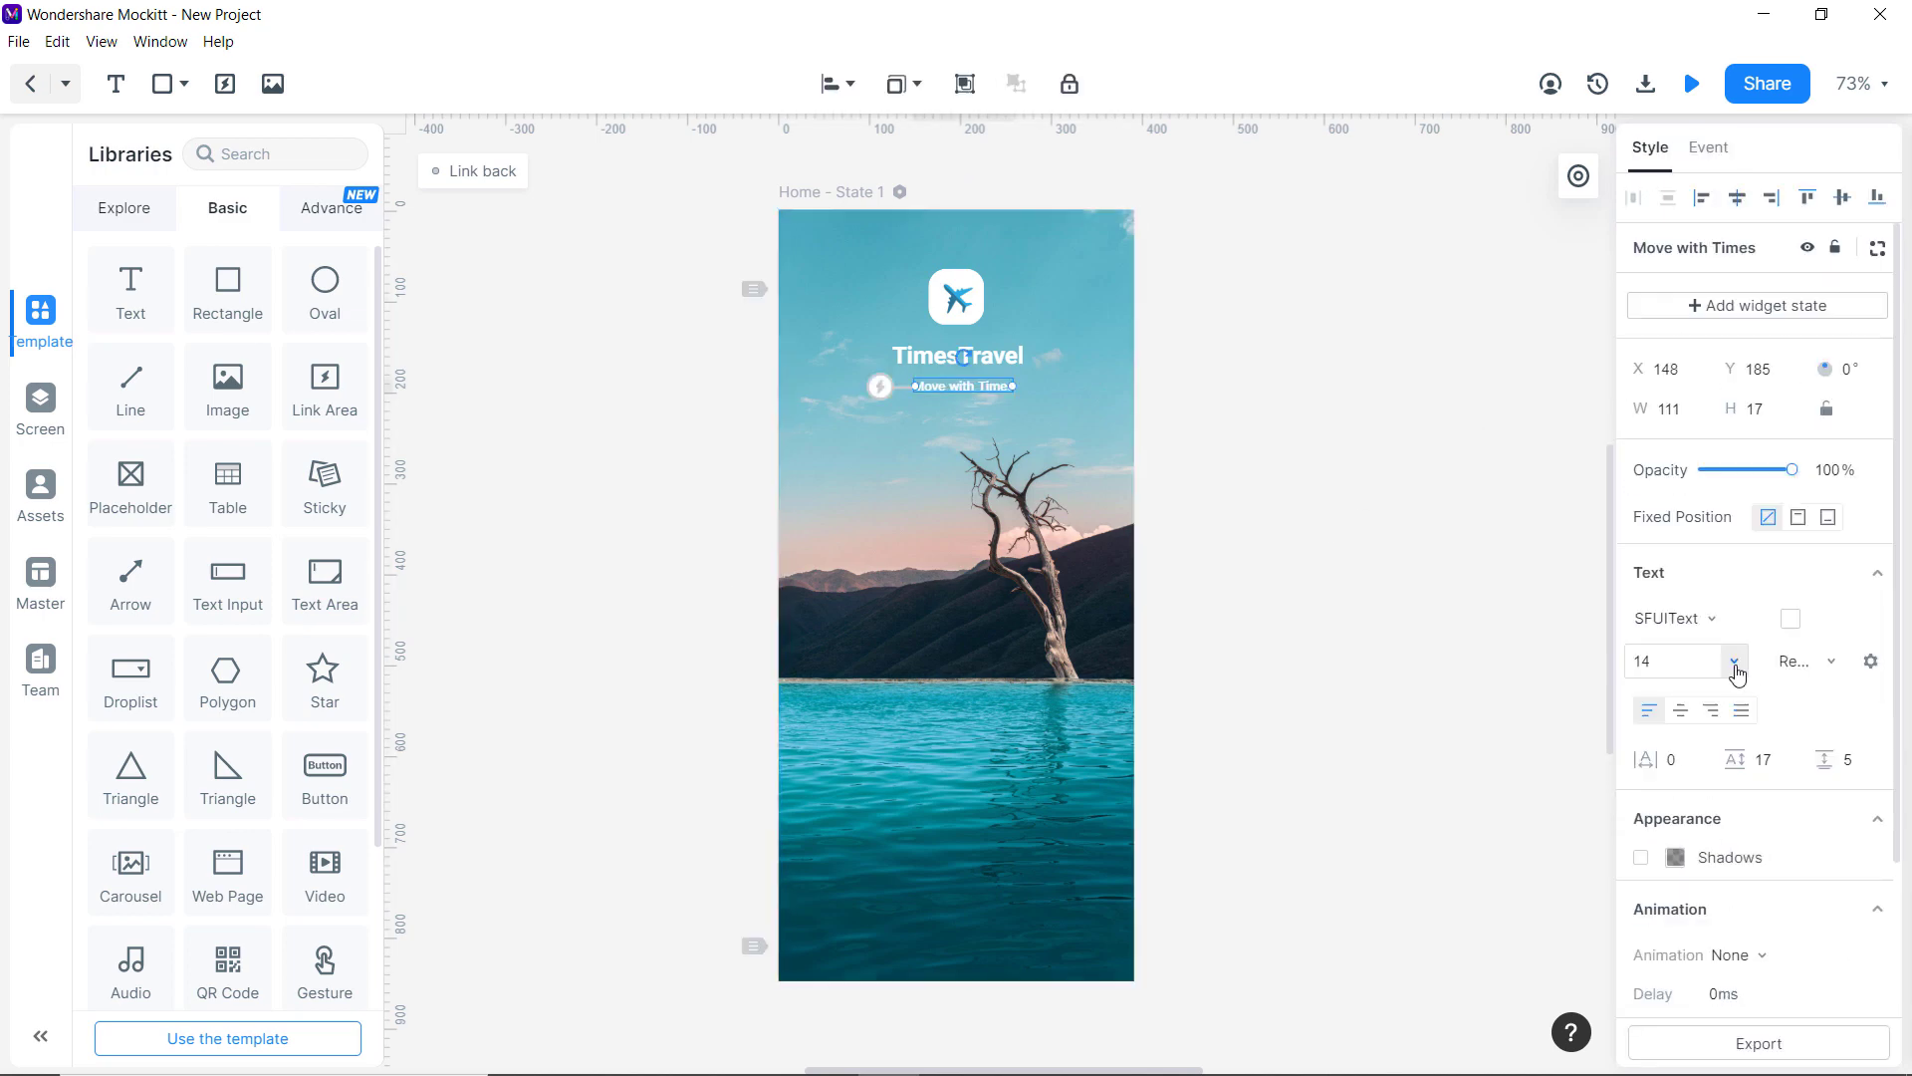
{"action": "left_click", "coordinate": [1681, 663]}
{"action": "type", "text": "25"}
{"action": "key", "text": "Escape"}
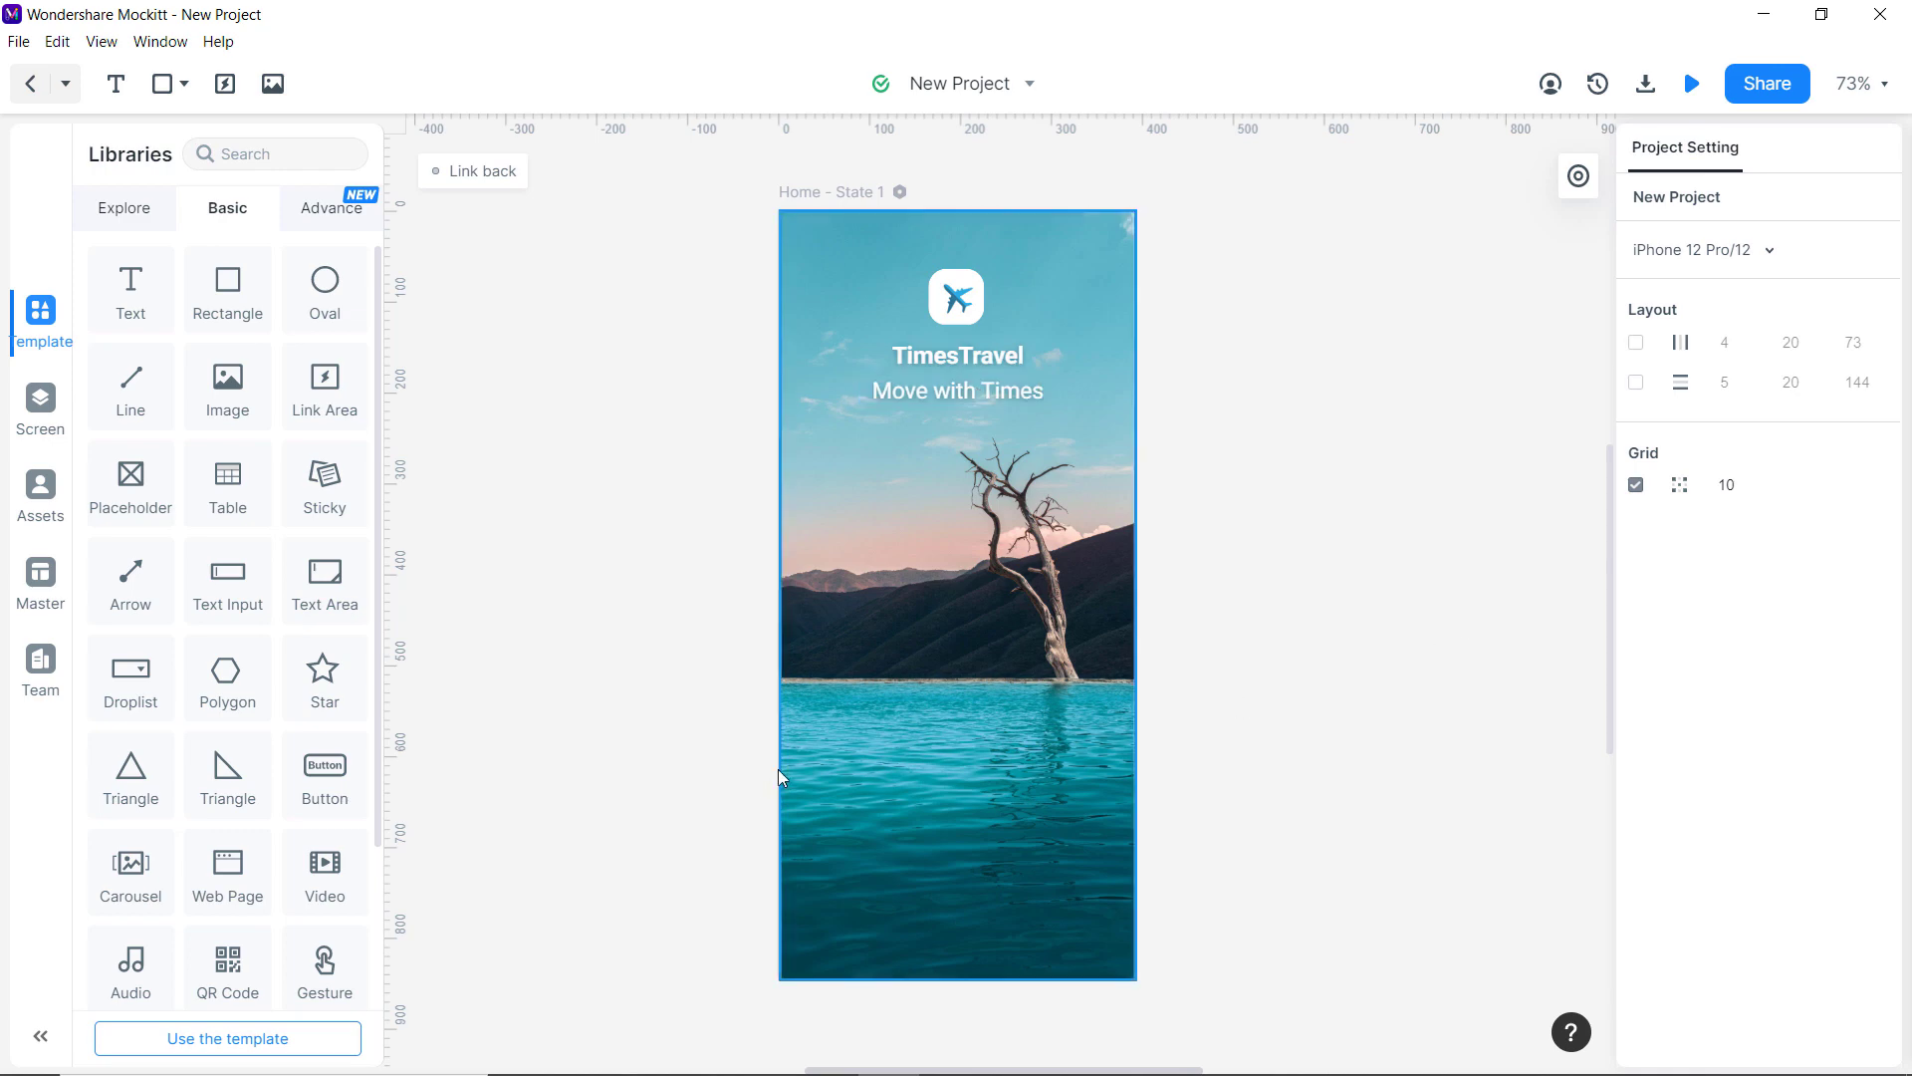
Add a widened button near the bottom of Home with corner radius 20.
{"action": "left_click_drag", "start_coordinate": [325, 769], "coordinate": [1094, 845]}
{"action": "left_click_drag", "start_coordinate": [837, 842], "coordinate": [819, 843]}
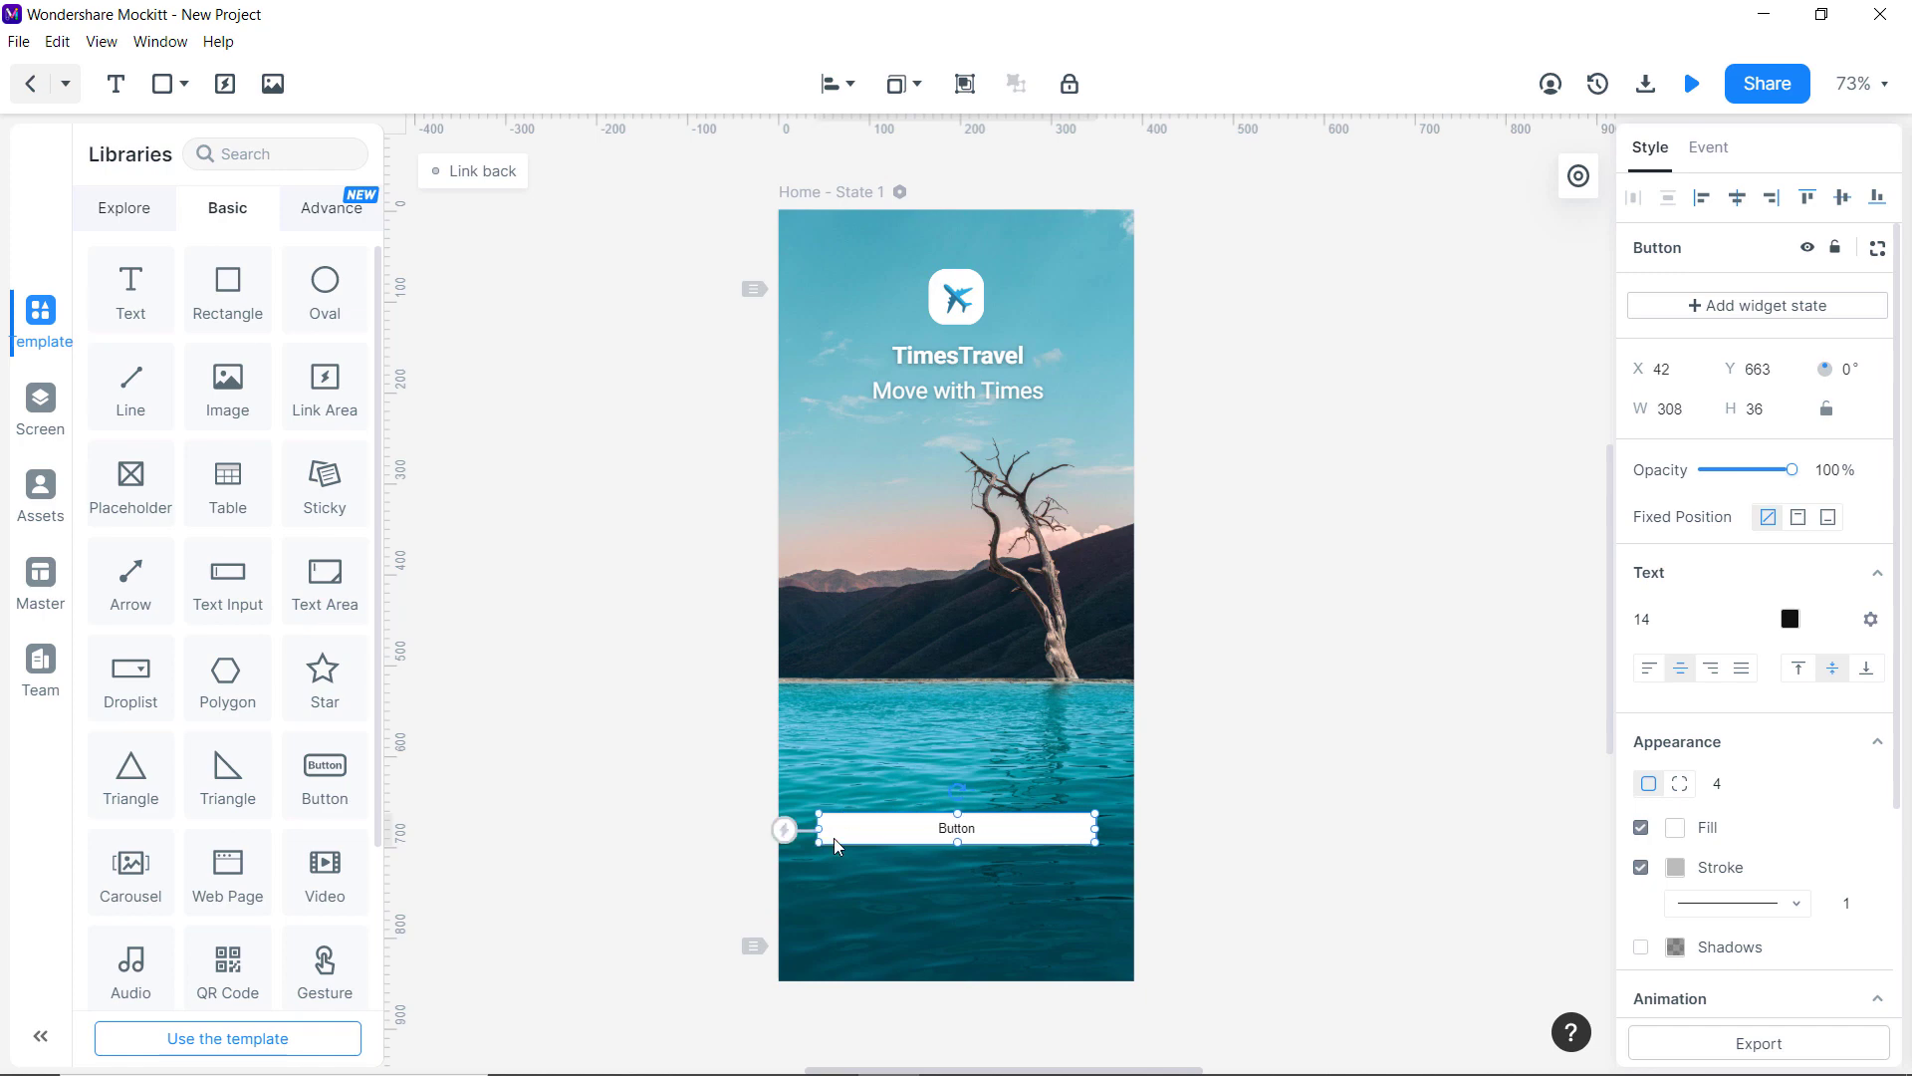
{"action": "left_click", "coordinate": [1719, 785]}
{"action": "type", "text": "20"}
{"action": "key", "text": "Return"}
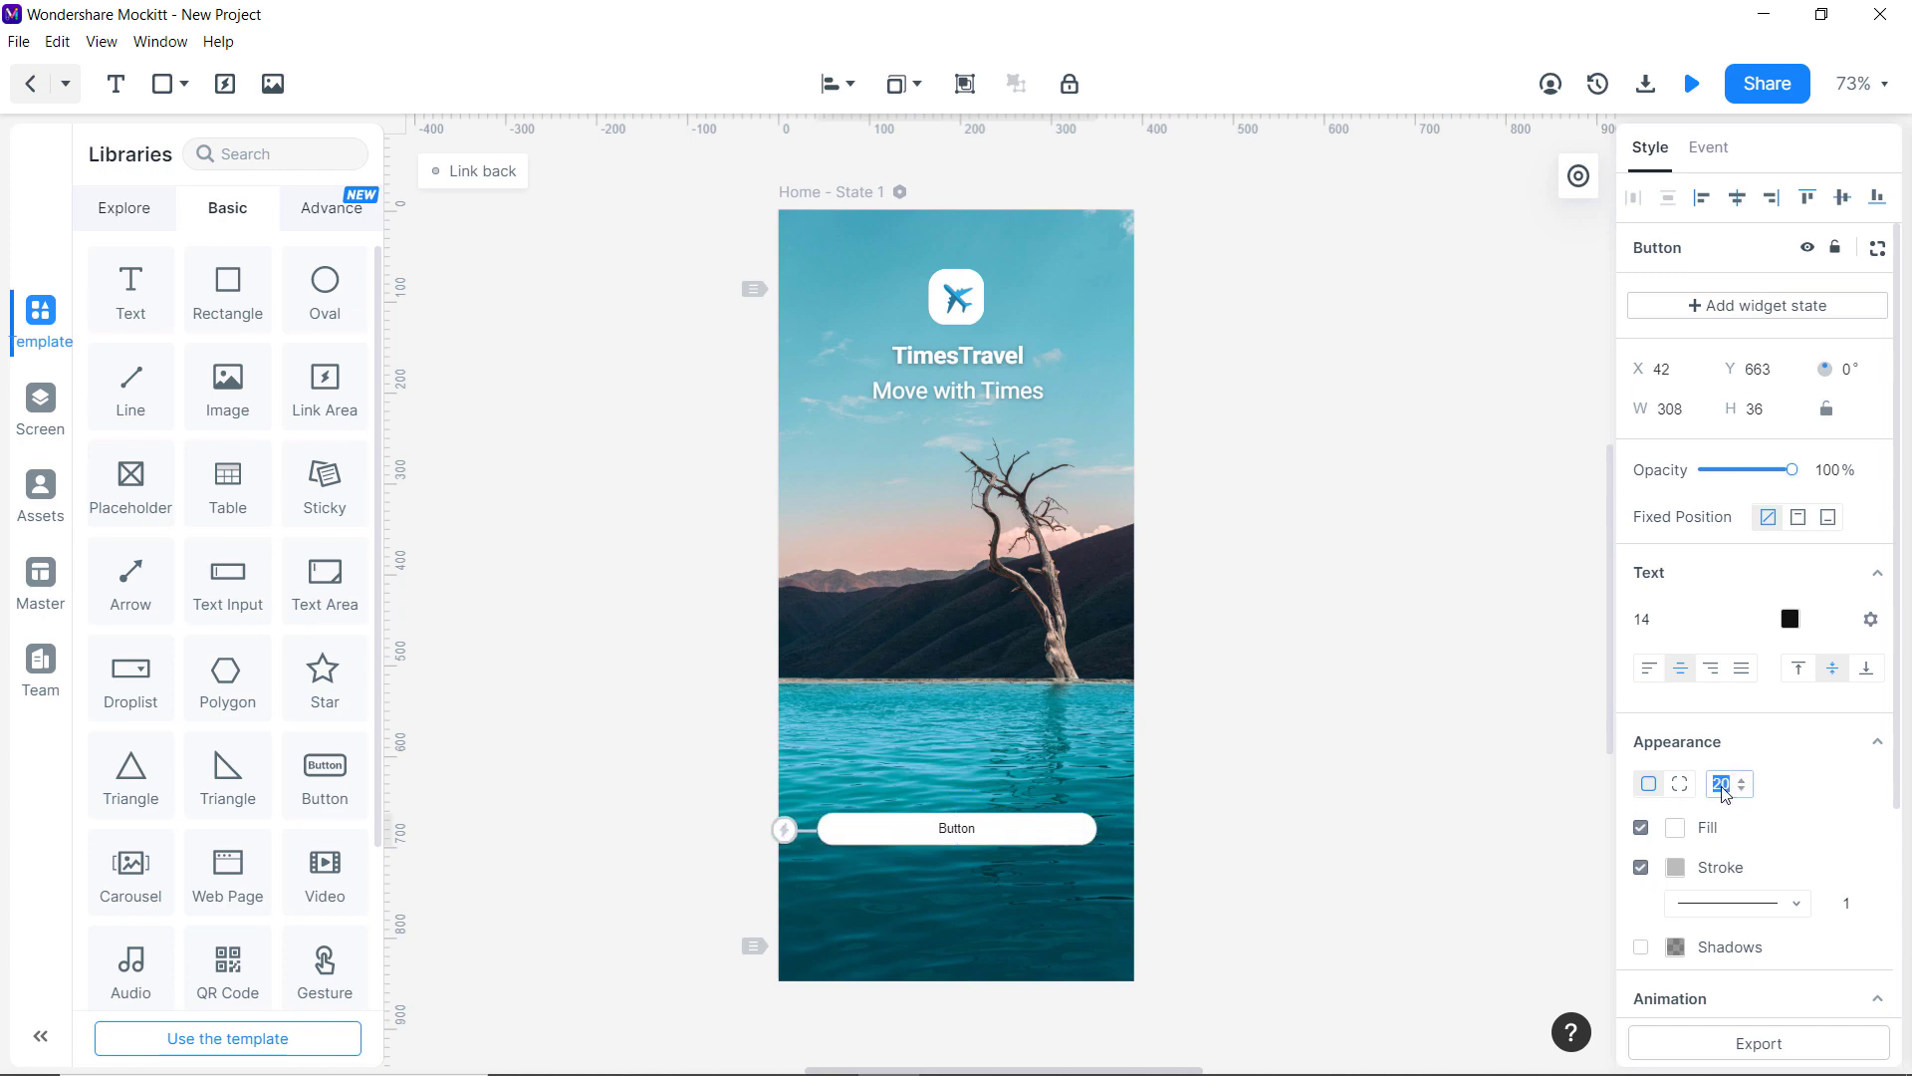
Label the button 'Get Started' and adjust its width and height.
{"action": "double_click", "coordinate": [986, 833]}
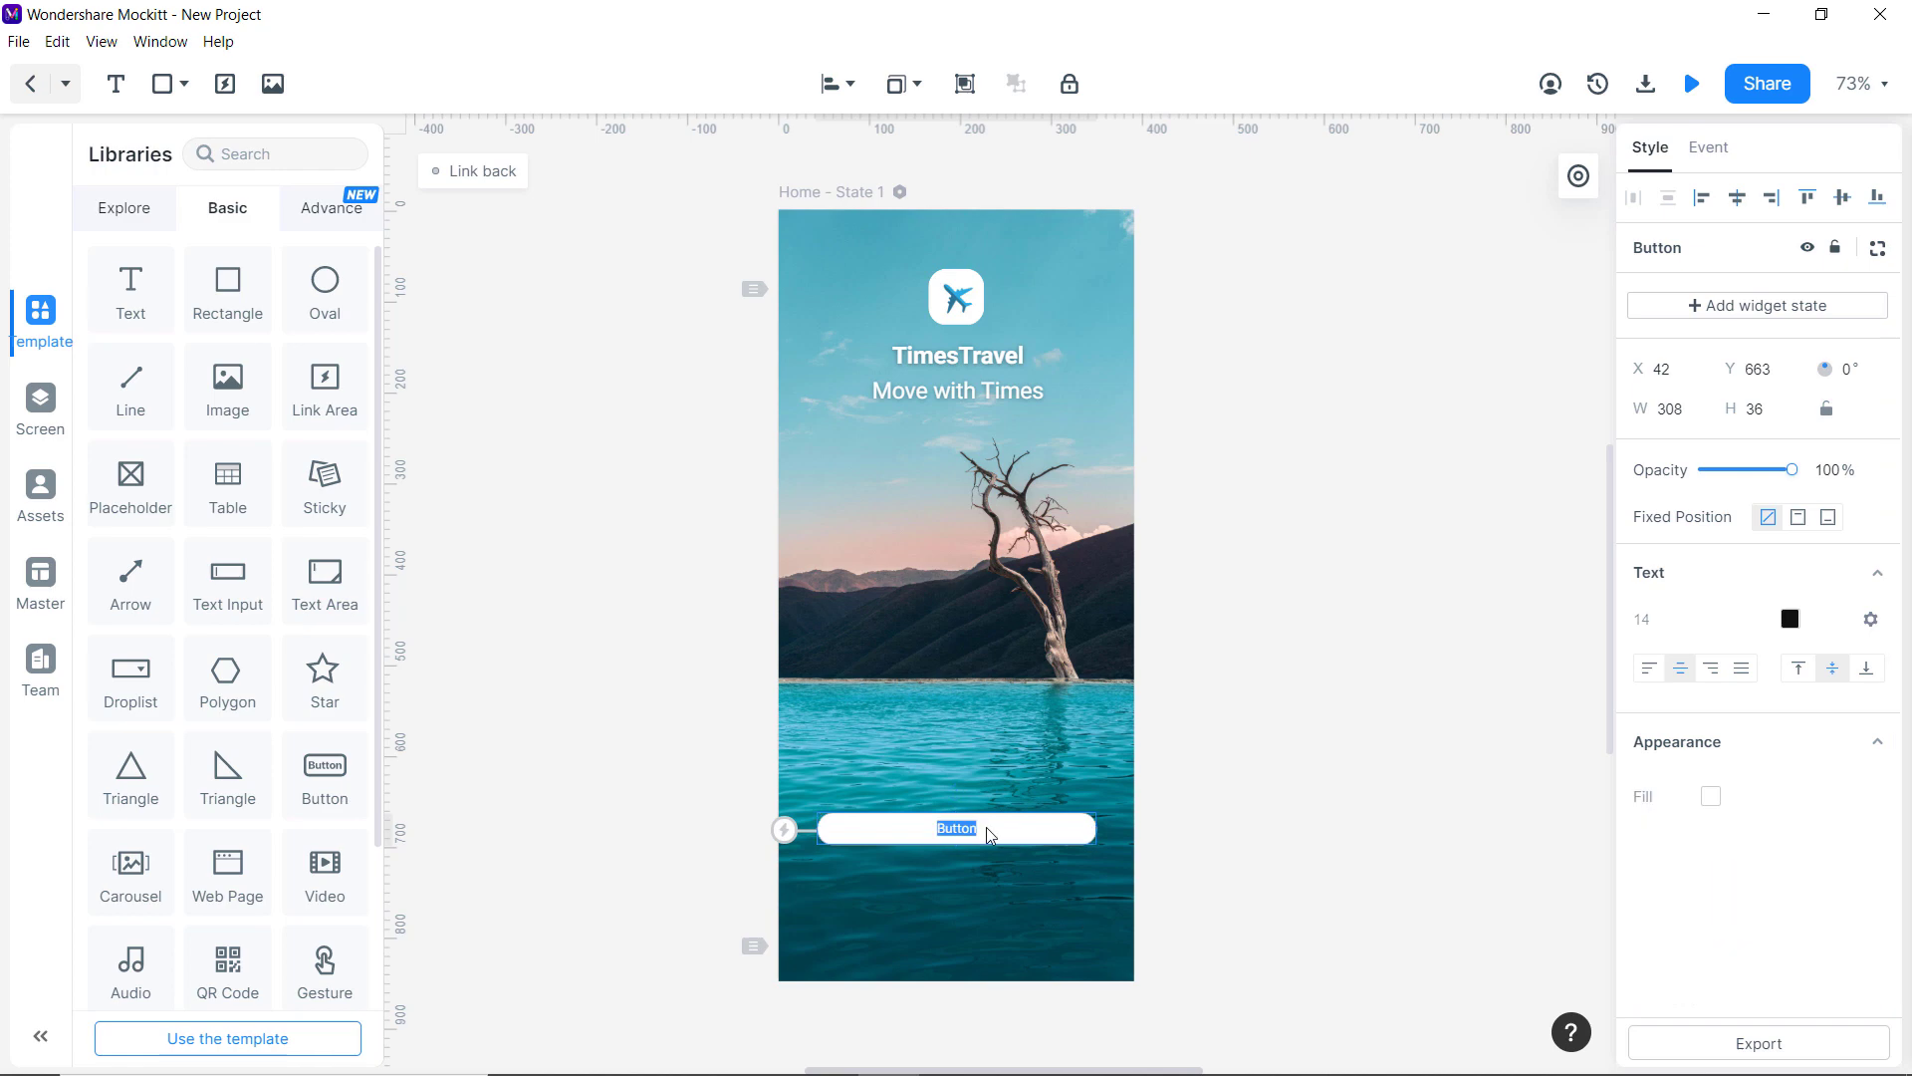
{"action": "type", "text": "Get Started"}
{"action": "left_click", "coordinate": [1070, 839]}
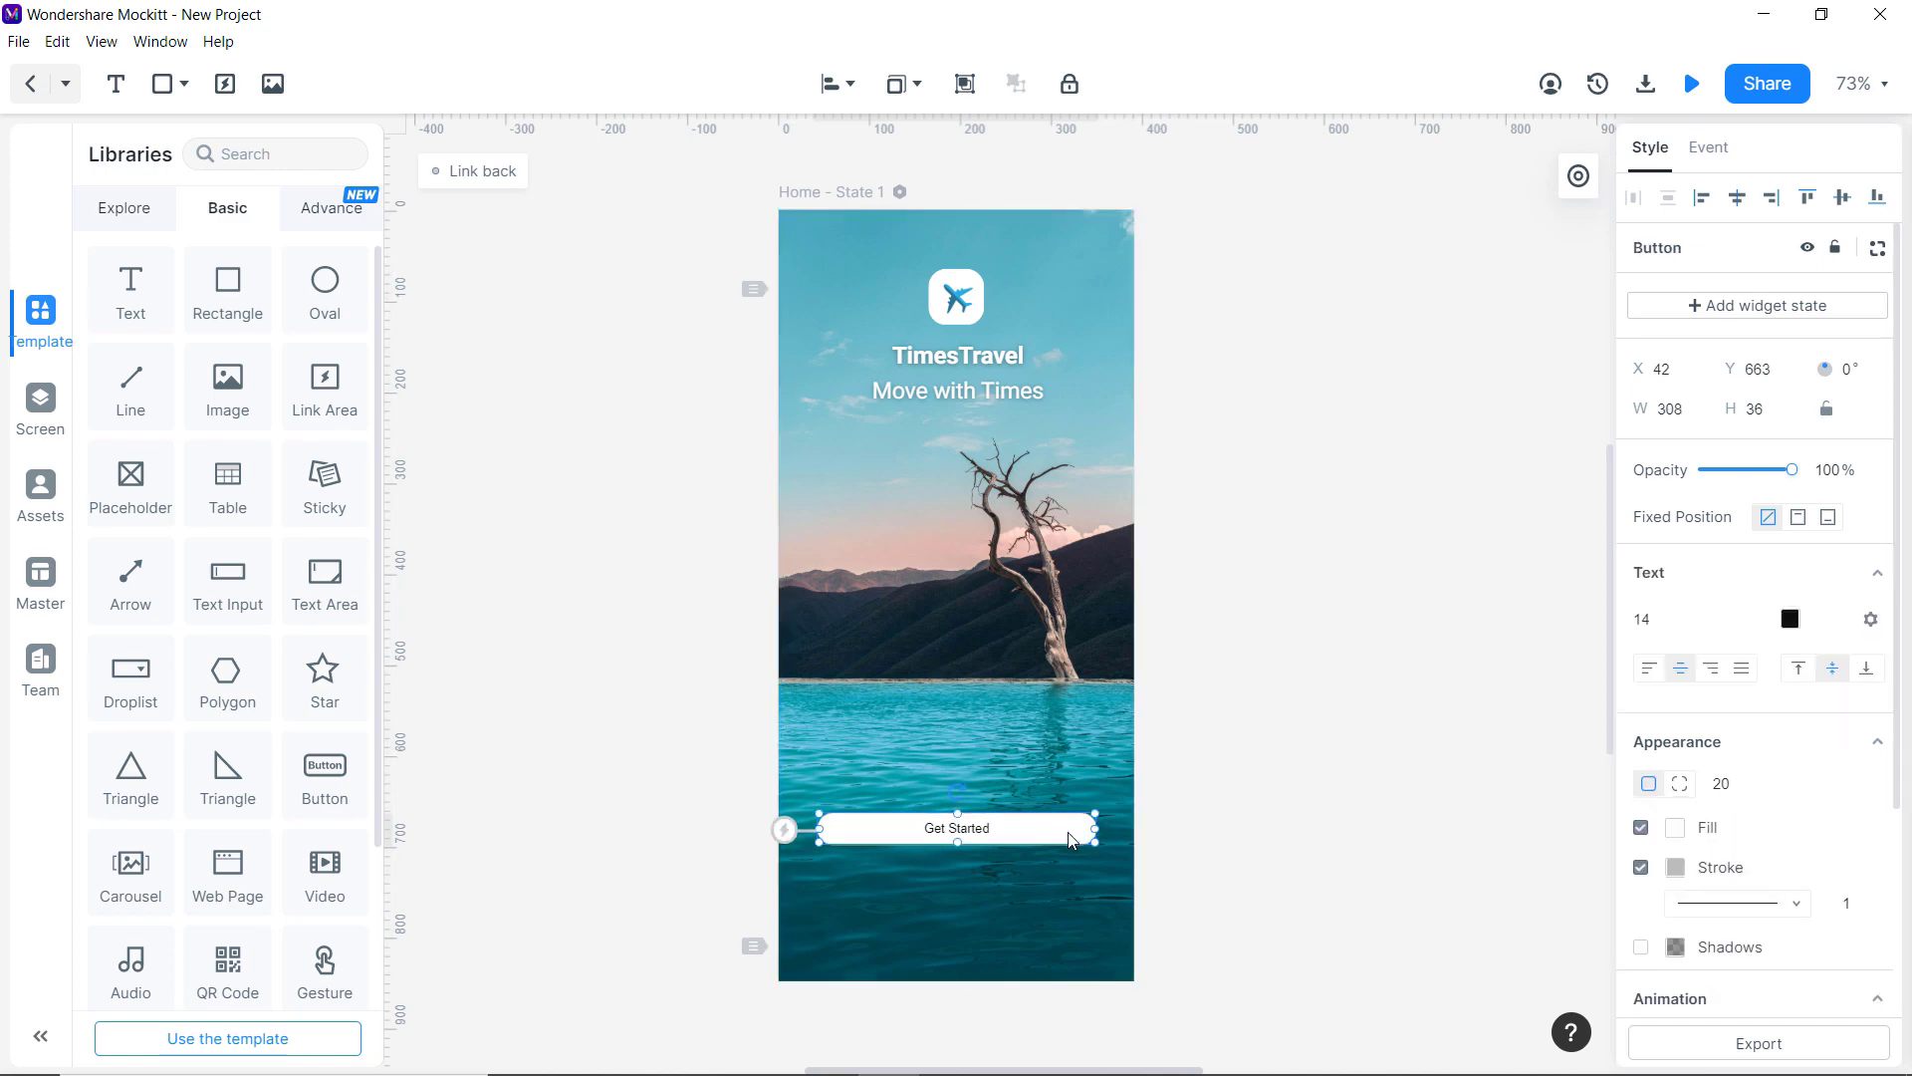
{"action": "left_click_drag", "start_coordinate": [1096, 829], "coordinate": [1081, 830]}
{"action": "left_click_drag", "start_coordinate": [818, 828], "coordinate": [839, 829]}
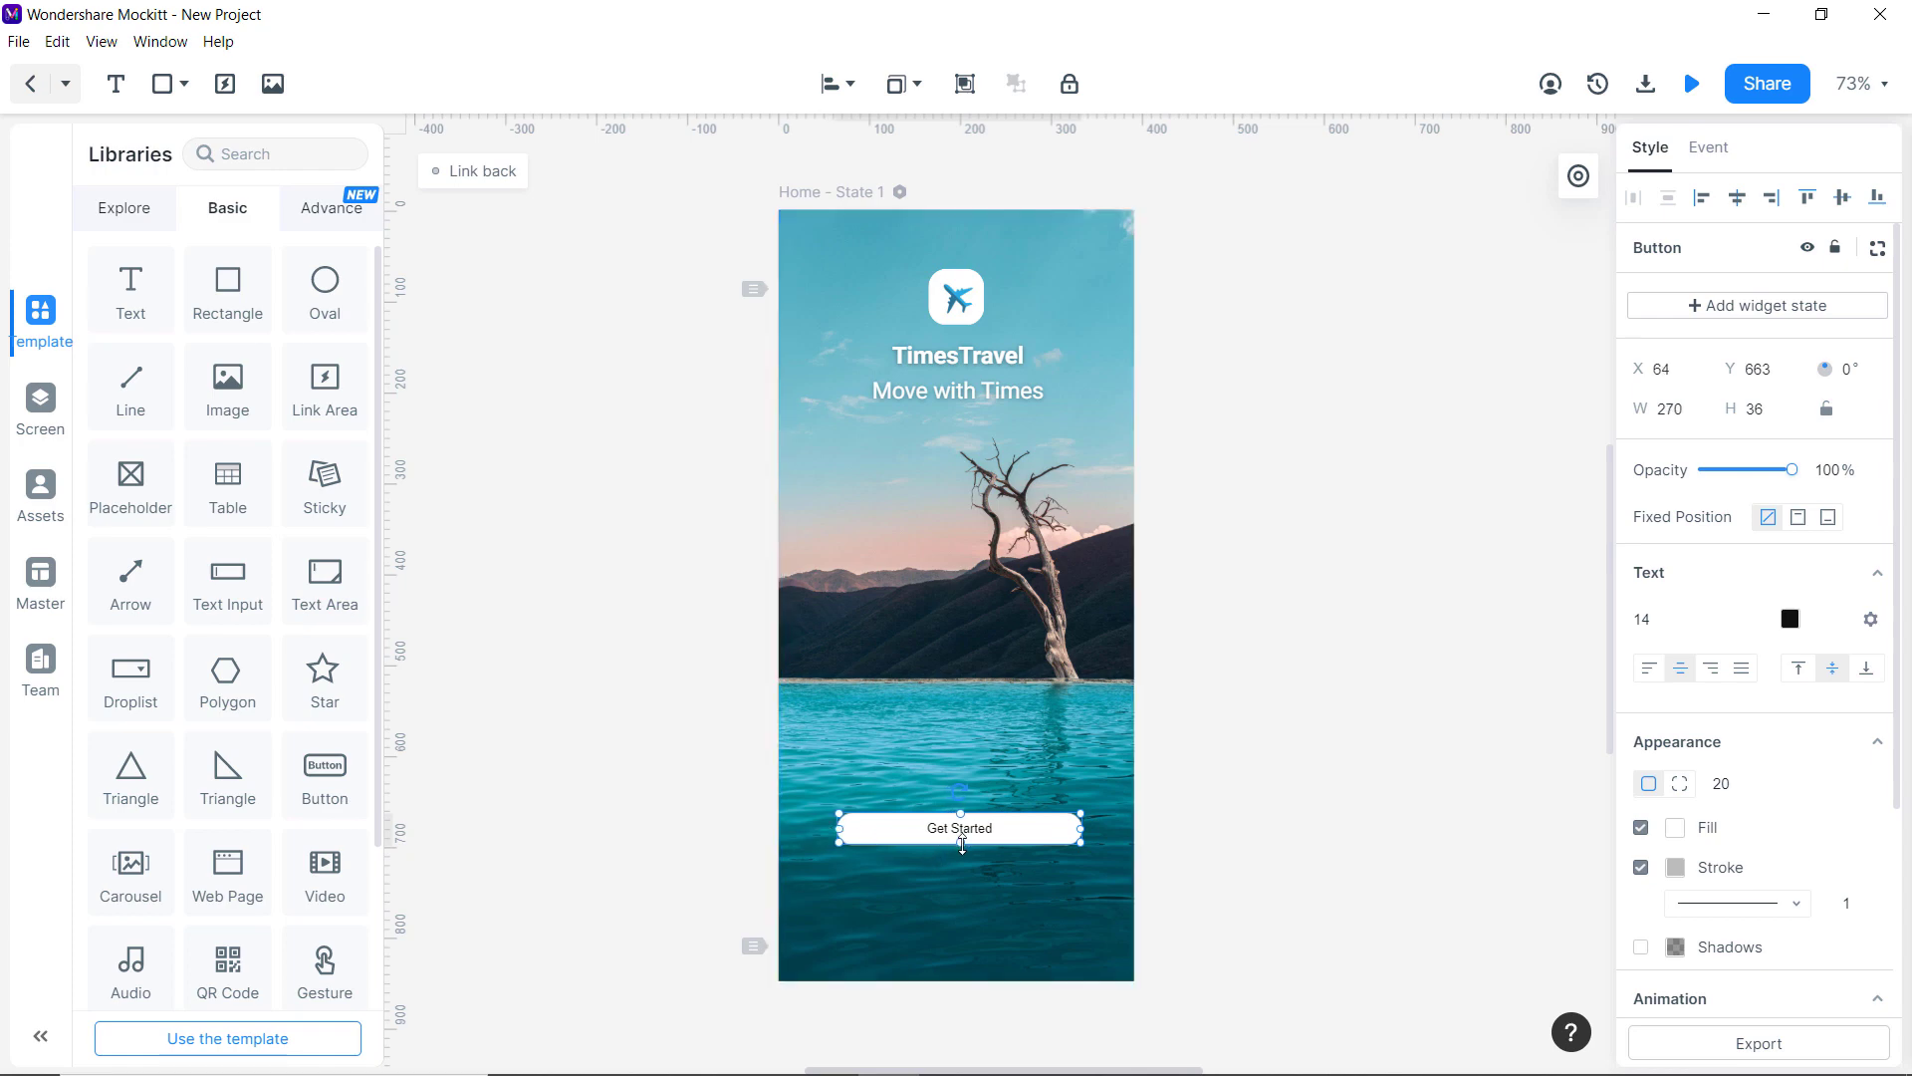
{"action": "left_click_drag", "start_coordinate": [962, 844], "coordinate": [962, 855]}
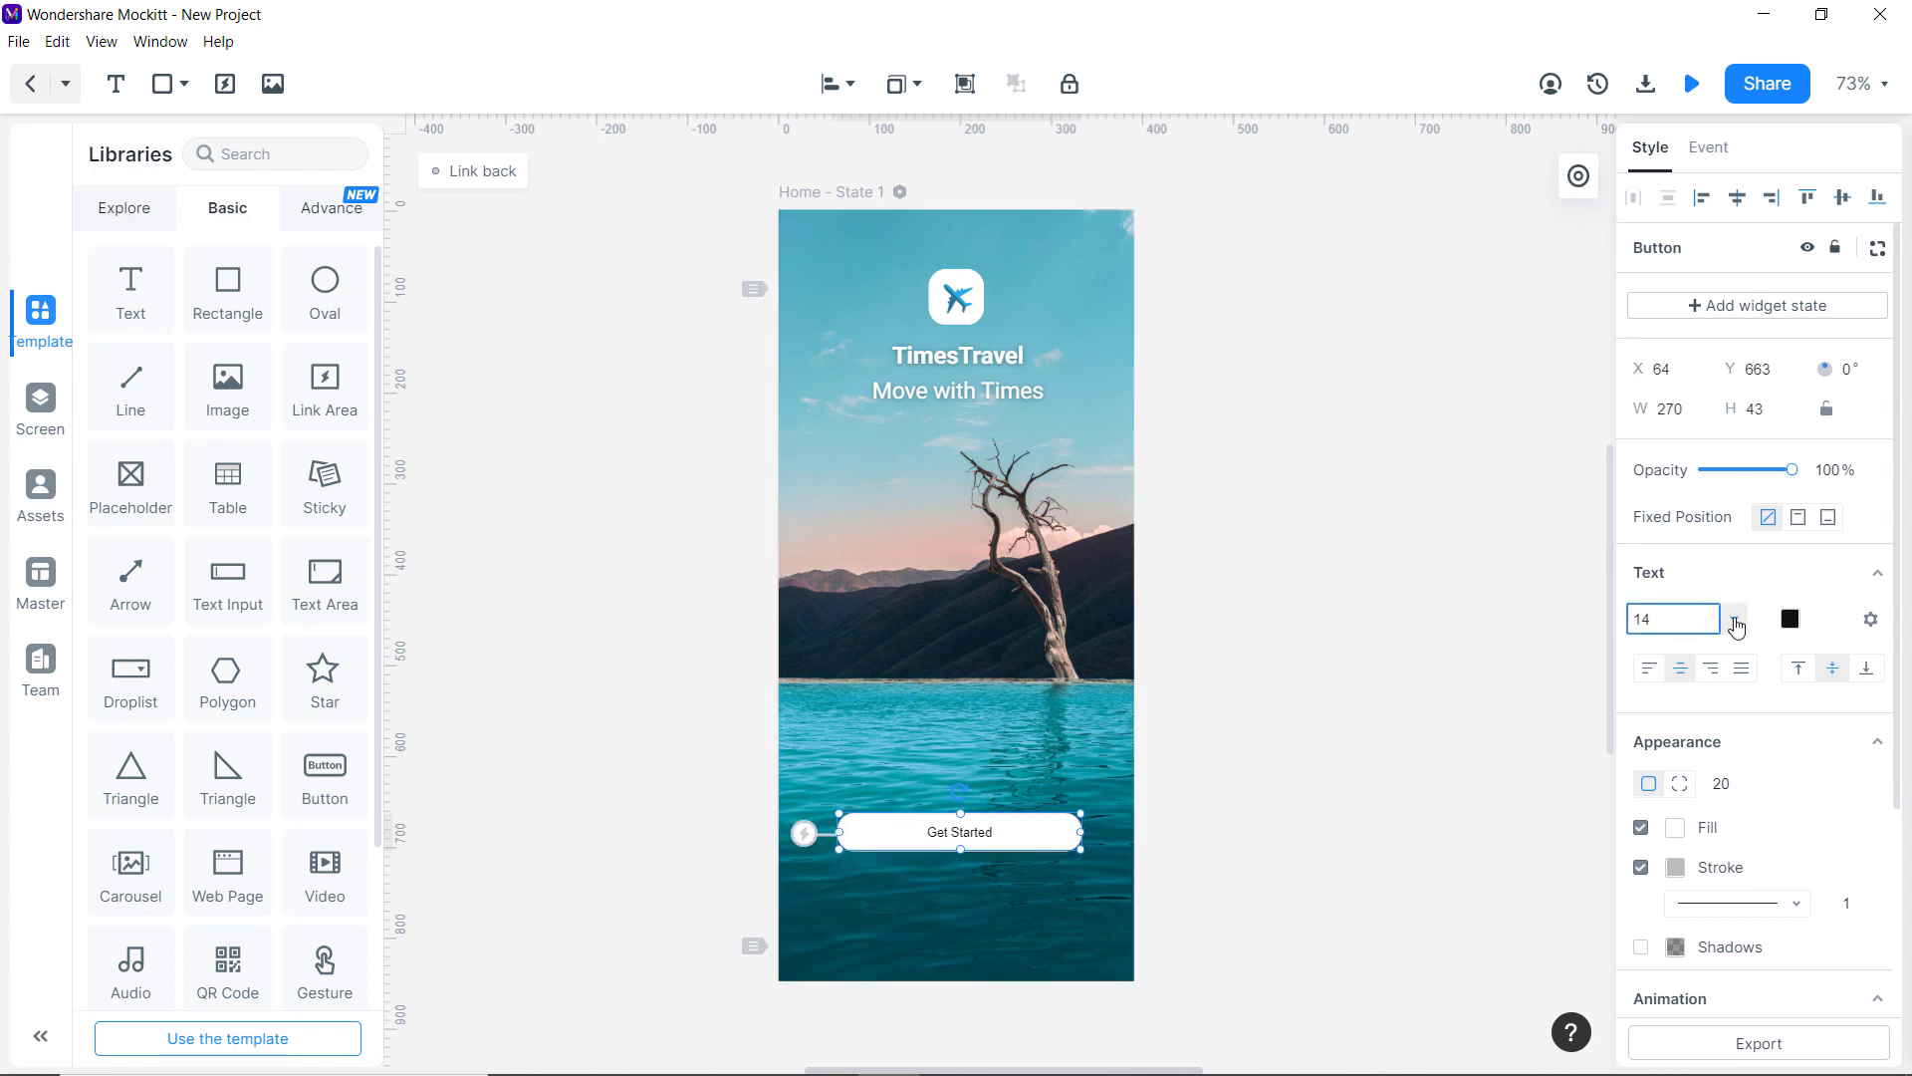
Make the Get Started label size 20, teal and bold.
{"action": "left_click", "coordinate": [1736, 618]}
{"action": "left_click", "coordinate": [1673, 739]}
{"action": "left_click", "coordinate": [1790, 619]}
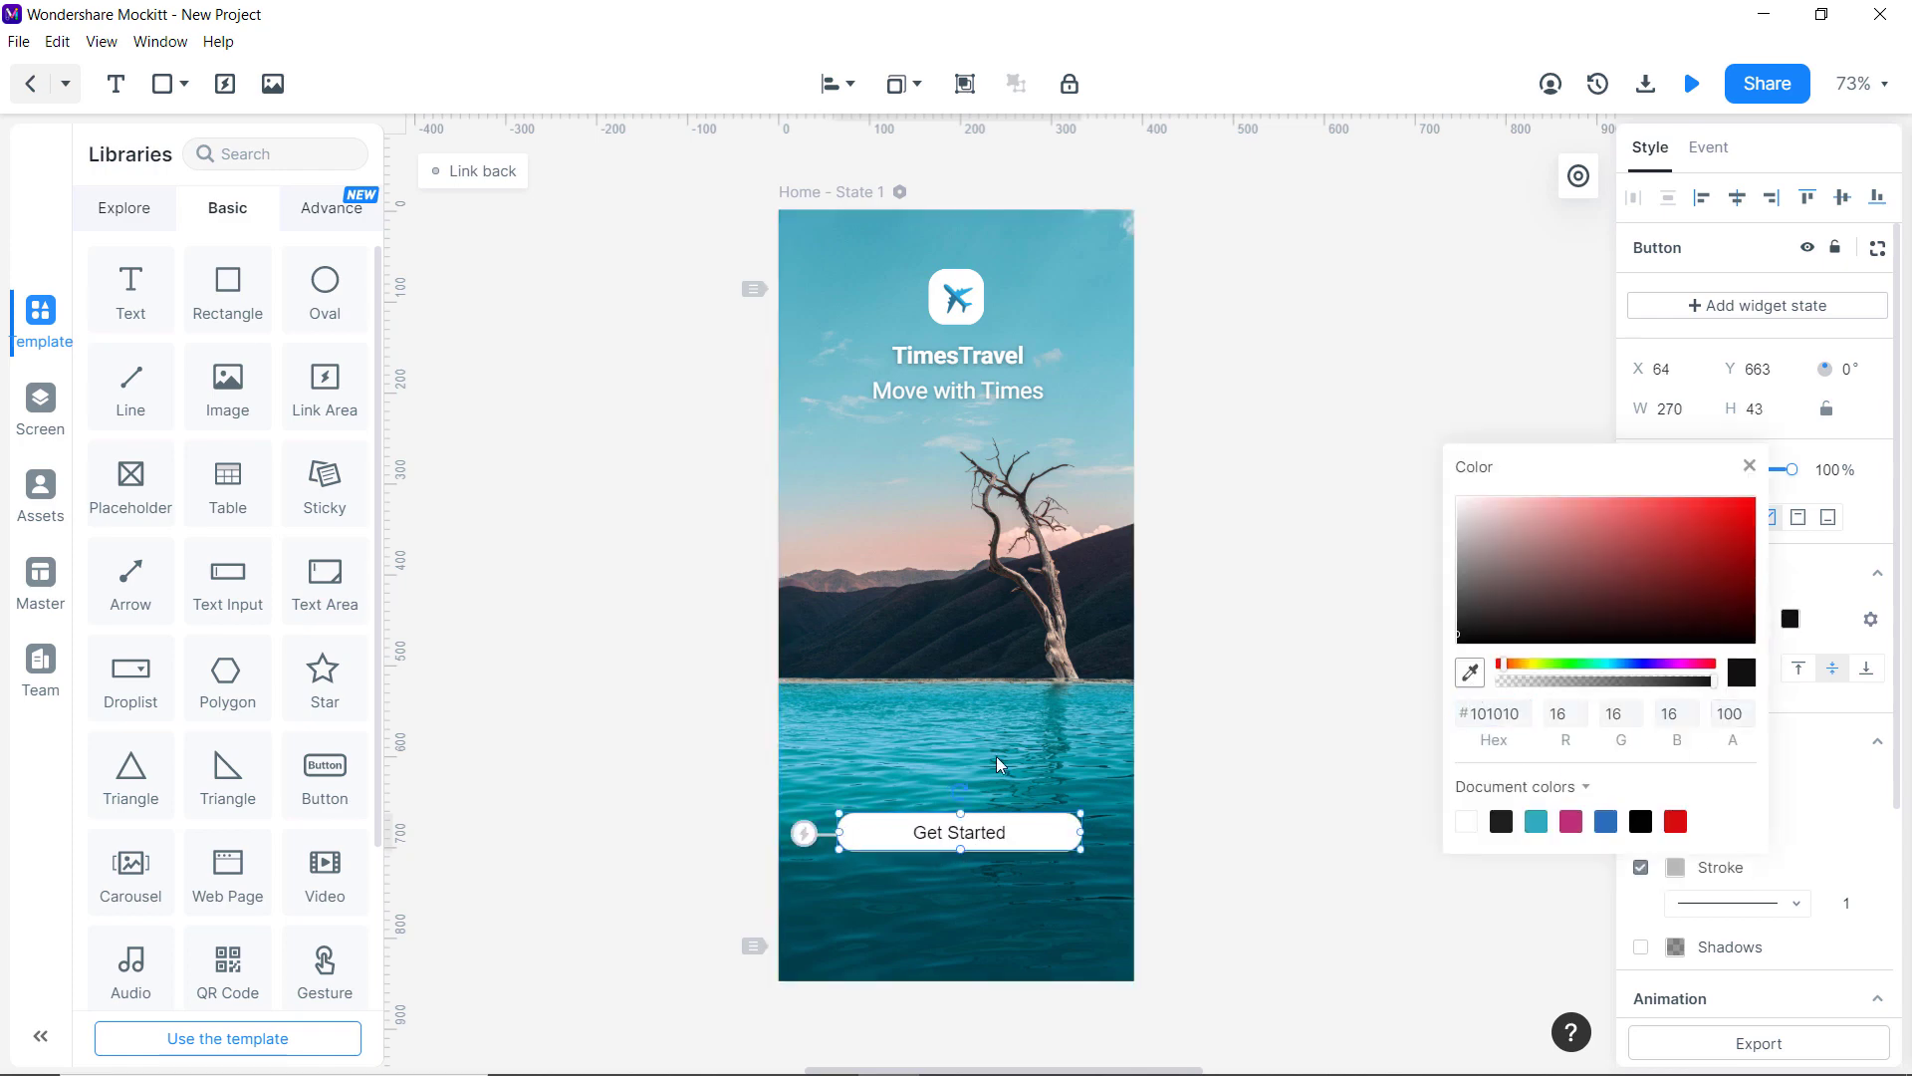
{"action": "left_click", "coordinate": [1535, 821]}
{"action": "left_click", "coordinate": [1536, 820]}
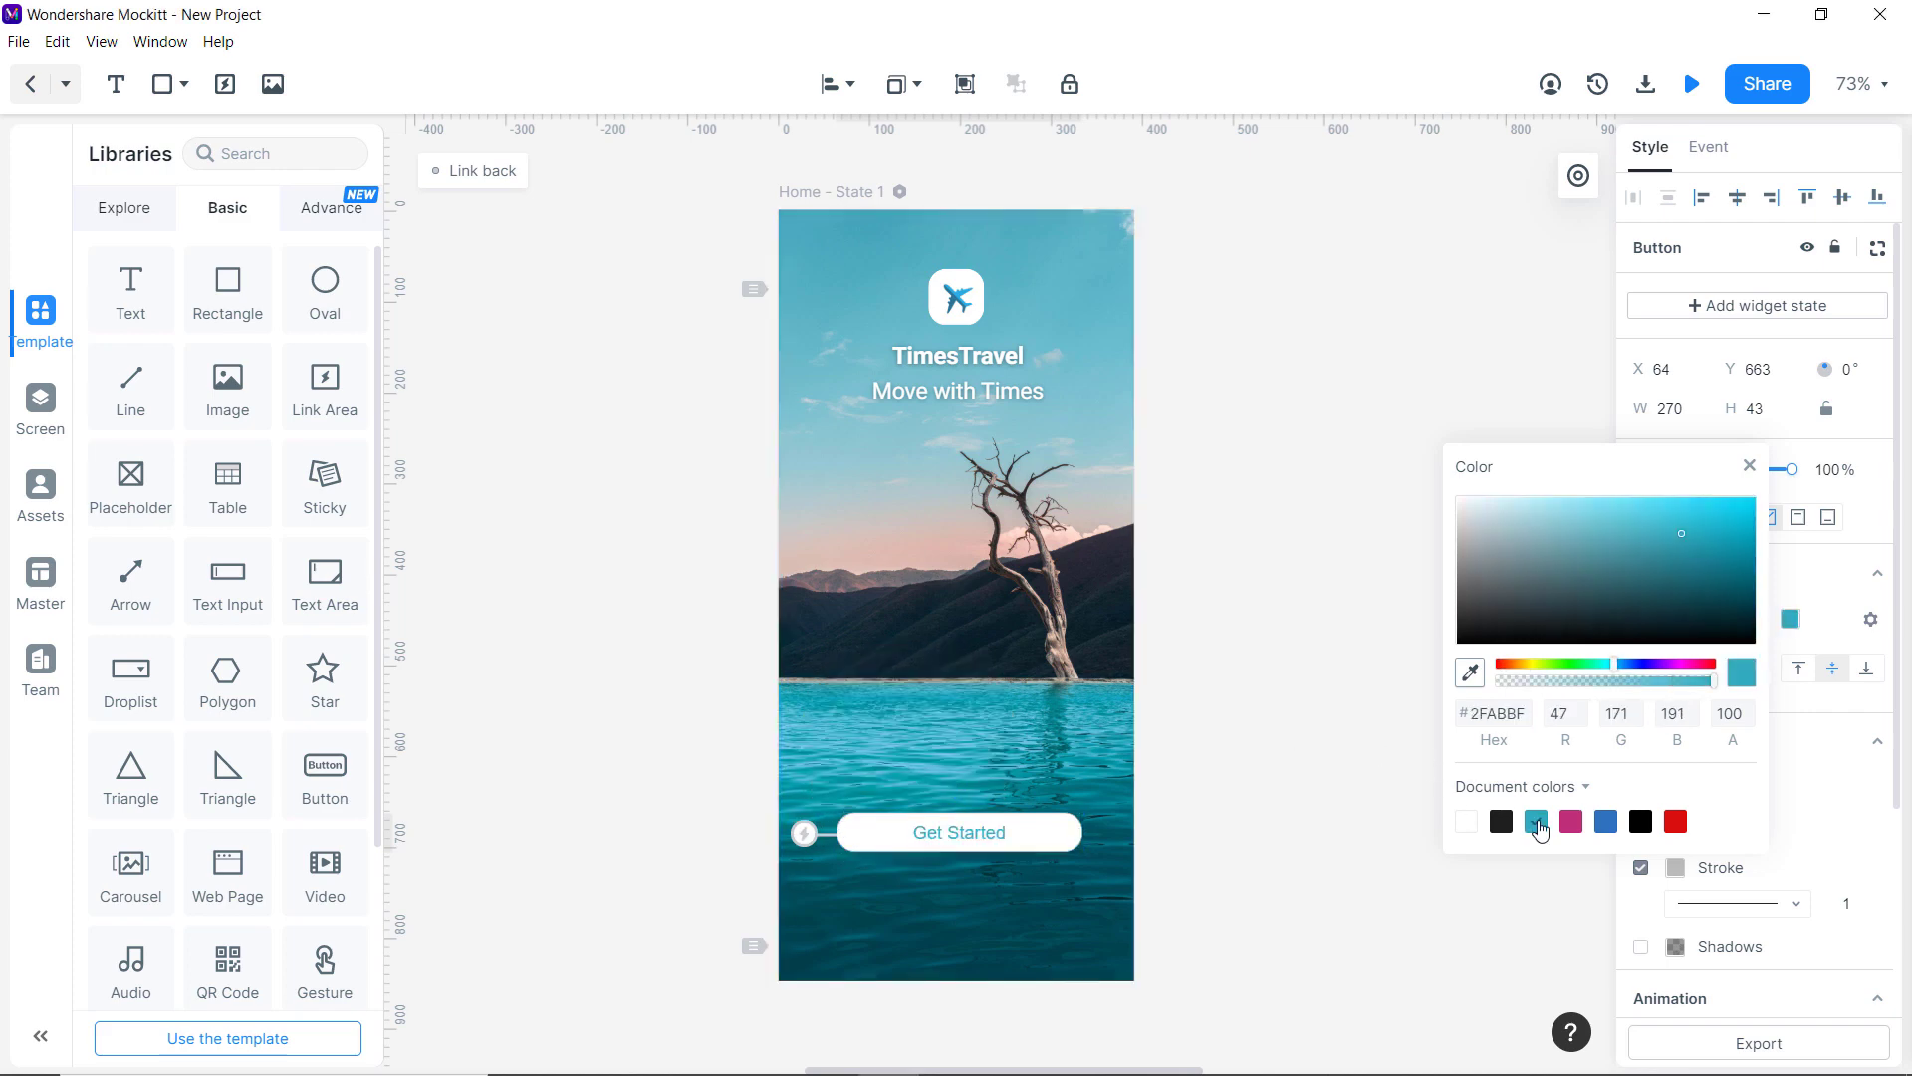
{"action": "left_click", "coordinate": [992, 834]}
{"action": "left_click", "coordinate": [1871, 622]}
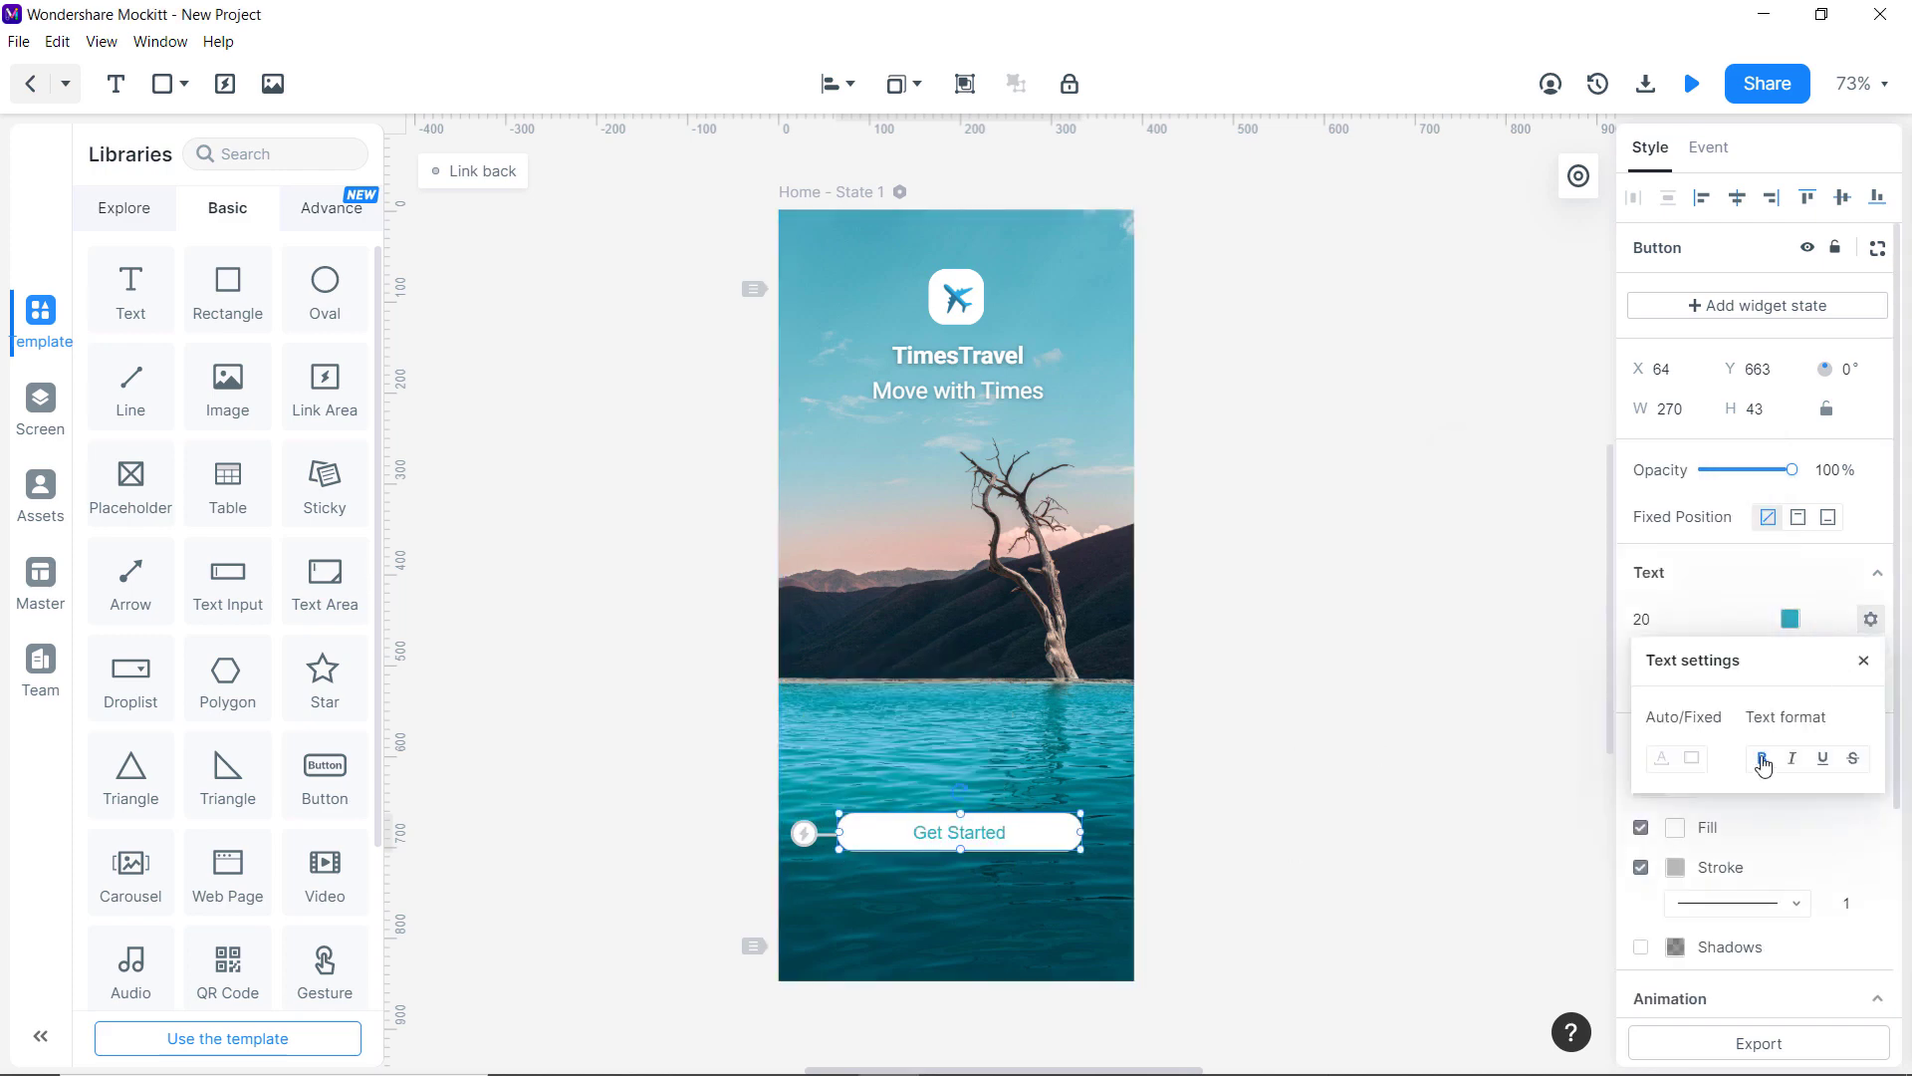
{"action": "left_click", "coordinate": [1764, 765]}
{"action": "left_click", "coordinate": [1477, 689]}
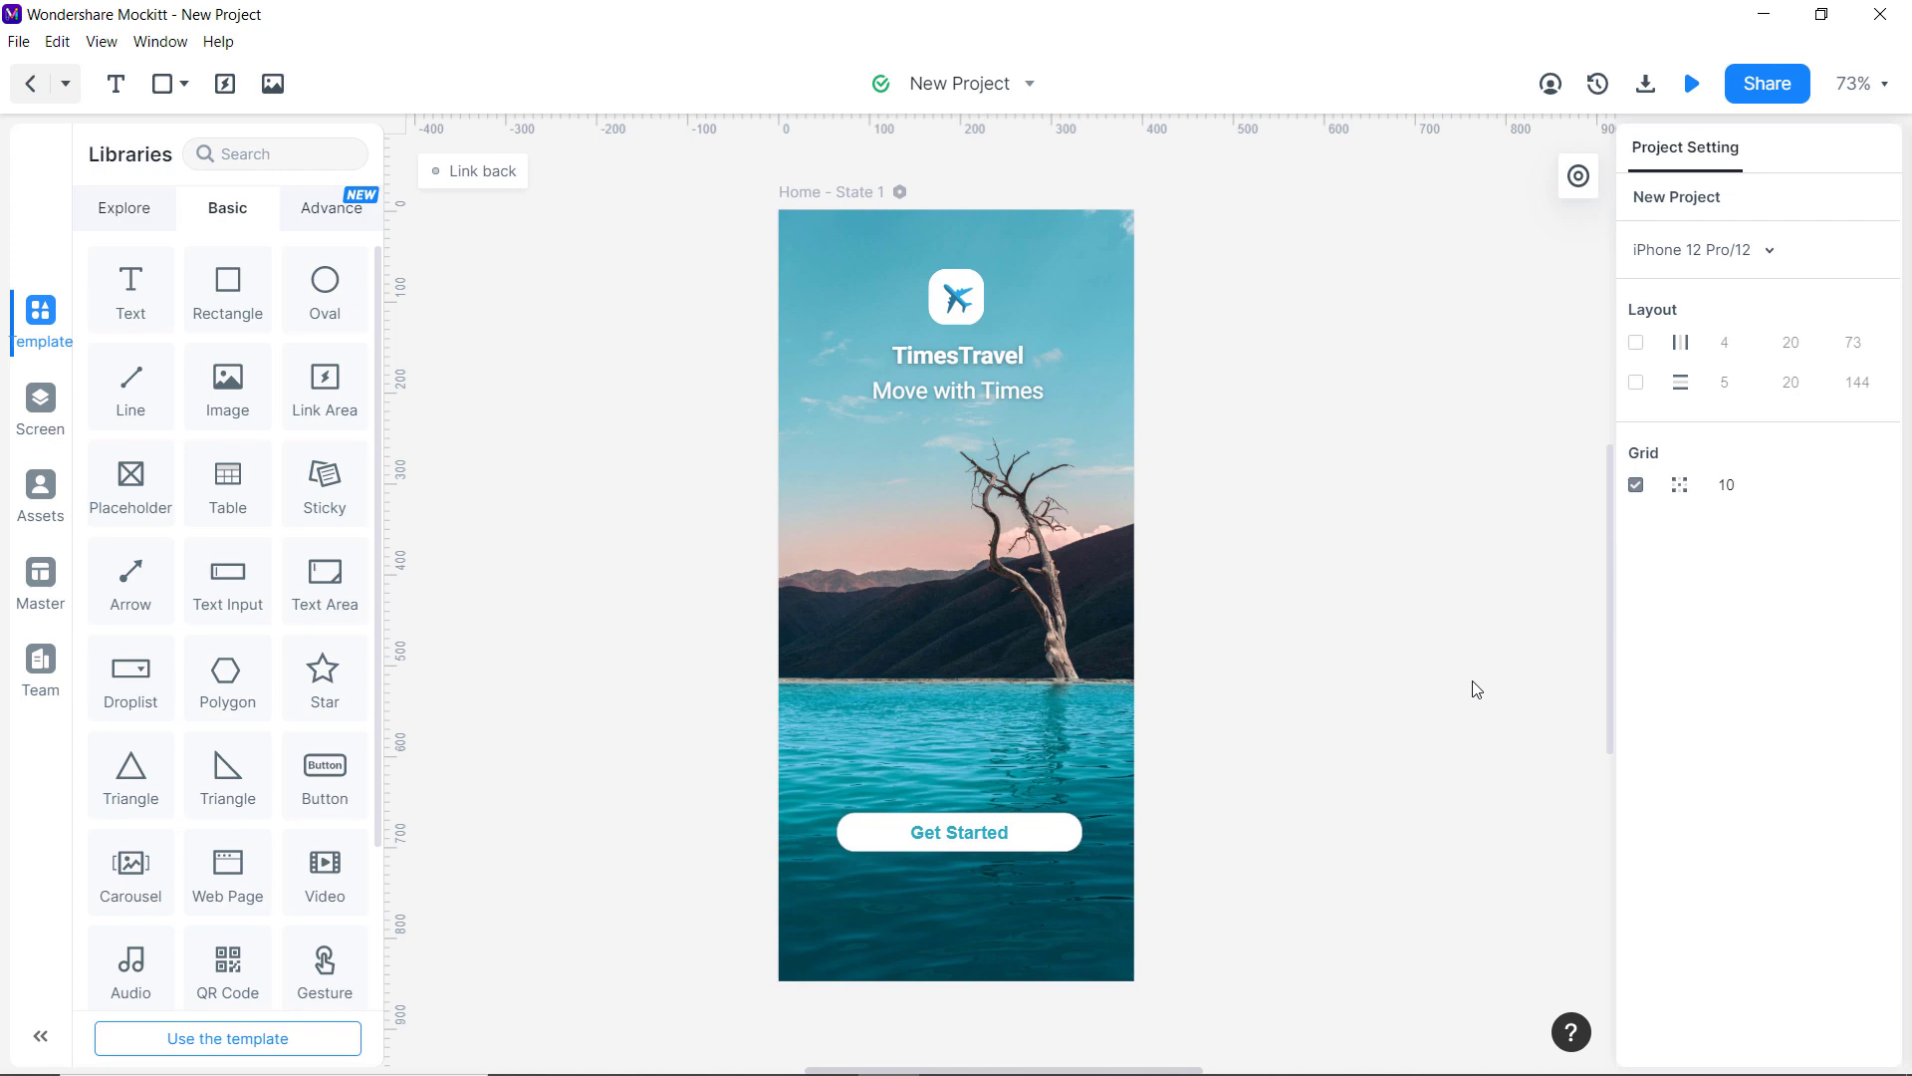
Duplicate the Move with Times text below Get Started and retype it as 'Already have account? Login'.
{"action": "left_click", "coordinate": [1011, 379]}
{"action": "key", "text": "ctrl+d"}
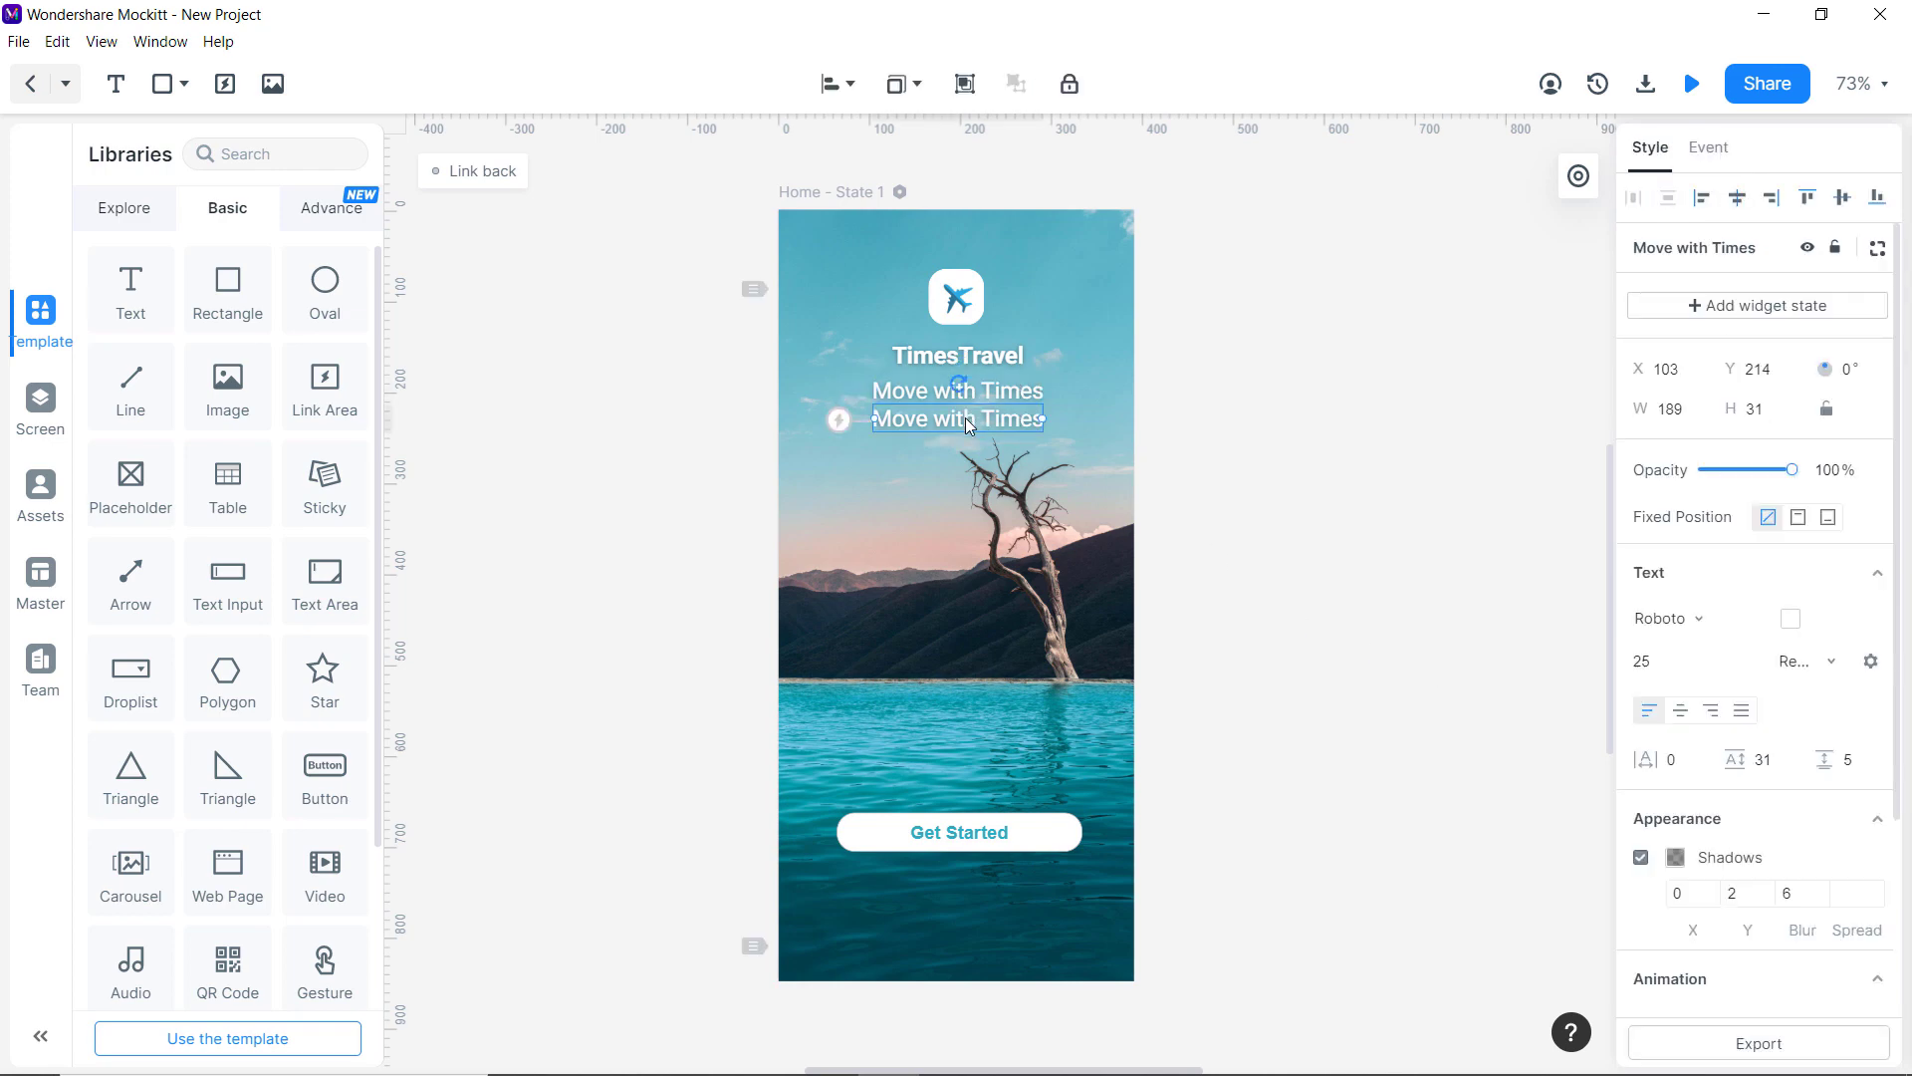
{"action": "left_click_drag", "start_coordinate": [965, 419], "coordinate": [1106, 939]}
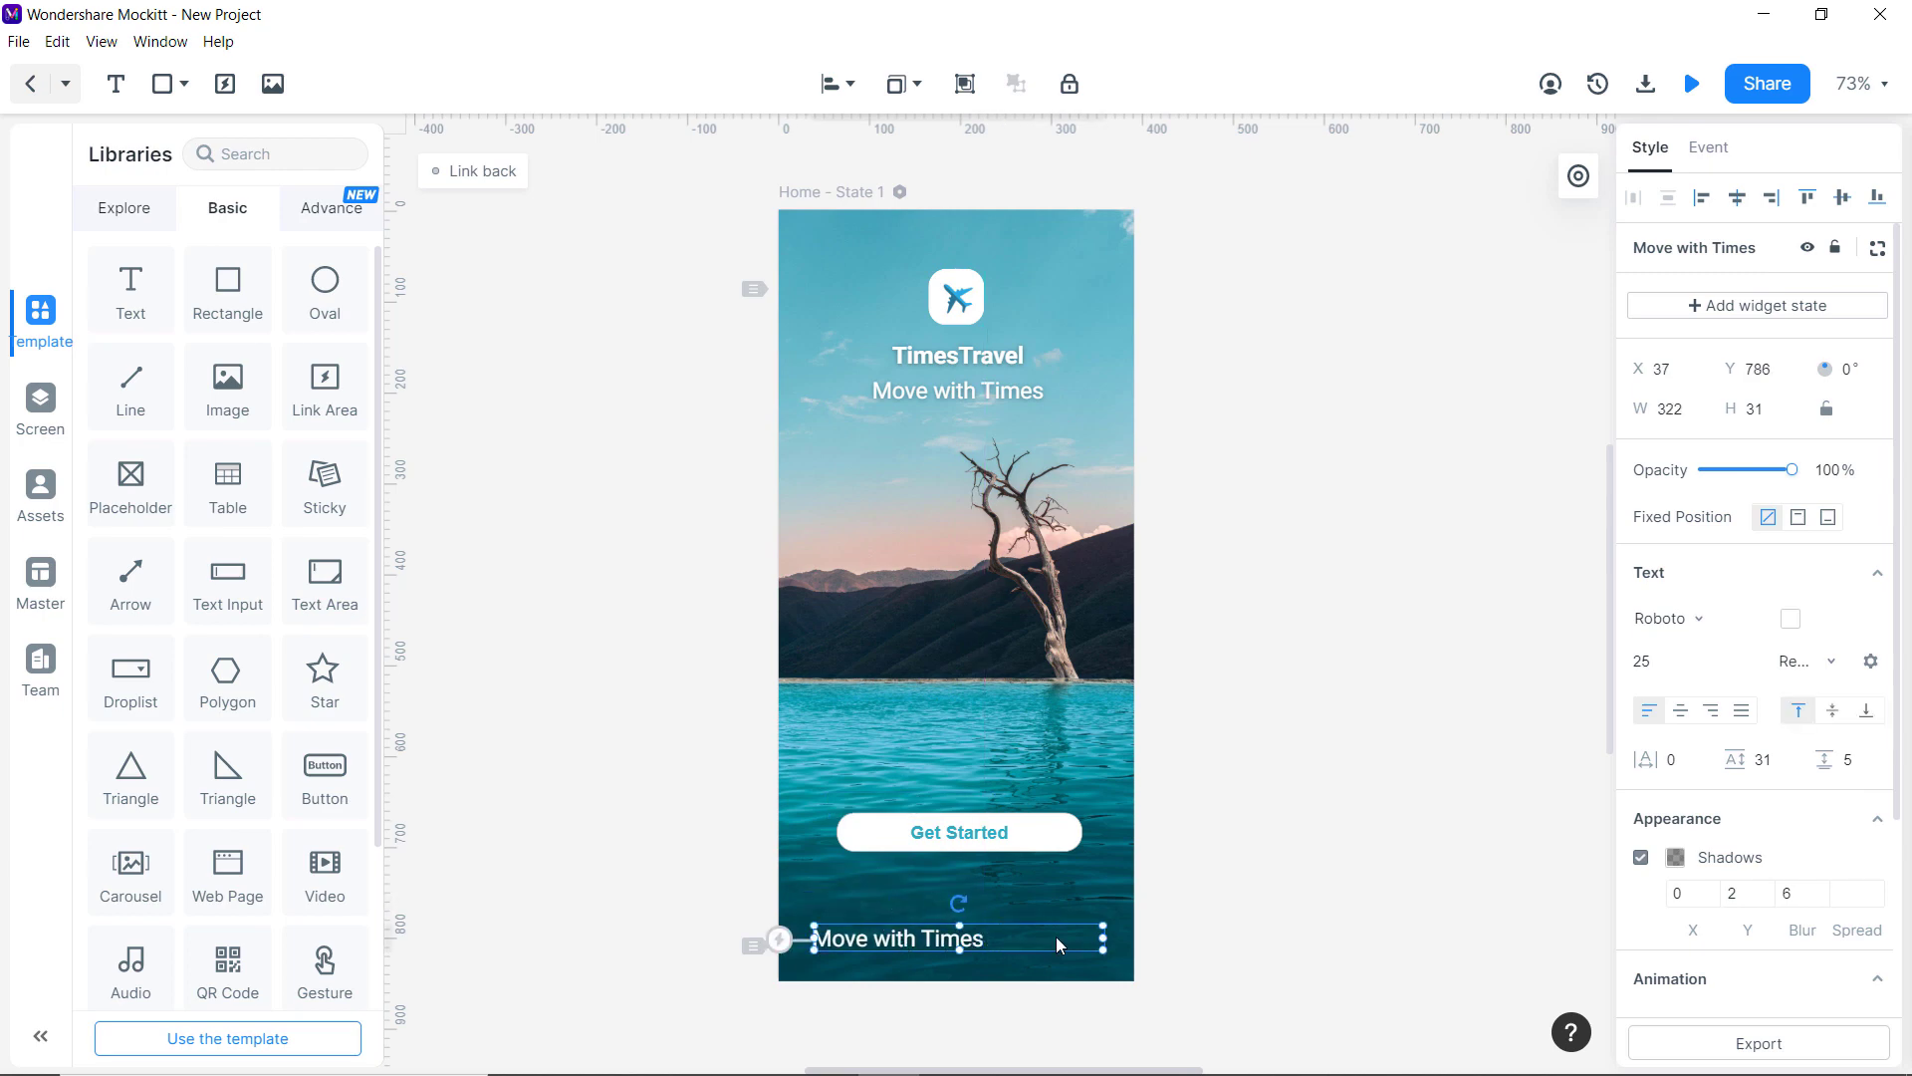
{"action": "double_click", "coordinate": [1057, 938]}
{"action": "type", "text": "Already "}
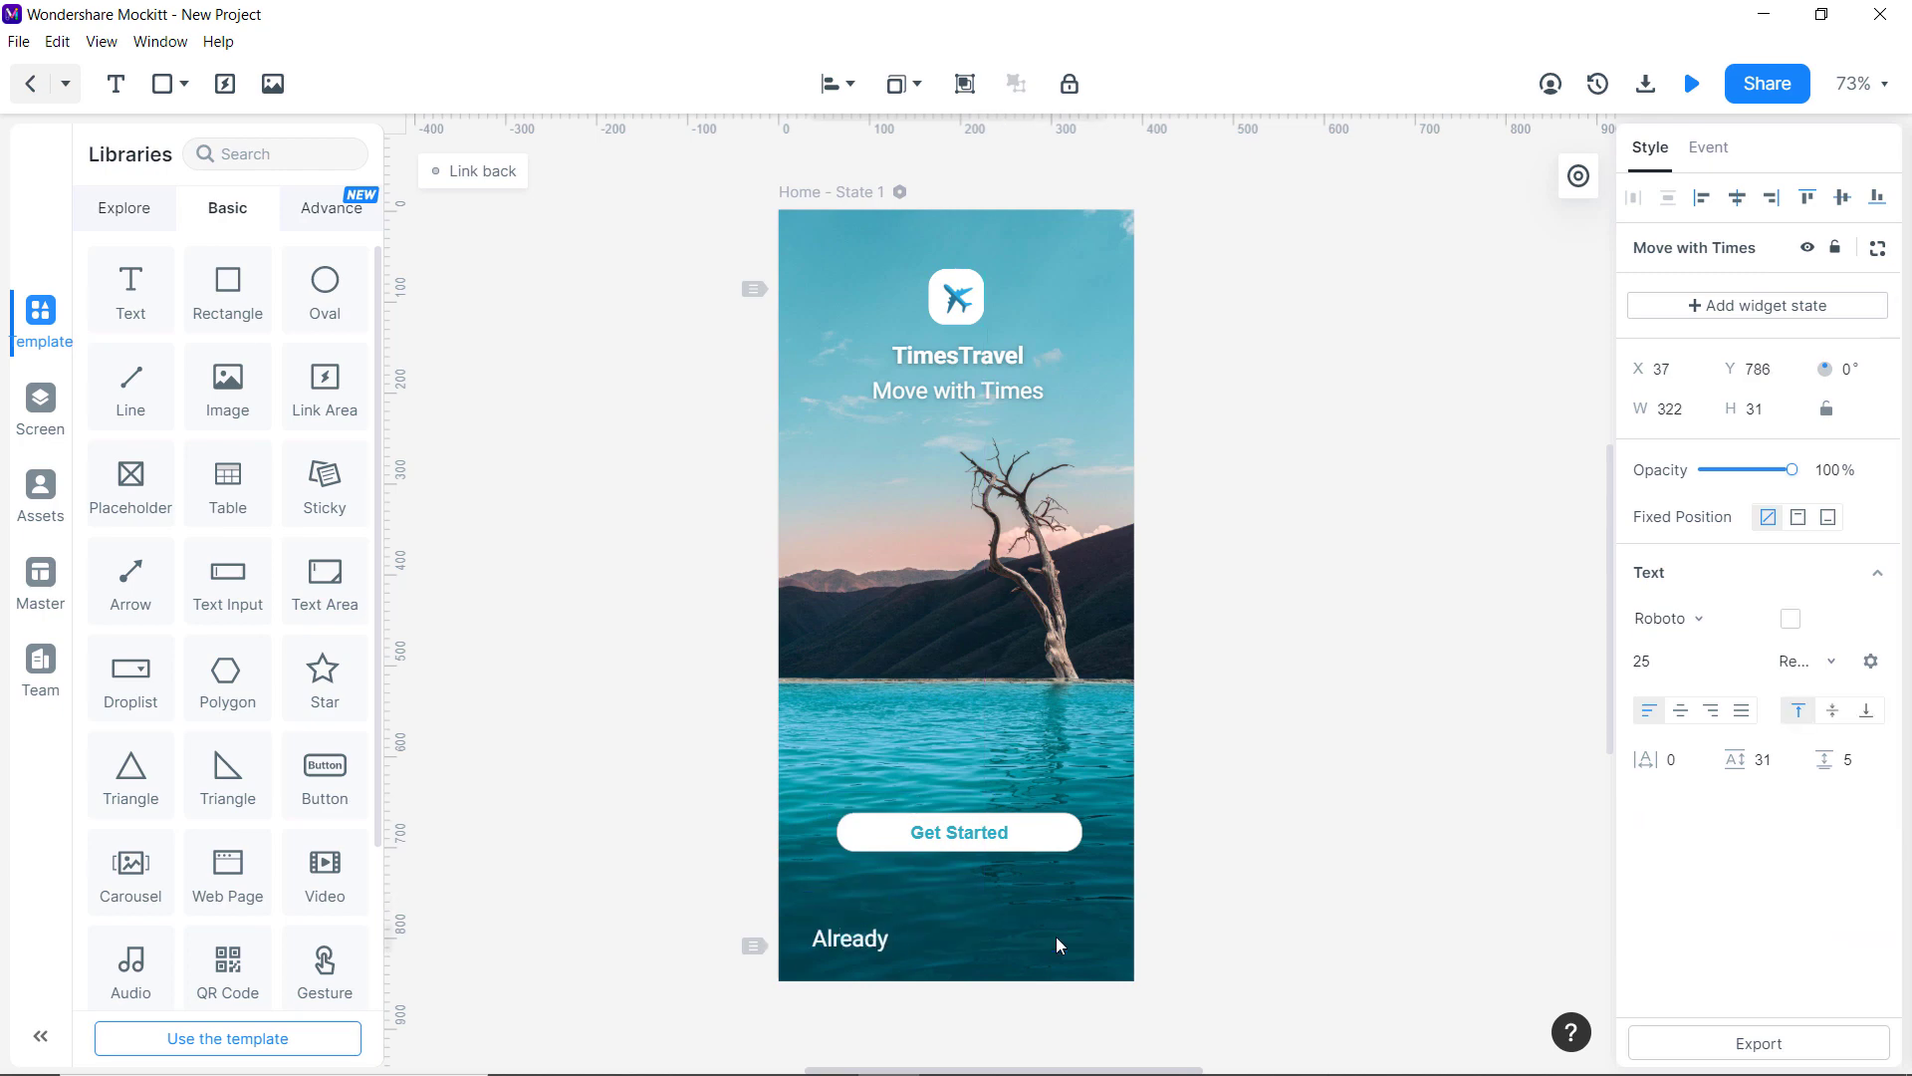
{"action": "type", "text": "have account? Login"}
Set that line to font size 24 and underline the word Login.
{"action": "left_click", "coordinate": [1394, 812]}
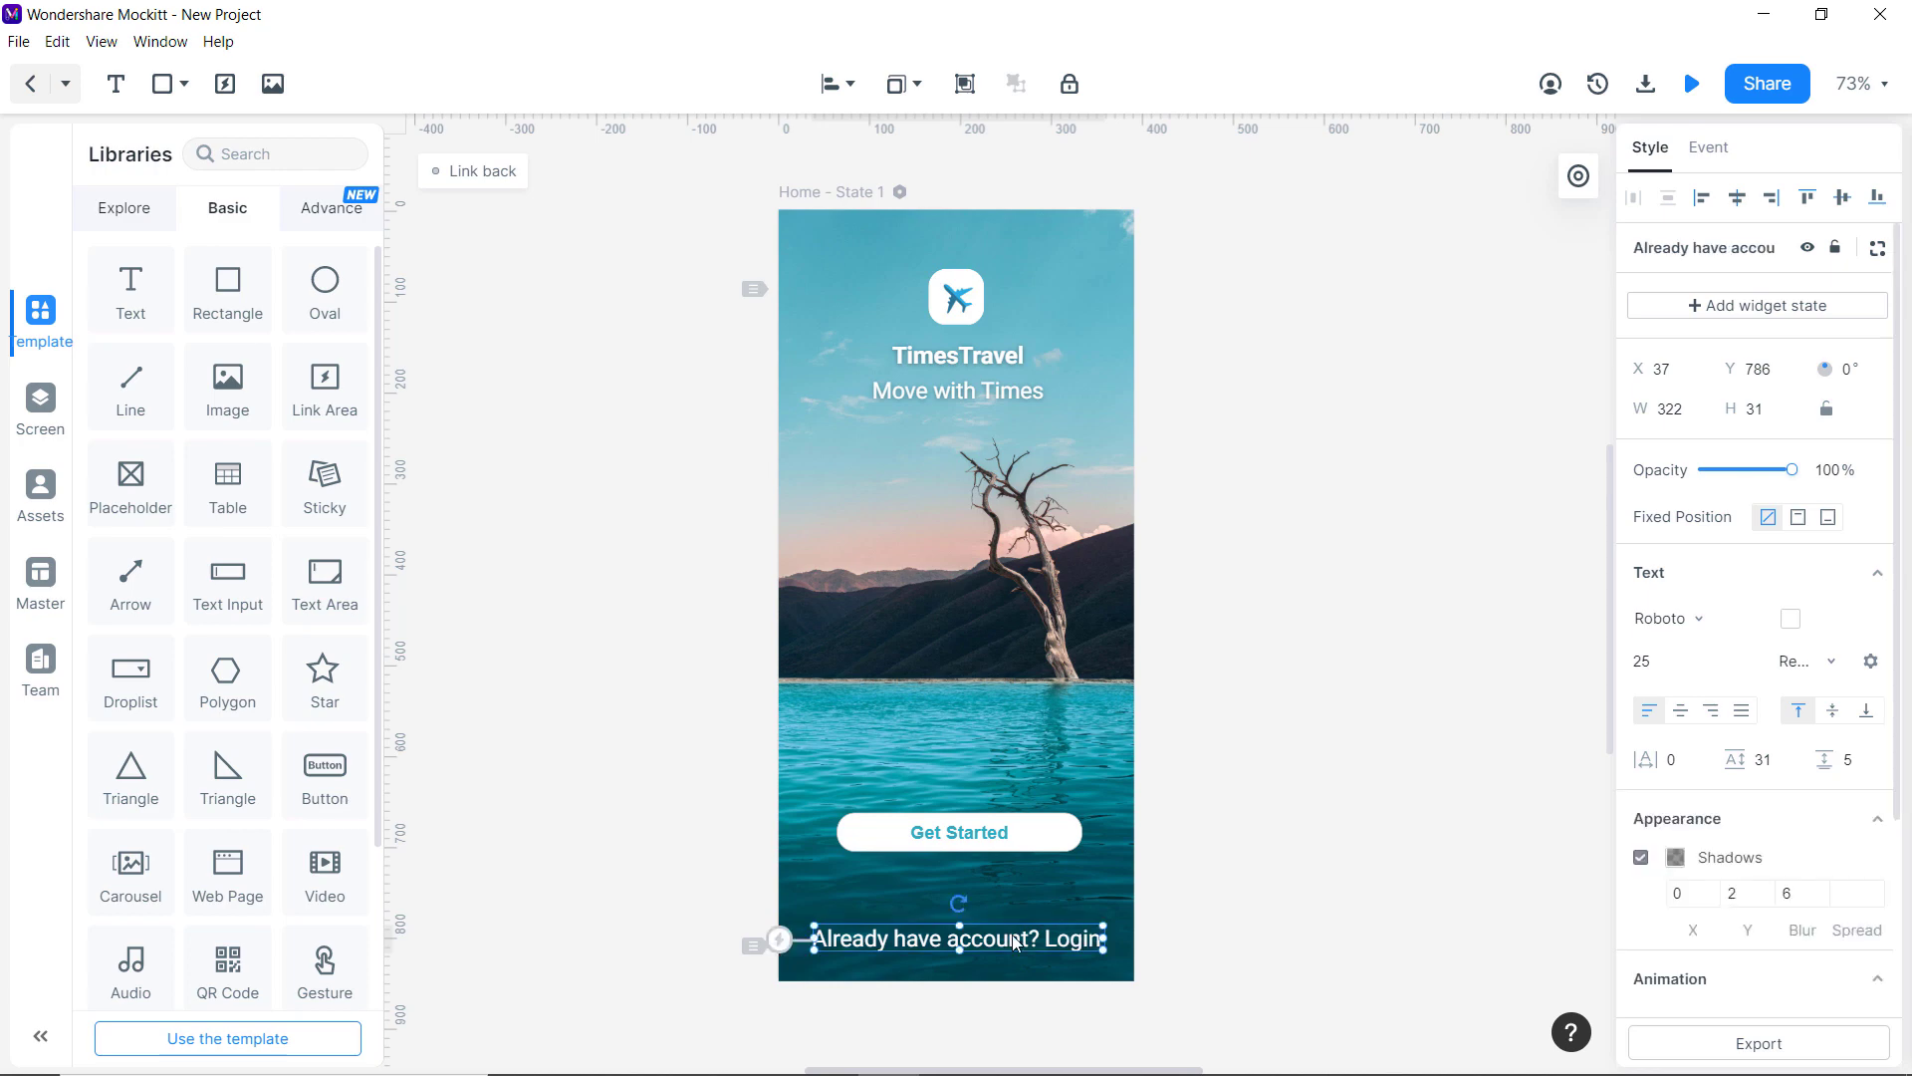
{"action": "double_click", "coordinate": [1013, 939]}
{"action": "left_click", "coordinate": [1736, 661]}
{"action": "left_click", "coordinate": [1673, 866]}
{"action": "left_click", "coordinate": [1036, 938]}
{"action": "left_click_drag", "start_coordinate": [1035, 938], "coordinate": [1099, 938]}
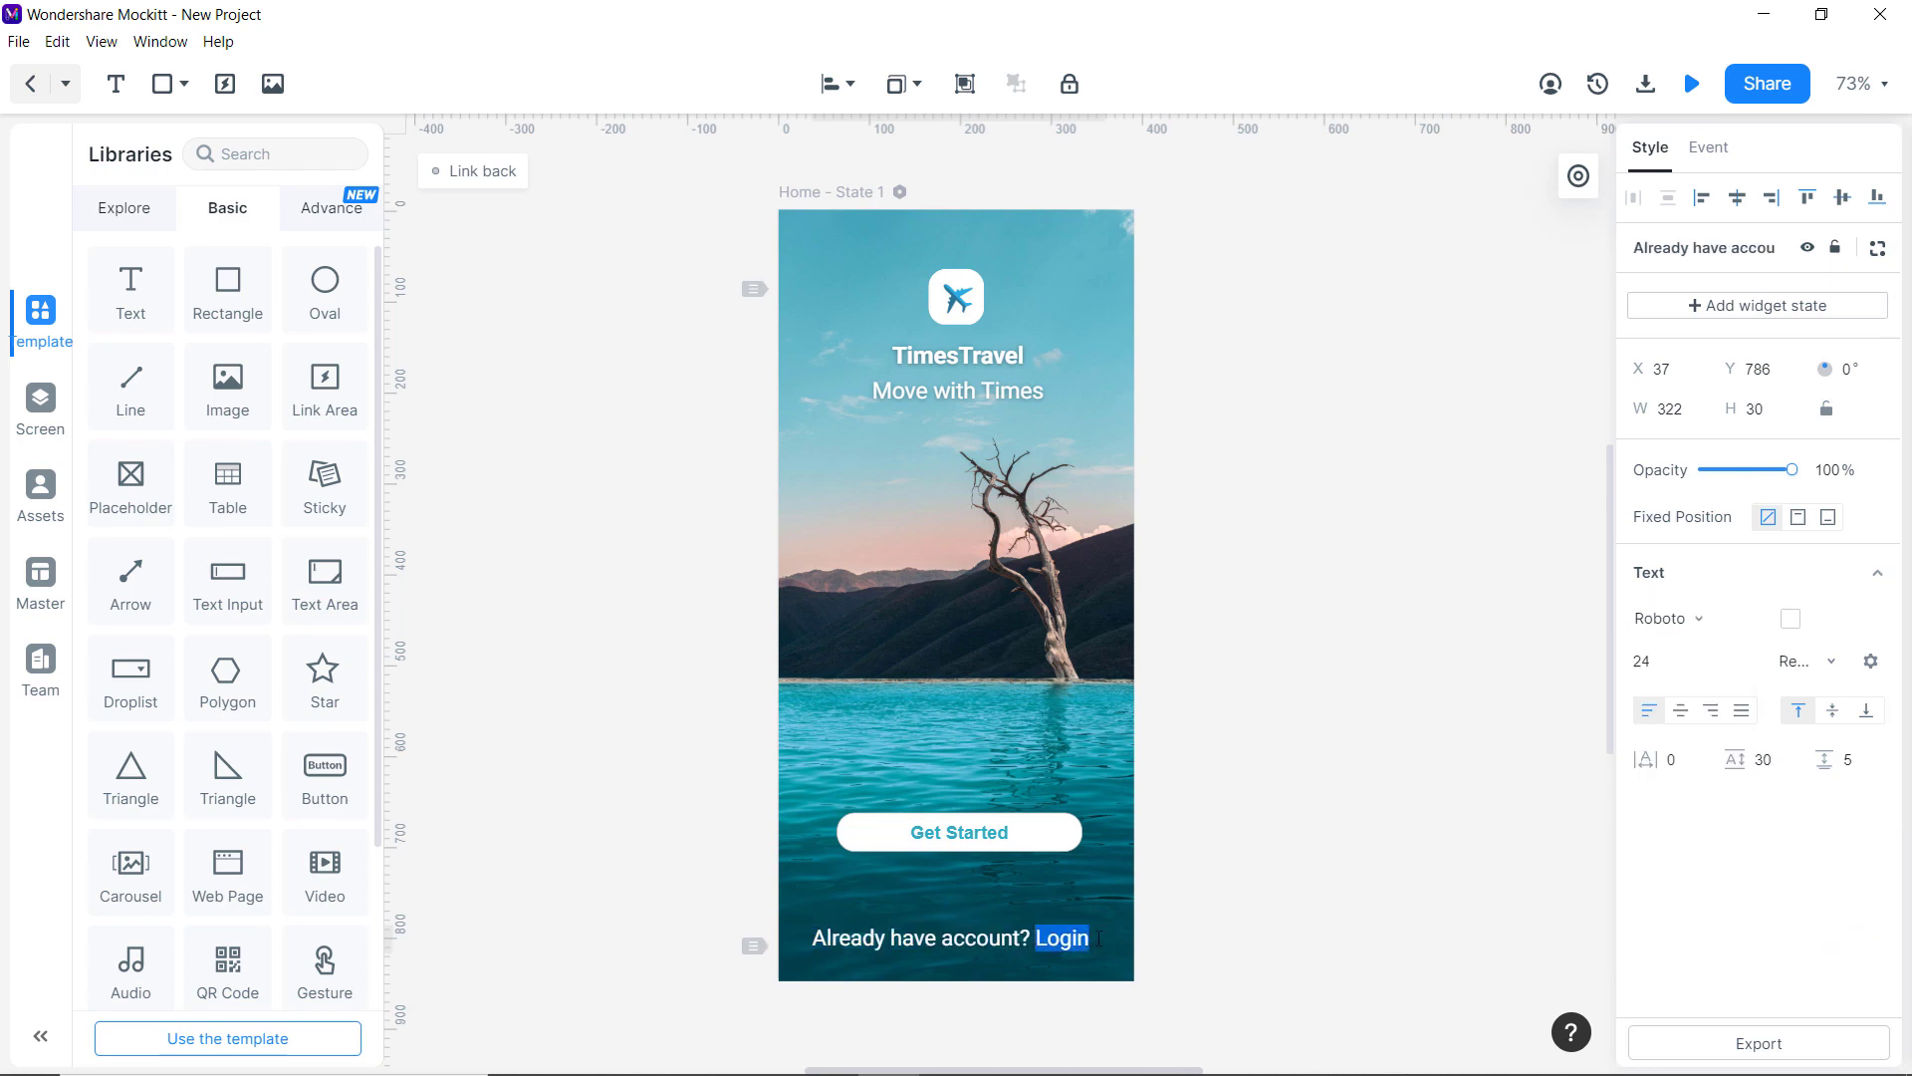
{"action": "left_click", "coordinate": [1872, 664]}
{"action": "left_click", "coordinate": [1822, 815]}
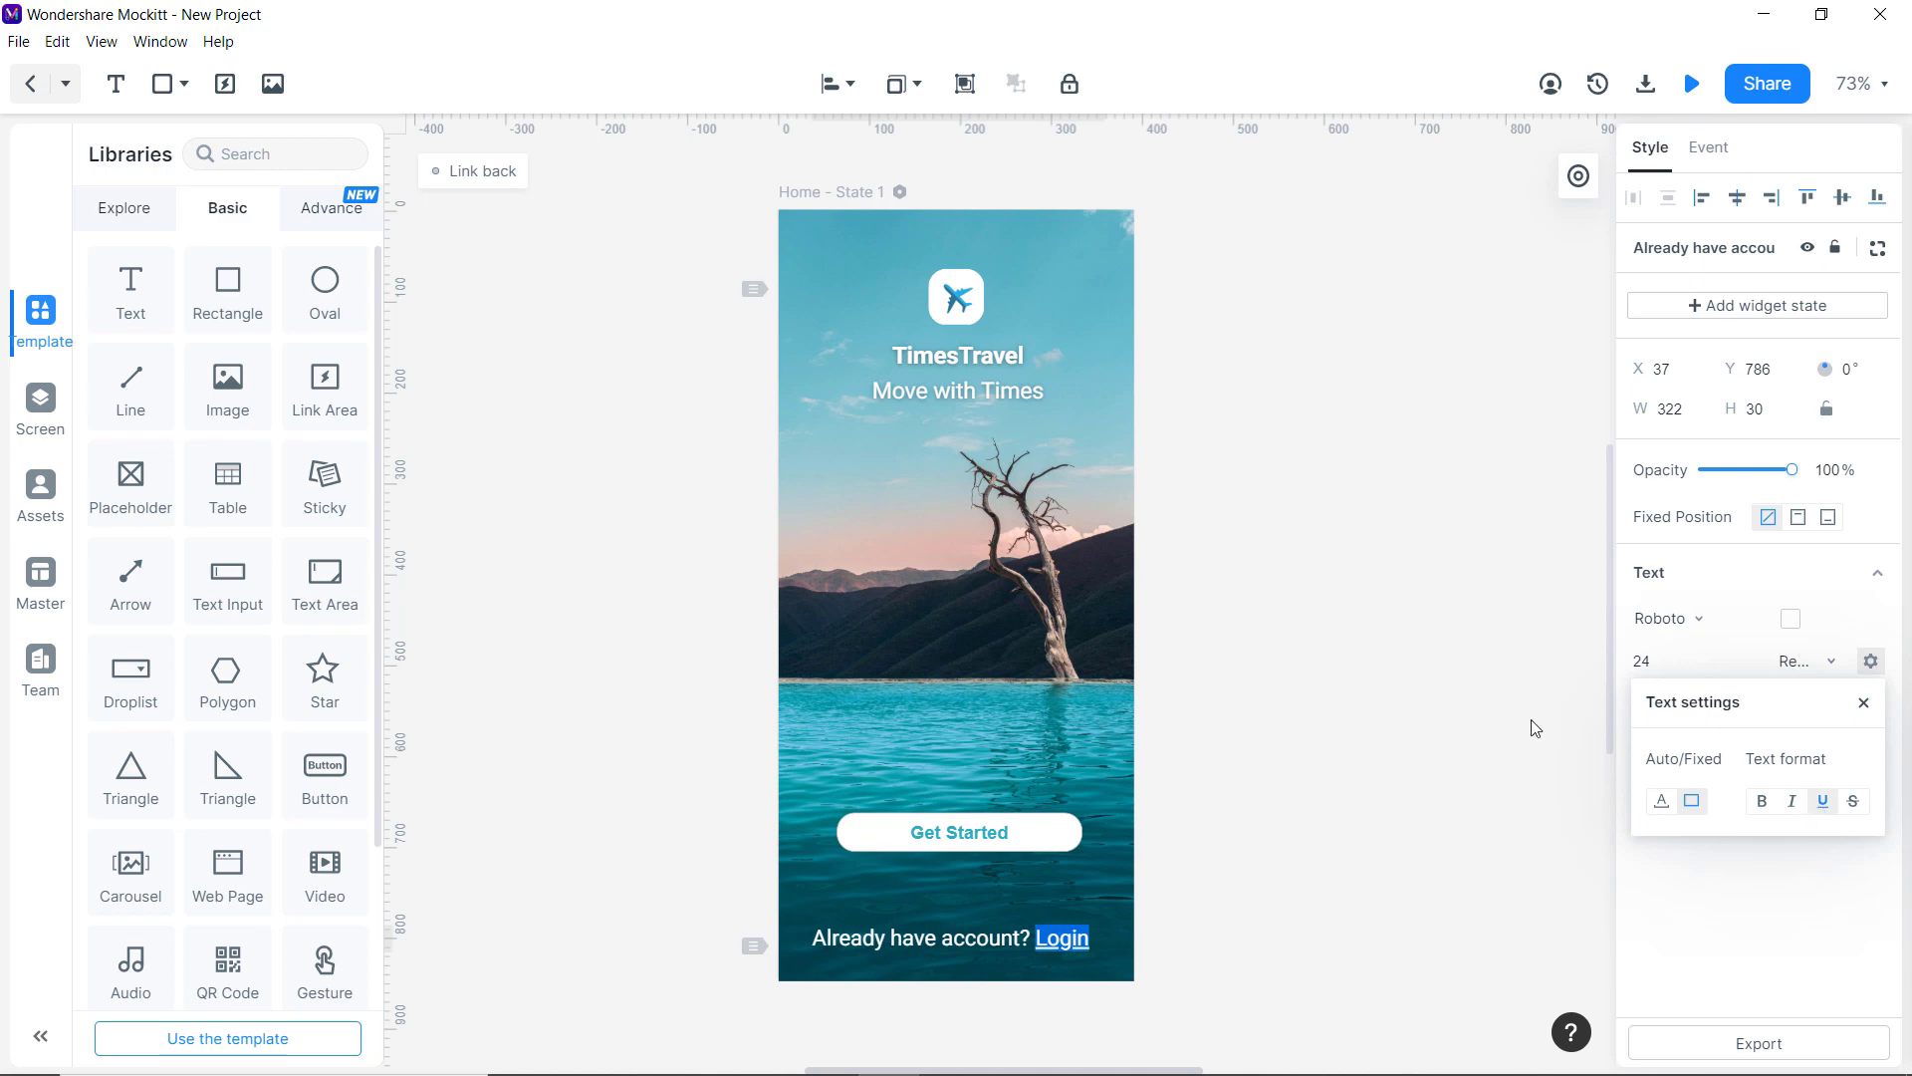
{"action": "left_click", "coordinate": [1309, 787]}
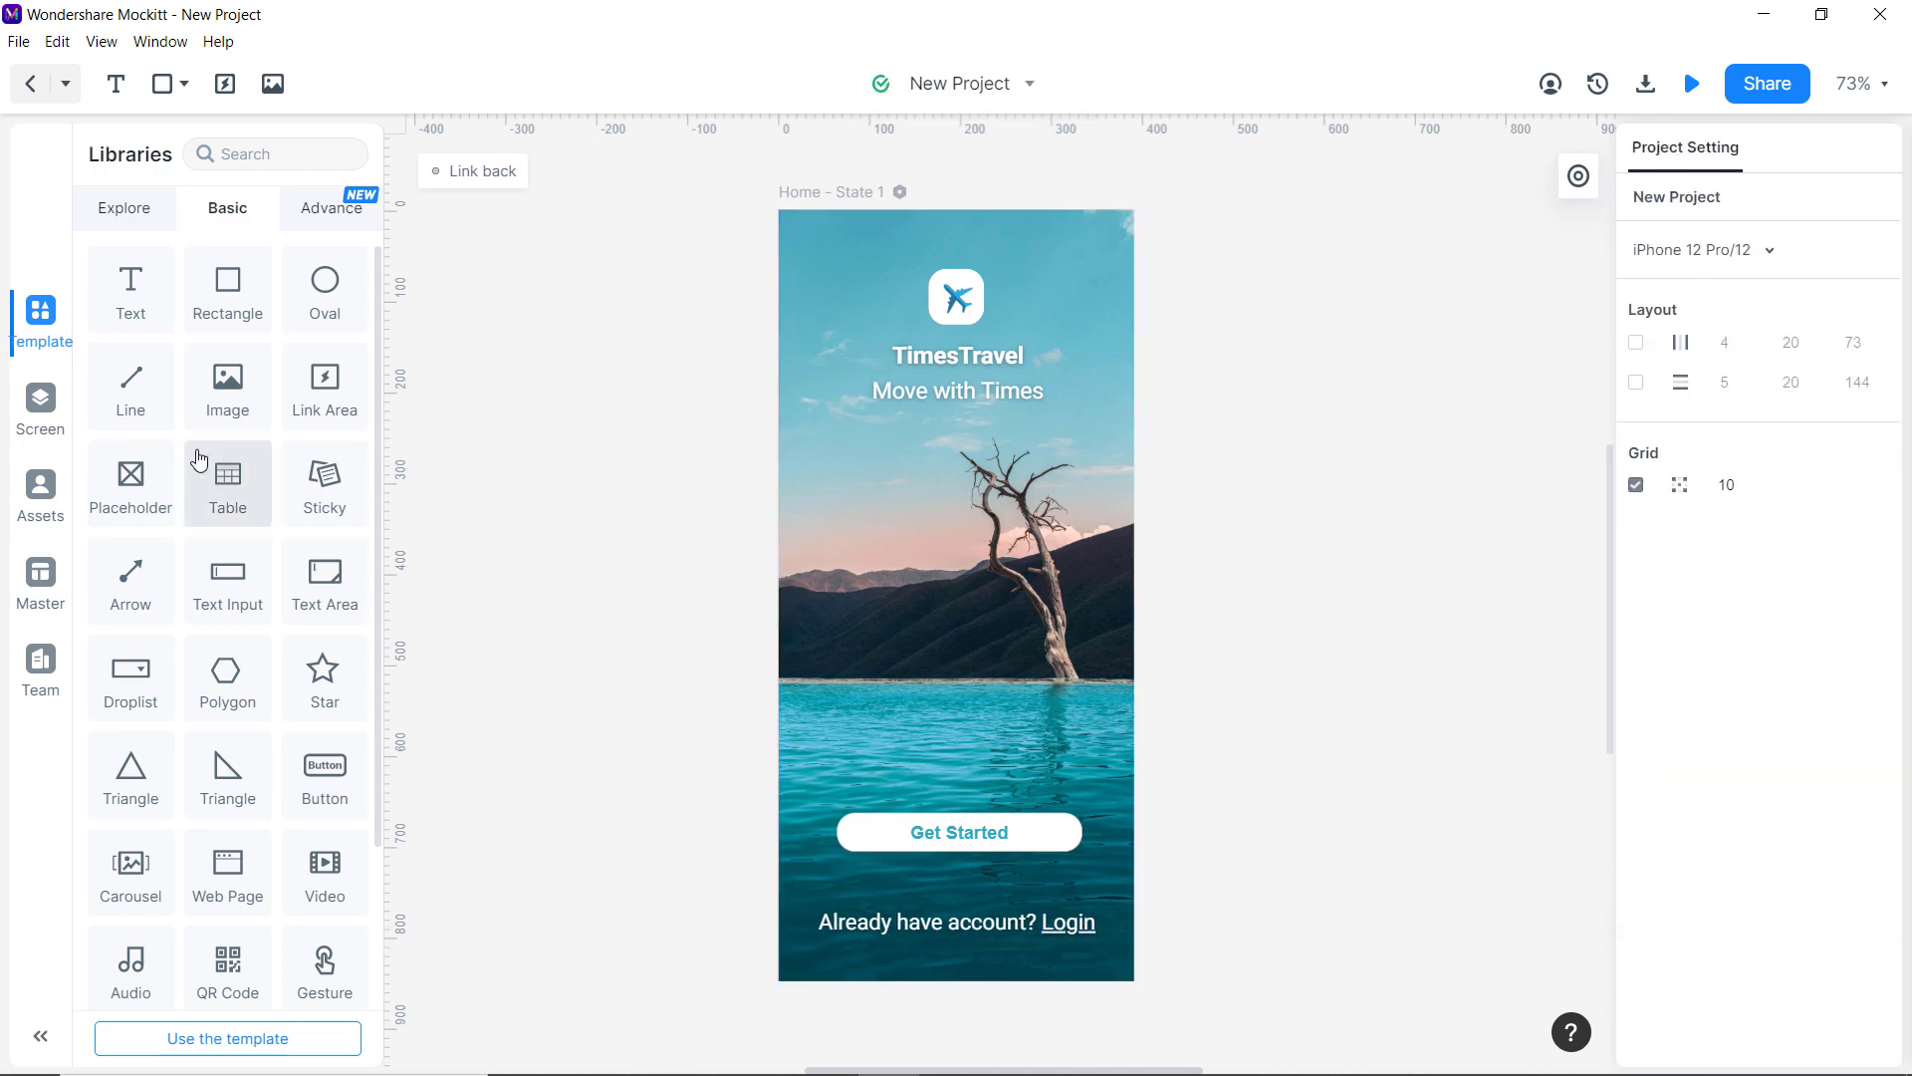
Add a new screen to the project and name it Onboarding.
{"action": "left_click", "coordinate": [39, 409]}
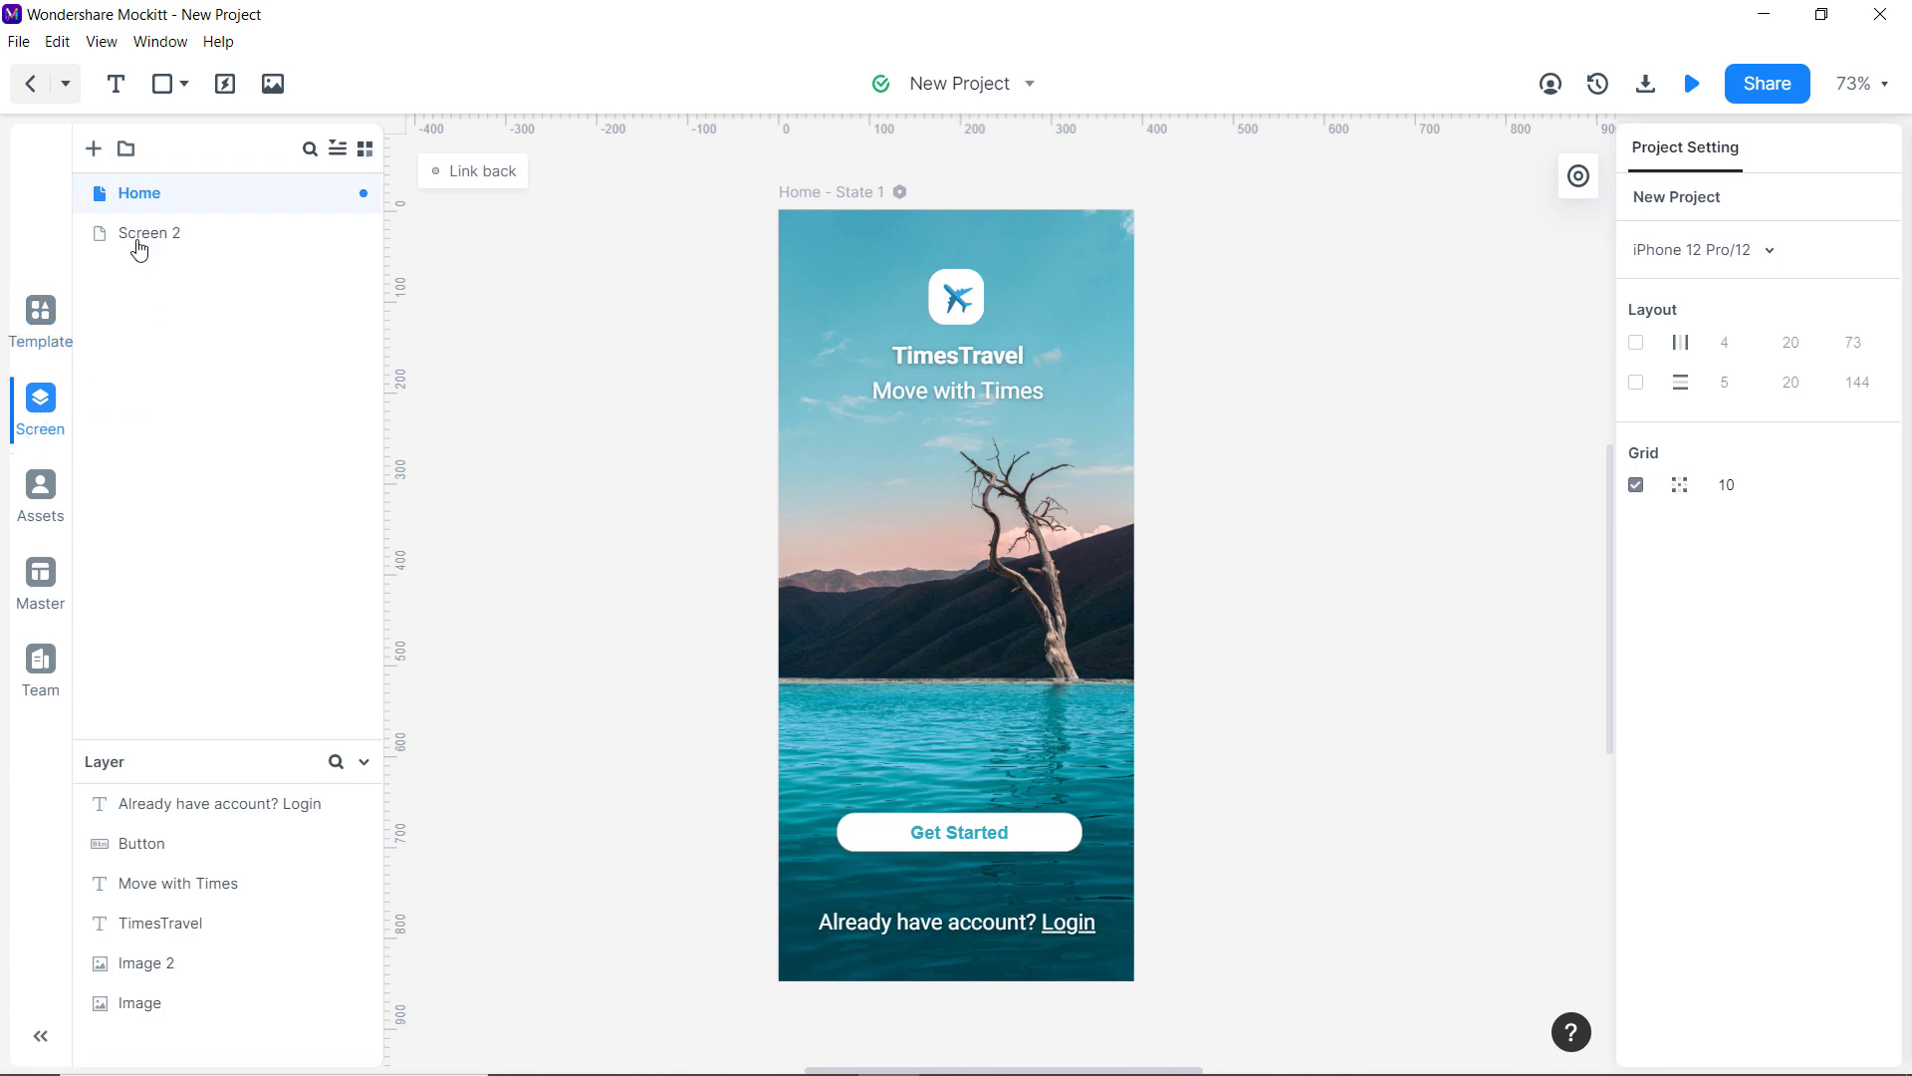
{"action": "left_click", "coordinate": [95, 149]}
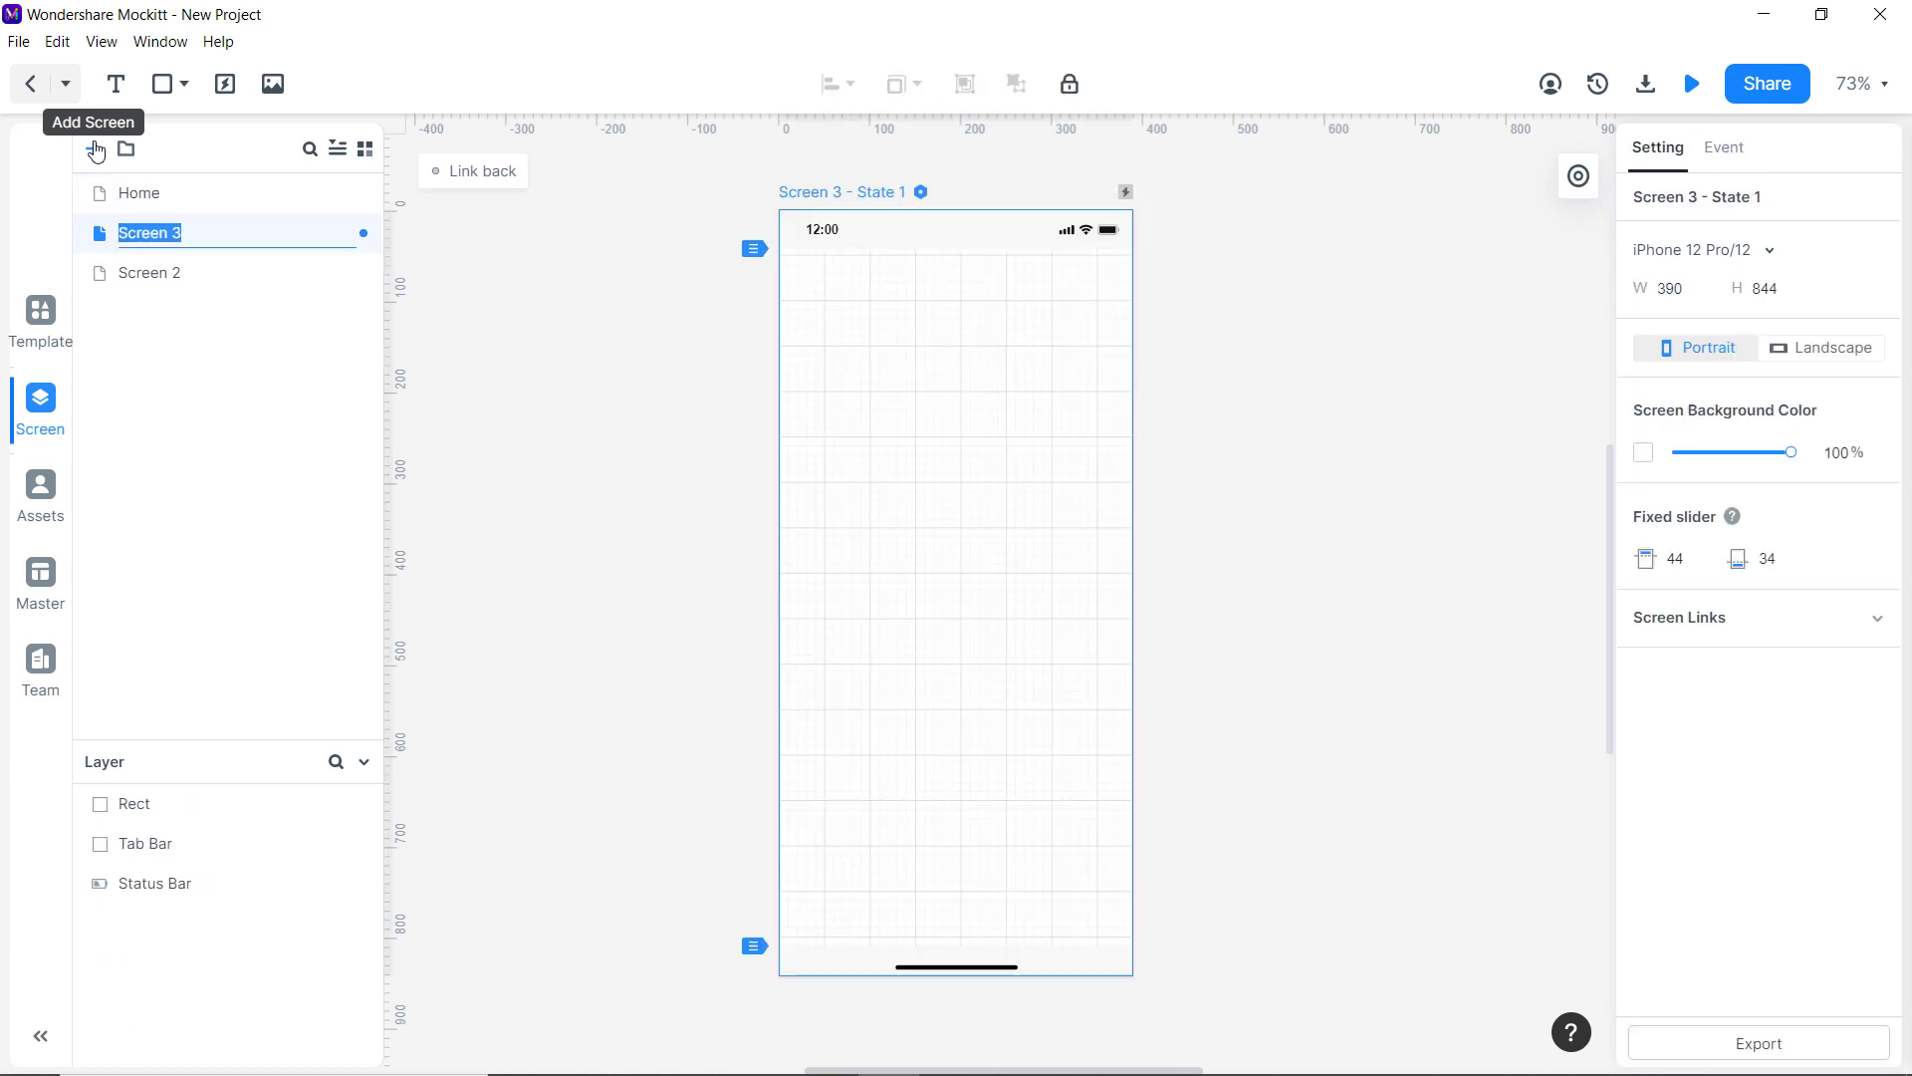
{"action": "type", "text": "Onboarding"}
{"action": "key", "text": "Return"}
Delete the default status bar, tab bar and rectangle from the Onboarding screen.
{"action": "left_click", "coordinate": [874, 246]}
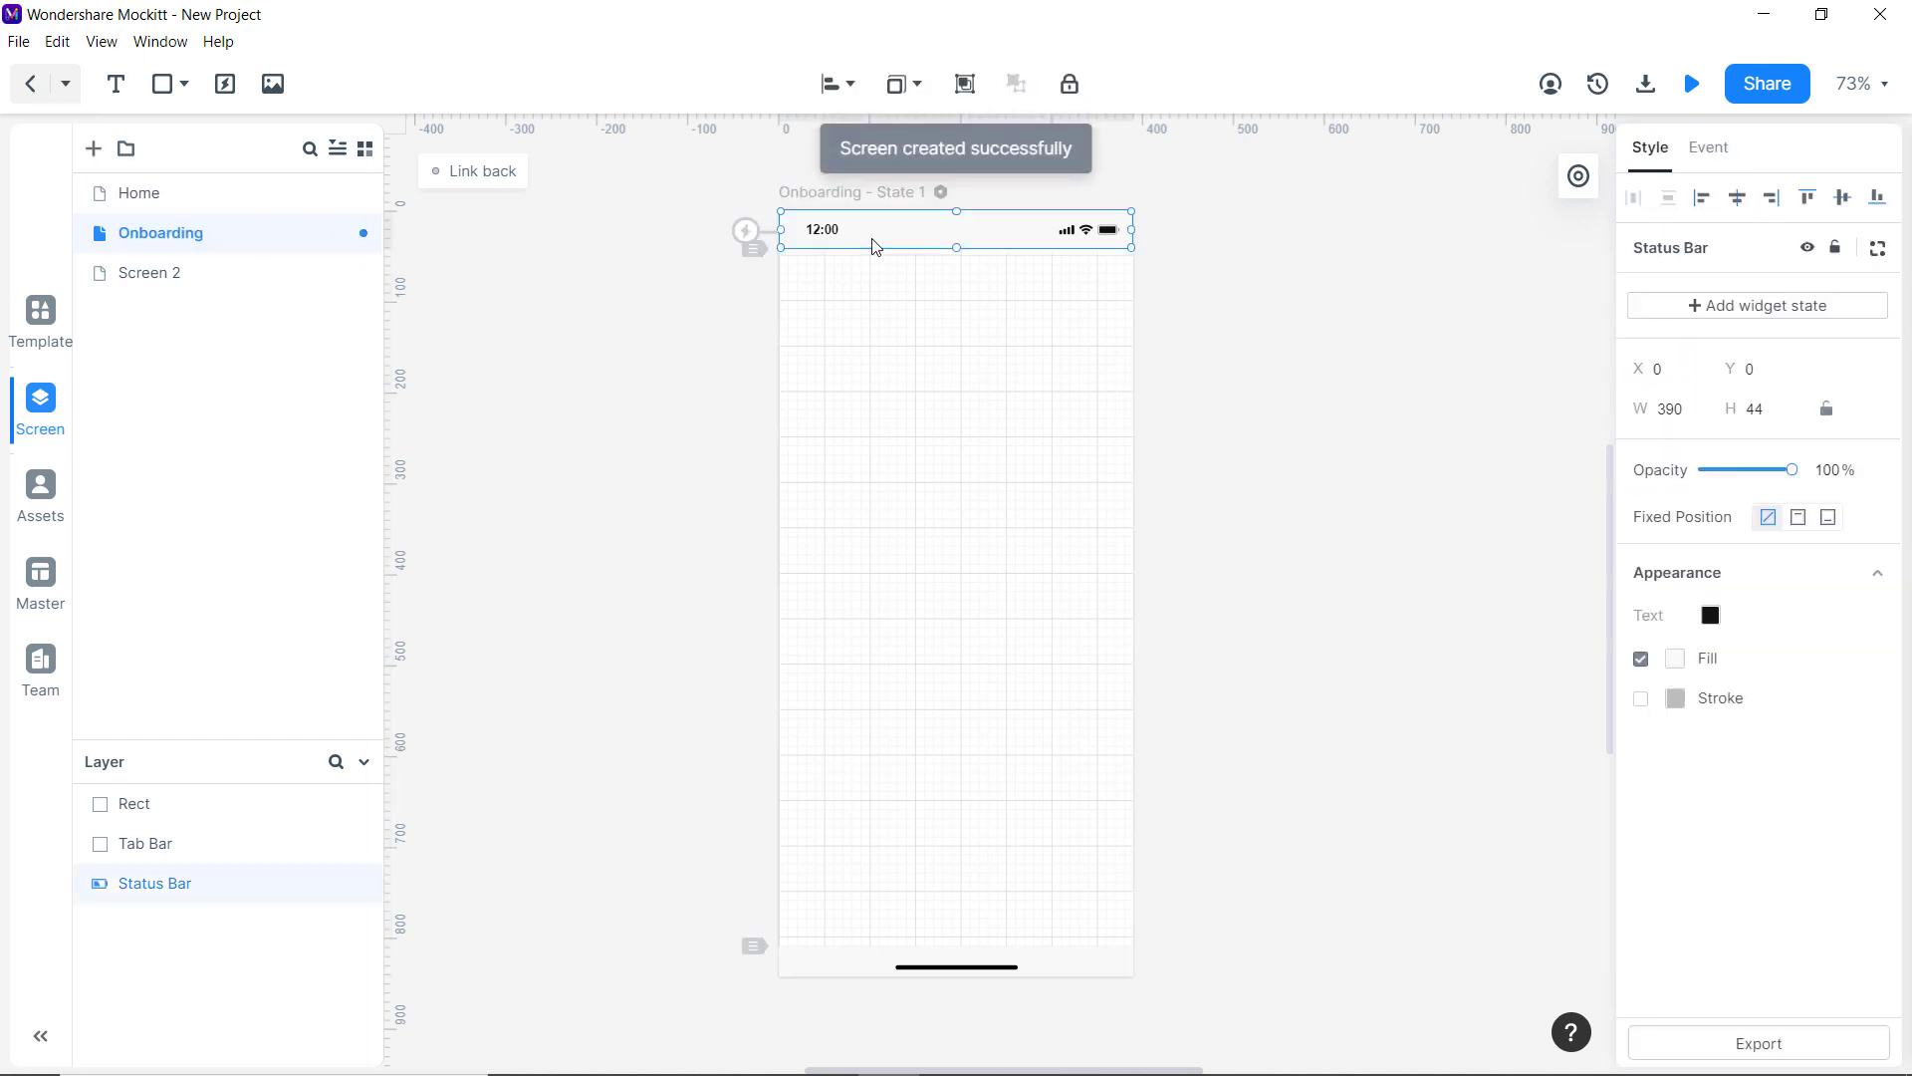
{"action": "key", "text": "Delete"}
{"action": "left_click", "coordinate": [1011, 968]}
{"action": "key", "text": "Delete"}
{"action": "left_click", "coordinate": [1011, 968]}
{"action": "key", "text": "Delete"}
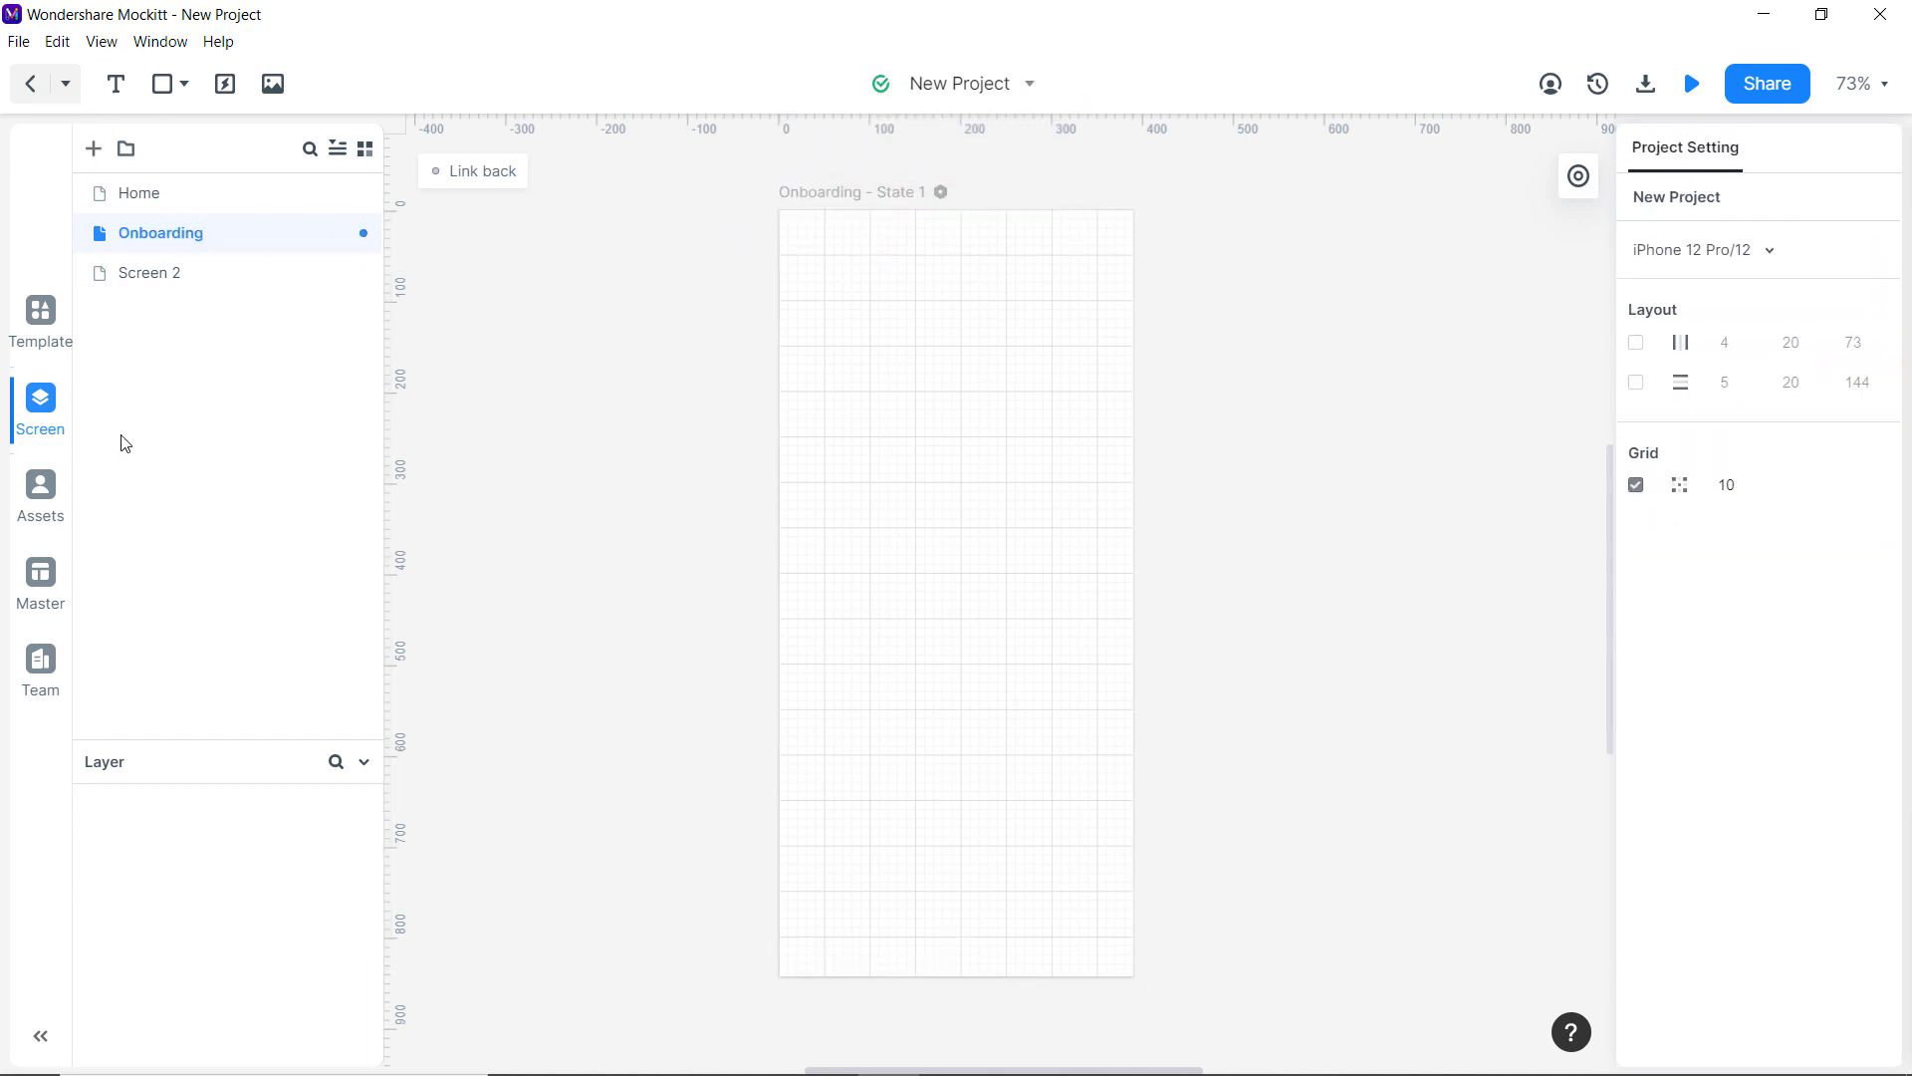
Drag a Carousel from the Basic templates onto the top of the Onboarding screen.
{"action": "left_click", "coordinate": [37, 330]}
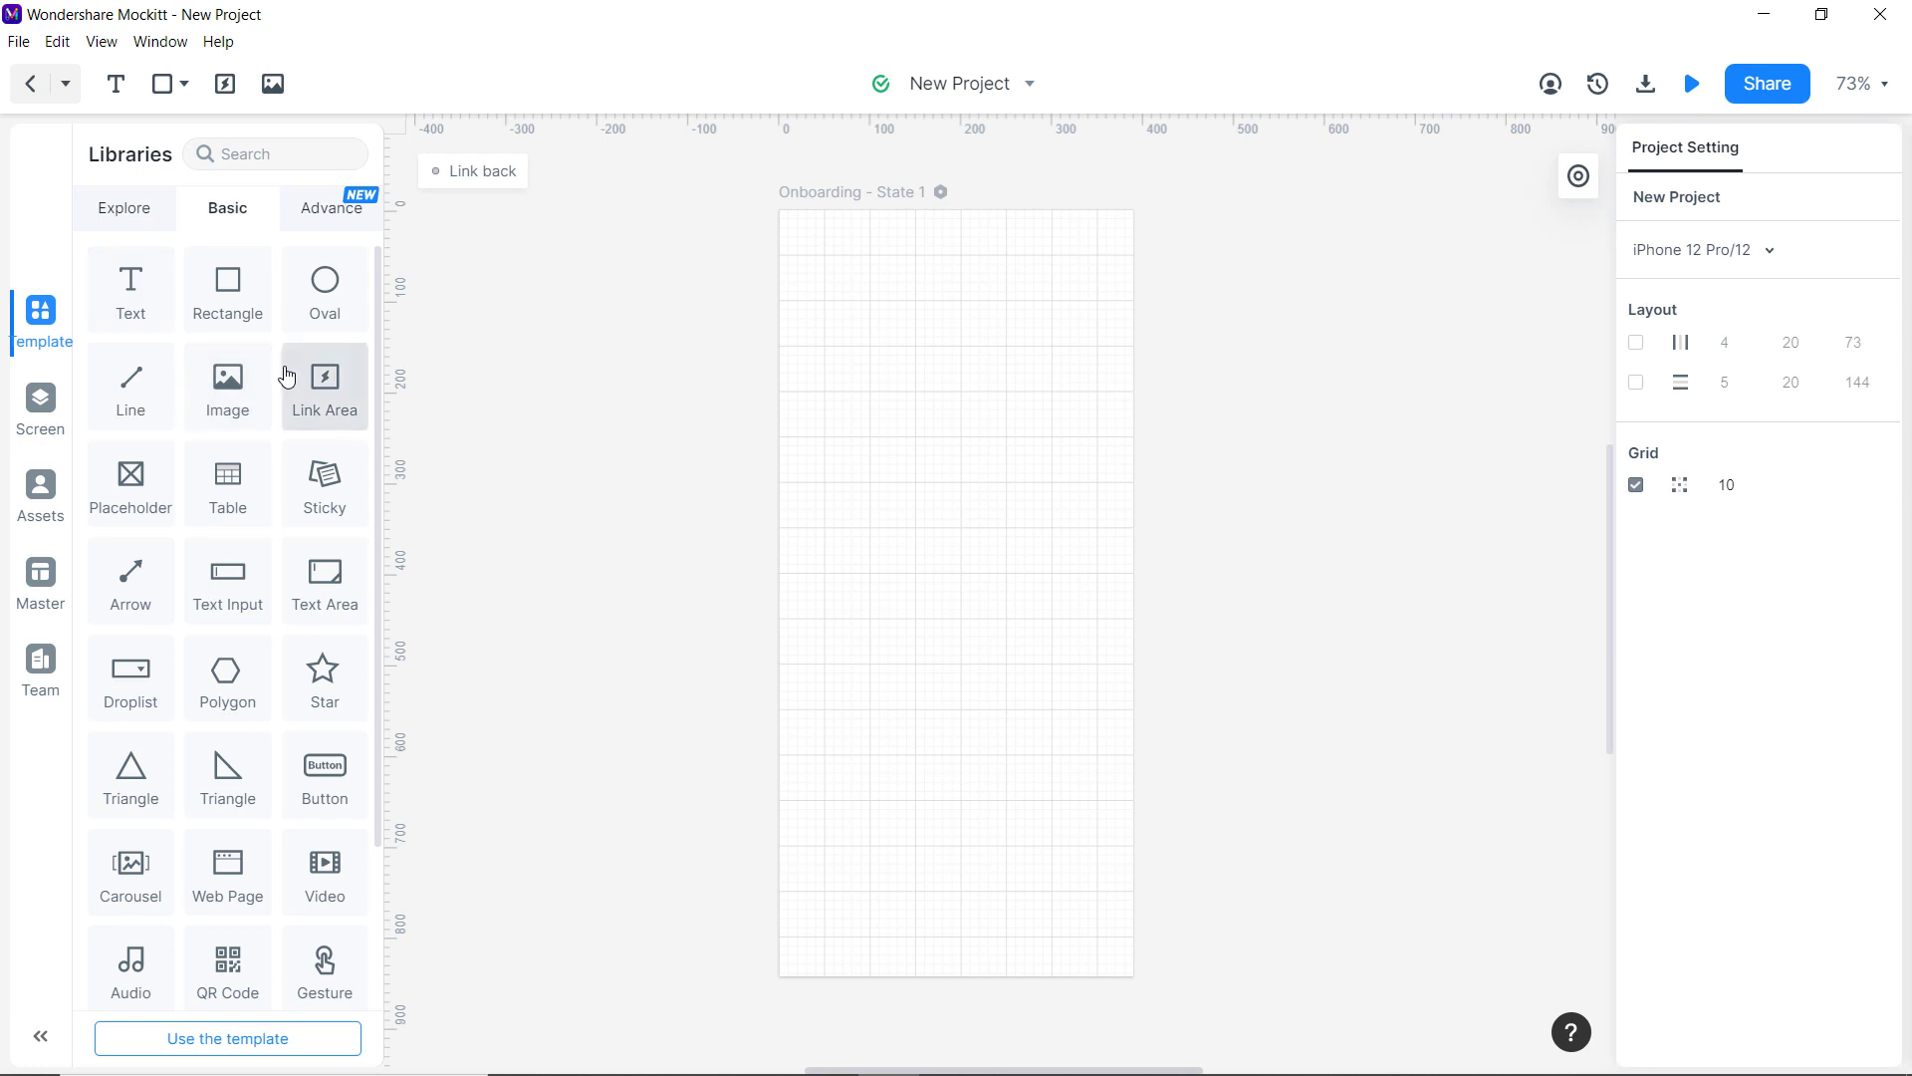
{"action": "scroll", "coordinate": [299, 428], "scroll_direction": "down", "scroll_amount": 2}
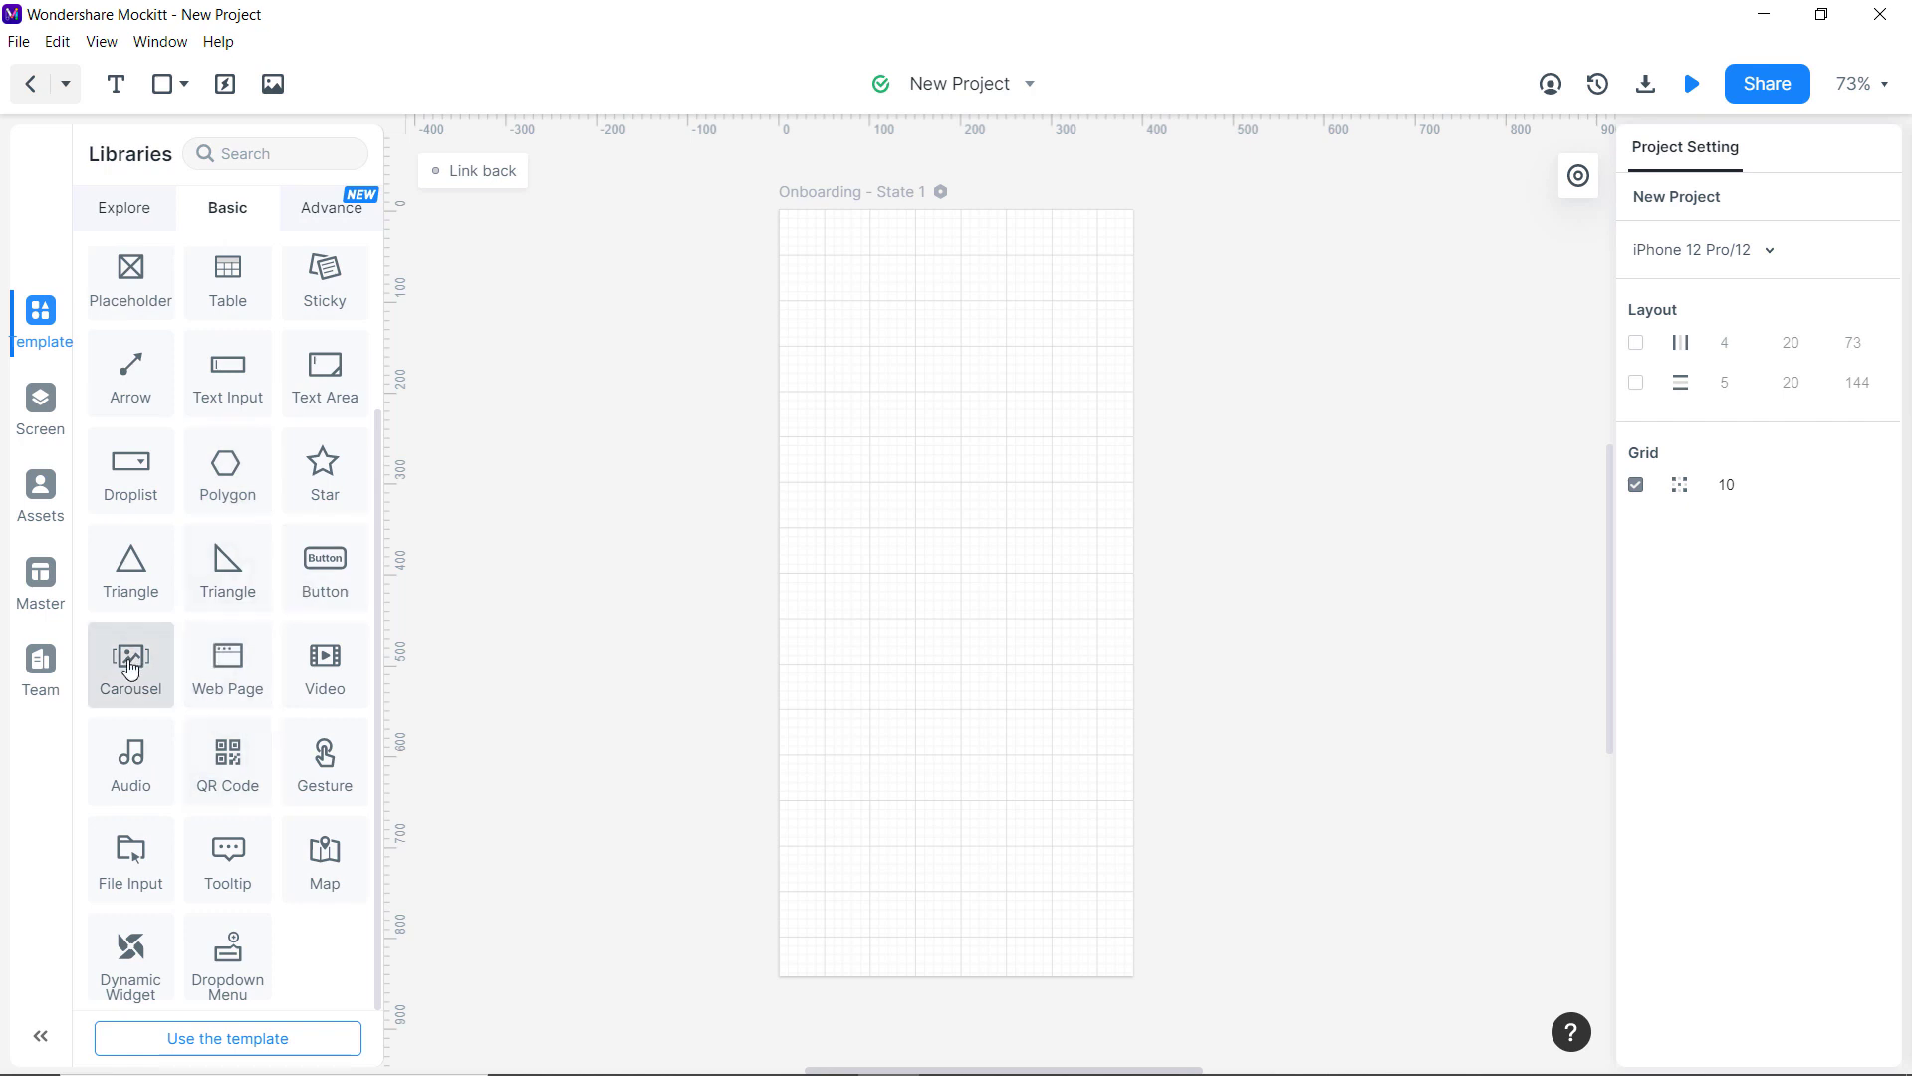
{"action": "left_click_drag", "start_coordinate": [130, 660], "coordinate": [955, 350]}
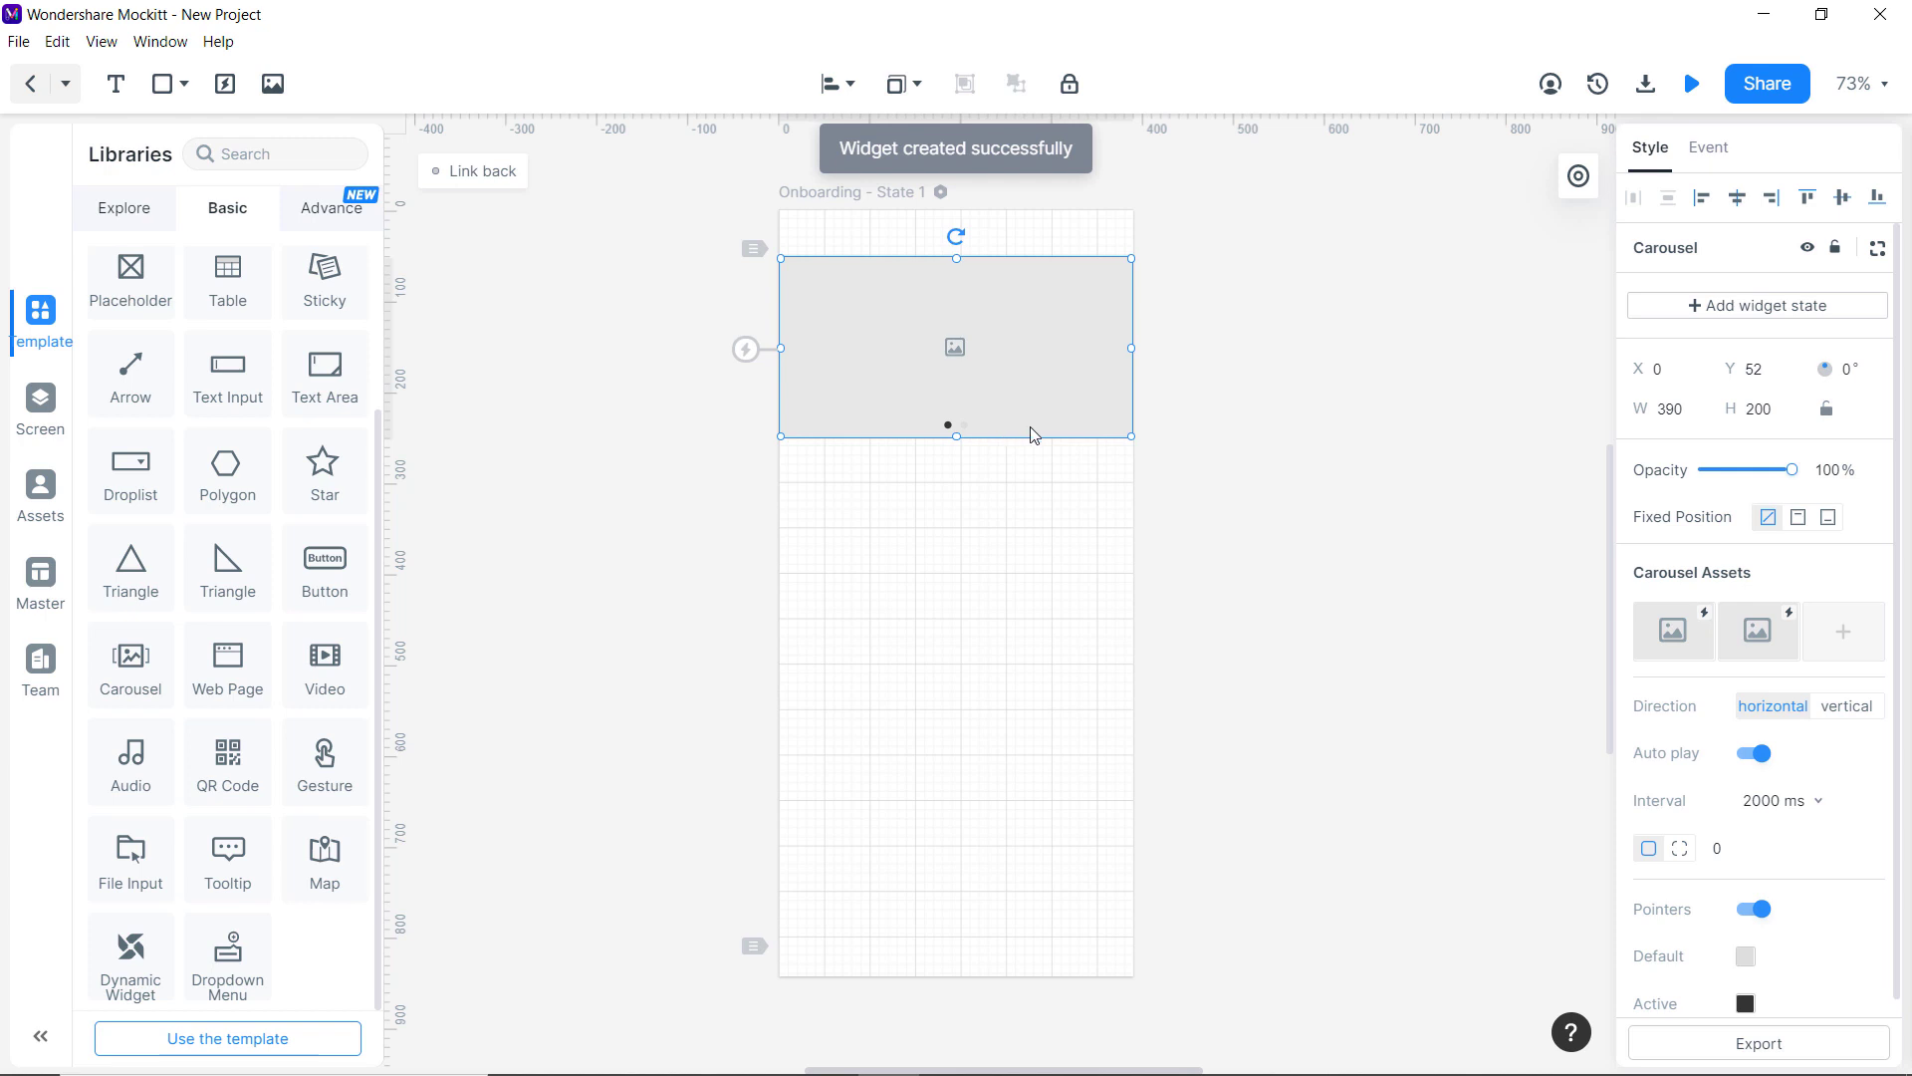
Upload the desert photo and the travel (1) photo as the two carousel slides.
{"action": "left_click", "coordinate": [1694, 655]}
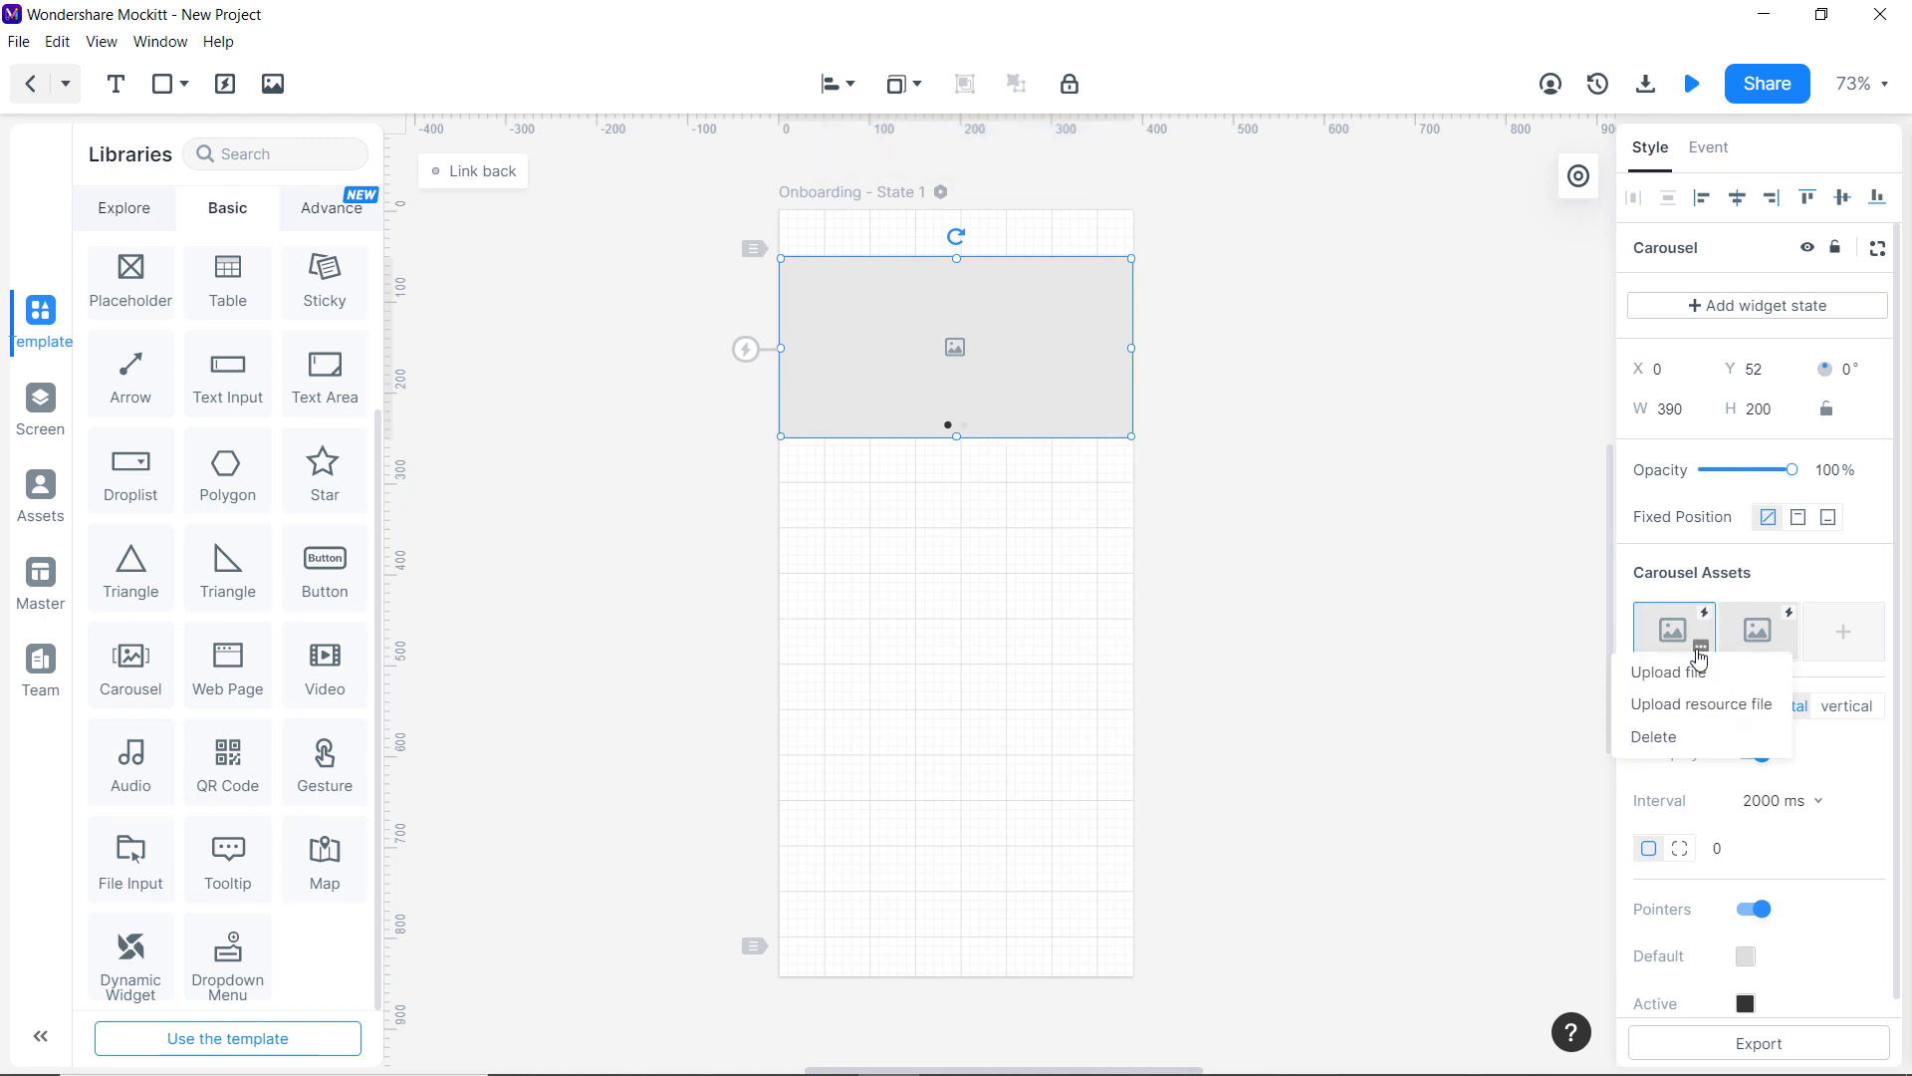
{"action": "left_click", "coordinate": [1696, 670]}
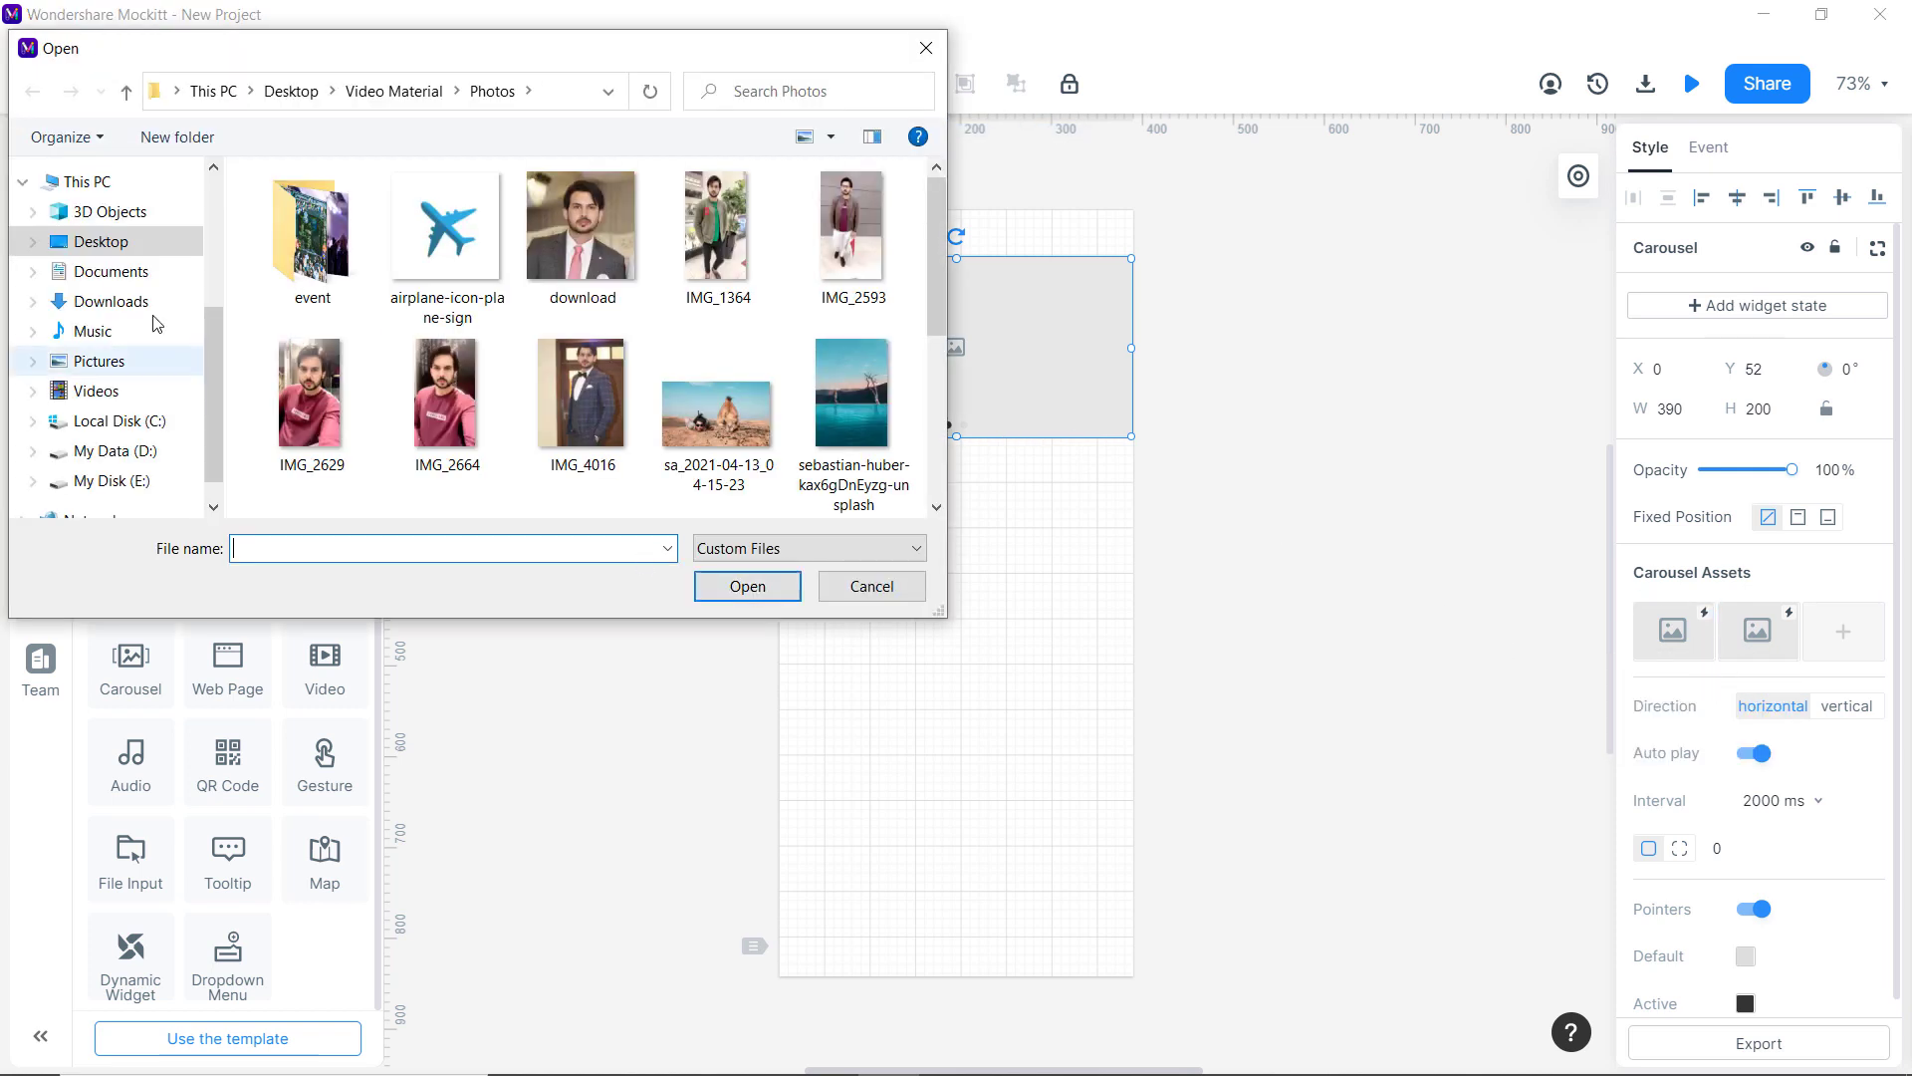
{"action": "scroll", "coordinate": [679, 402], "scroll_direction": "down", "scroll_amount": 3}
{"action": "double_click", "coordinate": [761, 472]}
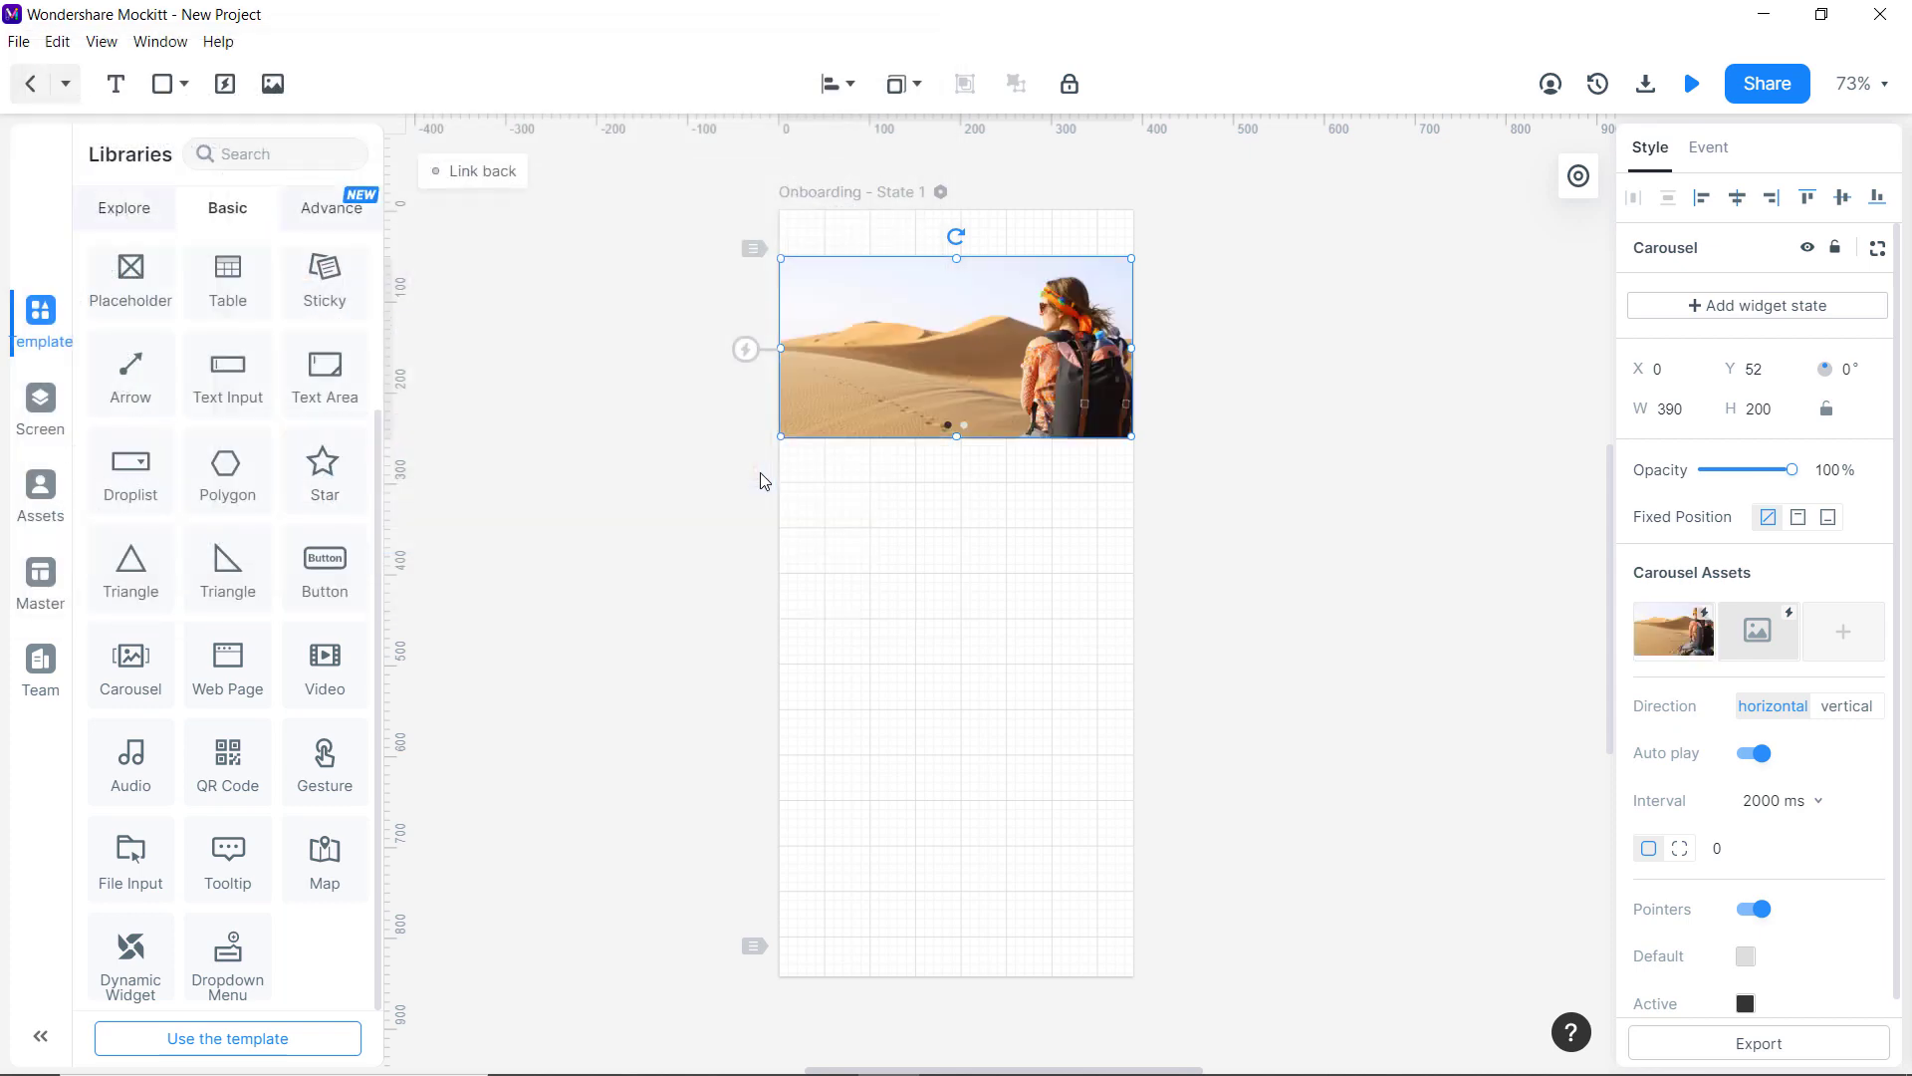
{"action": "mouse_move", "coordinate": [1755, 637]}
{"action": "left_click", "coordinate": [1782, 642]}
{"action": "left_click", "coordinate": [1738, 671]}
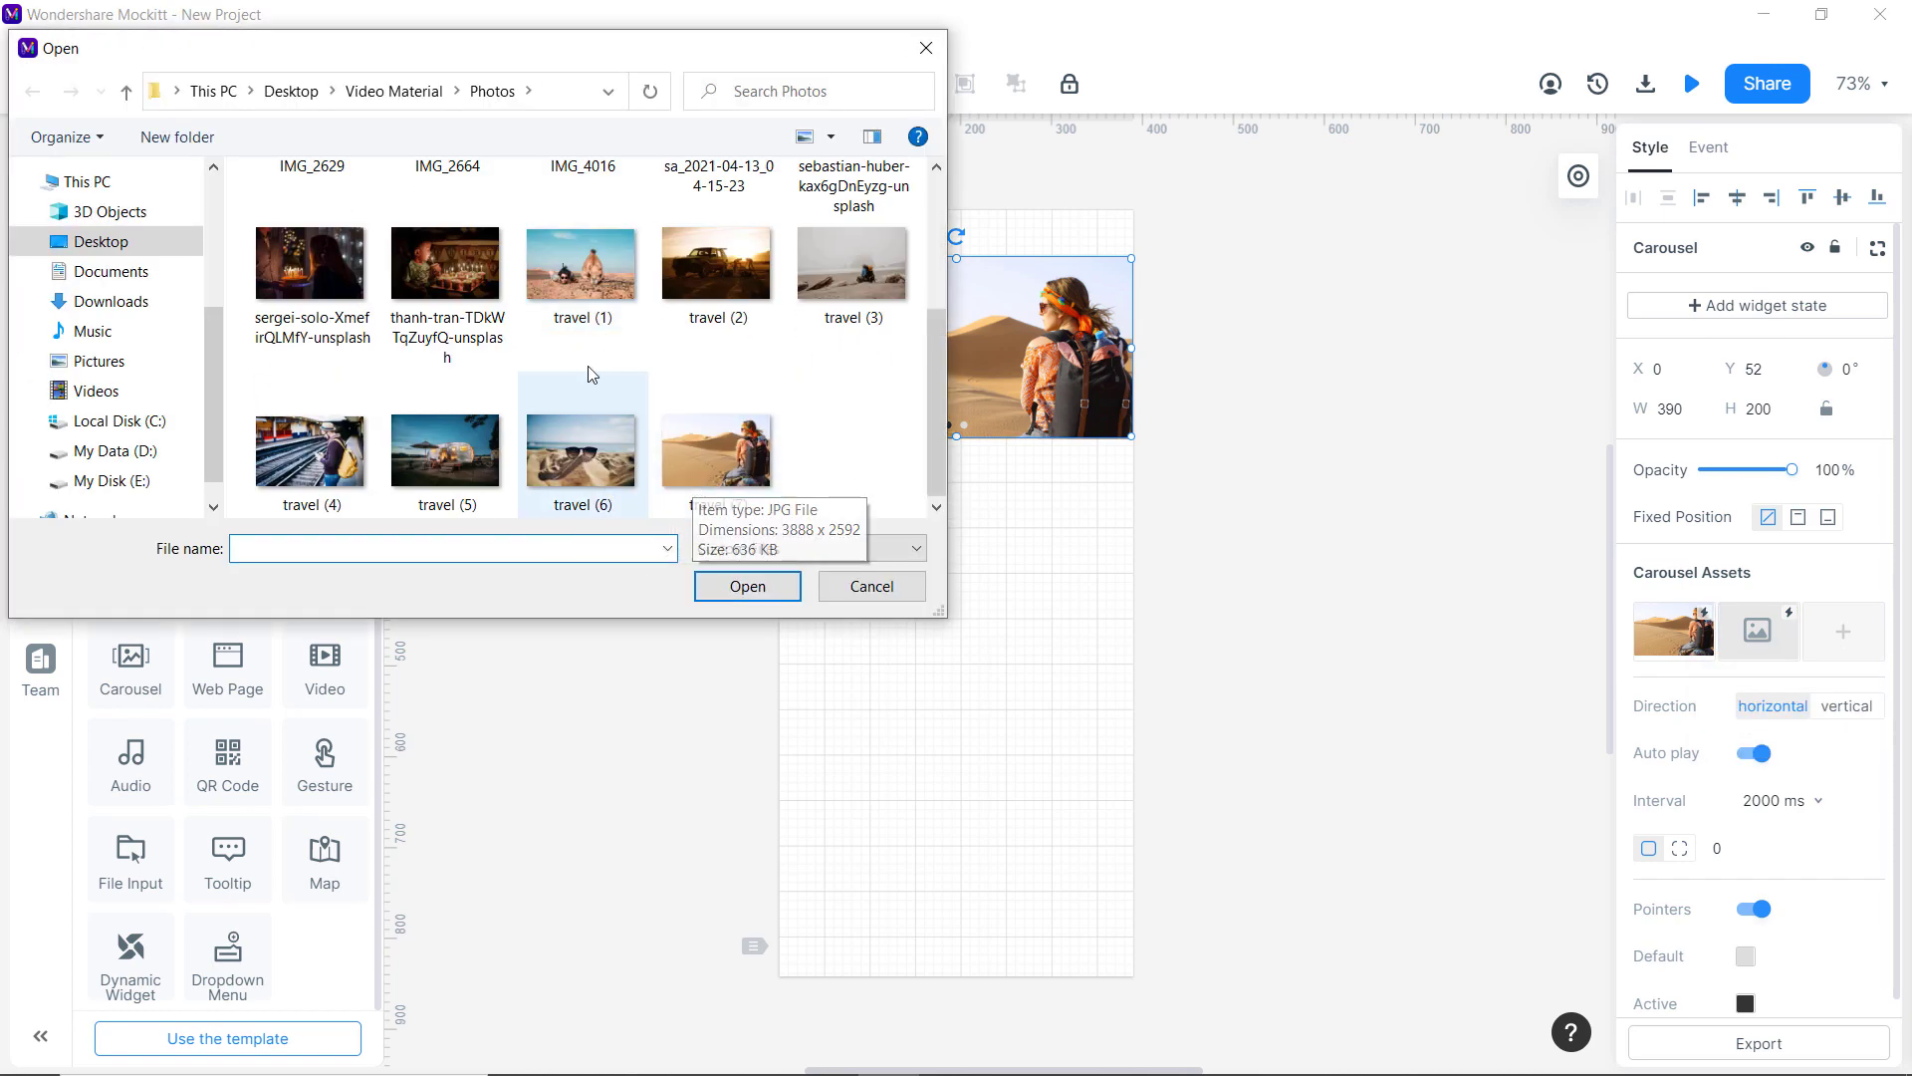
{"action": "left_click", "coordinate": [588, 307]}
{"action": "double_click", "coordinate": [588, 308]}
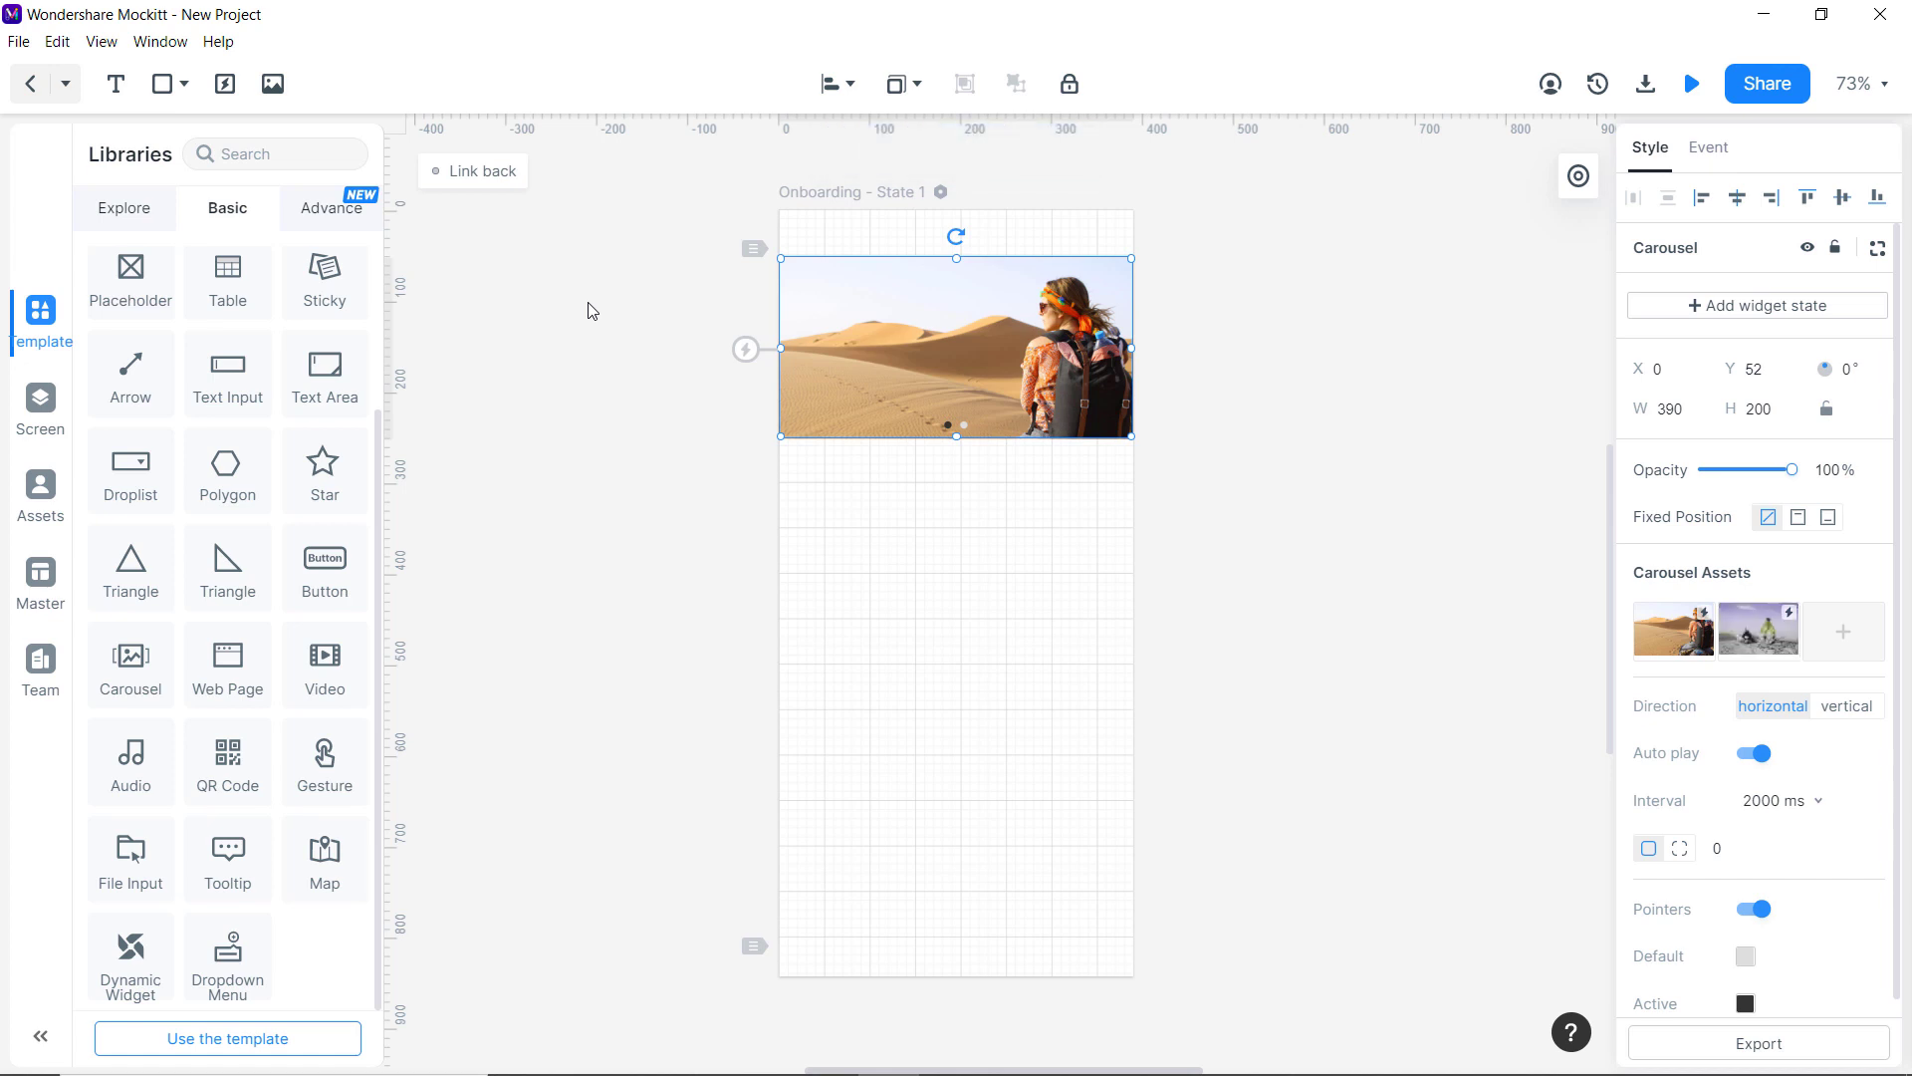
Stretch the carousel to 232 tall and set its active dot colour to teal #2FABBF.
{"action": "left_click_drag", "start_coordinate": [953, 448], "coordinate": [953, 466]}
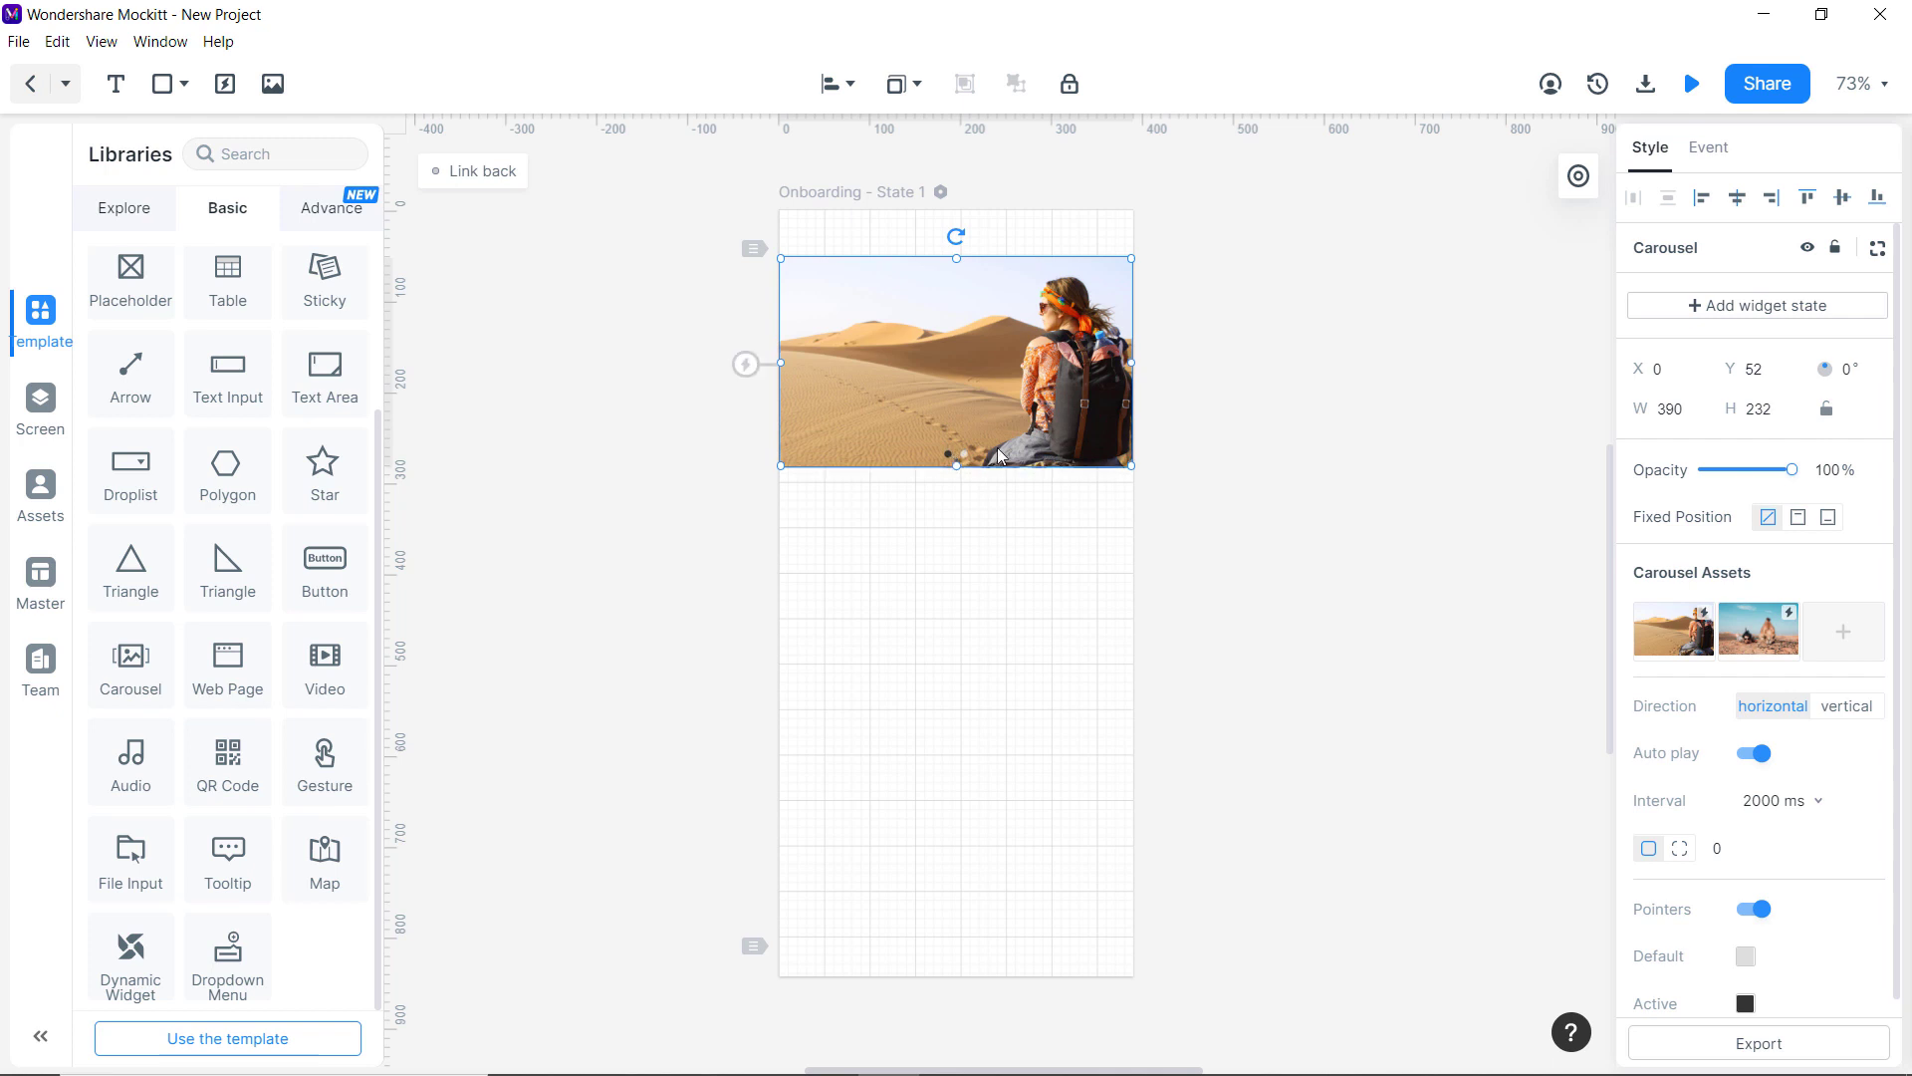
{"action": "scroll", "coordinate": [1743, 926], "scroll_direction": "down", "scroll_amount": 1}
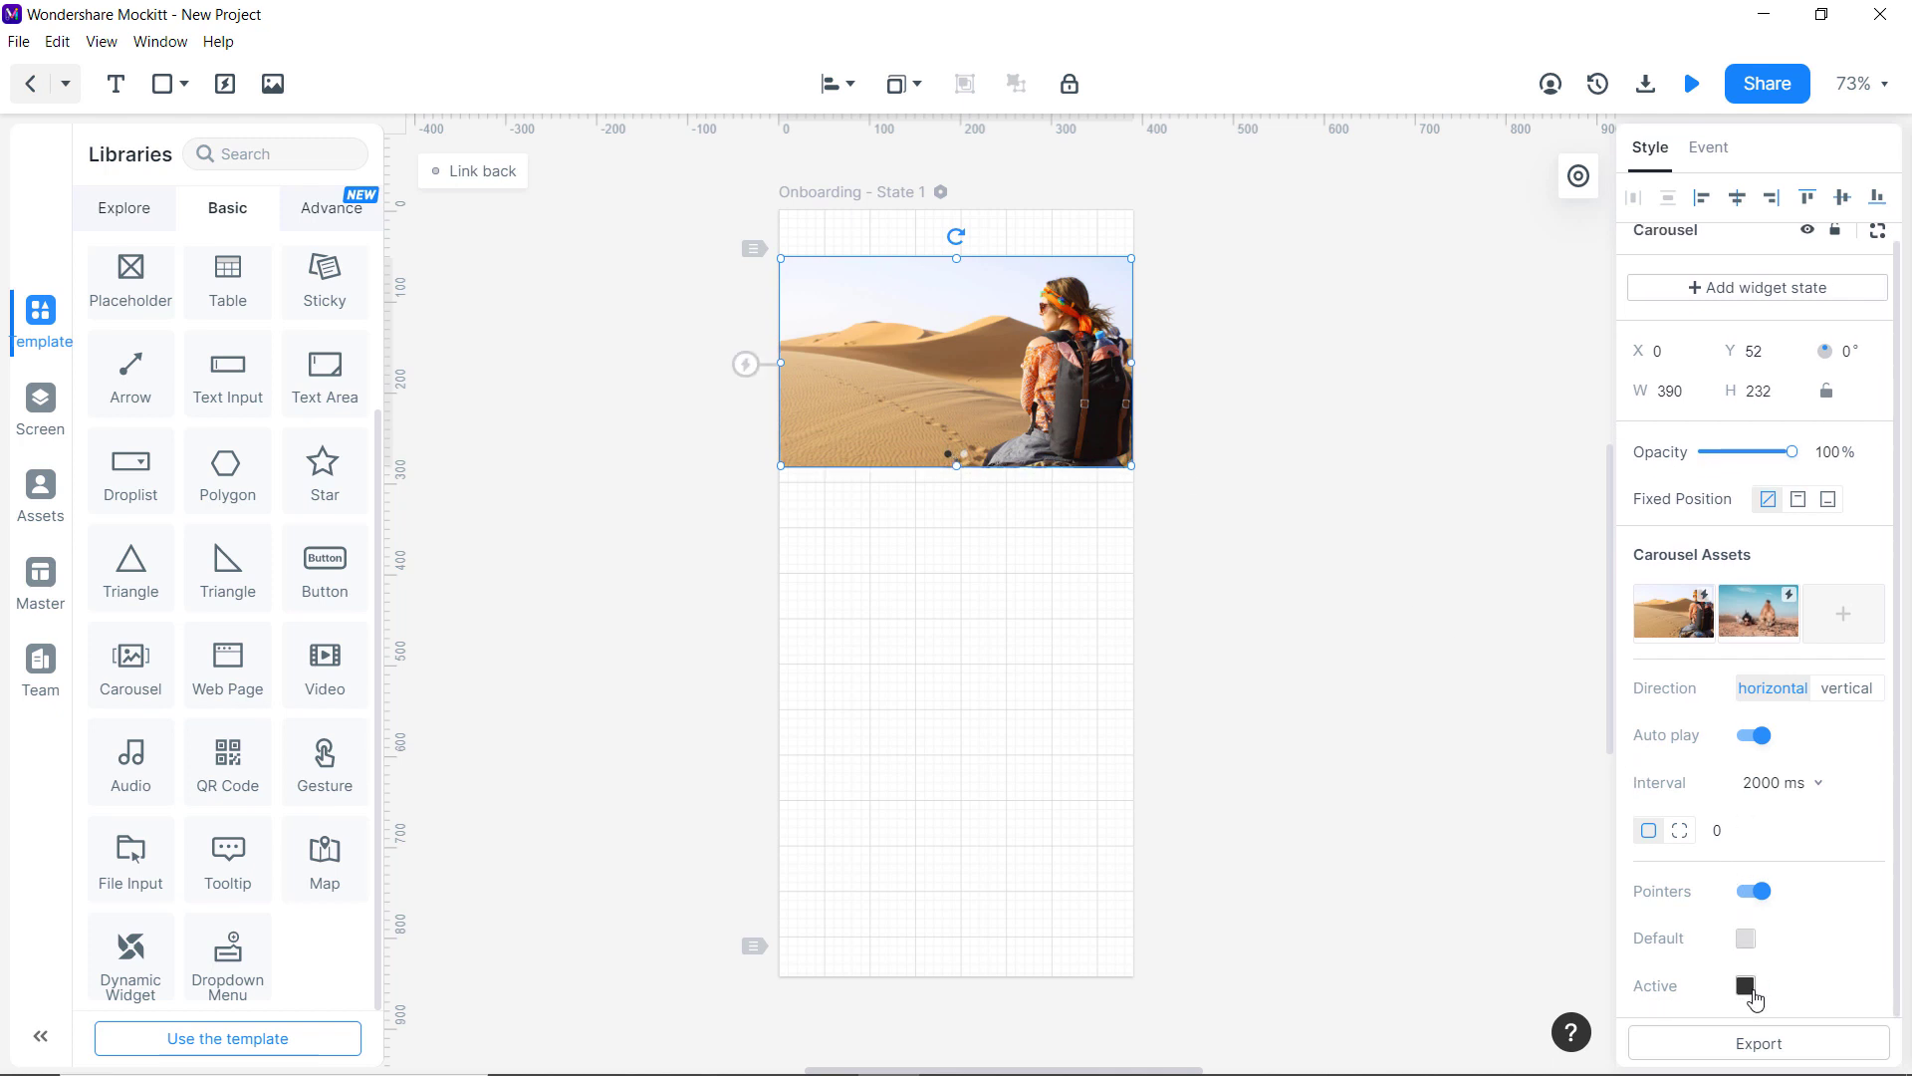
{"action": "left_click", "coordinate": [1745, 984]}
{"action": "left_click", "coordinate": [1425, 1018]}
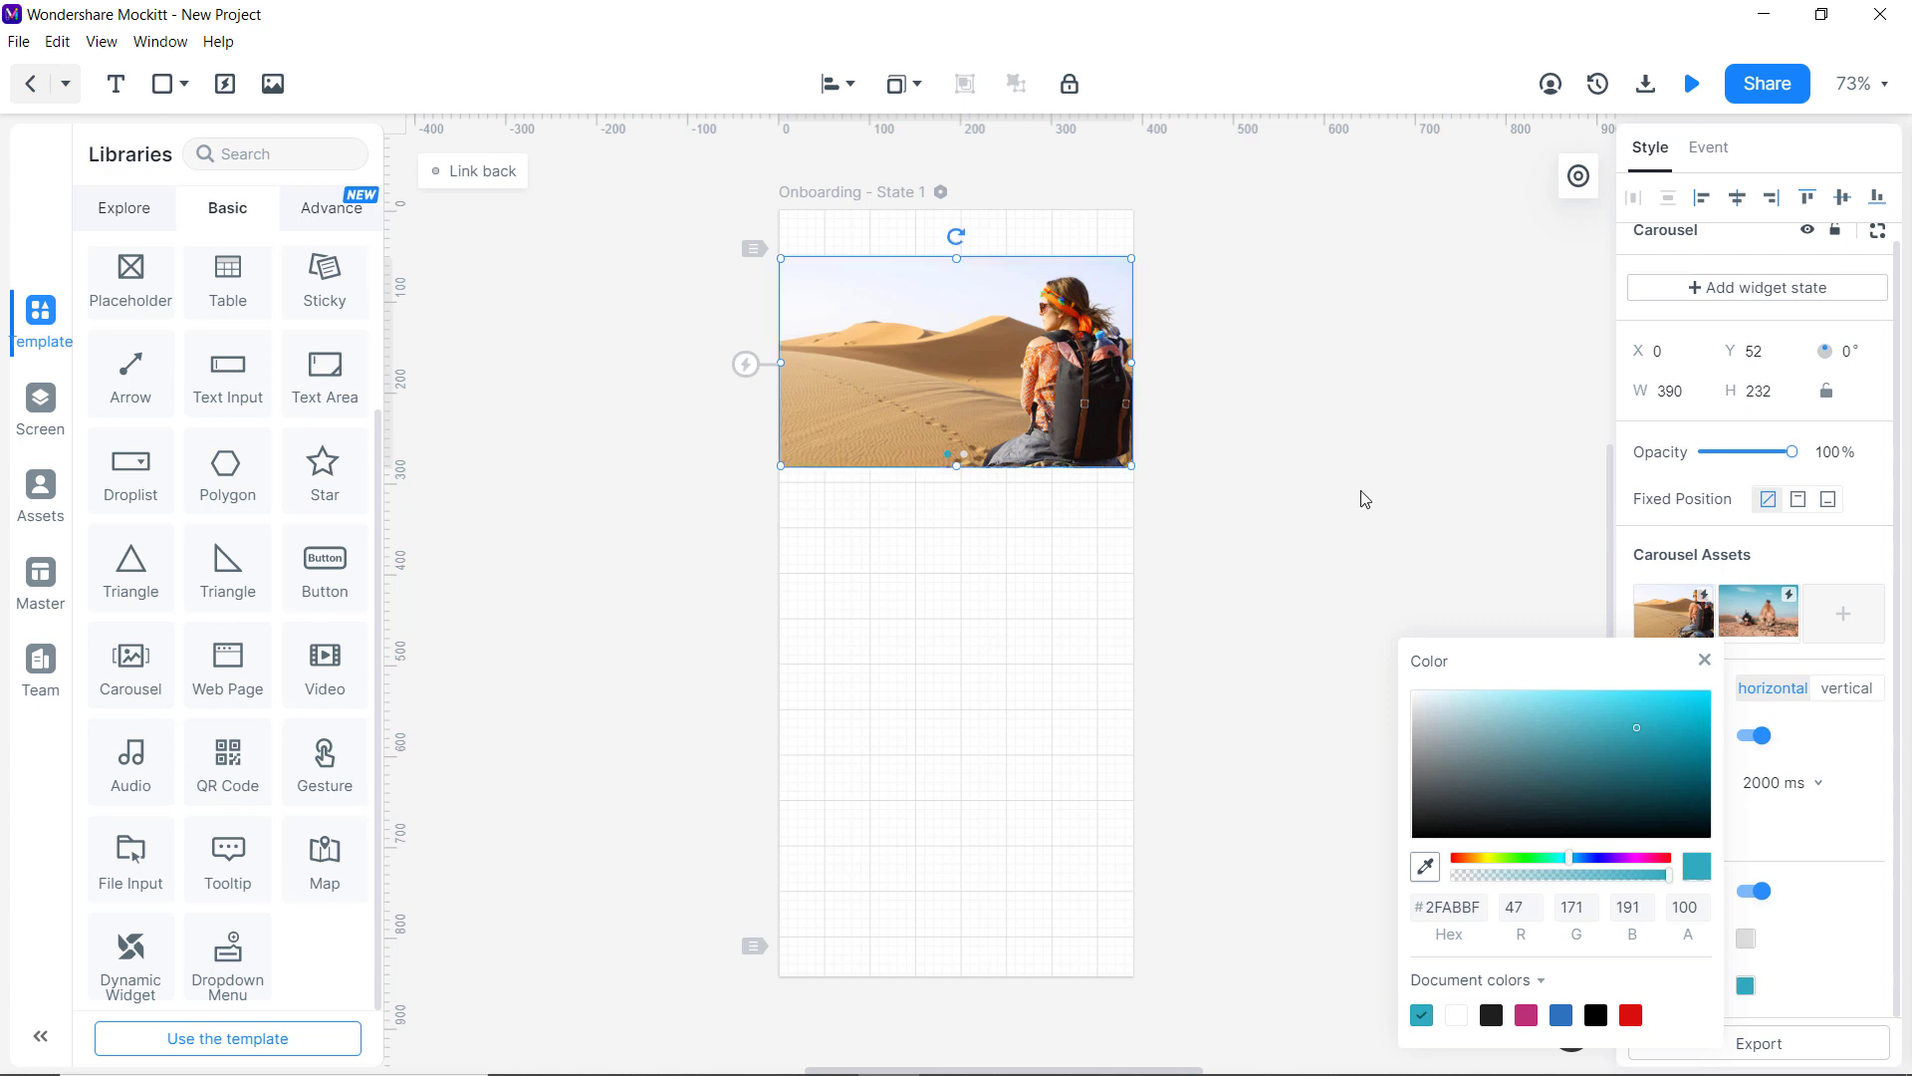
{"action": "left_click", "coordinate": [1492, 348]}
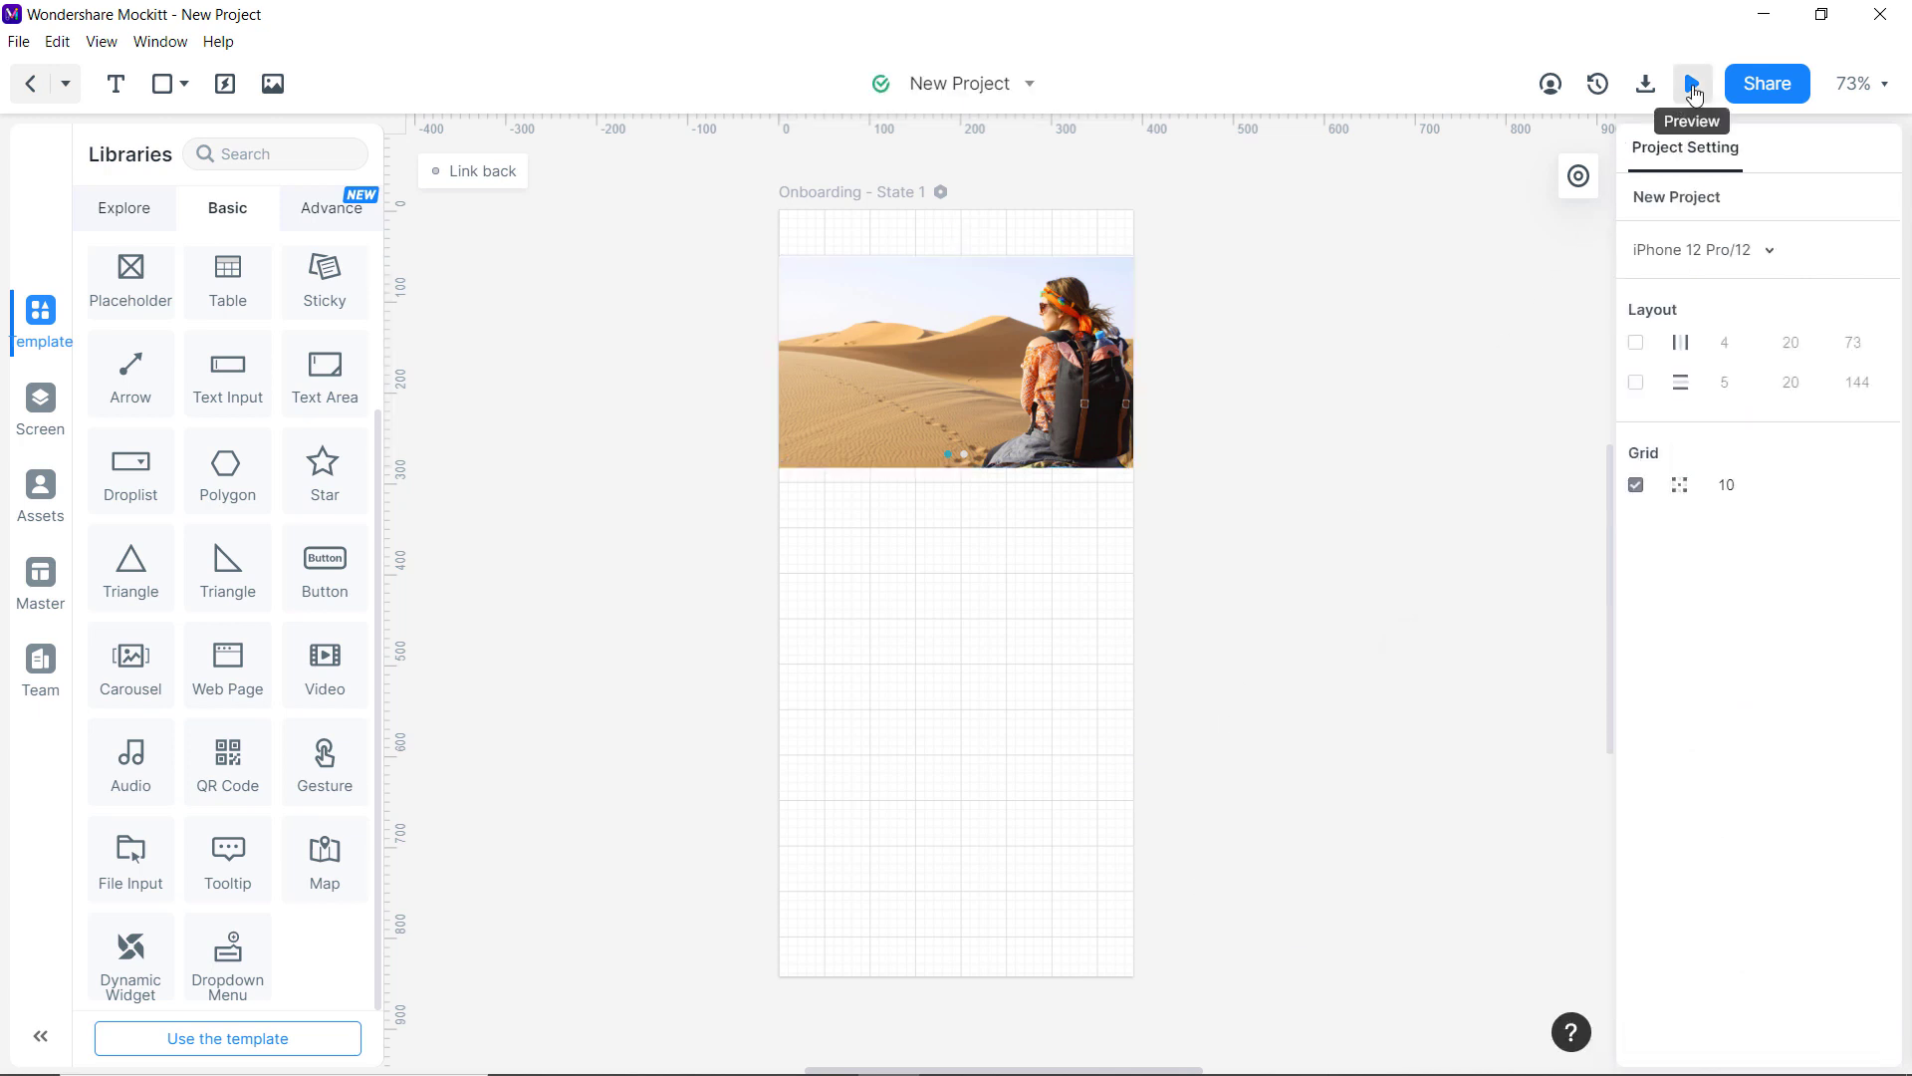
{"action": "left_click", "coordinate": [1691, 84]}
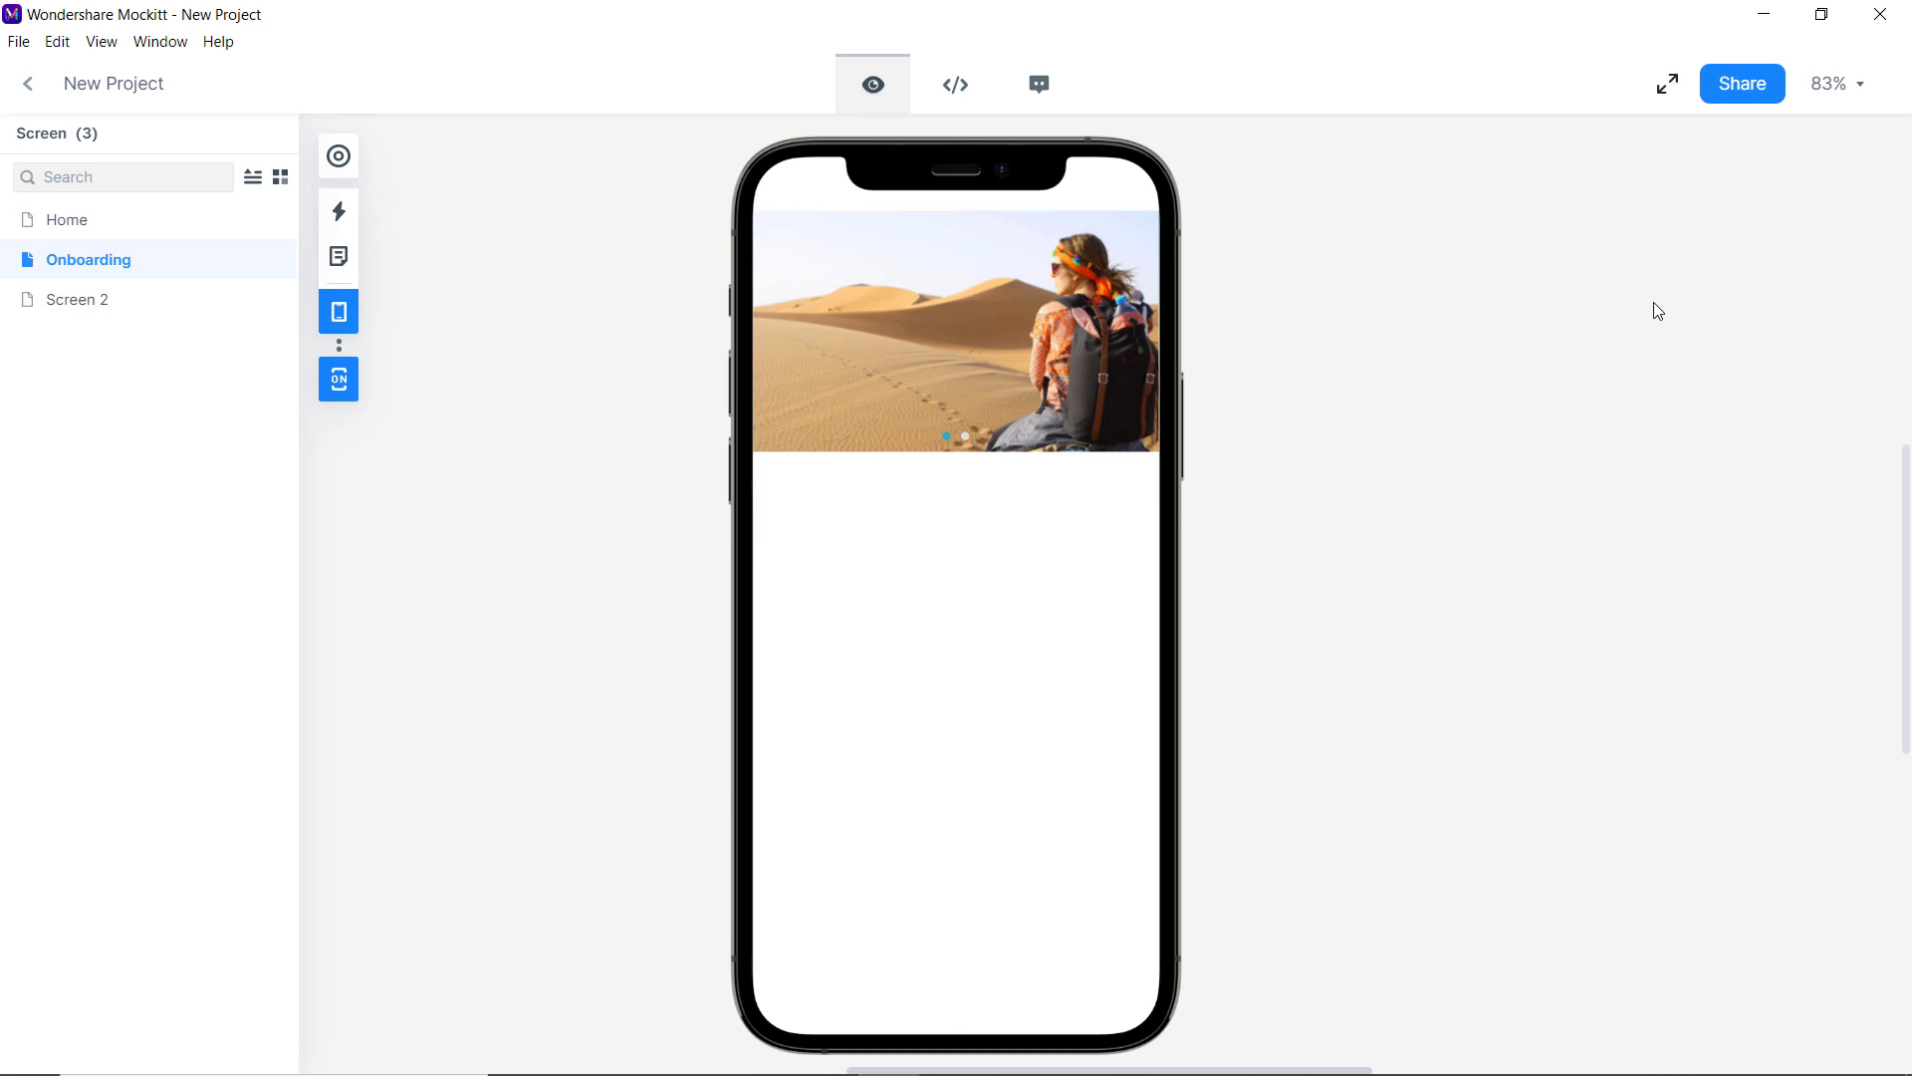
{"action": "left_click", "coordinate": [29, 91]}
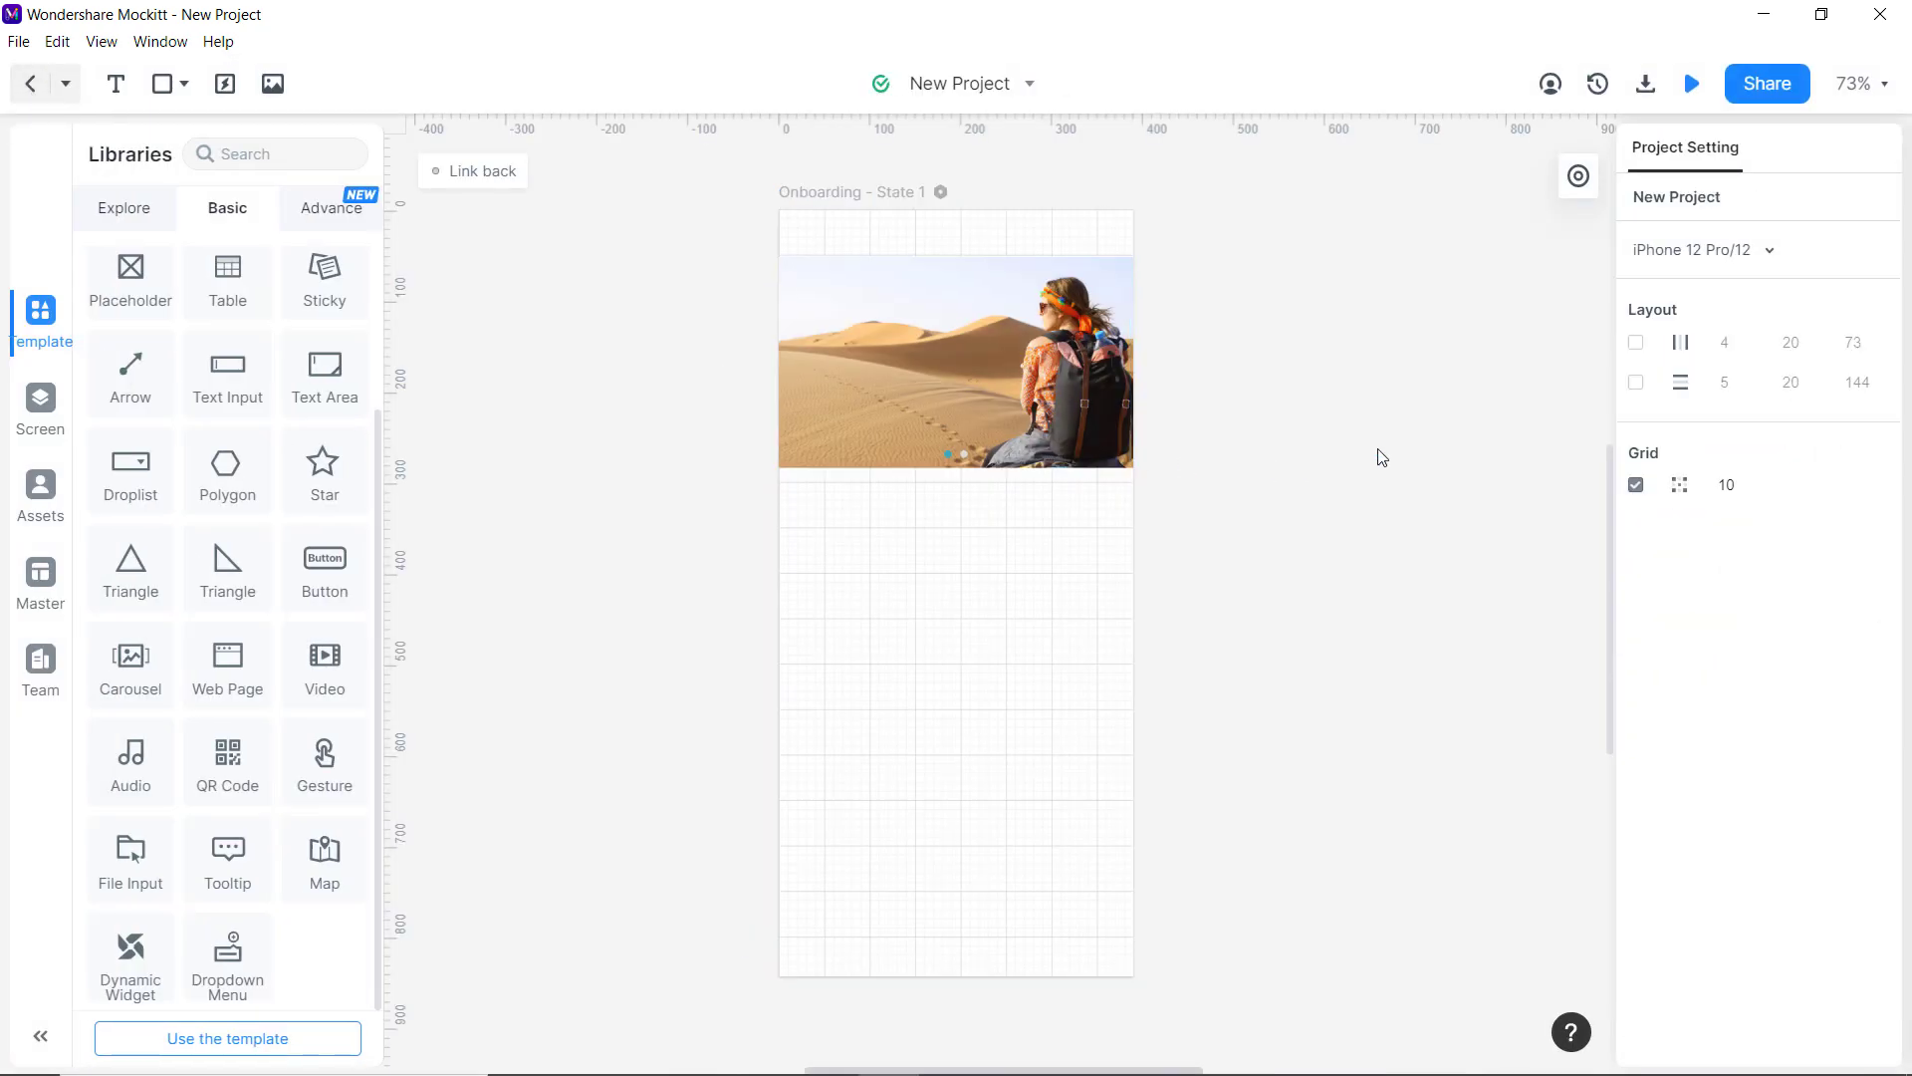
{"action": "left_click", "coordinate": [40, 403]}
{"action": "left_click", "coordinate": [39, 311]}
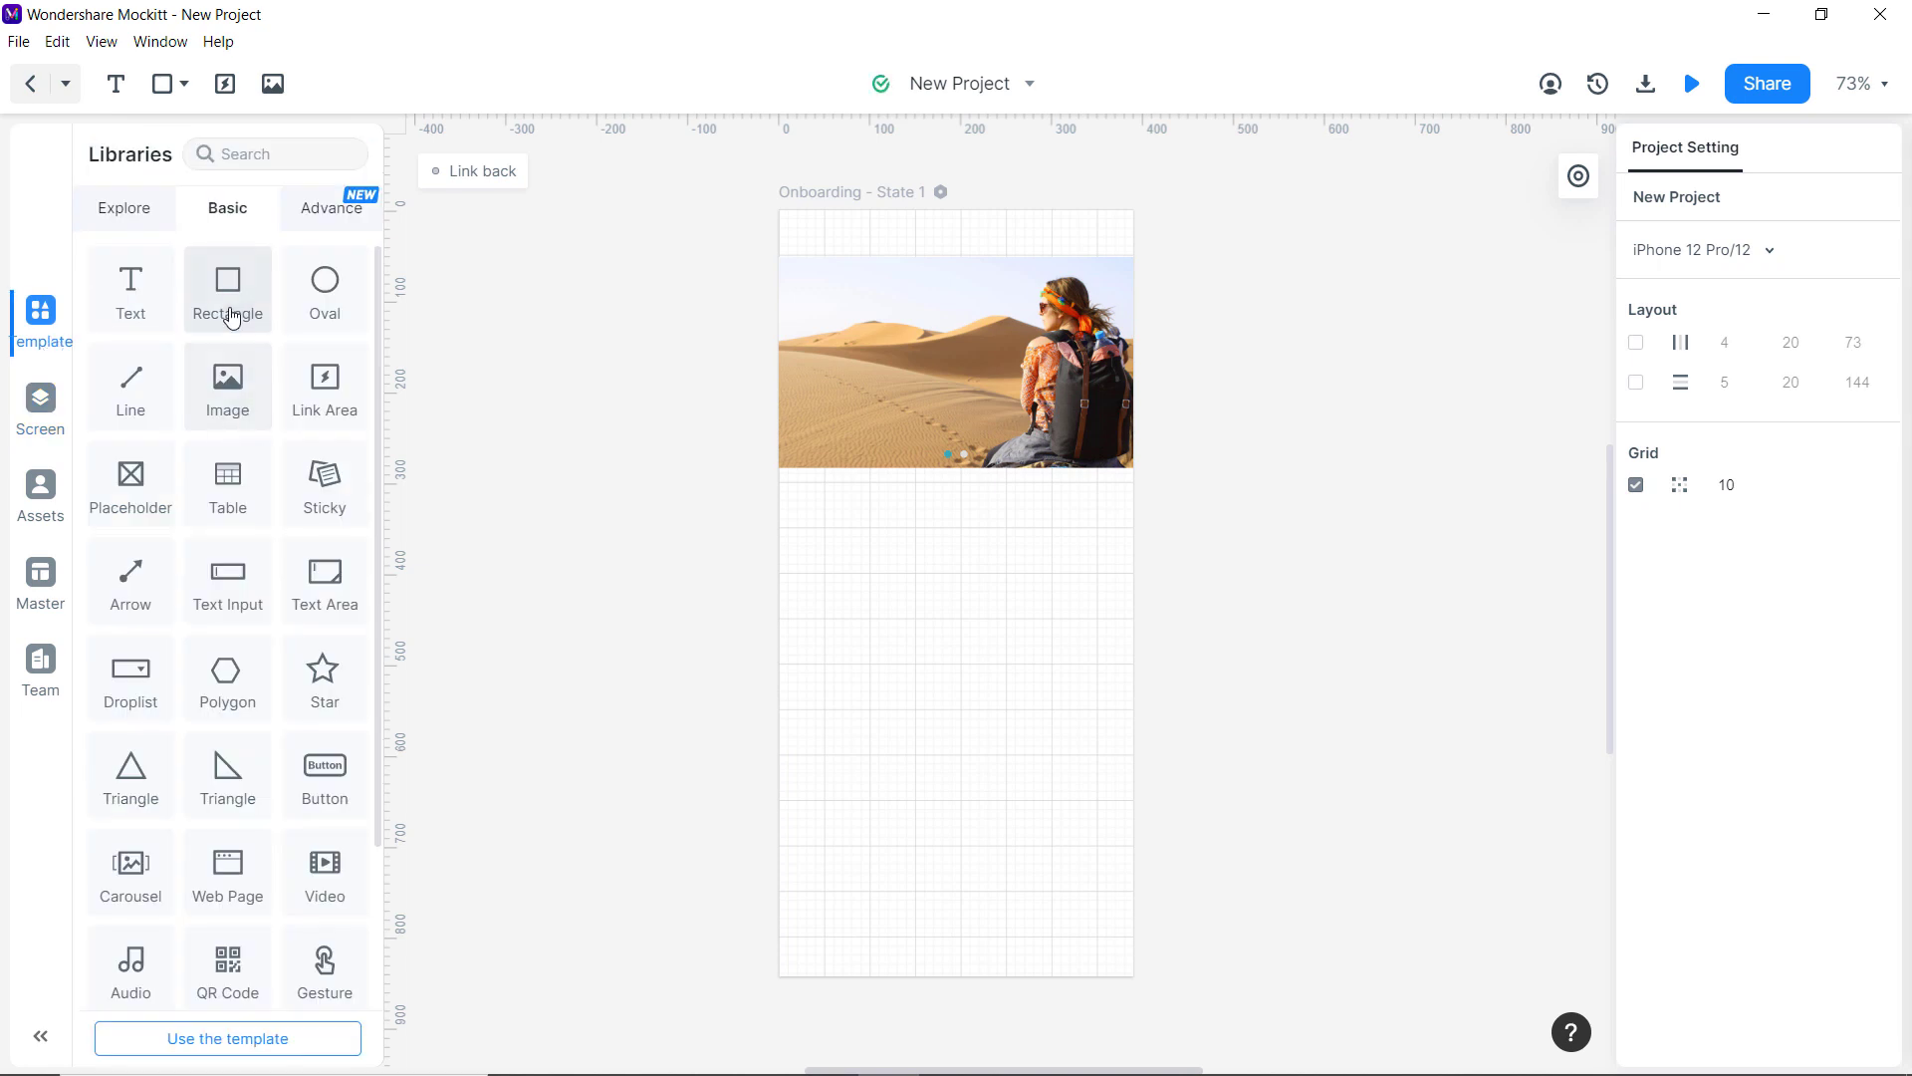
{"action": "left_click_drag", "start_coordinate": [232, 317], "coordinate": [875, 649]}
Stretch the rectangle to cover the whole Onboarding screen and send it behind the carousel.
{"action": "left_click_drag", "start_coordinate": [781, 595], "coordinate": [780, 209]}
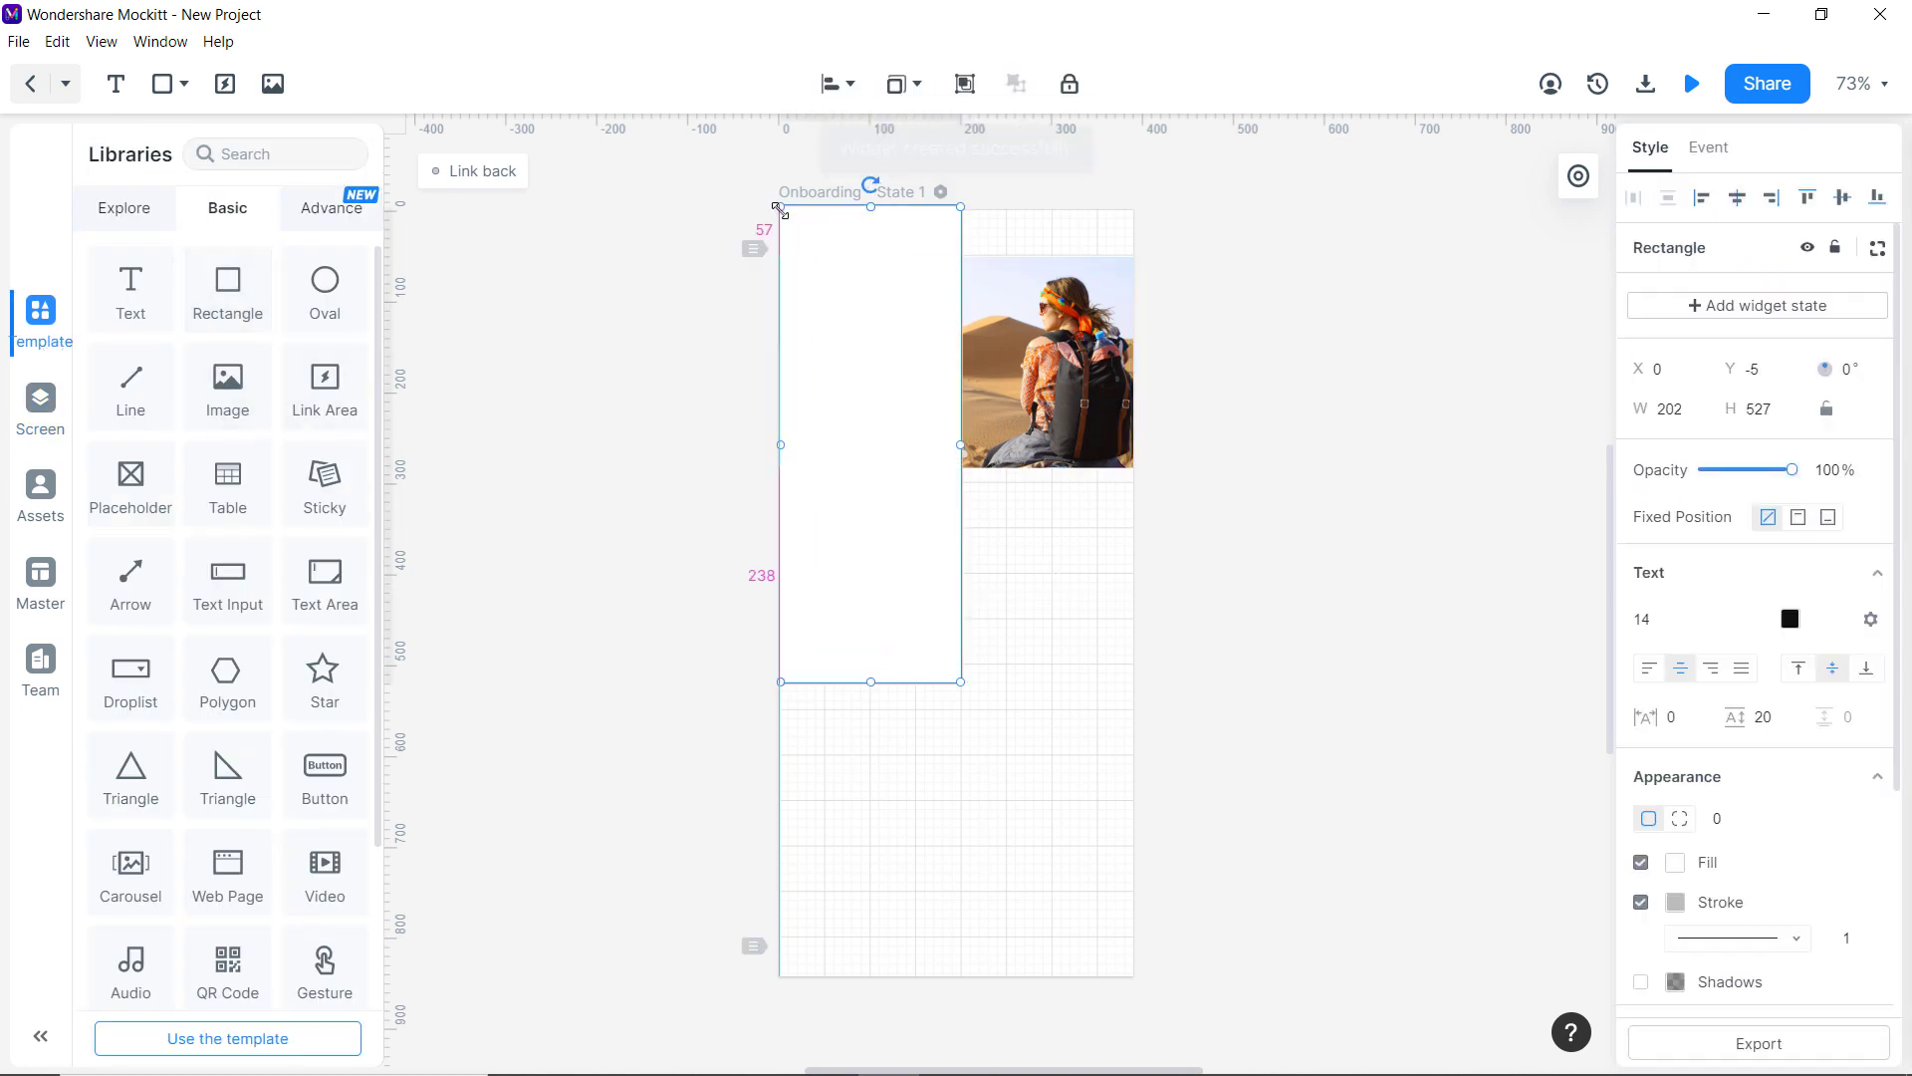
{"action": "left_click_drag", "start_coordinate": [961, 445], "coordinate": [1133, 444]}
{"action": "left_click_drag", "start_coordinate": [961, 682], "coordinate": [953, 968]}
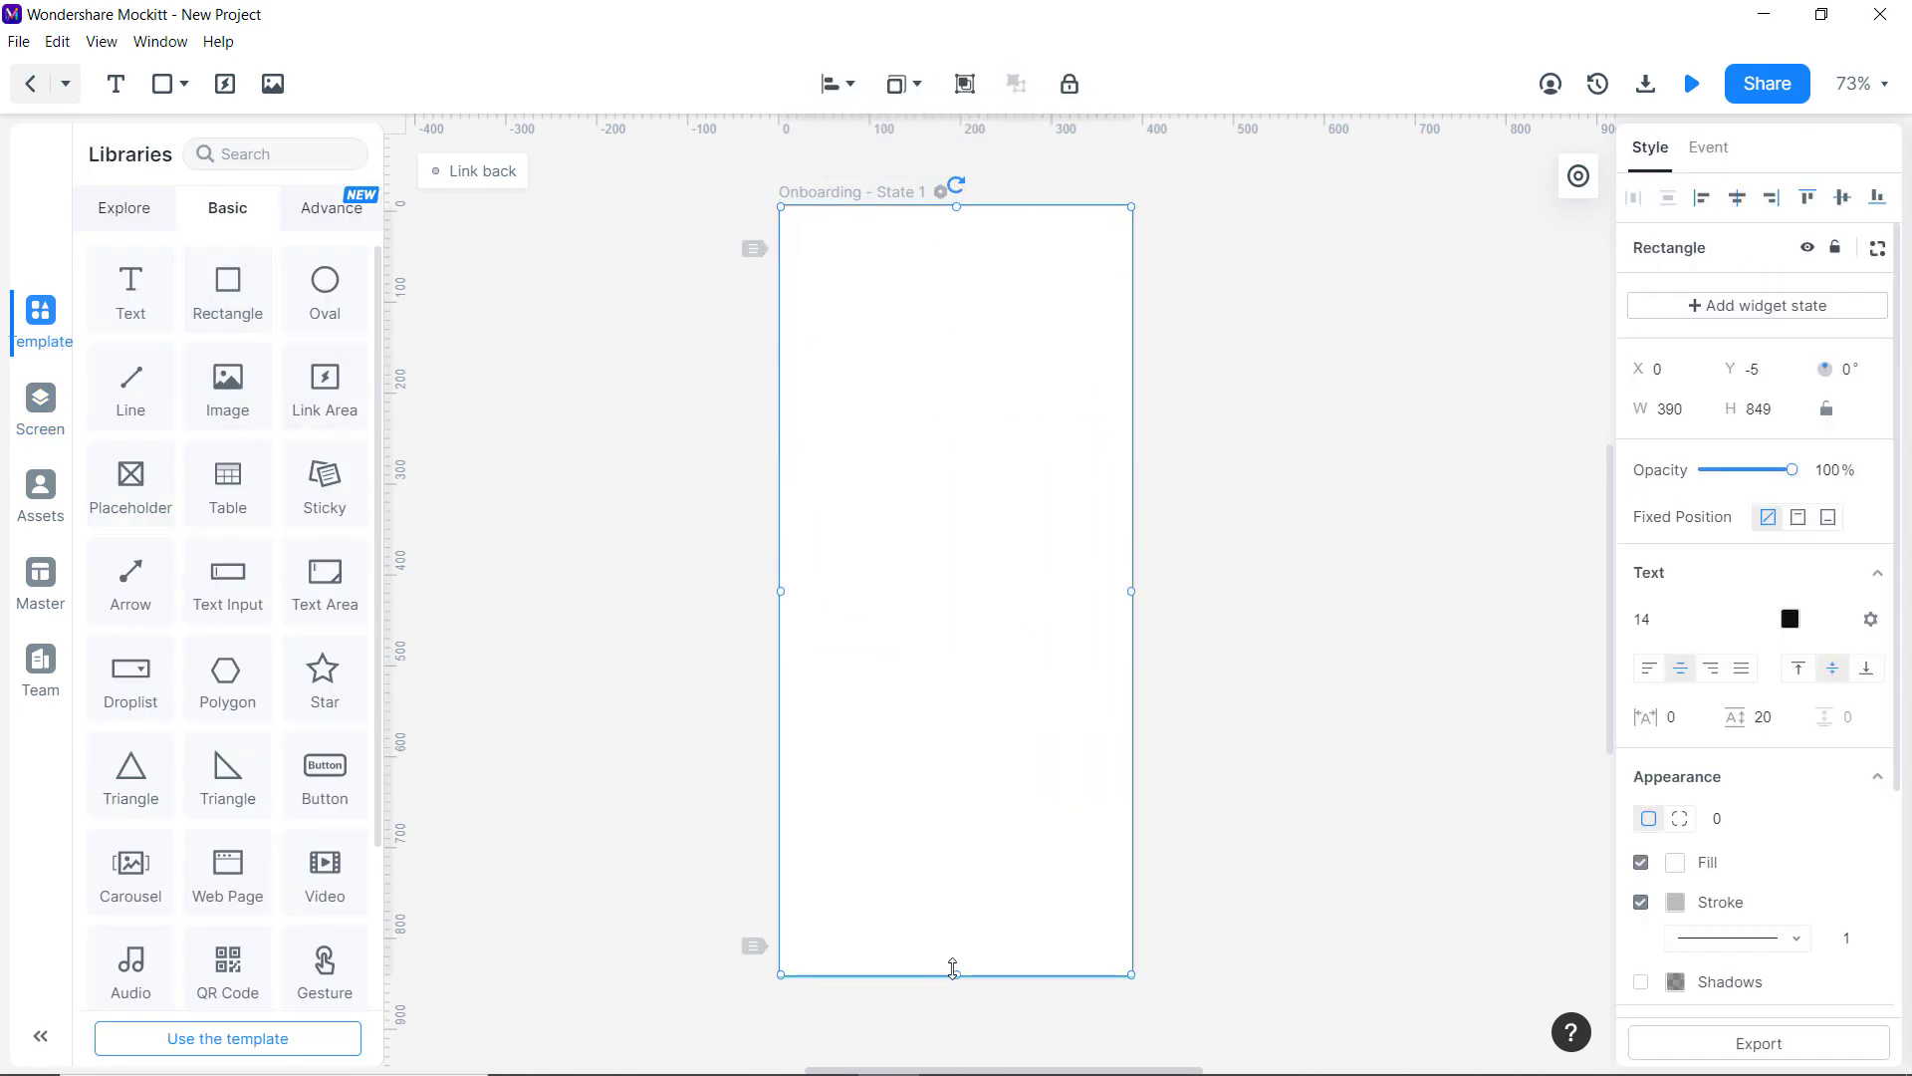
{"action": "right_click", "coordinate": [936, 231]}
{"action": "left_click", "coordinate": [977, 650]}
{"action": "key", "text": "Escape"}
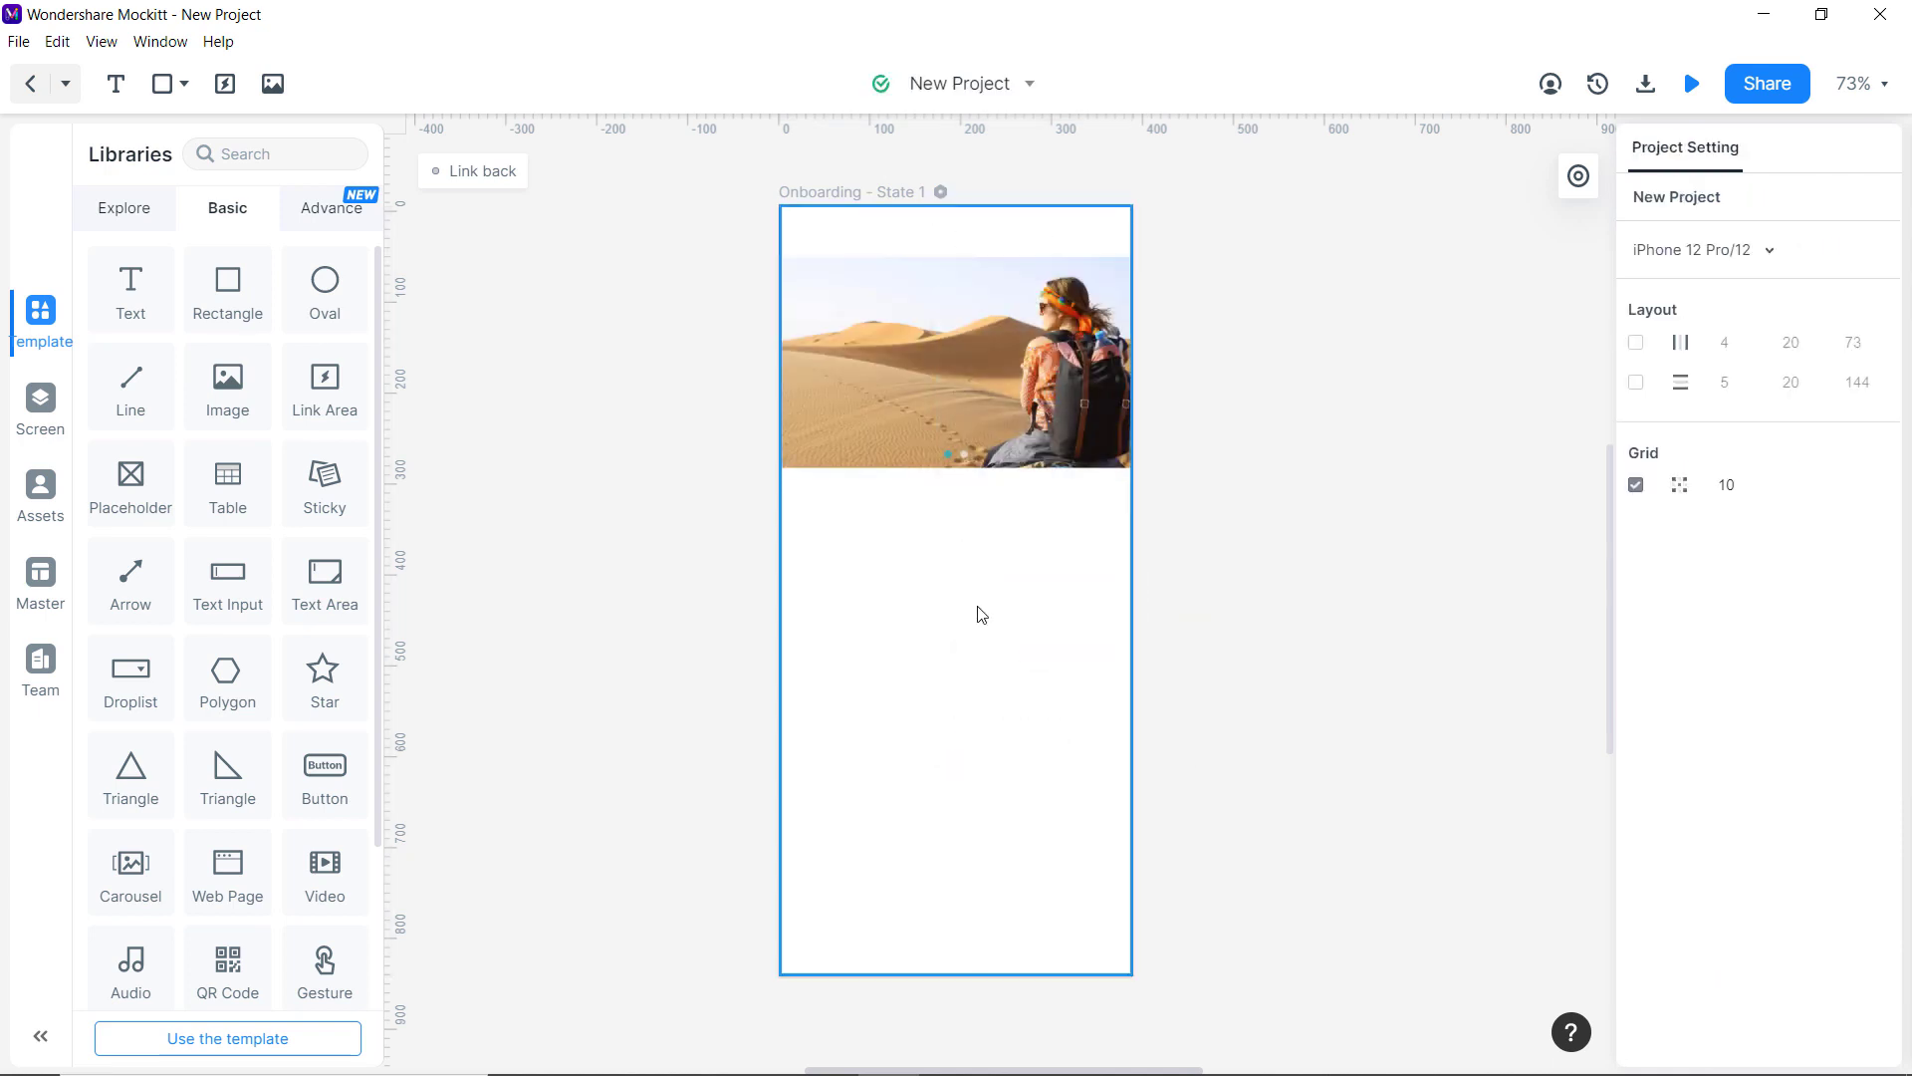
{"action": "left_click", "coordinate": [977, 614]}
Paste the TimesTravel title from the Home screen onto Onboarding.
{"action": "left_click", "coordinate": [40, 400]}
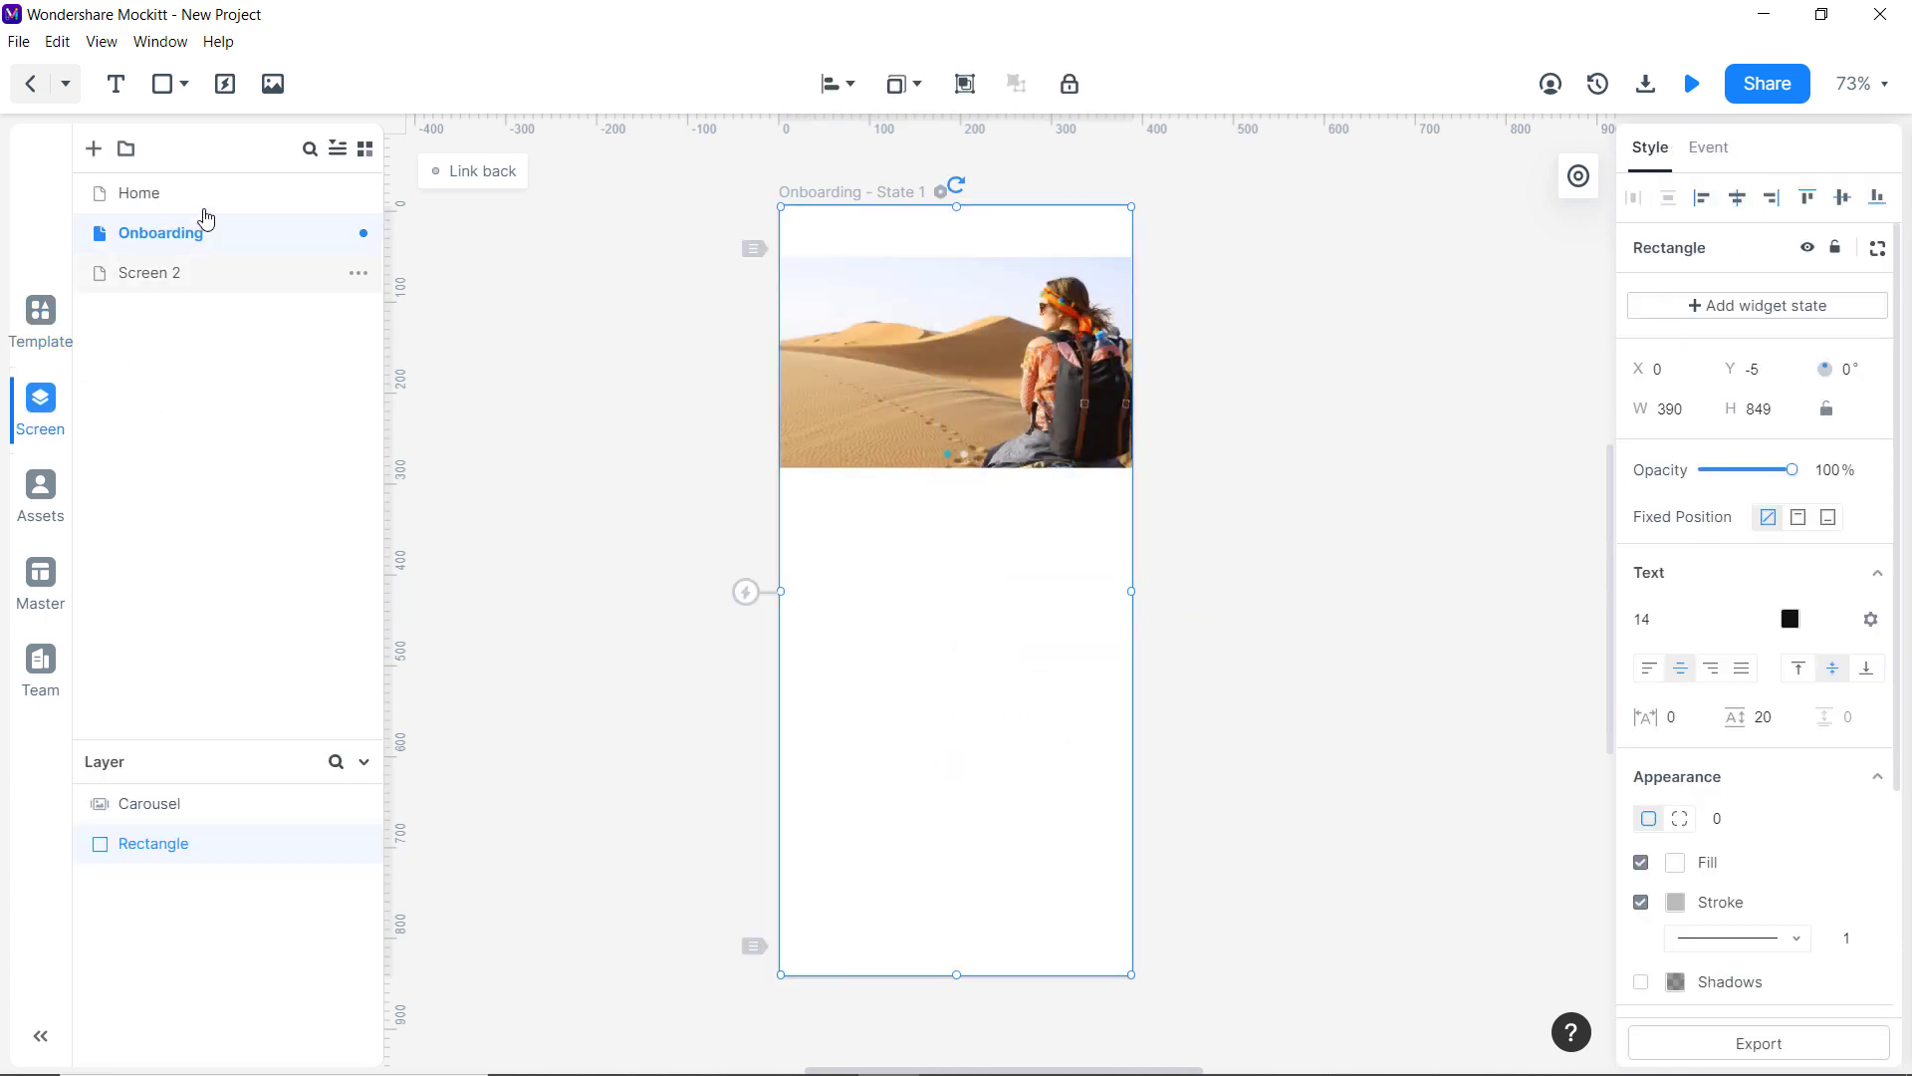
{"action": "left_click", "coordinate": [199, 194]}
{"action": "left_click", "coordinate": [877, 355]}
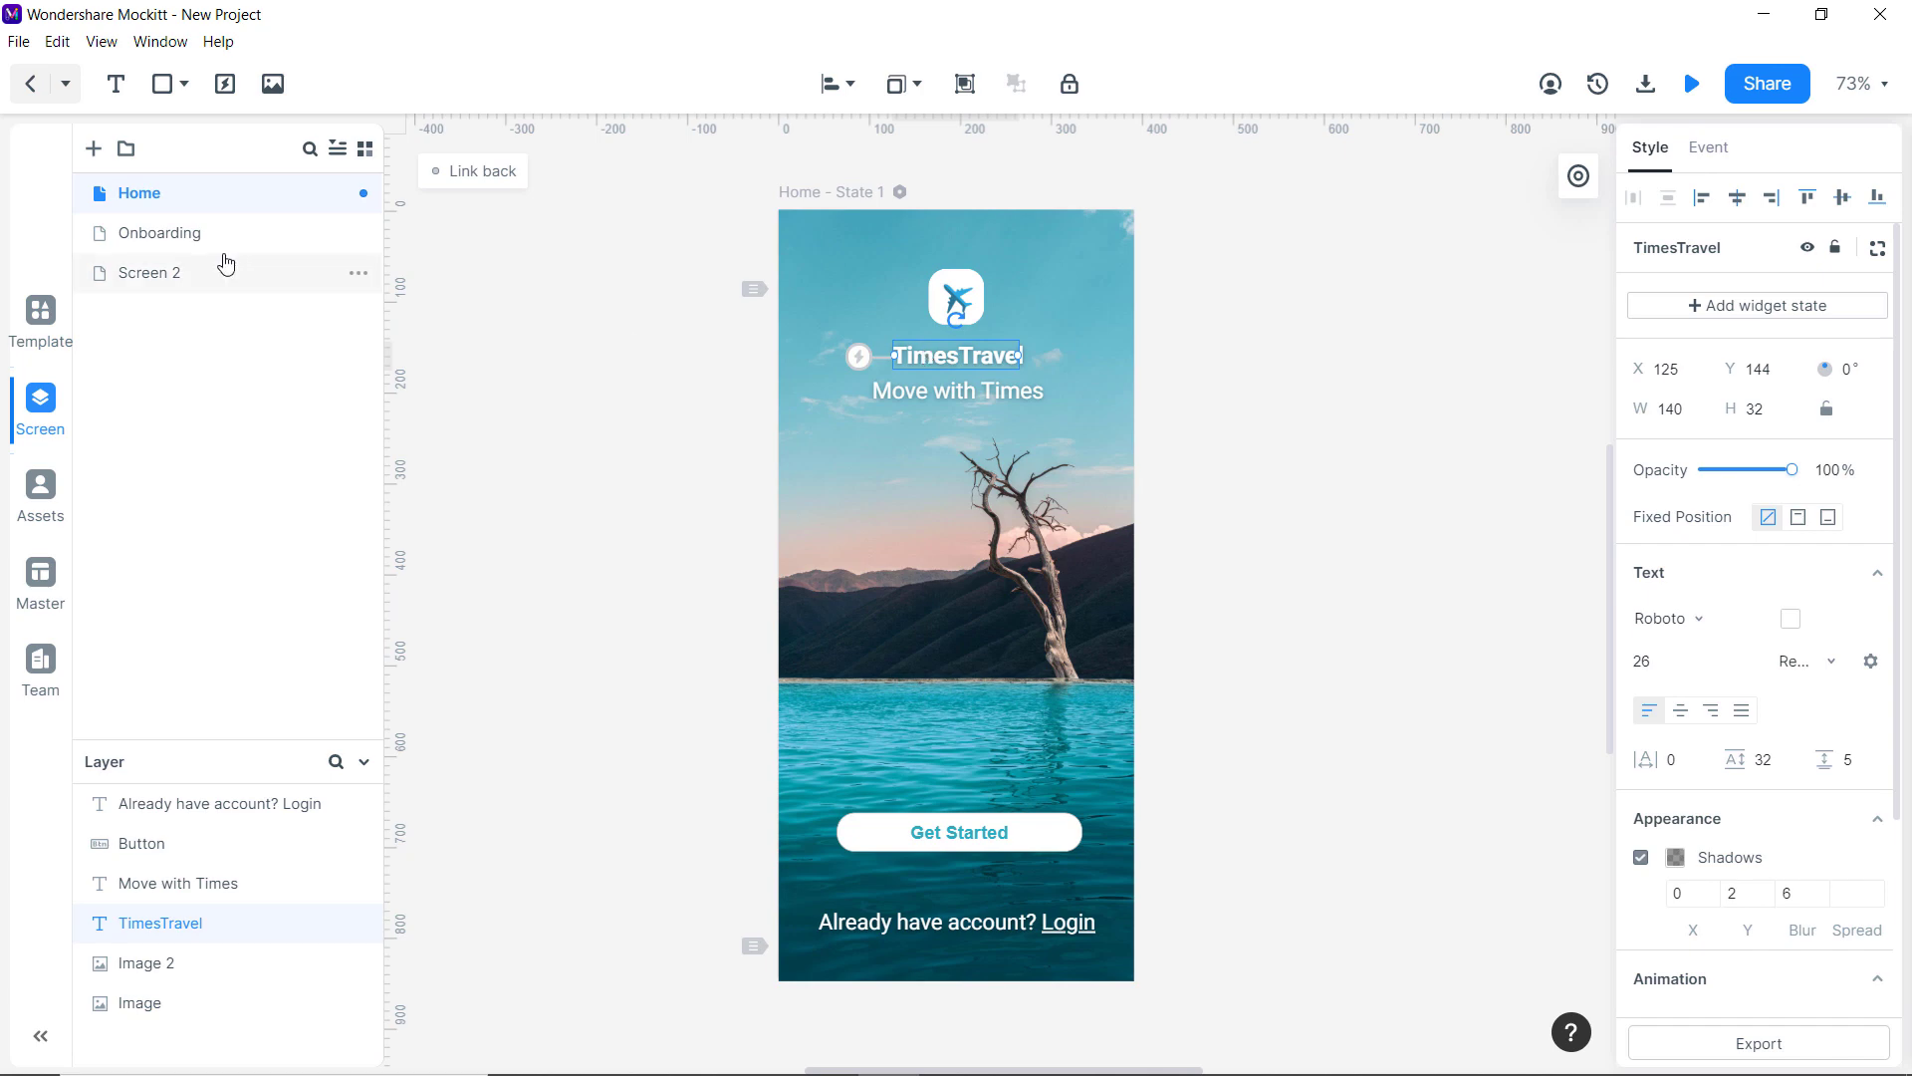
{"action": "left_click", "coordinate": [328, 233]}
{"action": "key", "text": "ctrl+v"}
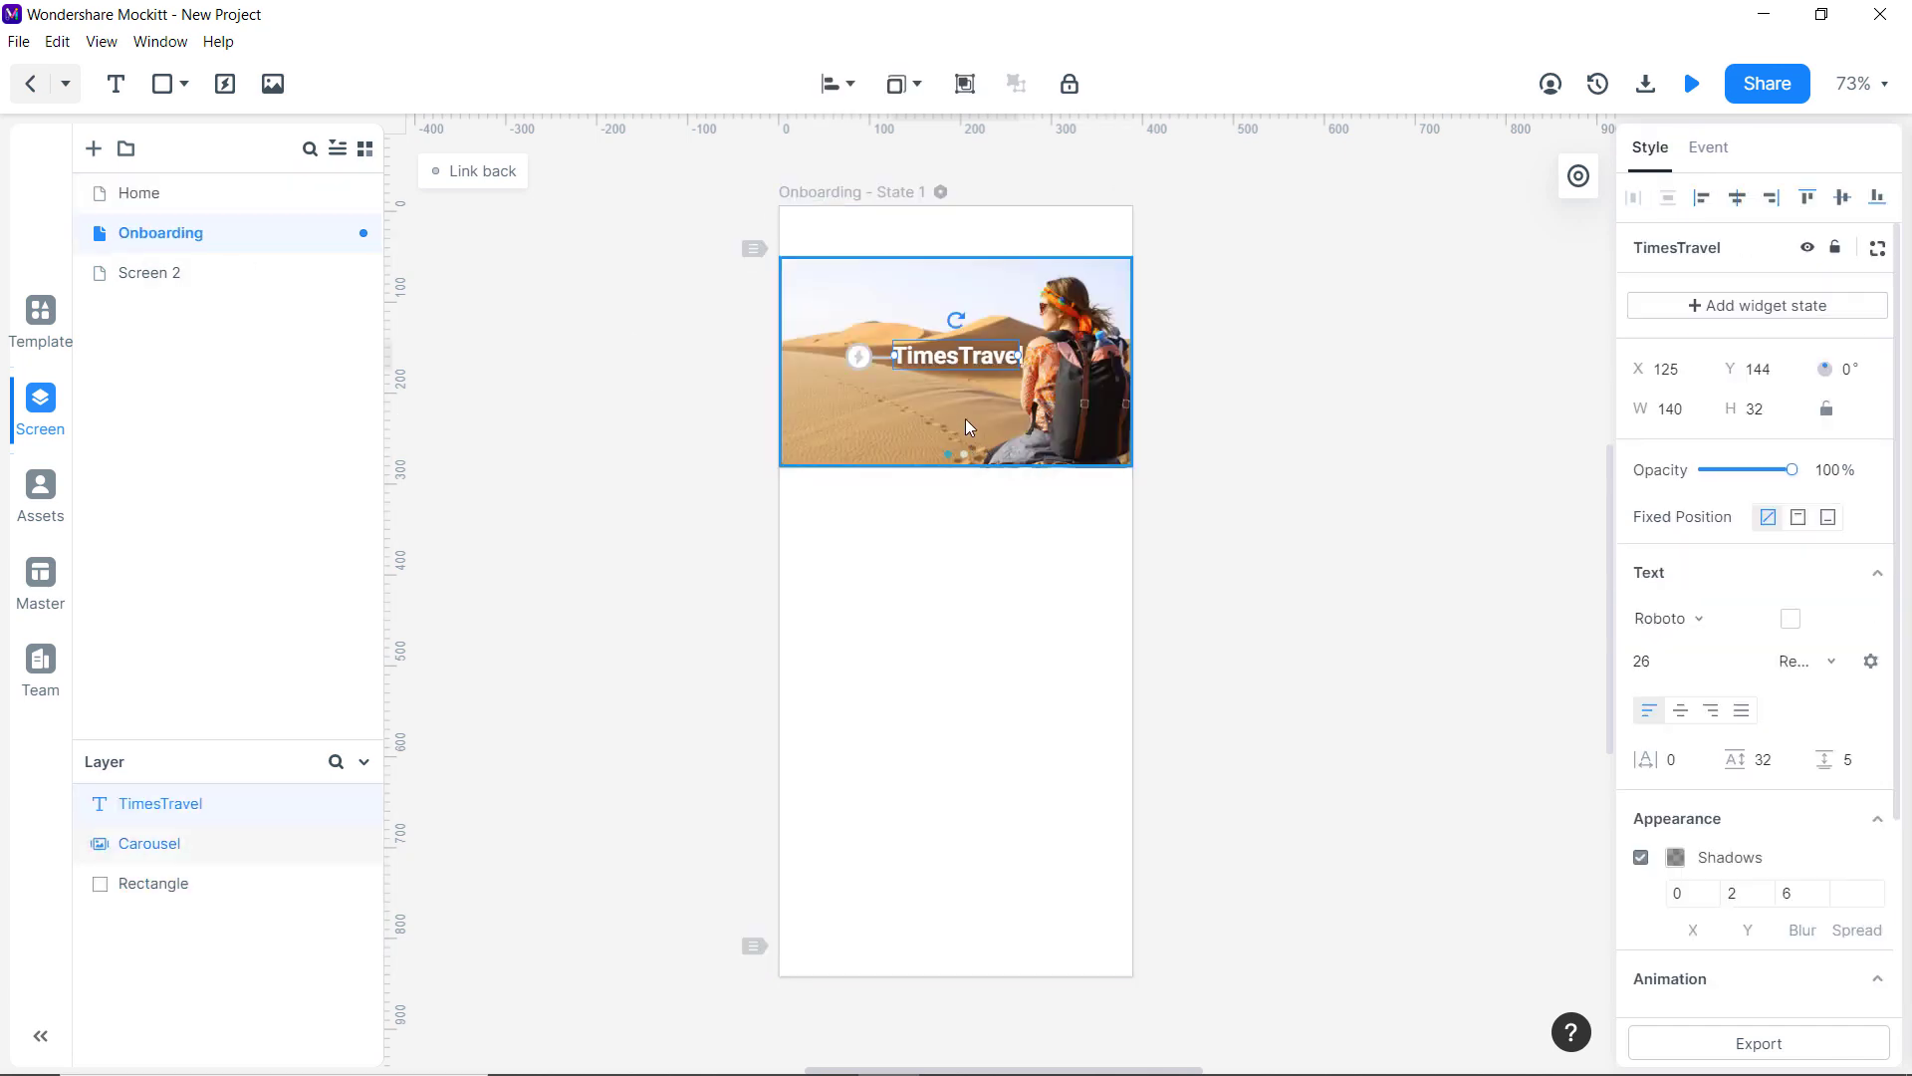
{"action": "double_click", "coordinate": [960, 355]}
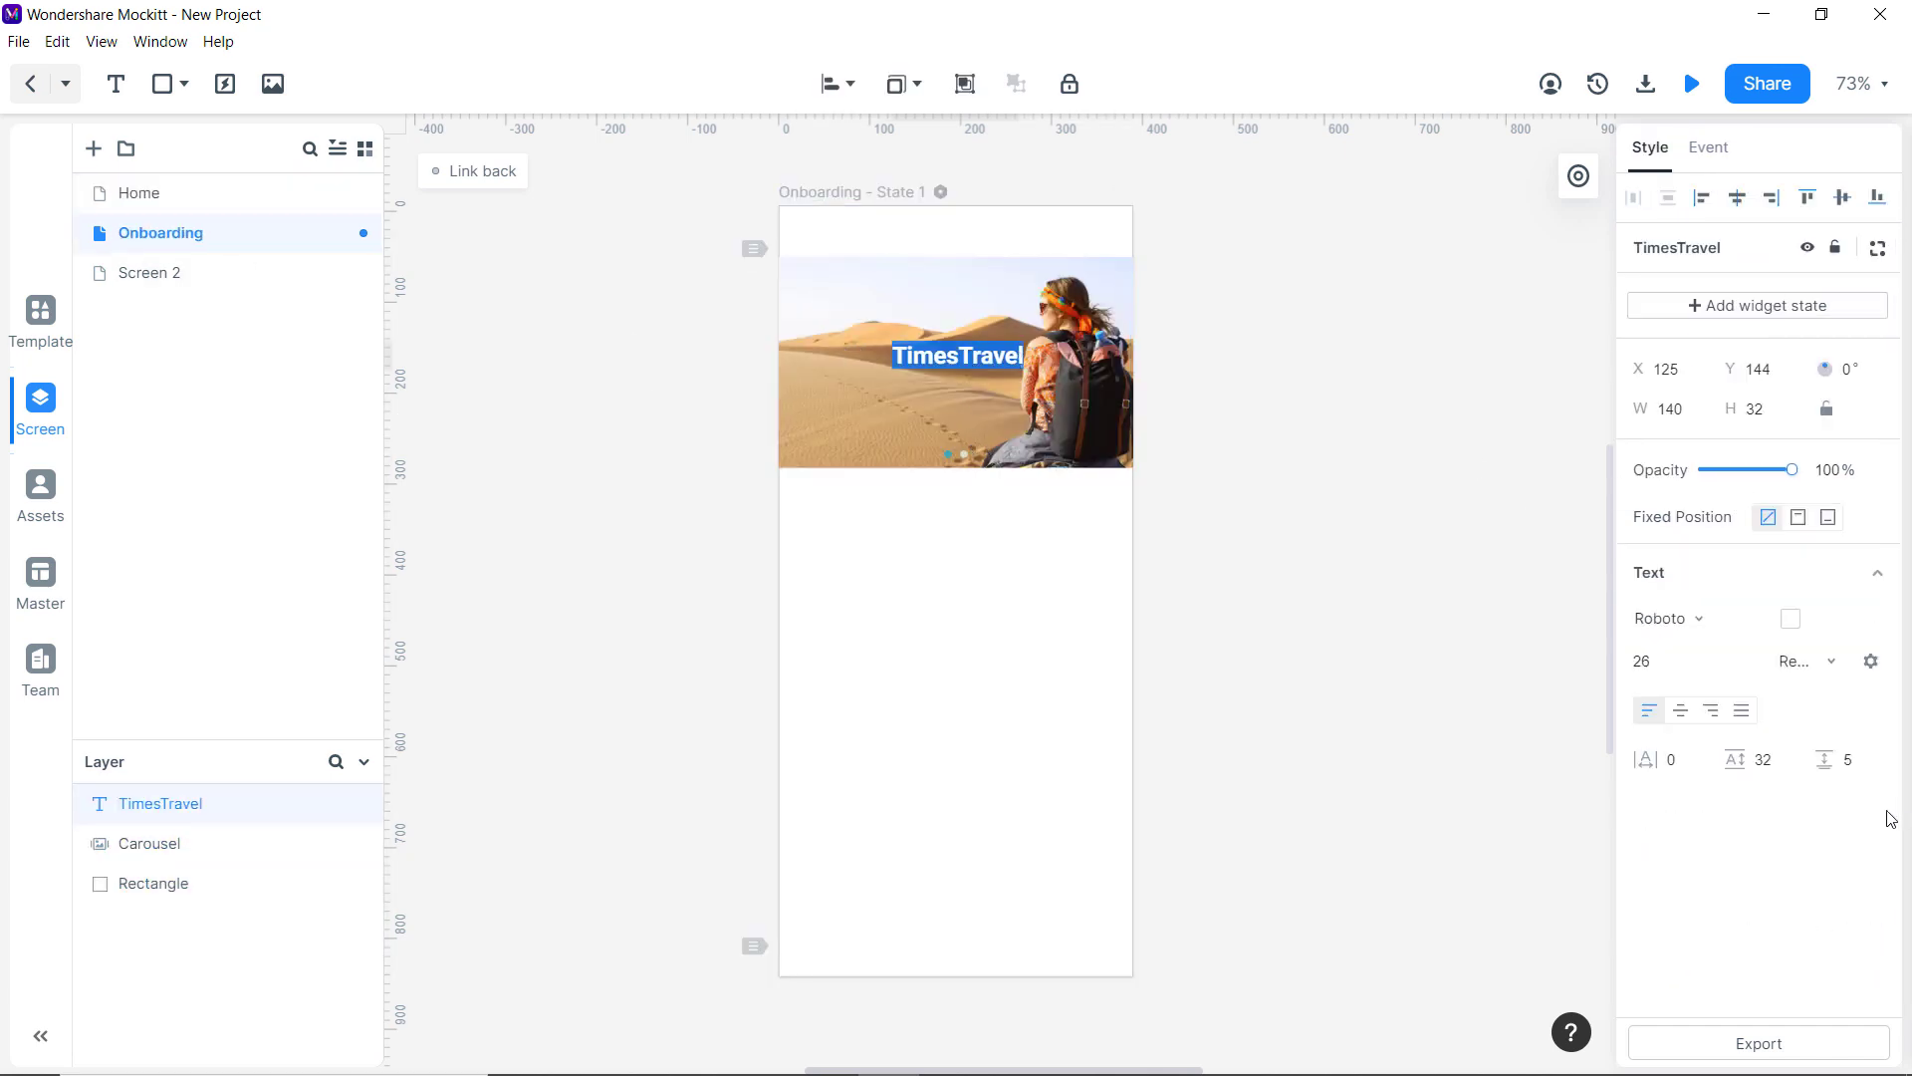
Make the TimesTravel title teal with no shadow and move it below the carousel.
{"action": "left_click", "coordinate": [1870, 662]}
{"action": "left_click", "coordinate": [1833, 663]}
{"action": "left_click", "coordinate": [1830, 665]}
{"action": "left_click", "coordinate": [1110, 538]}
{"action": "left_click", "coordinate": [947, 357]}
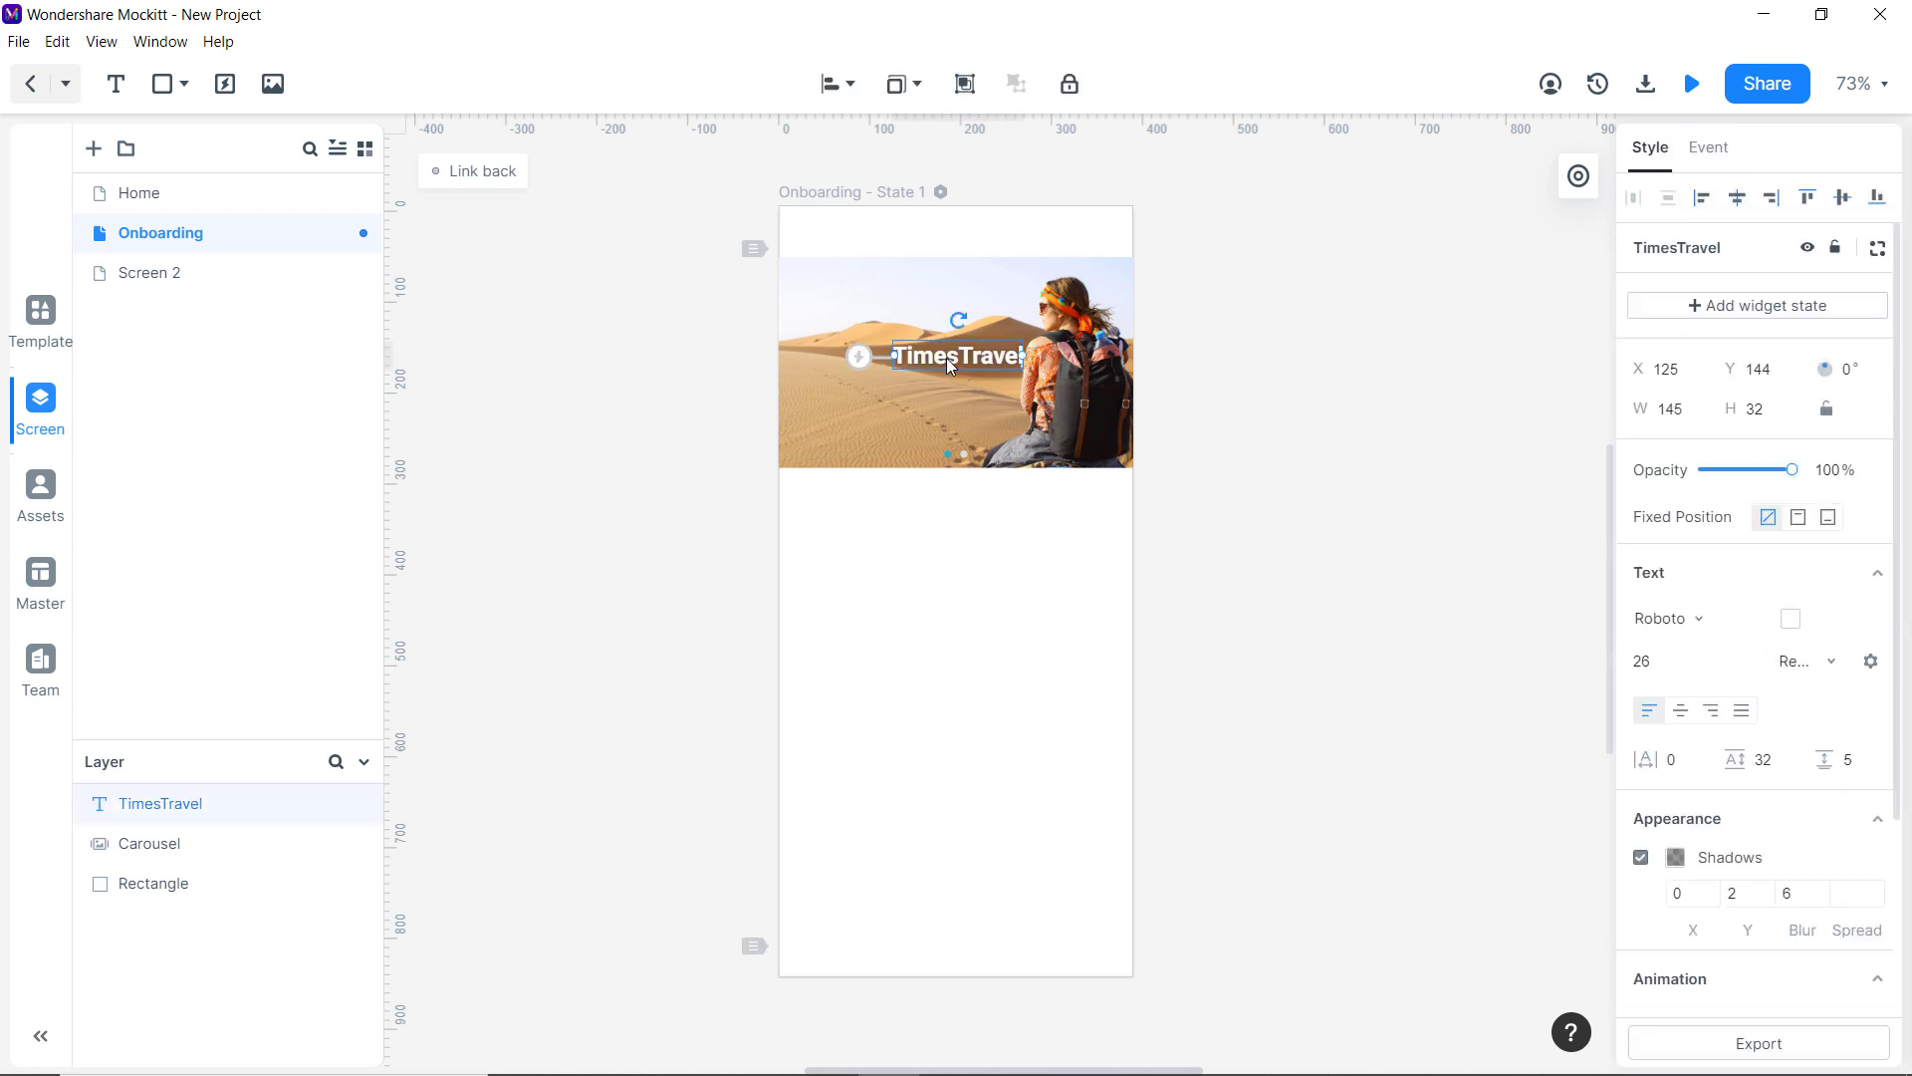
{"action": "left_click", "coordinate": [1789, 620]}
{"action": "left_click", "coordinate": [1465, 821]}
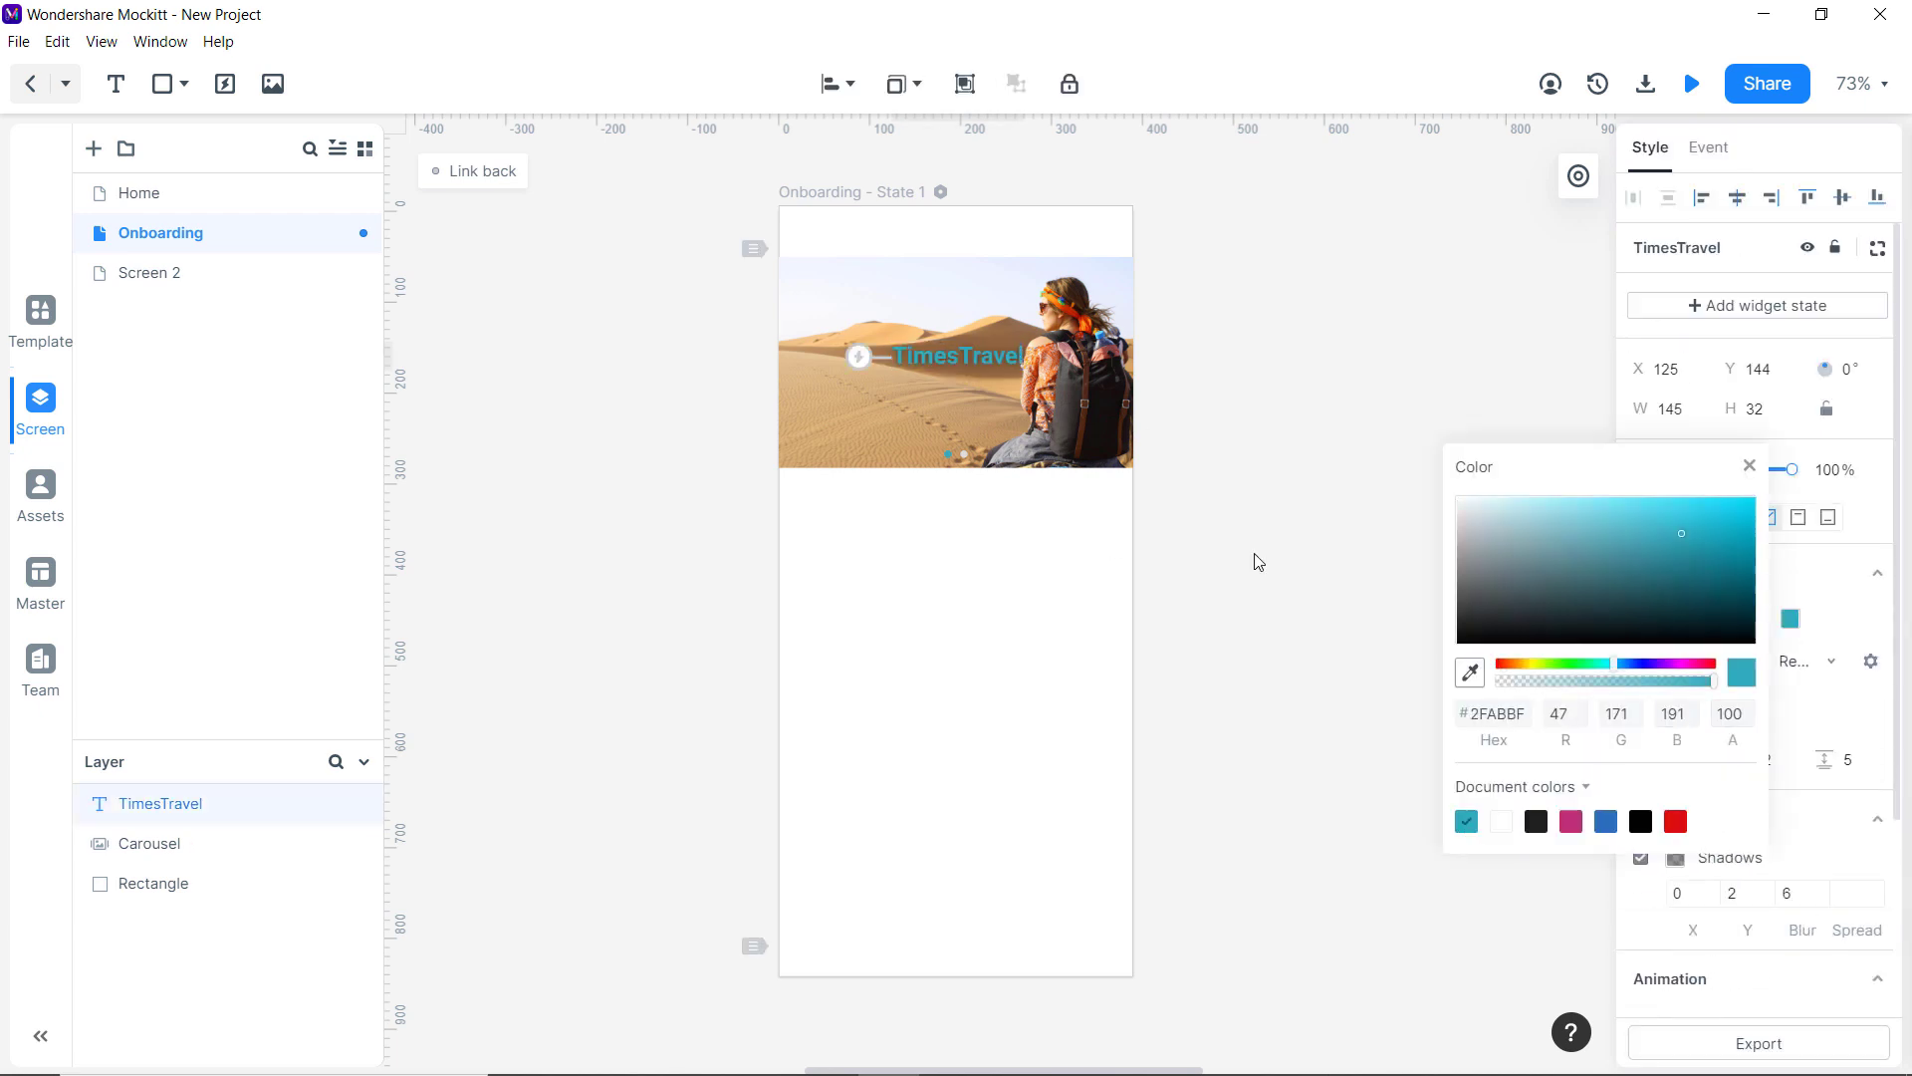
{"action": "left_click_drag", "start_coordinate": [936, 357], "coordinate": [934, 528]}
{"action": "left_click", "coordinate": [1641, 859]}
{"action": "left_click", "coordinate": [1245, 687]}
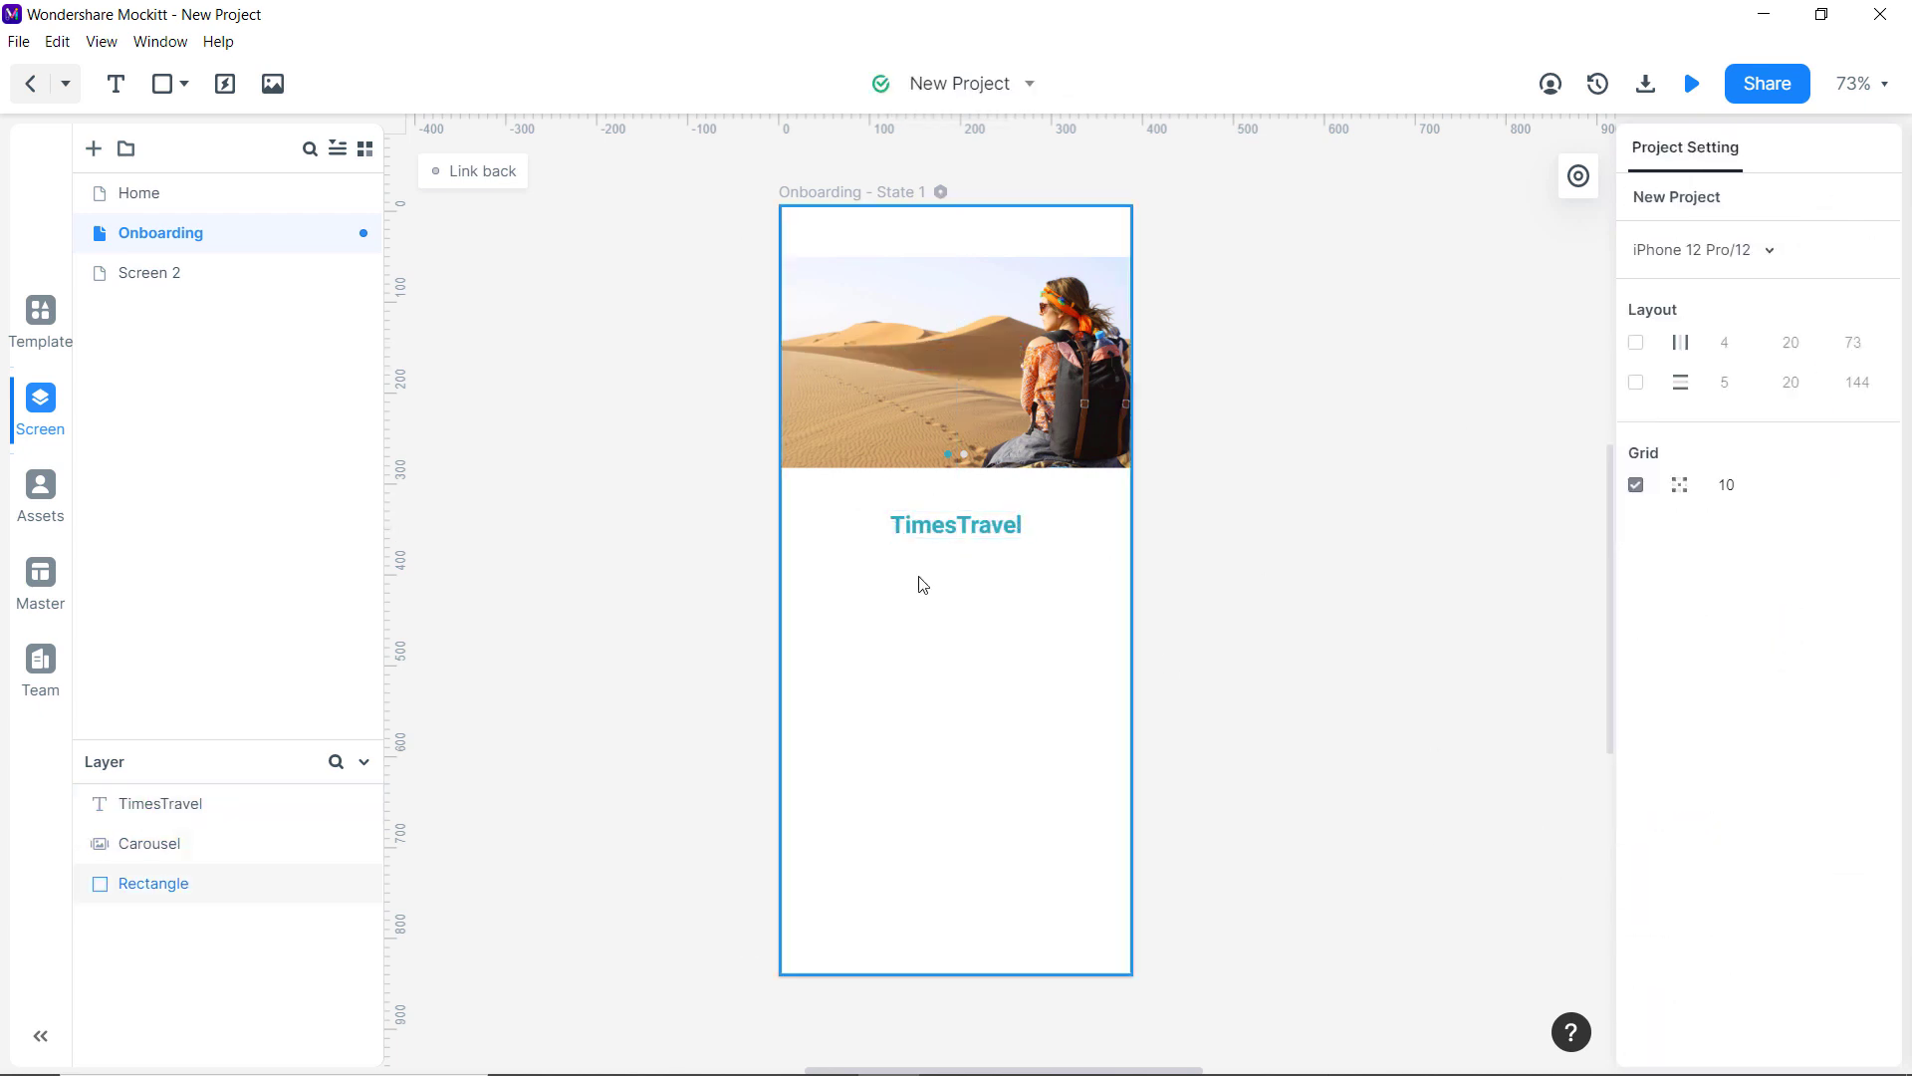
Copy the Move with Times tagline from Home and place it below TimesTravel on Onboarding.
{"action": "left_click", "coordinate": [199, 193]}
{"action": "left_click", "coordinate": [931, 391]}
{"action": "key", "text": "ctrl+c"}
{"action": "left_click", "coordinate": [199, 233]}
{"action": "key", "text": "ctrl+v"}
{"action": "left_click_drag", "start_coordinate": [938, 395], "coordinate": [964, 560]}
Make the tagline teal without a shadow and fine-tune its position under the image.
{"action": "left_click", "coordinate": [1790, 619]}
{"action": "left_click", "coordinate": [1465, 821]}
{"action": "left_click", "coordinate": [1641, 858]}
{"action": "left_click", "coordinate": [1394, 687]}
{"action": "left_click", "coordinate": [962, 555]}
{"action": "left_click", "coordinate": [1391, 675]}
{"action": "left_click", "coordinate": [1263, 580]}
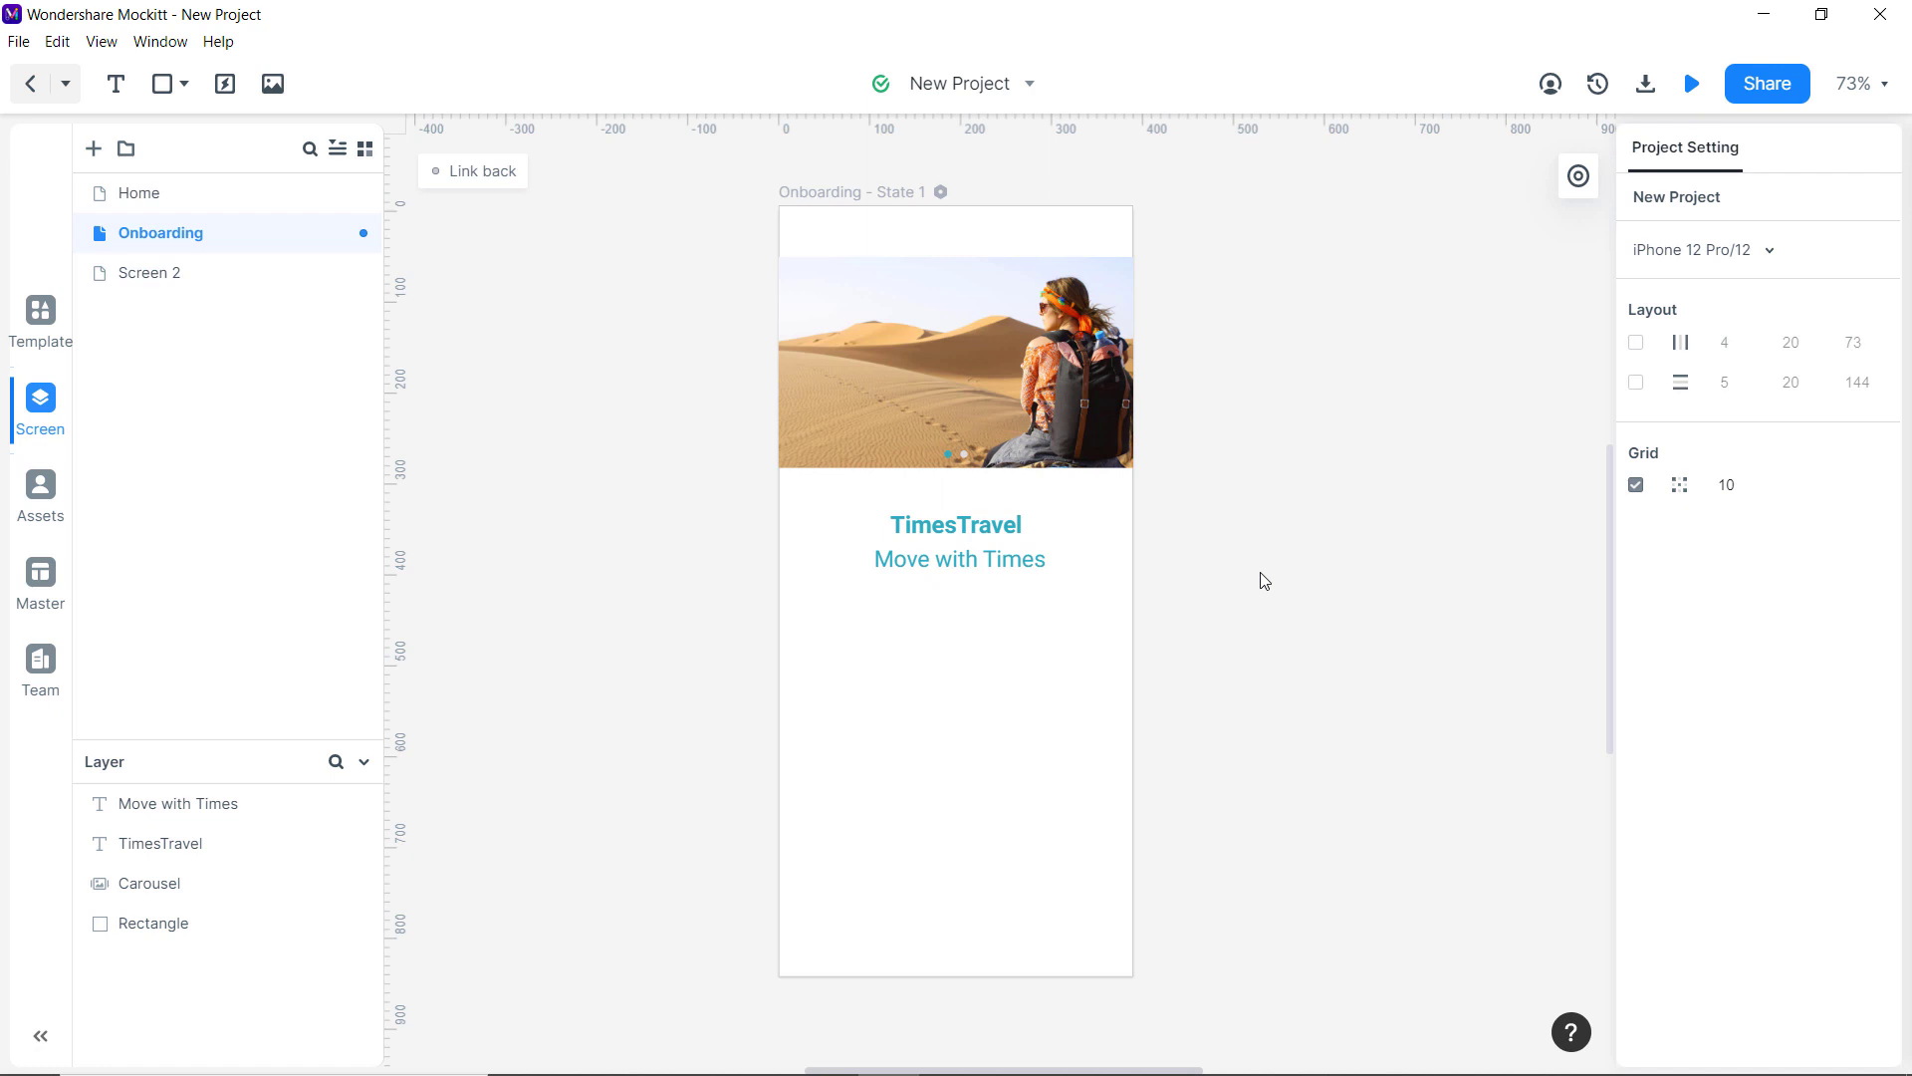
{"action": "mouse_move", "coordinate": [962, 559]}
{"action": "left_mouse_down"}
{"action": "mouse_move", "coordinate": [964, 584]}
{"action": "mouse_move", "coordinate": [962, 551]}
{"action": "left_mouse_up"}
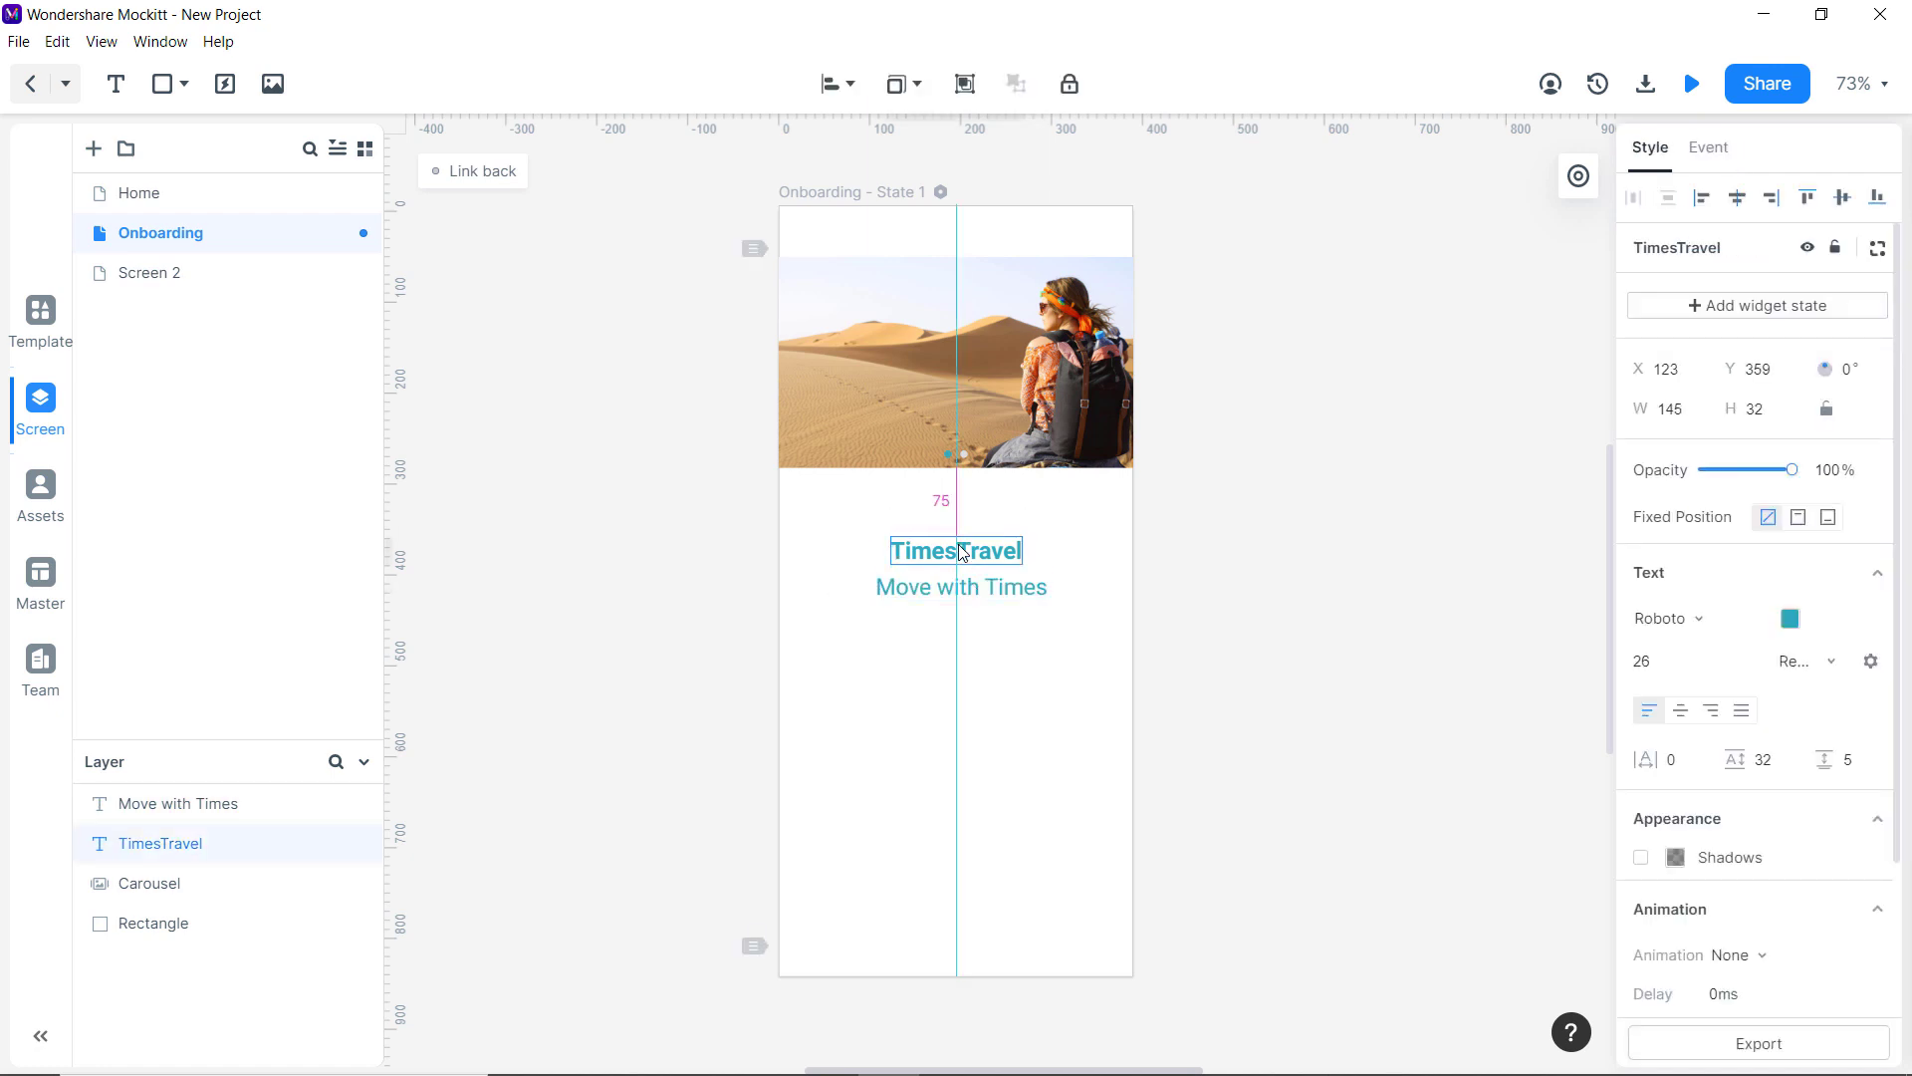
{"action": "left_click", "coordinate": [964, 653]}
{"action": "left_click", "coordinate": [1391, 601]}
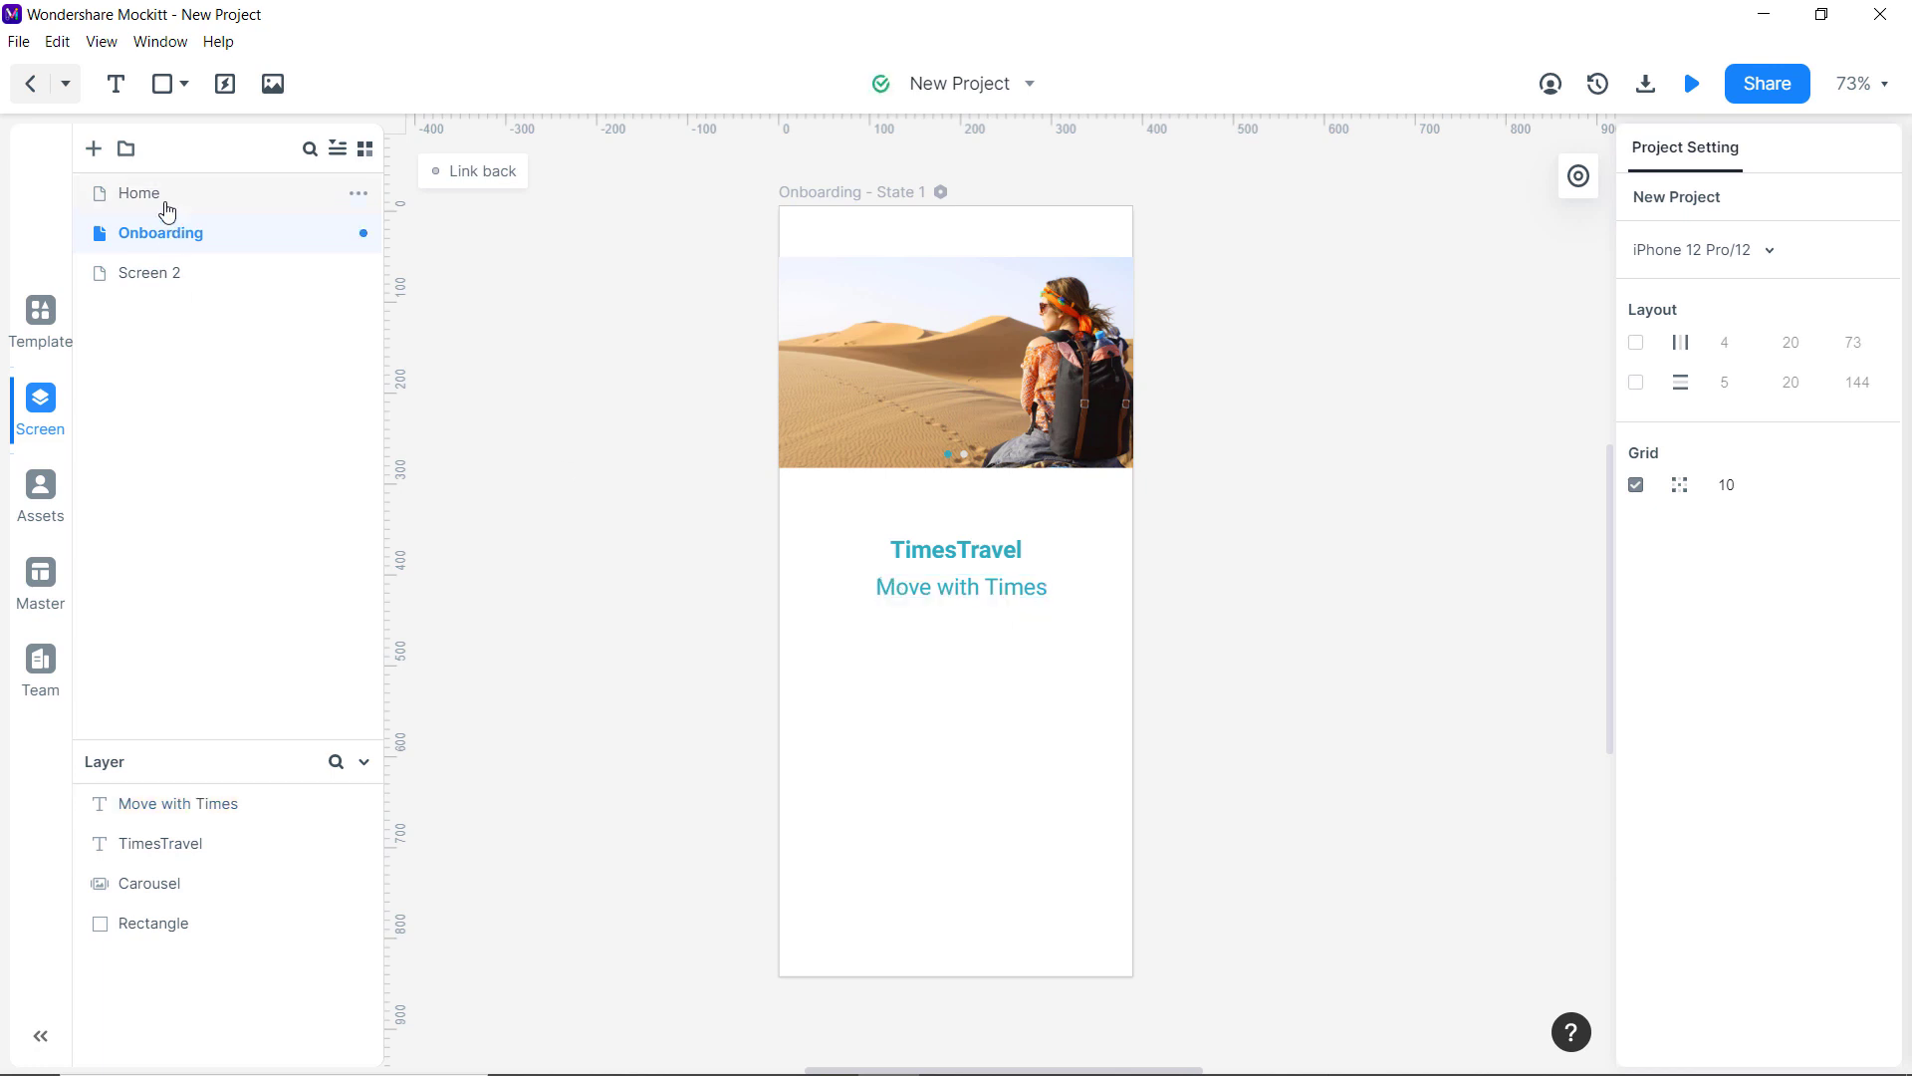
Copy Home's Get Started button and paste two stacked copies under the Onboarding tagline.
{"action": "left_click", "coordinate": [159, 193]}
{"action": "left_click", "coordinate": [888, 828]}
{"action": "key", "text": "ctrl+c"}
{"action": "left_click", "coordinate": [159, 232]}
{"action": "key", "text": "ctrl+v"}
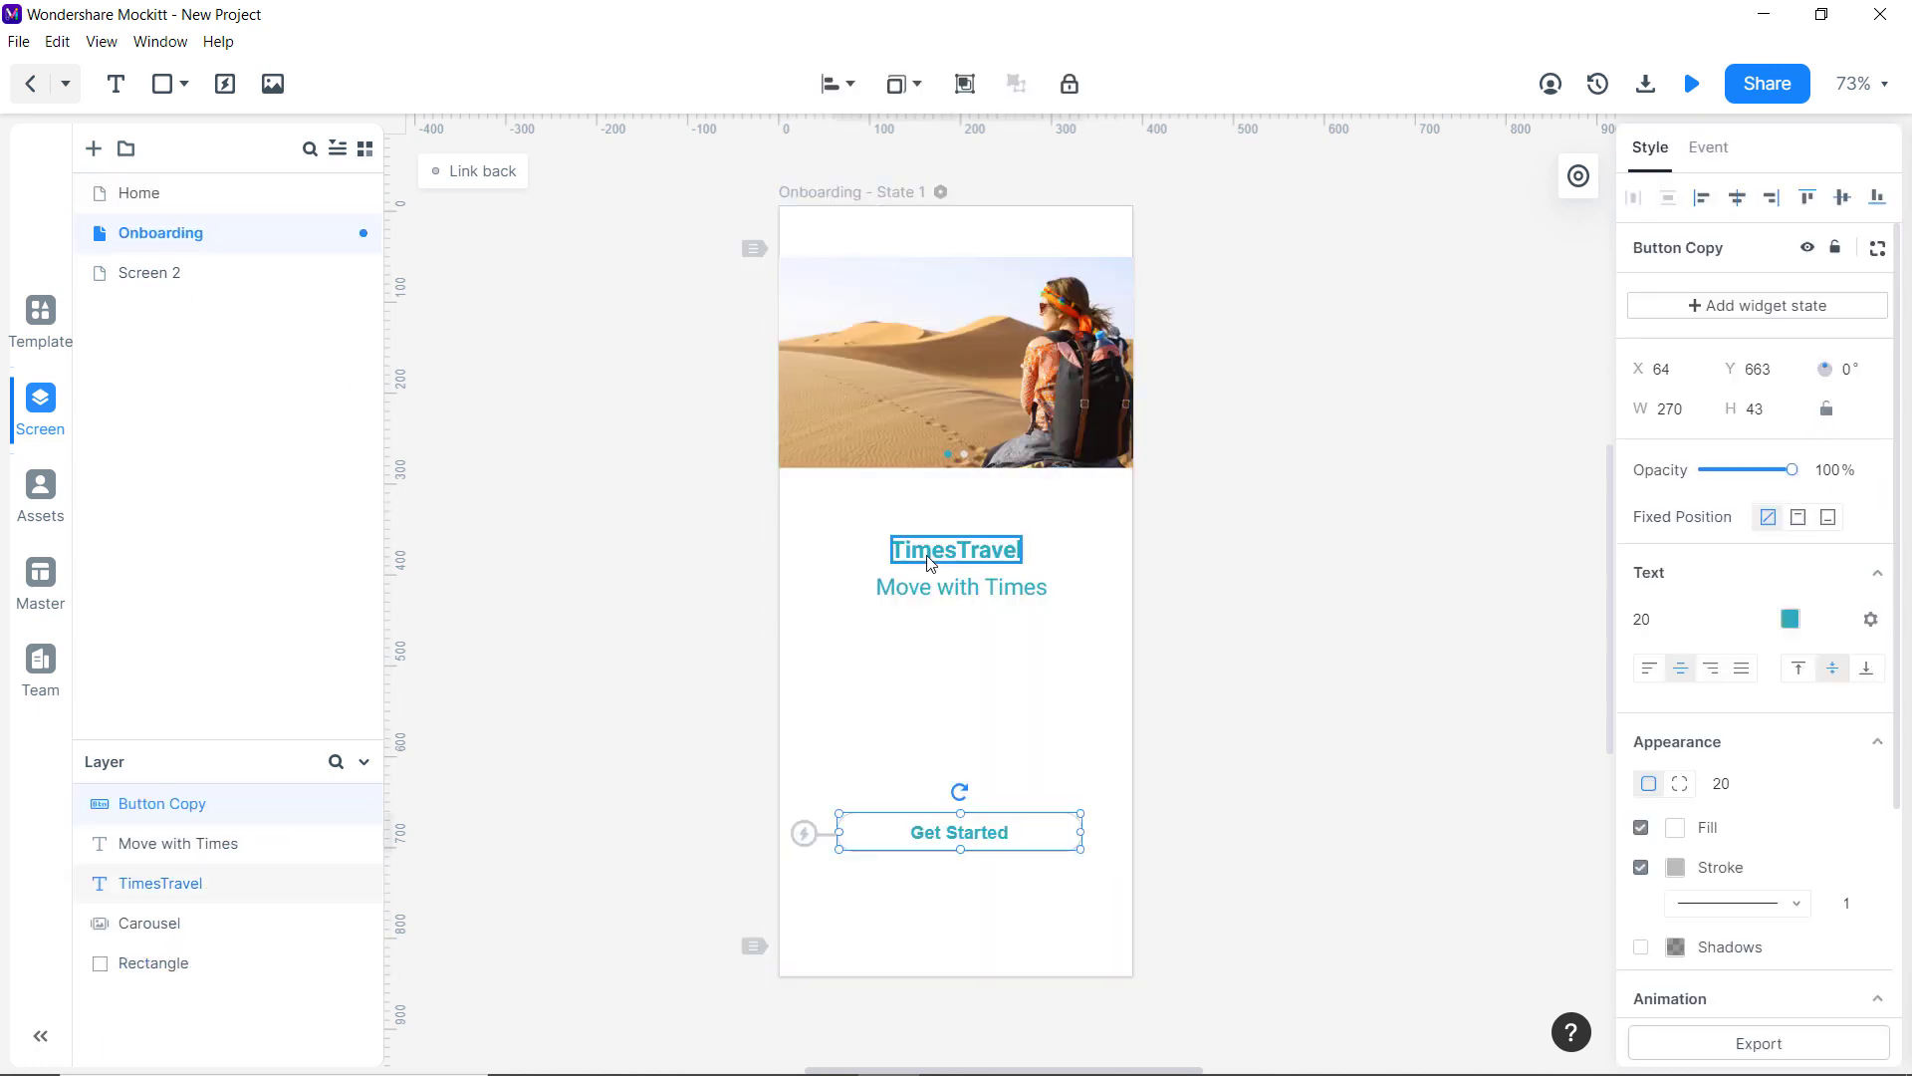
{"action": "left_click_drag", "start_coordinate": [930, 832], "coordinate": [927, 737]}
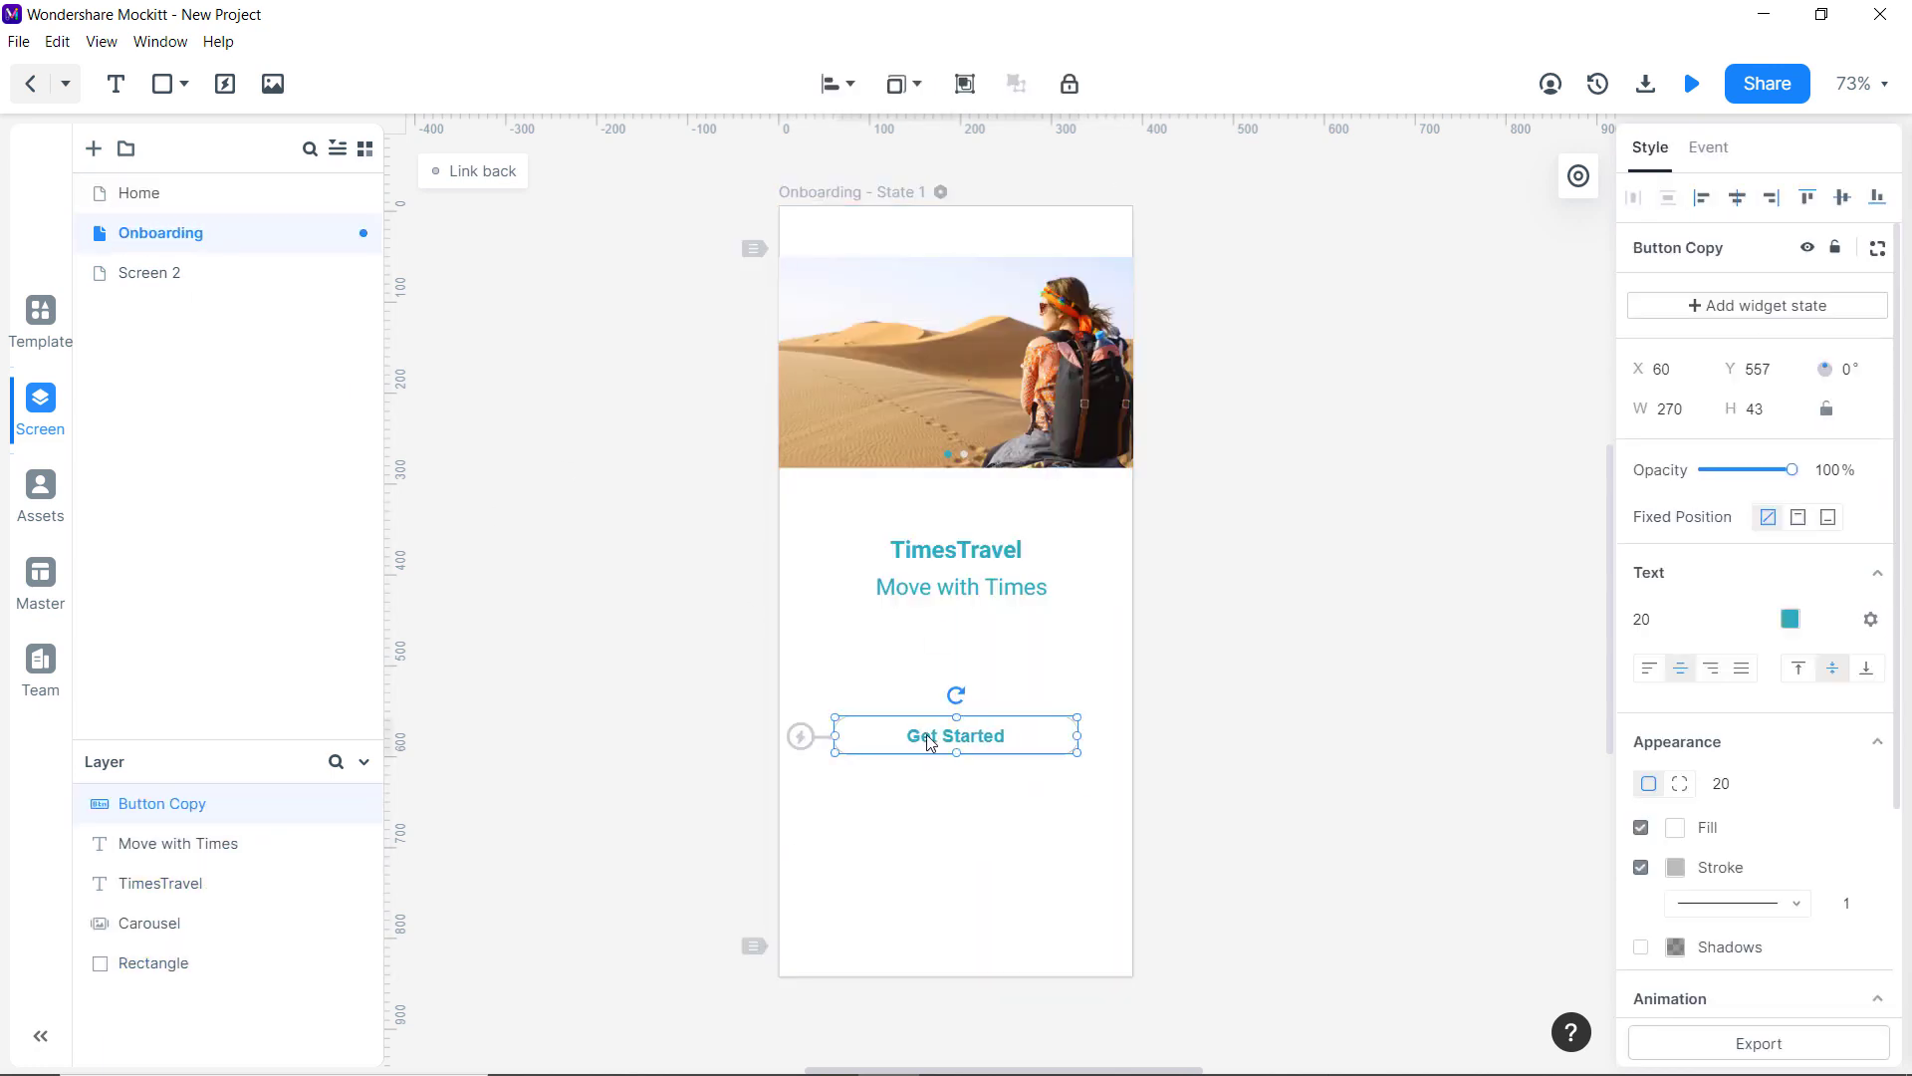
{"action": "key", "text": "ctrl+v"}
{"action": "left_click_drag", "start_coordinate": [921, 828], "coordinate": [921, 803]}
Give the upper button a teal fill and white text, and relabel it Login.
{"action": "left_click", "coordinate": [937, 733]}
{"action": "left_click", "coordinate": [1789, 618]}
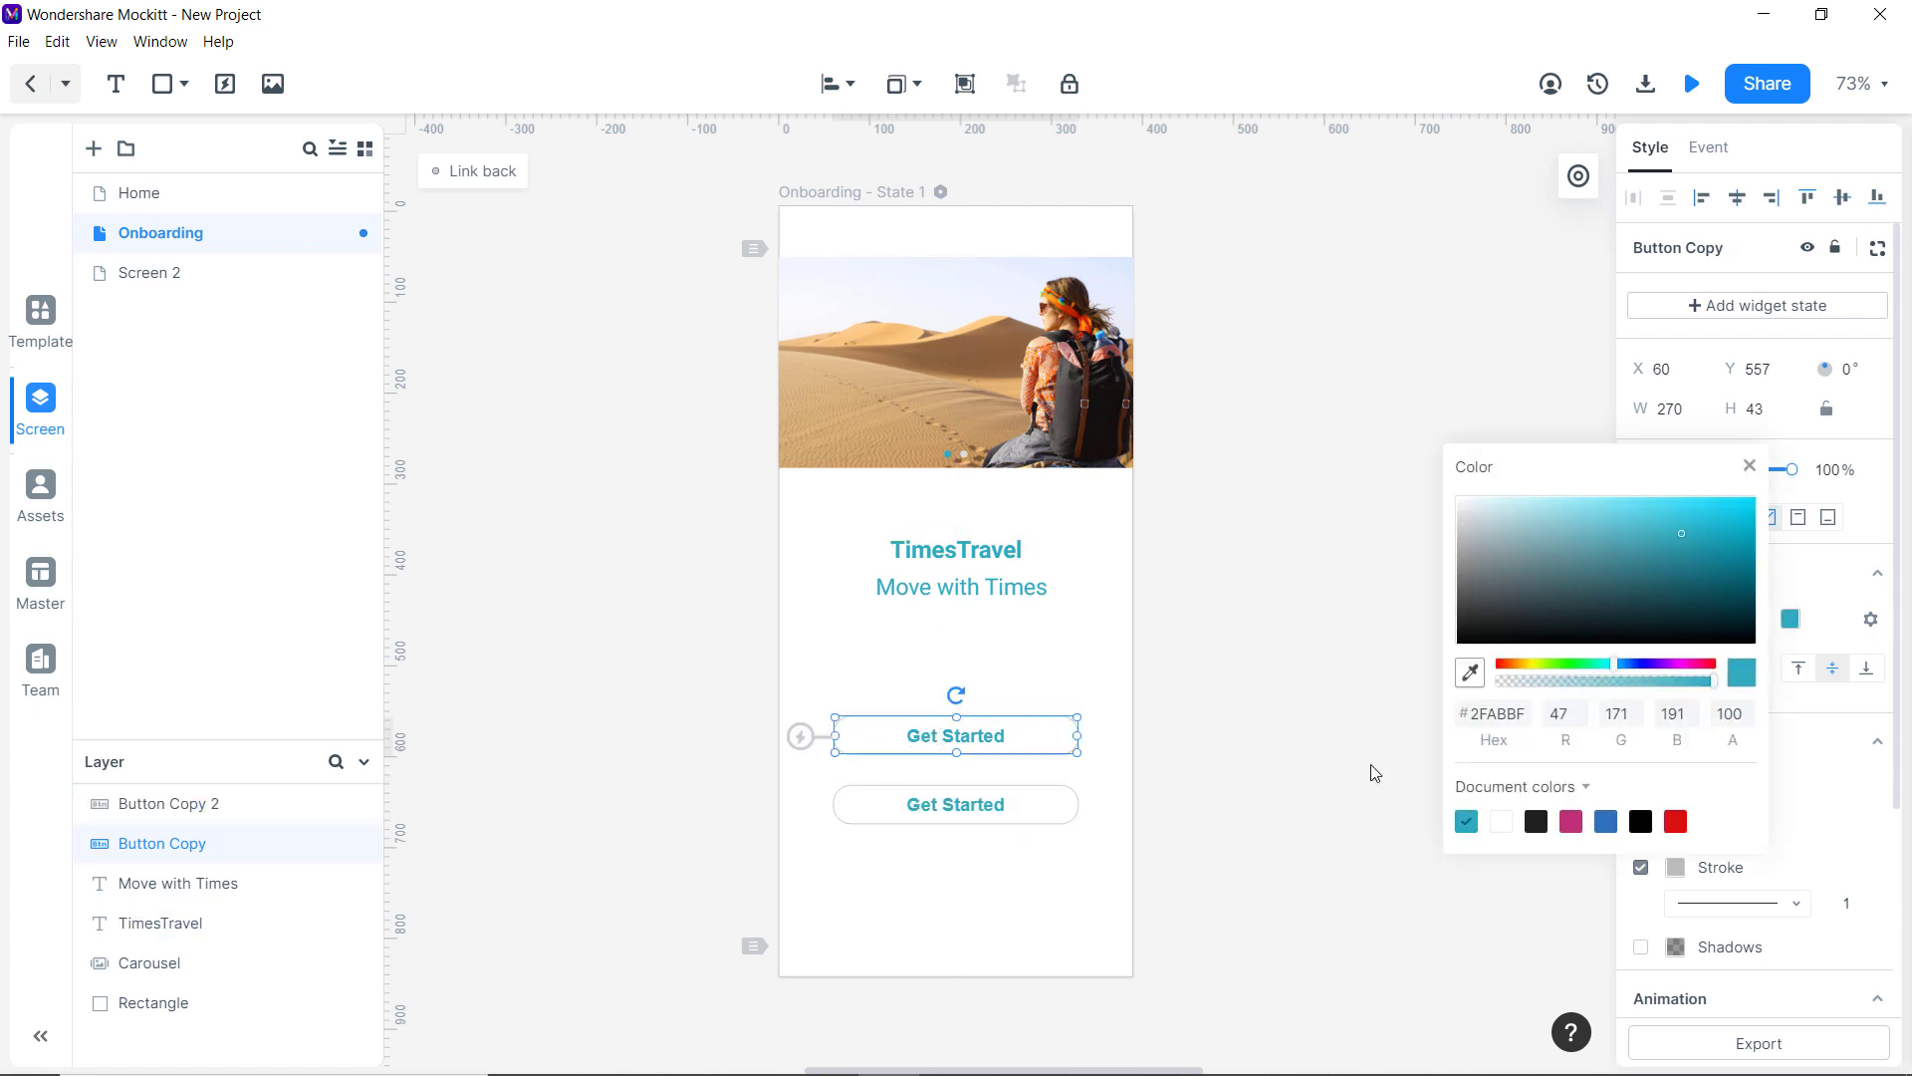
{"action": "left_click", "coordinate": [941, 742]}
{"action": "left_click", "coordinate": [1675, 827]}
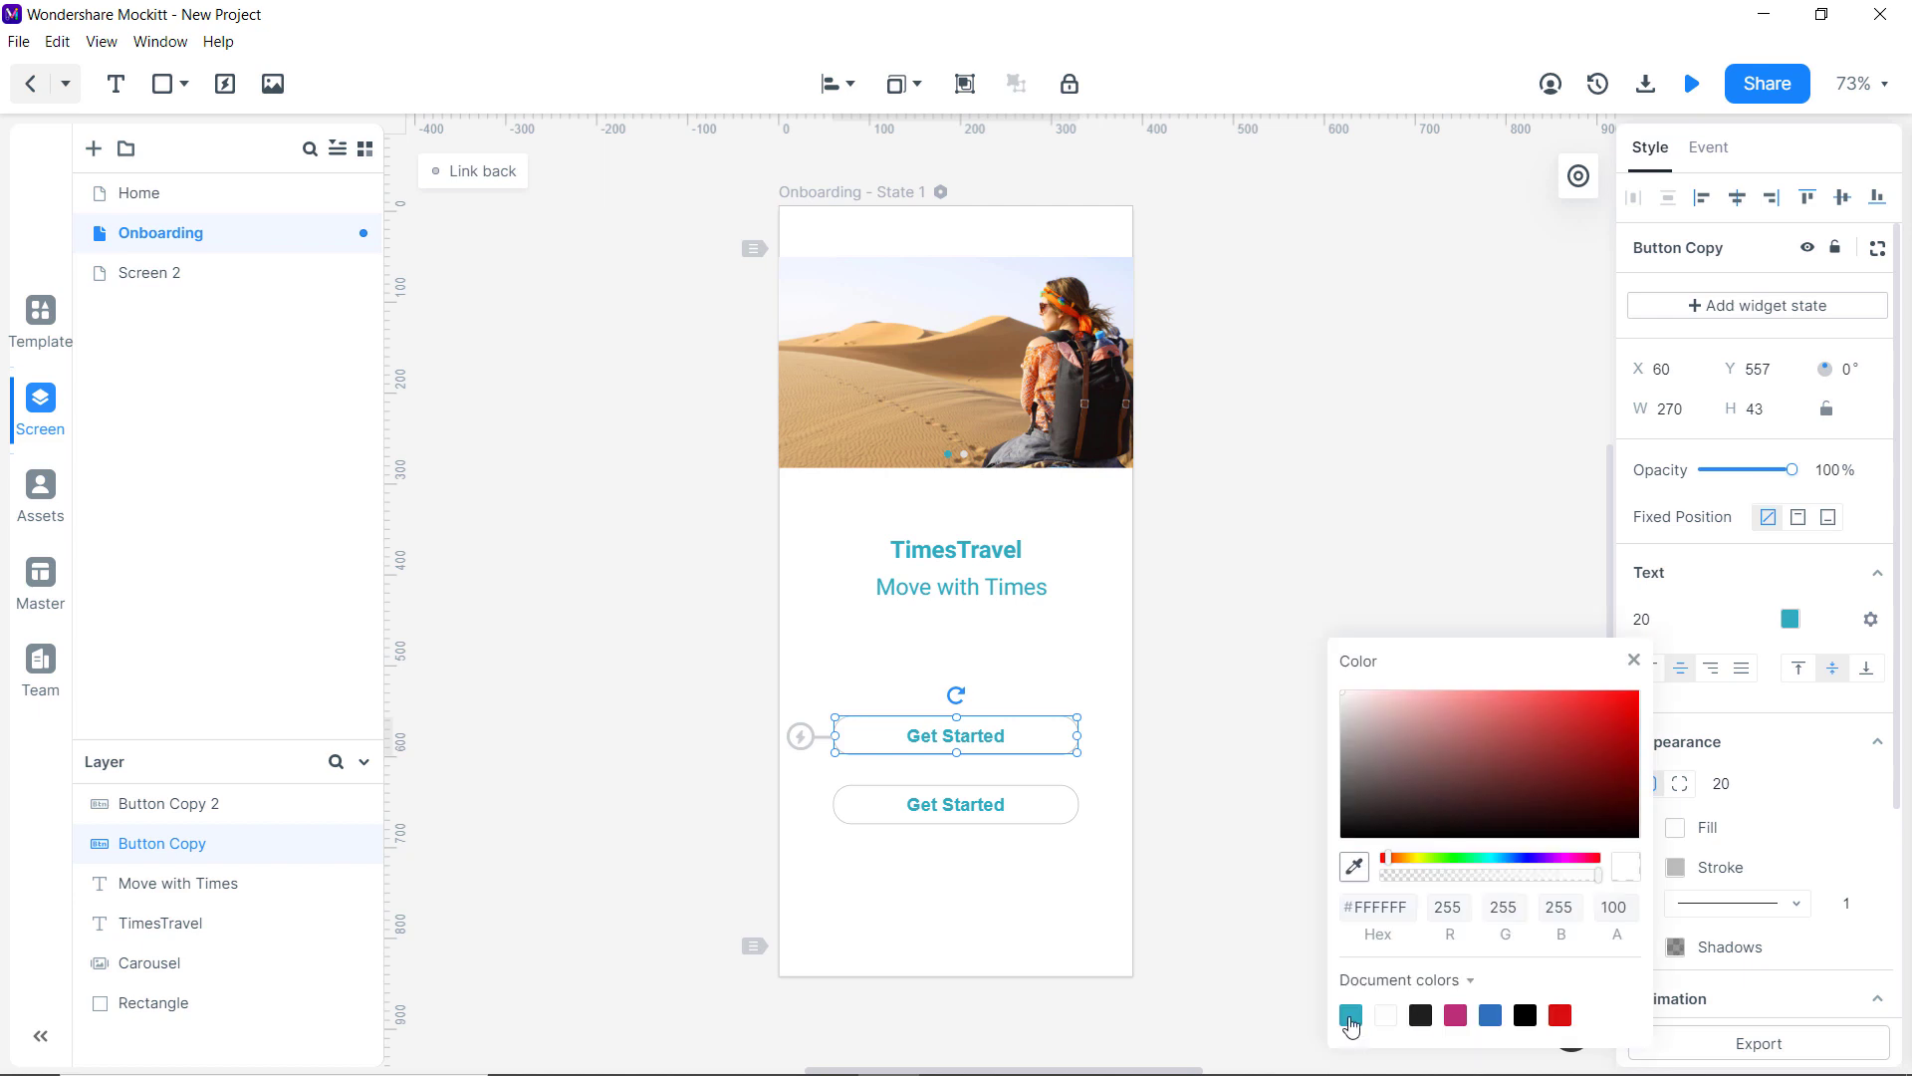
{"action": "left_click", "coordinate": [1350, 1013]}
{"action": "left_click", "coordinate": [1789, 619]}
{"action": "left_click", "coordinate": [1501, 820]}
{"action": "double_click", "coordinate": [984, 734]}
{"action": "type", "text": "Login"}
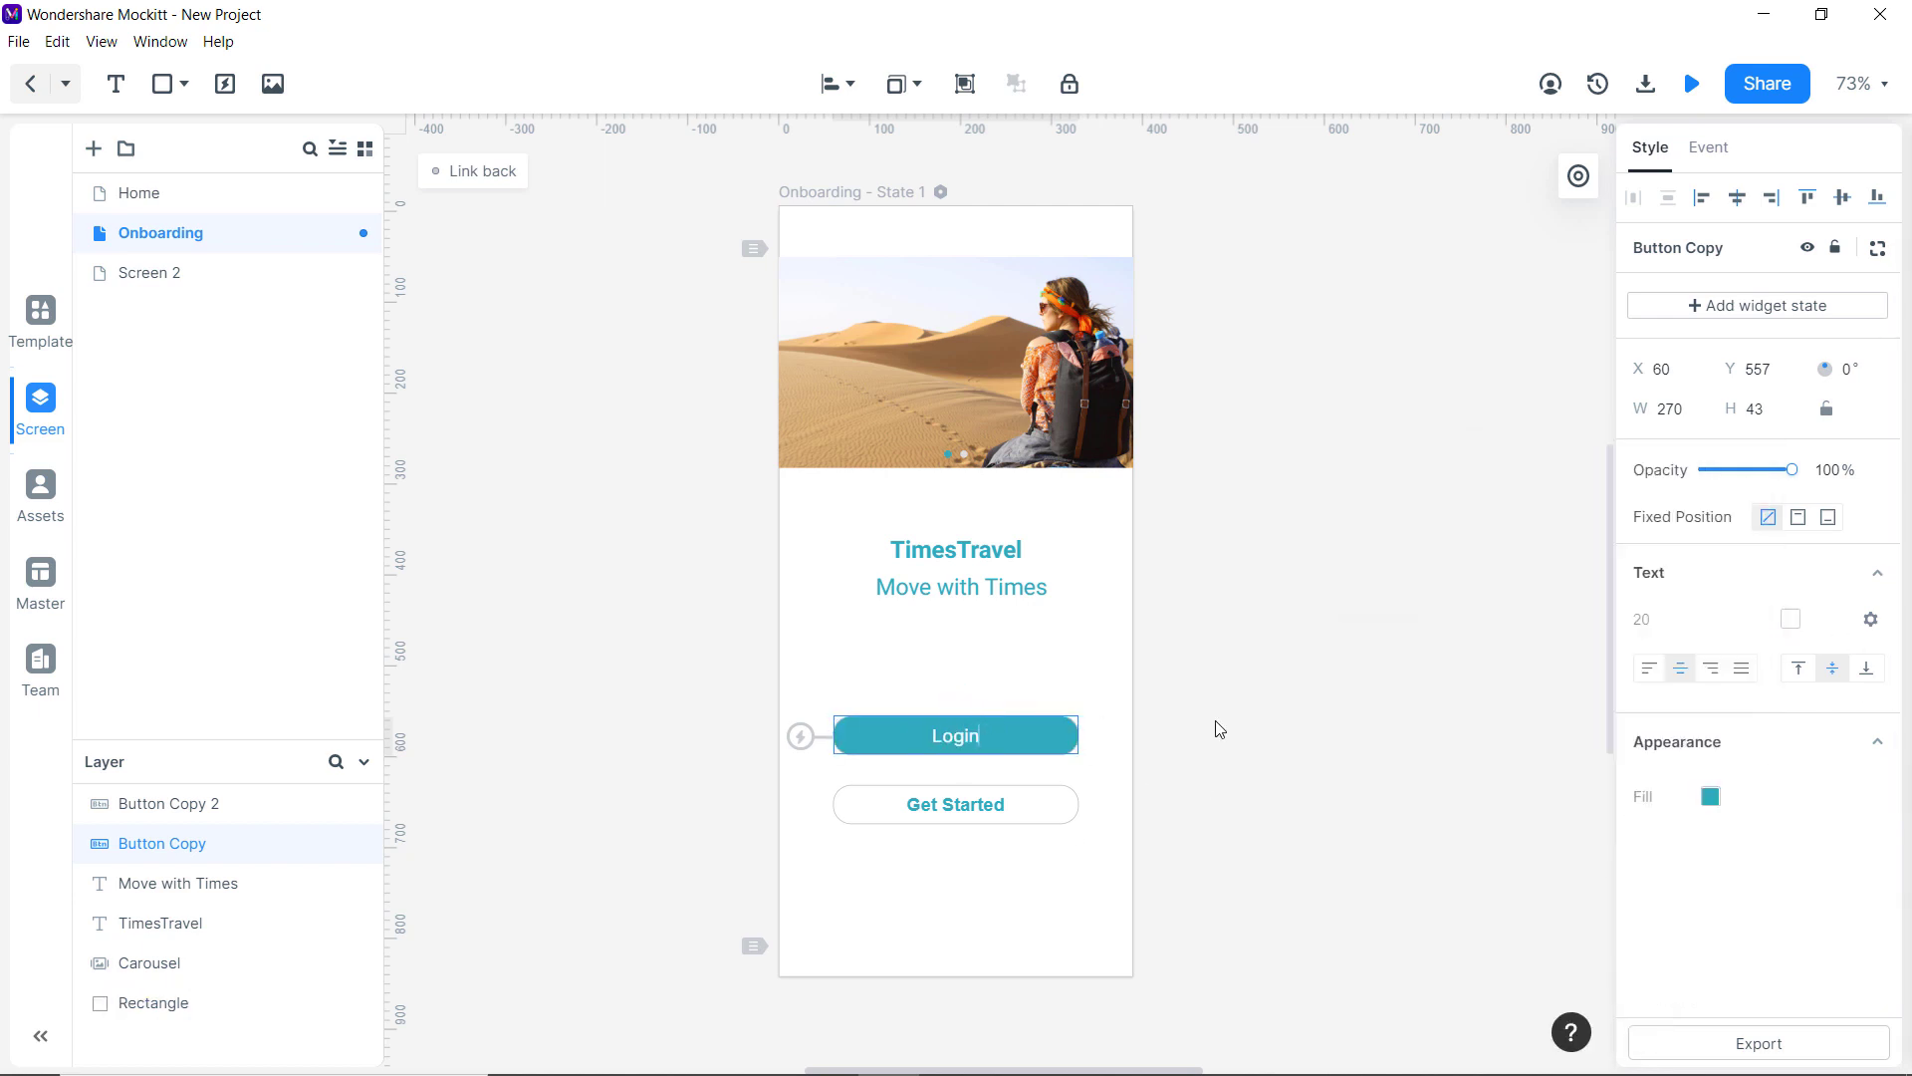
Relabel the lower button 'Creat Account' and turn on its shadow.
{"action": "left_click", "coordinate": [980, 808]}
{"action": "double_click", "coordinate": [1012, 815]}
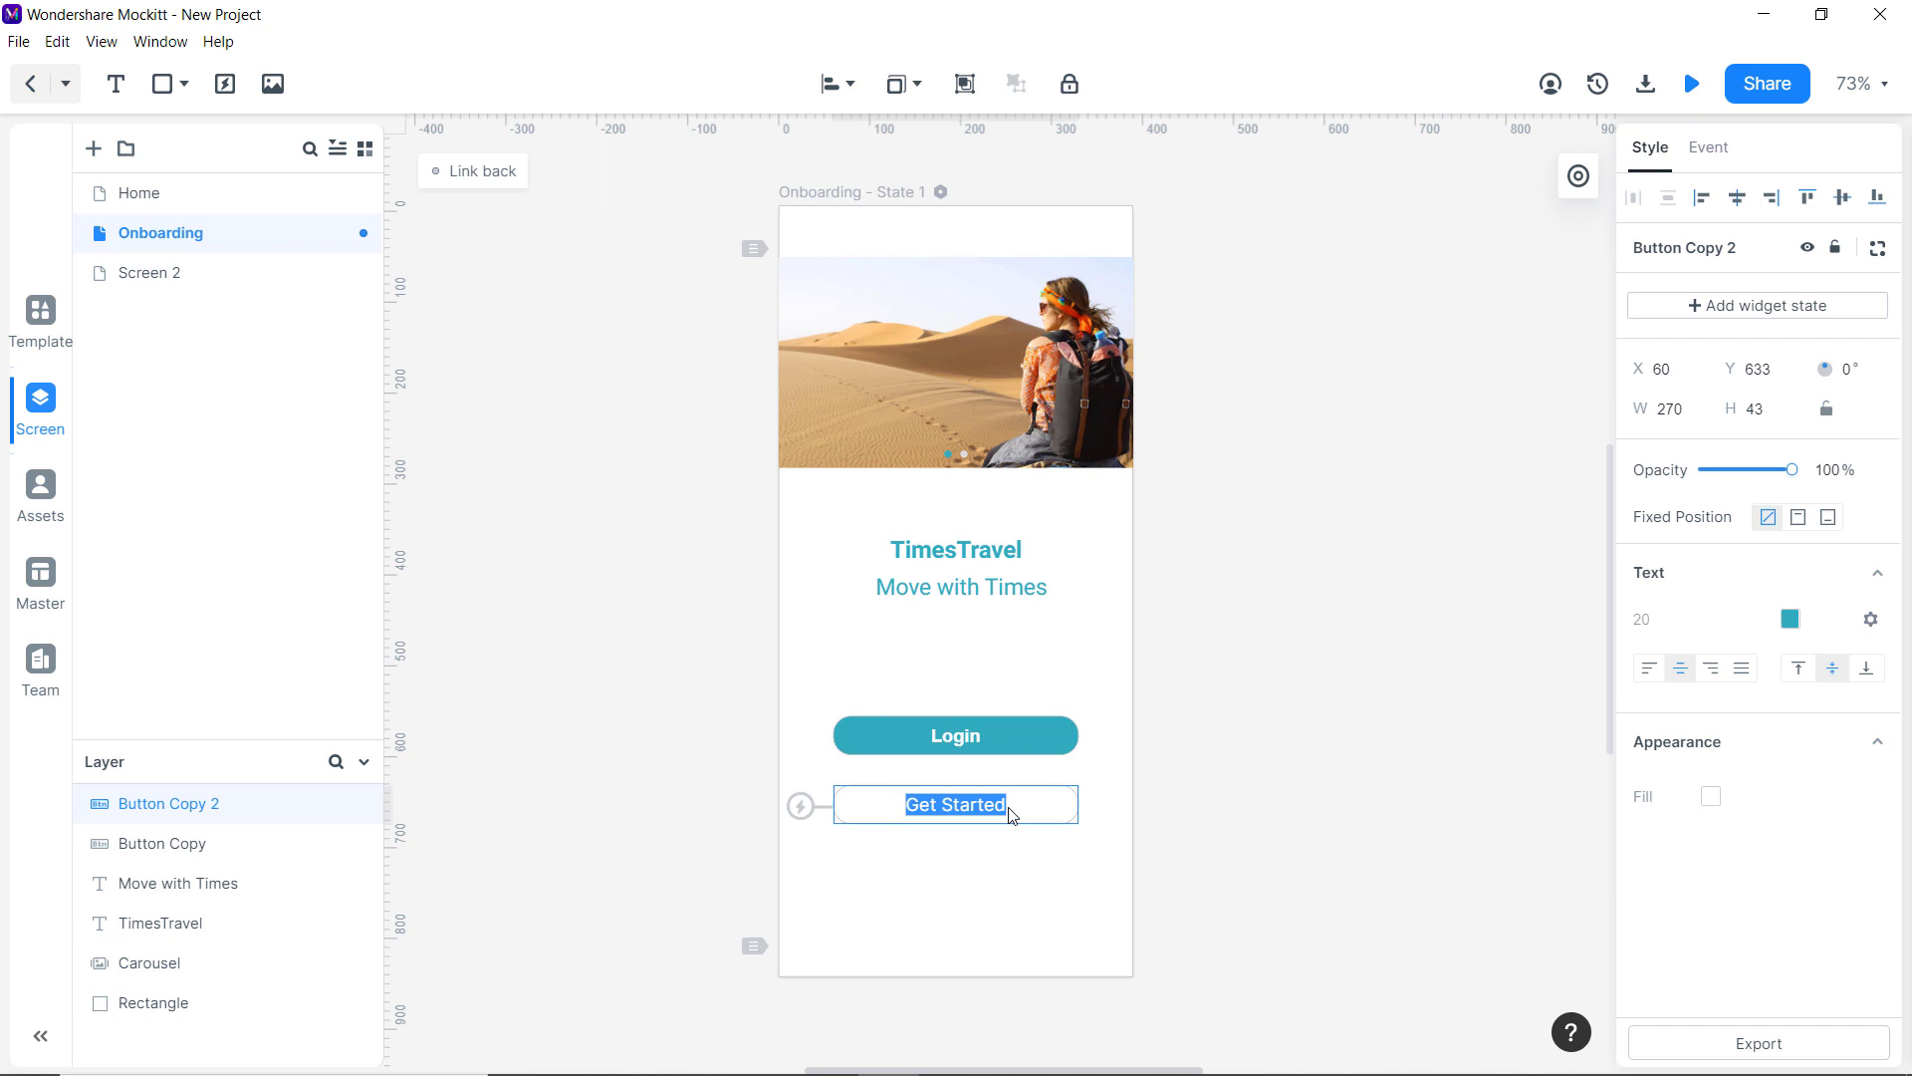
{"action": "type", "text": "Creat Account"}
{"action": "left_click", "coordinate": [1059, 733]}
{"action": "left_click", "coordinate": [1060, 733]}
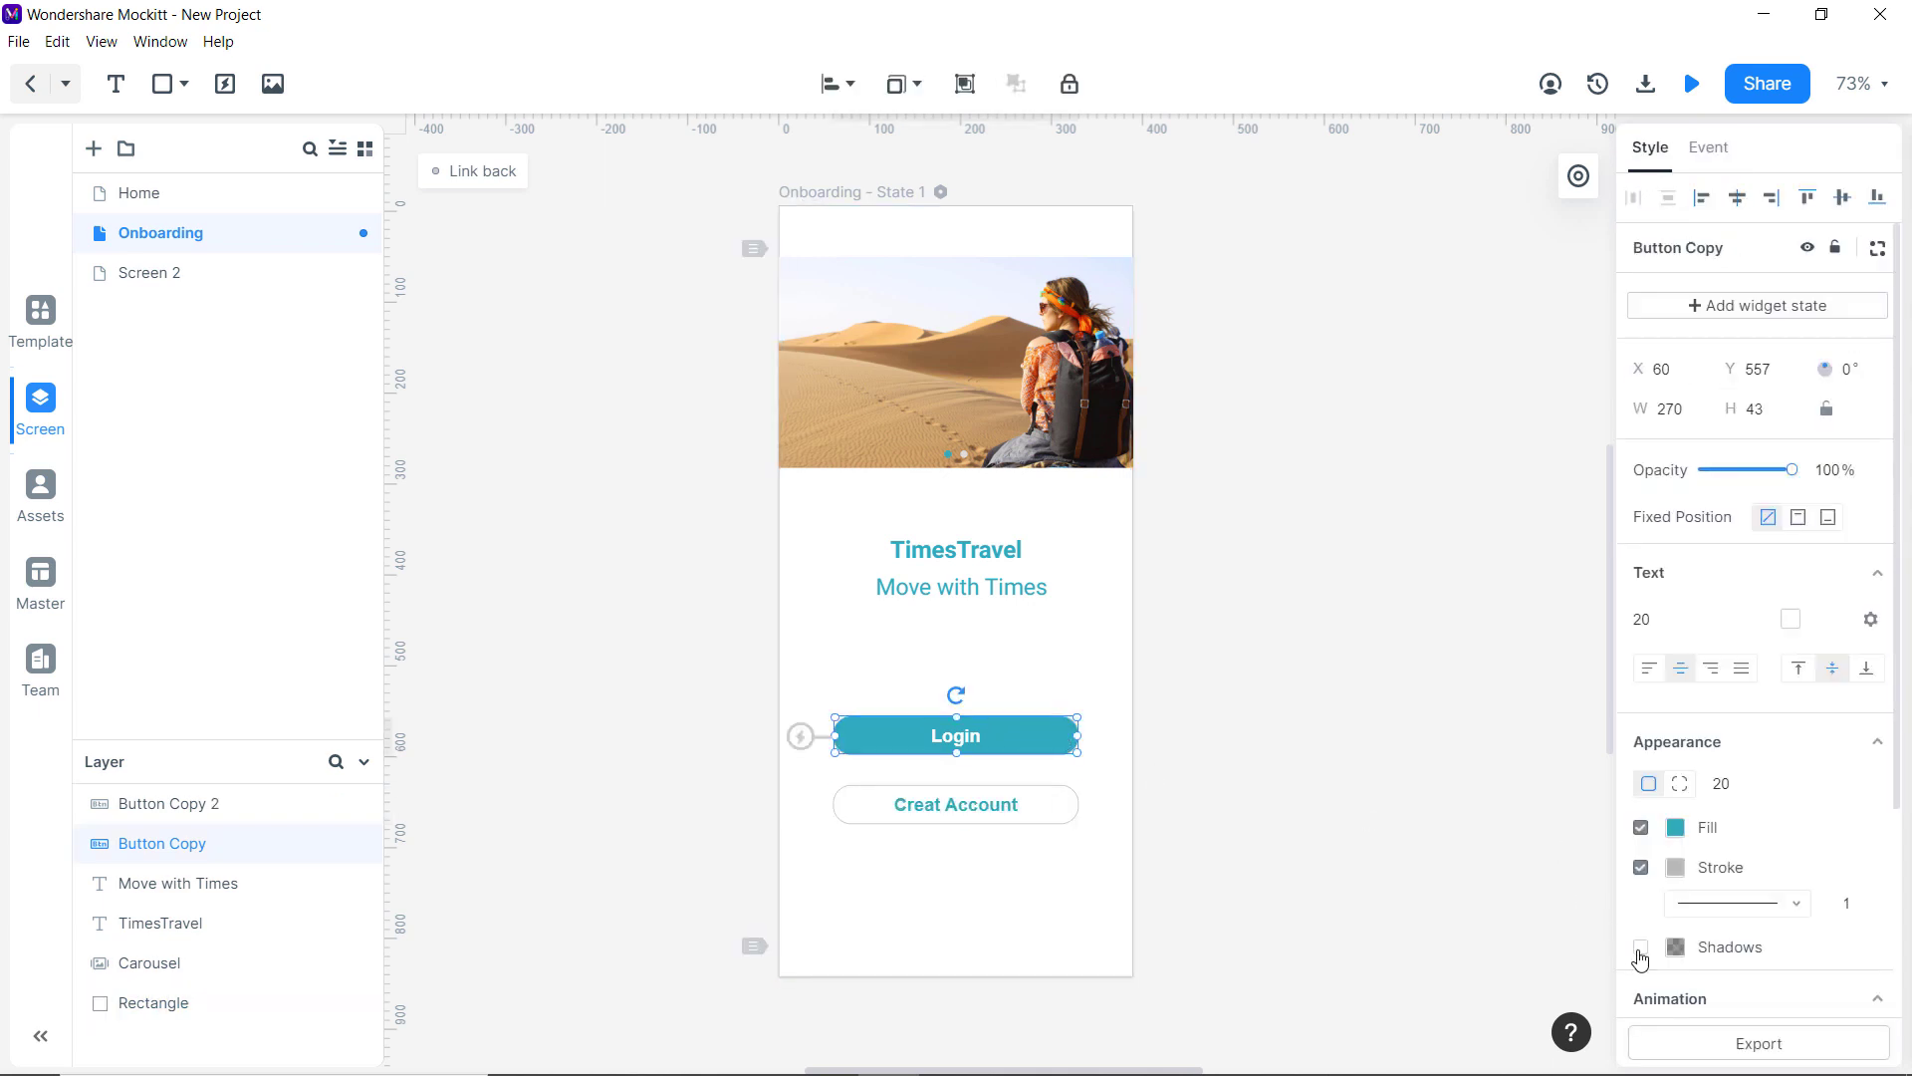
{"action": "left_click", "coordinate": [1062, 814]}
{"action": "left_click", "coordinate": [1640, 948]}
{"action": "left_click", "coordinate": [1392, 751]}
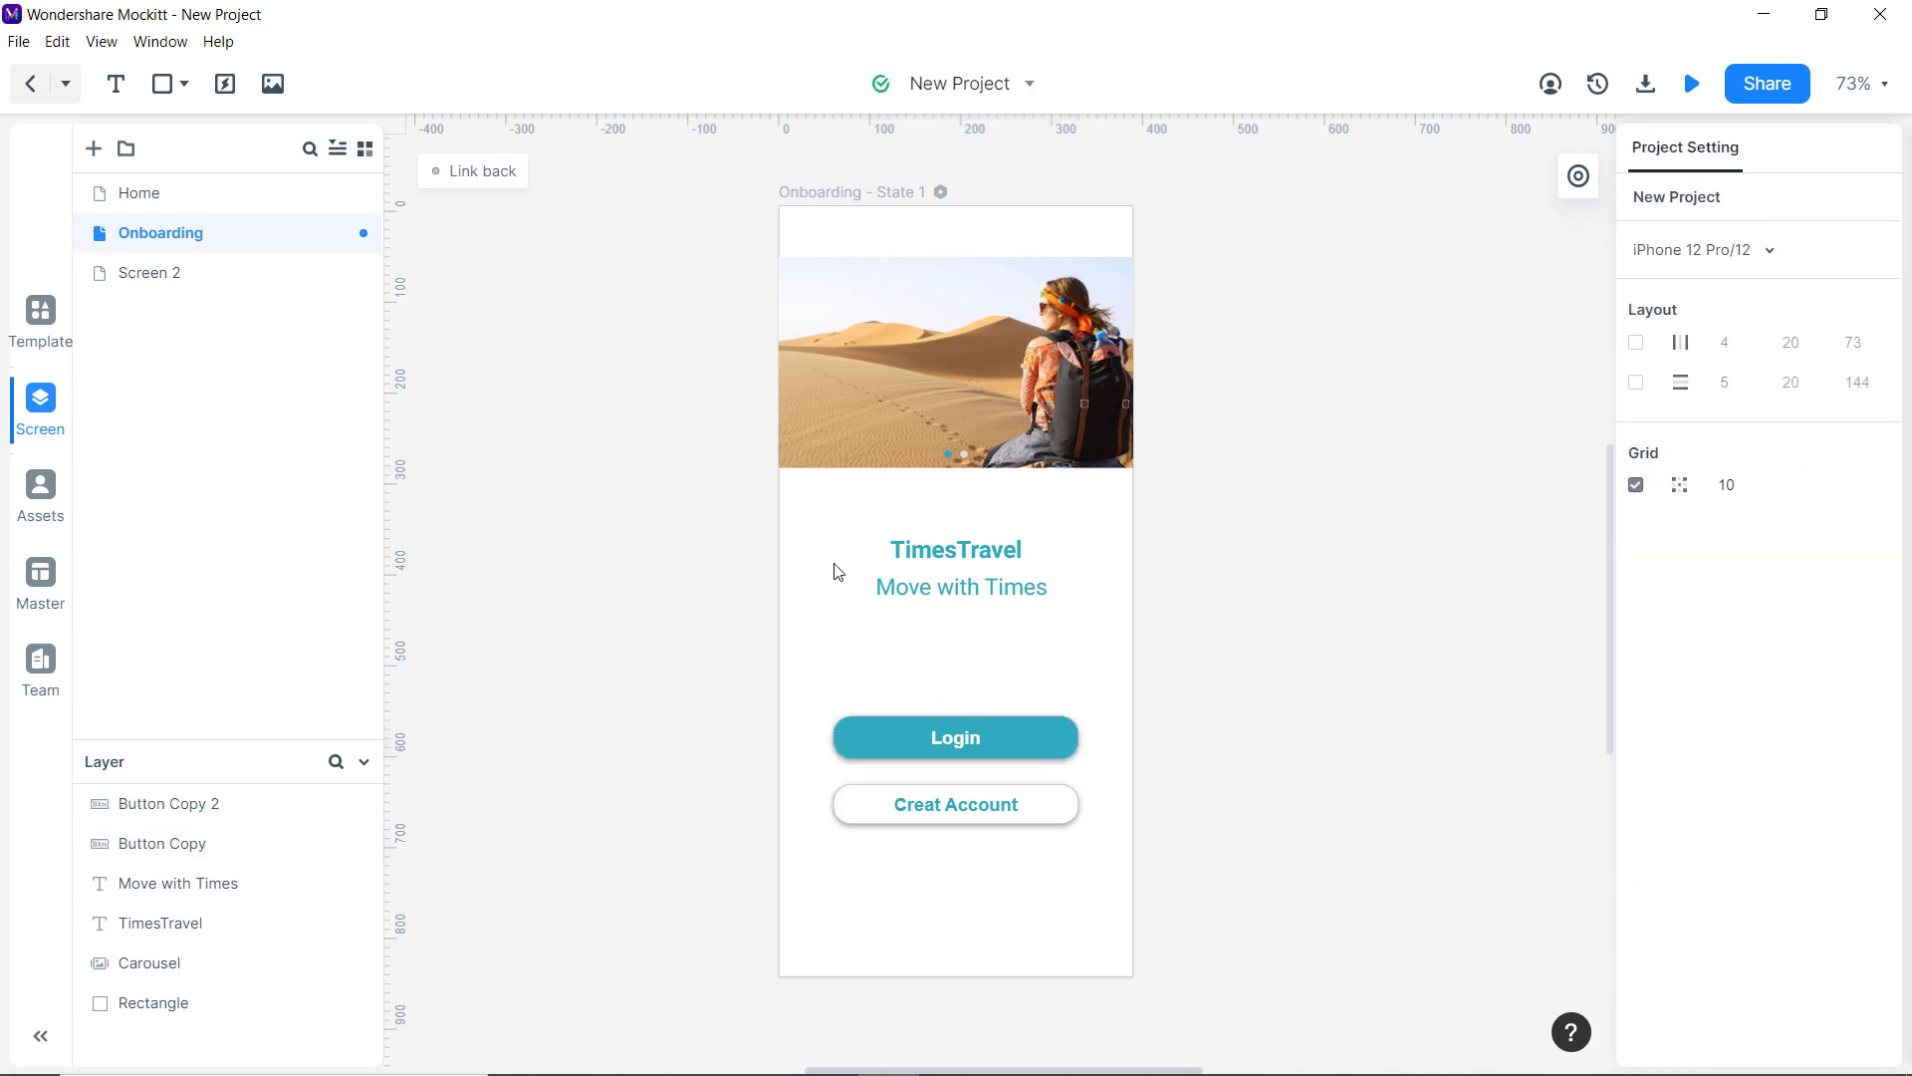
Add a new screen named Login and delete its status bar.
{"action": "left_click", "coordinate": [94, 149]}
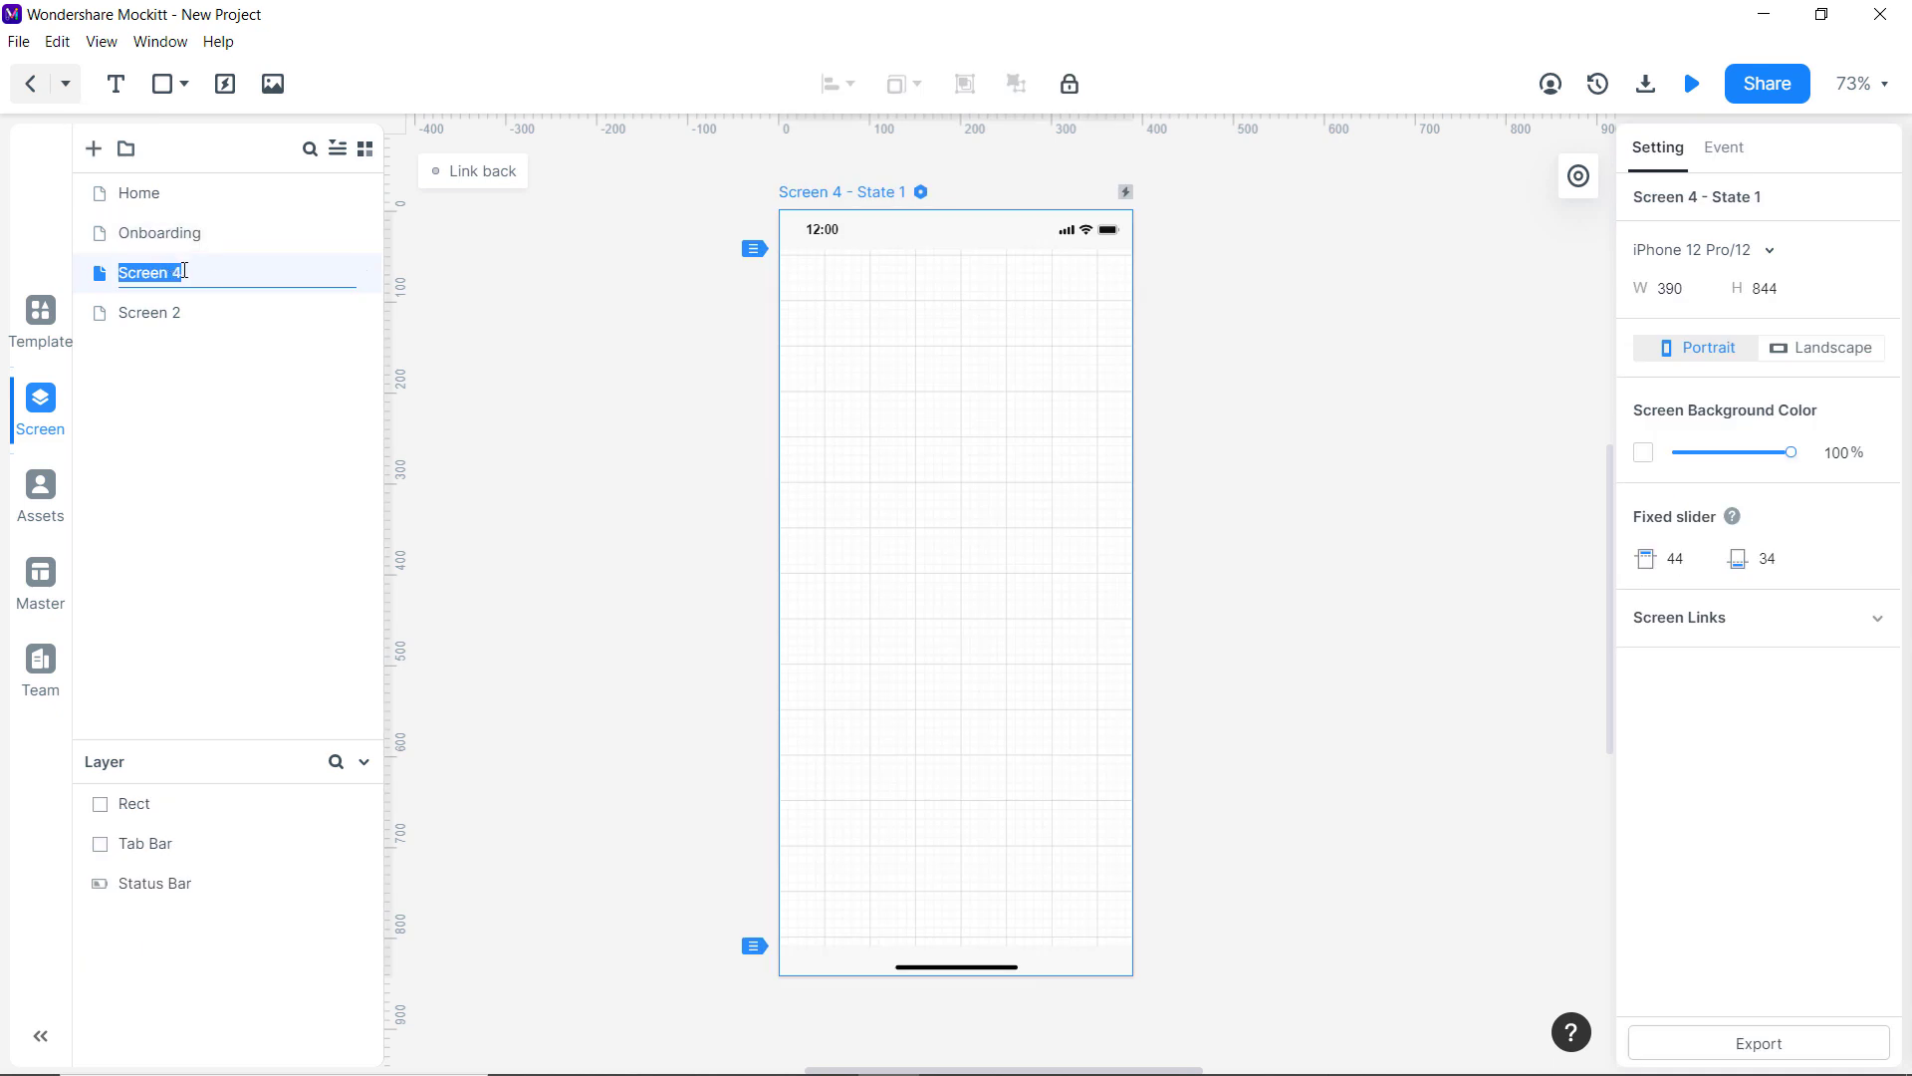
{"action": "type", "text": "Login"}
{"action": "key", "text": "Return"}
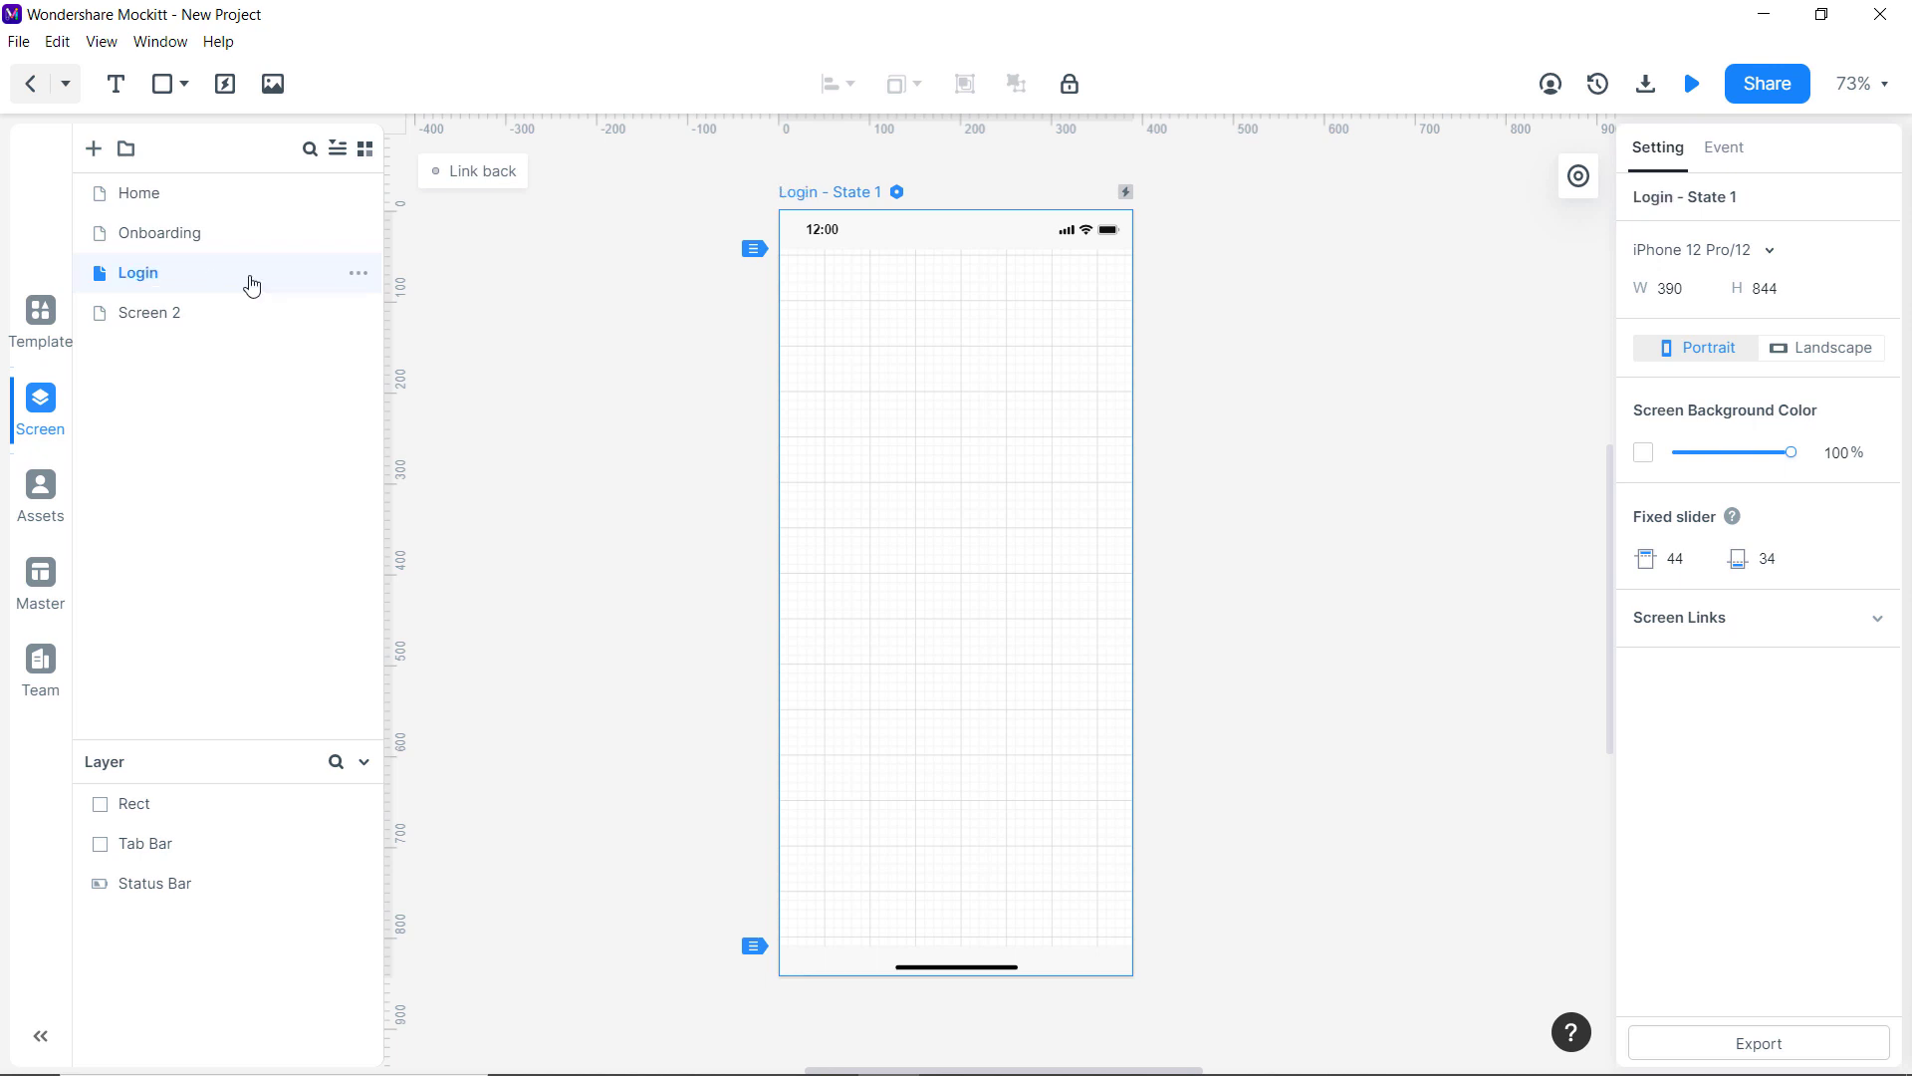
{"action": "left_click", "coordinate": [882, 237]}
{"action": "key", "text": "Delete"}
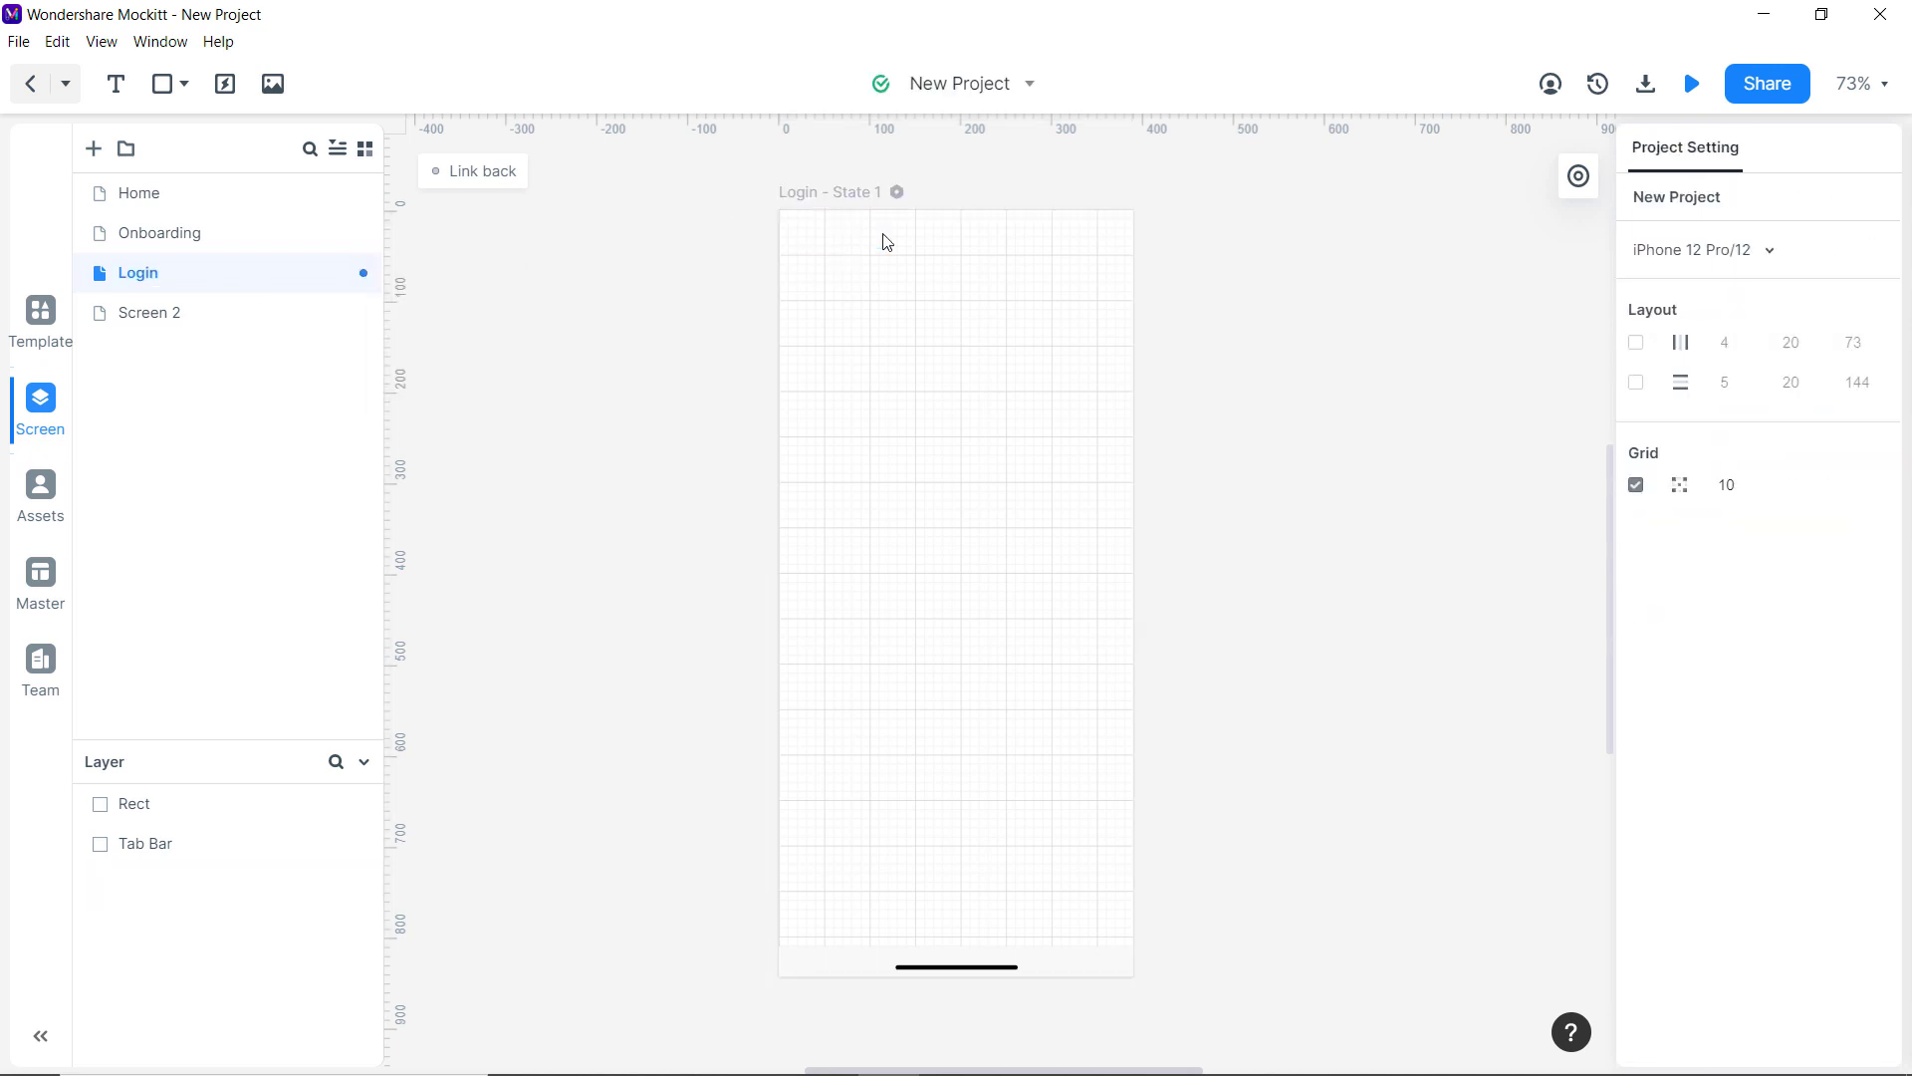
Cover the Login screen with a full-screen rectangle from the Basic library.
{"action": "left_click", "coordinate": [40, 319]}
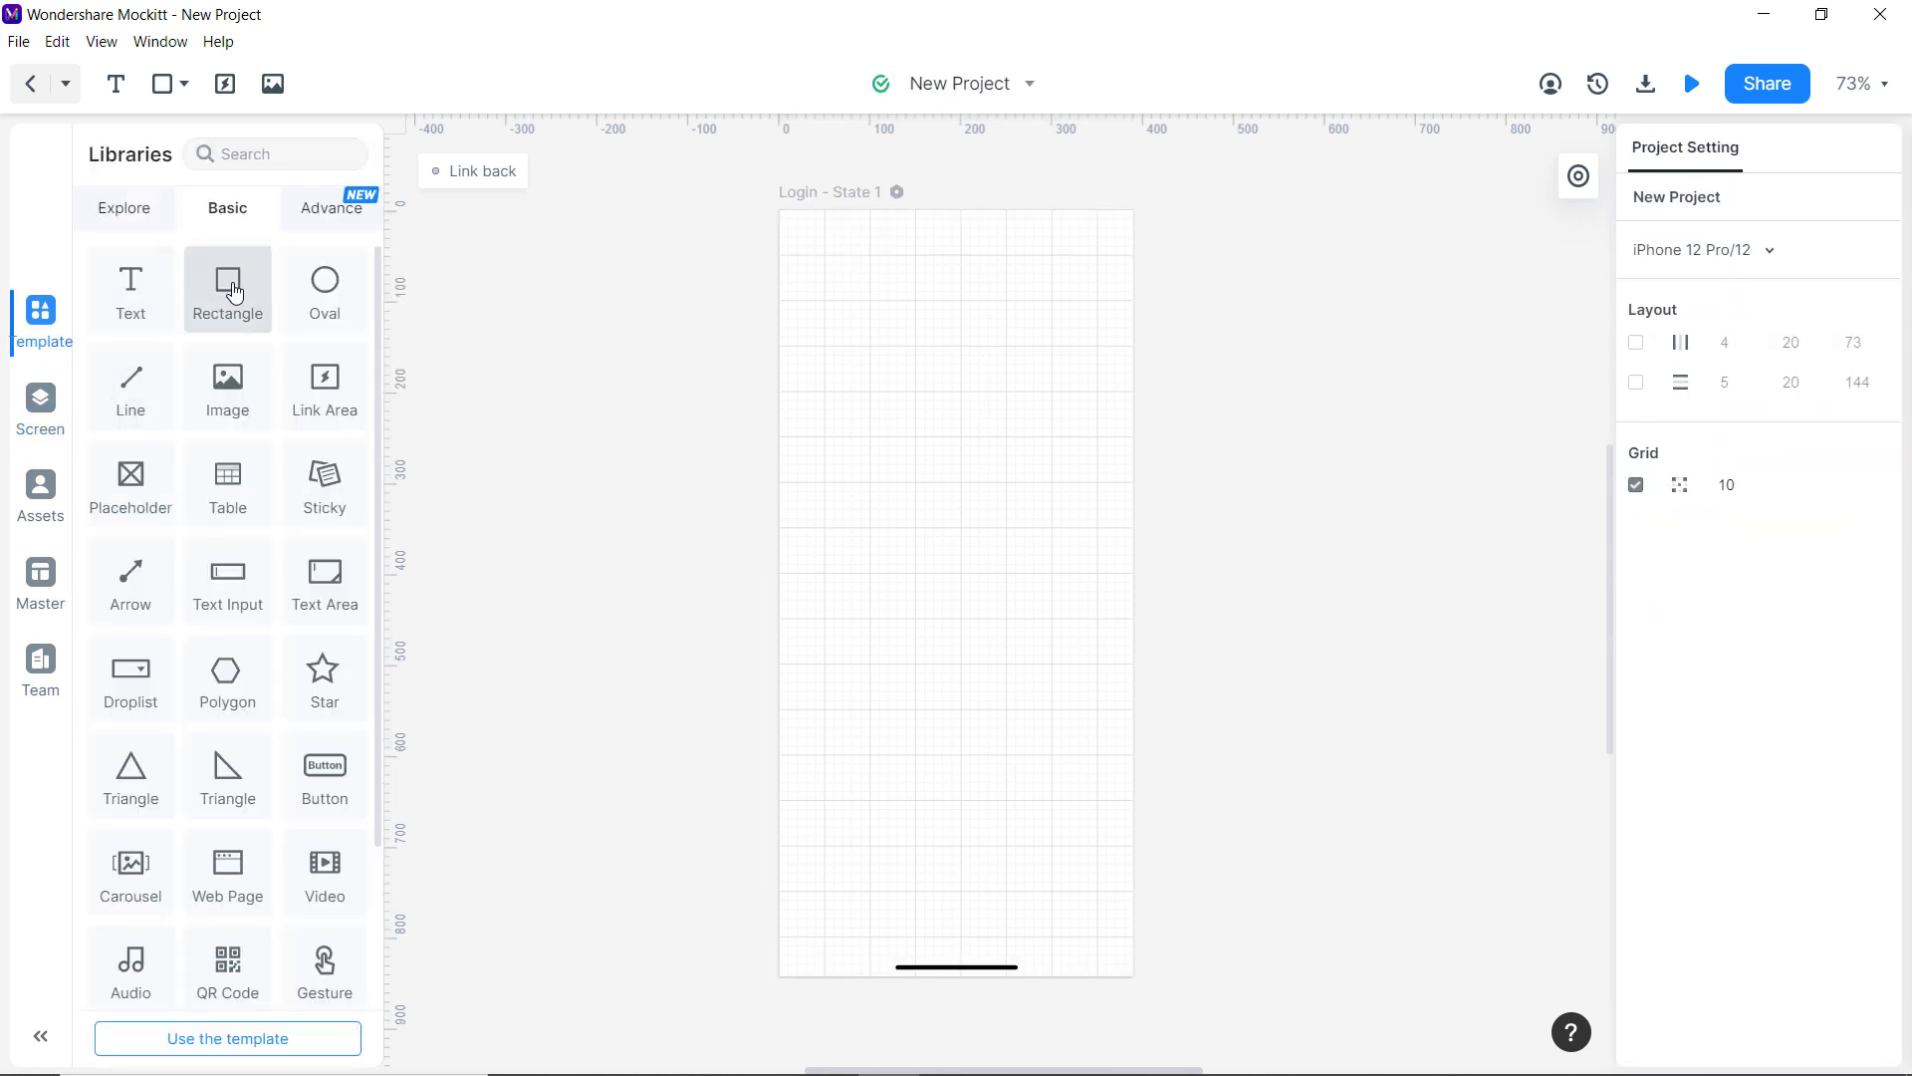
{"action": "left_click_drag", "start_coordinate": [231, 294], "coordinate": [872, 261]}
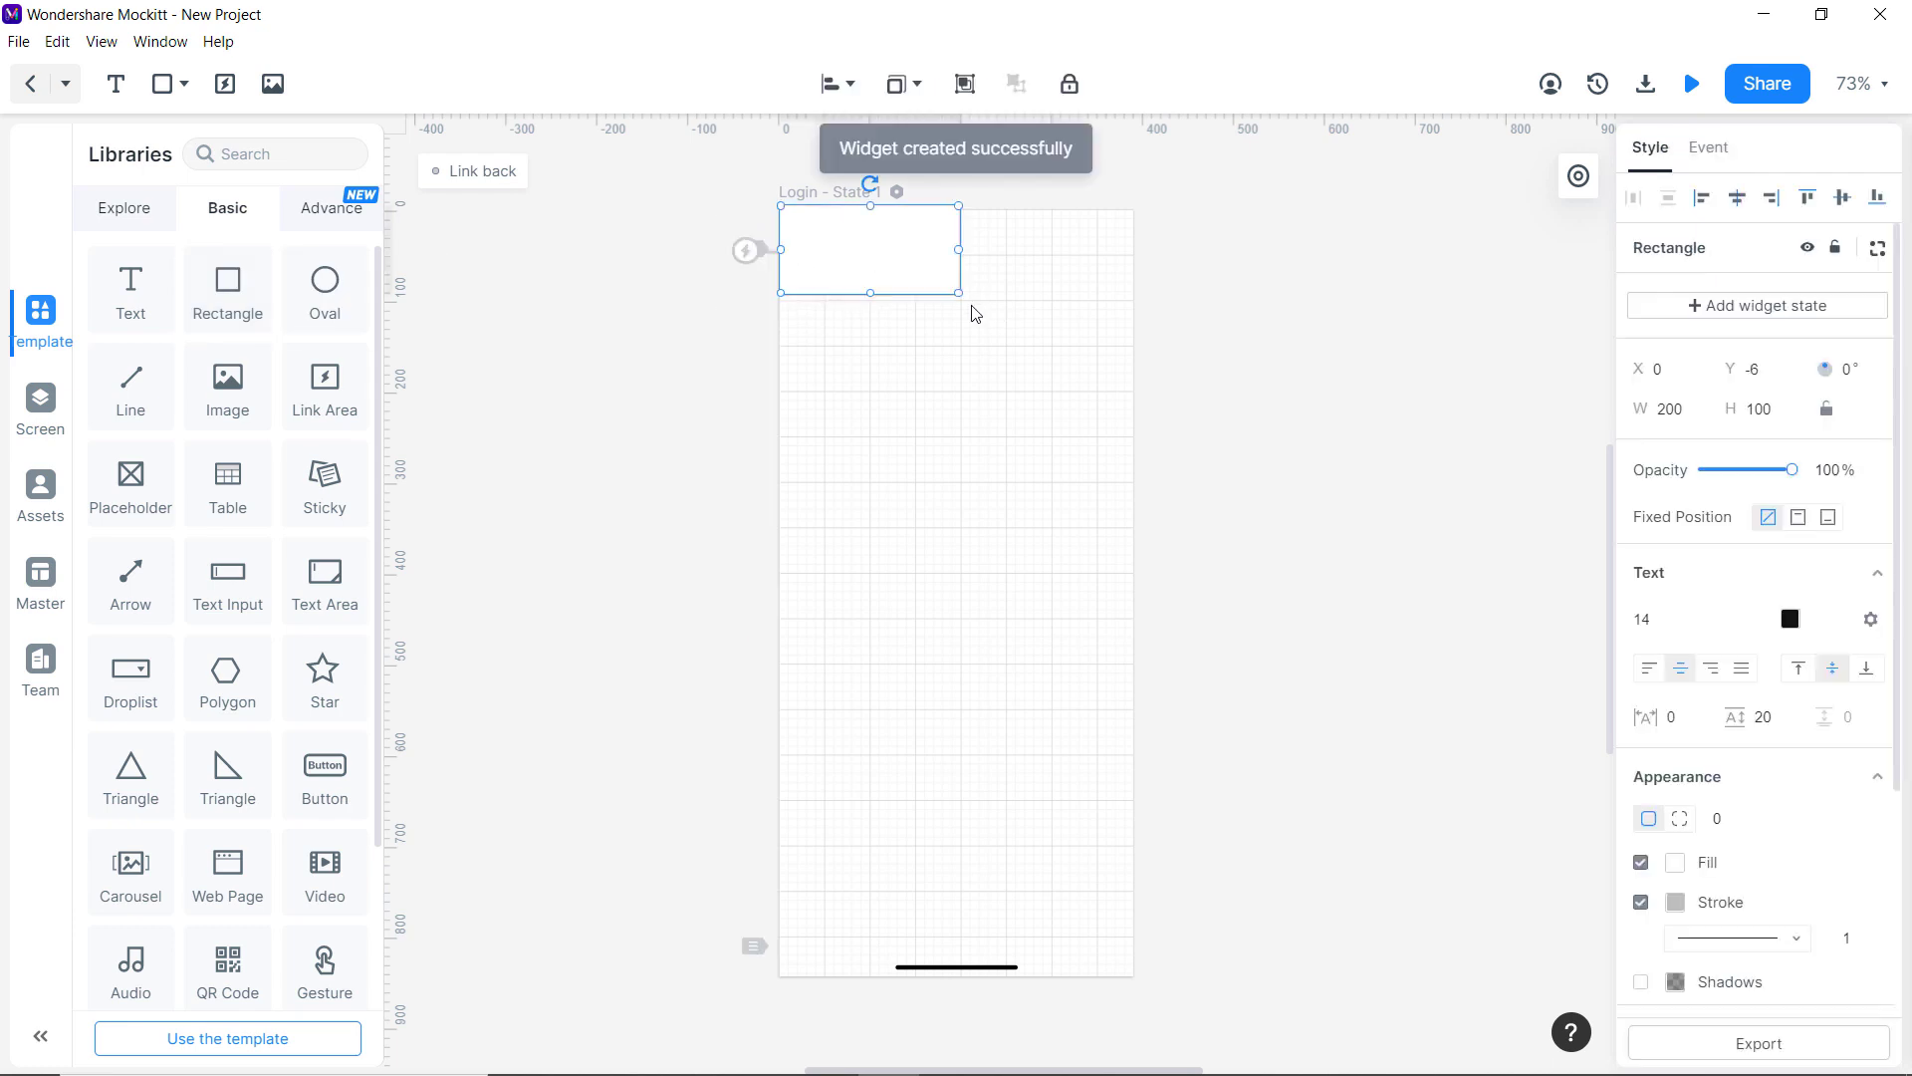
{"action": "left_click", "coordinate": [978, 974]}
{"action": "left_click", "coordinate": [833, 239]}
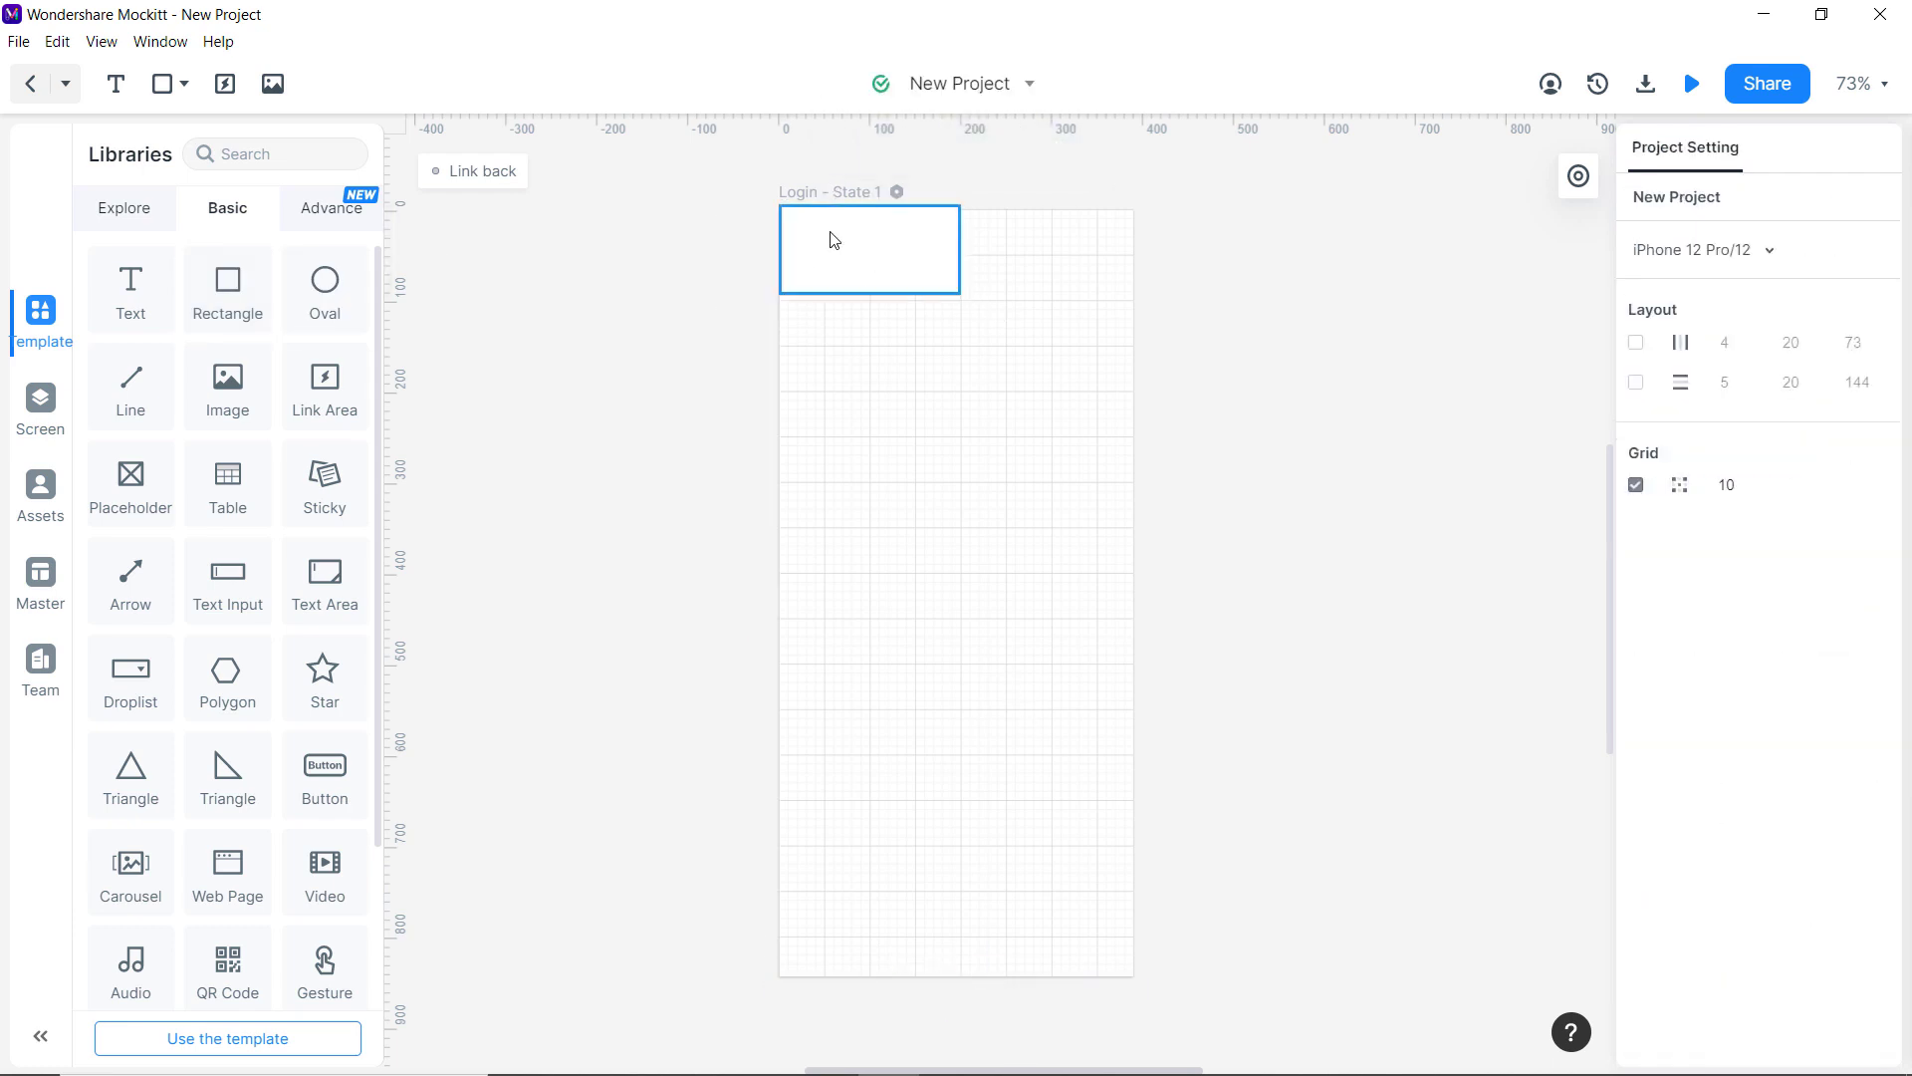
{"action": "key", "text": "Delete"}
{"action": "left_click_drag", "start_coordinate": [230, 303], "coordinate": [1133, 979]}
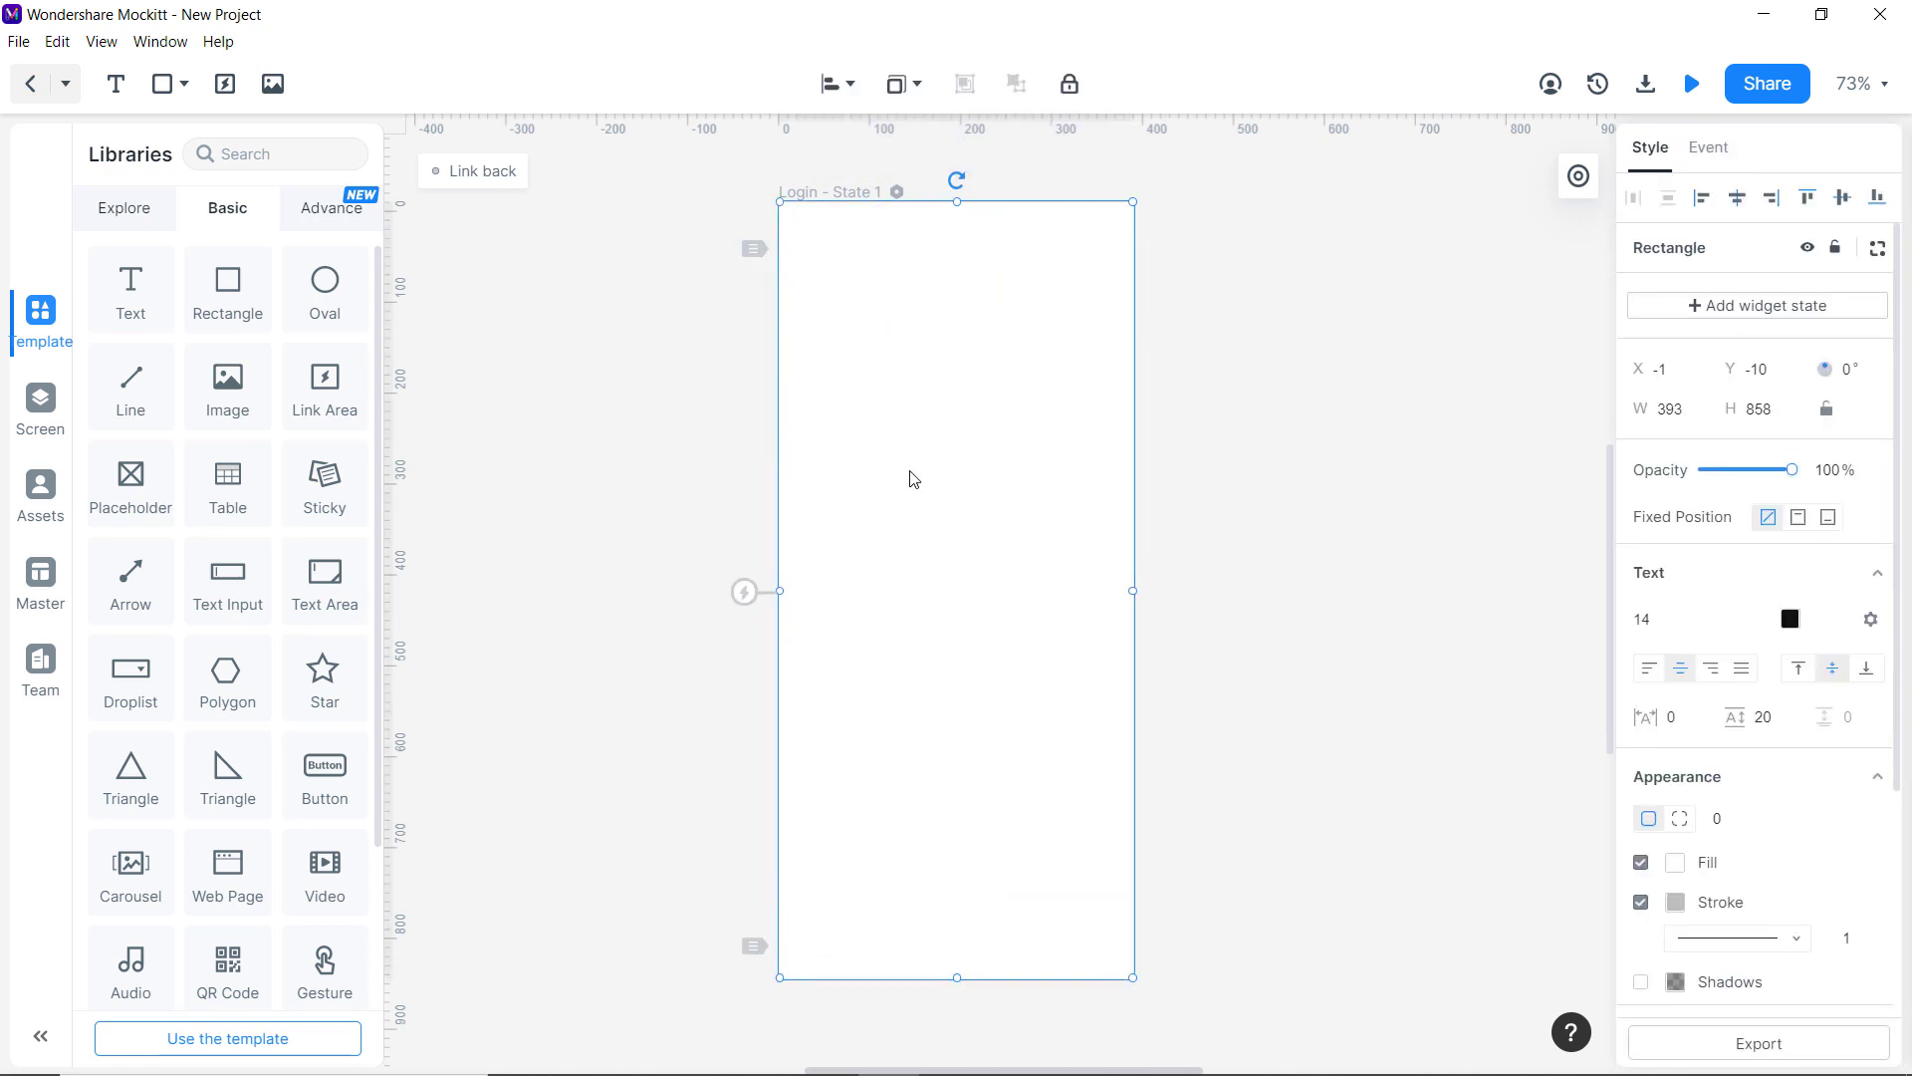
Add a 'Login' heading near the top at size 28 in the Roboto font.
{"action": "left_click_drag", "start_coordinate": [132, 290], "coordinate": [875, 321]}
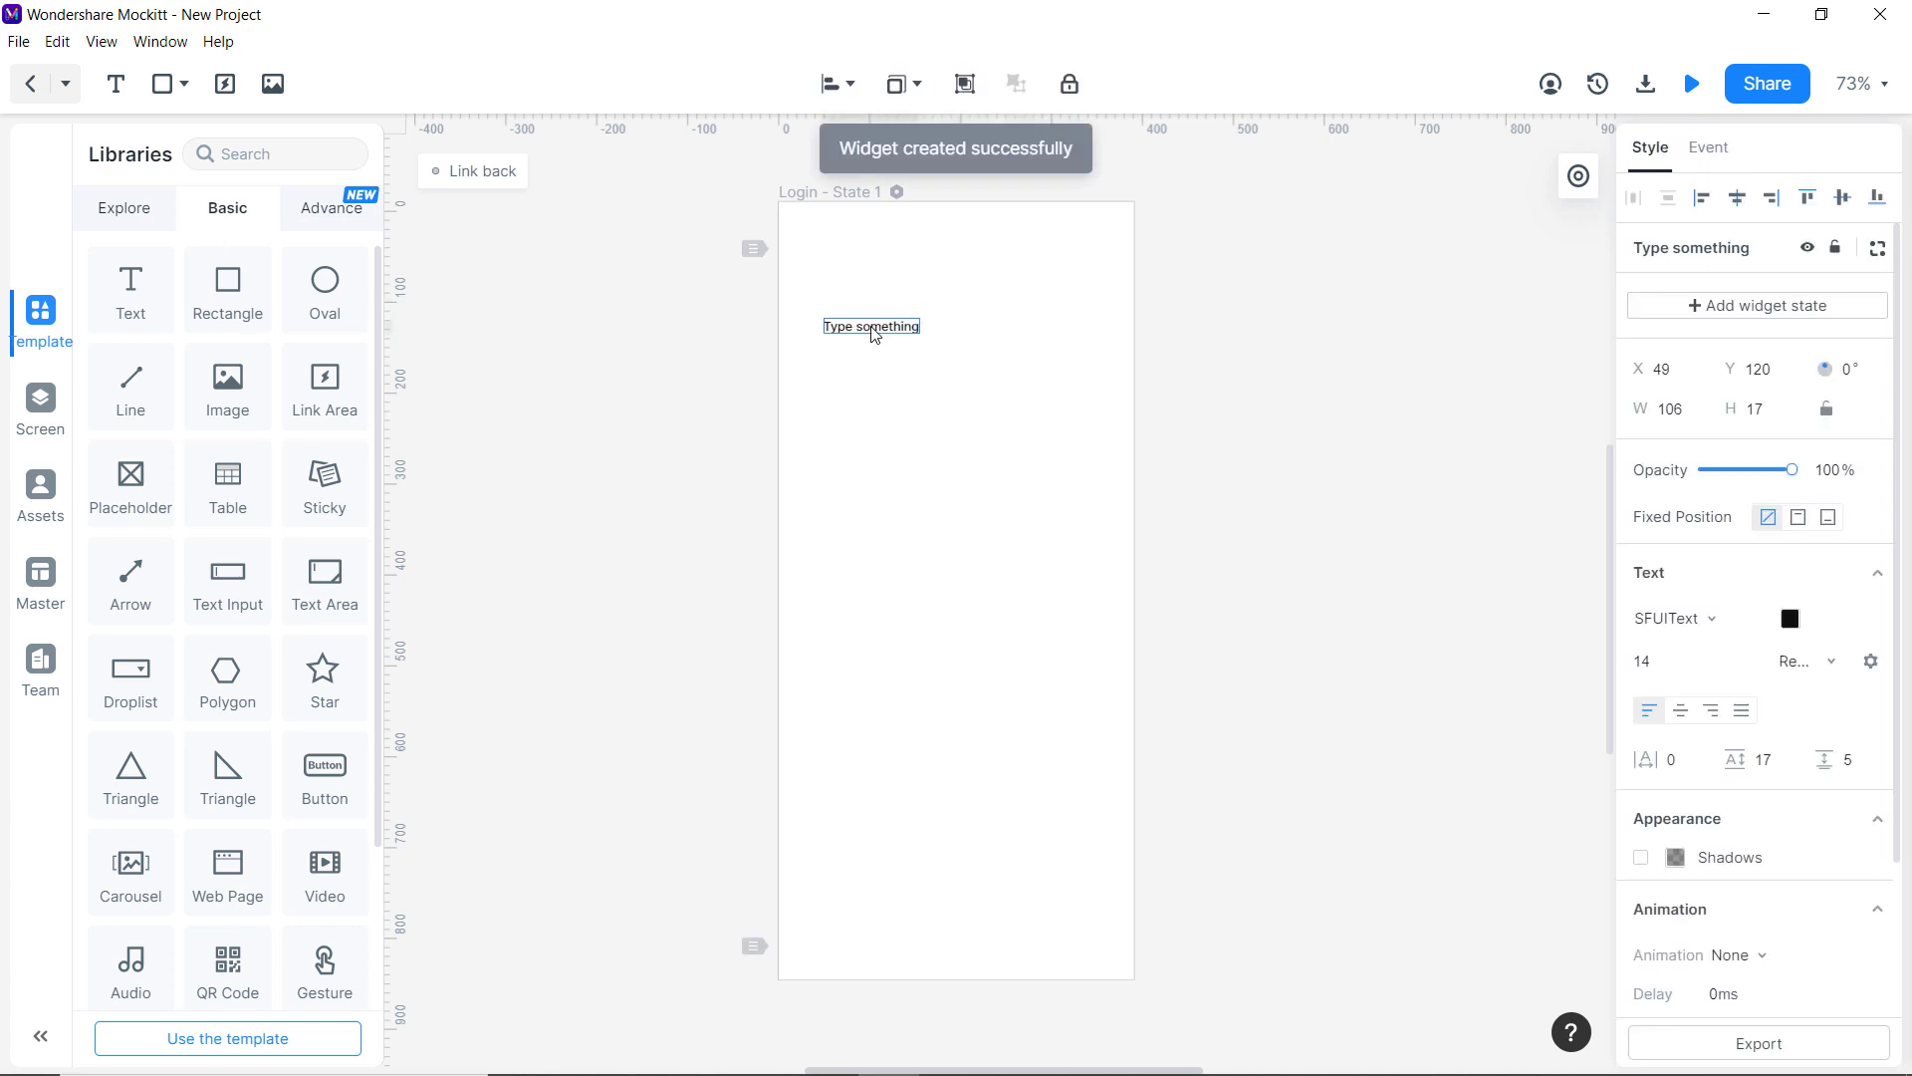
{"action": "type", "text": "Login"}
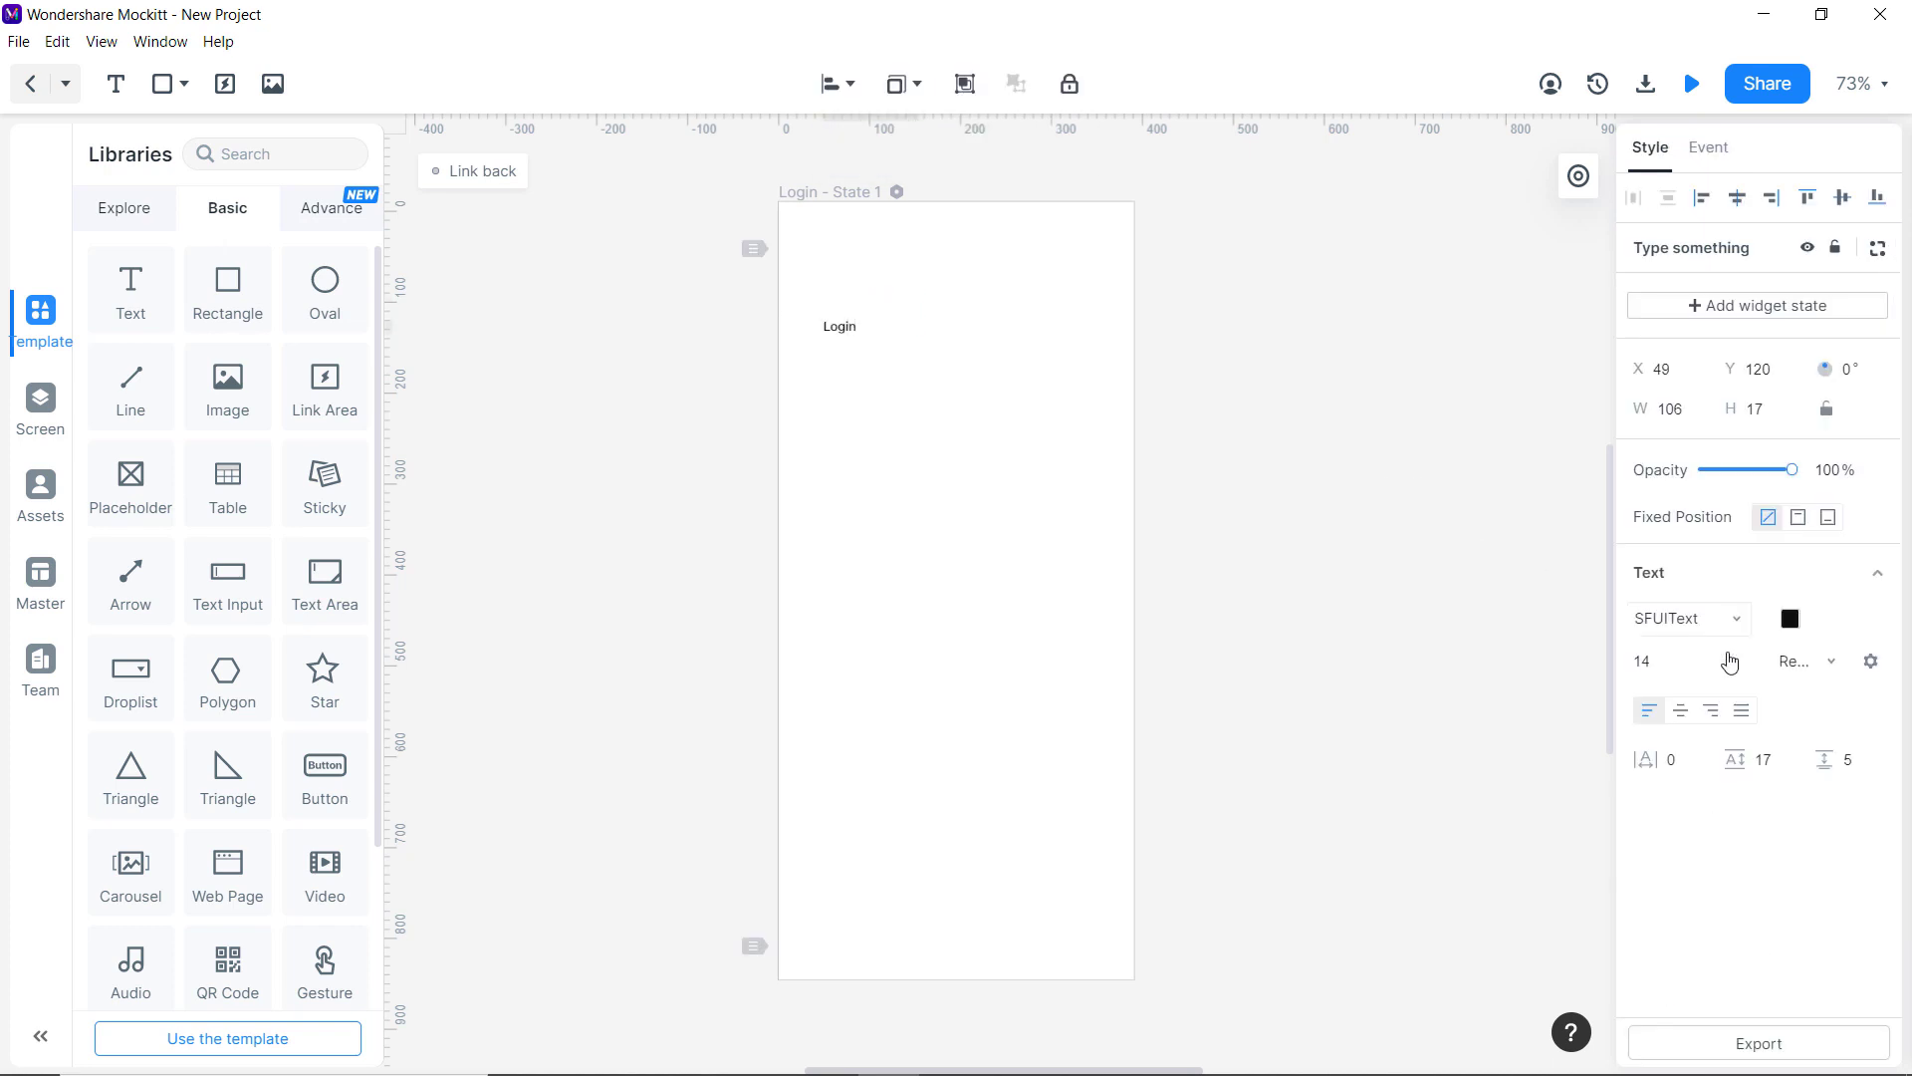
{"action": "left_click", "coordinate": [1730, 663]}
{"action": "left_click", "coordinate": [1682, 770]}
{"action": "double_click", "coordinate": [854, 326]}
{"action": "left_click", "coordinate": [1730, 662]}
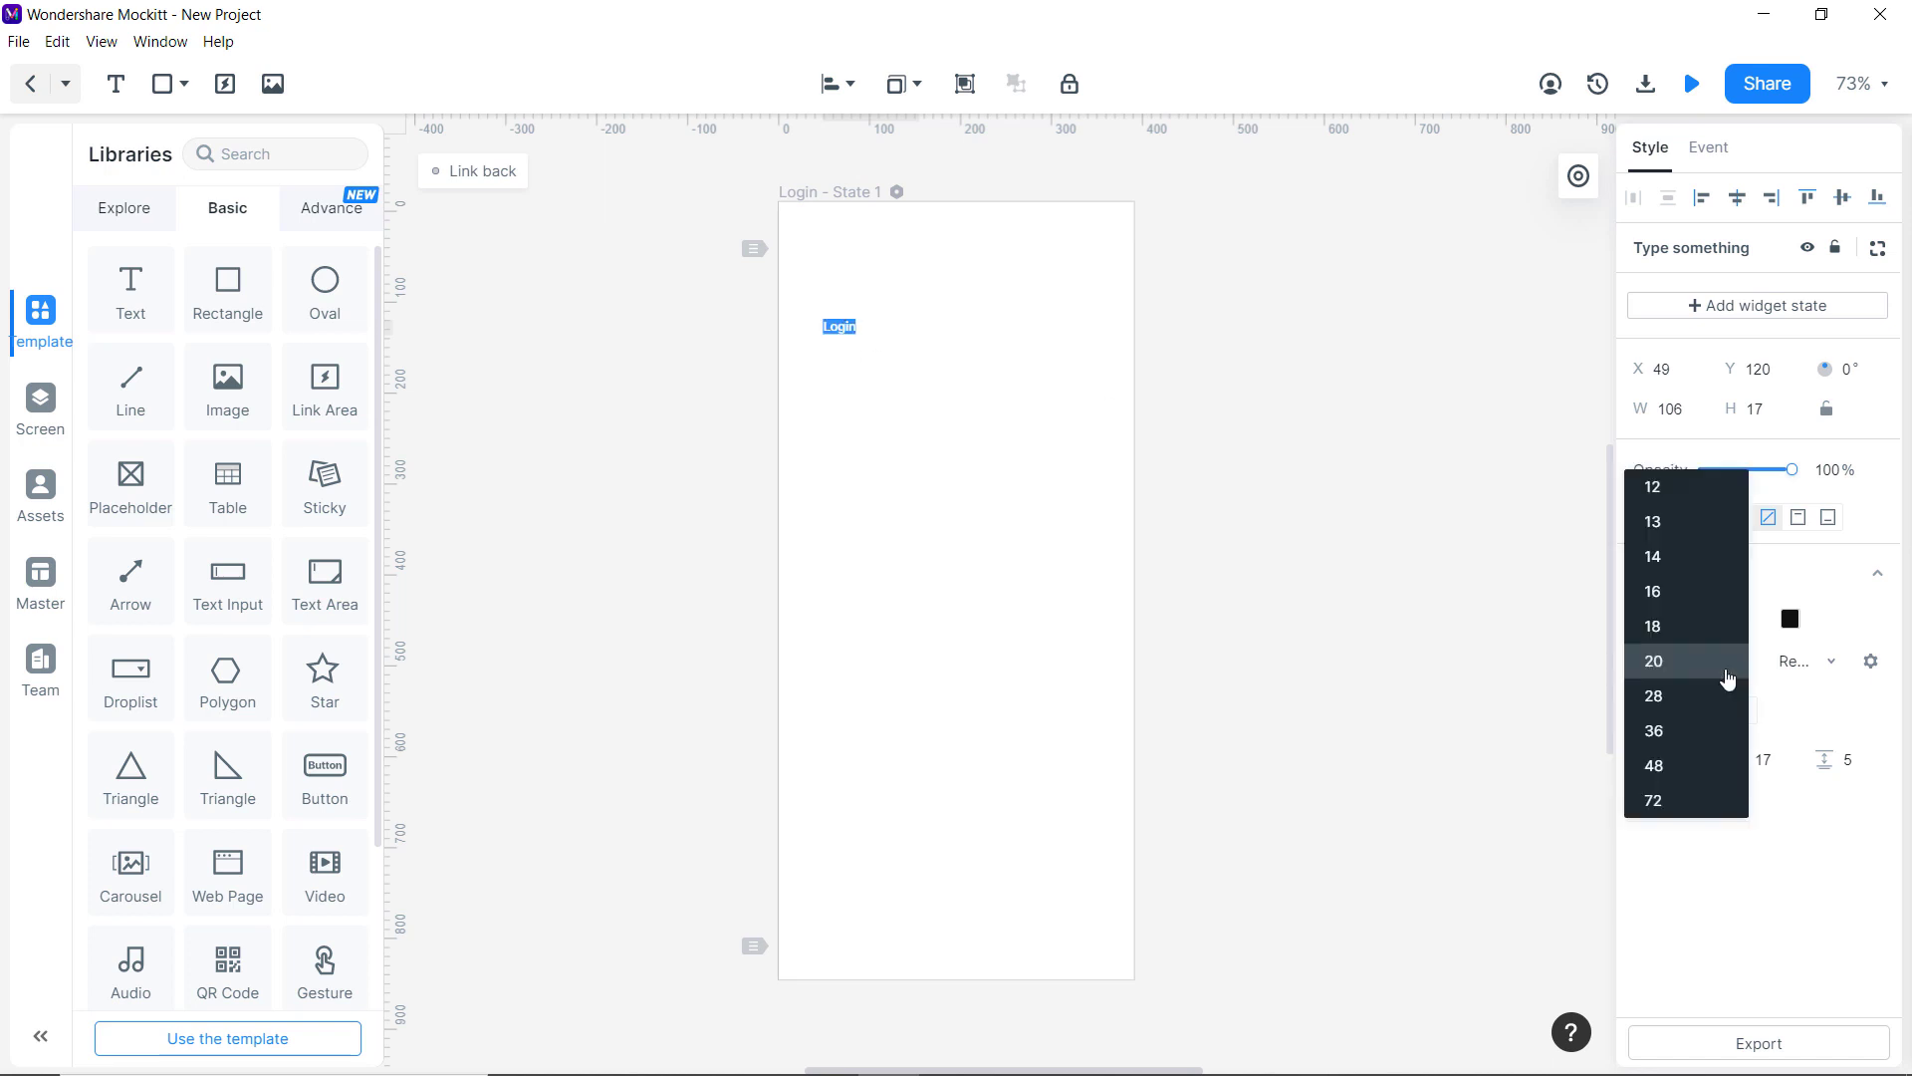
{"action": "left_click", "coordinate": [1720, 672]}
{"action": "left_click", "coordinate": [1505, 618]}
{"action": "left_click", "coordinate": [855, 334]}
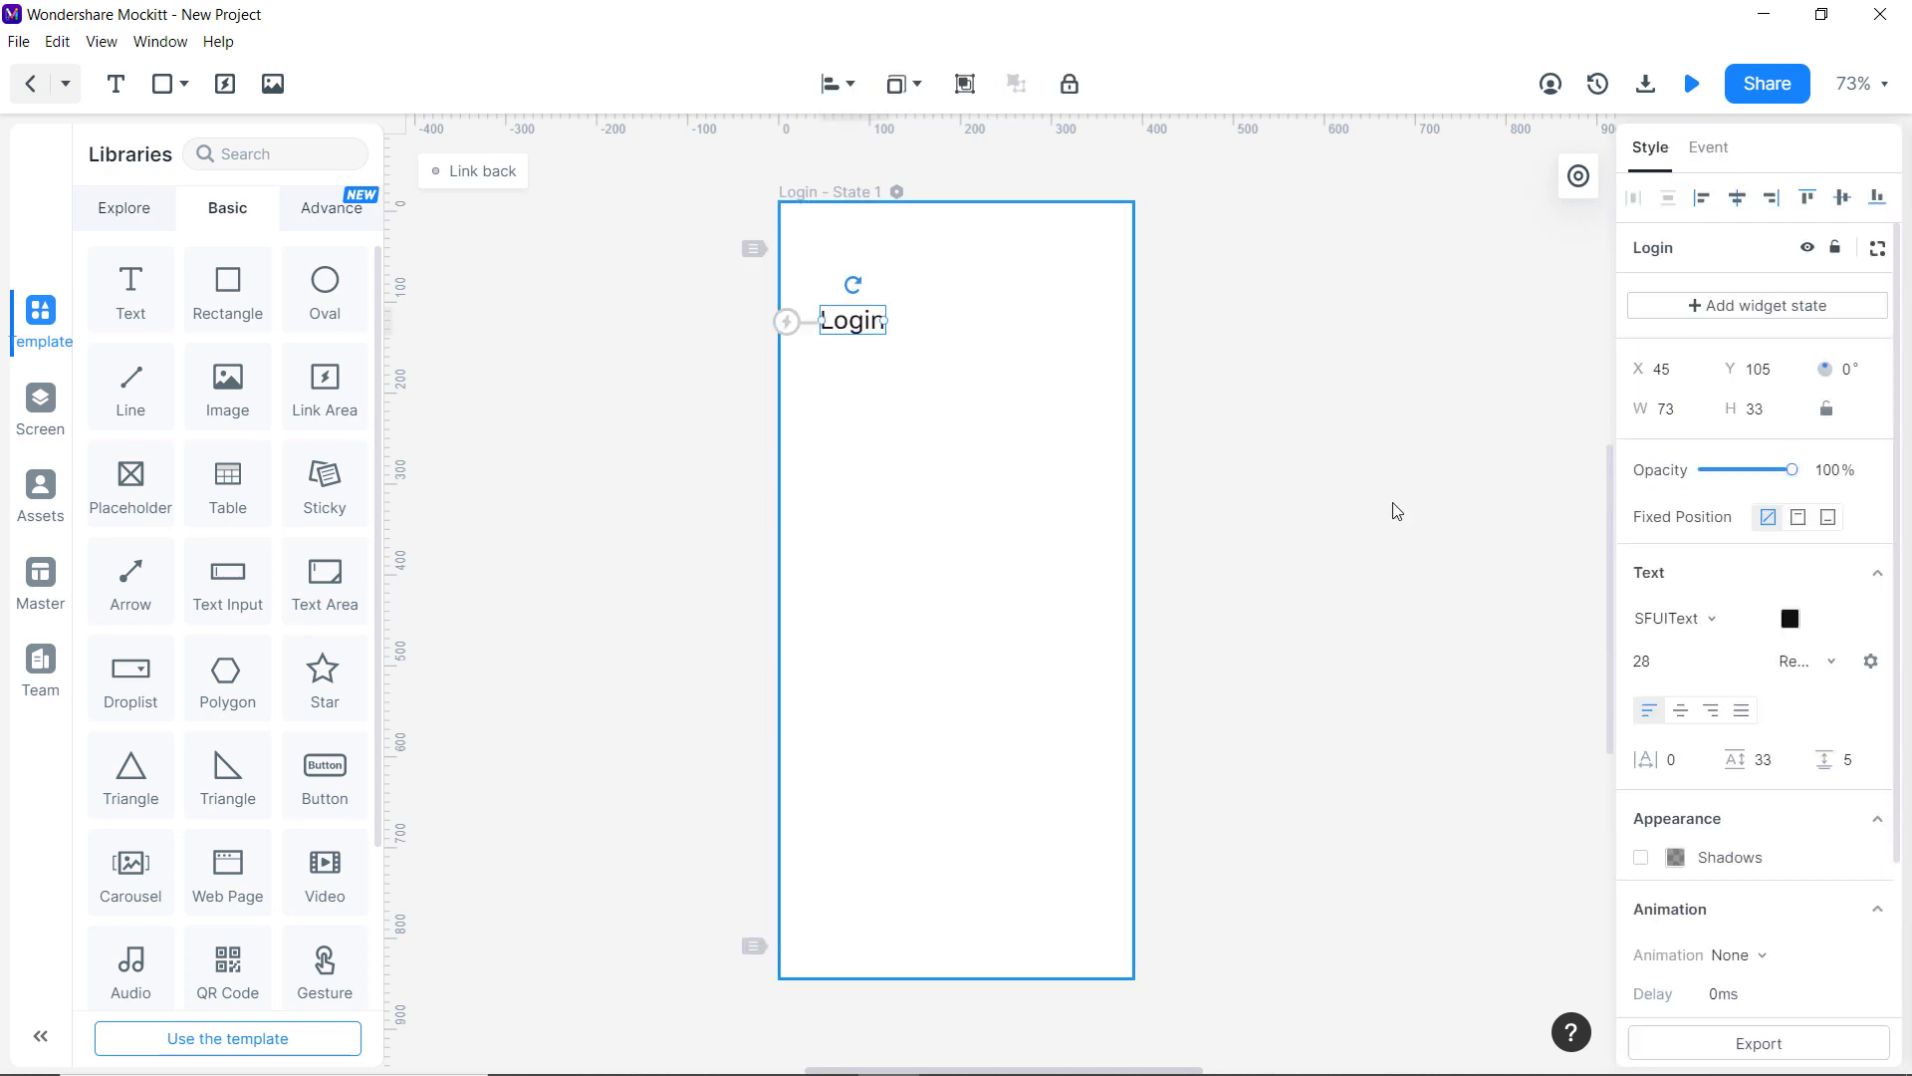
{"action": "left_click", "coordinate": [1665, 618]}
{"action": "left_click", "coordinate": [1683, 582]}
{"action": "left_click", "coordinate": [1368, 533]}
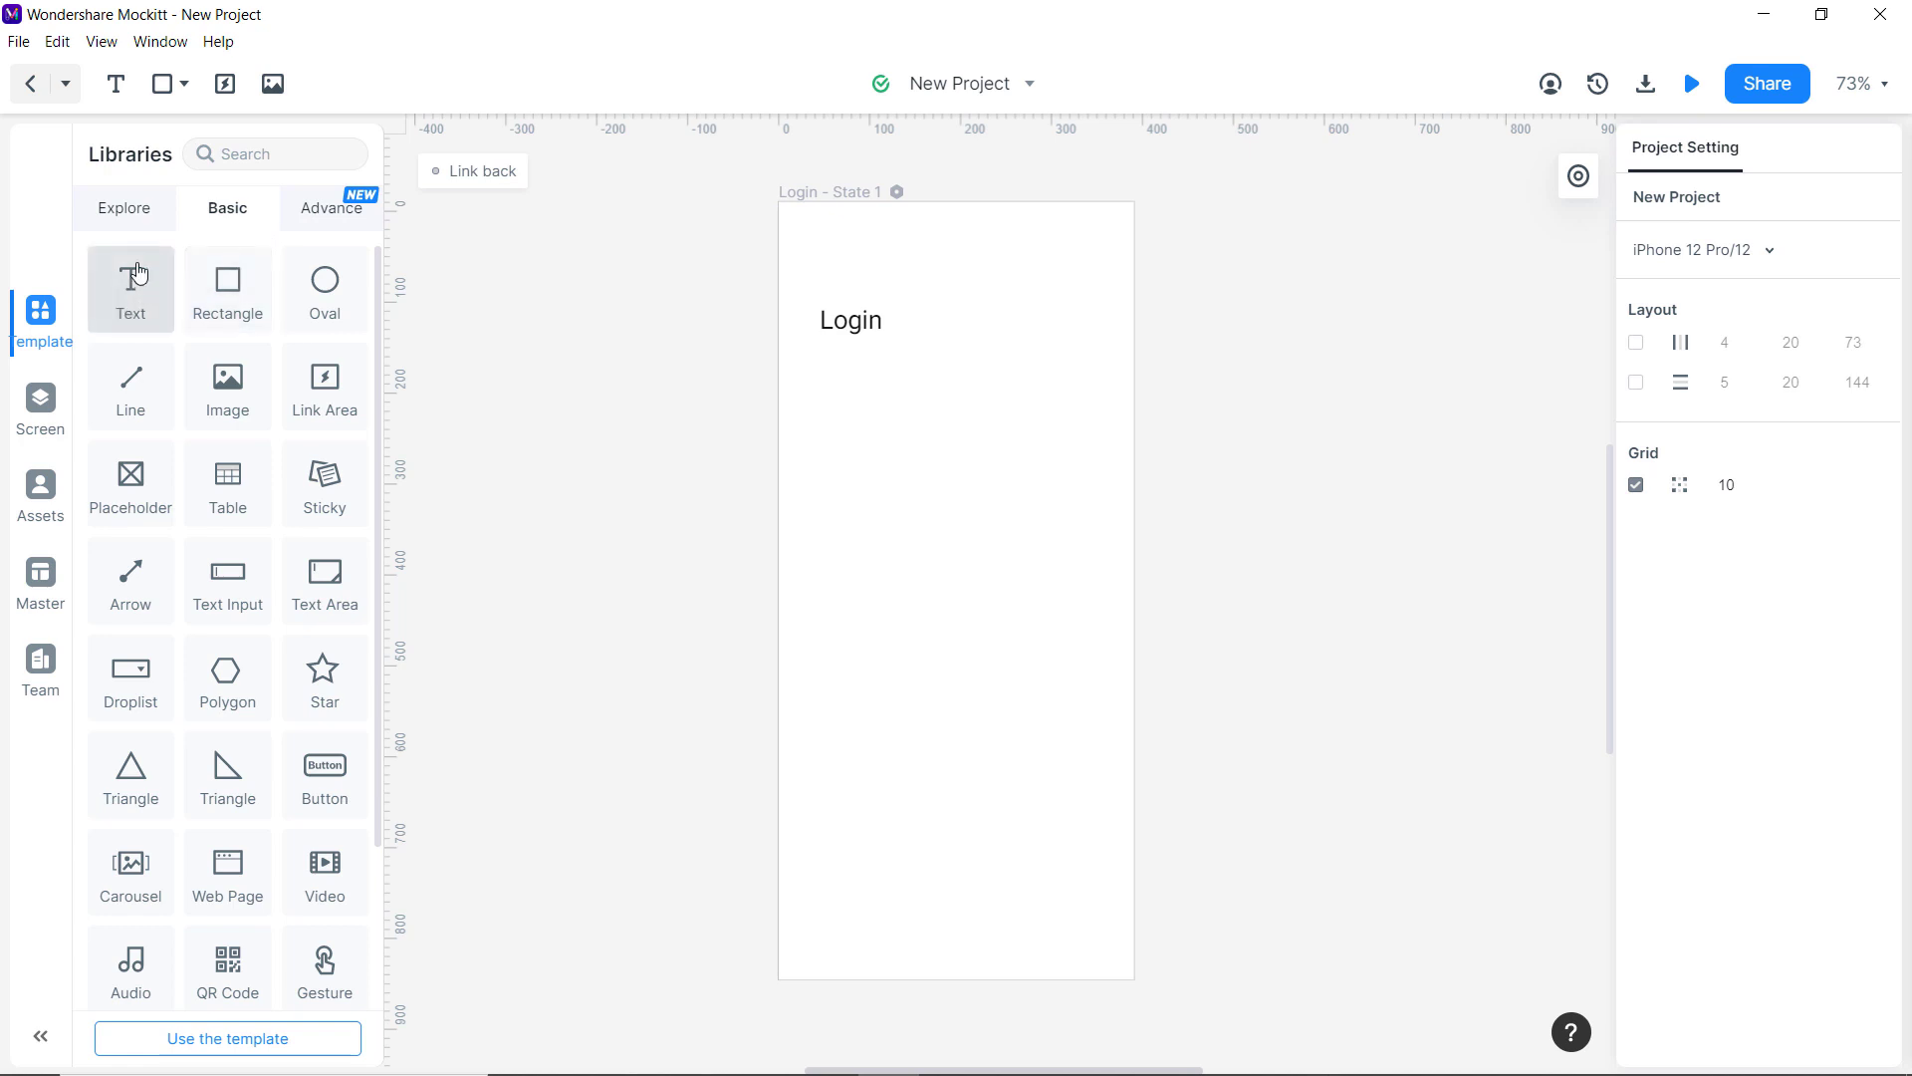
Search the icon library for 'back' and place the Font Awesome angle-left icon above the Login heading.
{"action": "left_click", "coordinate": [165, 219]}
{"action": "left_click", "coordinate": [267, 321]}
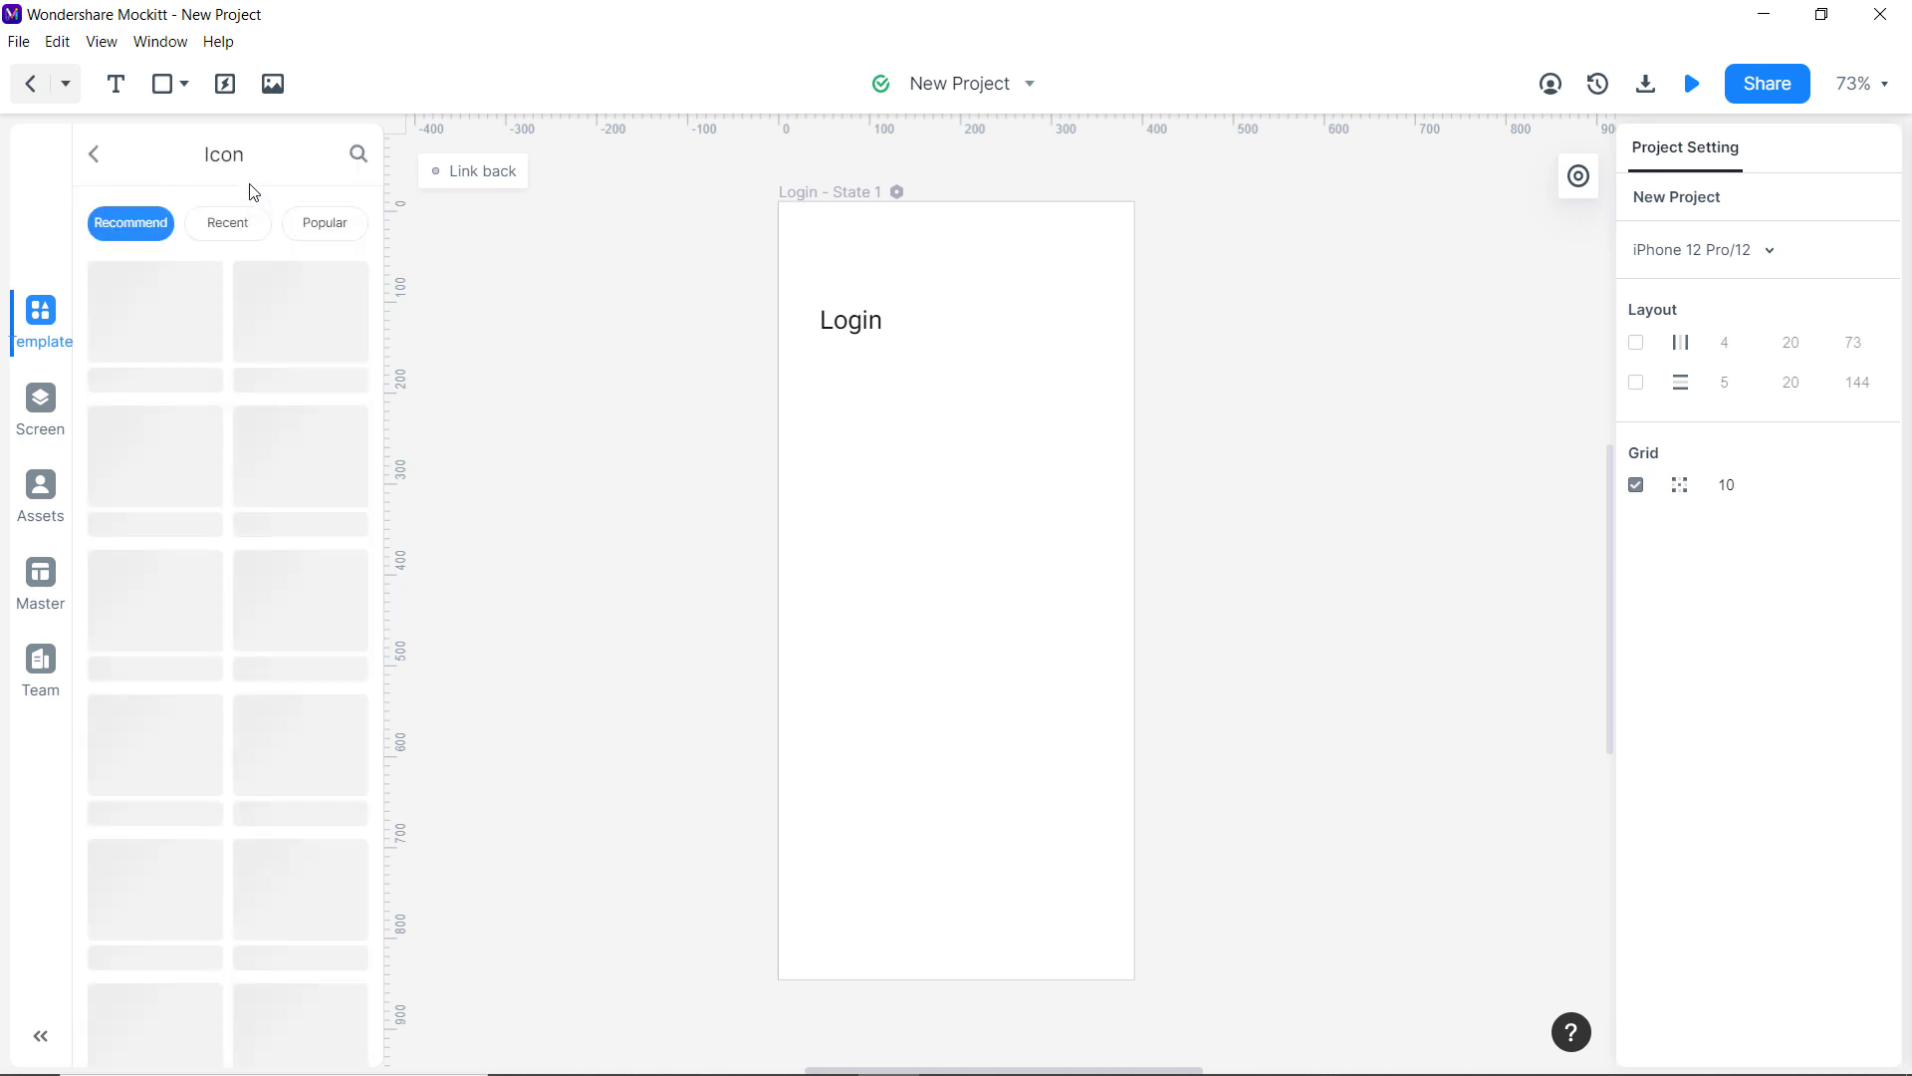
{"action": "left_click", "coordinate": [358, 154]}
{"action": "type", "text": "back"}
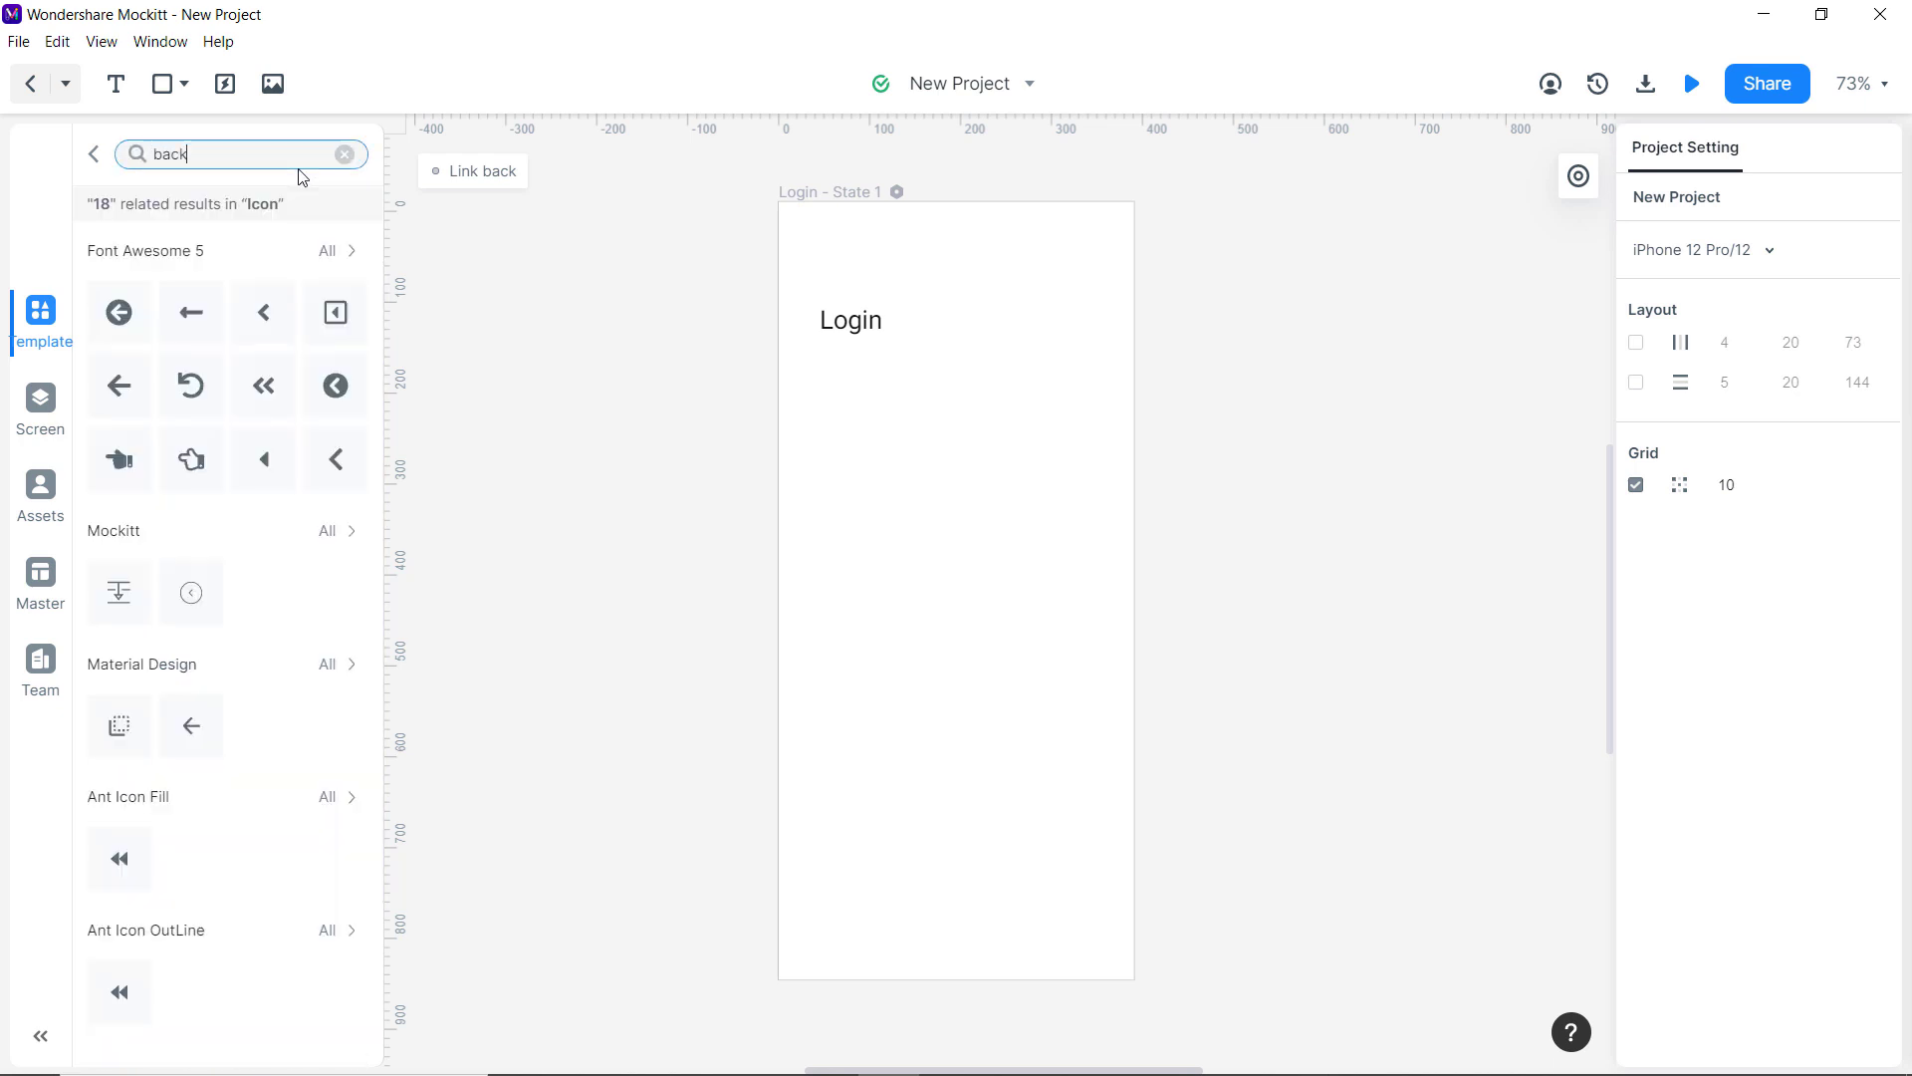
{"action": "left_click_drag", "start_coordinate": [264, 314], "coordinate": [827, 285]}
{"action": "left_click_drag", "start_coordinate": [828, 286], "coordinate": [826, 283]}
{"action": "left_click", "coordinate": [823, 371]}
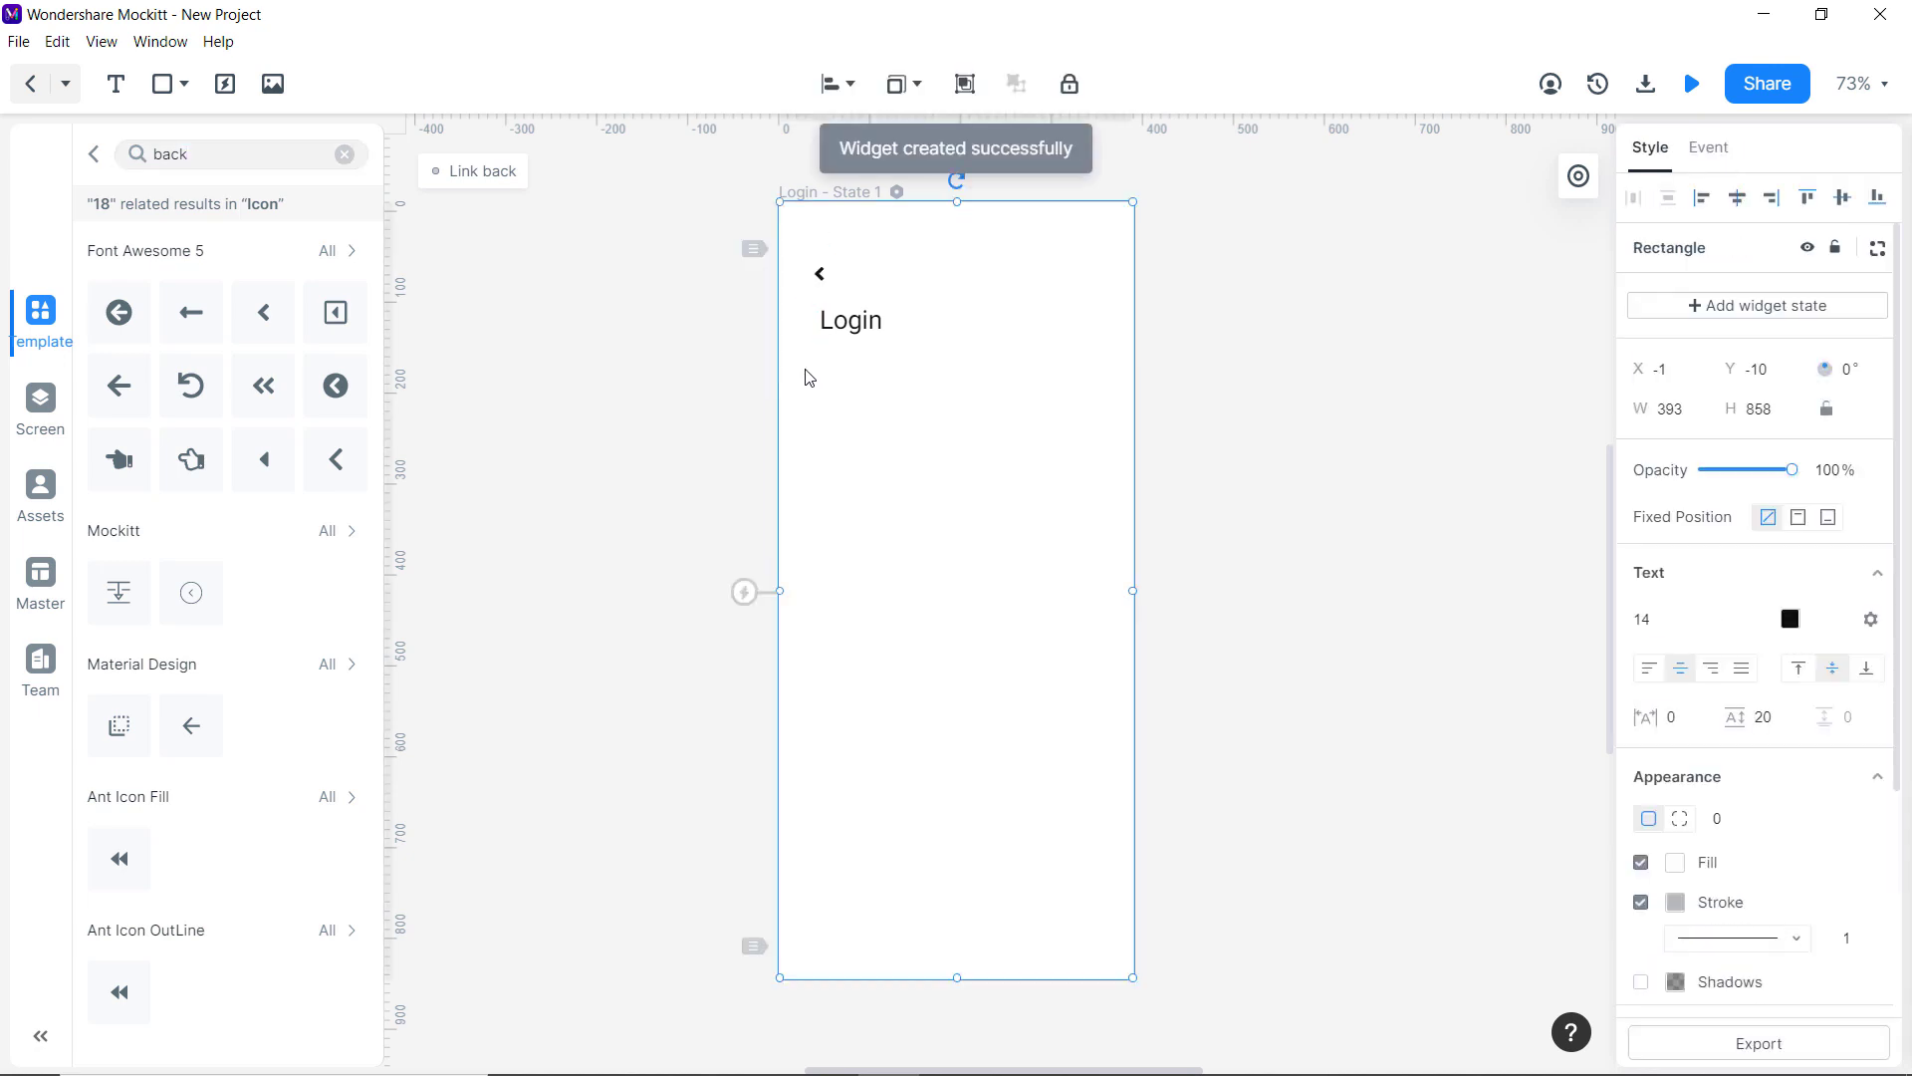
{"action": "left_click", "coordinate": [40, 403]}
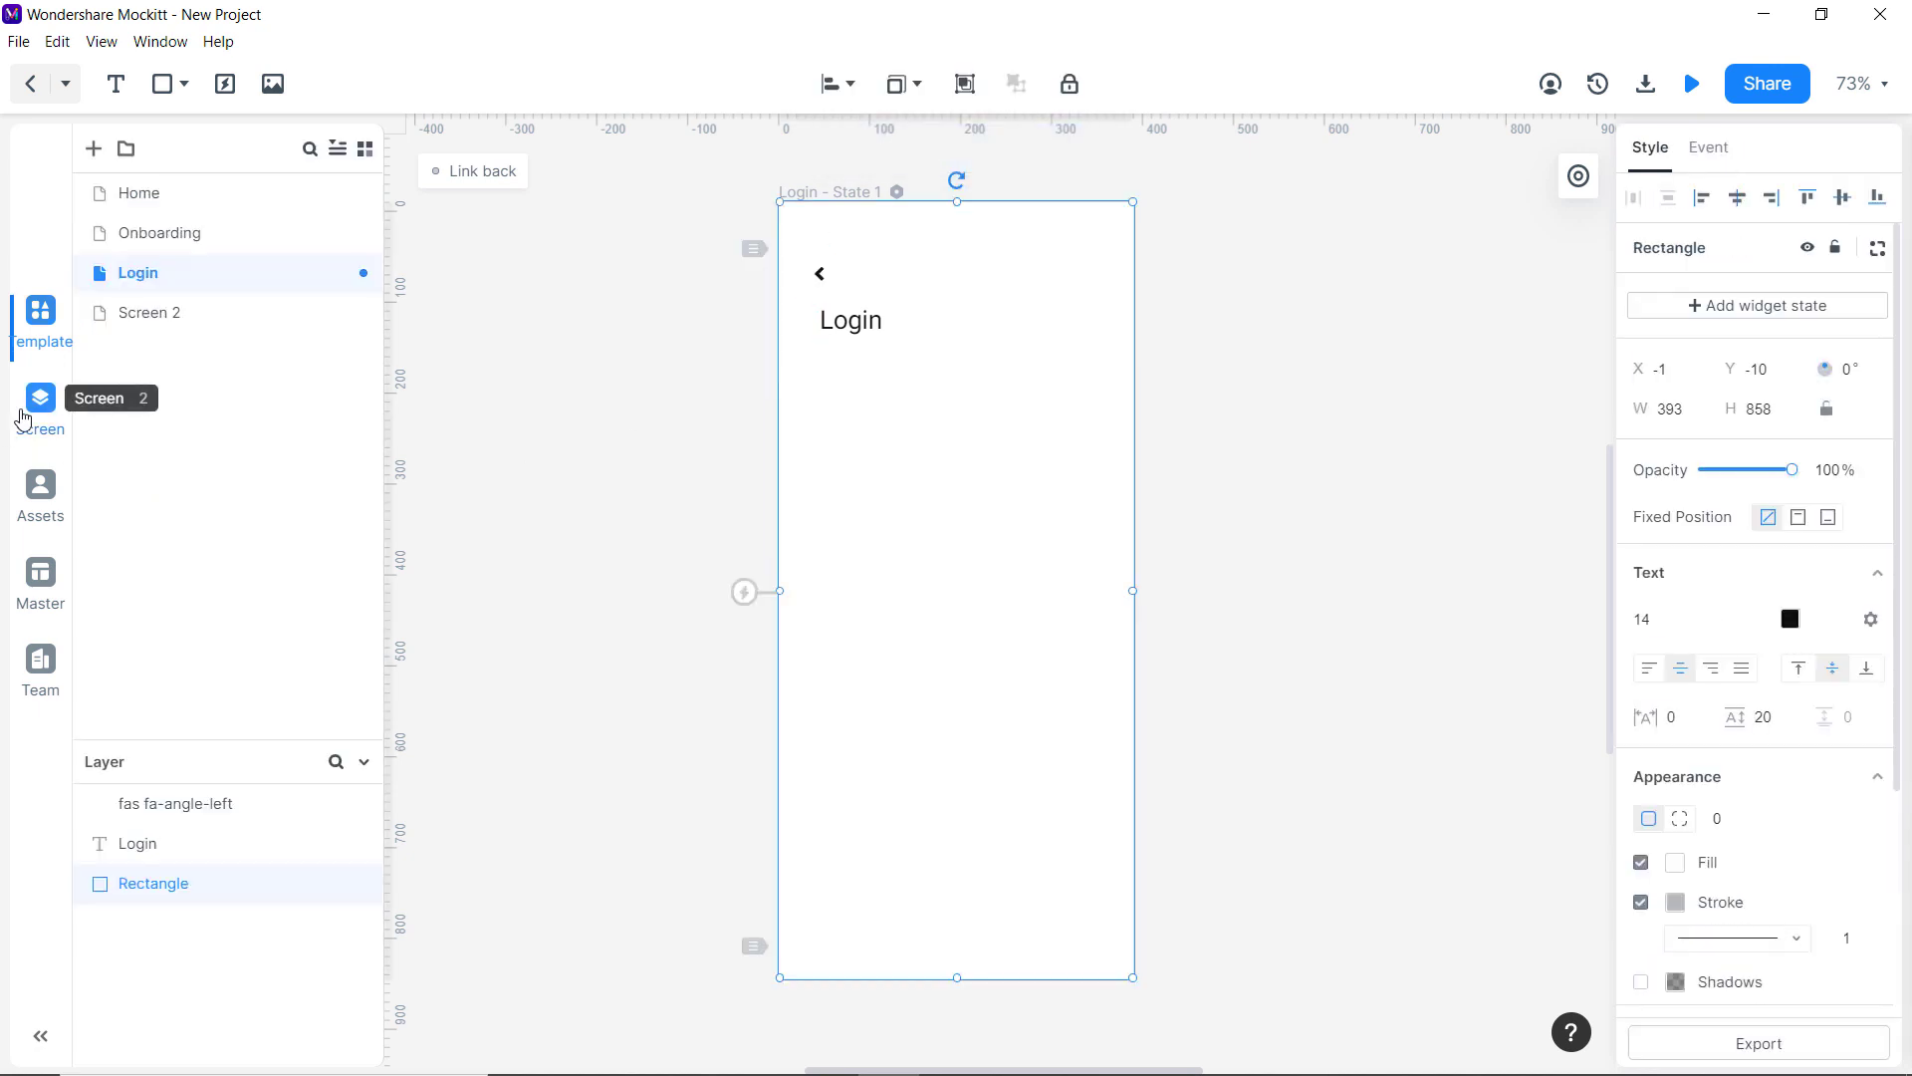
Paste Onboarding's Login button onto the Login screen, narrow it to 167 wide, and relabel it Facebook.
{"action": "left_click", "coordinate": [161, 235]}
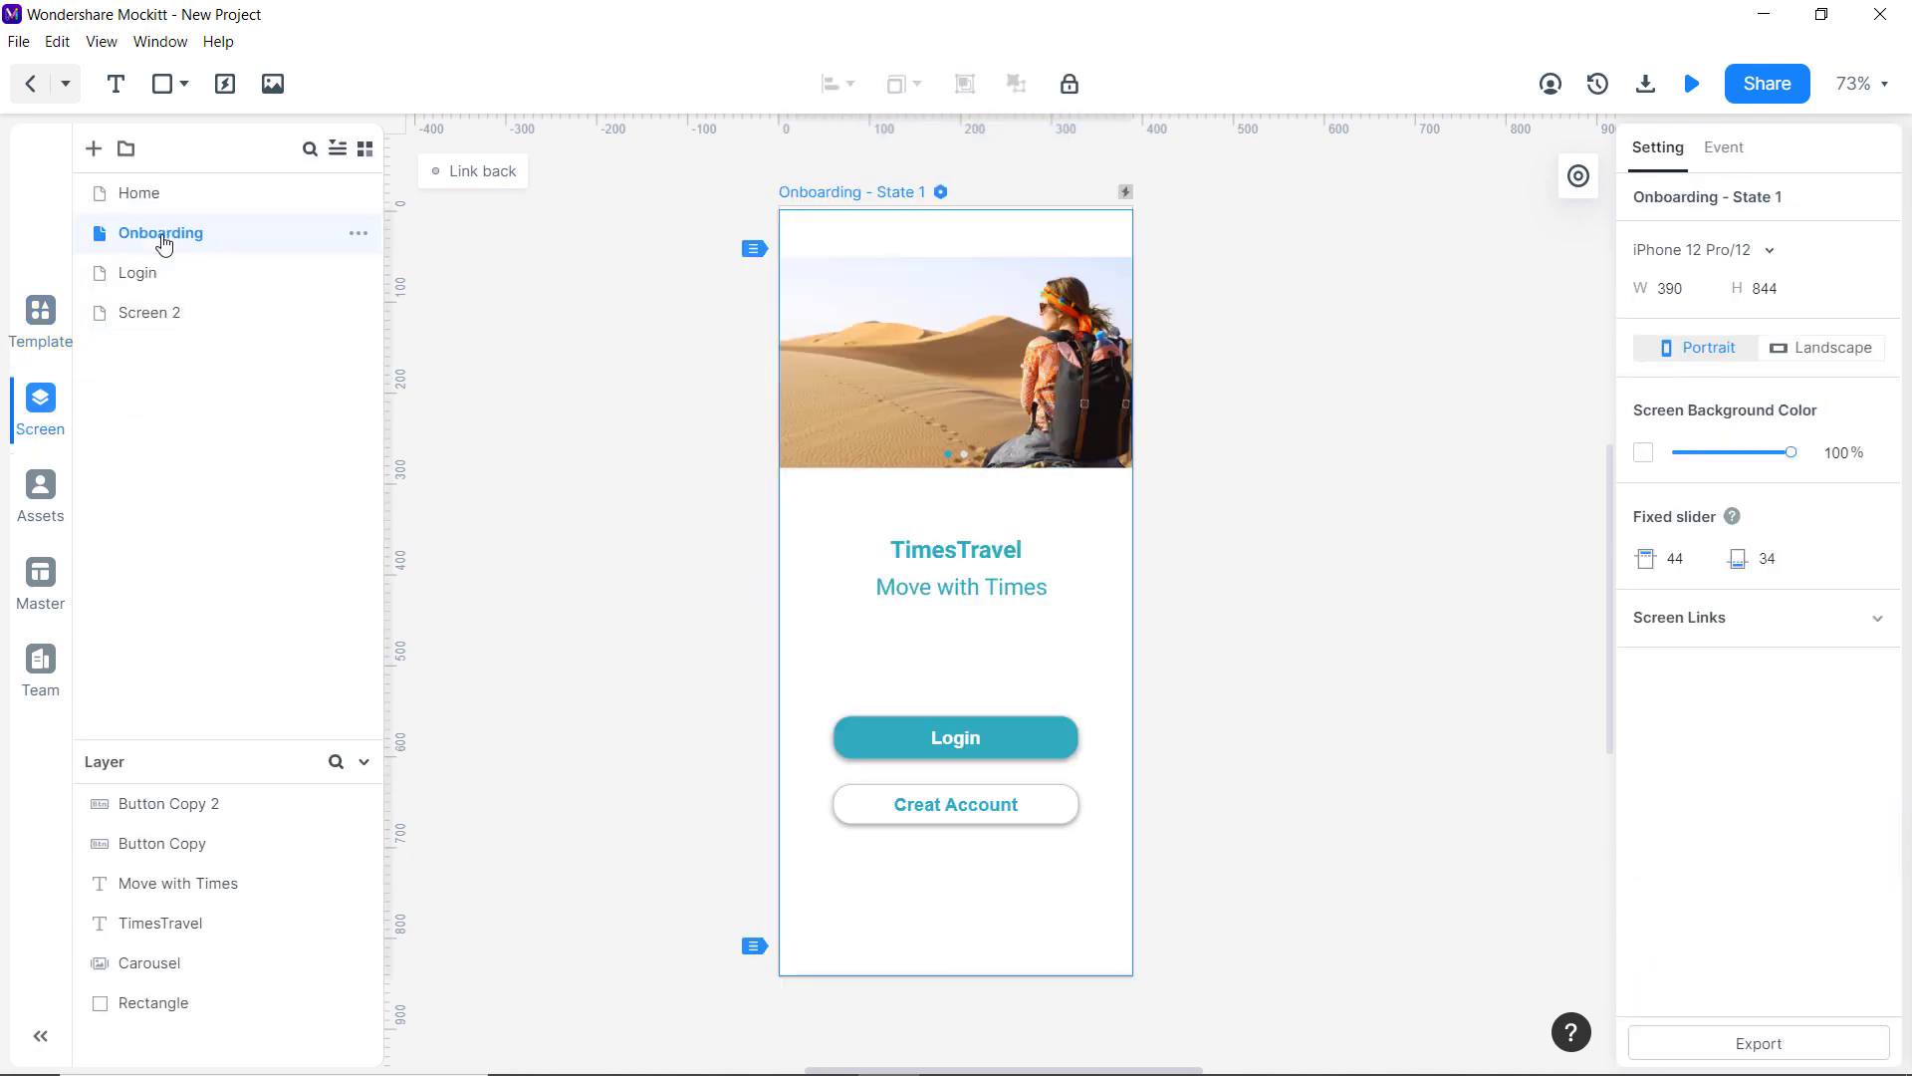
{"action": "left_click", "coordinate": [924, 737]}
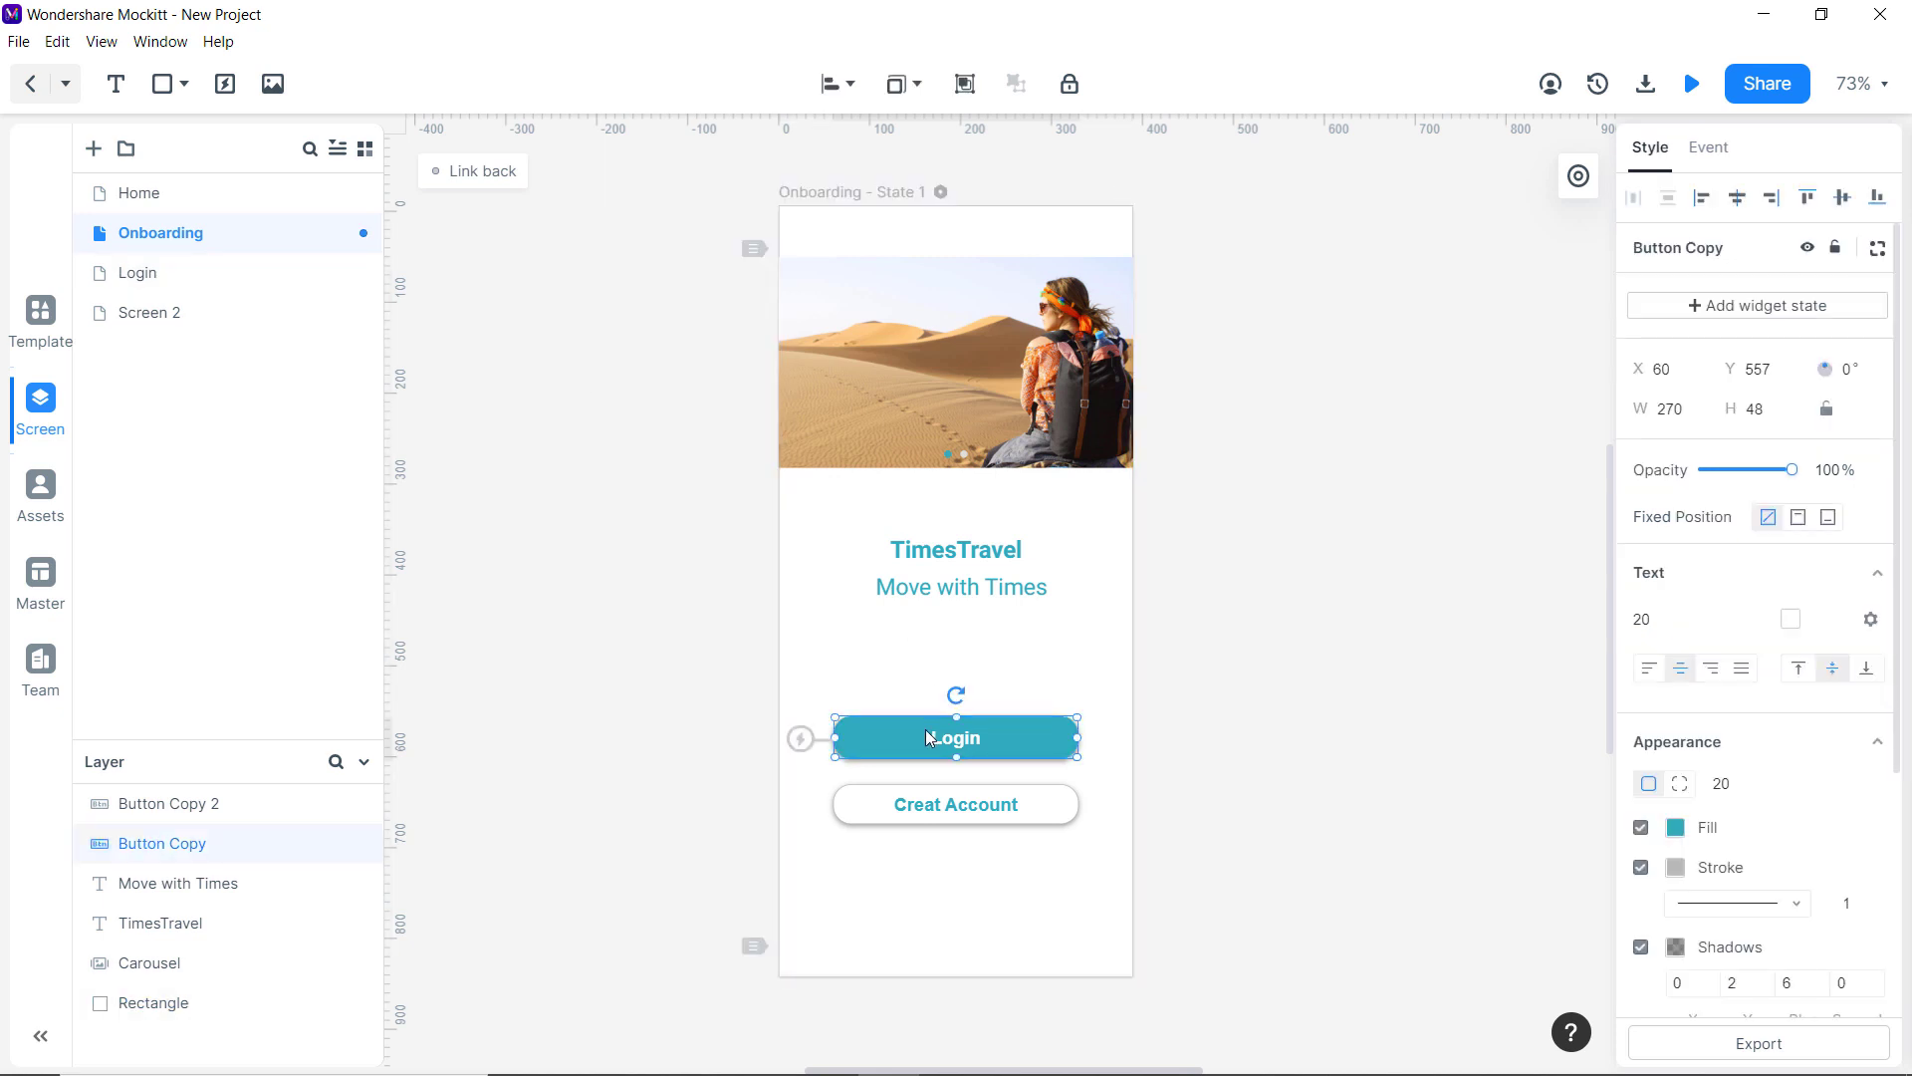
{"action": "left_click", "coordinate": [162, 279]}
{"action": "left_click", "coordinate": [885, 423]}
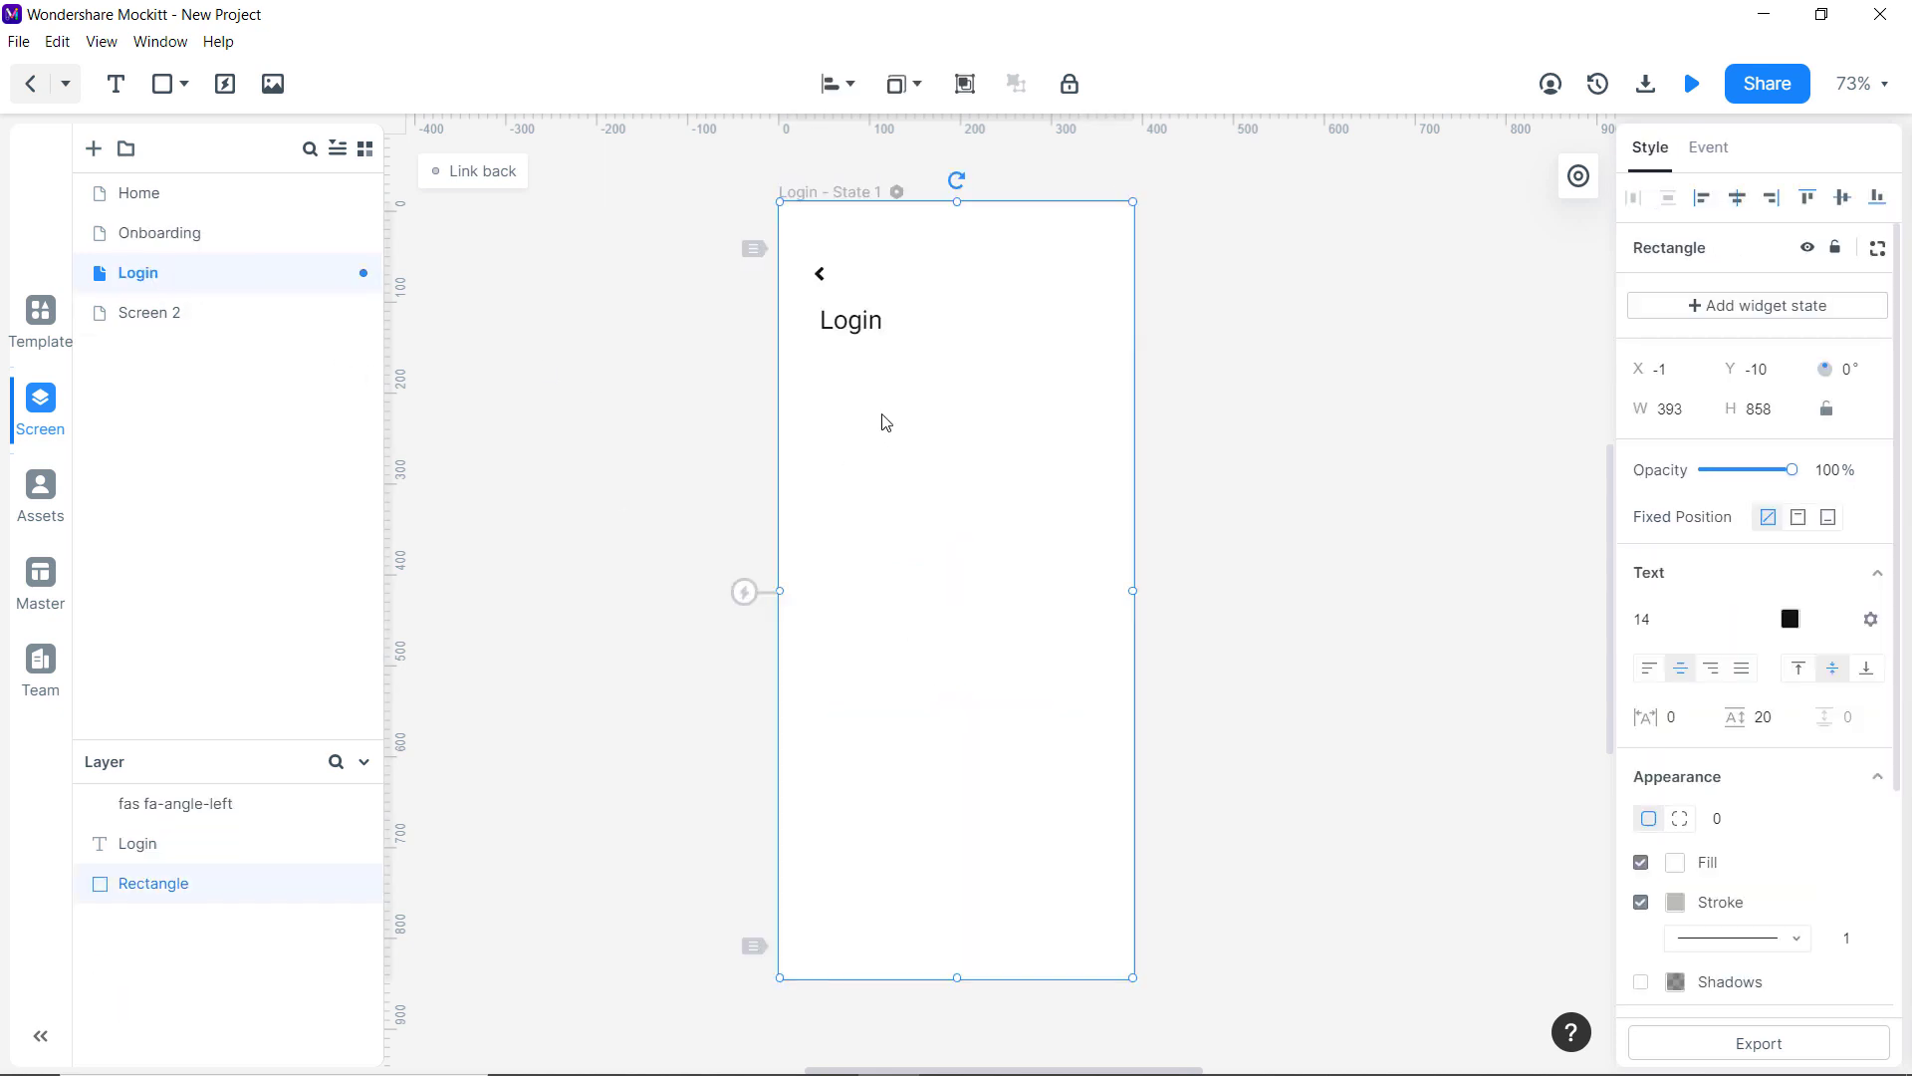
{"action": "key", "text": "ctrl+v"}
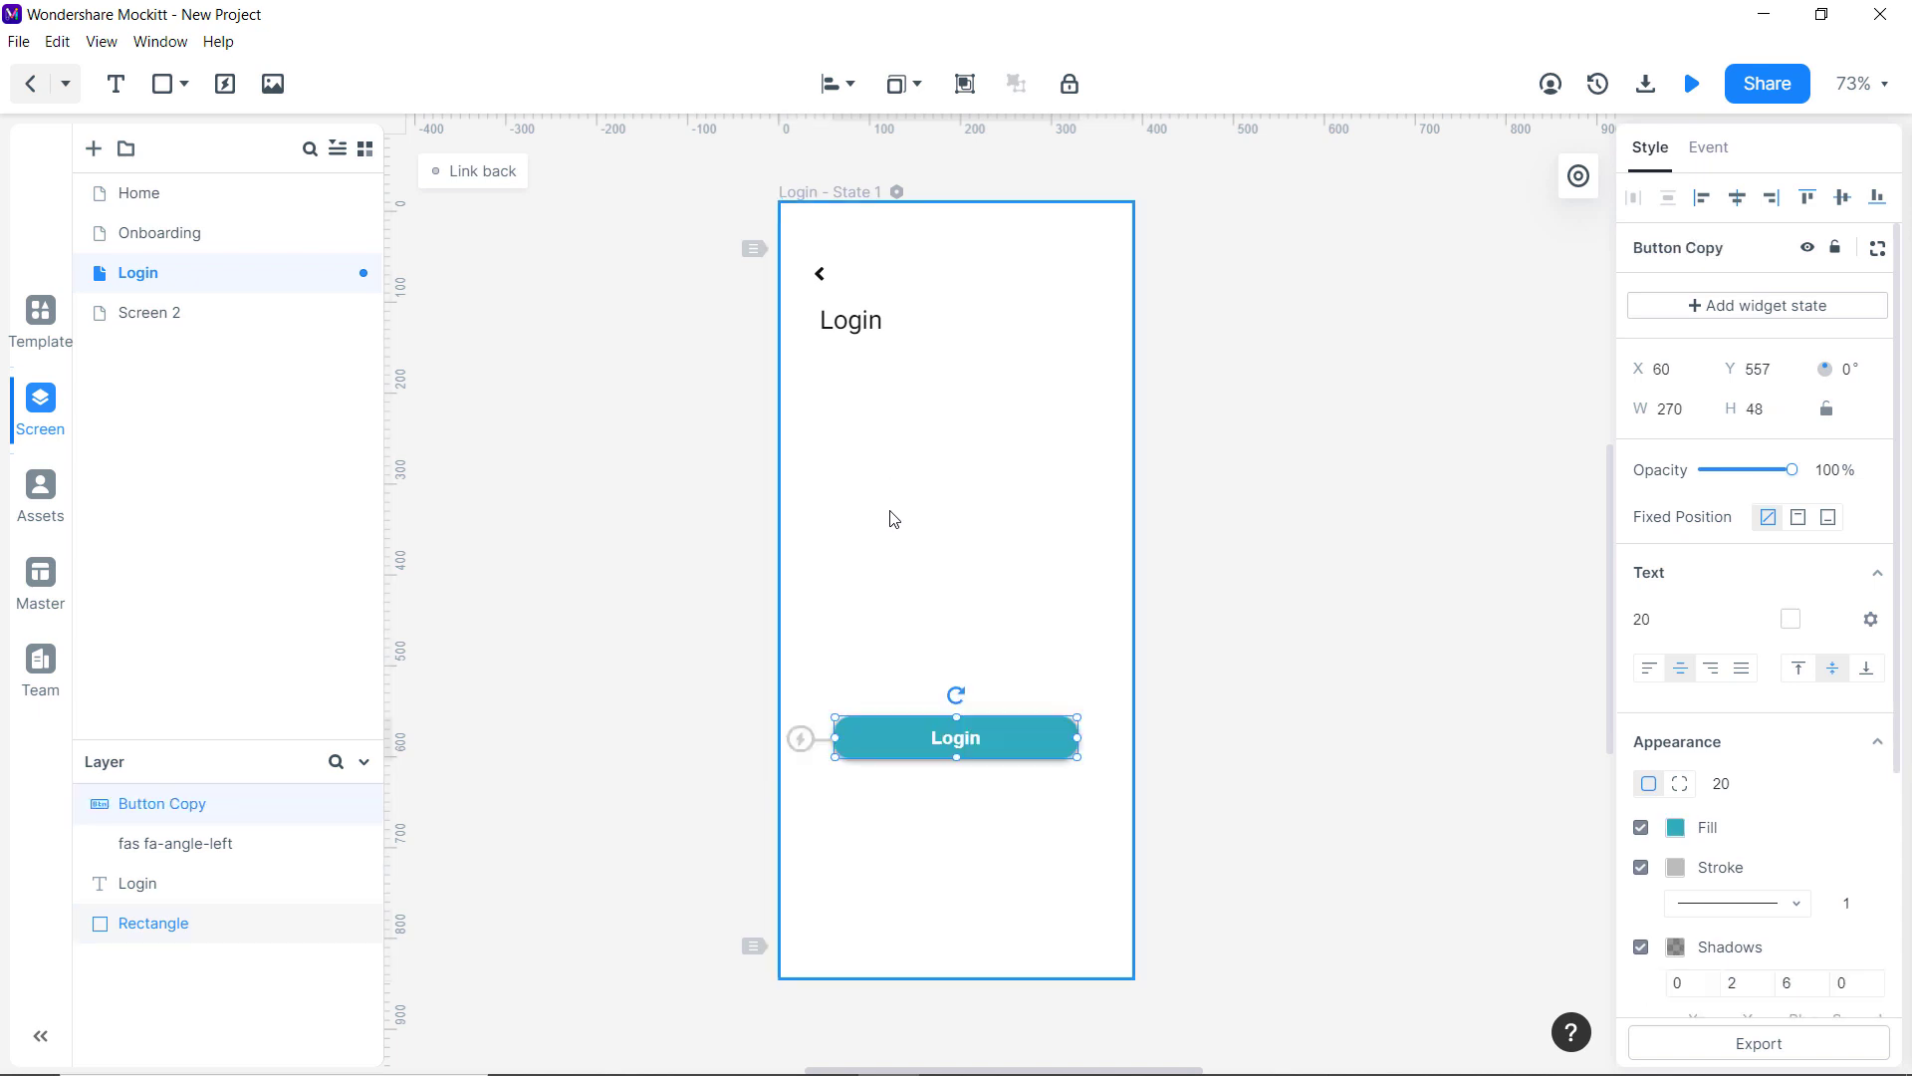
{"action": "left_click_drag", "start_coordinate": [1072, 738], "coordinate": [904, 408]}
{"action": "double_click", "coordinate": [905, 408]}
{"action": "type", "text": "Facebook"}
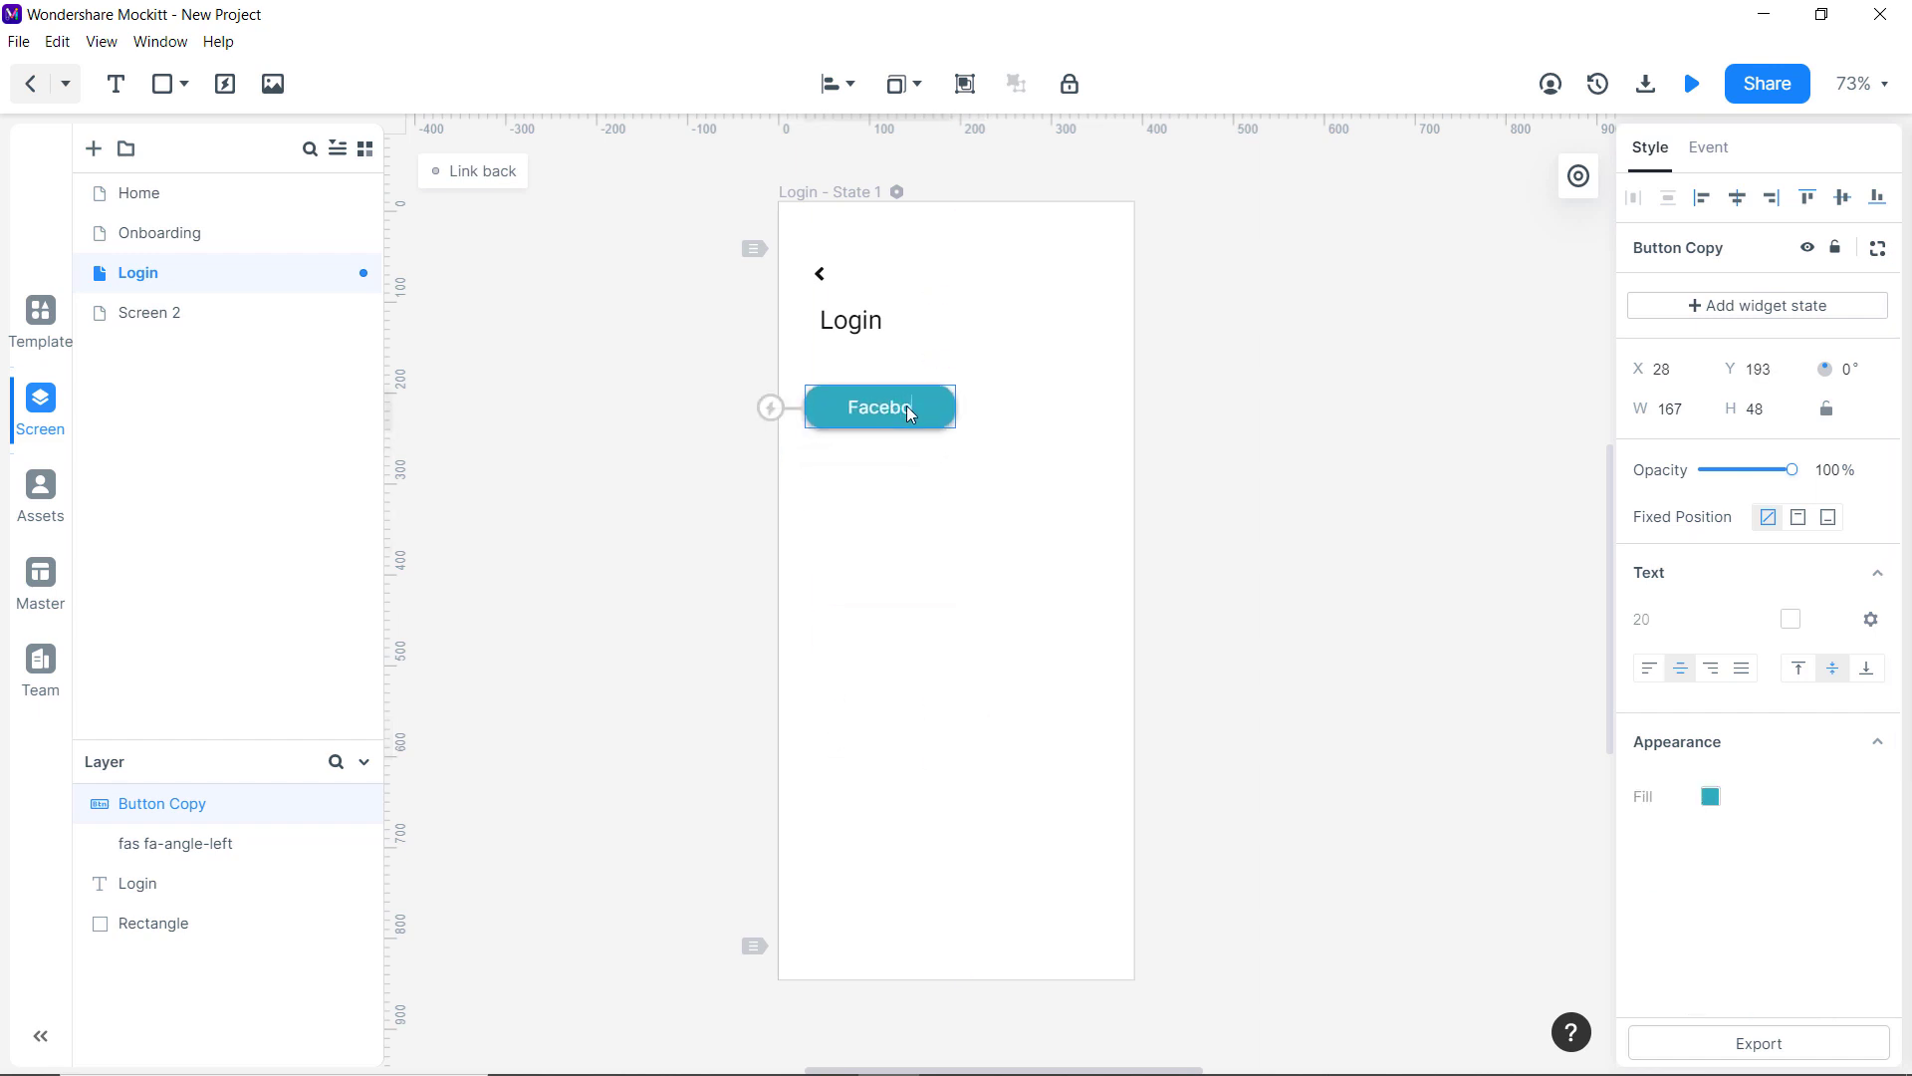
Search the icon library for 'facebook'.
{"action": "left_click", "coordinate": [45, 337]}
{"action": "double_click", "coordinate": [169, 154]}
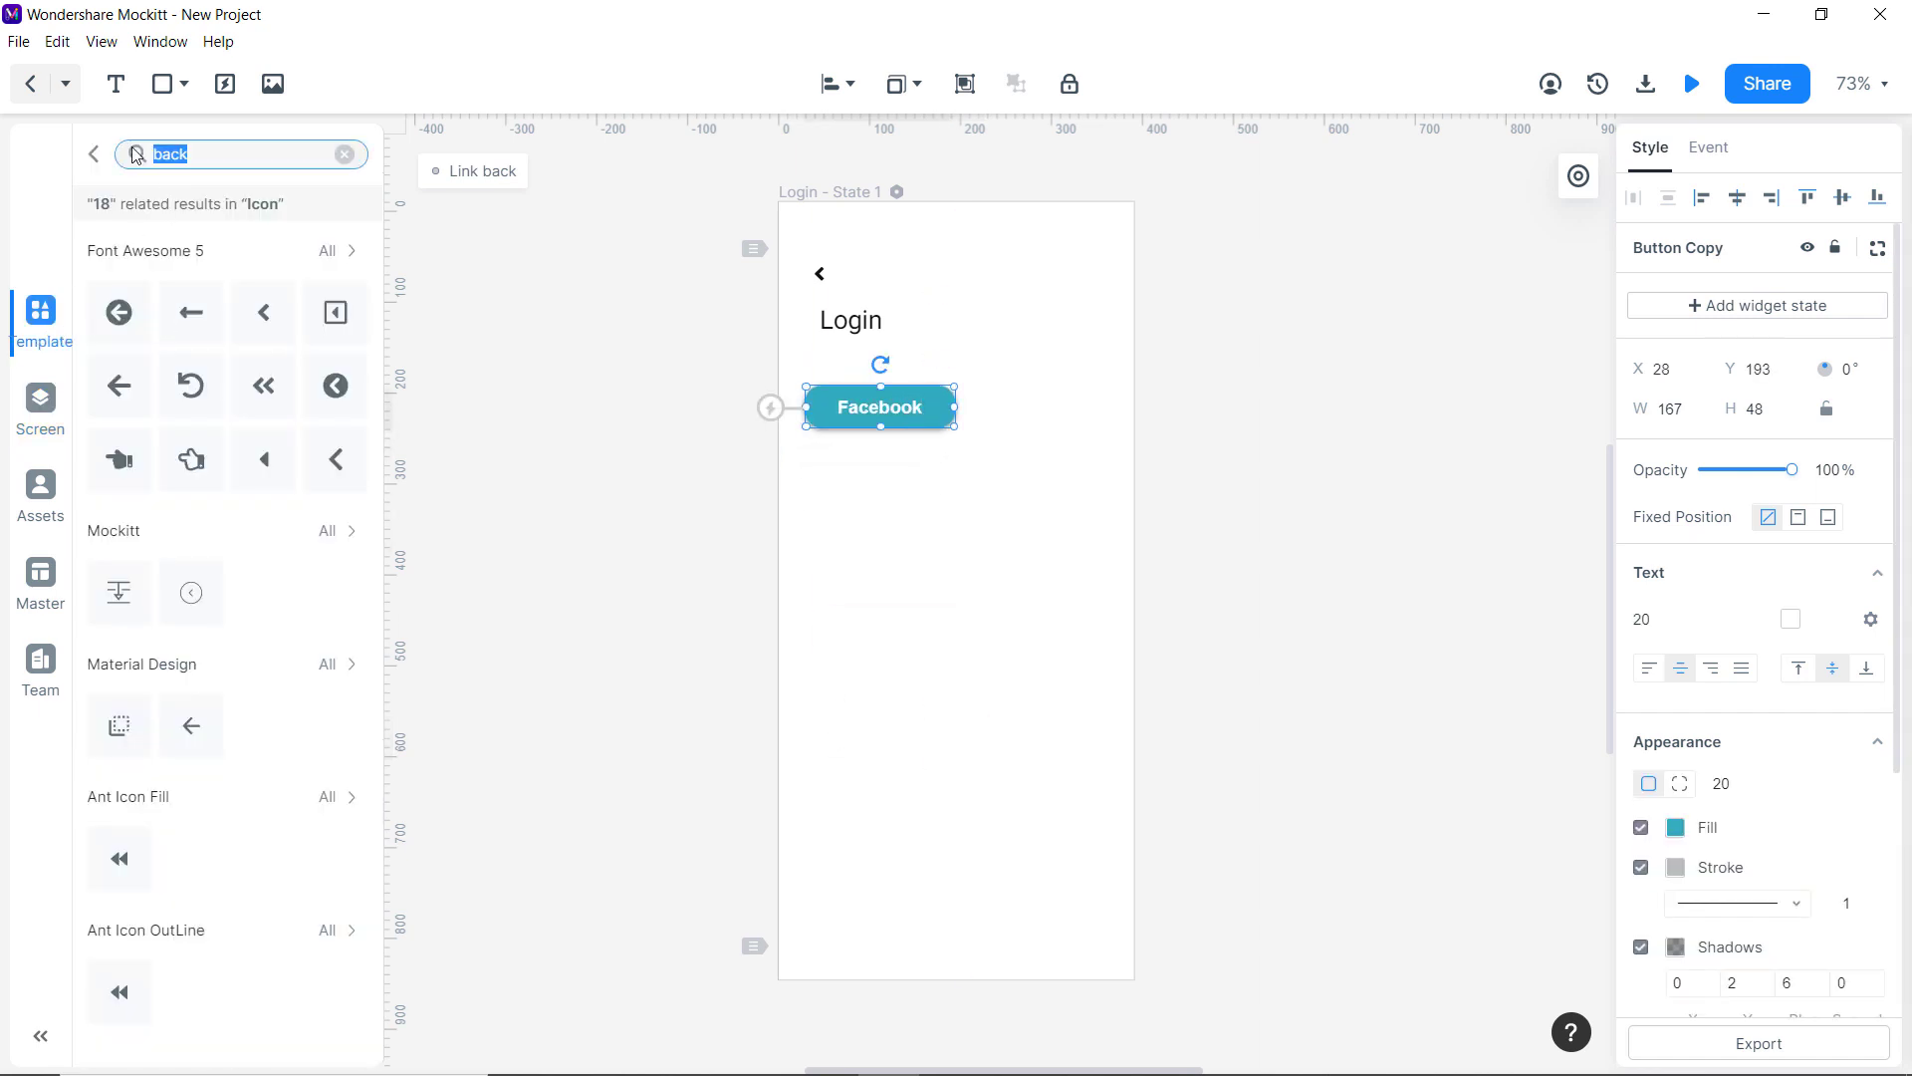
{"action": "type", "text": "facebook"}
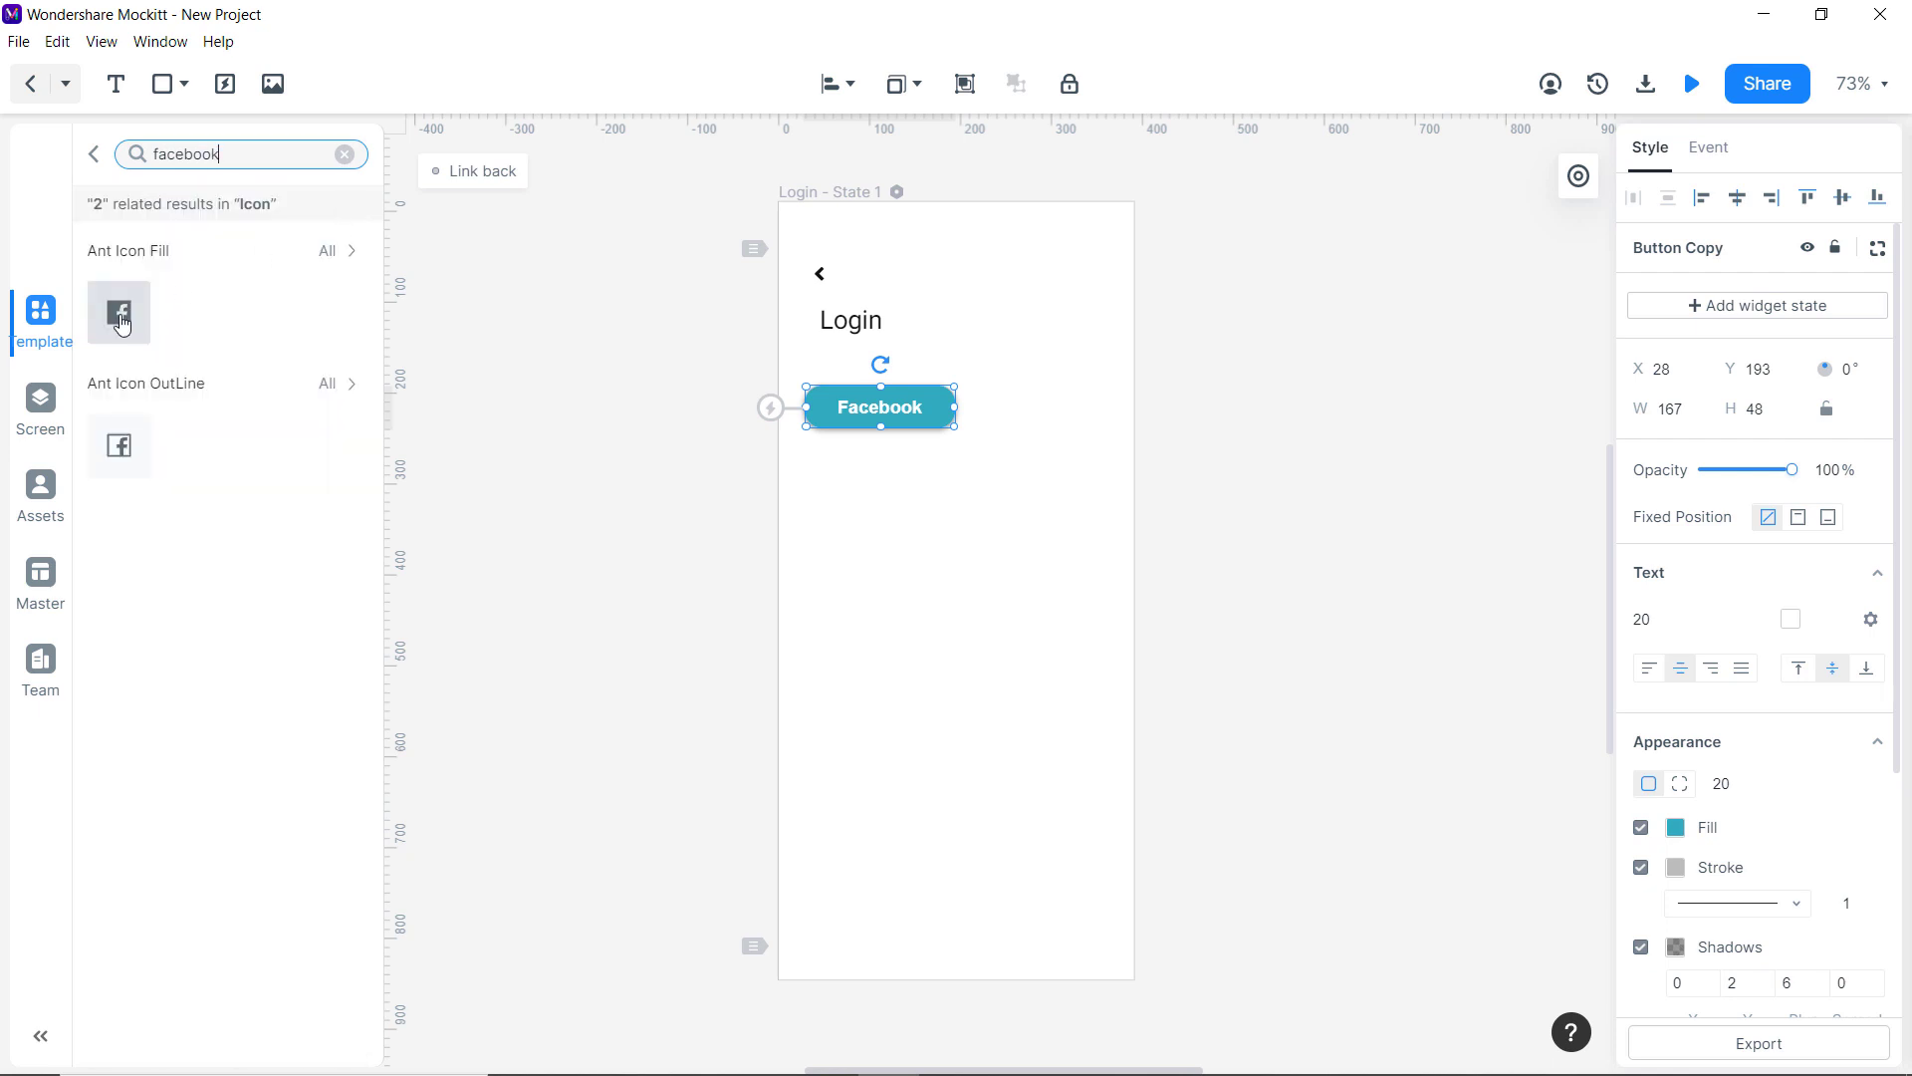
Place the Facebook icon inside the button and narrow the button to 153 wide.
{"action": "left_click_drag", "start_coordinate": [119, 321], "coordinate": [832, 408]}
{"action": "left_click_drag", "start_coordinate": [972, 406], "coordinate": [943, 407]}
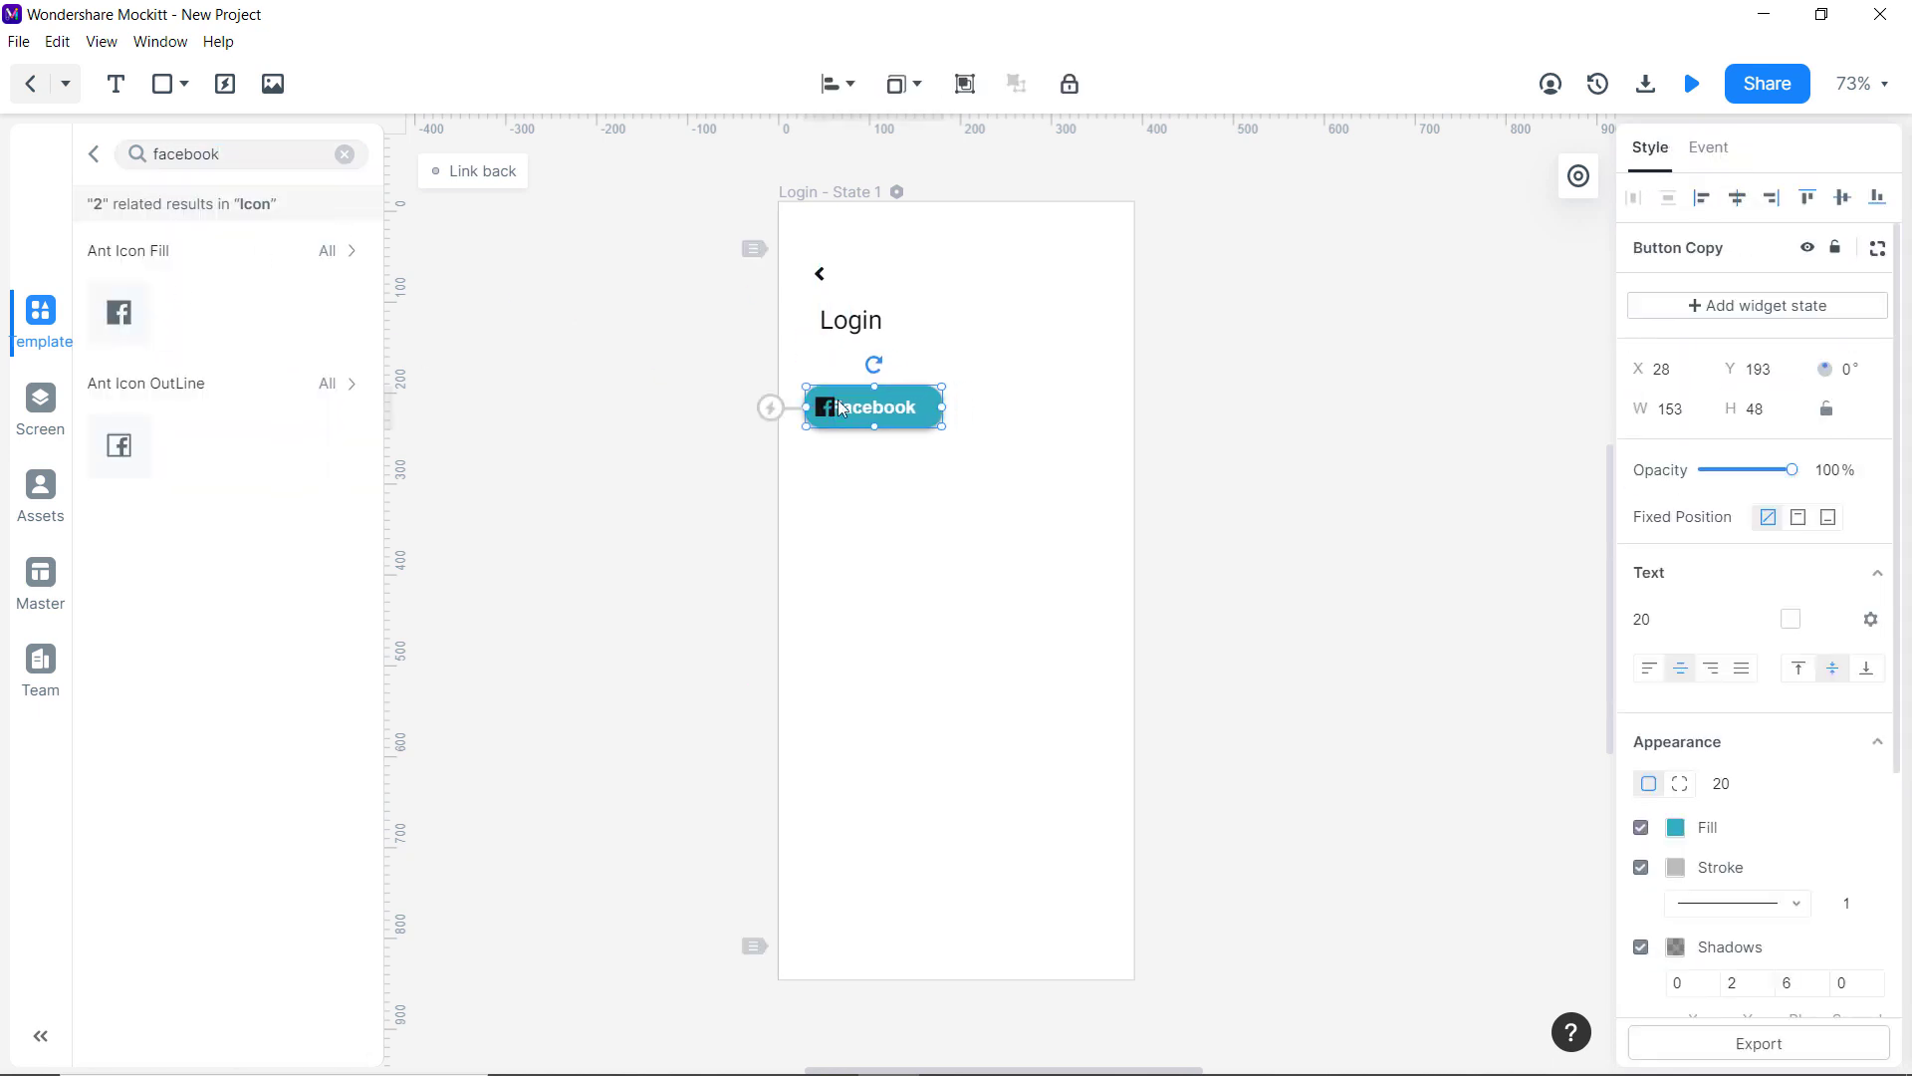
{"action": "double_click", "coordinate": [842, 406]}
{"action": "left_click", "coordinate": [833, 456]}
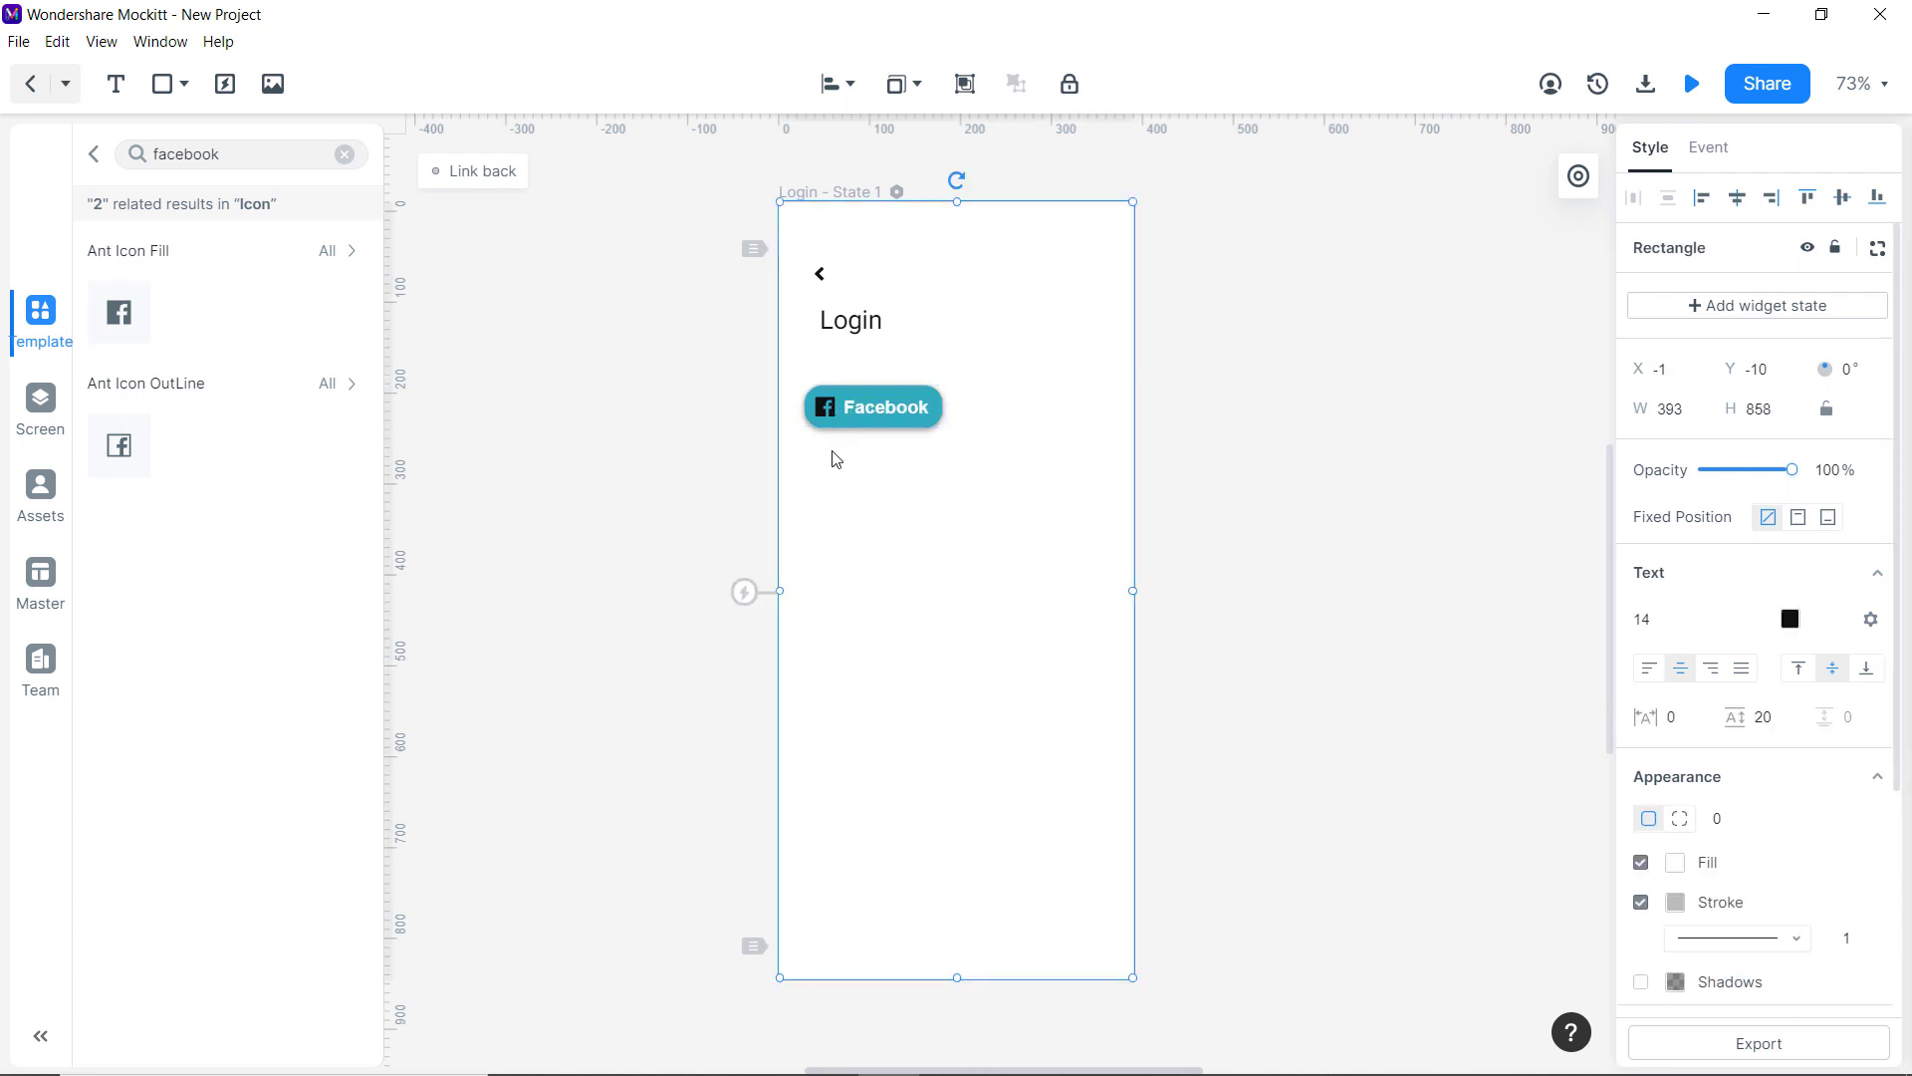
Change the Facebook button's fill from teal to blue #2F68BF, leaving the icon colour unchanged.
{"action": "left_click", "coordinate": [867, 413]}
{"action": "left_click", "coordinate": [1675, 827]}
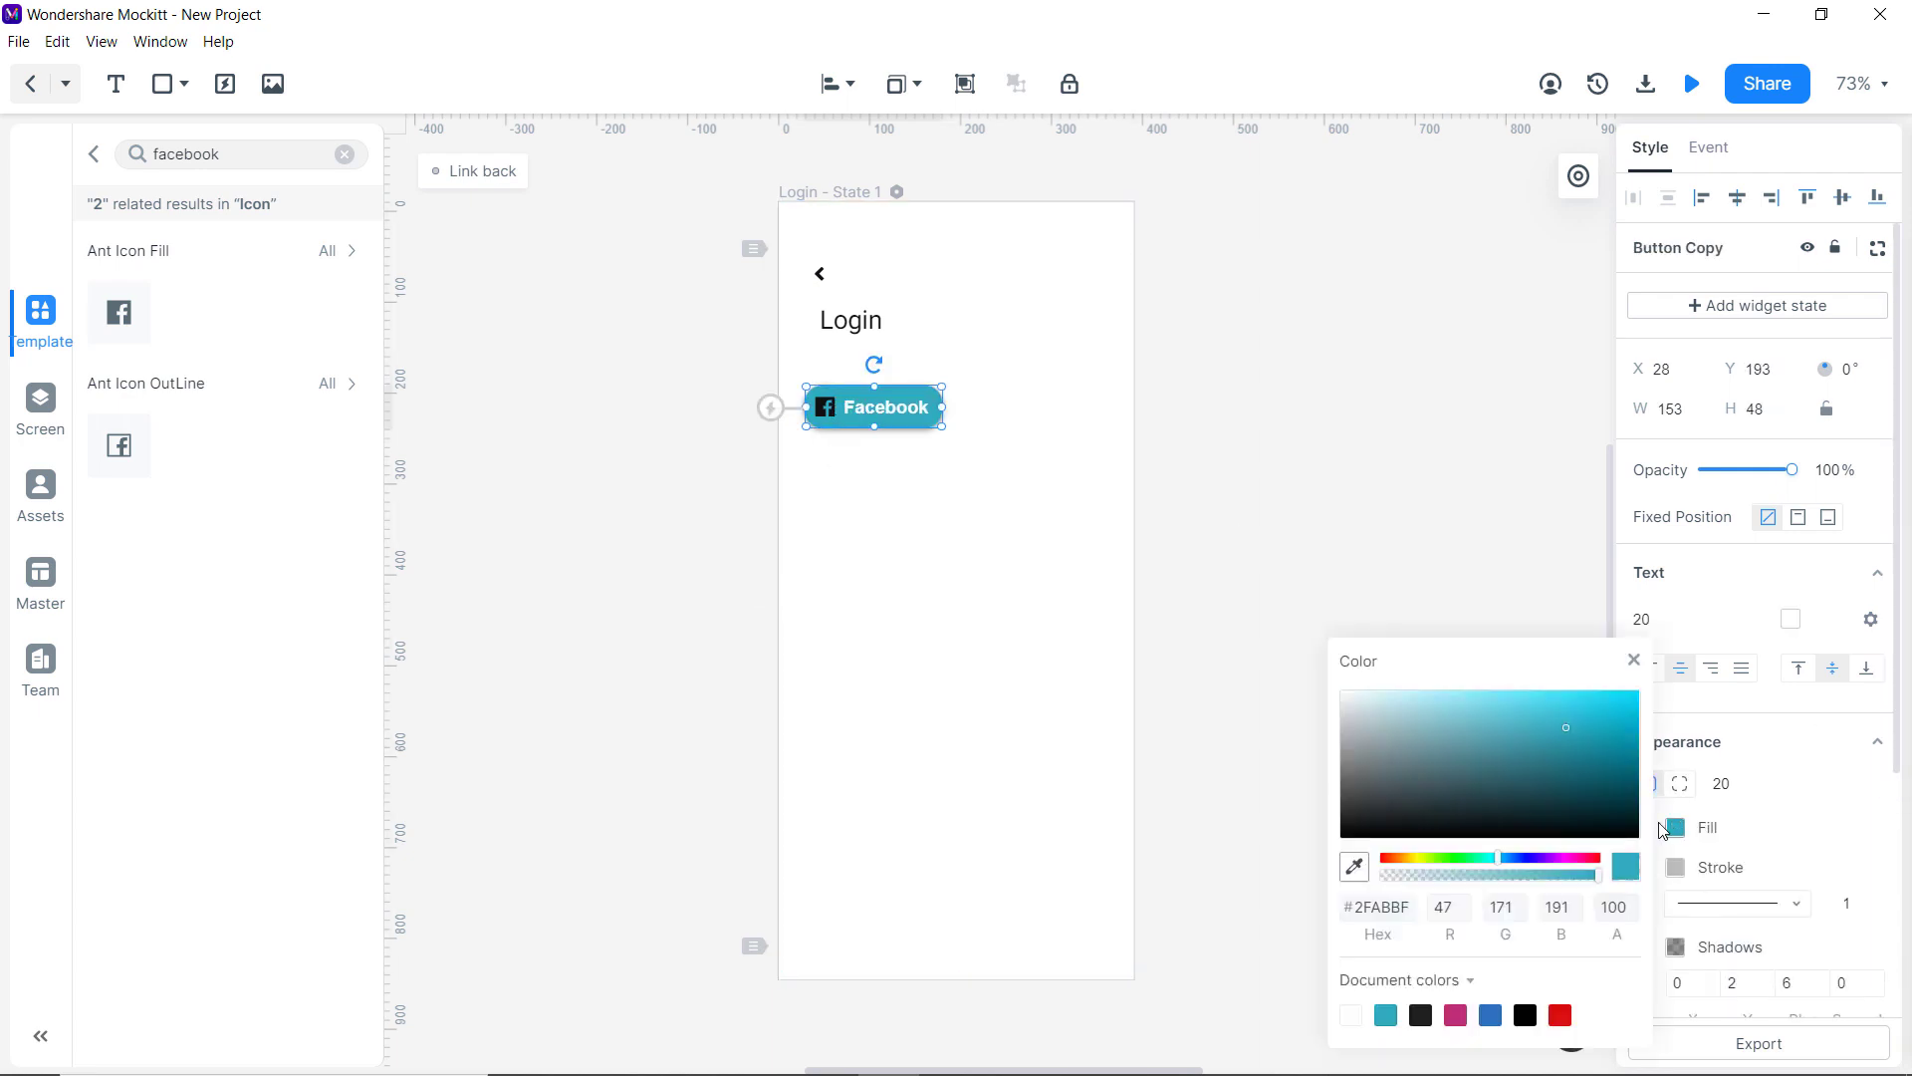
{"action": "left_click_drag", "start_coordinate": [1524, 869], "coordinate": [1515, 866]}
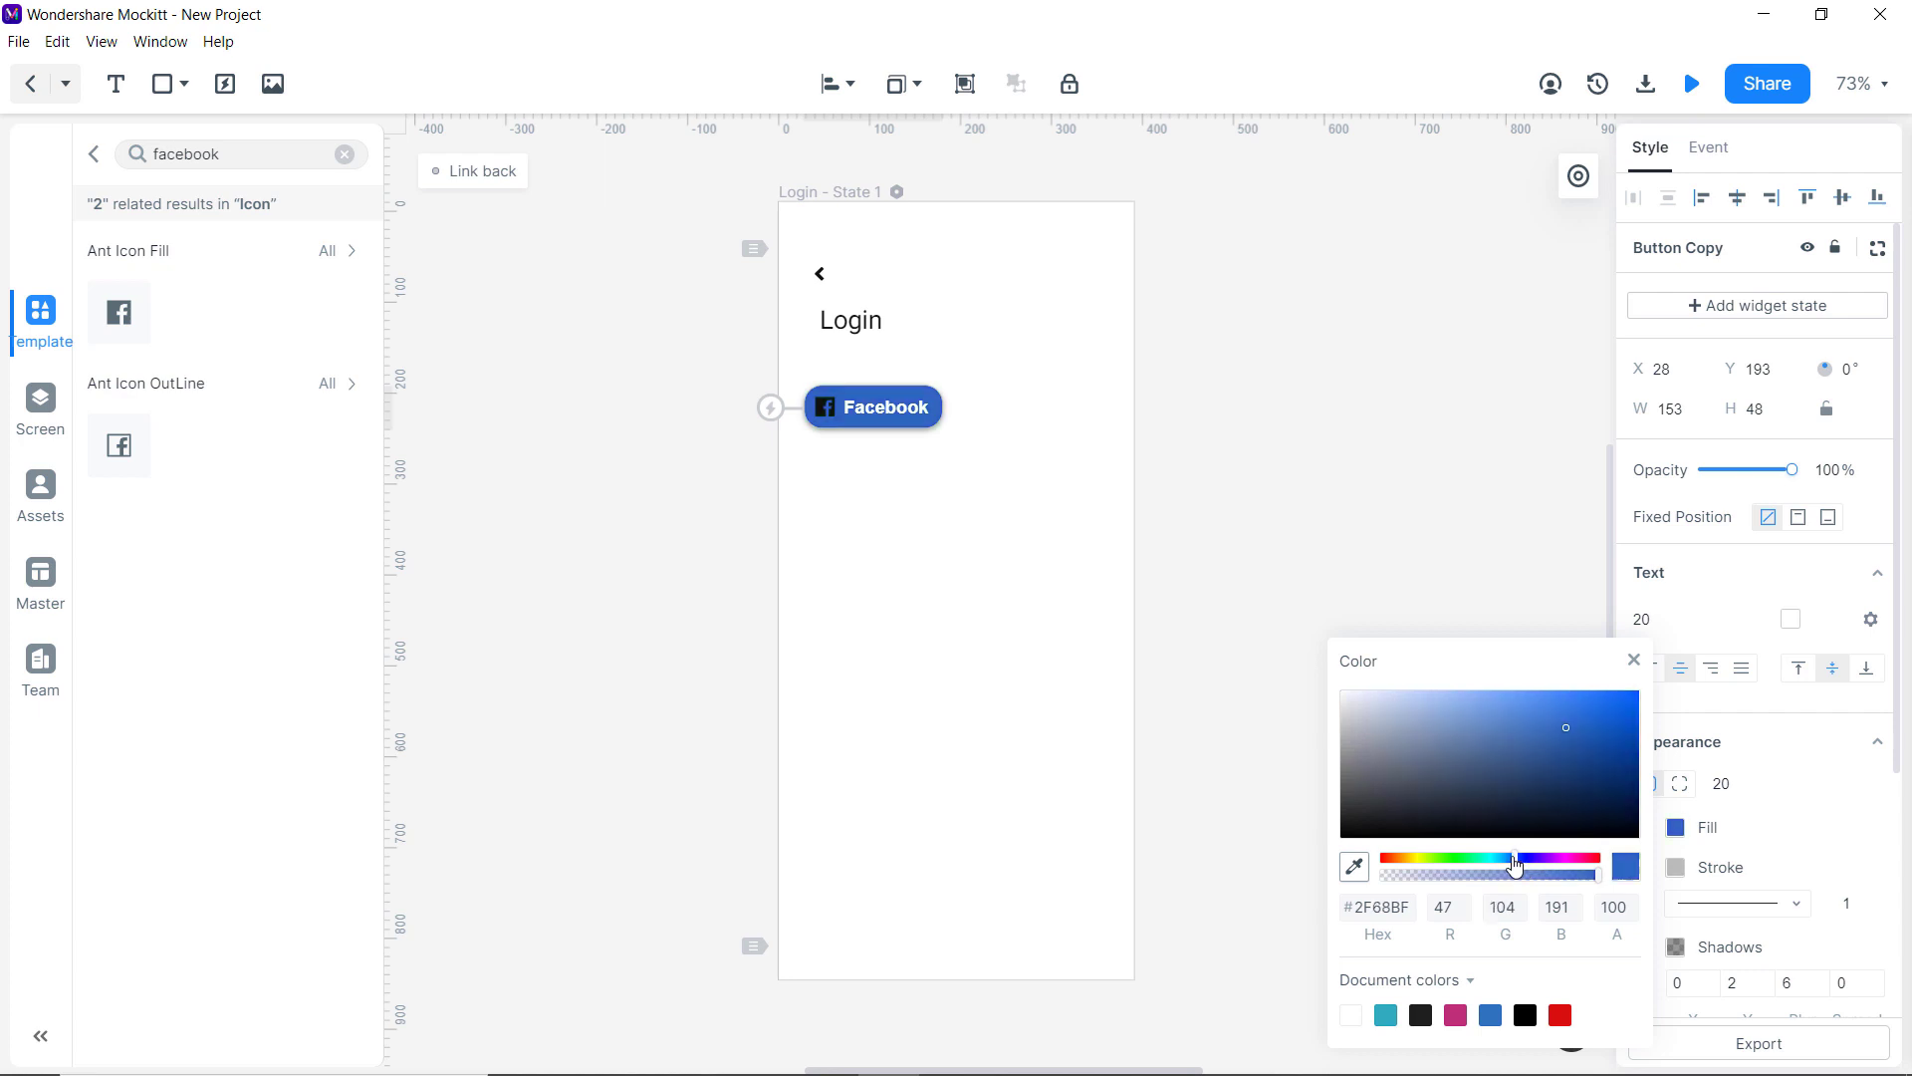
{"action": "left_click", "coordinate": [1443, 558]}
{"action": "left_click", "coordinate": [829, 417]}
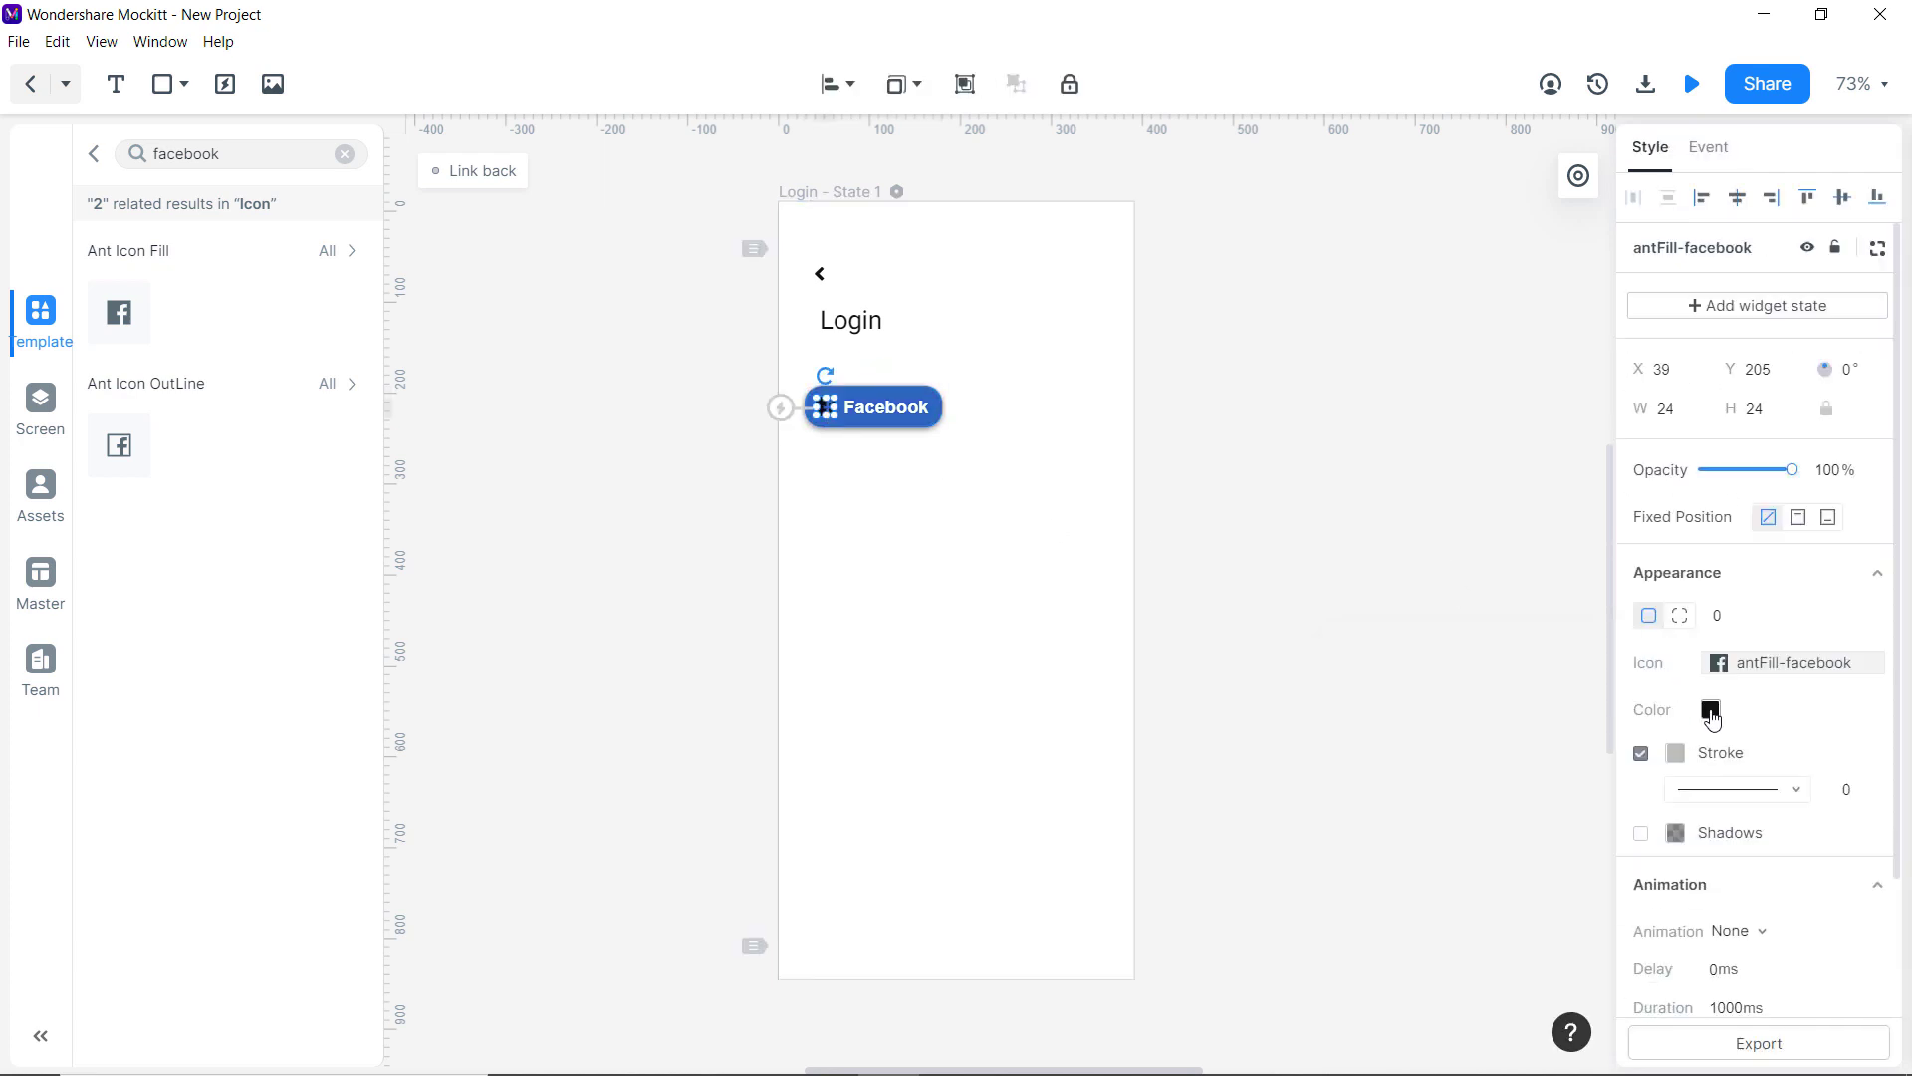
{"action": "left_click", "coordinate": [1711, 709]}
{"action": "left_click", "coordinate": [1277, 505]}
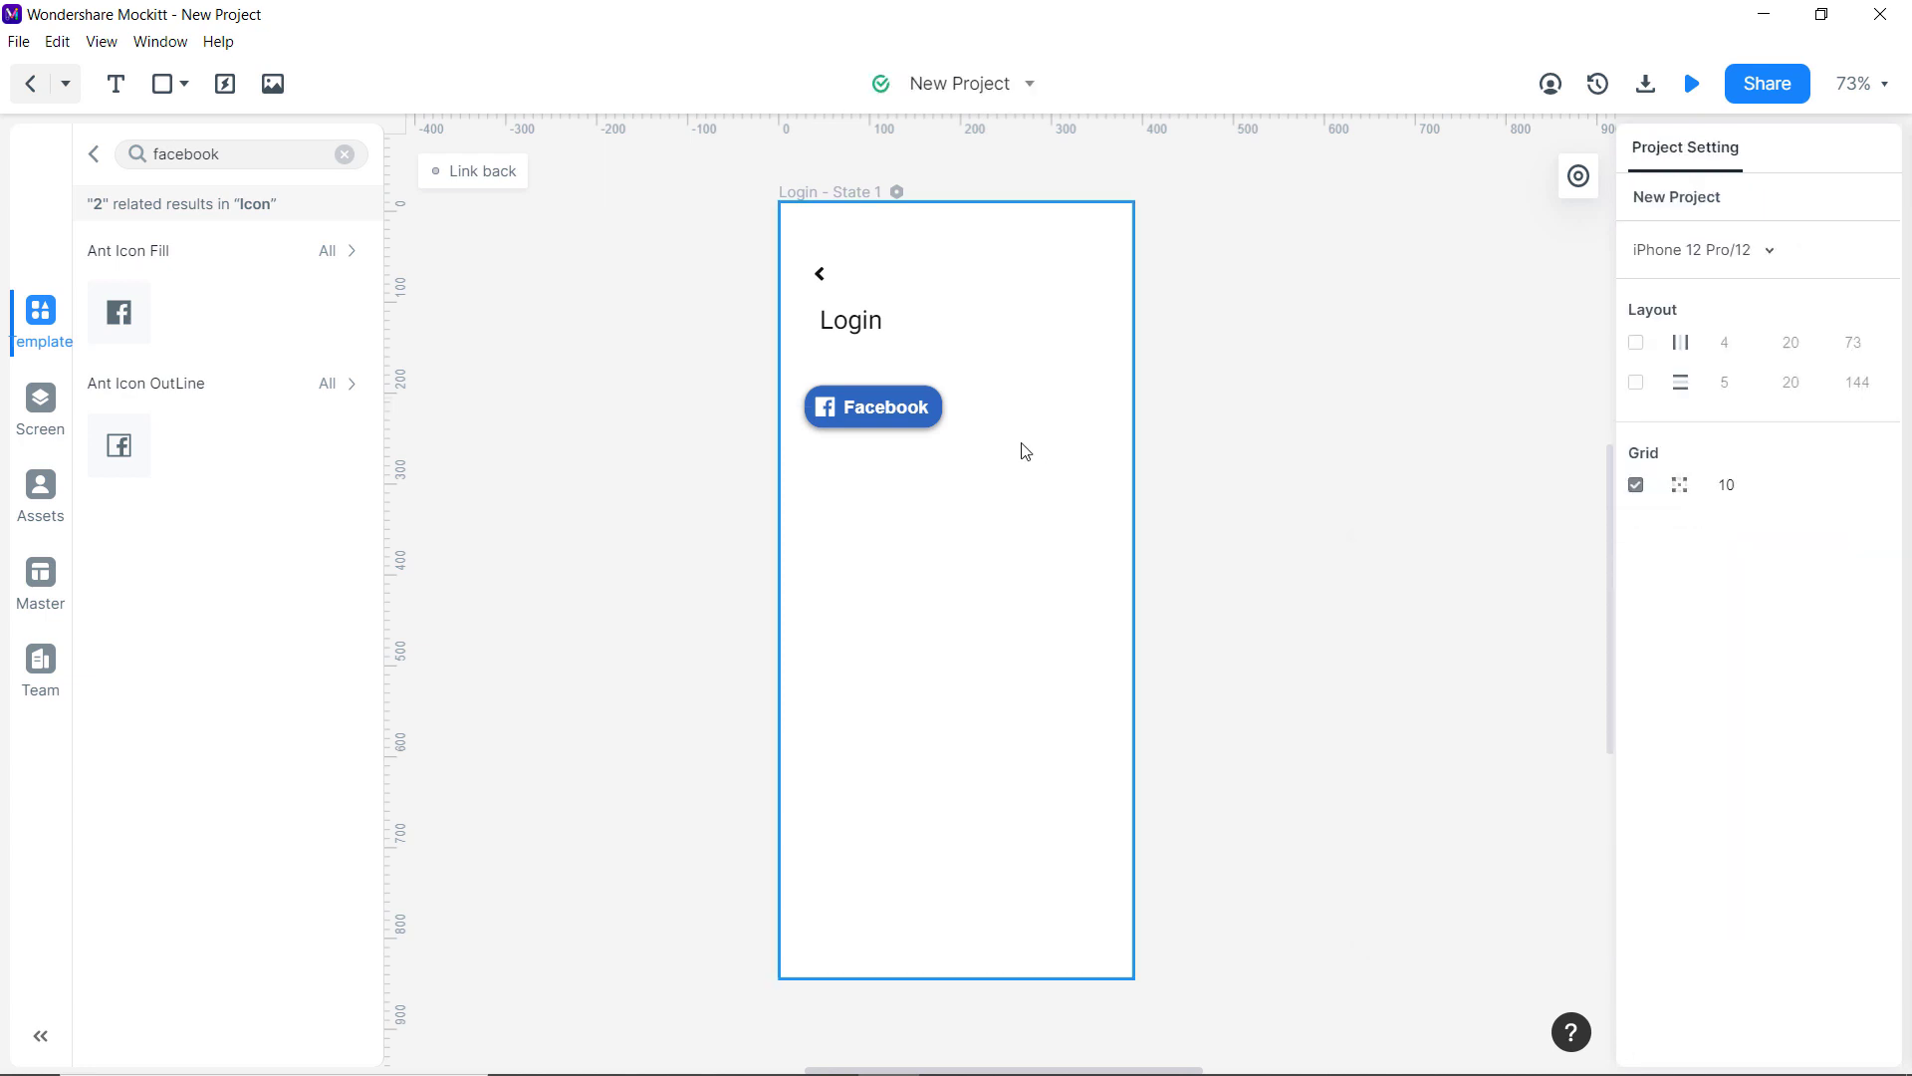
{"action": "left_click", "coordinate": [891, 412]}
Duplicate the Facebook button to its right as Instagram and drop in the Instagram icon.
{"action": "left_click_drag", "start_coordinate": [891, 413], "coordinate": [1029, 414]}
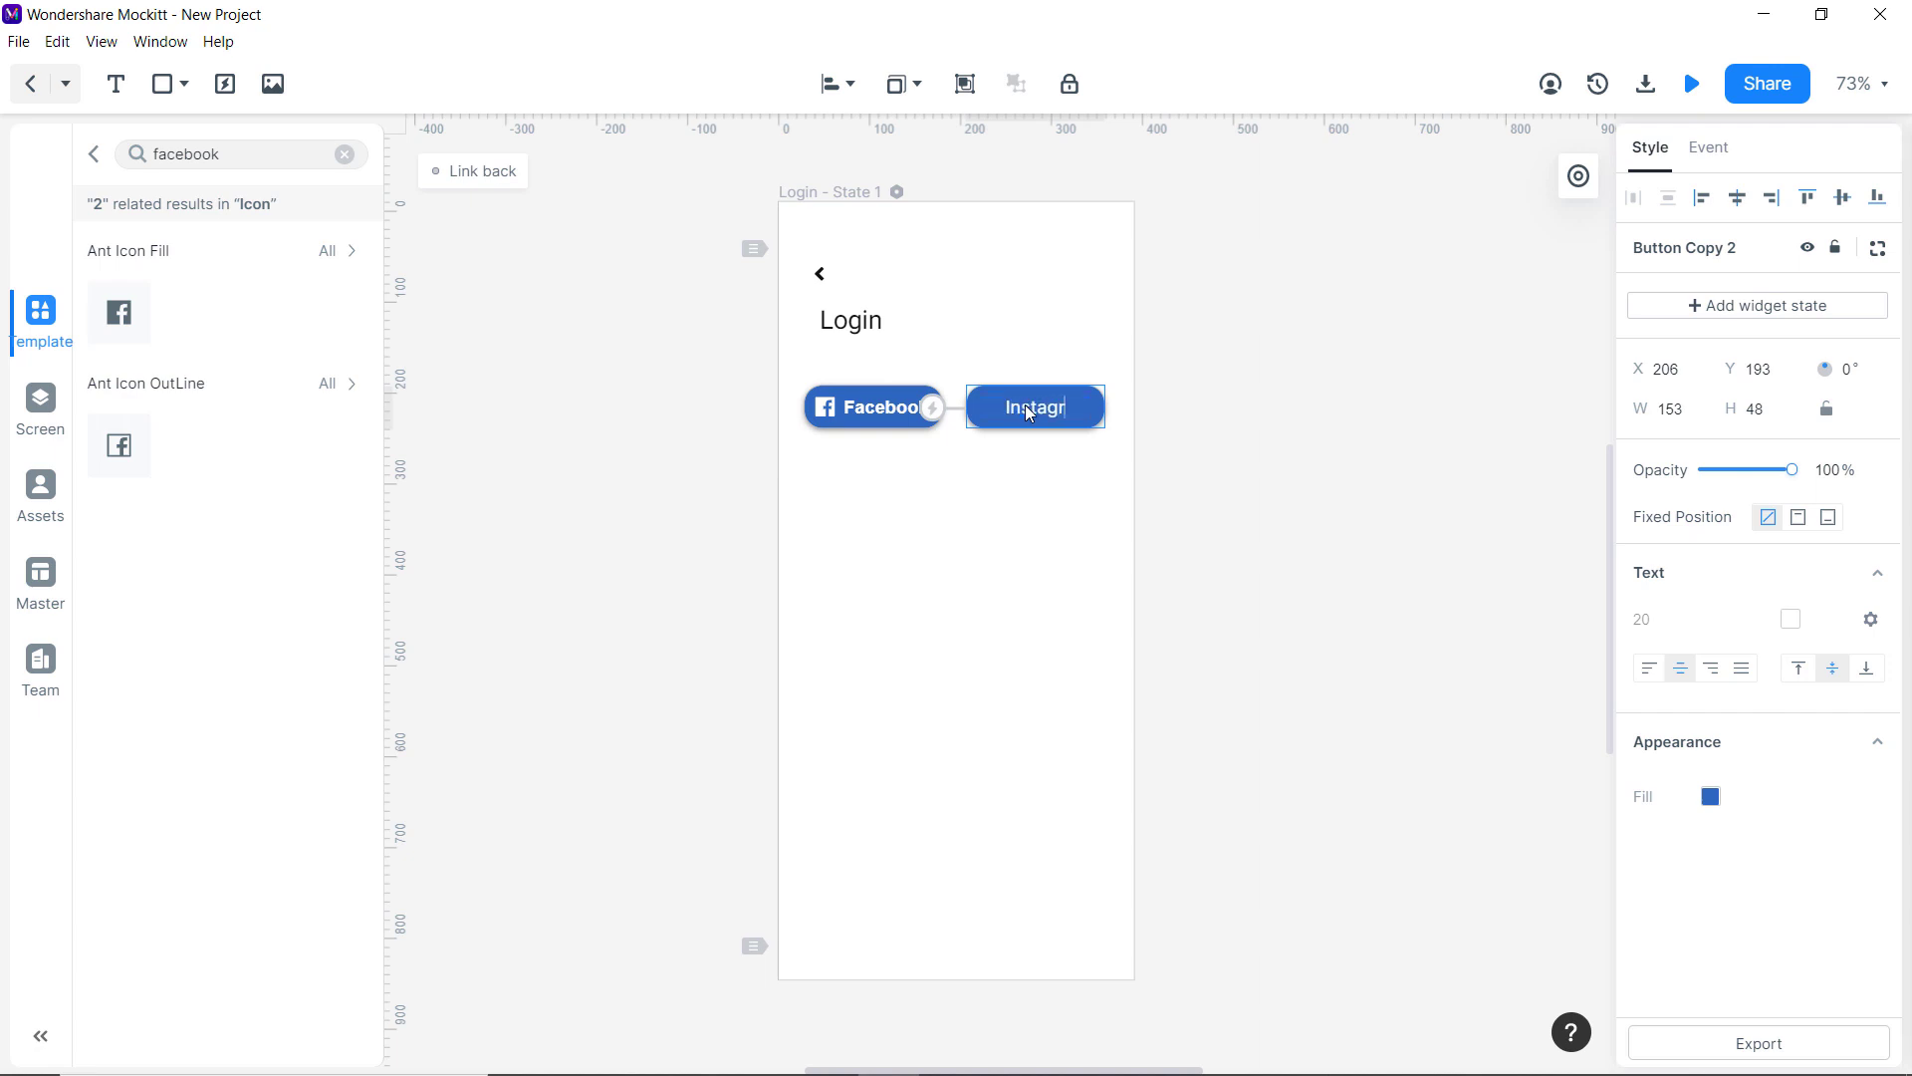
{"action": "type", "text": "am"}
{"action": "double_click", "coordinate": [149, 155]}
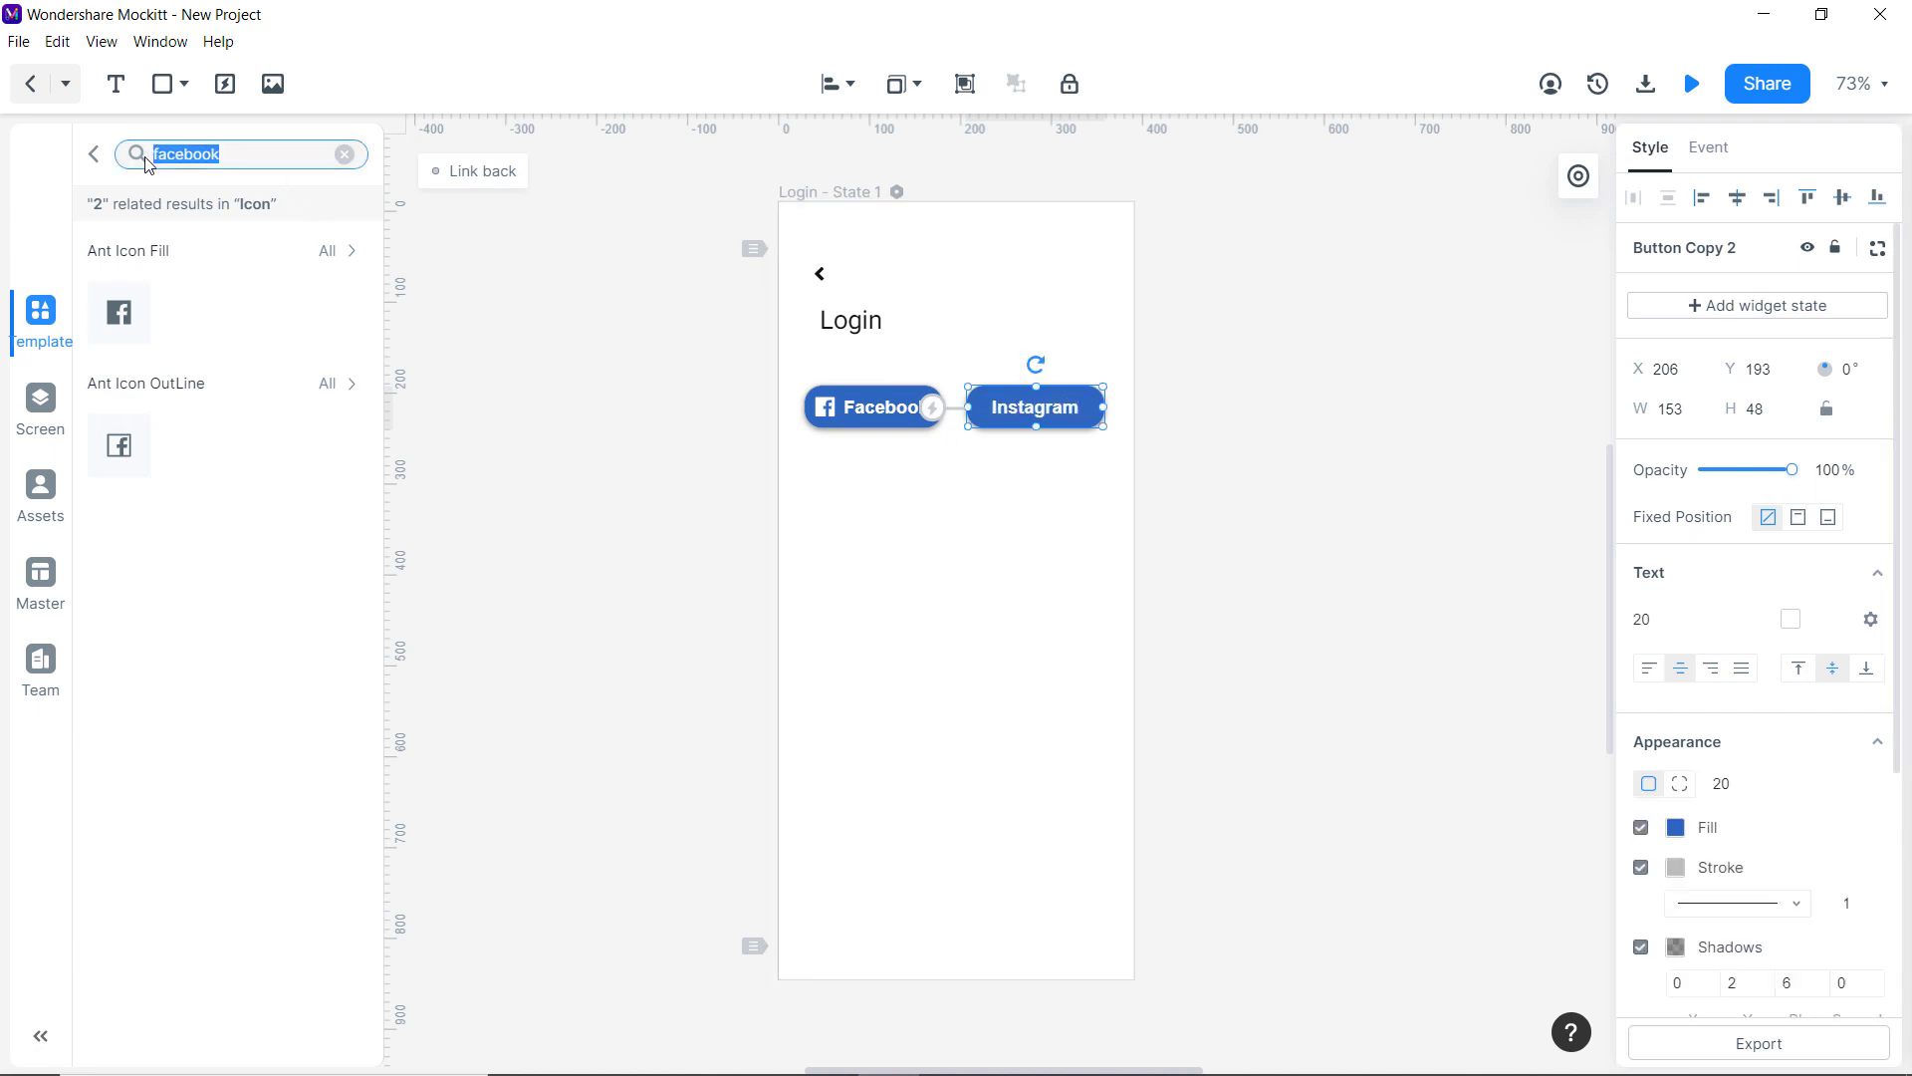
{"action": "type", "text": "instagram"}
{"action": "left_click_drag", "start_coordinate": [126, 329], "coordinate": [977, 406]}
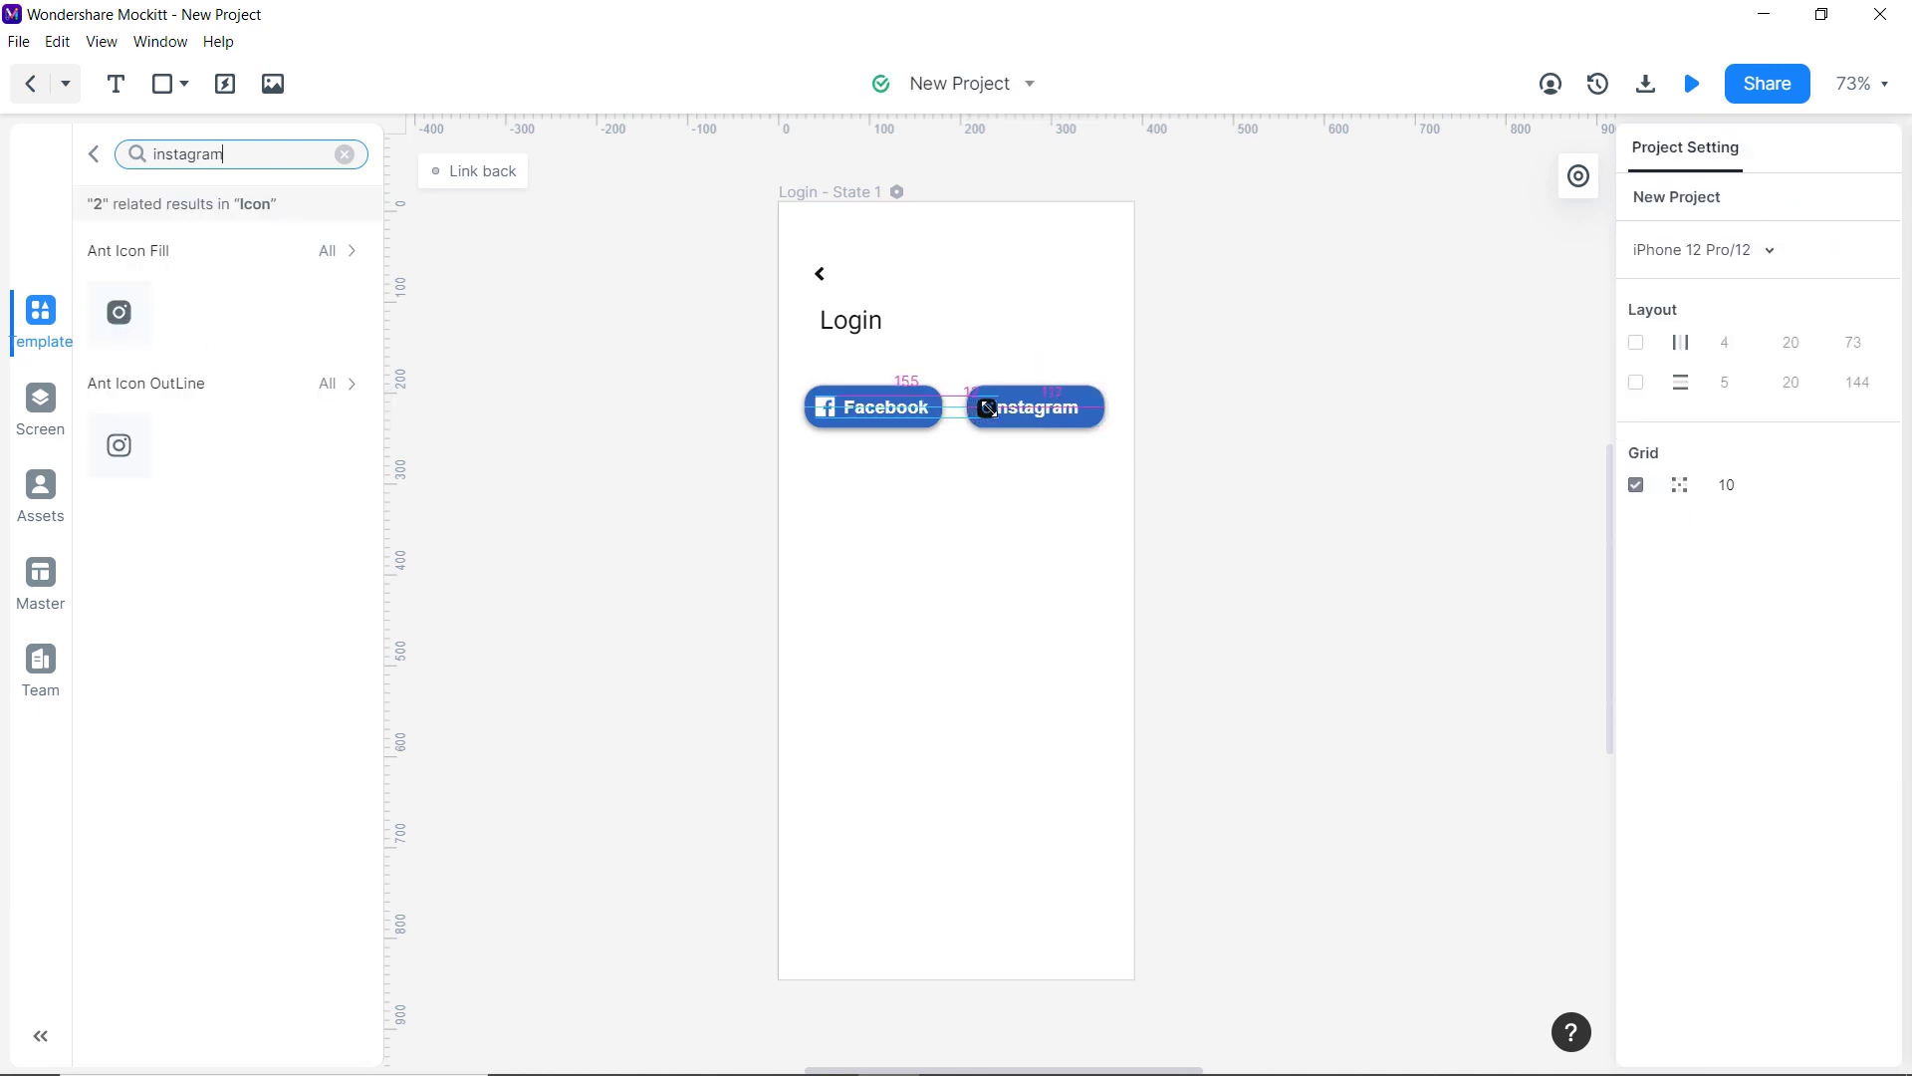
Give the Instagram button a red #C02525 fill.
{"action": "left_click", "coordinate": [1709, 709]}
{"action": "left_click", "coordinate": [1016, 408]}
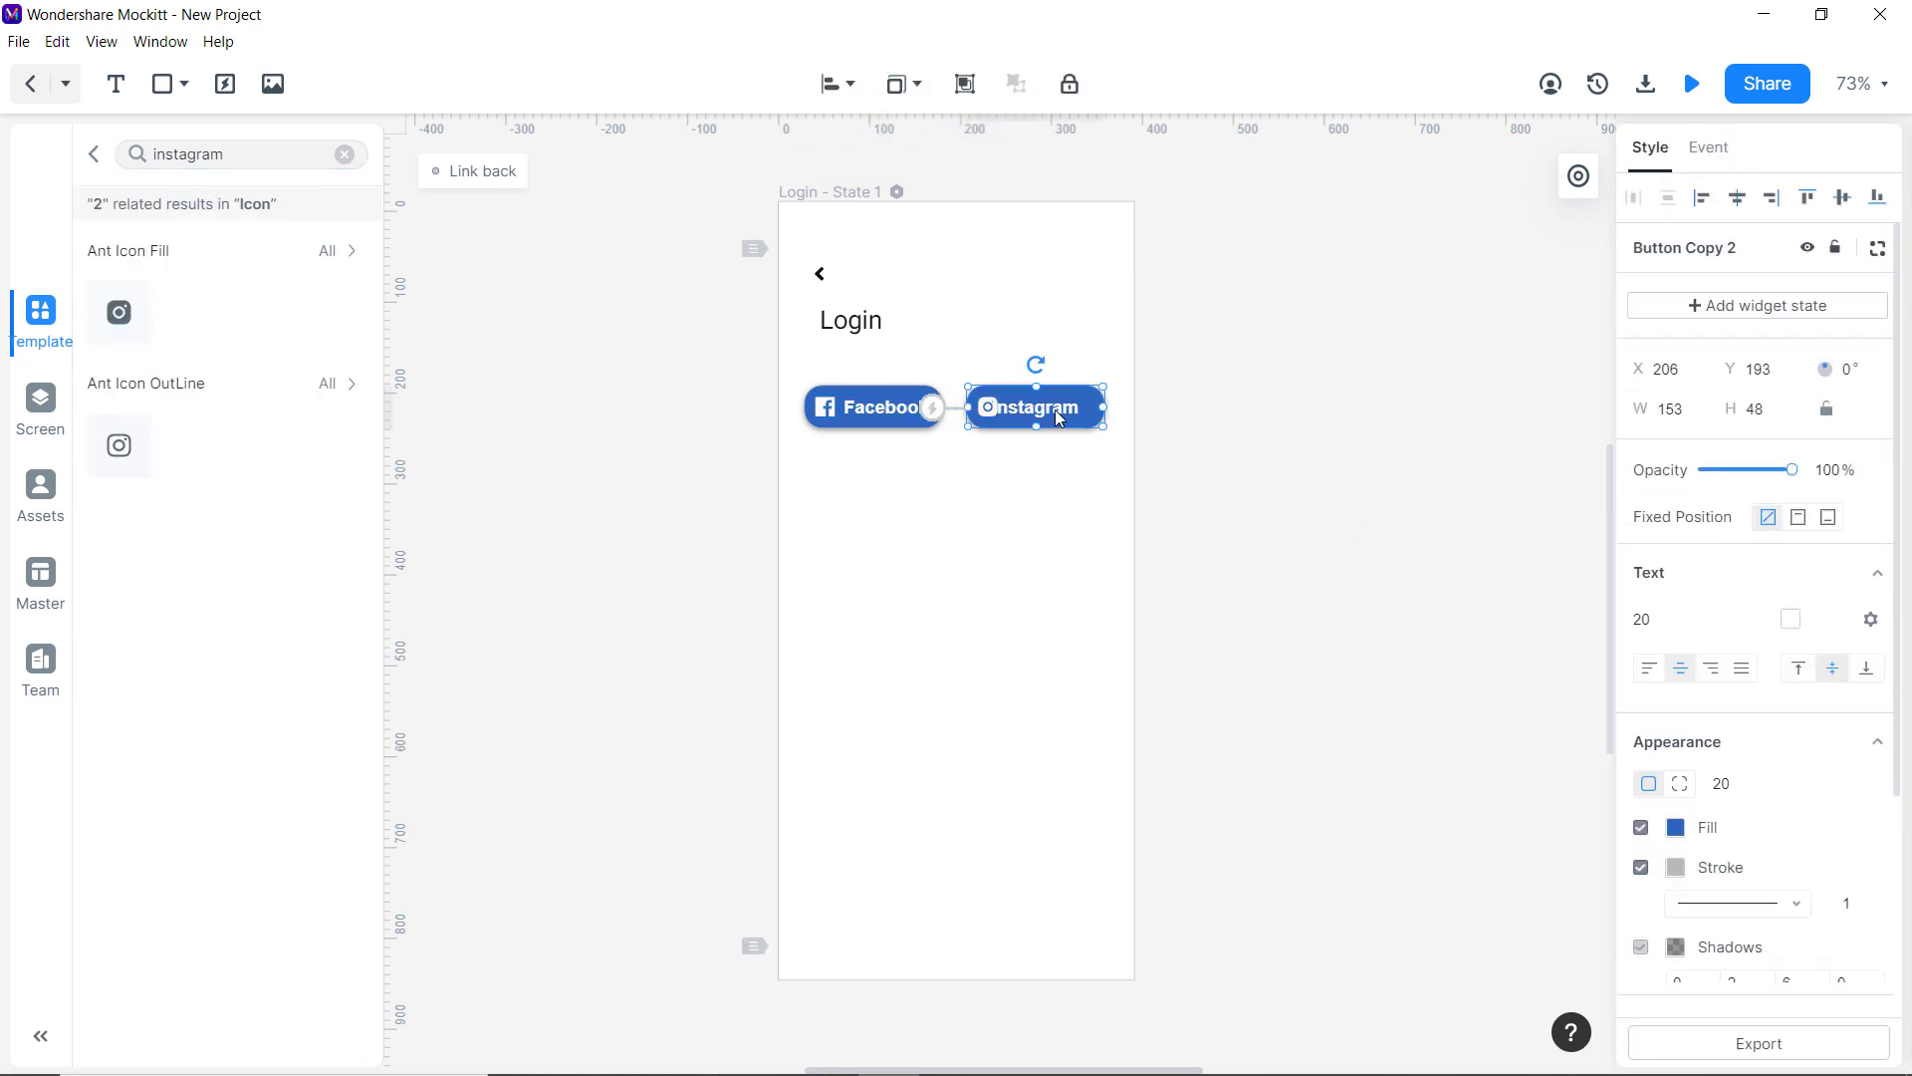
{"action": "left_click", "coordinate": [997, 445]}
{"action": "left_click", "coordinate": [1012, 419]}
{"action": "left_click", "coordinate": [1675, 827]}
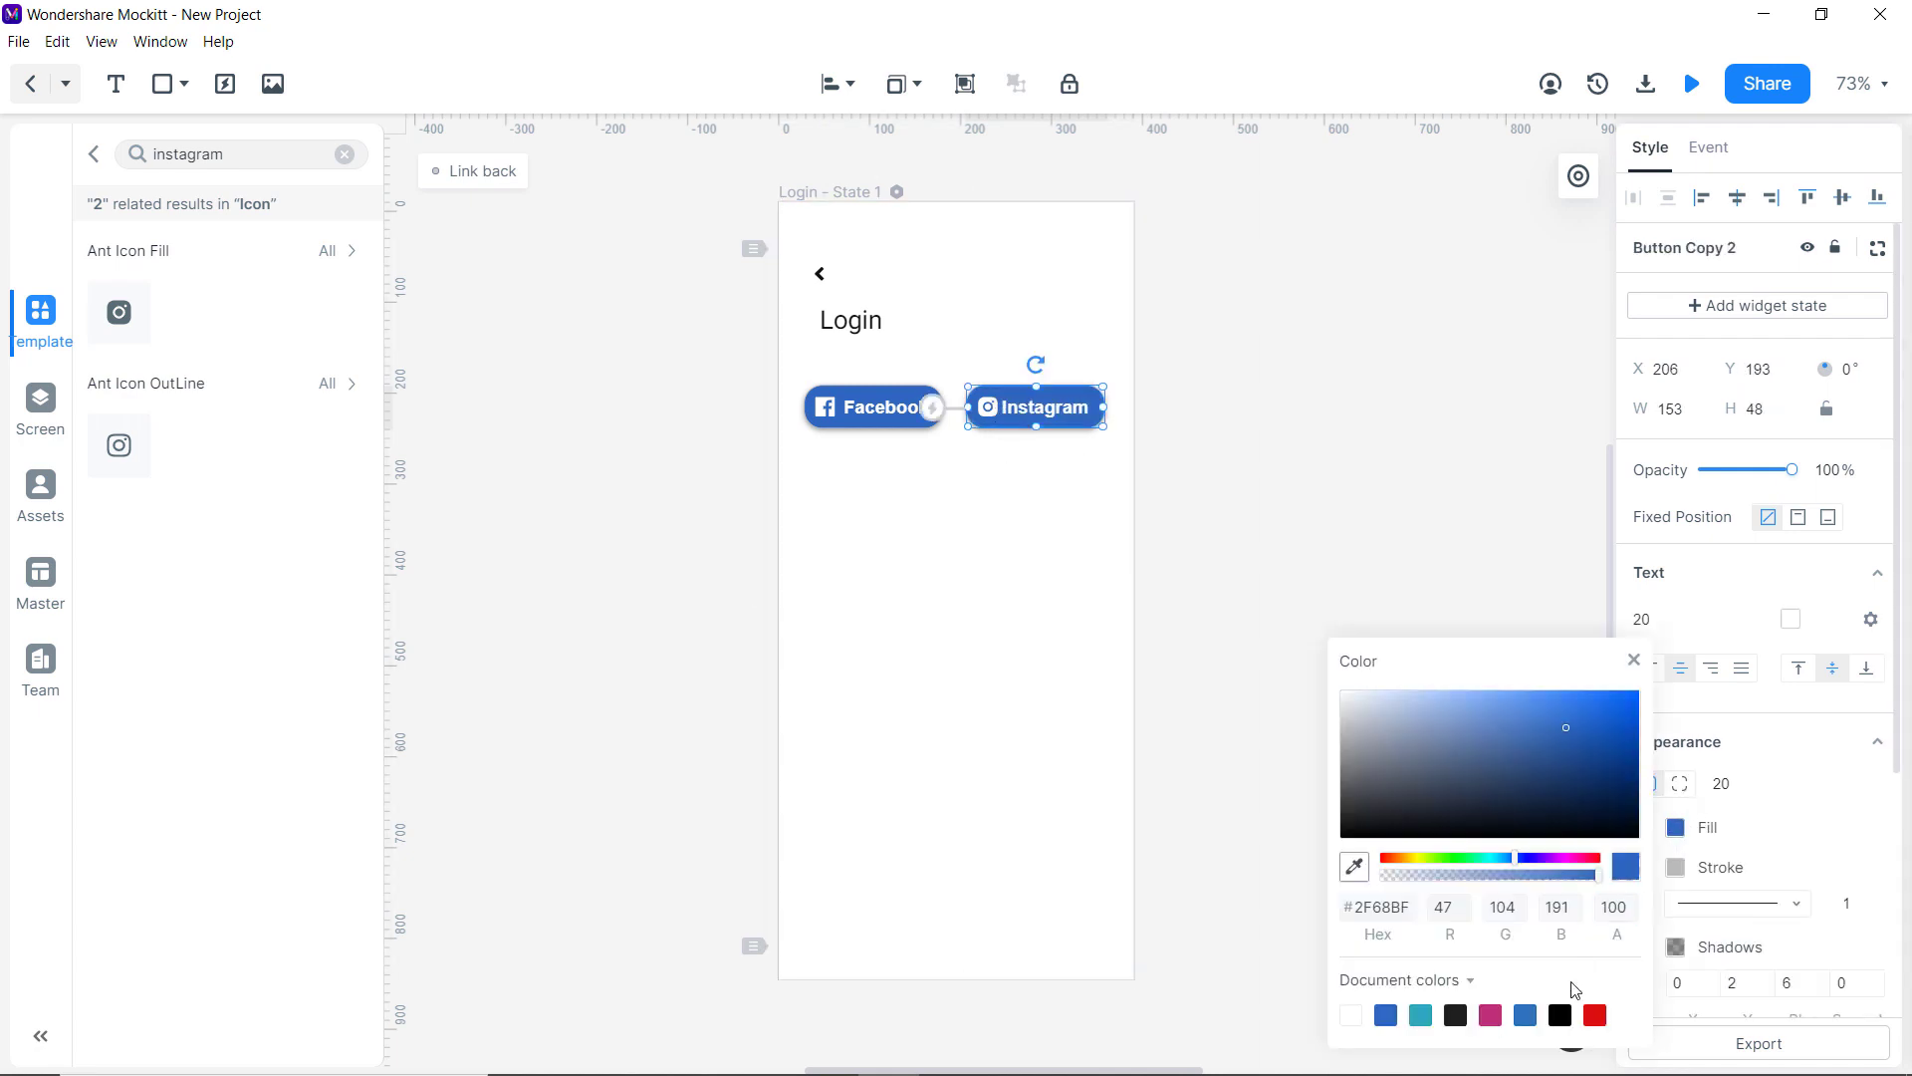
{"action": "left_click", "coordinate": [1584, 730]}
{"action": "left_click", "coordinate": [1459, 581]}
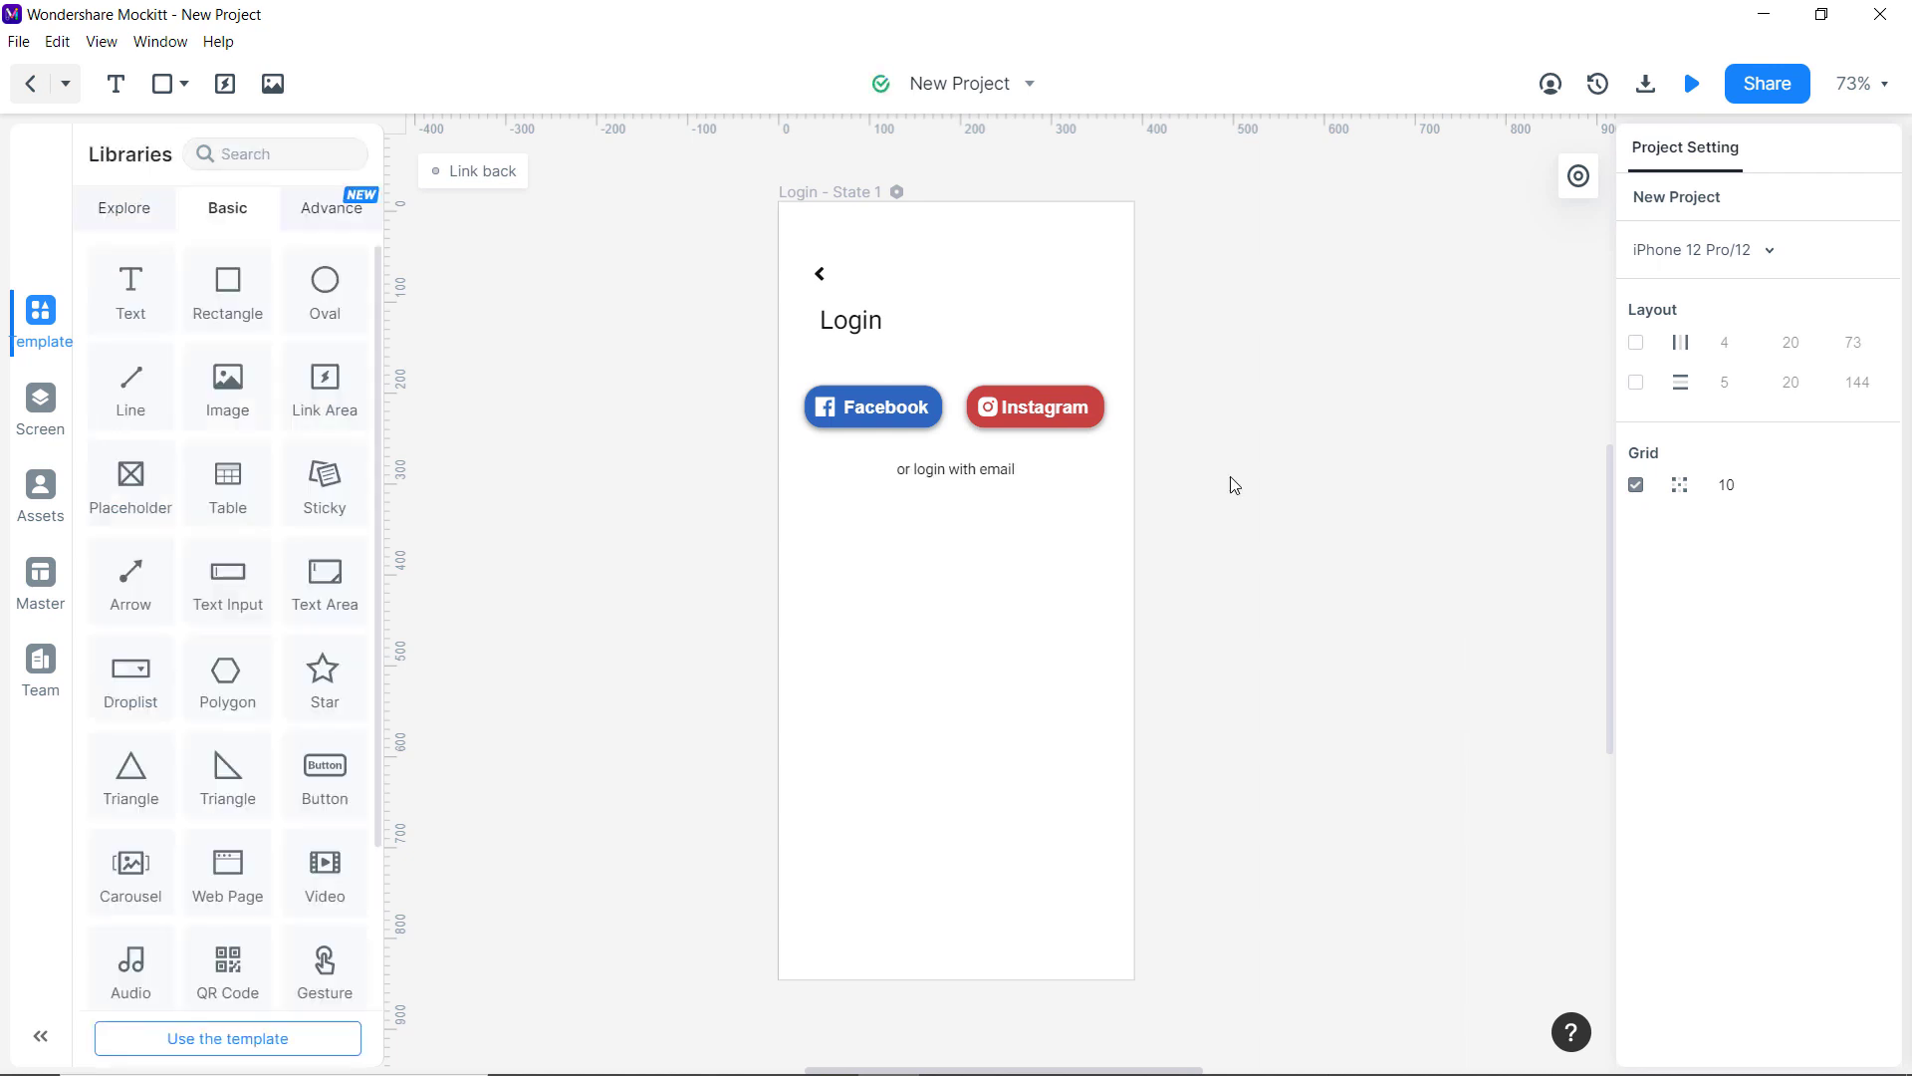
Add a text input below the caption with height 52 and corner radius 30.
{"action": "scroll", "coordinate": [149, 641], "scroll_direction": "down", "scroll_amount": 2}
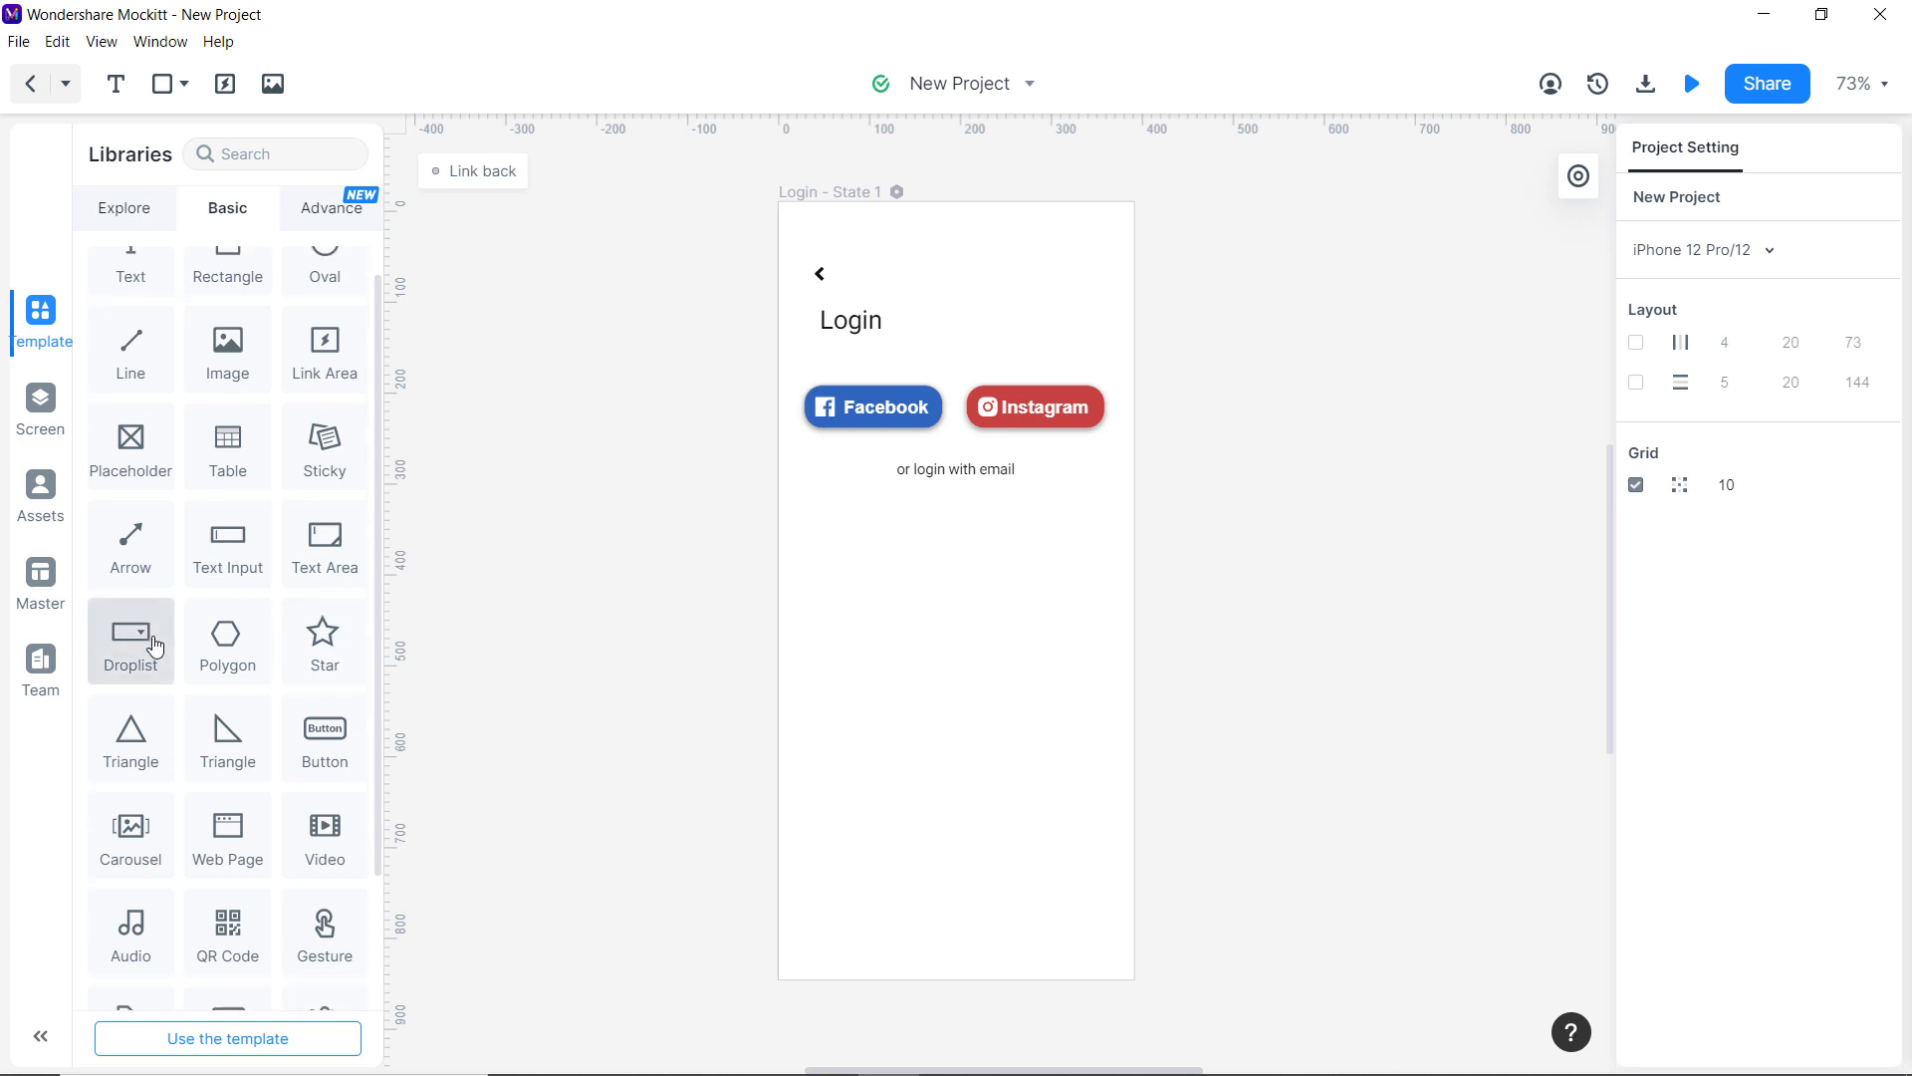
{"action": "left_click_drag", "start_coordinate": [228, 378], "coordinate": [1097, 645]}
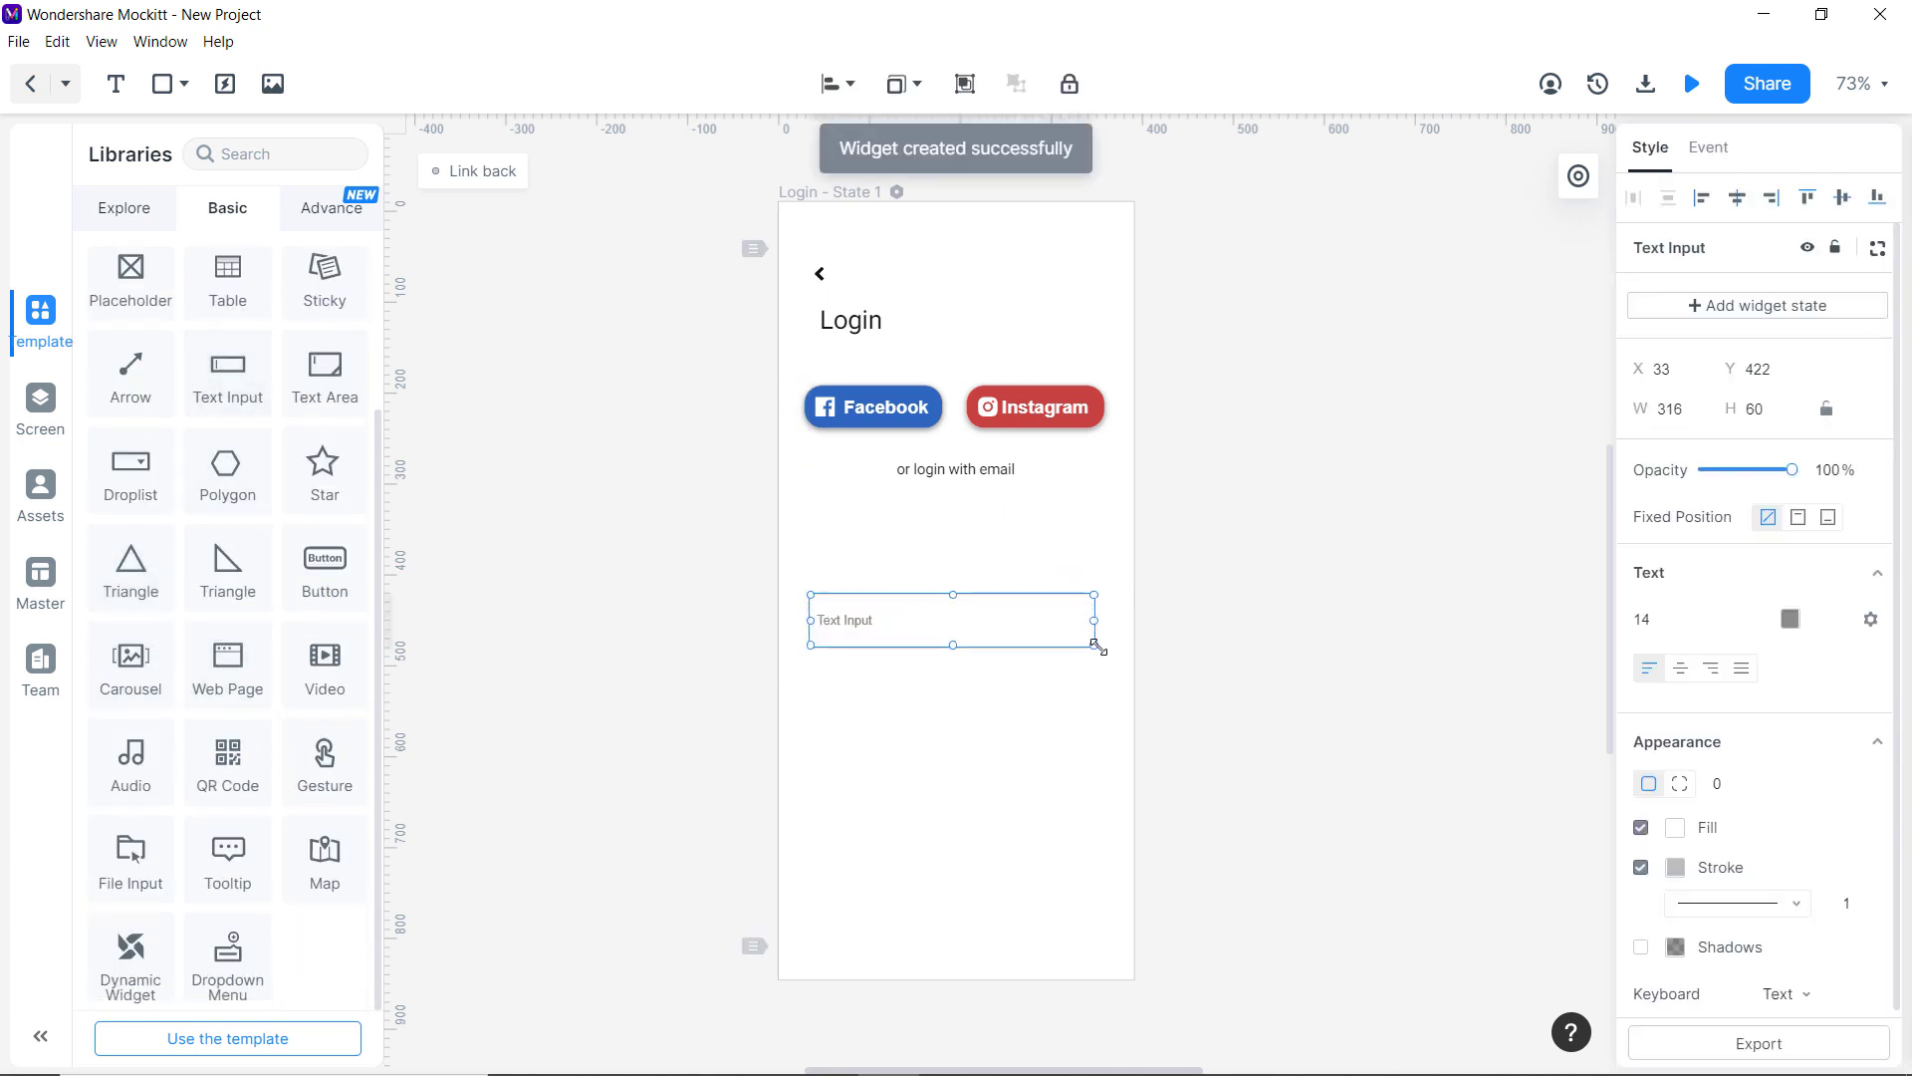
{"action": "left_click_drag", "start_coordinate": [953, 645], "coordinate": [942, 631]}
{"action": "left_click", "coordinate": [1728, 786]}
{"action": "double_click", "coordinate": [1714, 786]}
{"action": "type", "text": "3"}
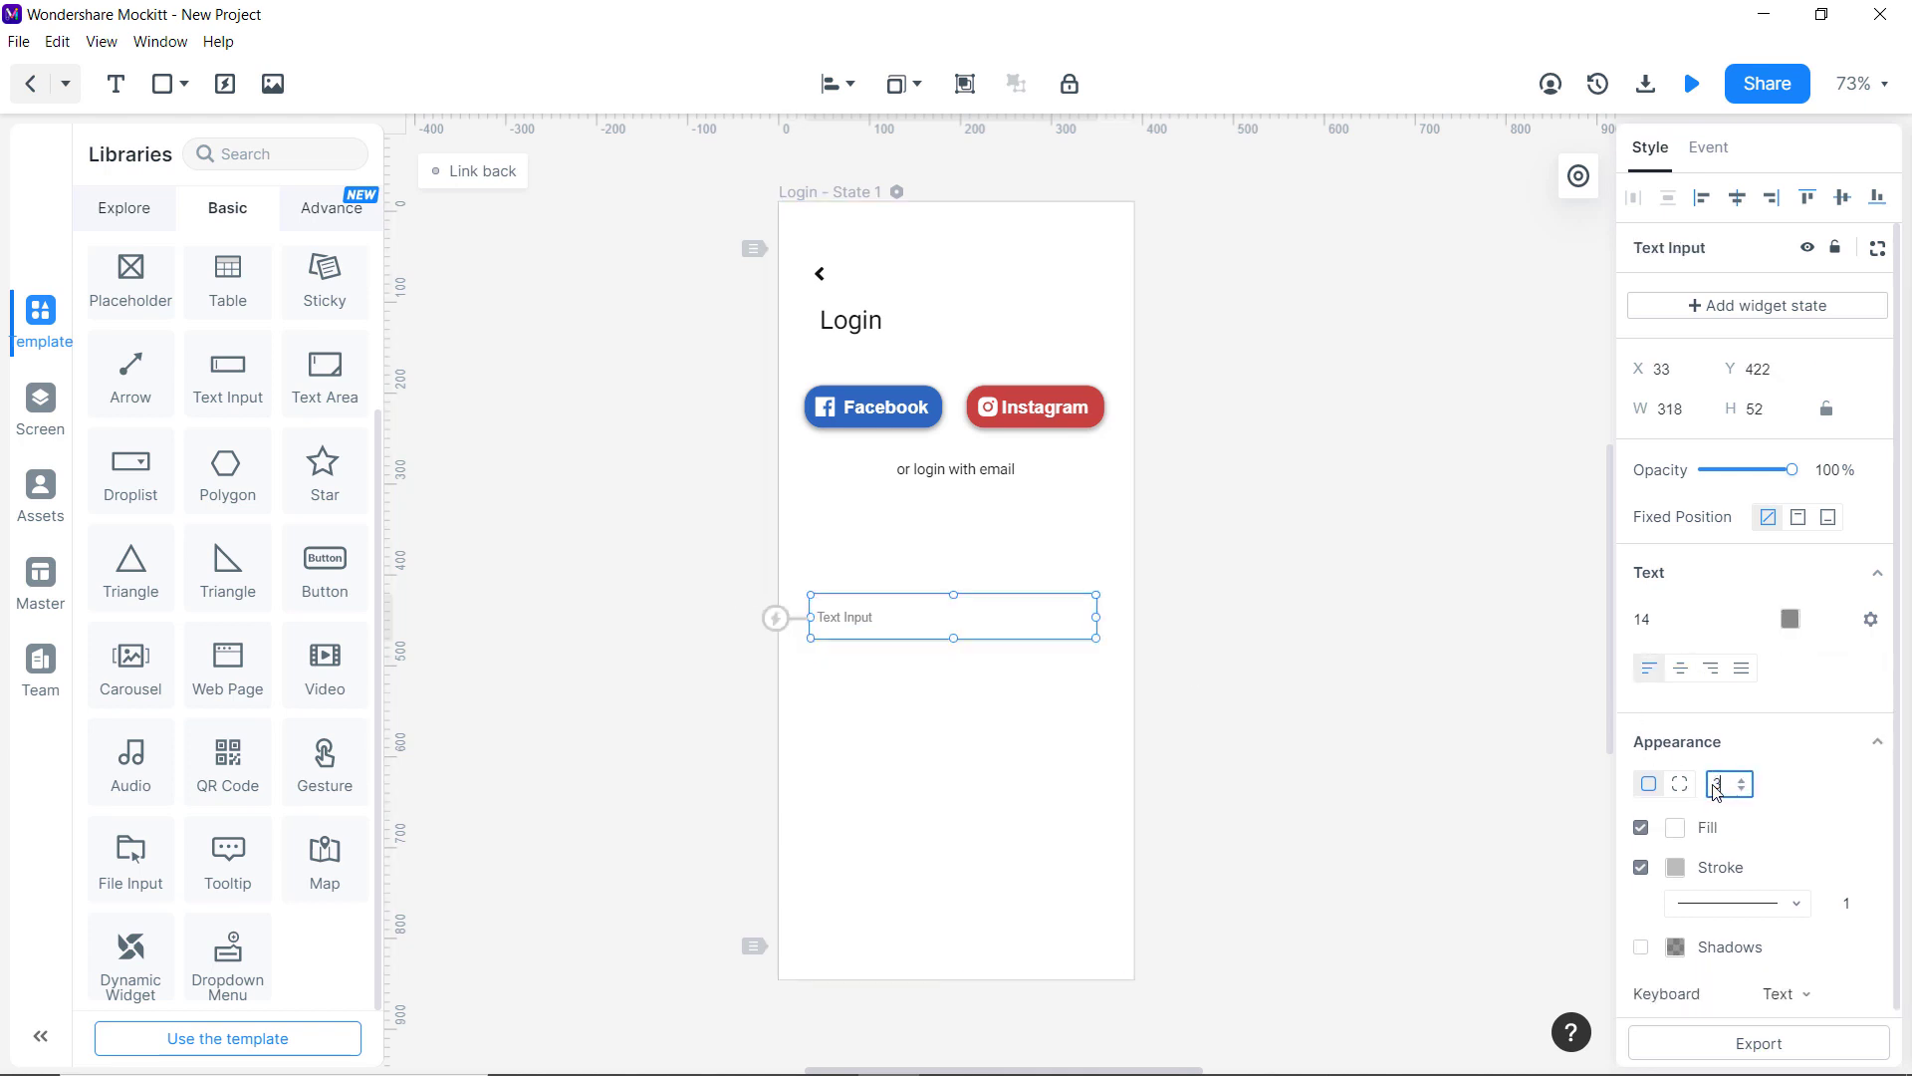
{"action": "type", "text": "0"}
{"action": "key", "text": "Return"}
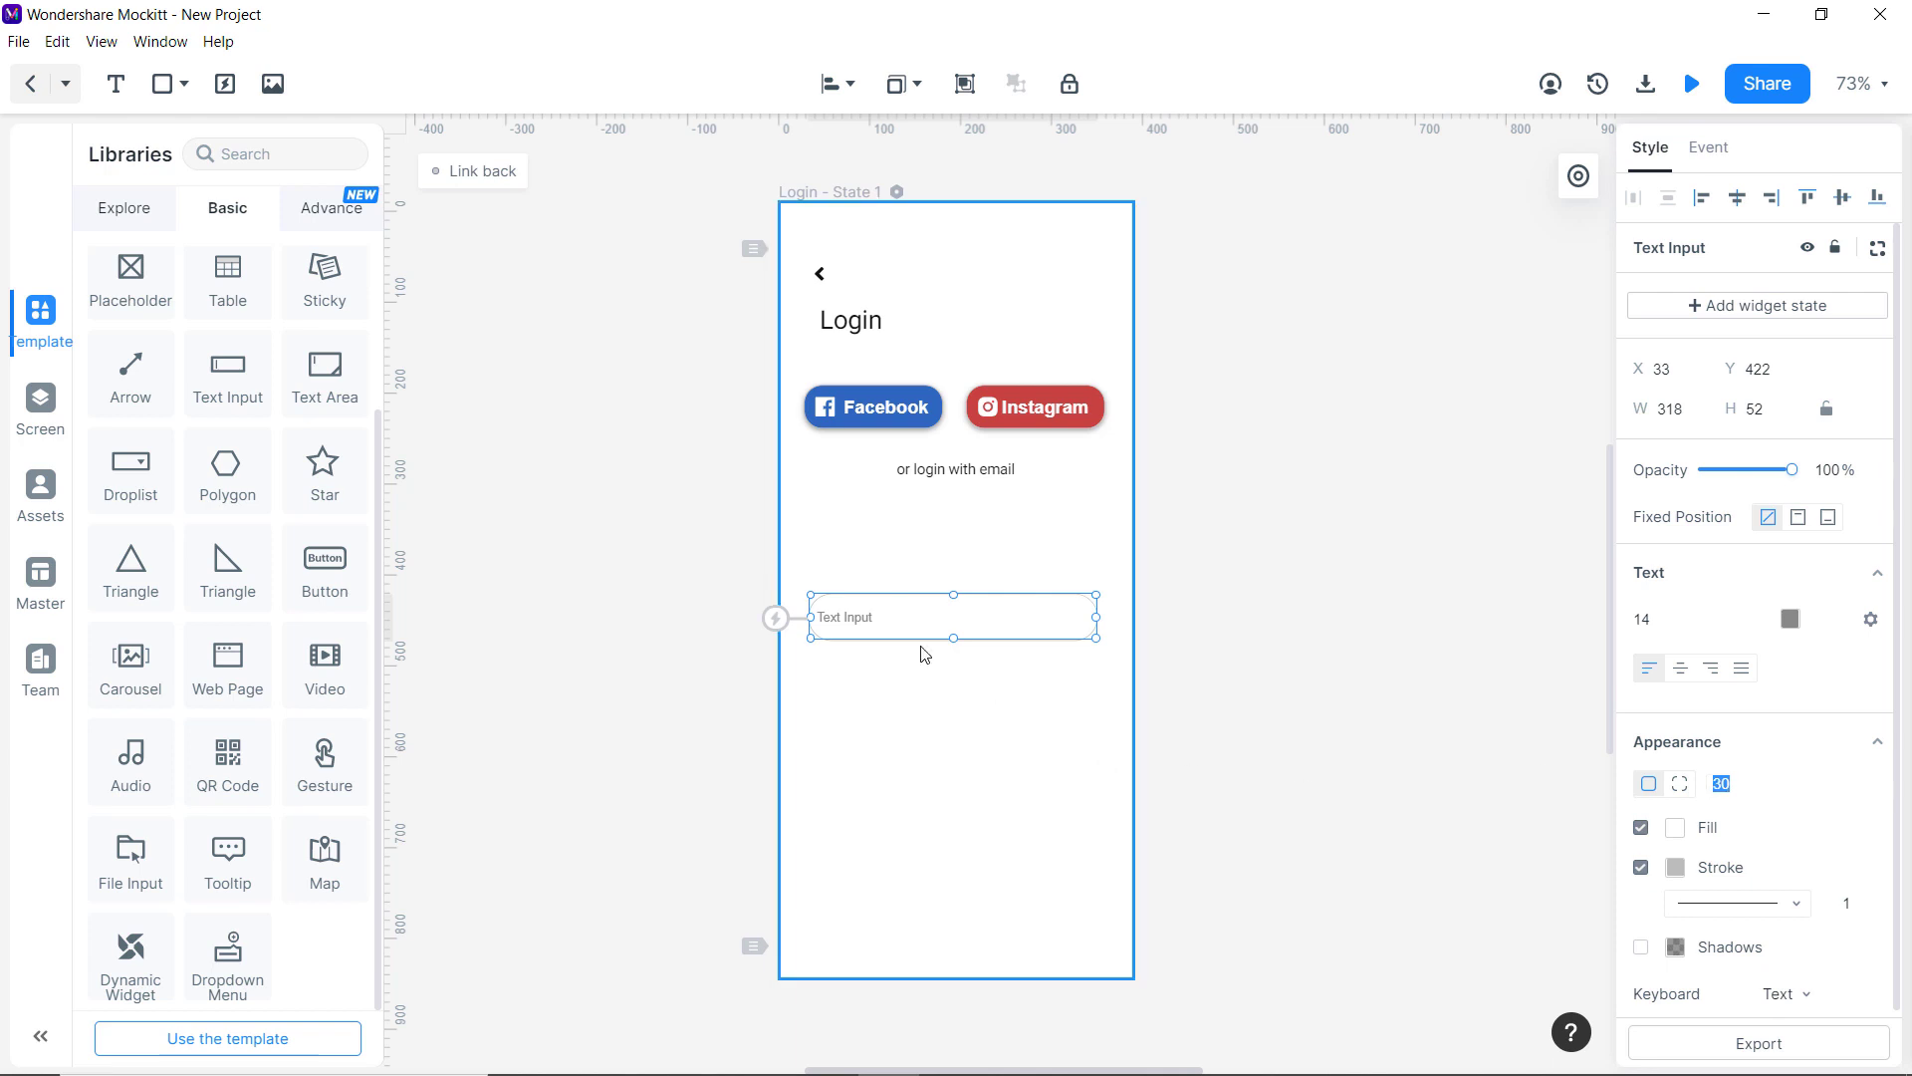
Make the field read 'Enter Email' and give it a drop shadow.
{"action": "double_click", "coordinate": [888, 614]}
{"action": "type", "text": "Enter Email"}
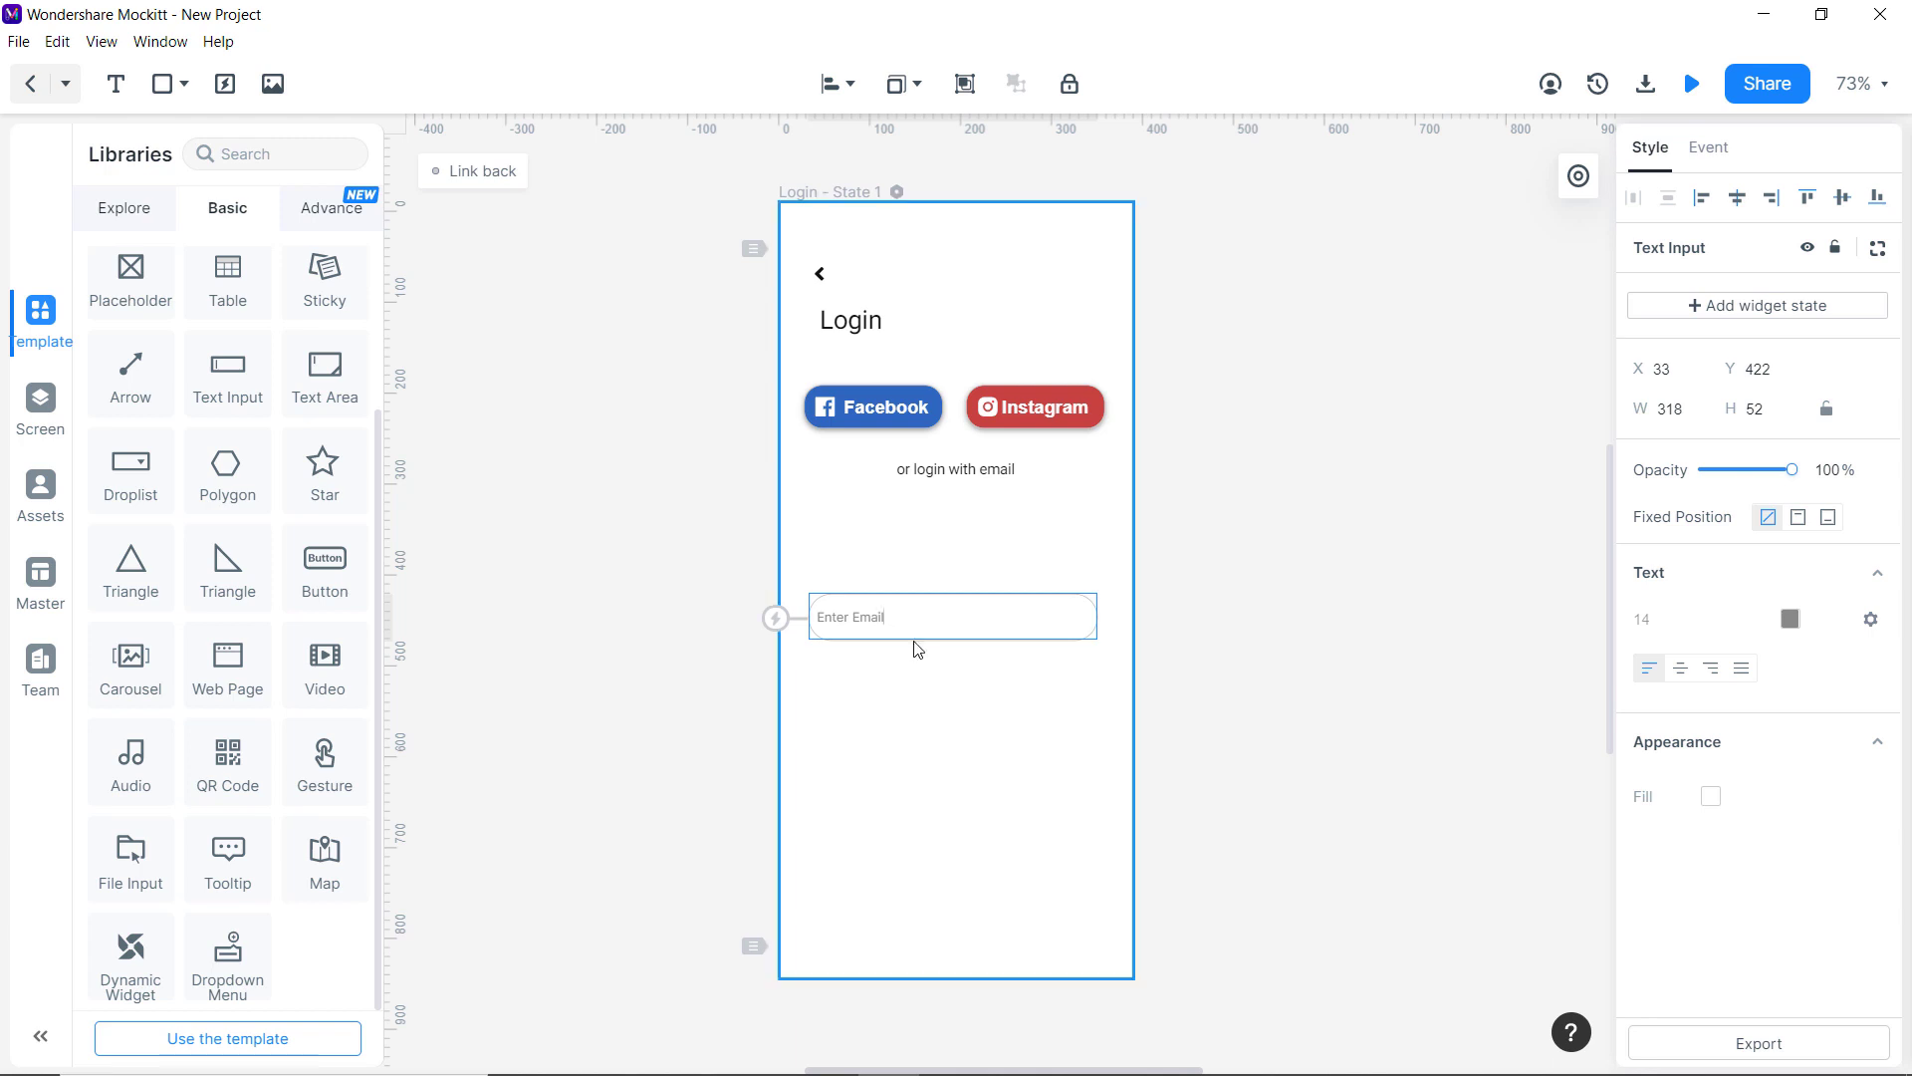
{"action": "left_click", "coordinate": [911, 664]}
{"action": "left_click", "coordinate": [919, 622]}
{"action": "left_click", "coordinate": [1640, 947]}
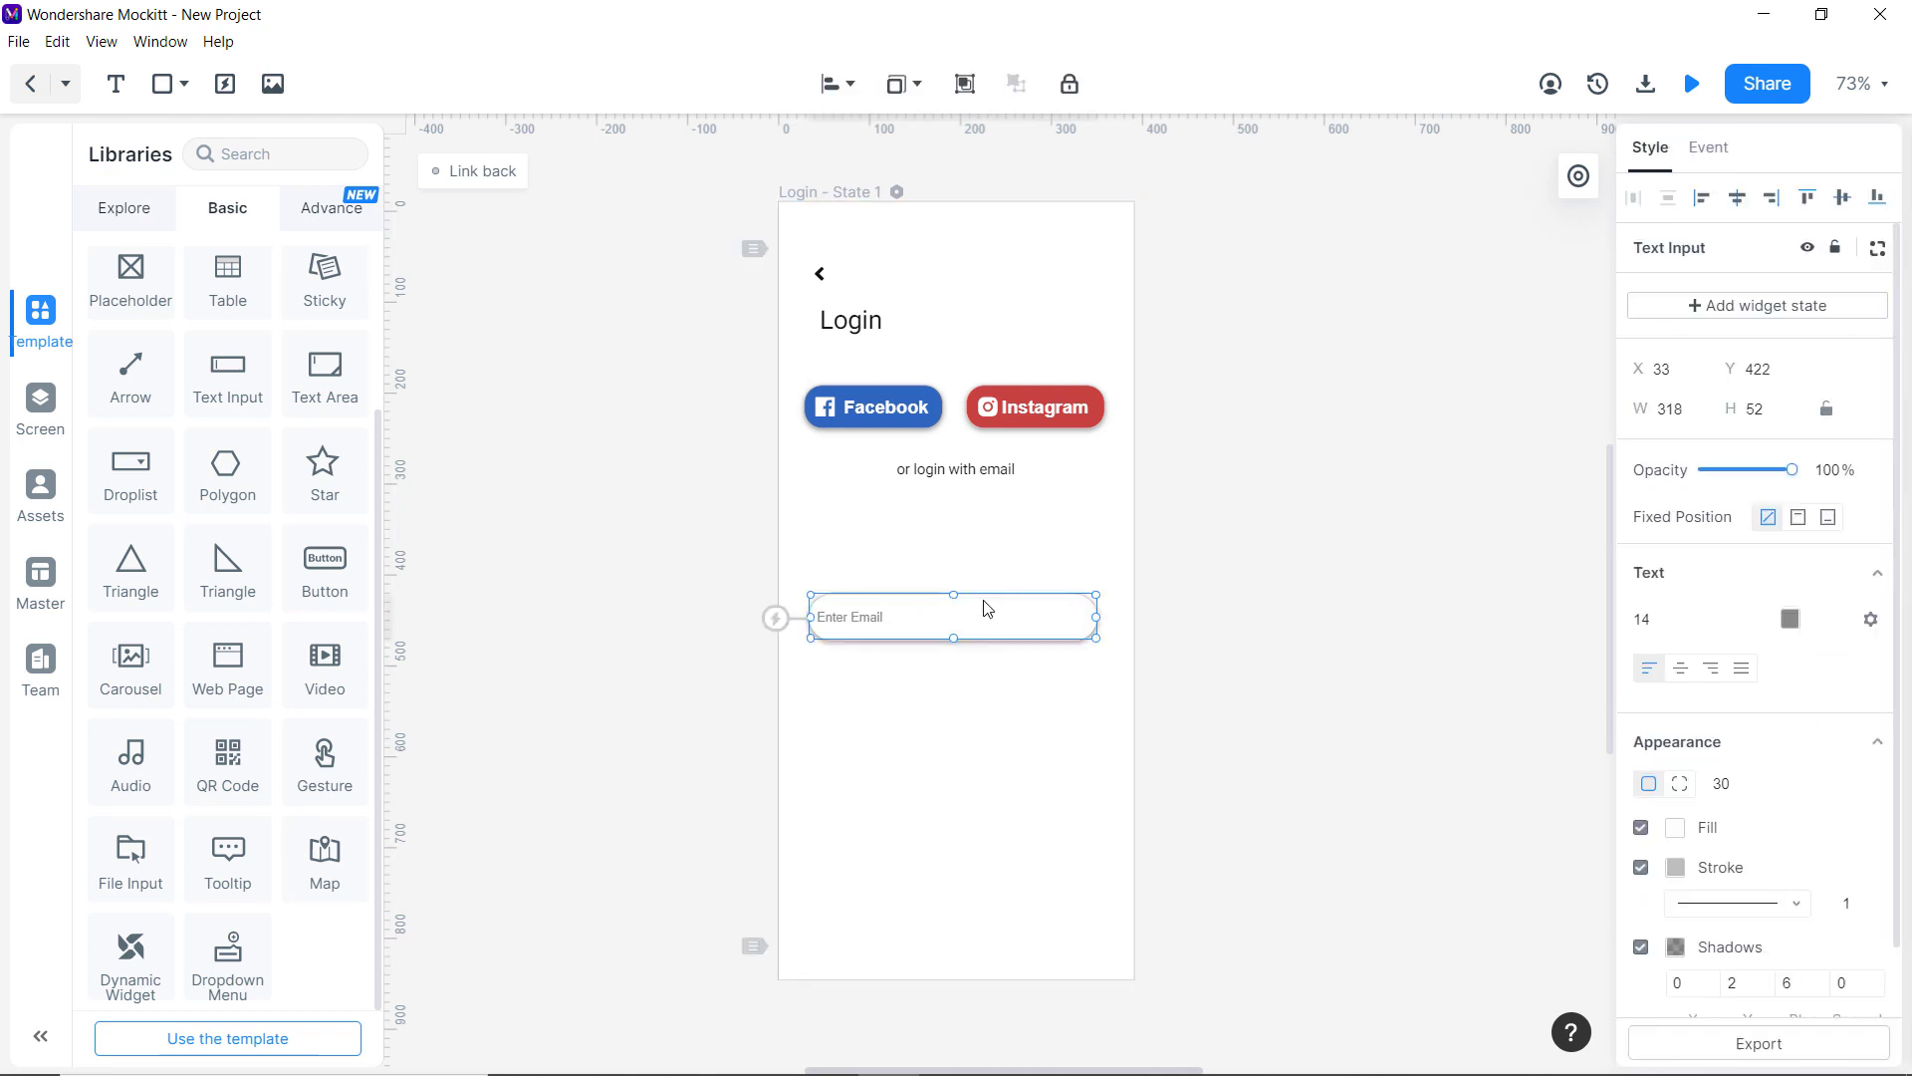
Duplicate the email field just below it as a Password field.
{"action": "left_click_drag", "start_coordinate": [986, 605], "coordinate": [907, 705]}
{"action": "double_click", "coordinate": [907, 704]}
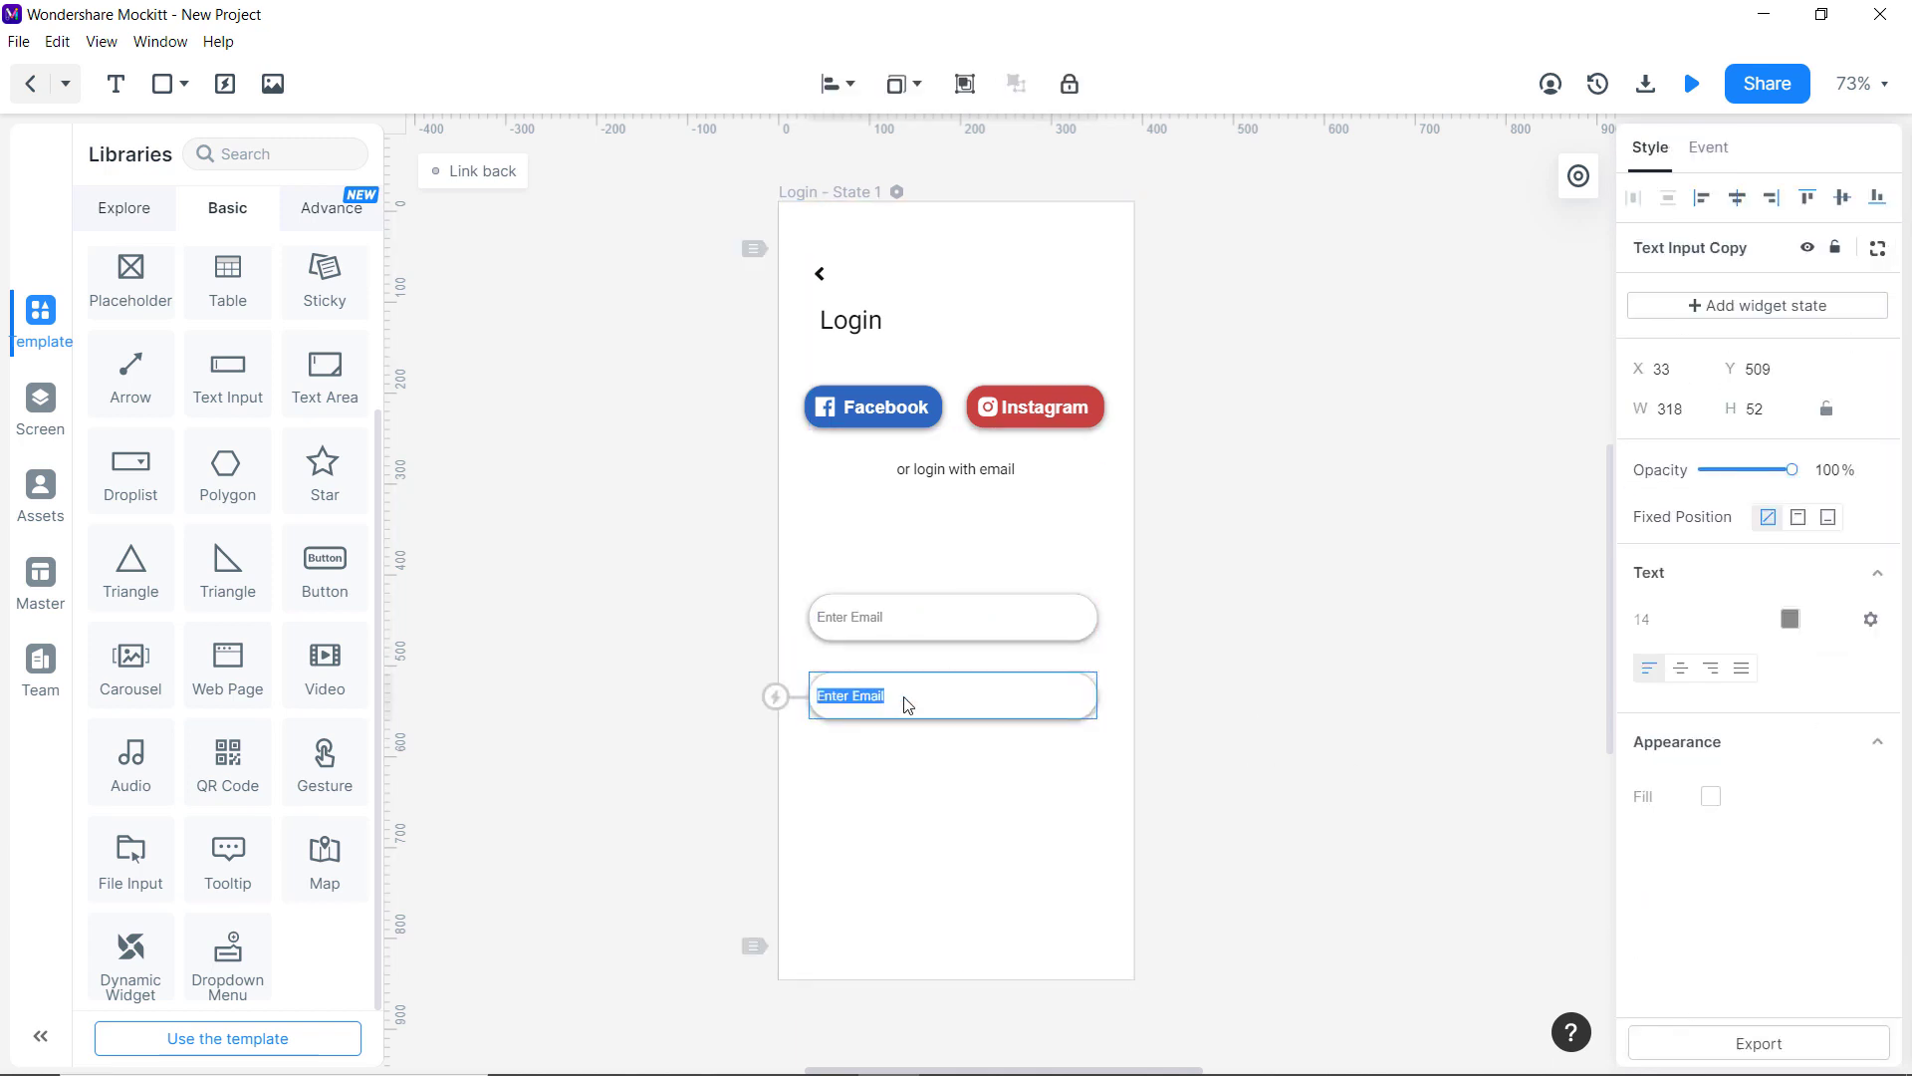
{"action": "type", "text": "Password"}
{"action": "left_click", "coordinate": [936, 657]}
{"action": "left_click", "coordinate": [956, 629]}
Set the email field's keyboard type to Email and the Password field's to Password.
{"action": "scroll", "coordinate": [1830, 916], "scroll_direction": "down", "scroll_amount": 1}
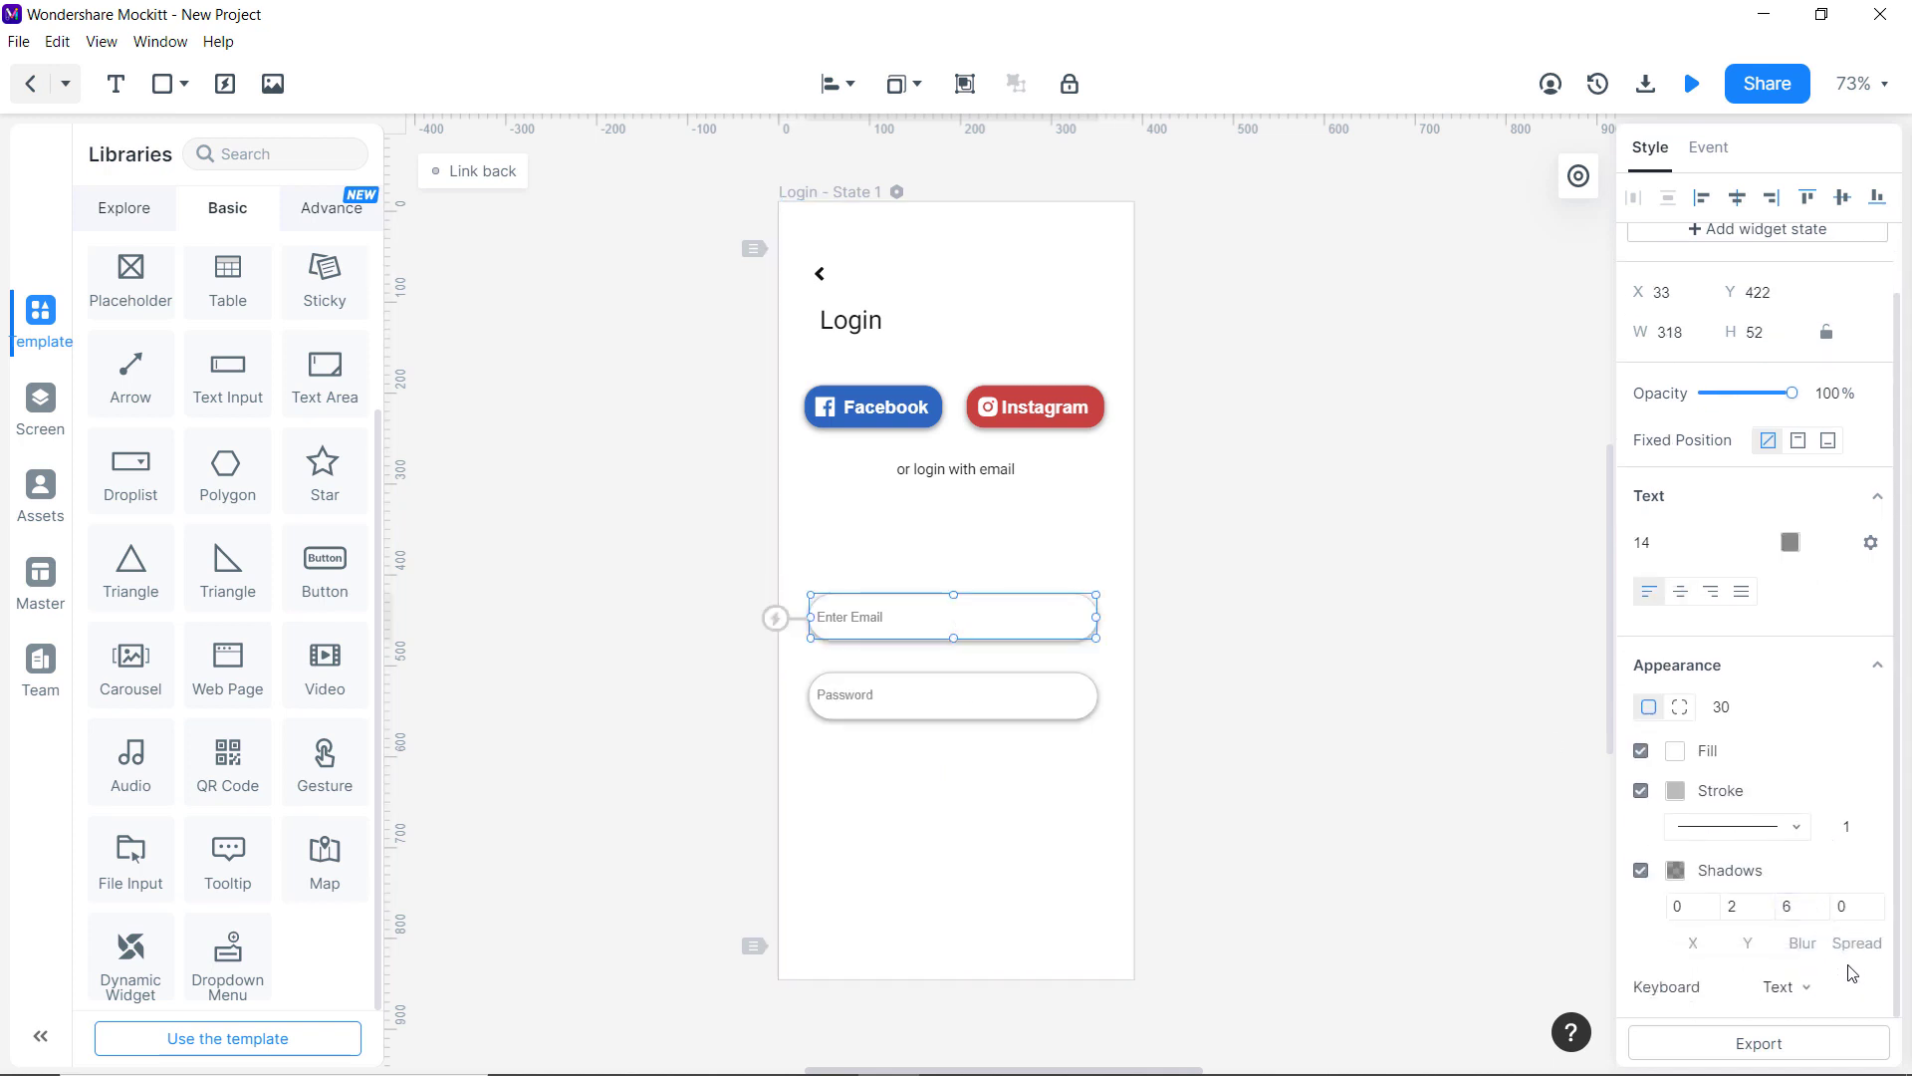
{"action": "left_click", "coordinate": [1813, 986]}
{"action": "left_click", "coordinate": [1792, 747]}
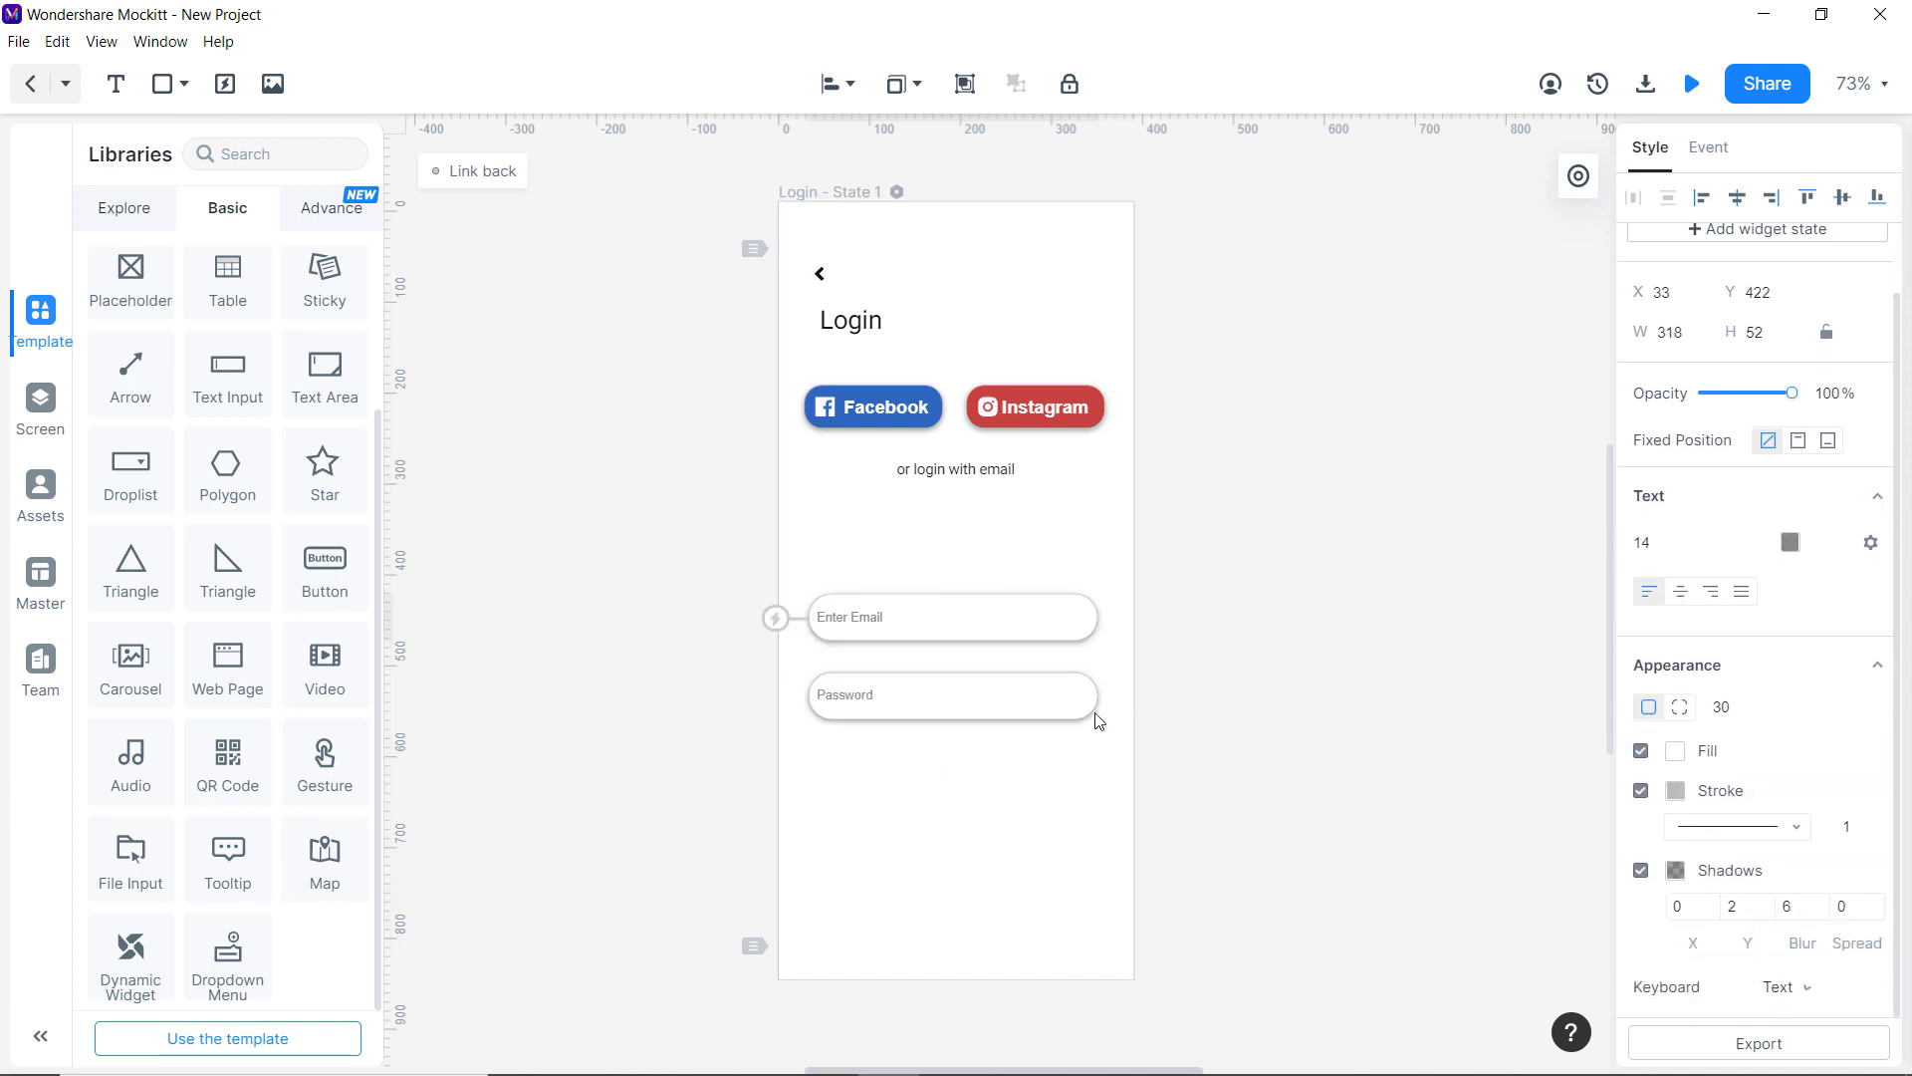
{"action": "left_click", "coordinate": [983, 715]}
{"action": "left_click", "coordinate": [996, 636]}
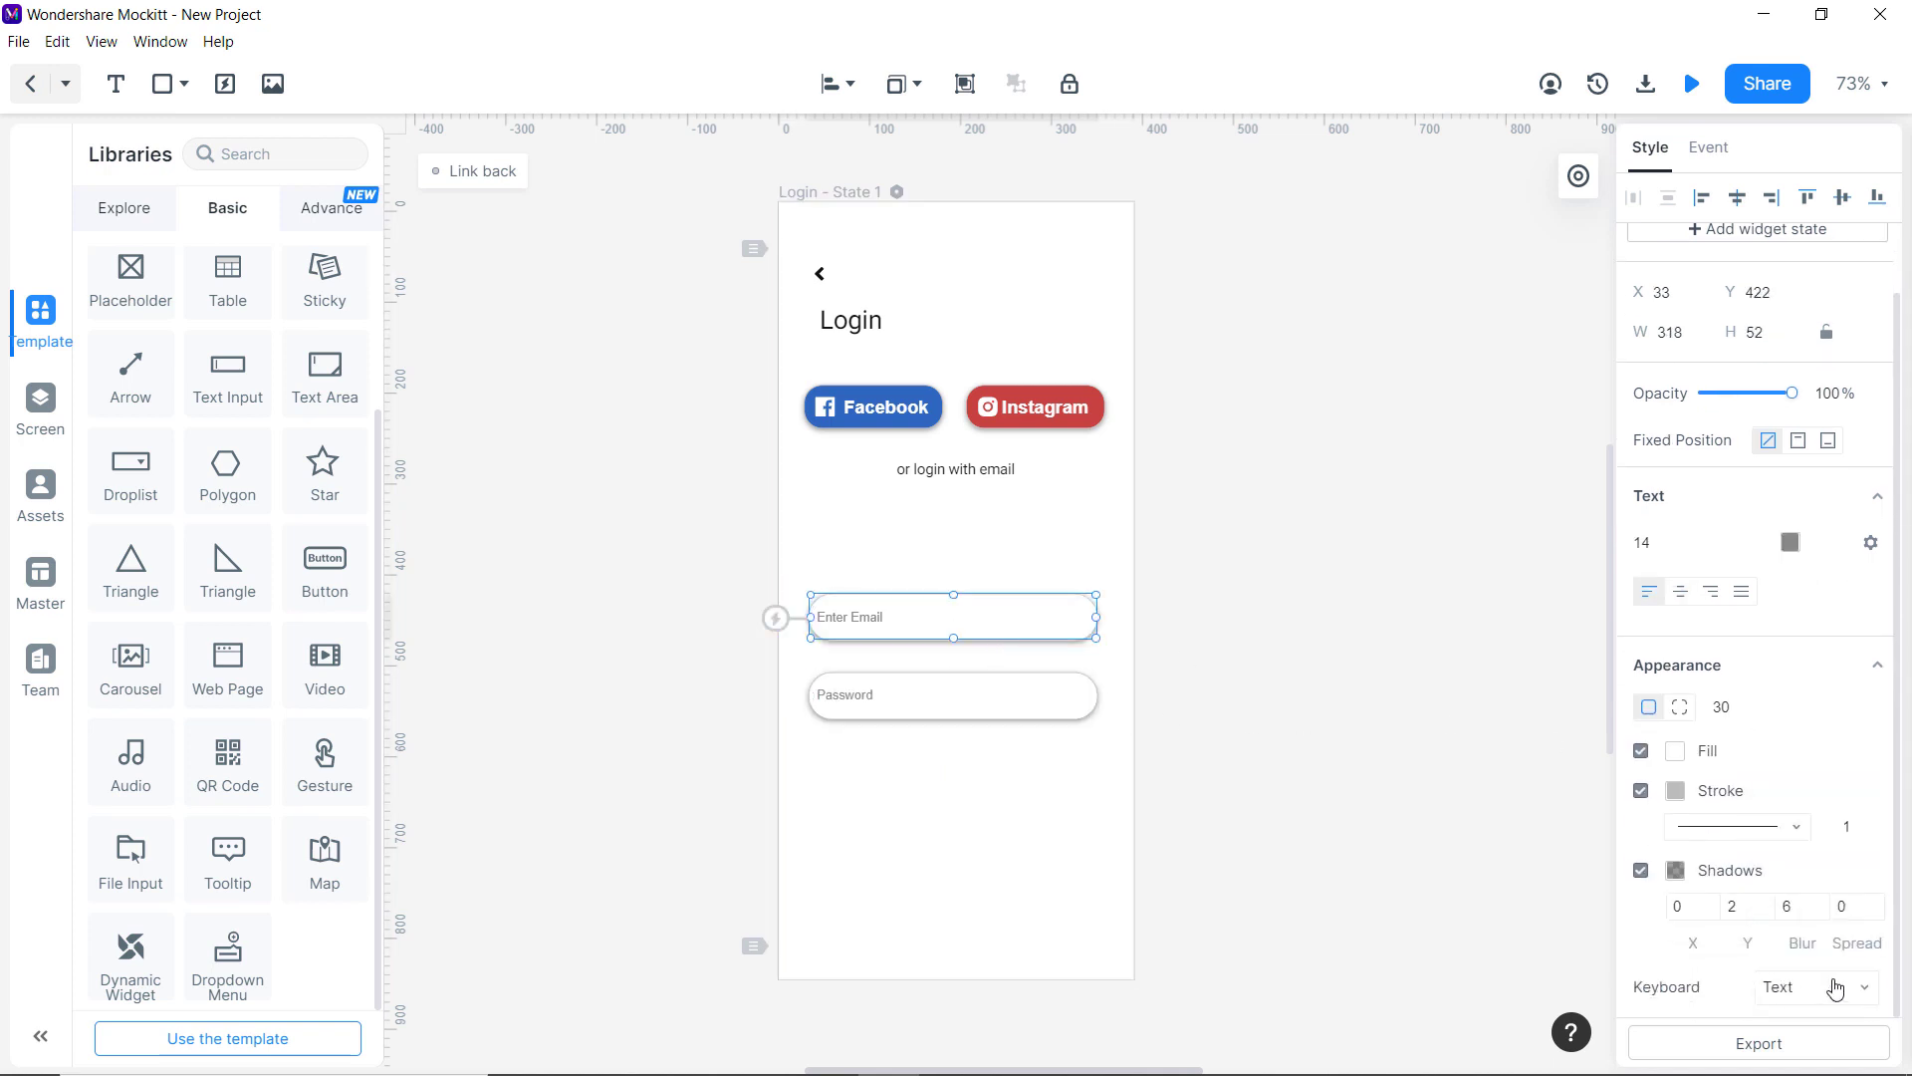
{"action": "left_click", "coordinate": [1863, 989]}
{"action": "left_click", "coordinate": [1808, 848]}
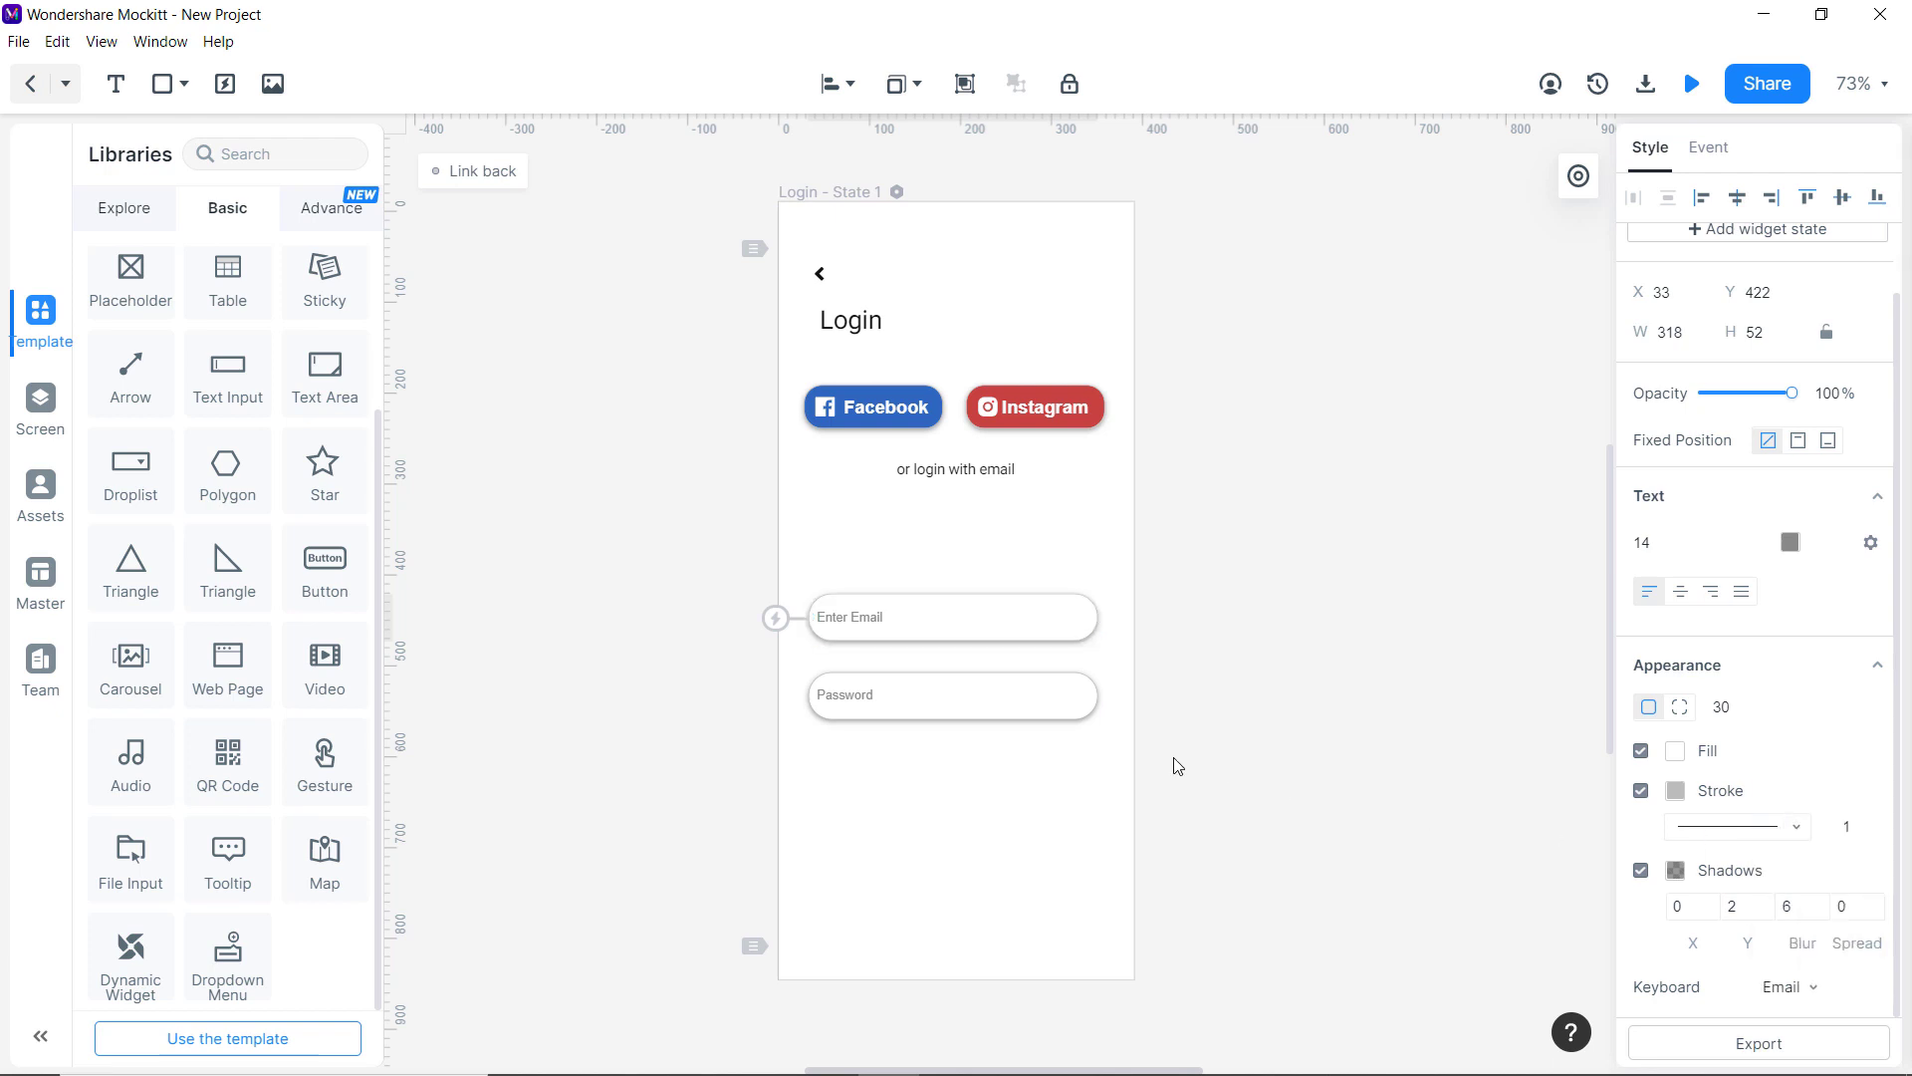
{"action": "left_click", "coordinate": [1024, 717]}
{"action": "left_click", "coordinate": [1807, 987]}
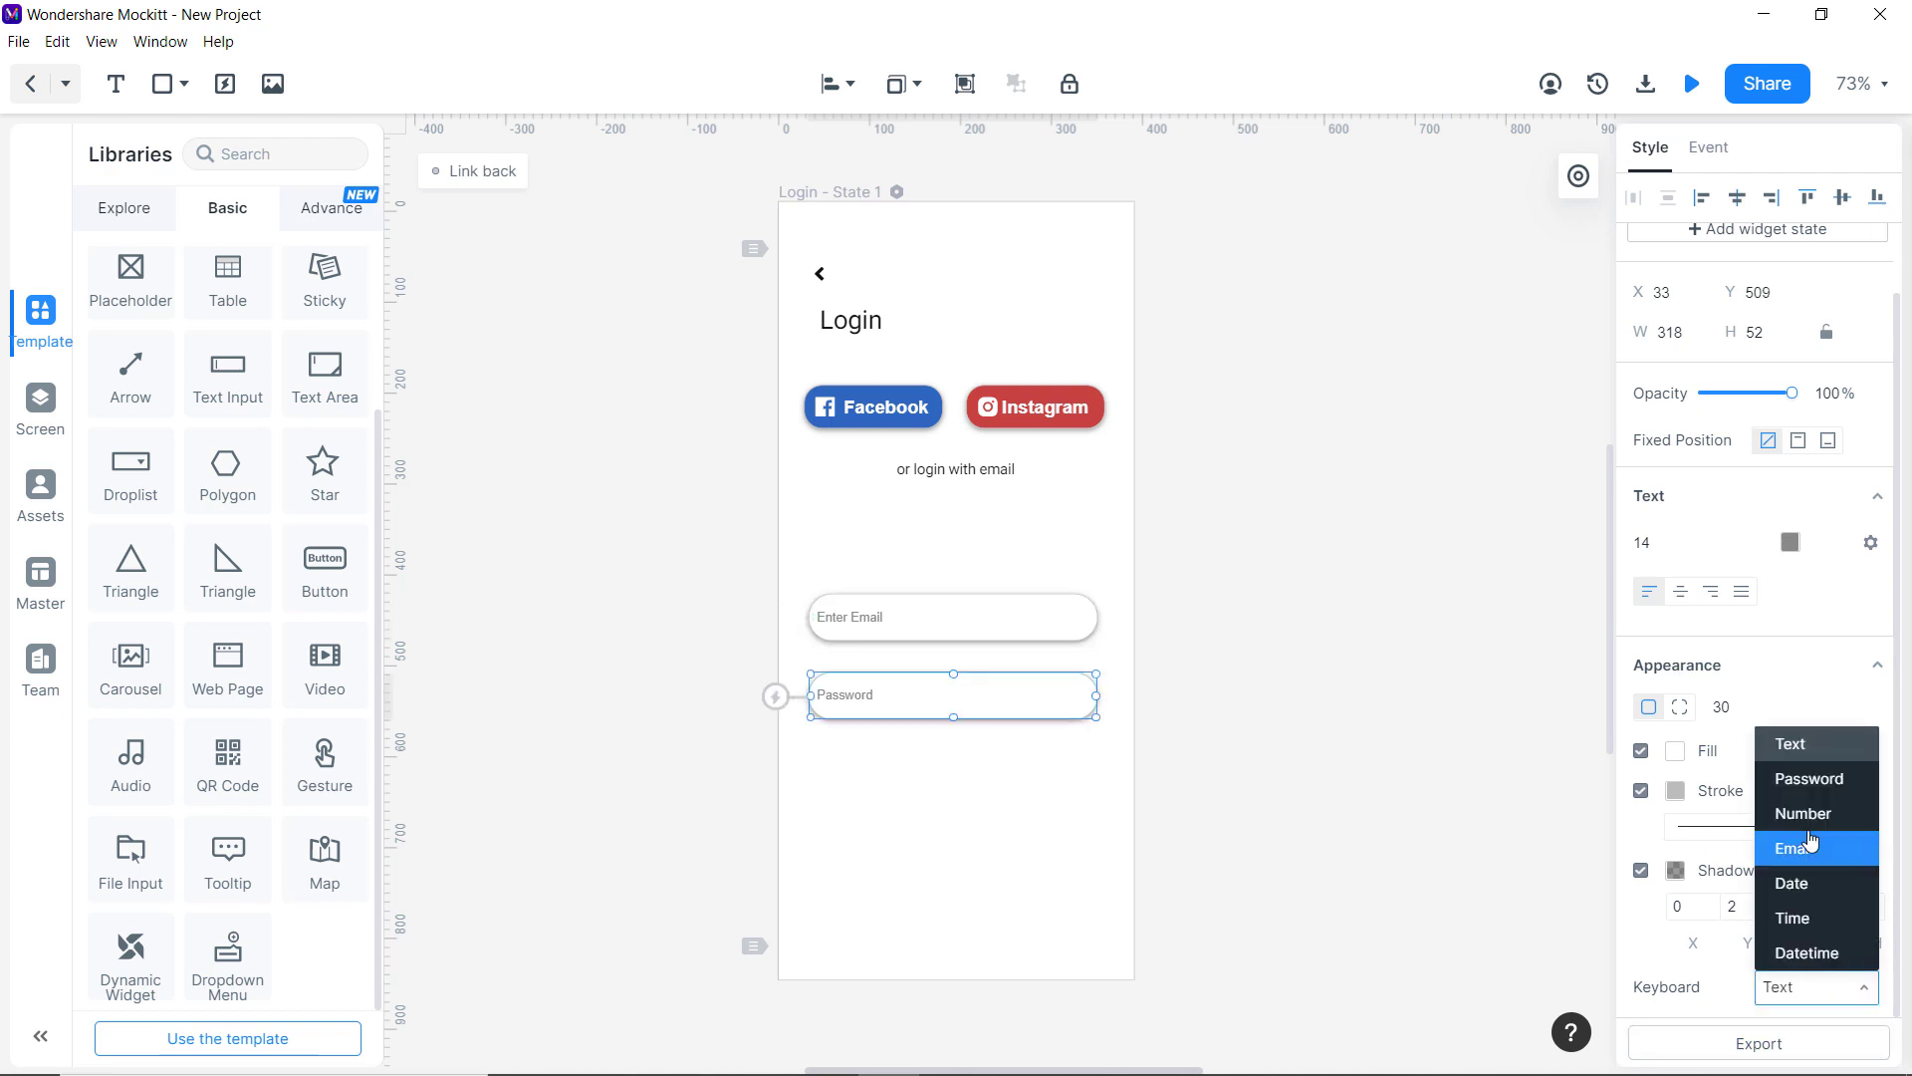
{"action": "left_click", "coordinate": [1819, 779]}
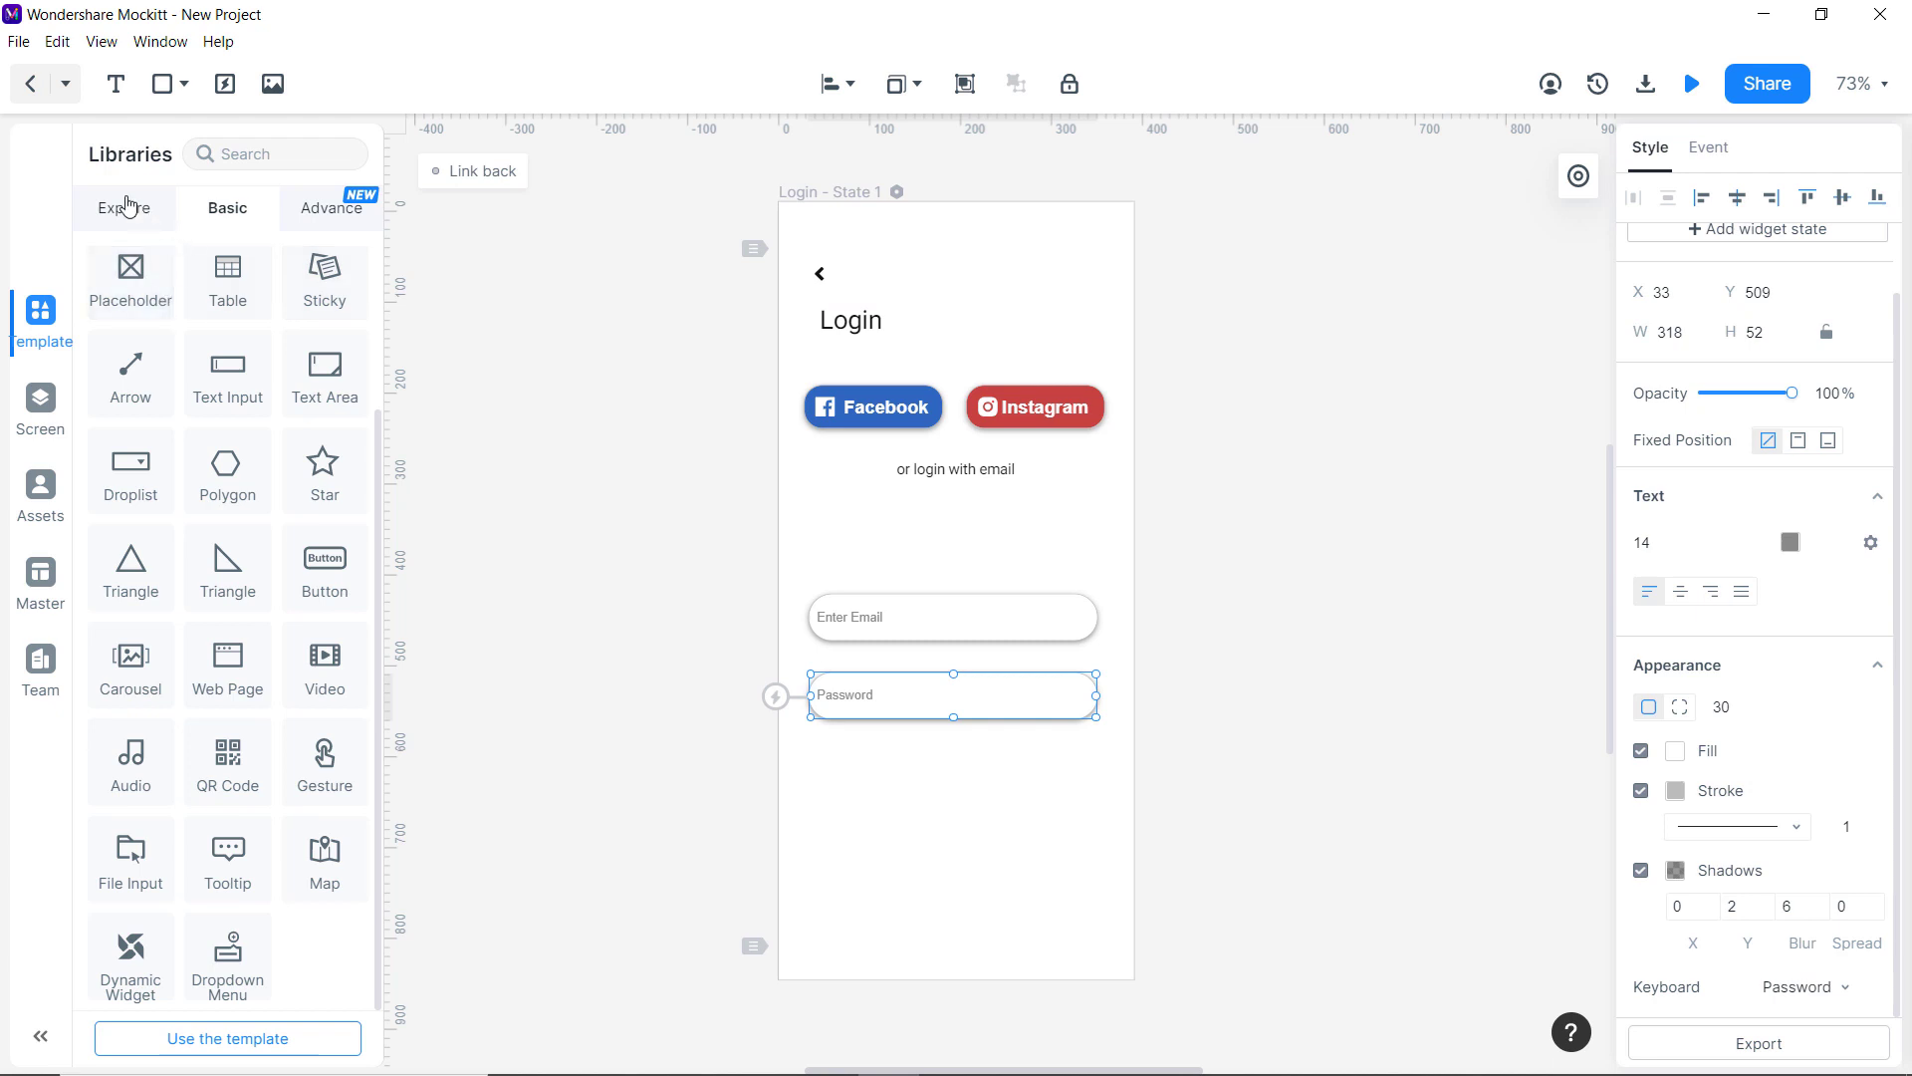
Search icons for 'eye' and place the eye-slash icon at the Password field's right end.
{"action": "left_click", "coordinate": [126, 206]}
{"action": "left_click", "coordinate": [305, 324]}
{"action": "left_click", "coordinate": [355, 155]}
{"action": "type", "text": "eye"}
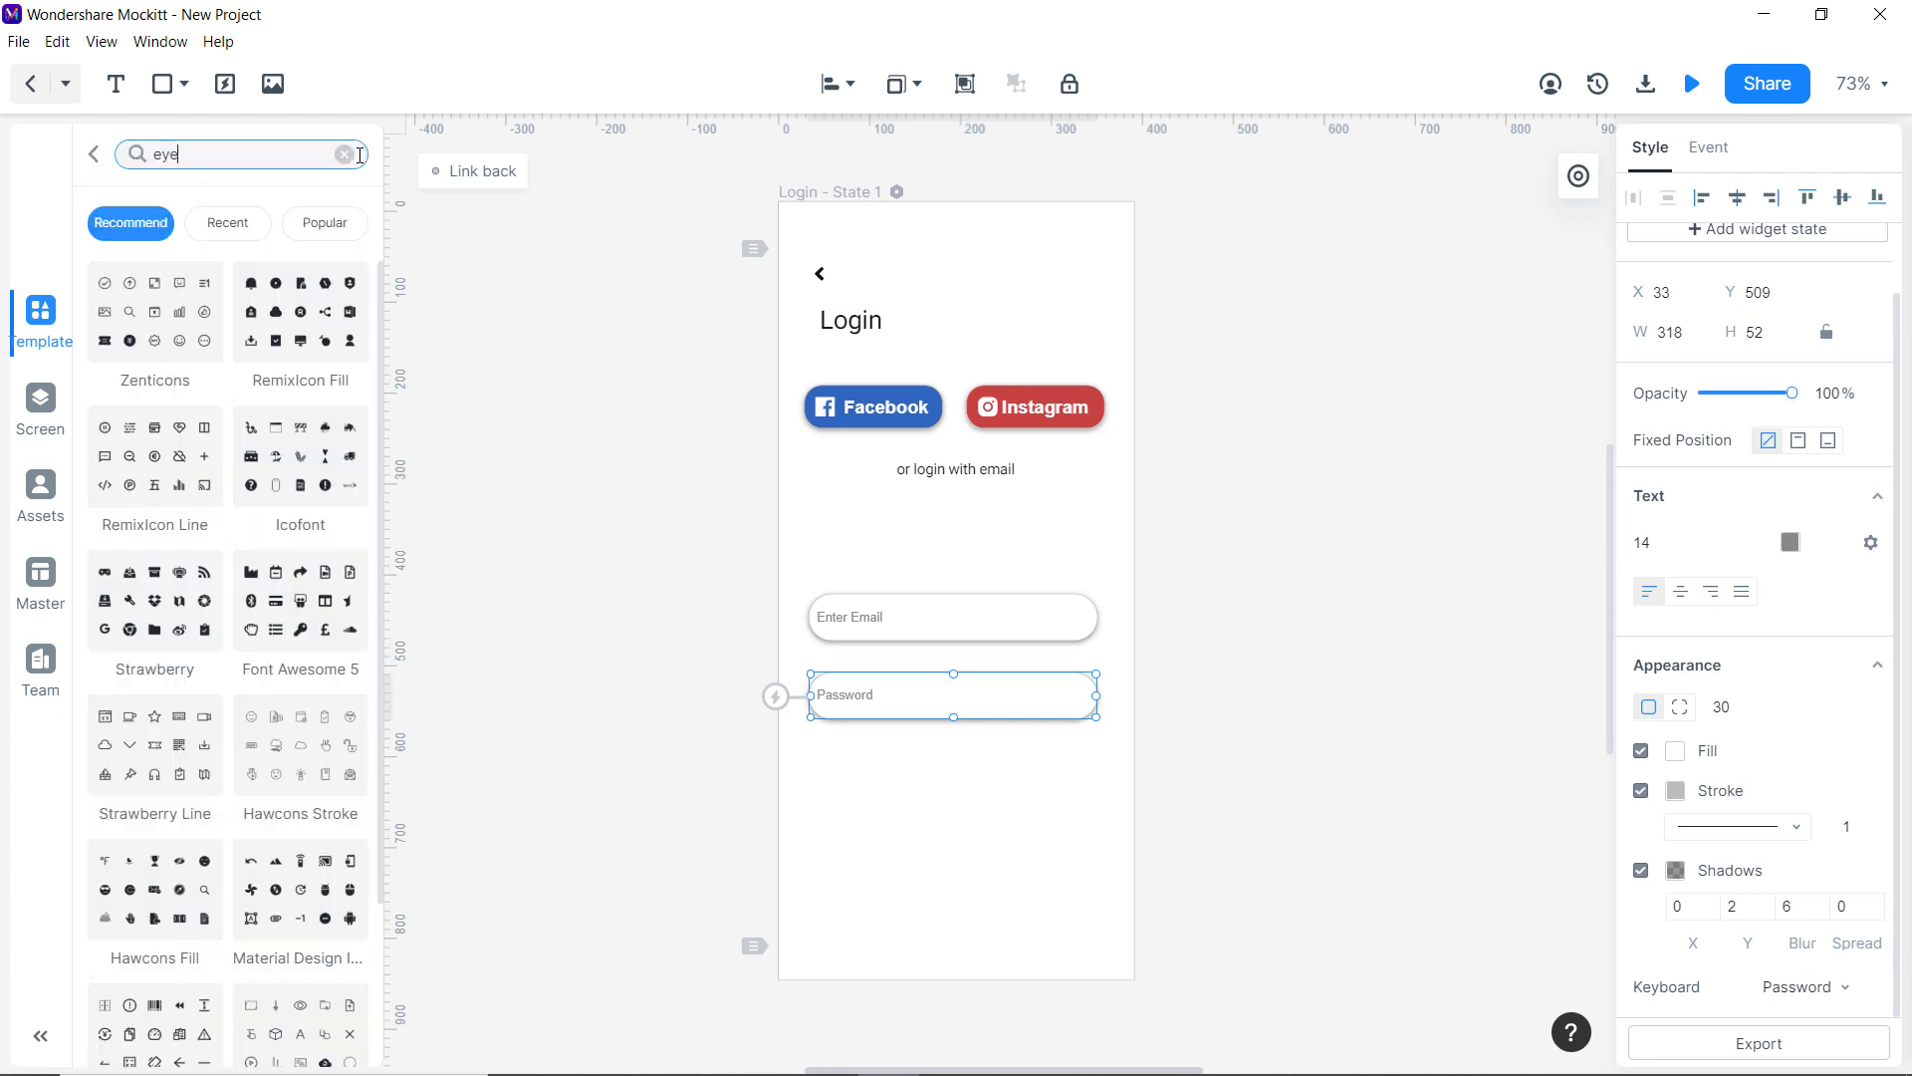
{"action": "left_click_drag", "start_coordinate": [191, 445], "coordinate": [1074, 697]}
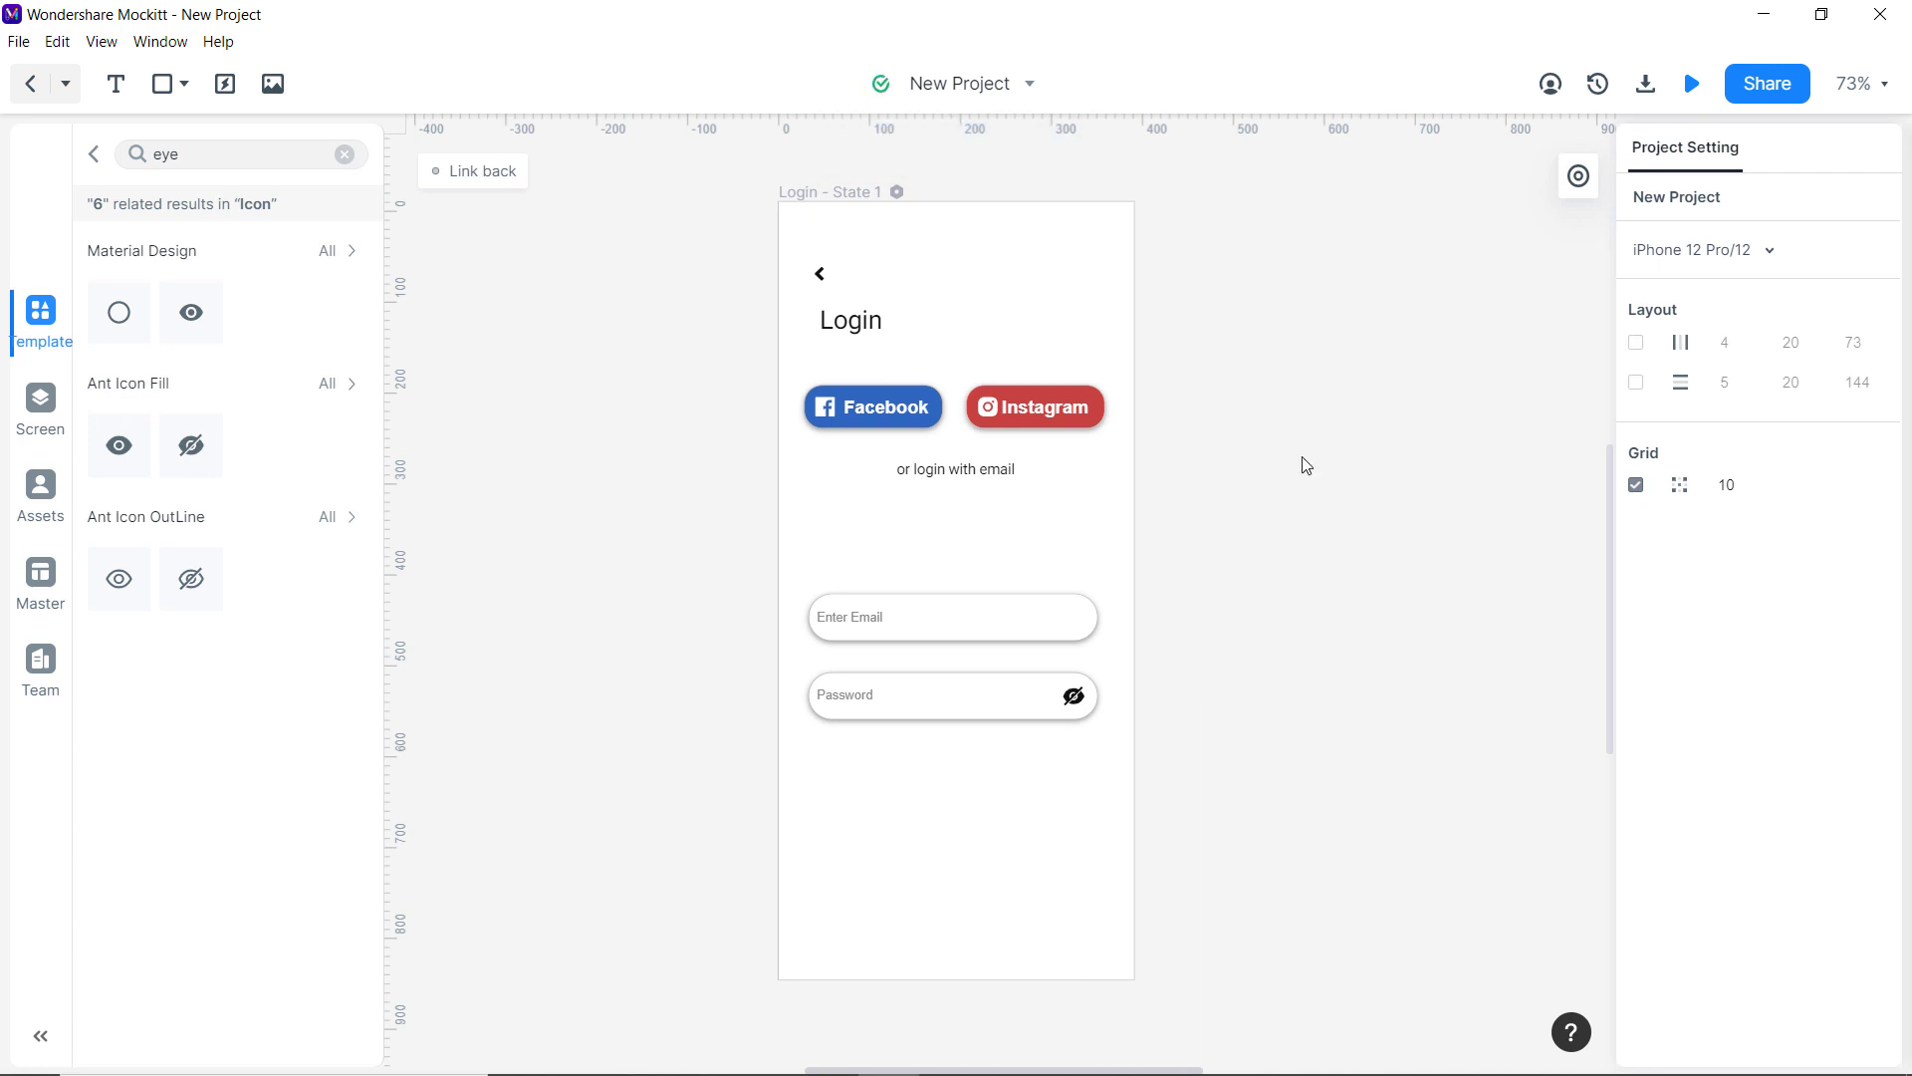
{"action": "left_click", "coordinate": [1683, 90]}
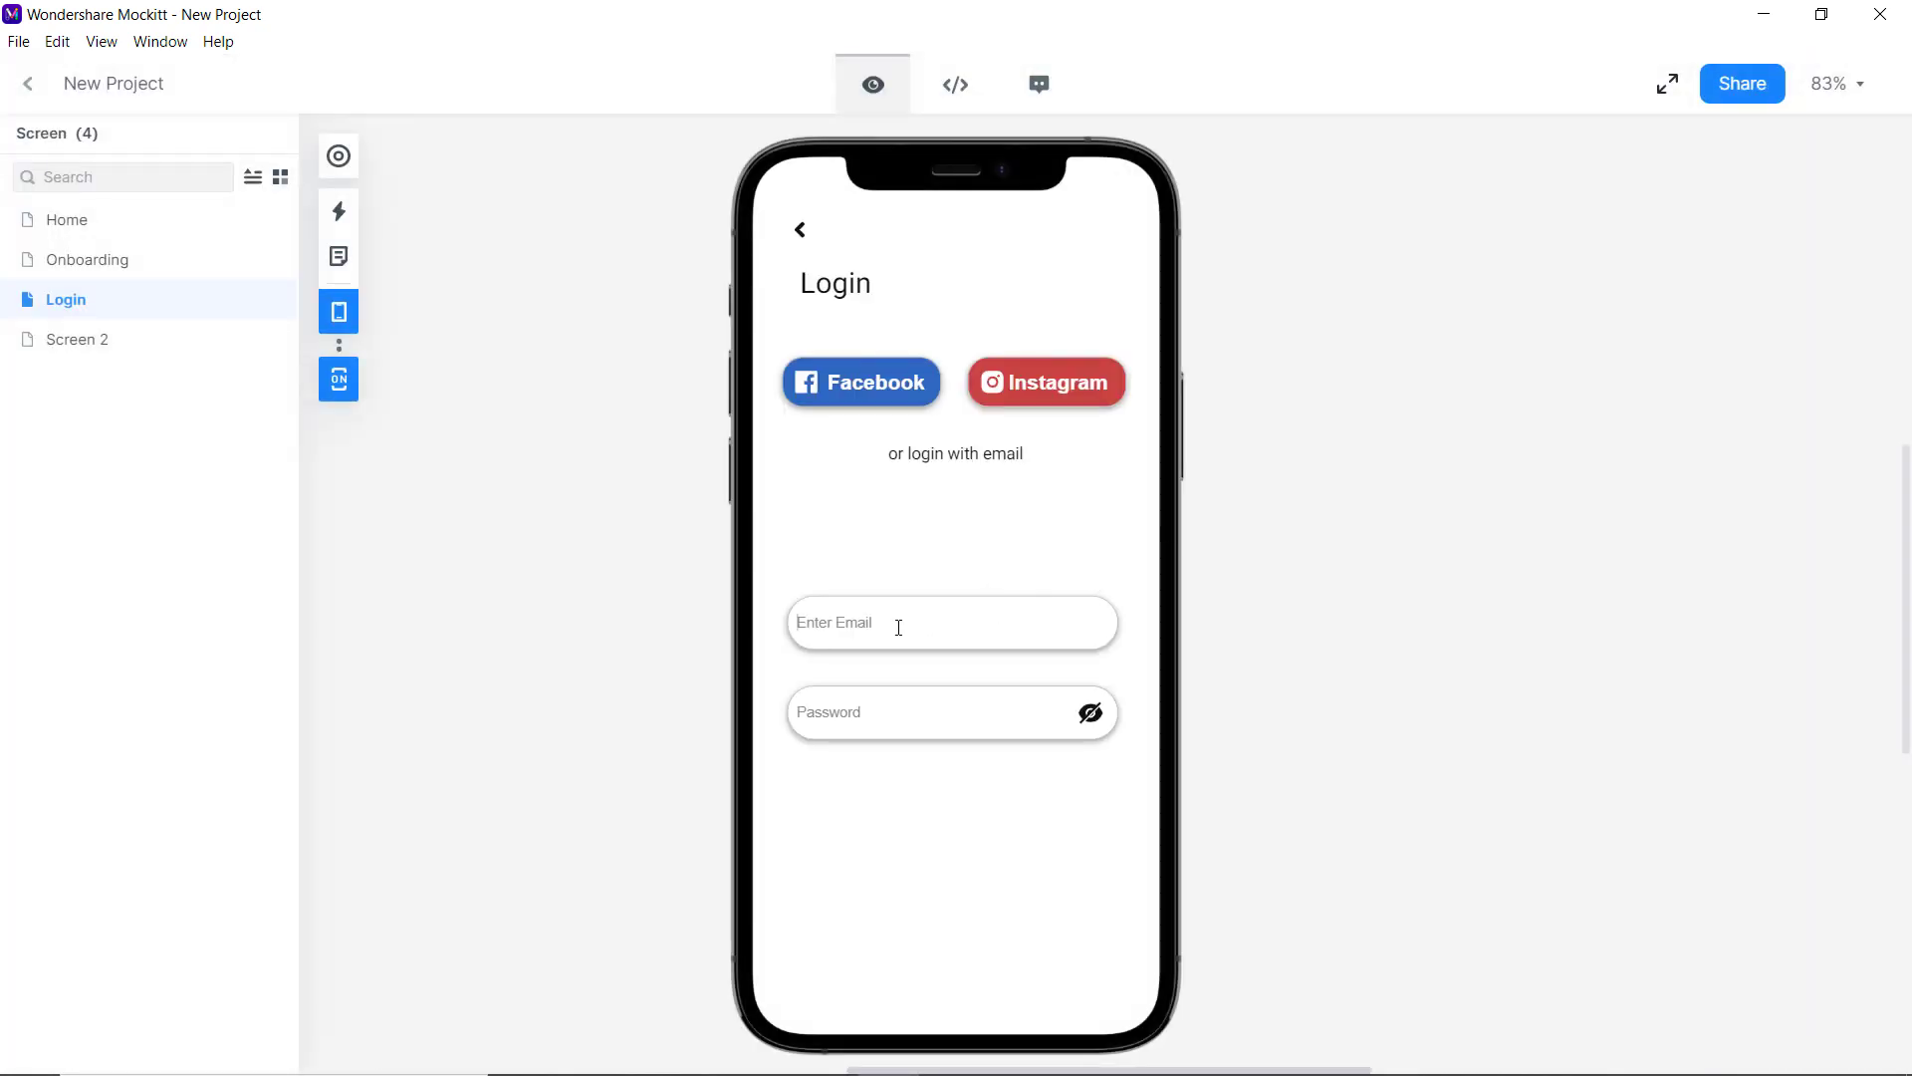
{"action": "left_click", "coordinate": [892, 705]}
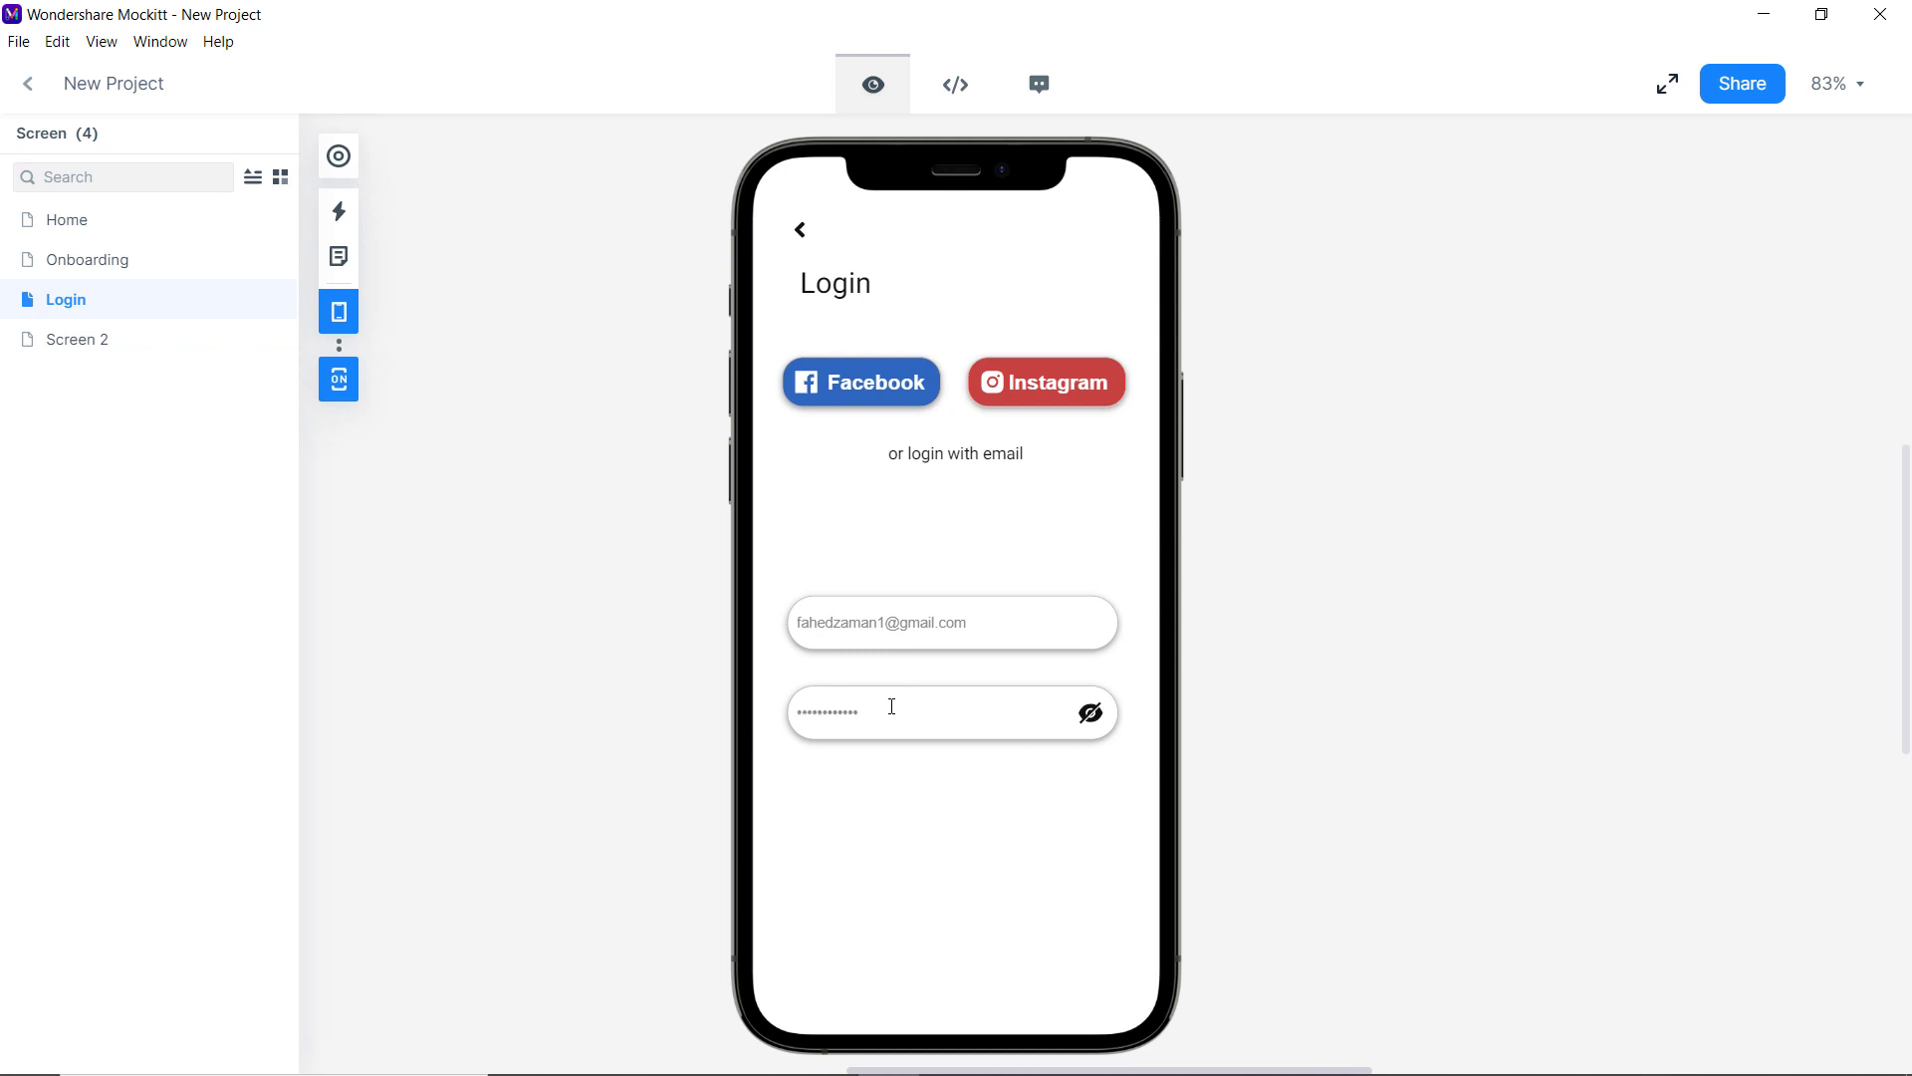
{"action": "left_click", "coordinate": [22, 88]}
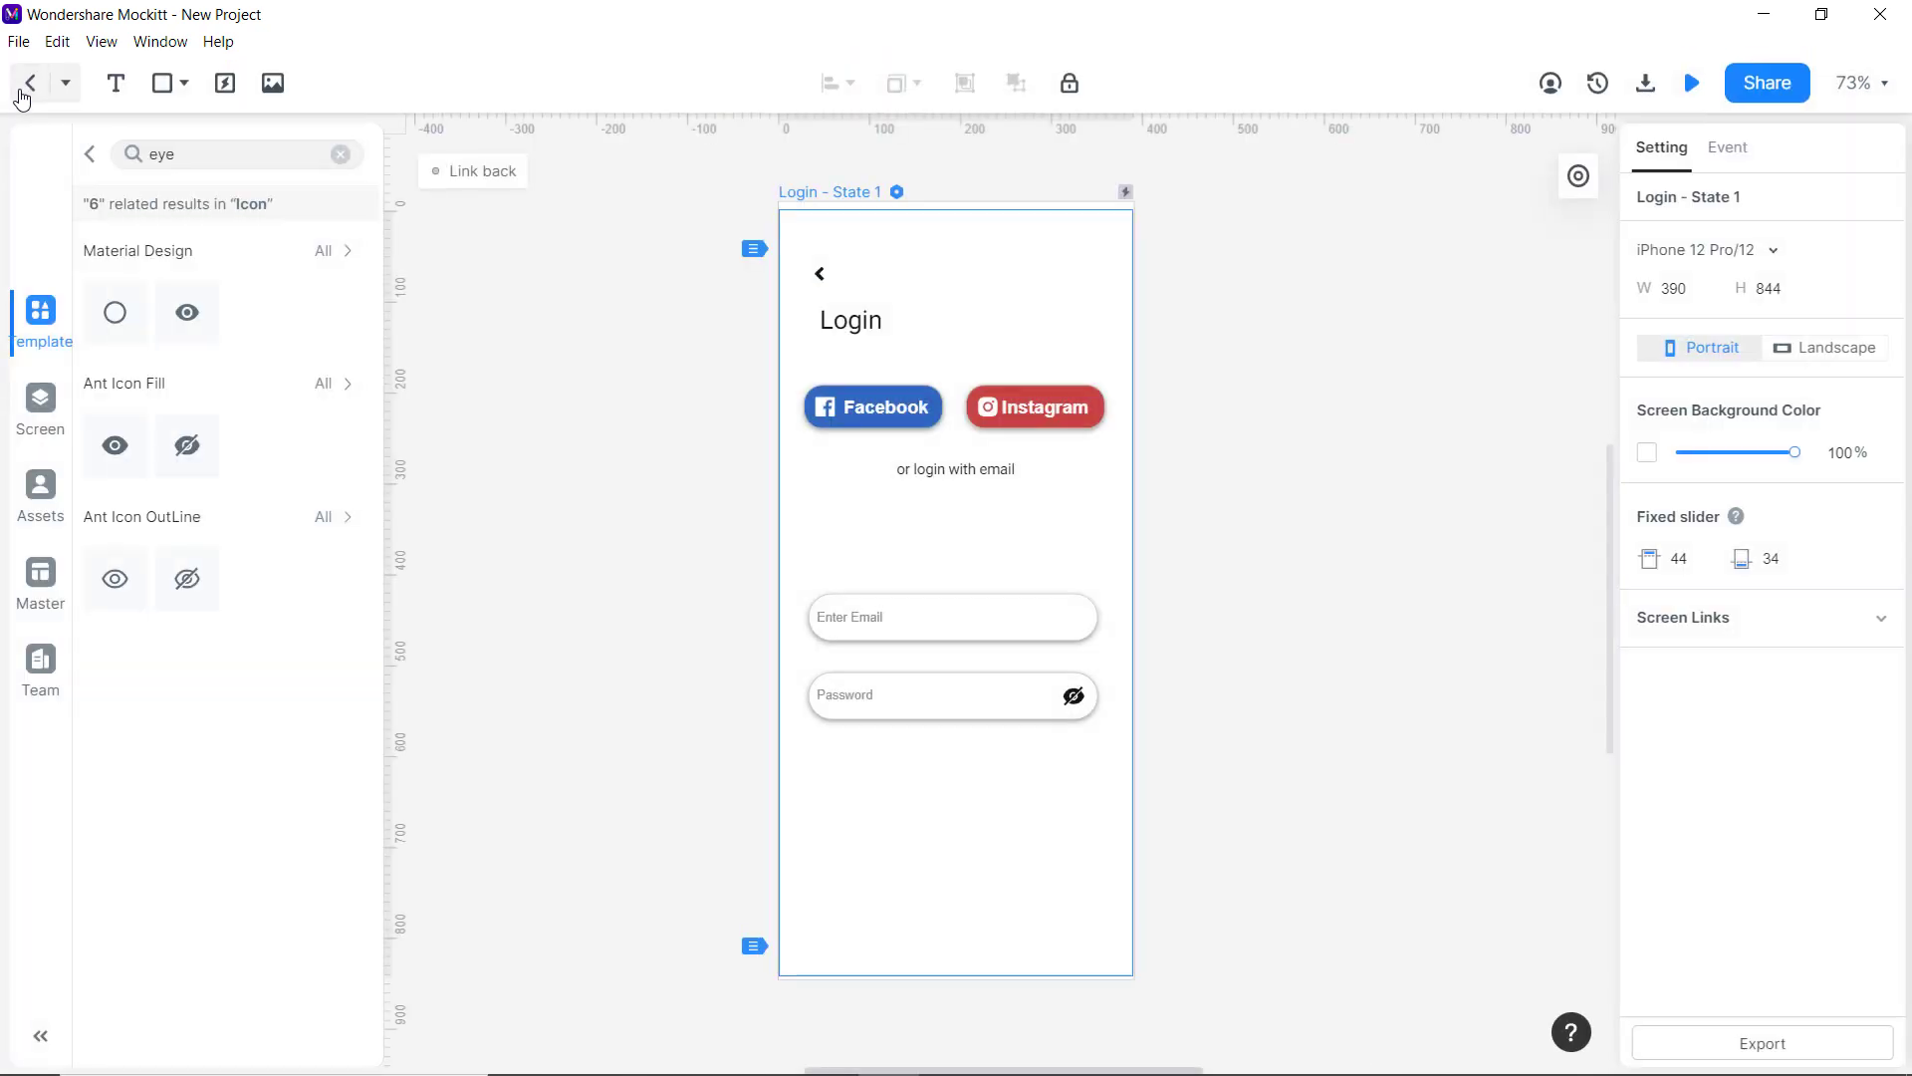
Copy 'or login with email' below the Password field, reword it 'Forgot Password?', and right-align it.
{"action": "left_click", "coordinate": [1205, 590]}
{"action": "left_click_drag", "start_coordinate": [986, 470], "coordinate": [1031, 755]}
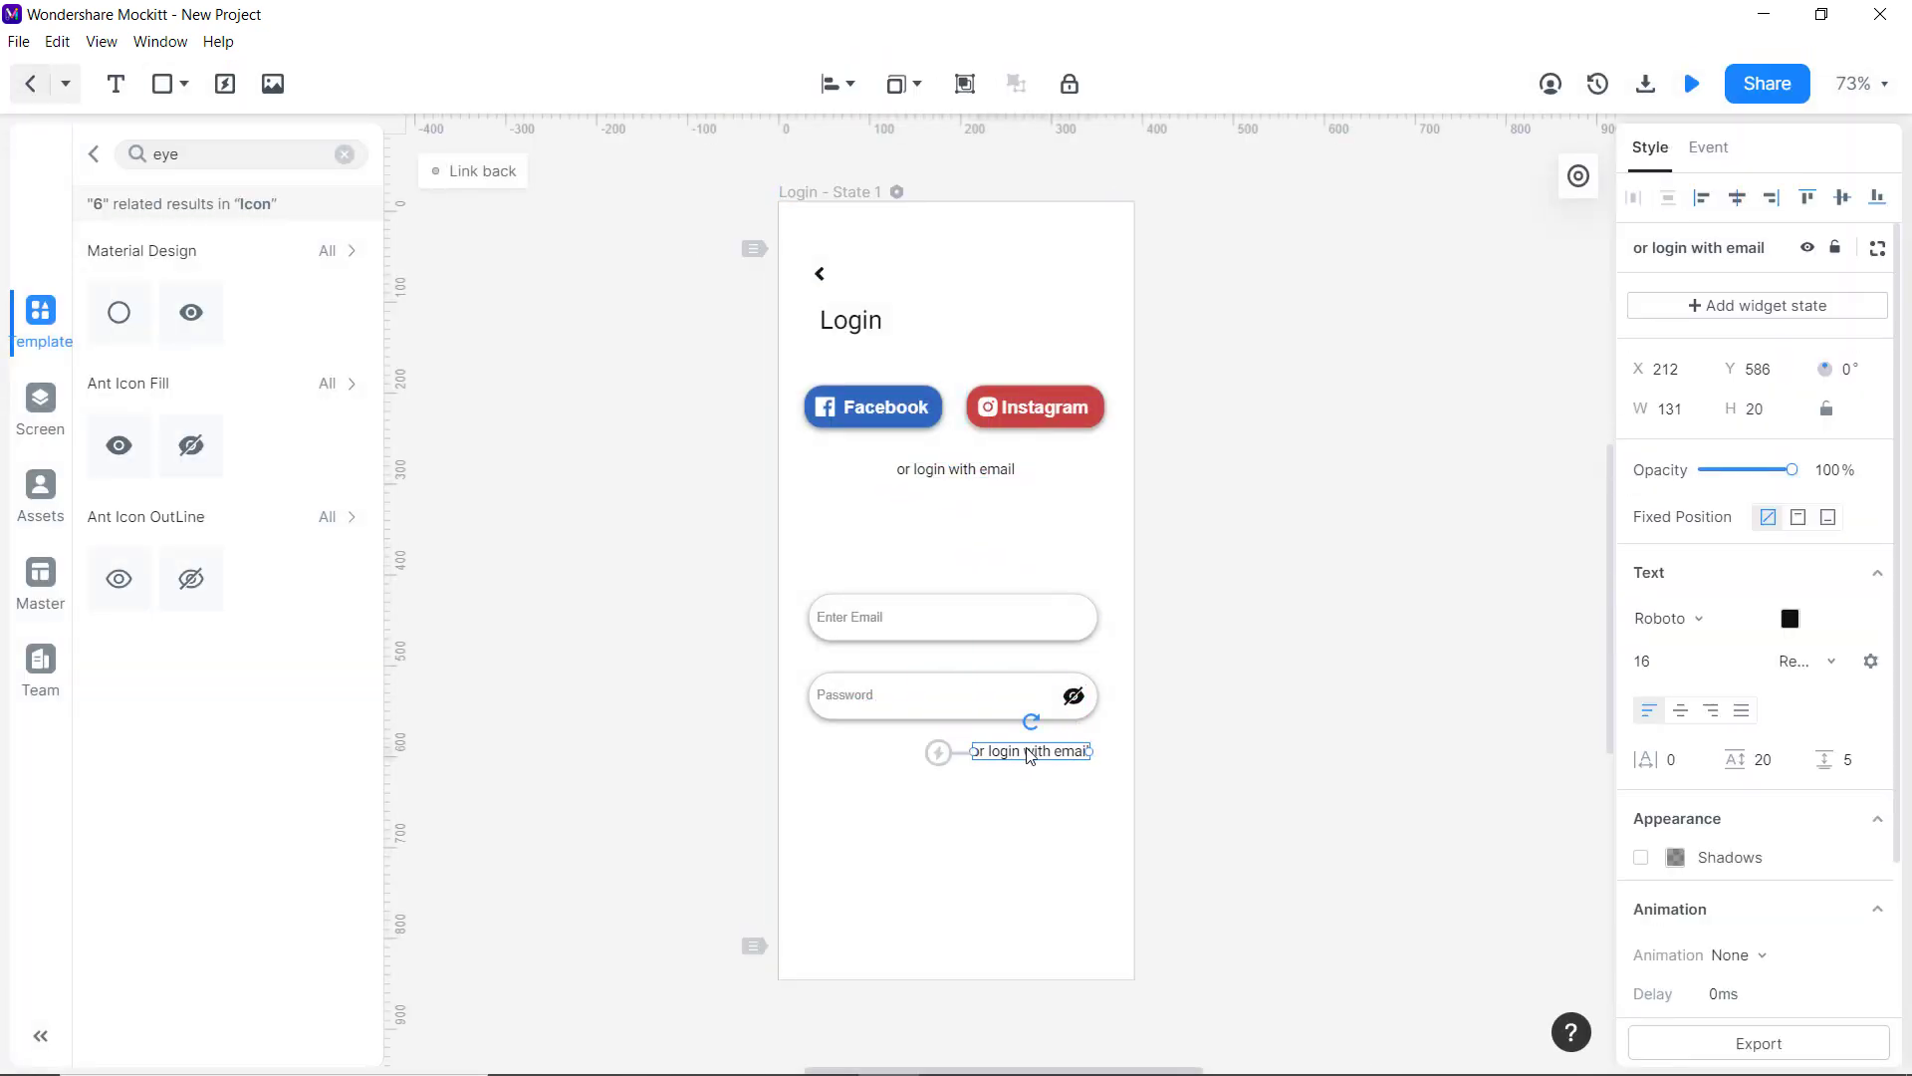
{"action": "double_click", "coordinate": [1031, 755]}
{"action": "type", "text": "Forgo"}
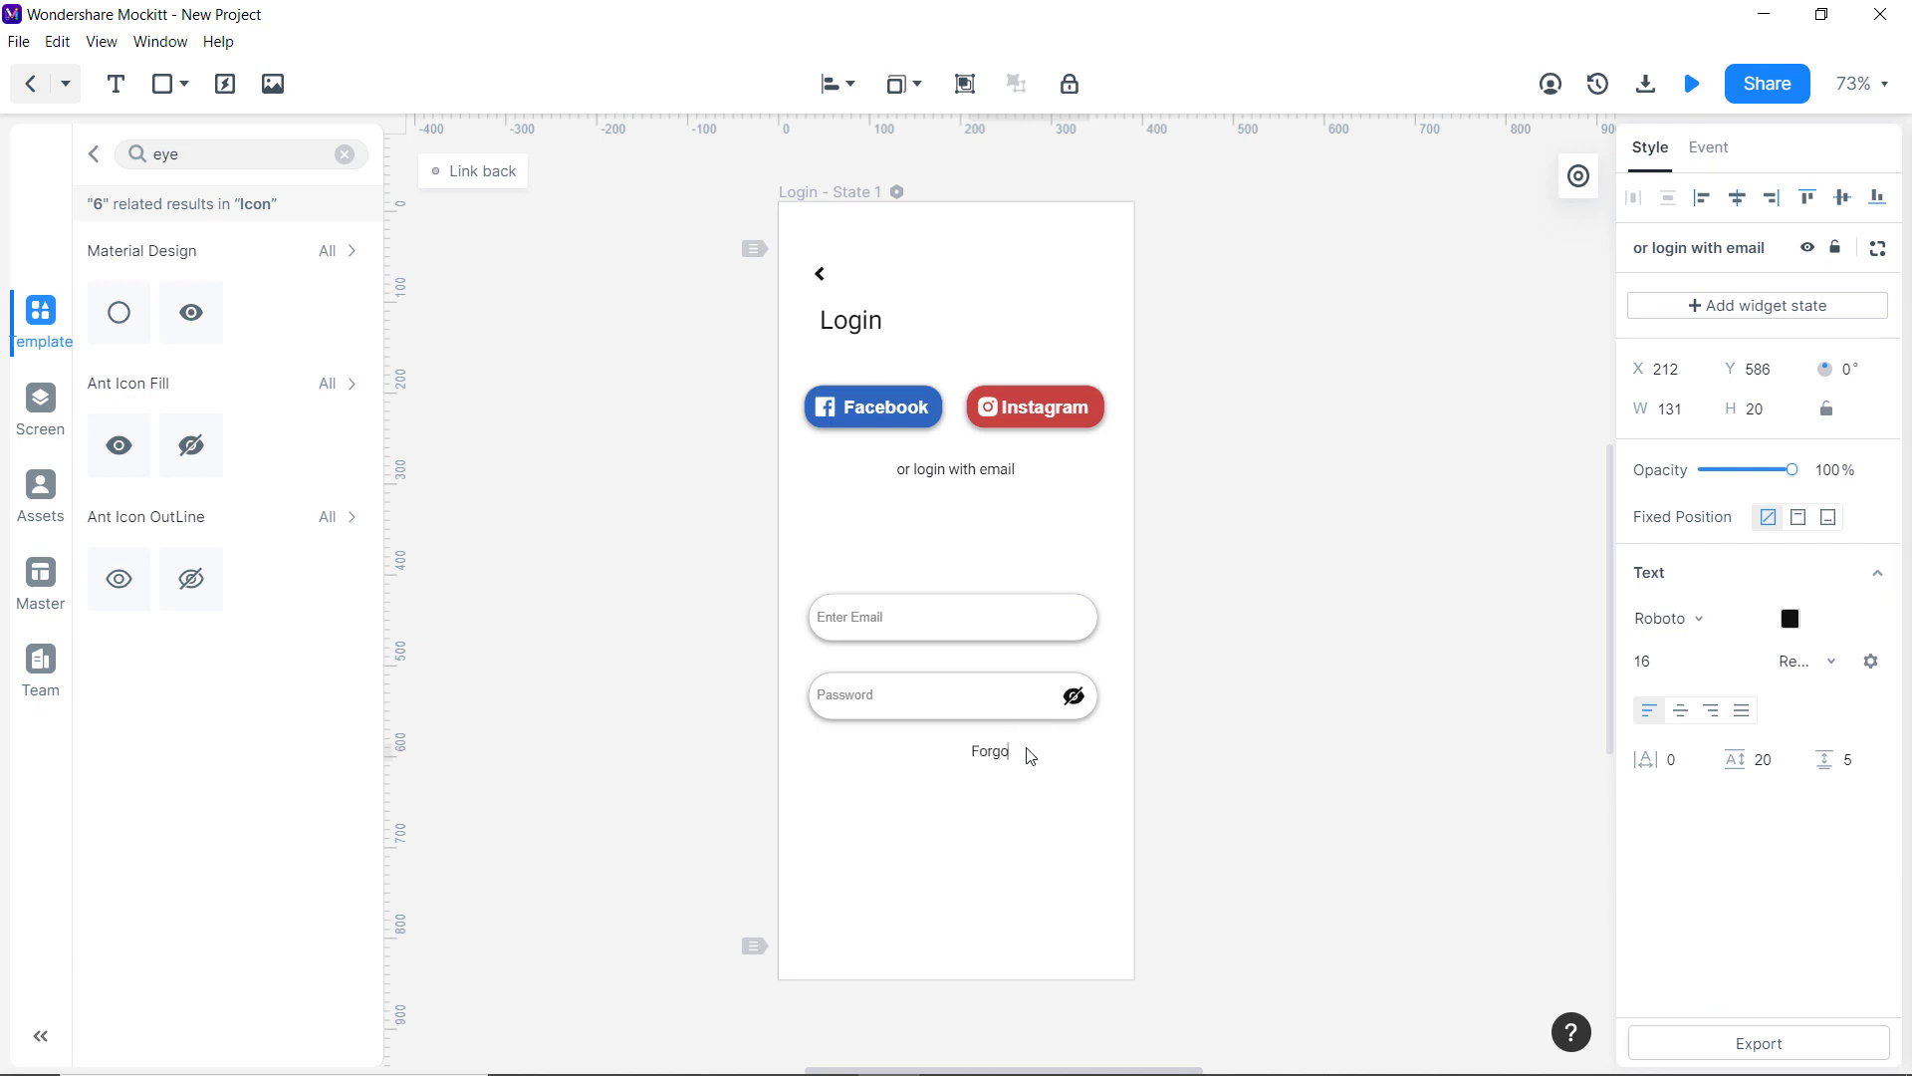
{"action": "type", "text": "t Password?"}
{"action": "left_click", "coordinate": [1221, 627]}
{"action": "left_click_drag", "start_coordinate": [1040, 751], "coordinate": [1045, 749]}
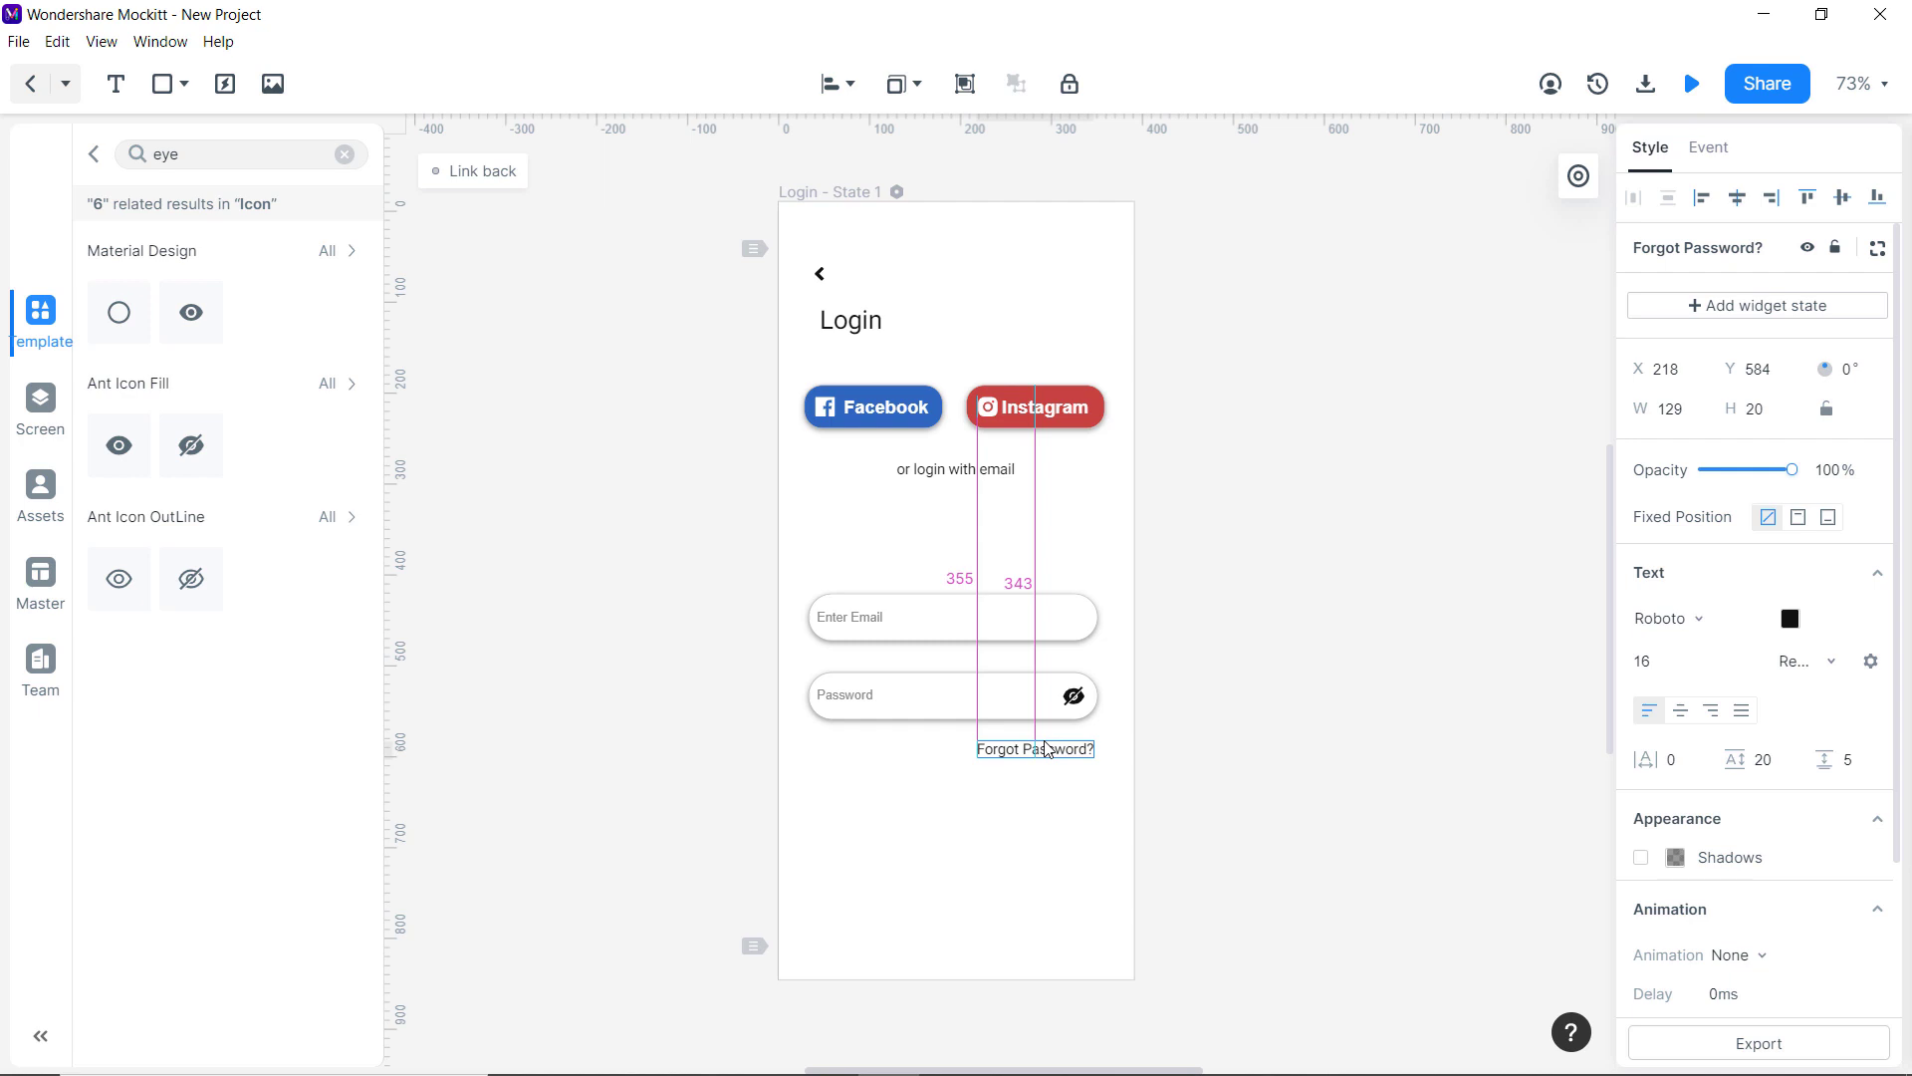
{"action": "left_click", "coordinate": [943, 747]}
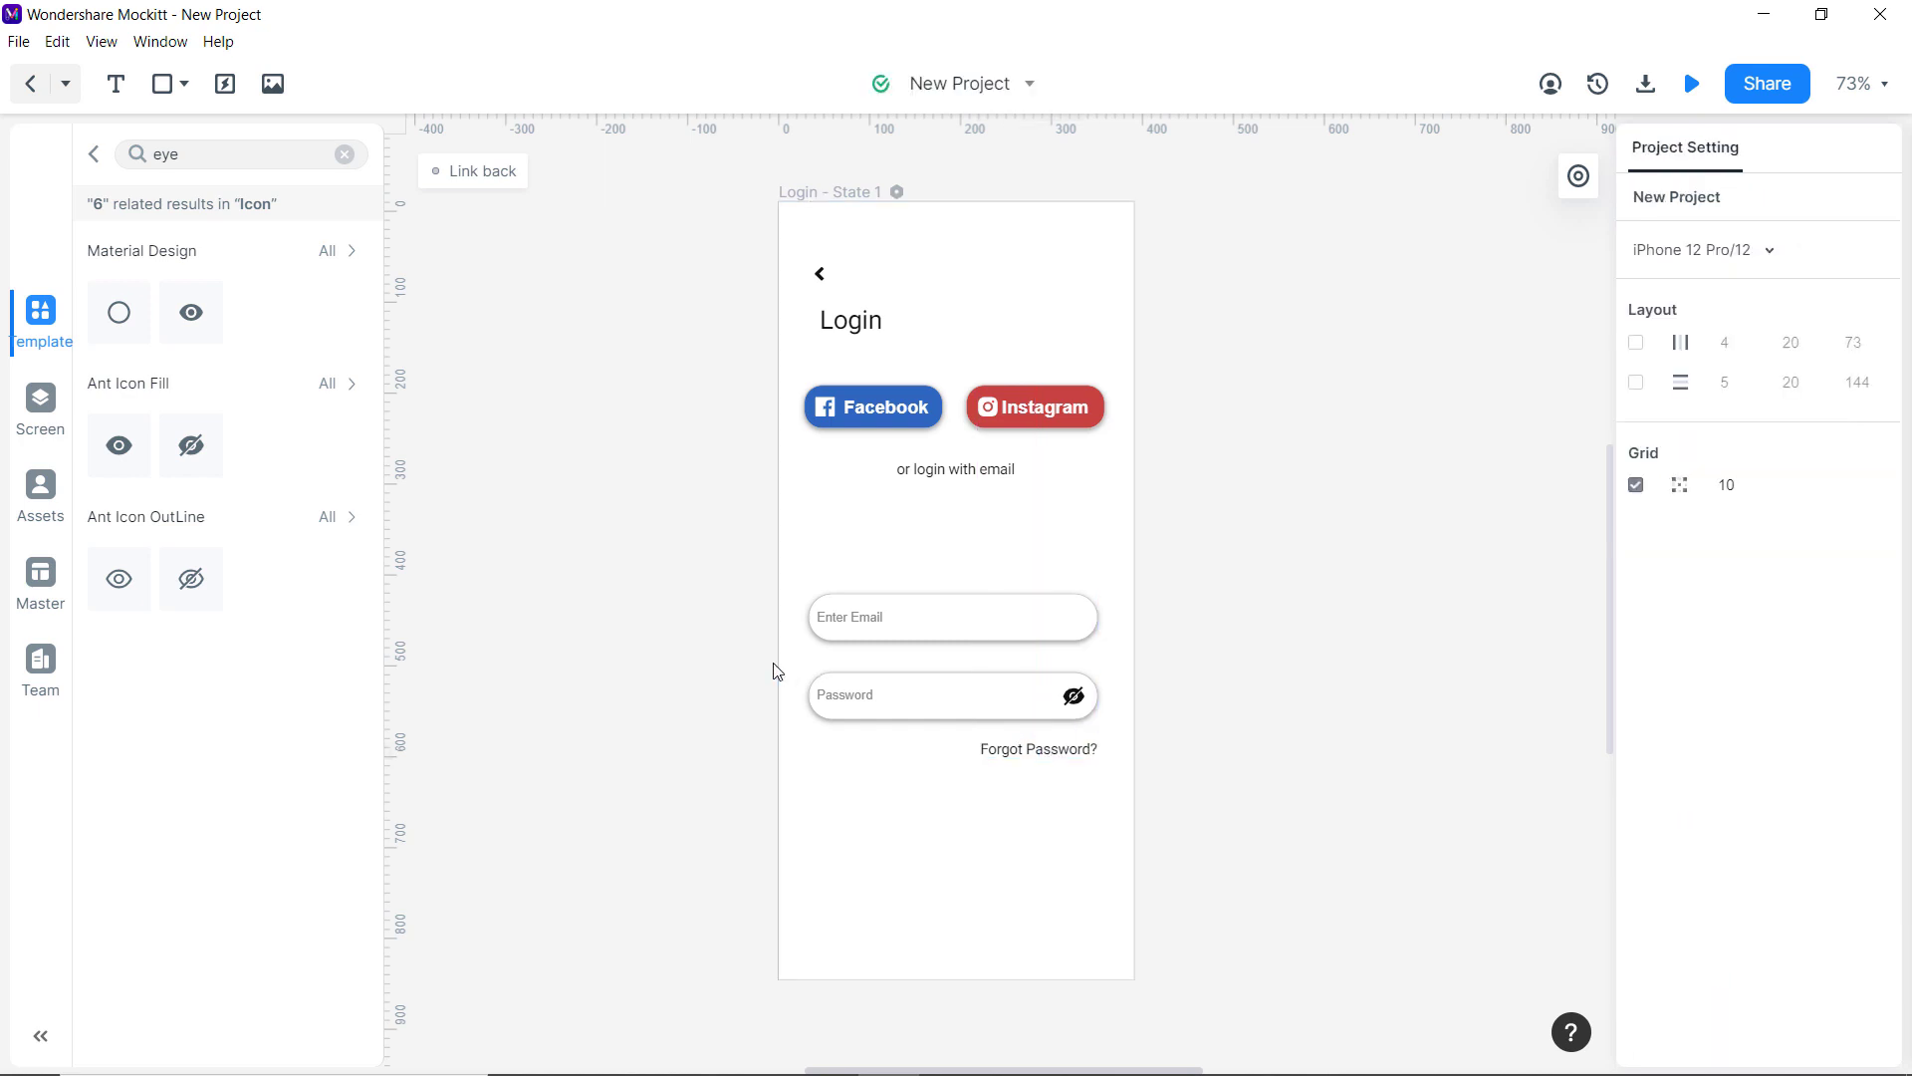
{"action": "left_click", "coordinate": [40, 404]}
Paste Onboarding's teal Login button below Forgot Password?, then paste the 'Don't have account? Sign up' line.
{"action": "left_click", "coordinate": [149, 273]}
{"action": "left_click", "coordinate": [156, 244]}
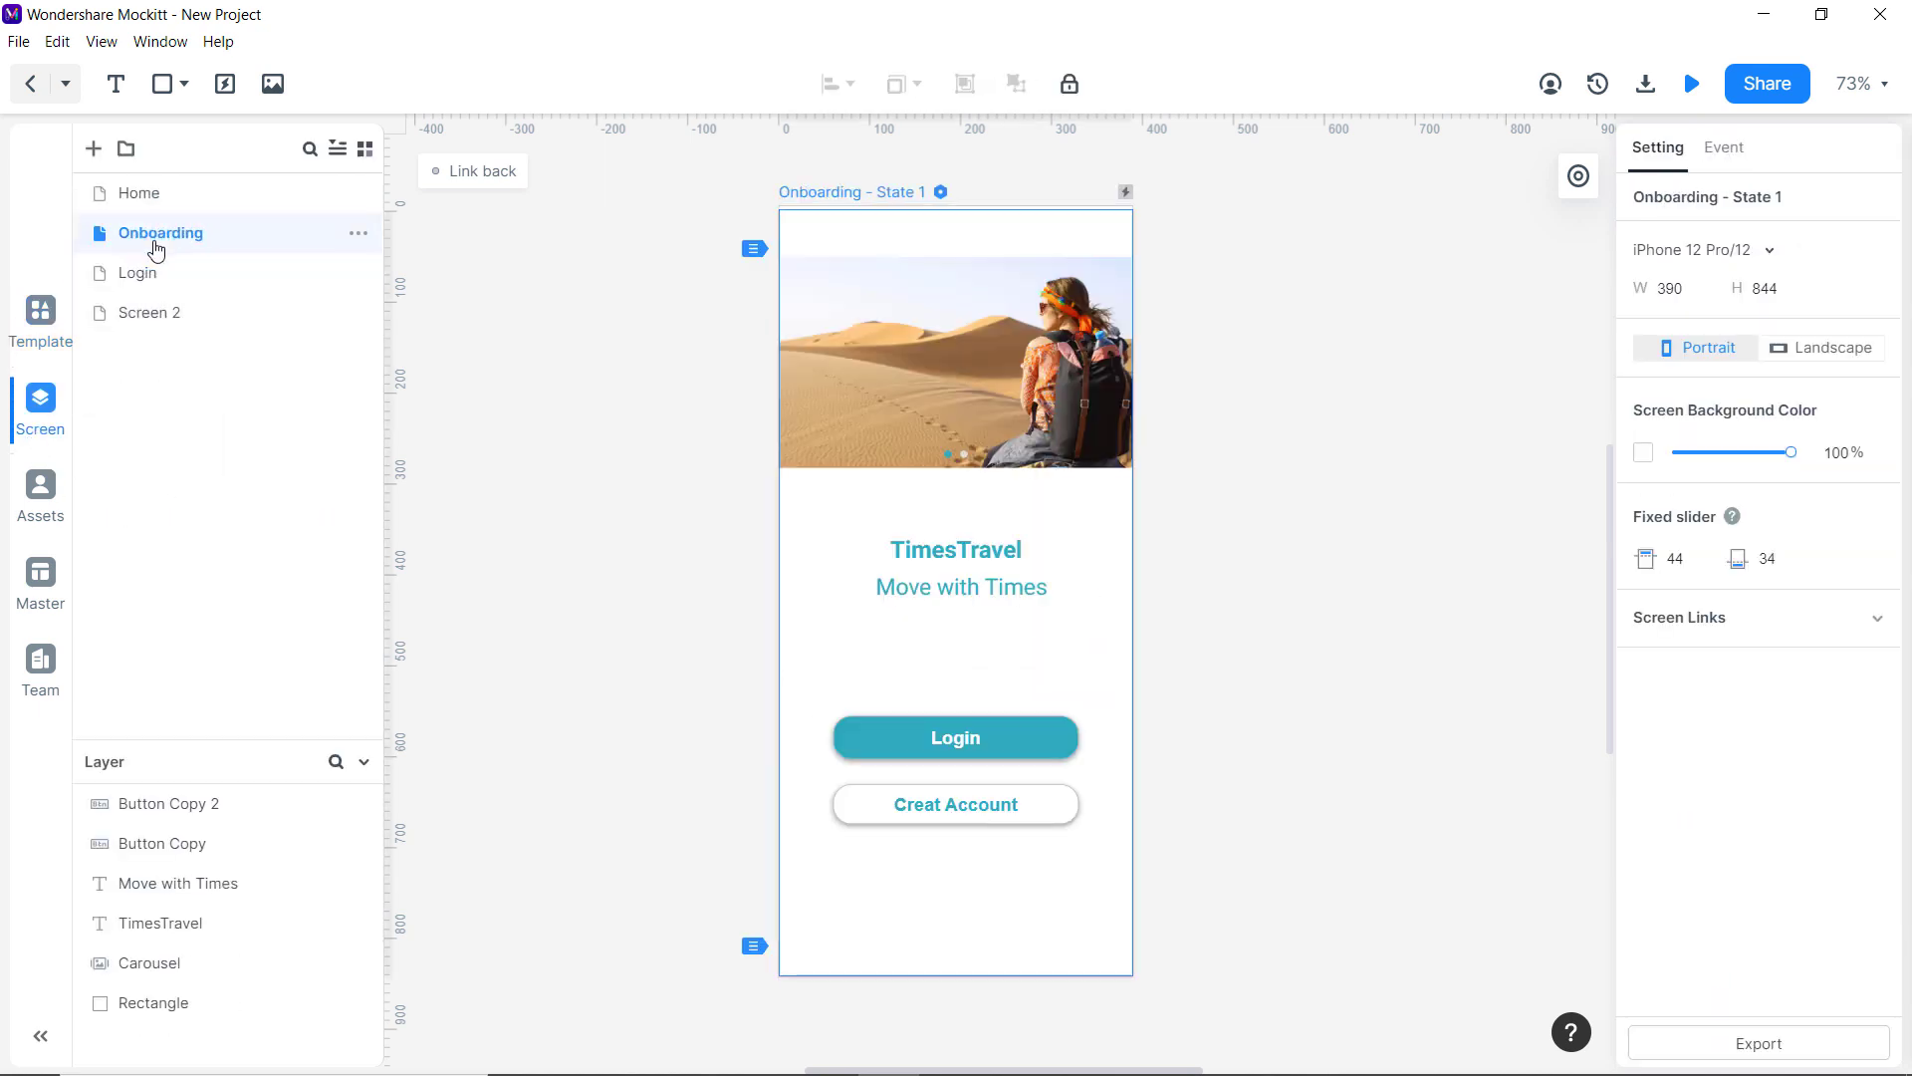
{"action": "left_click", "coordinate": [882, 737]}
{"action": "left_click", "coordinate": [149, 273]}
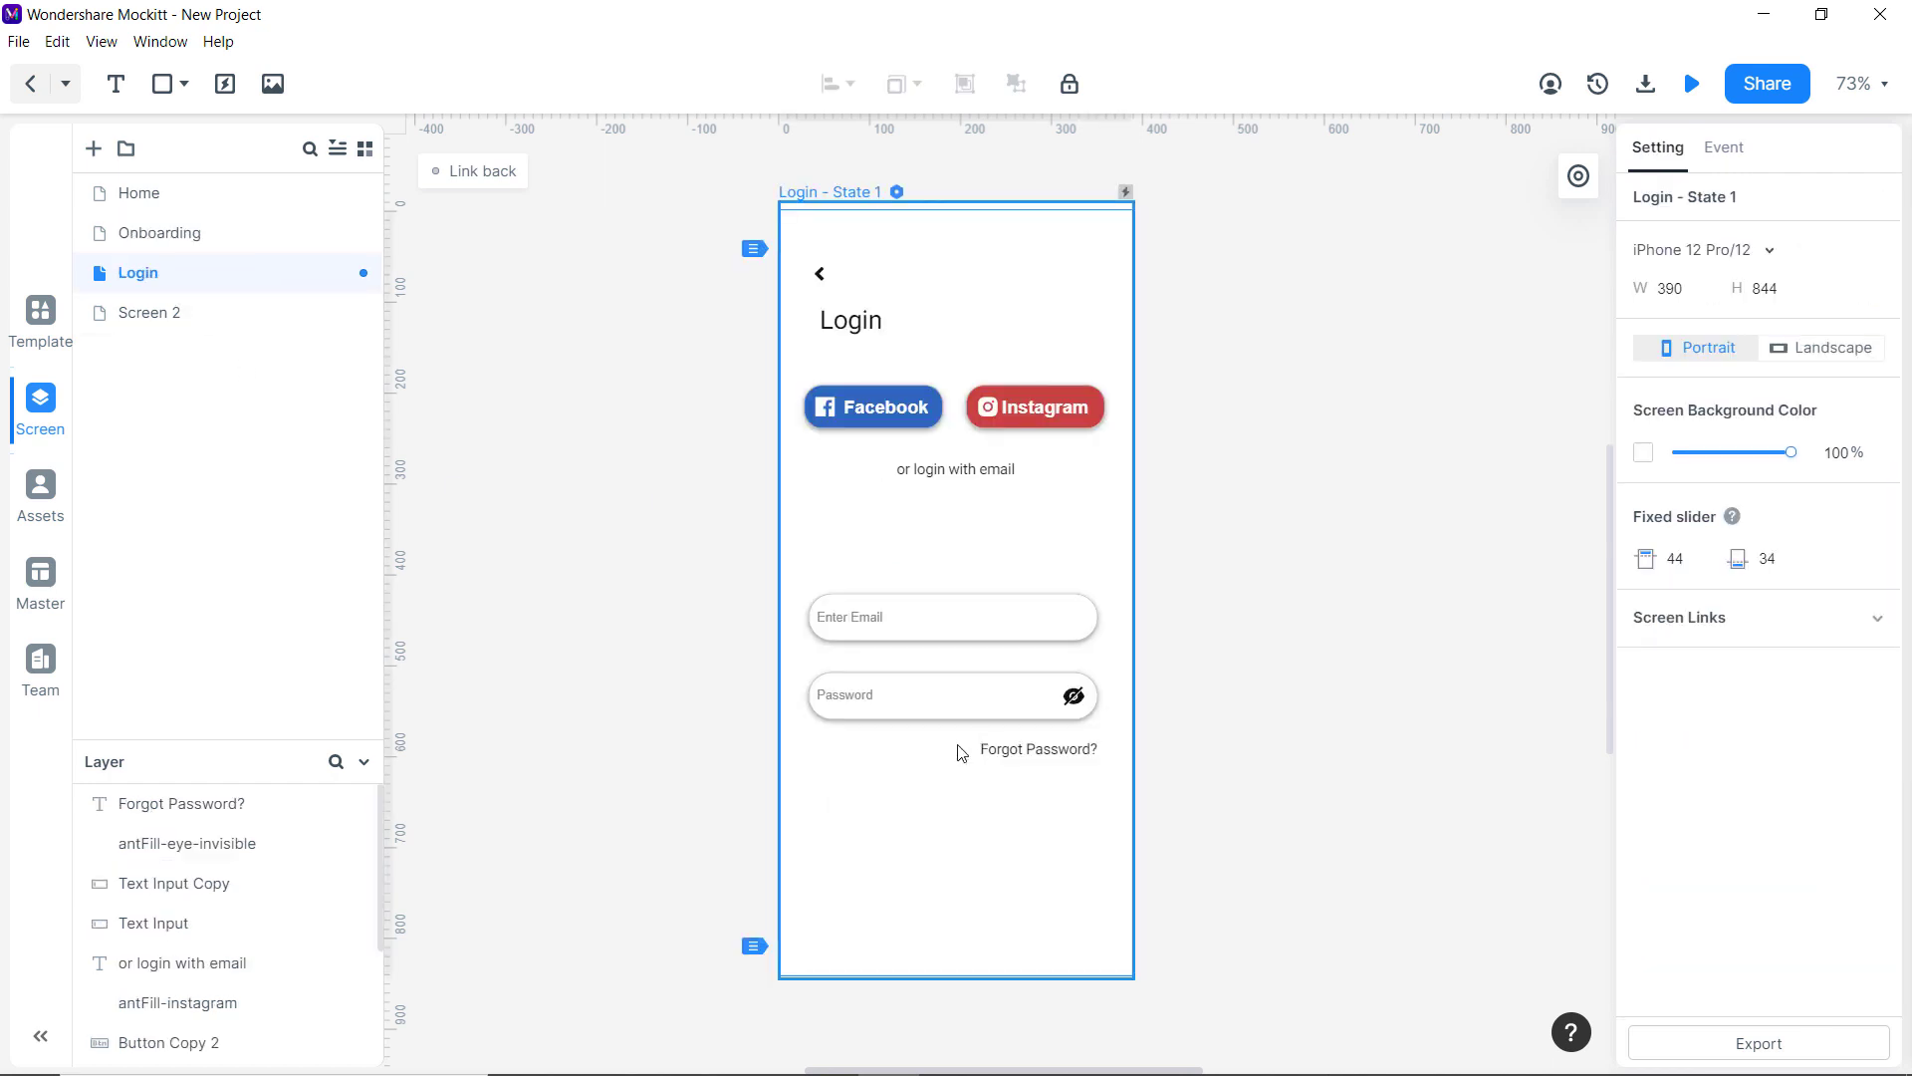
{"action": "key", "text": "ctrl+v"}
{"action": "left_click_drag", "start_coordinate": [922, 720], "coordinate": [931, 850]}
{"action": "key", "text": "ctrl+v"}
{"action": "left_click", "coordinate": [1278, 849]}
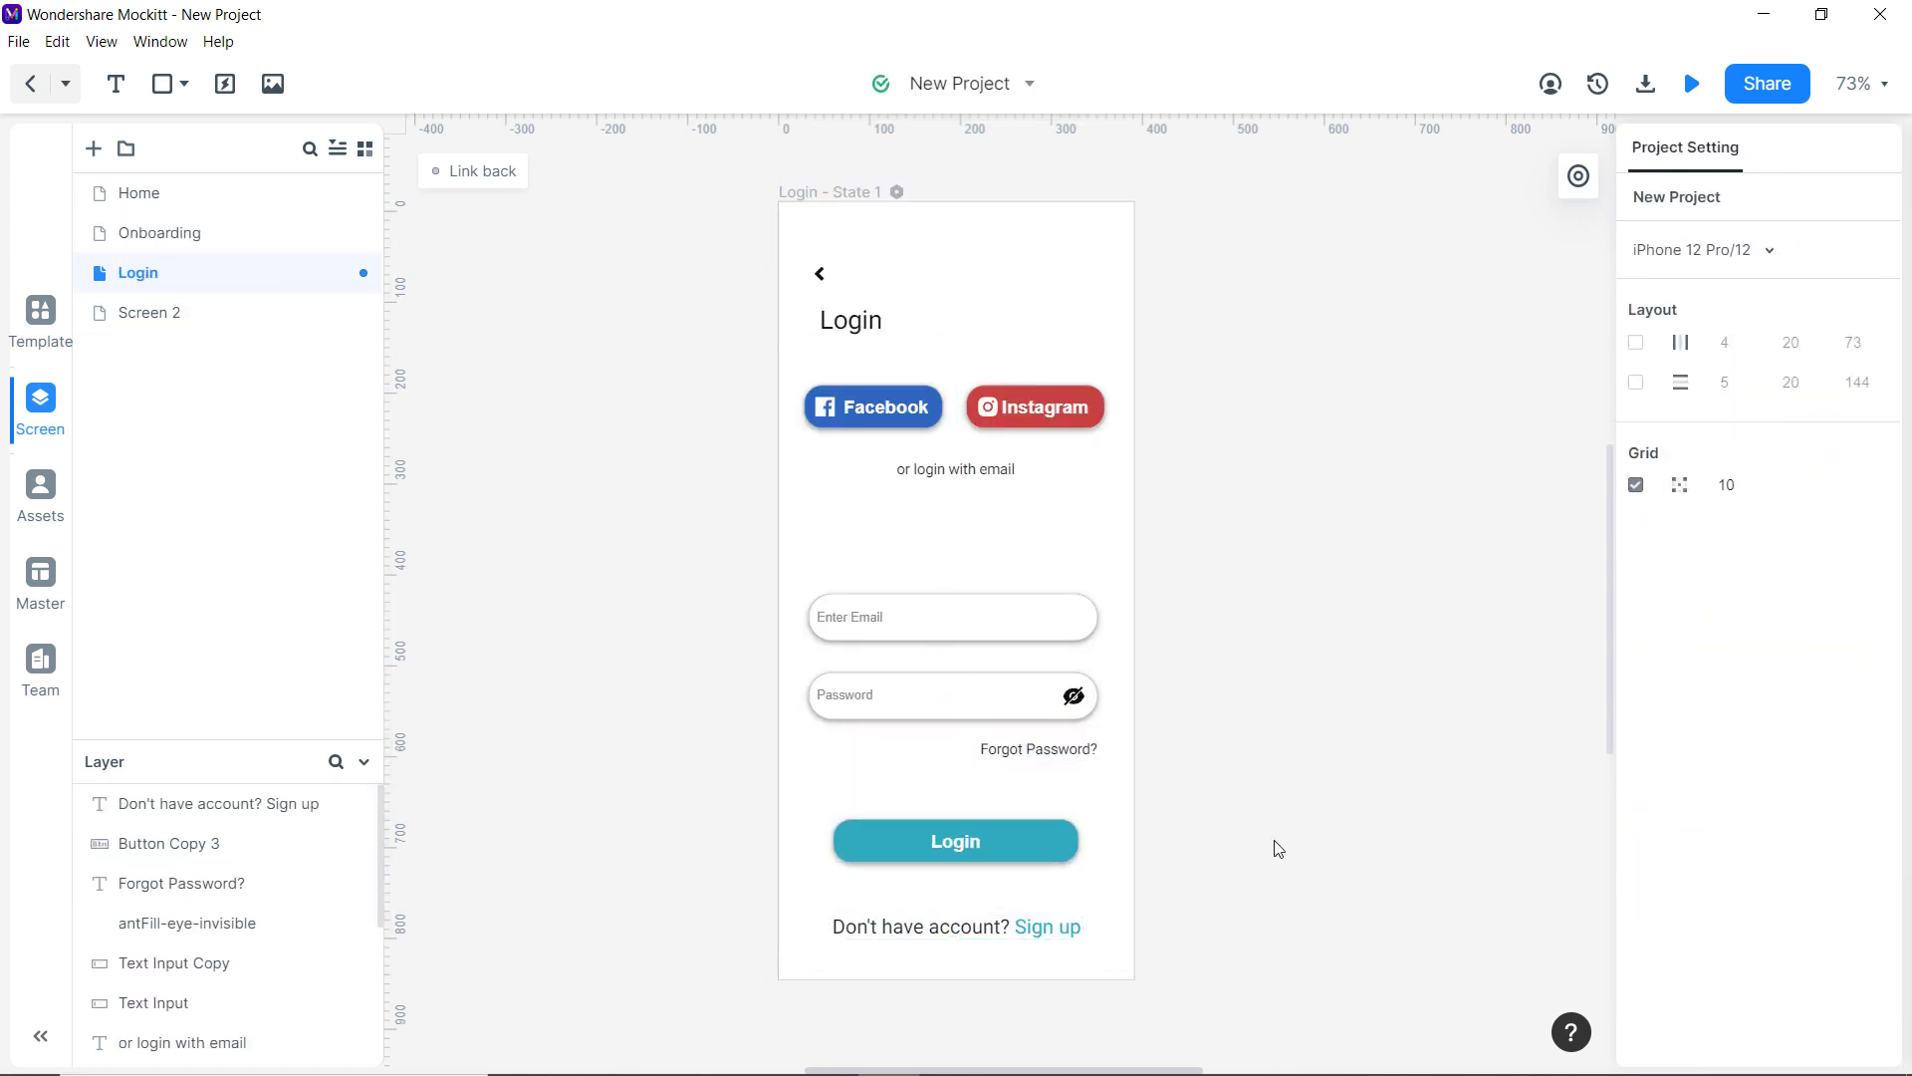
Add a new 'Sign up' screen with a full-screen rectangle and a Sign up title text.
{"action": "left_click", "coordinate": [94, 148]}
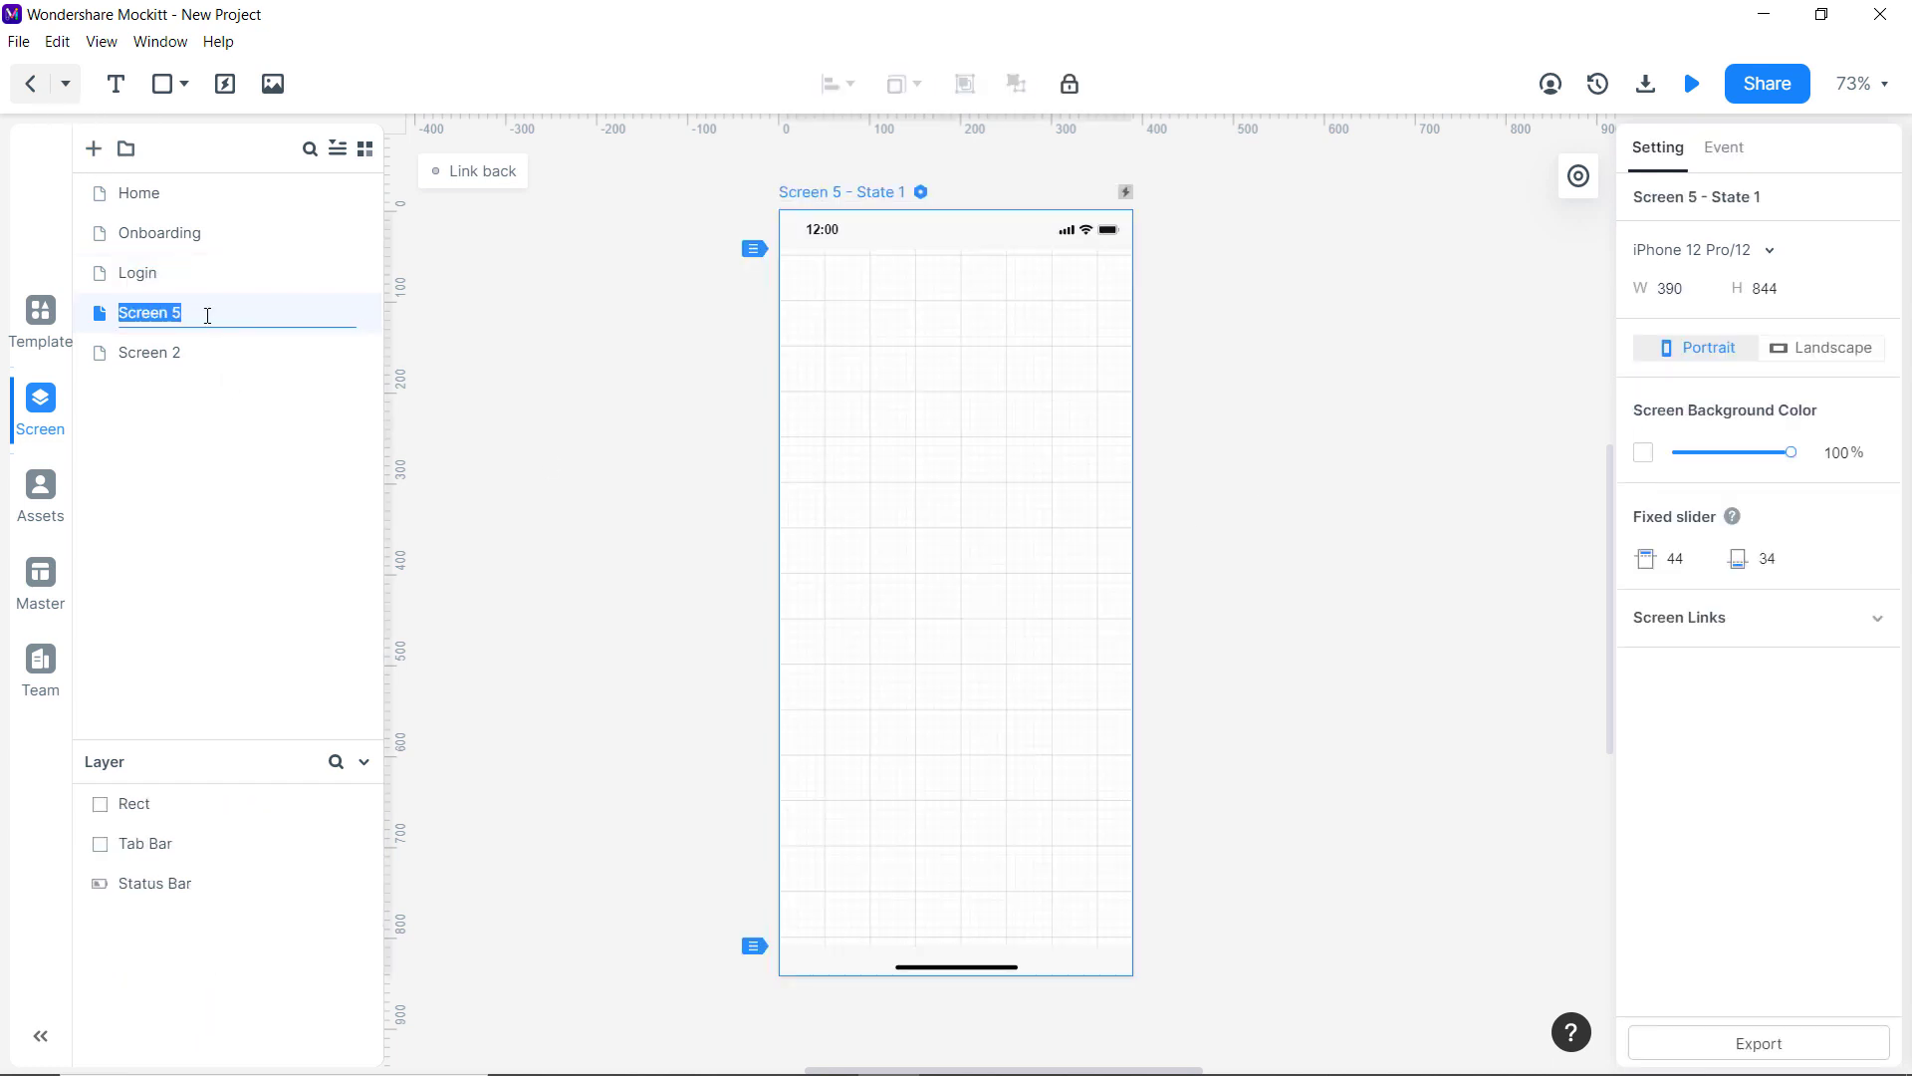
{"action": "type", "text": "Sign up"}
{"action": "left_click", "coordinate": [39, 319]}
{"action": "left_click_drag", "start_coordinate": [227, 289], "coordinate": [1129, 971]}
{"action": "left_click", "coordinate": [1305, 562]}
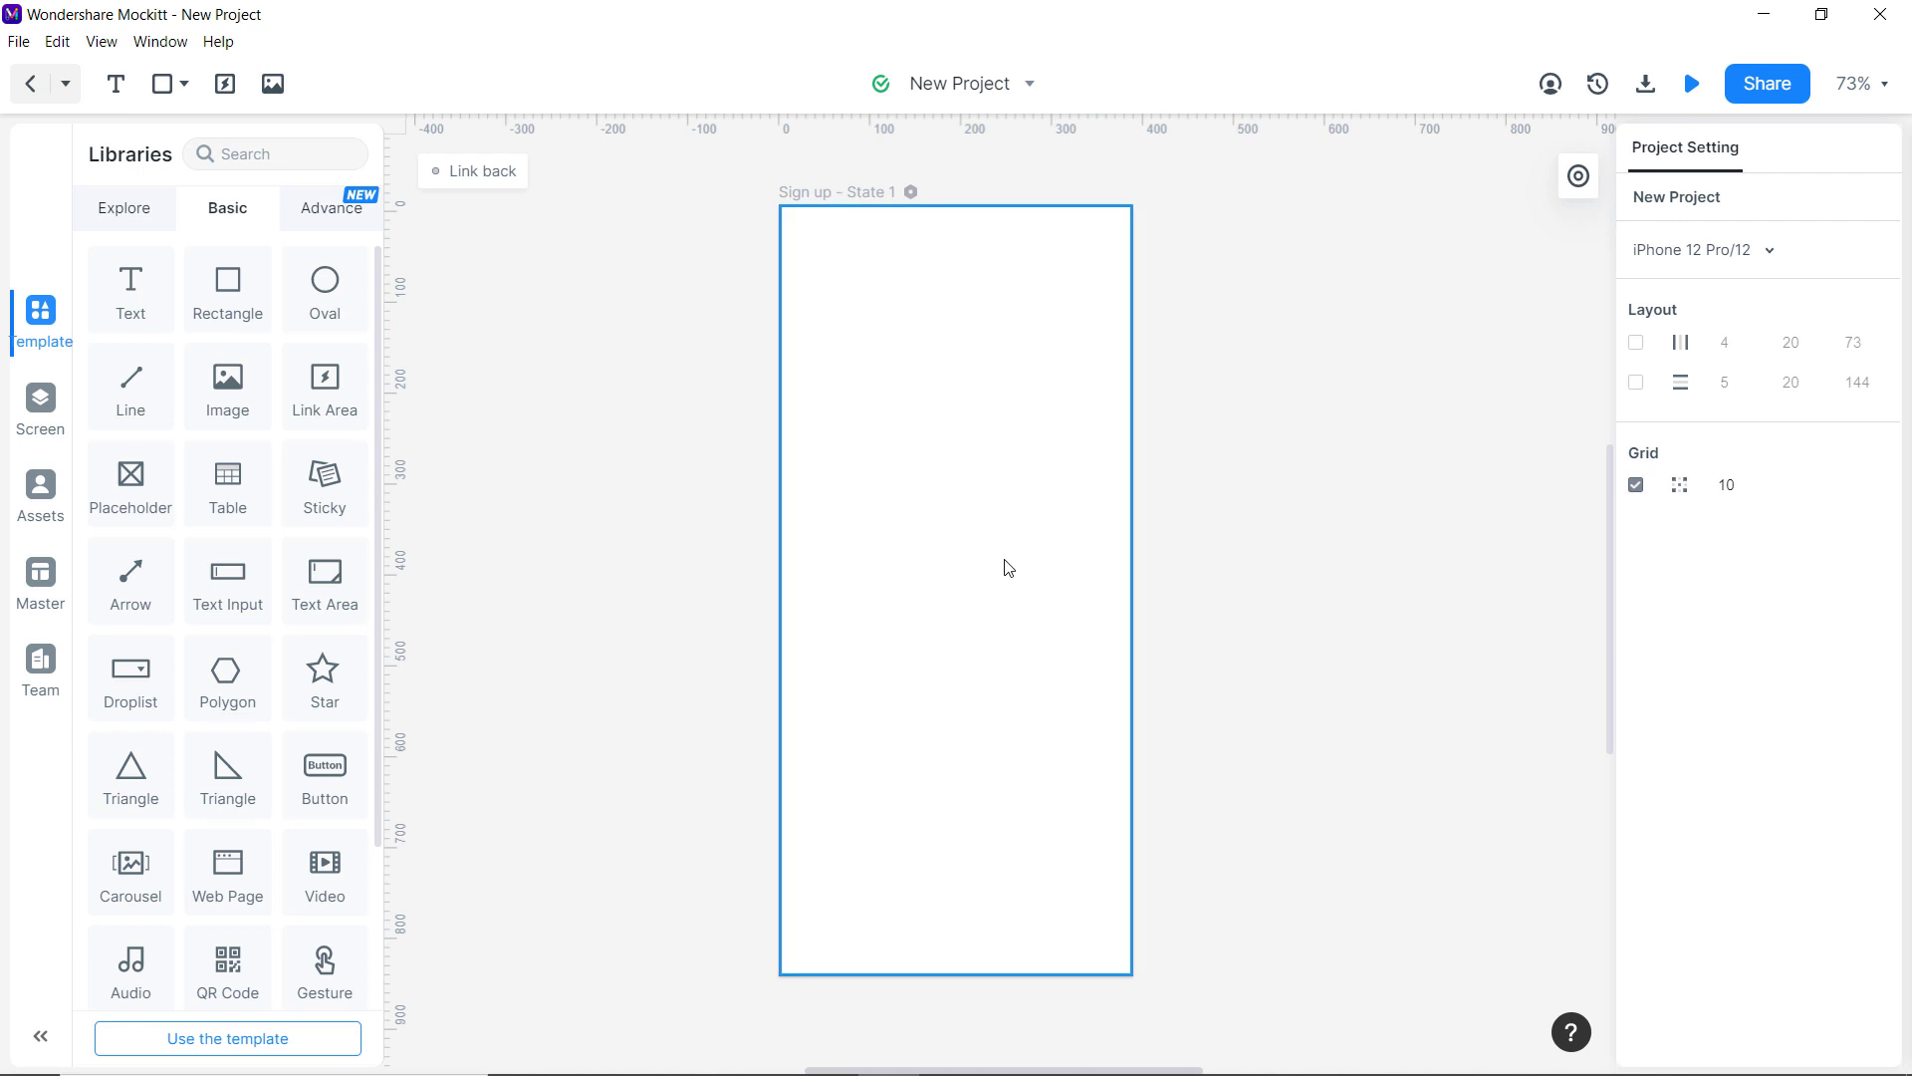
{"action": "left_click_drag", "start_coordinate": [95, 299], "coordinate": [857, 355]}
{"action": "double_click", "coordinate": [859, 351]}
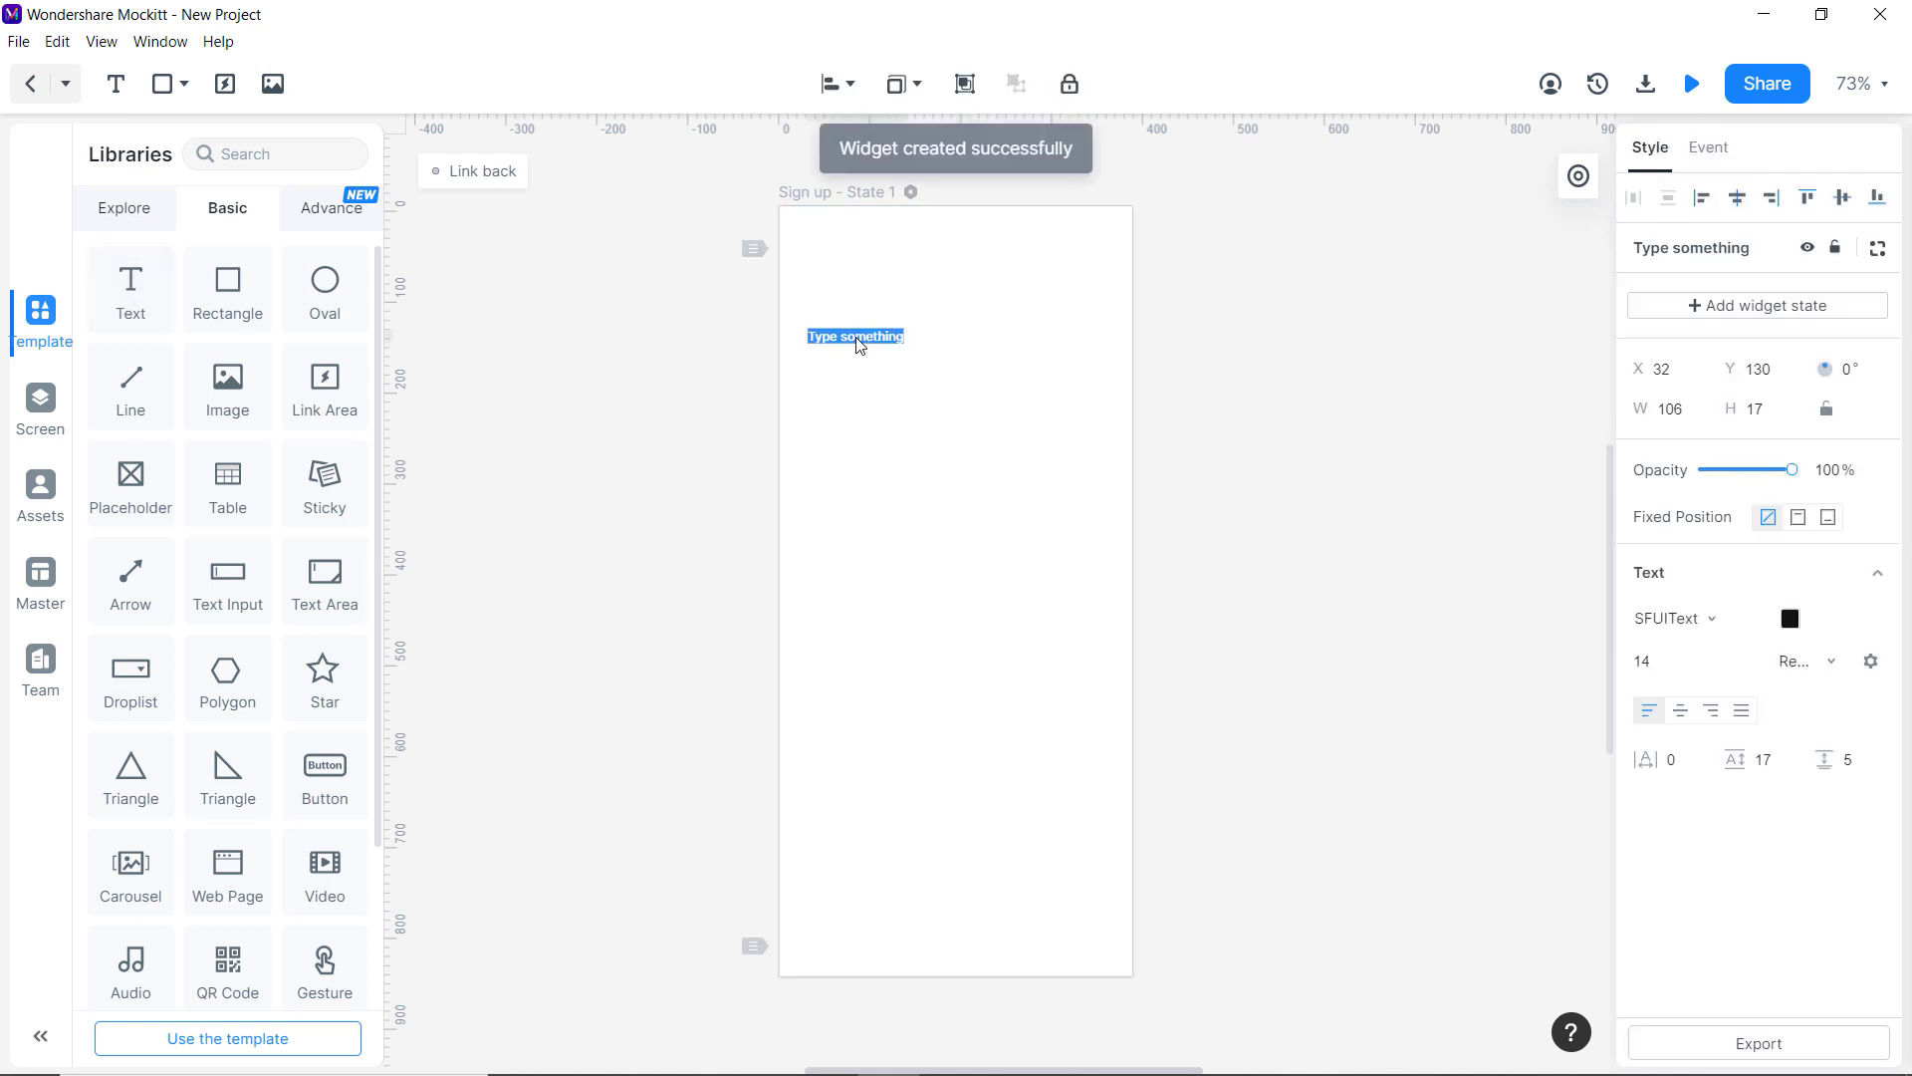
{"action": "type", "text": "s"}
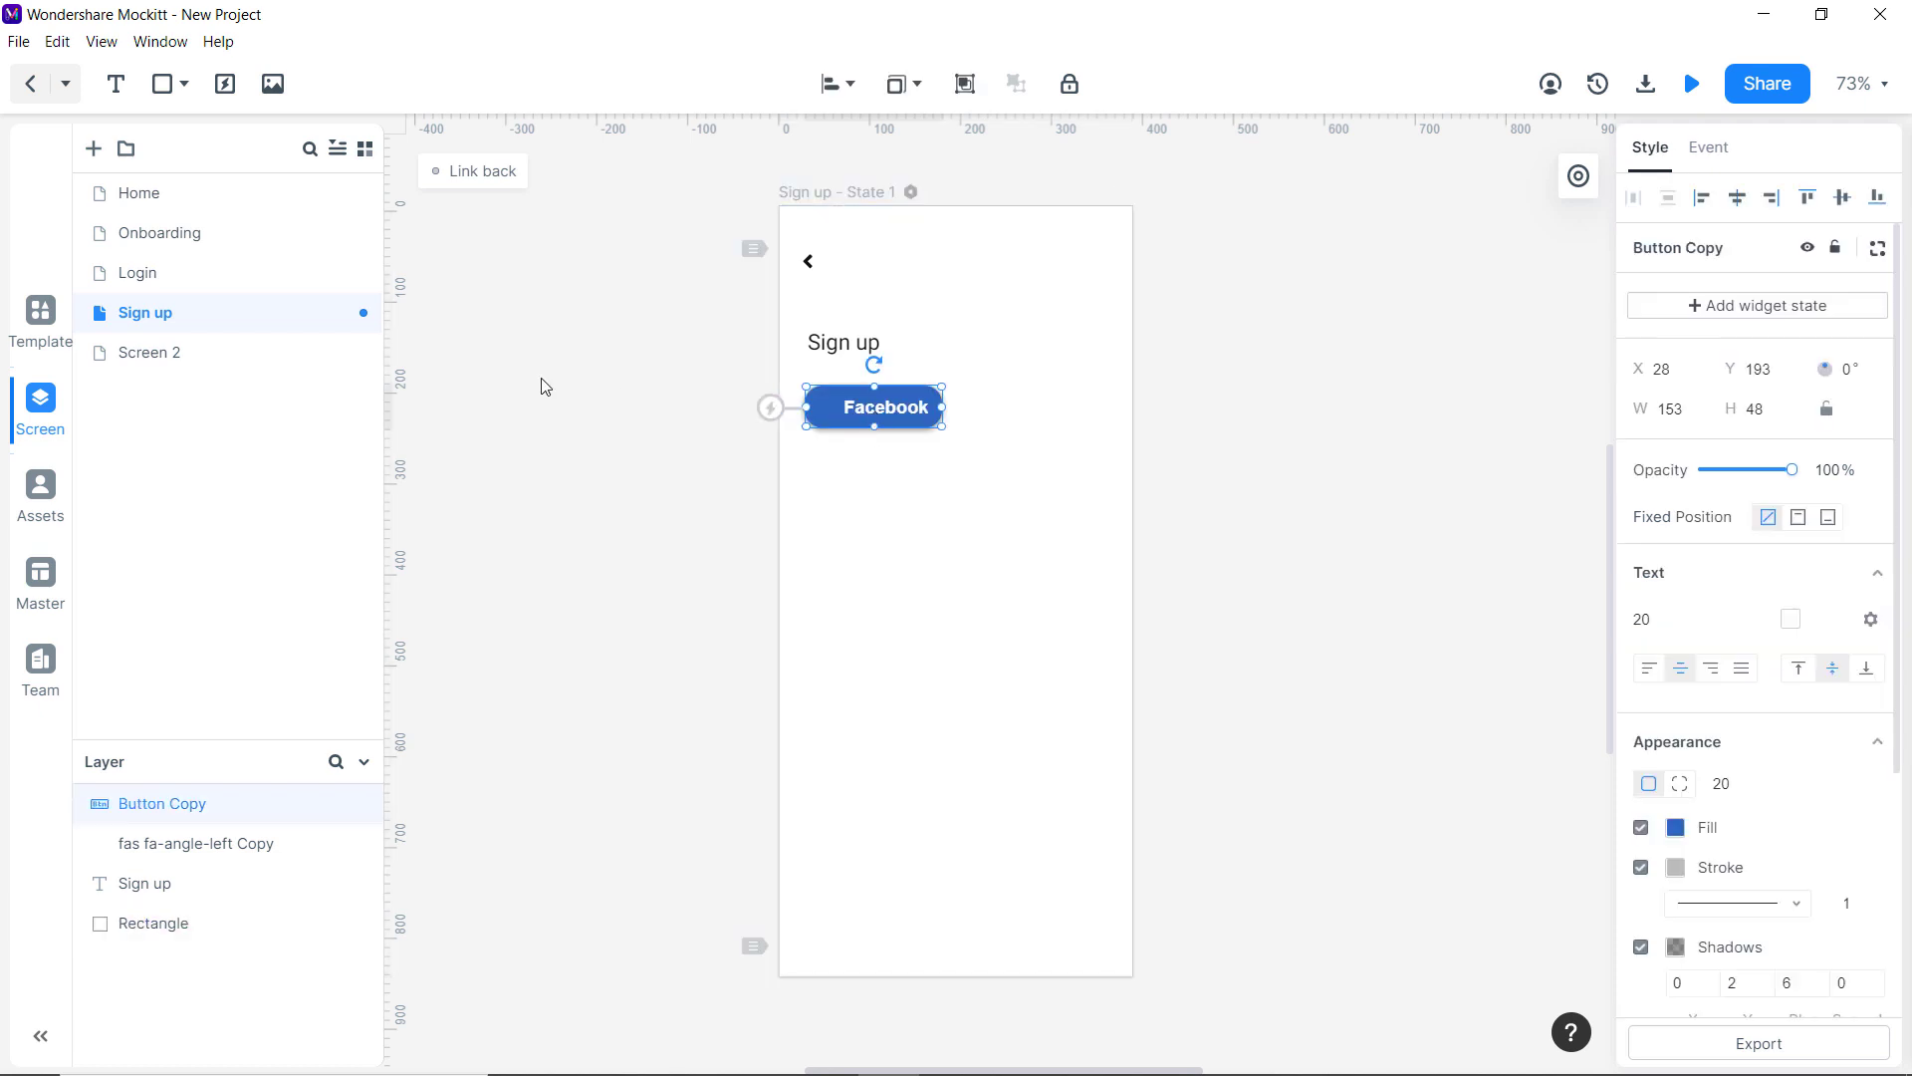
Copy the Facebook and Instagram social buttons from Login onto the Sign up screen.
{"action": "left_click", "coordinate": [199, 271]}
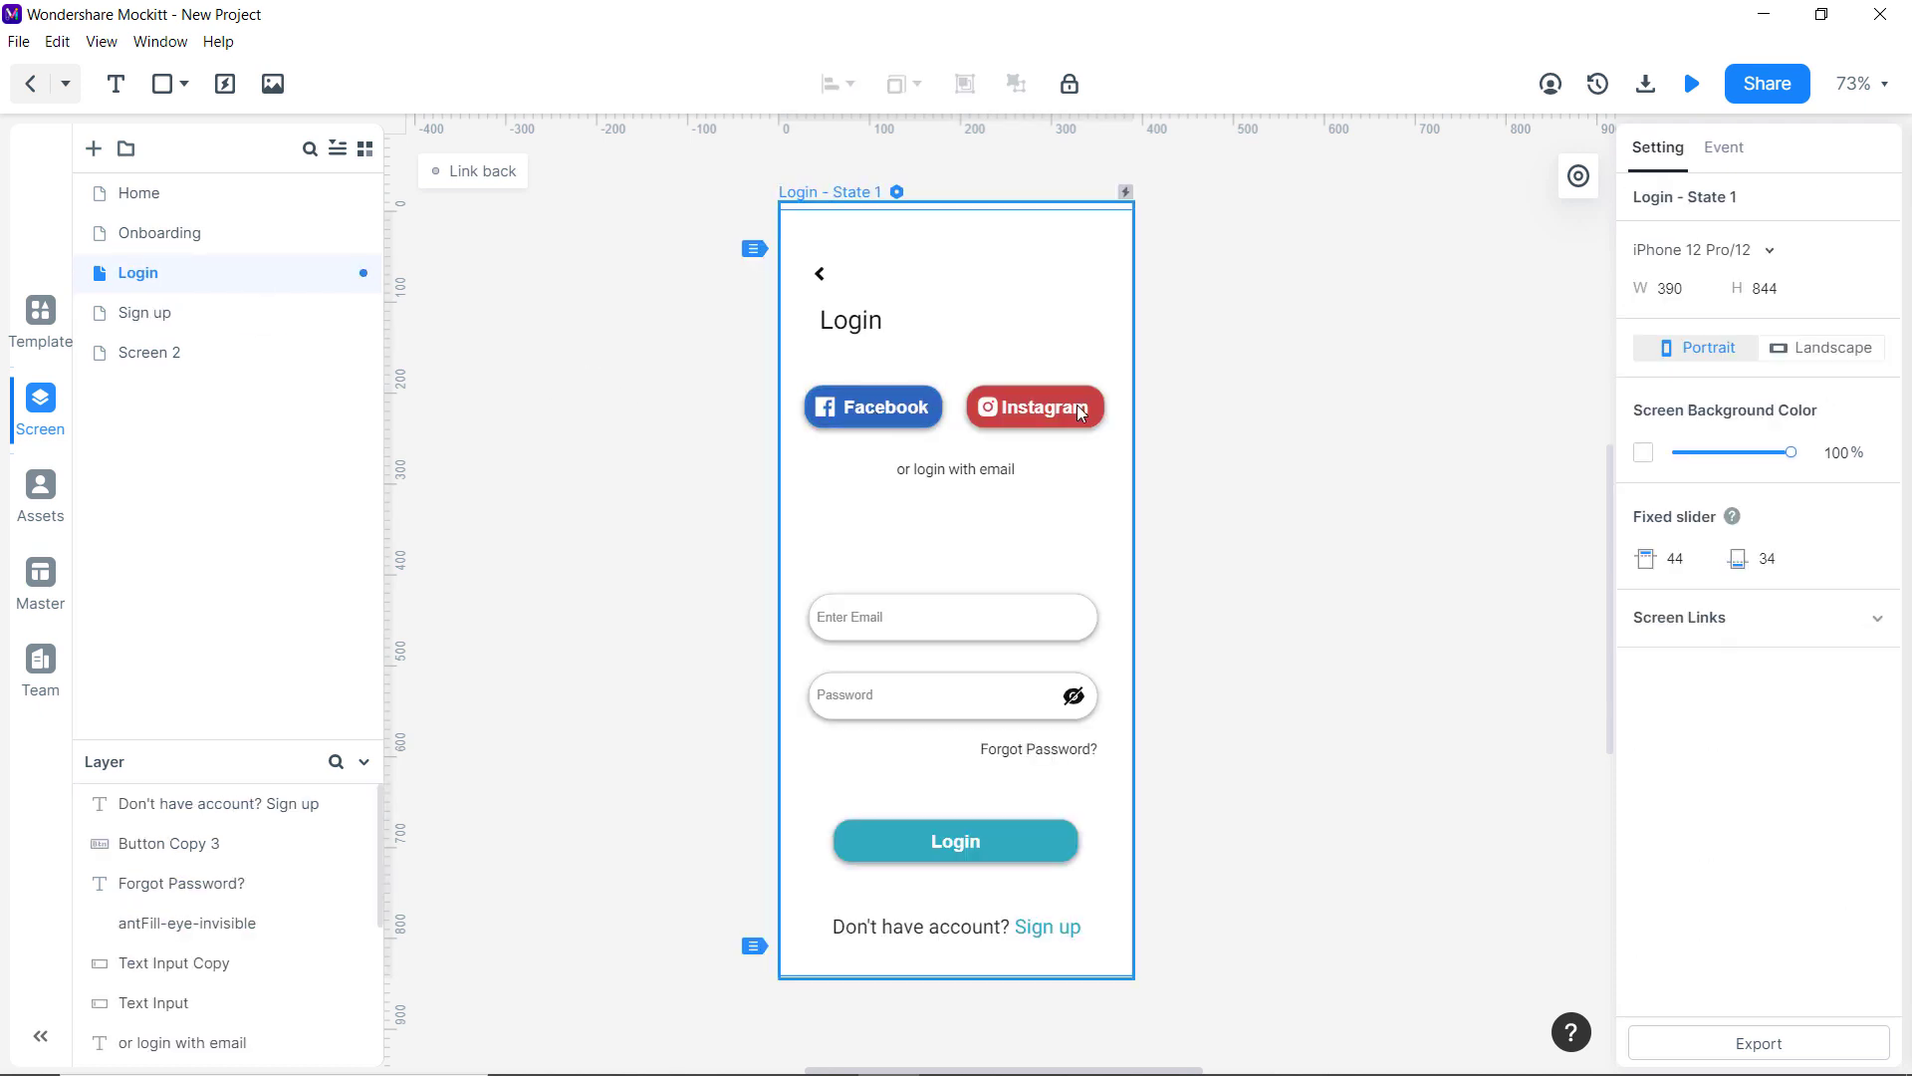
{"action": "left_click", "coordinate": [224, 313]}
{"action": "key", "text": "ctrl+v"}
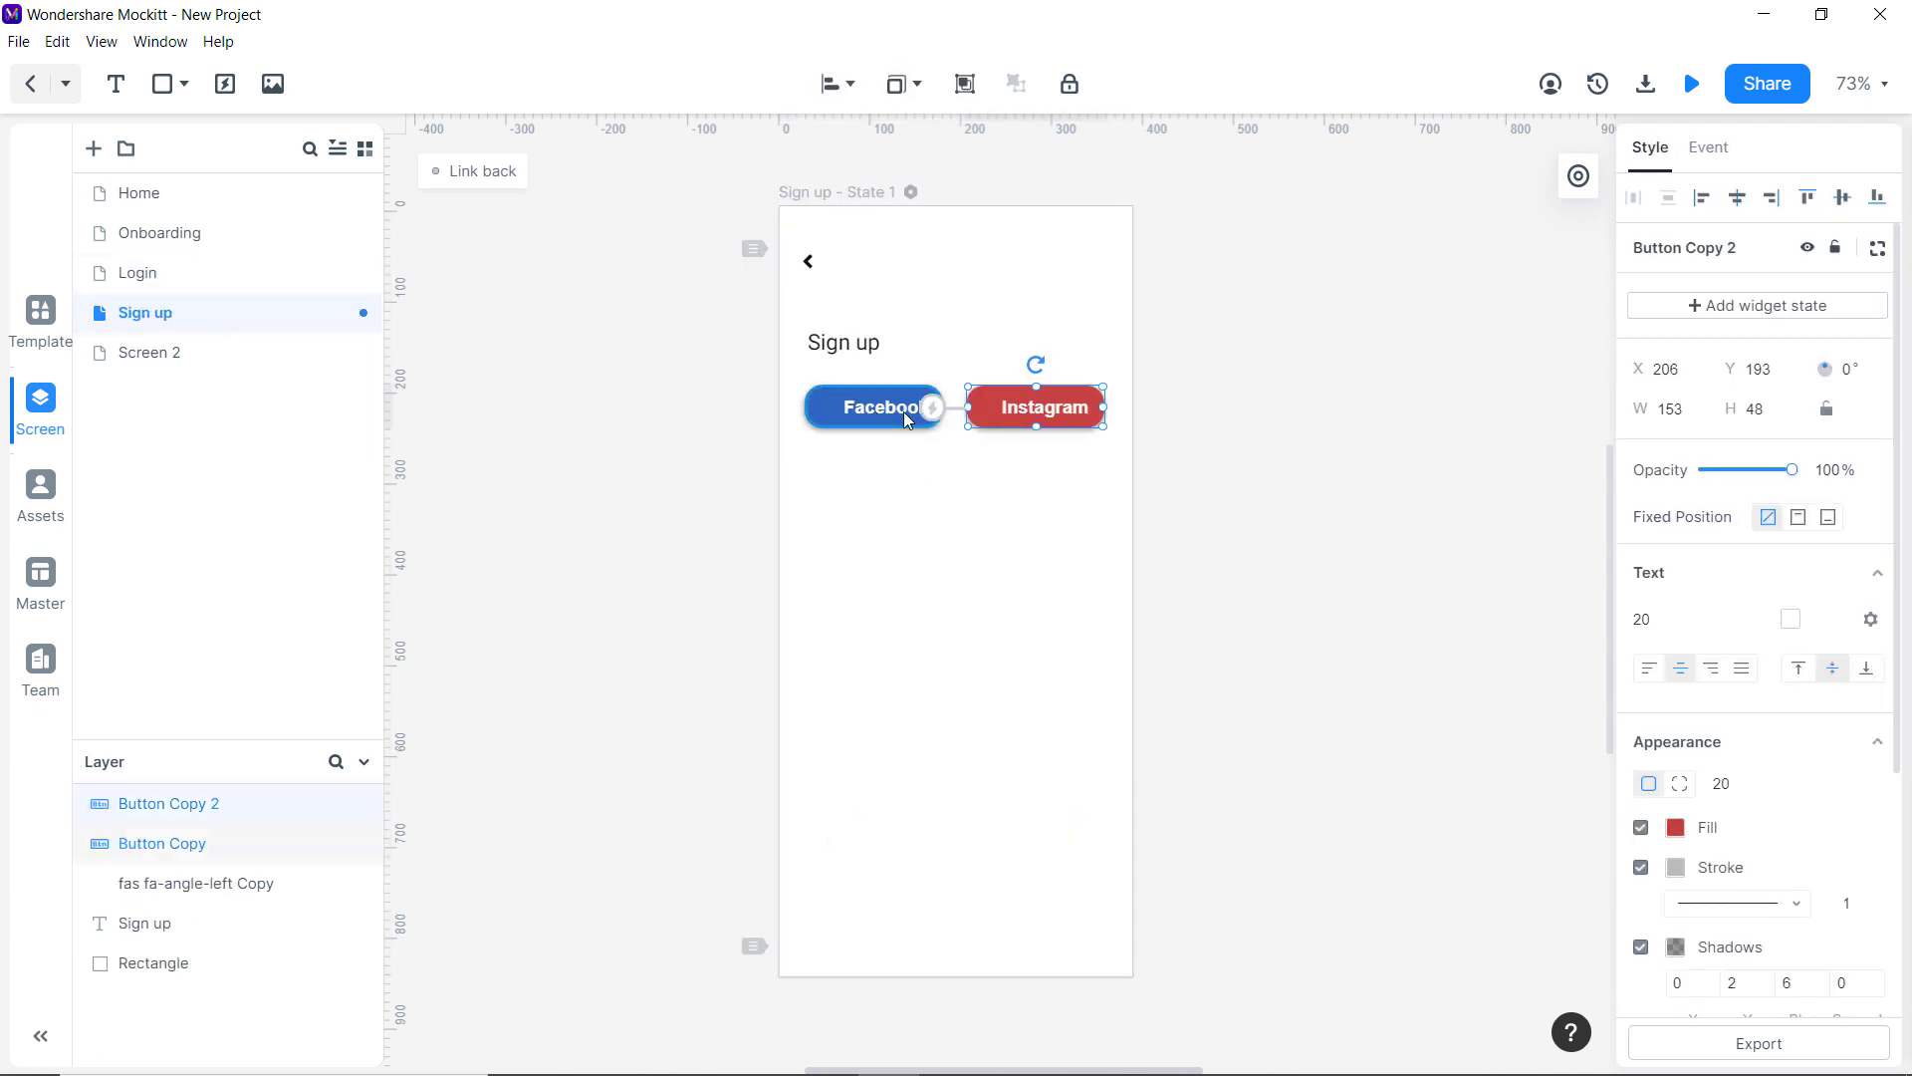
{"action": "left_click", "coordinate": [930, 472]}
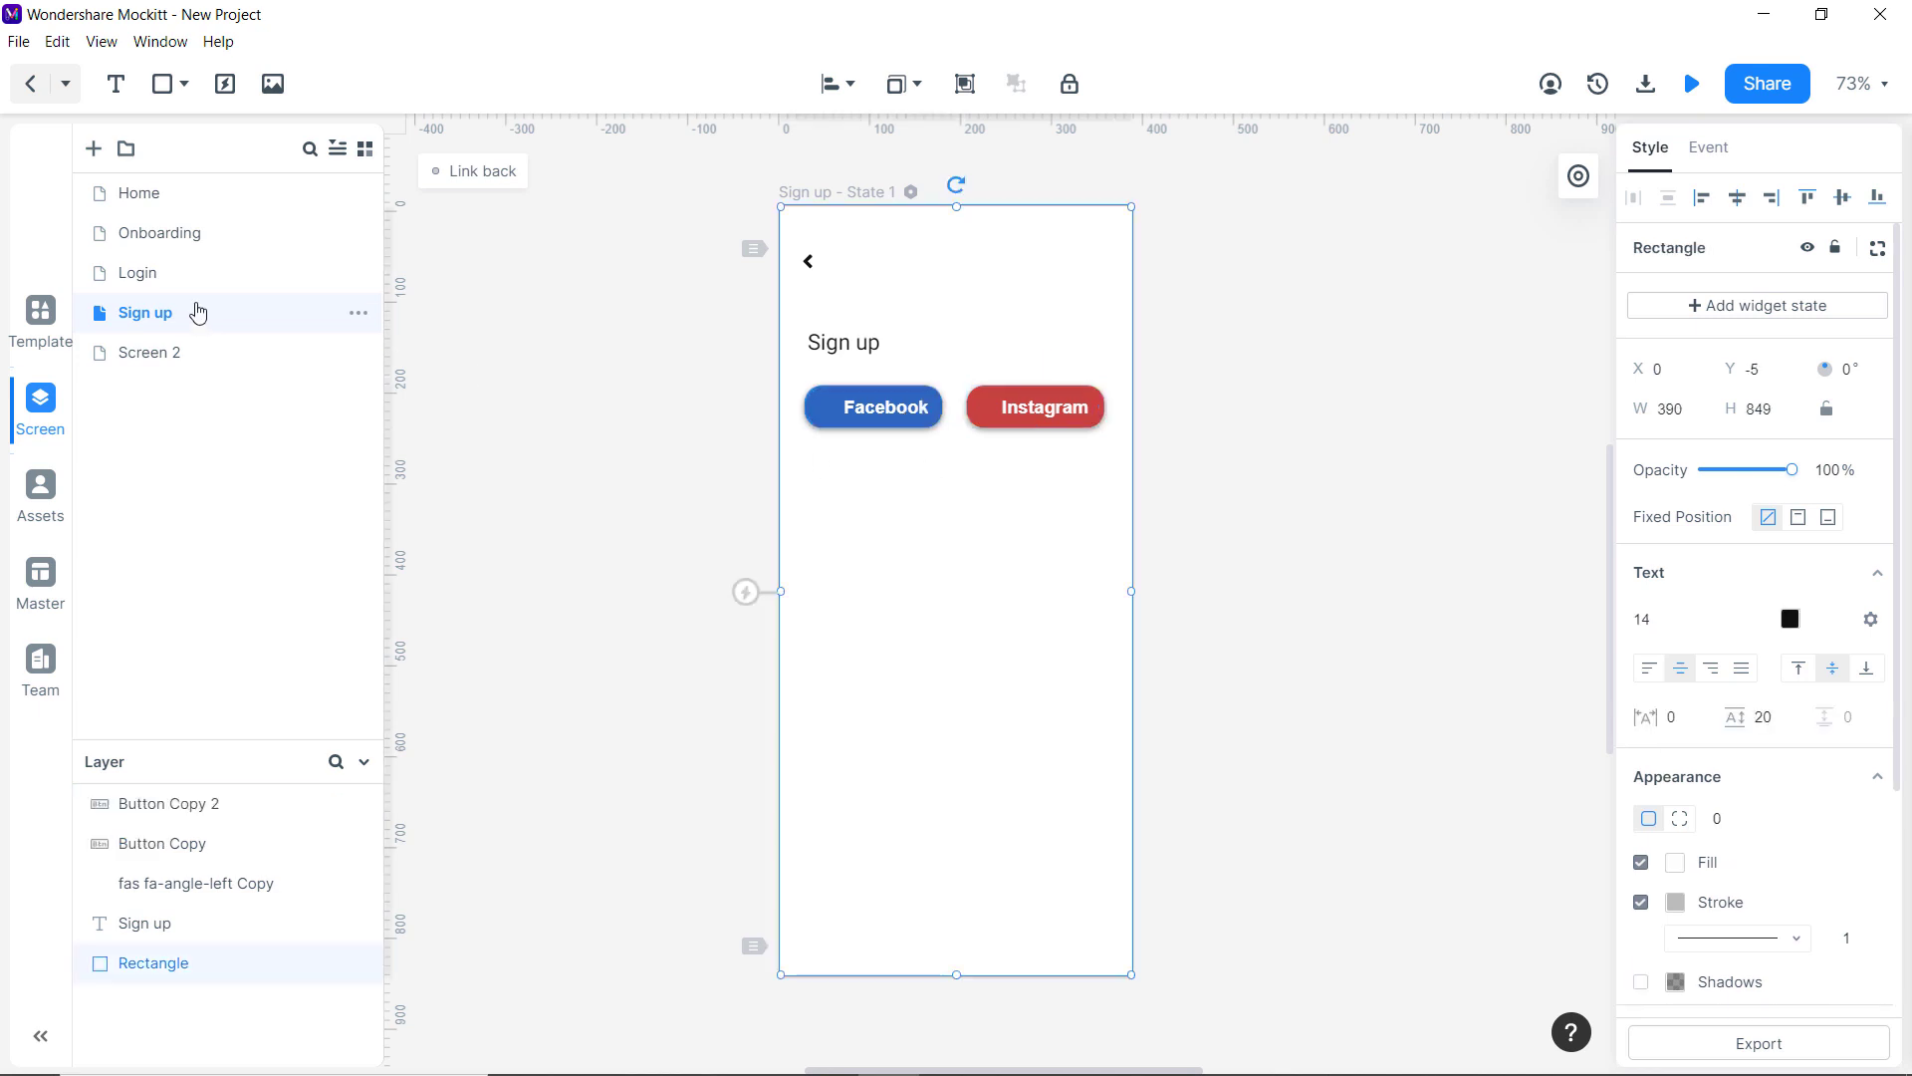
Paste the 'or login with email' caption onto Sign up, changing 'login' to 'sign up'.
{"action": "left_click", "coordinate": [191, 281]}
{"action": "left_click", "coordinate": [971, 475]}
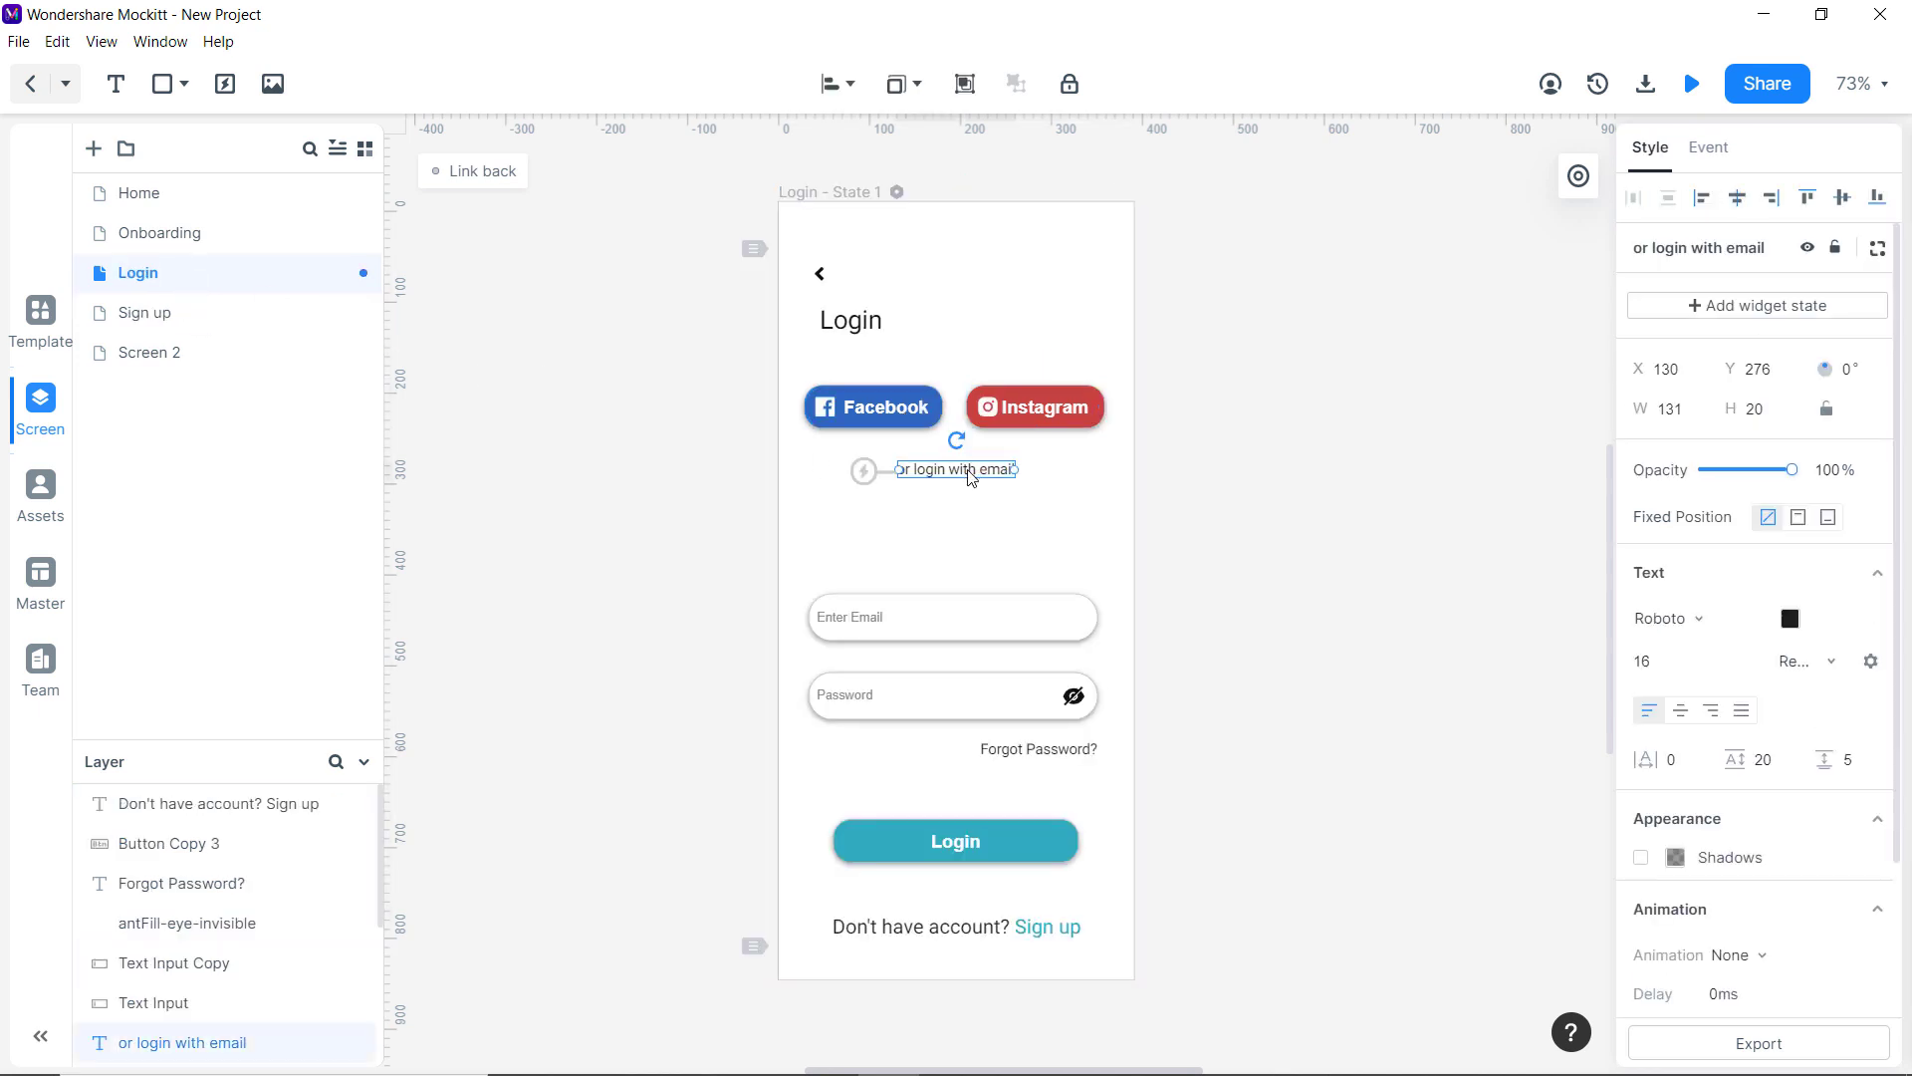
{"action": "left_click", "coordinate": [328, 313]}
{"action": "left_click", "coordinate": [927, 483]}
{"action": "key", "text": "ctrl+v"}
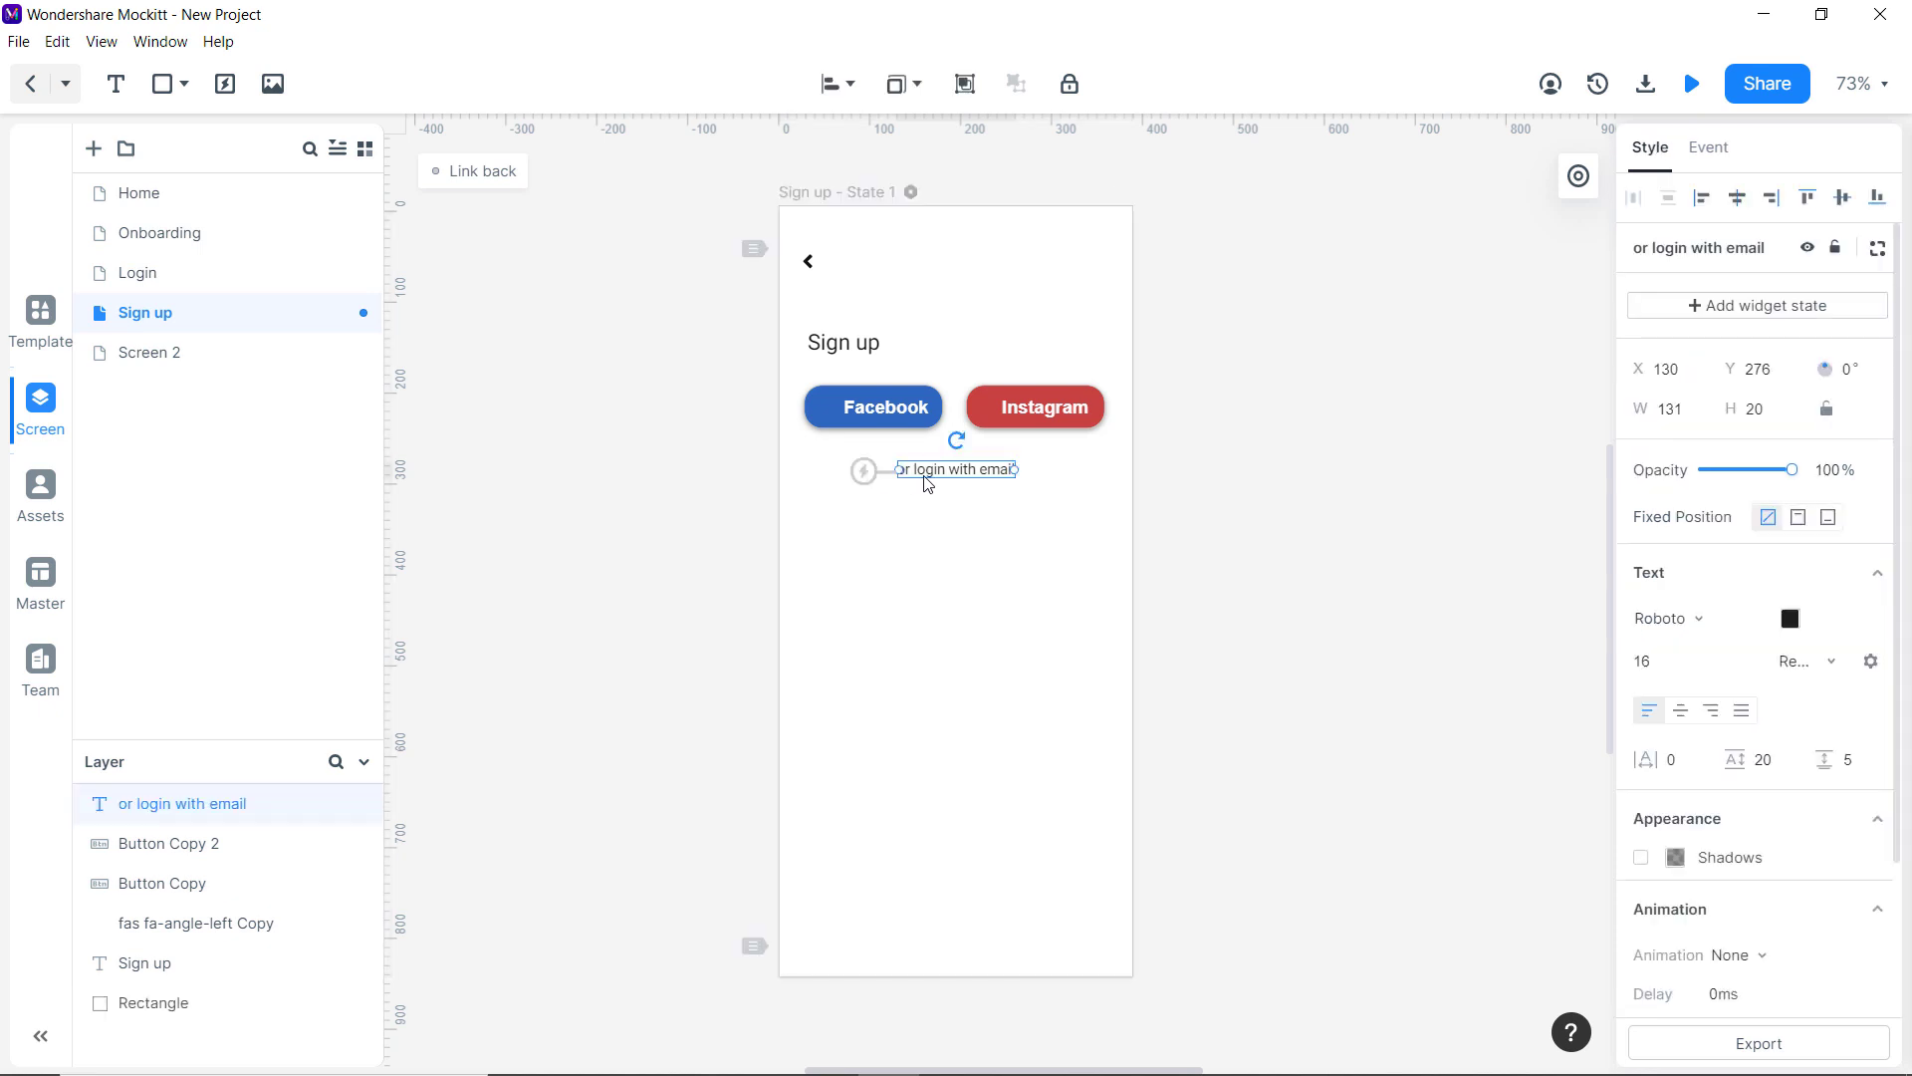
{"action": "double_click", "coordinate": [921, 475]}
{"action": "left_click", "coordinate": [918, 471]}
{"action": "key", "text": "Delete"}
{"action": "key", "text": "Delete"}
{"action": "key", "text": "Delete"}
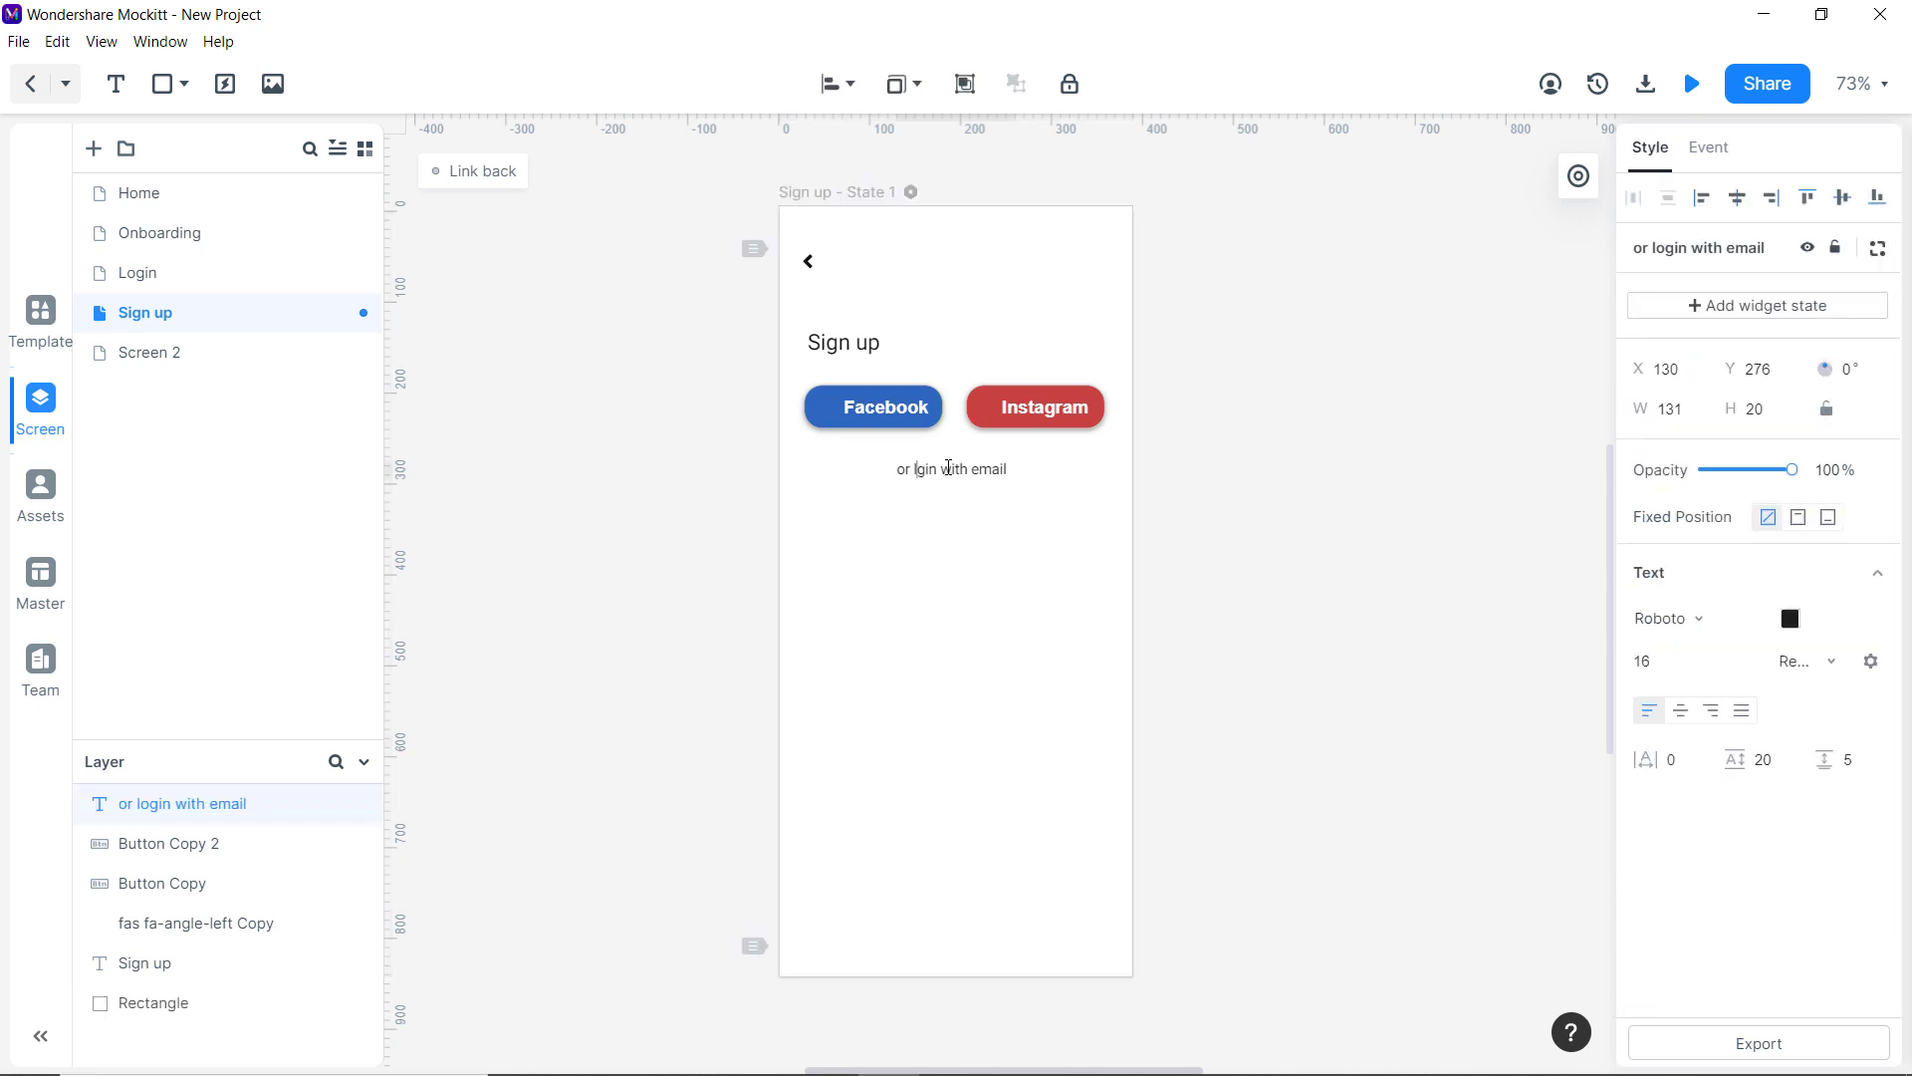
{"action": "key", "text": "Delete"}
{"action": "key", "text": "BackSpace"}
{"action": "type", "text": "sihn up"}
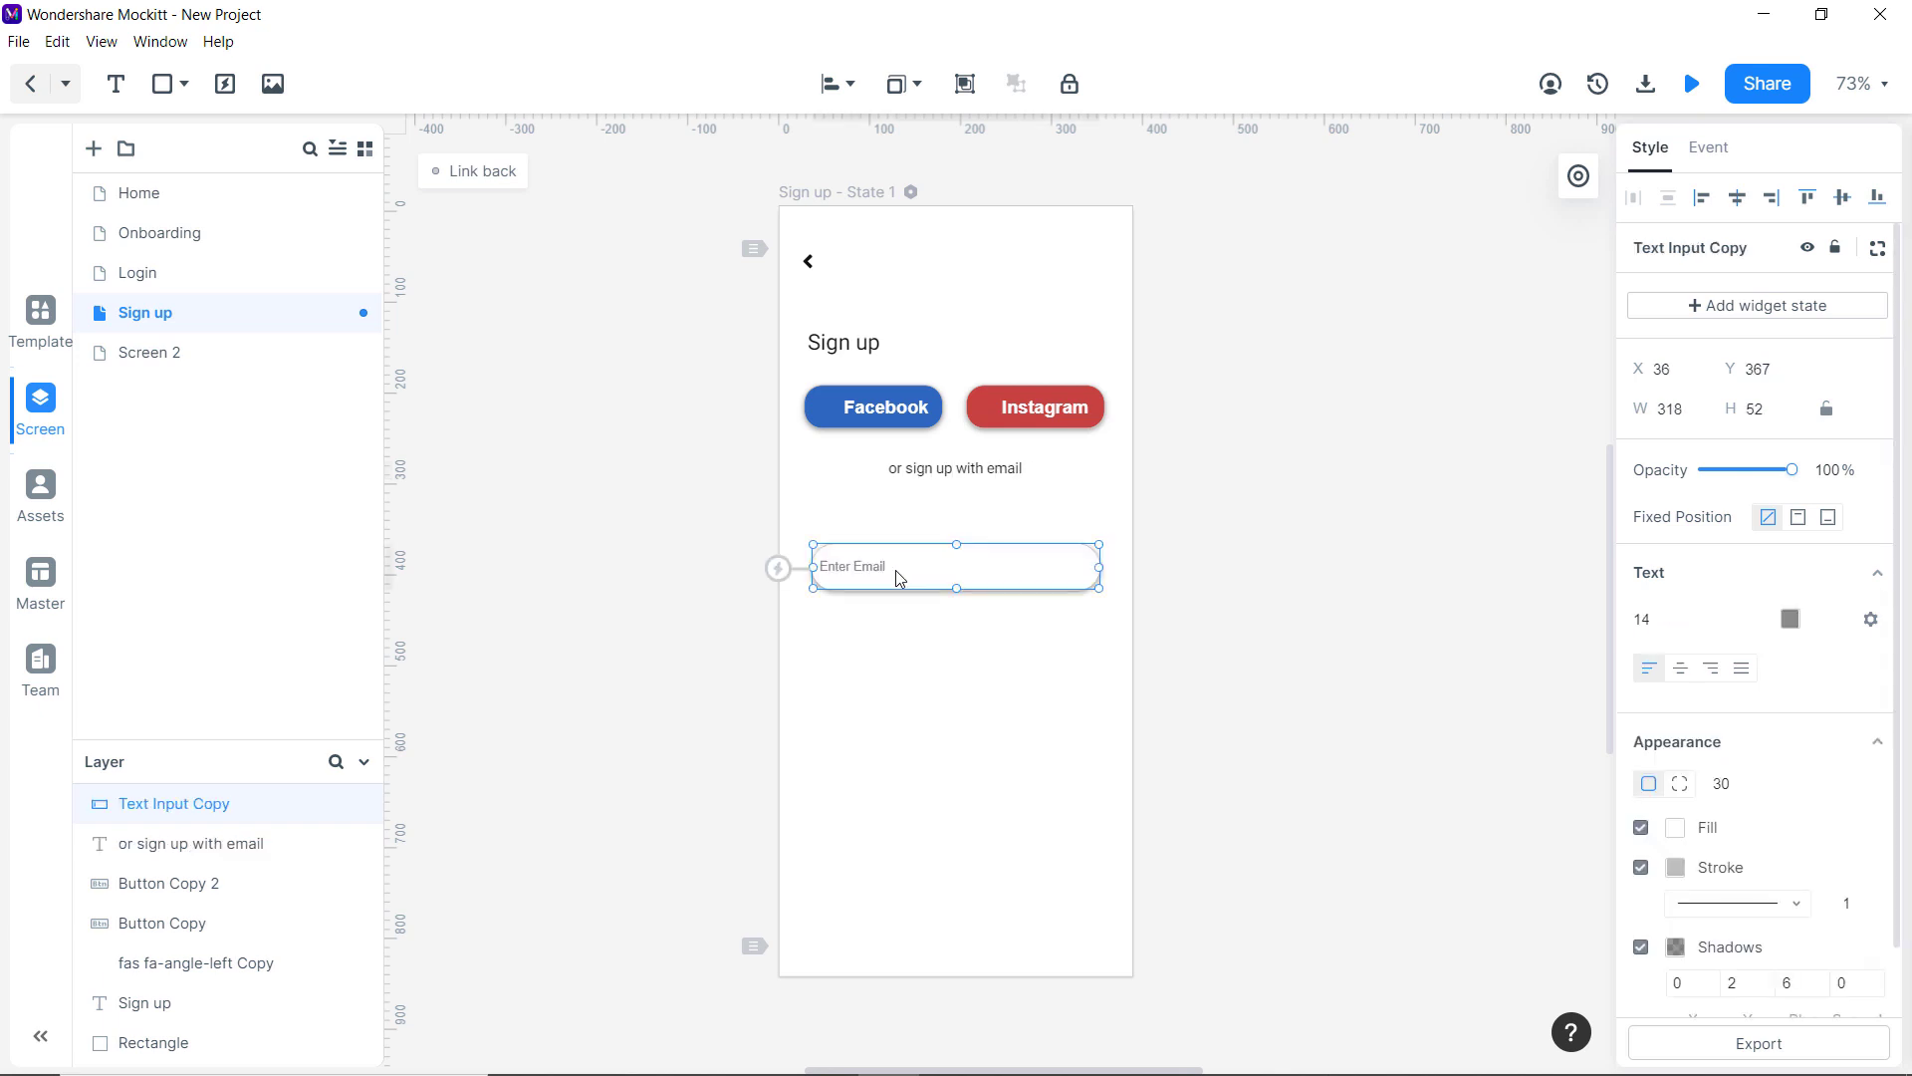
Duplicate the input field twice to stack more fields down the Sign up form.
{"action": "left_click_drag", "start_coordinate": [894, 569], "coordinate": [899, 717]}
{"action": "key", "text": "ctrl+v"}
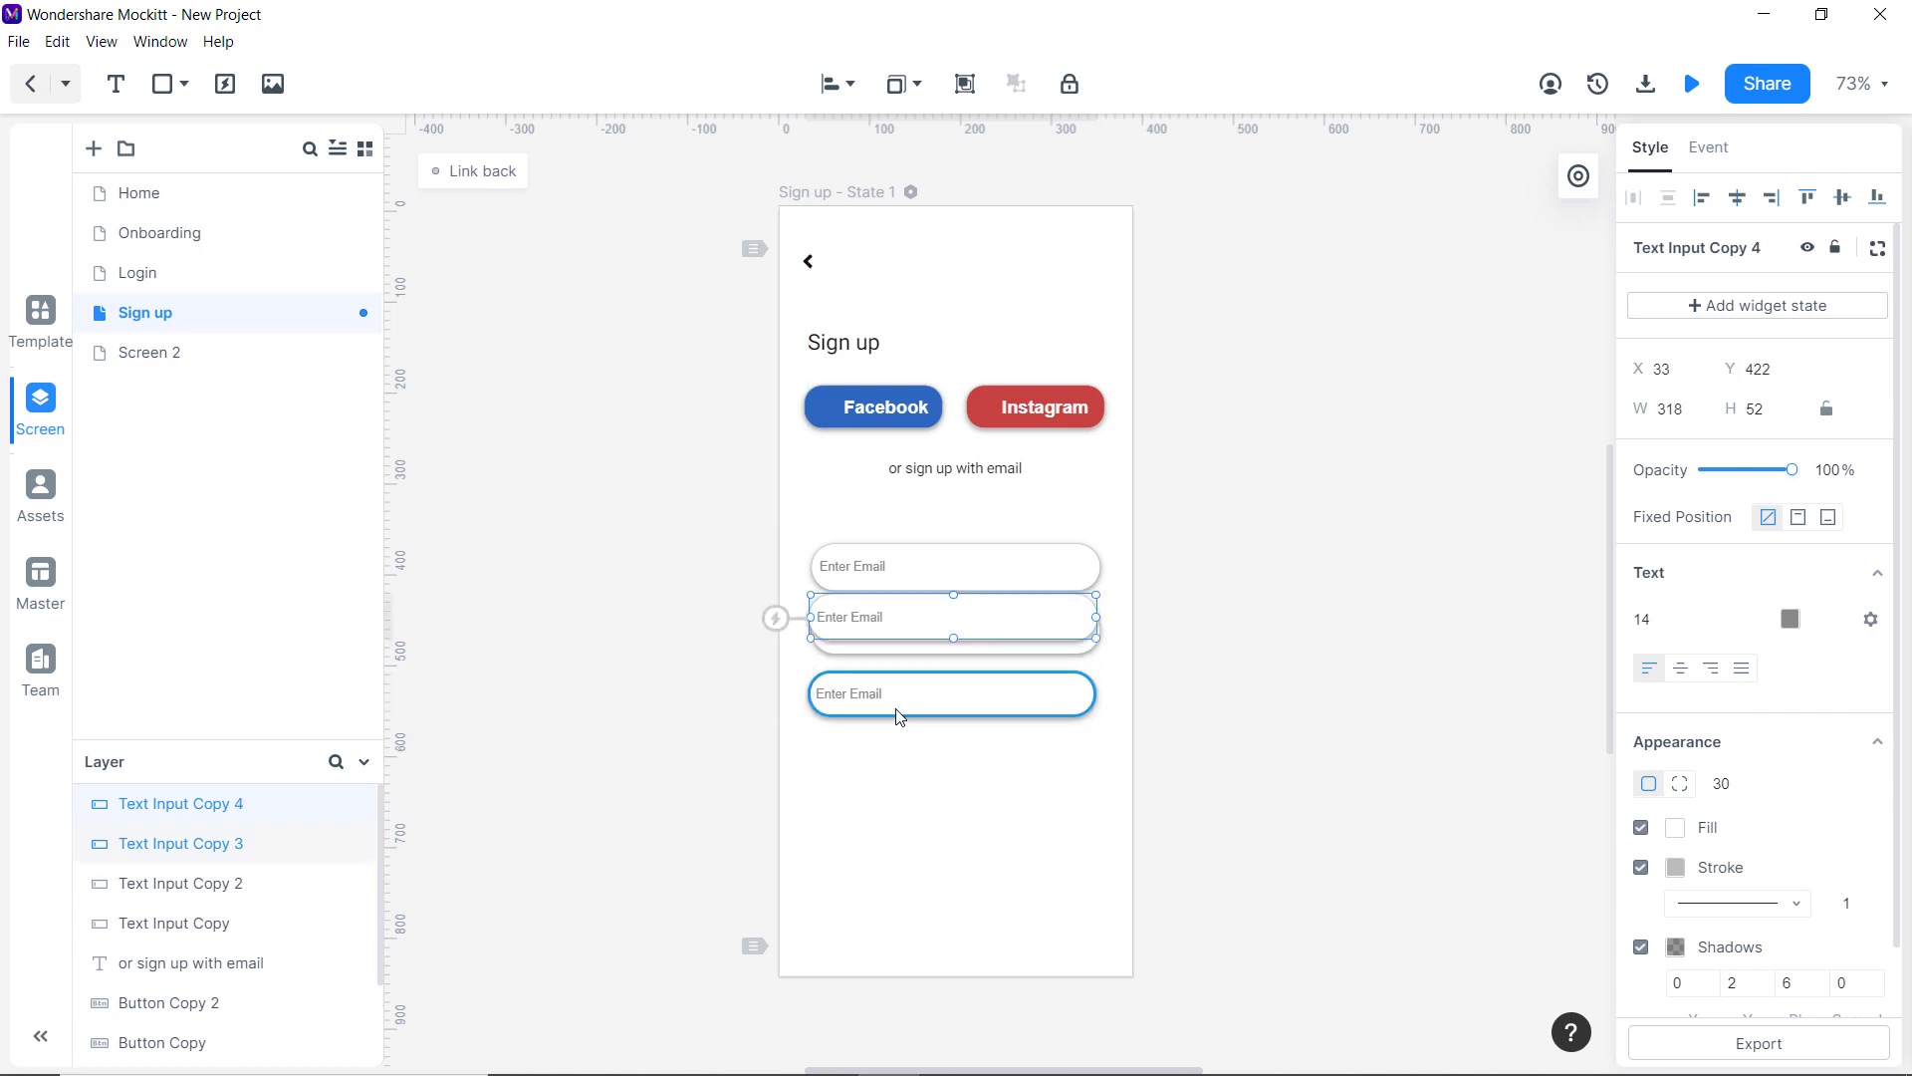
{"action": "left_click_drag", "start_coordinate": [905, 632], "coordinate": [898, 761]}
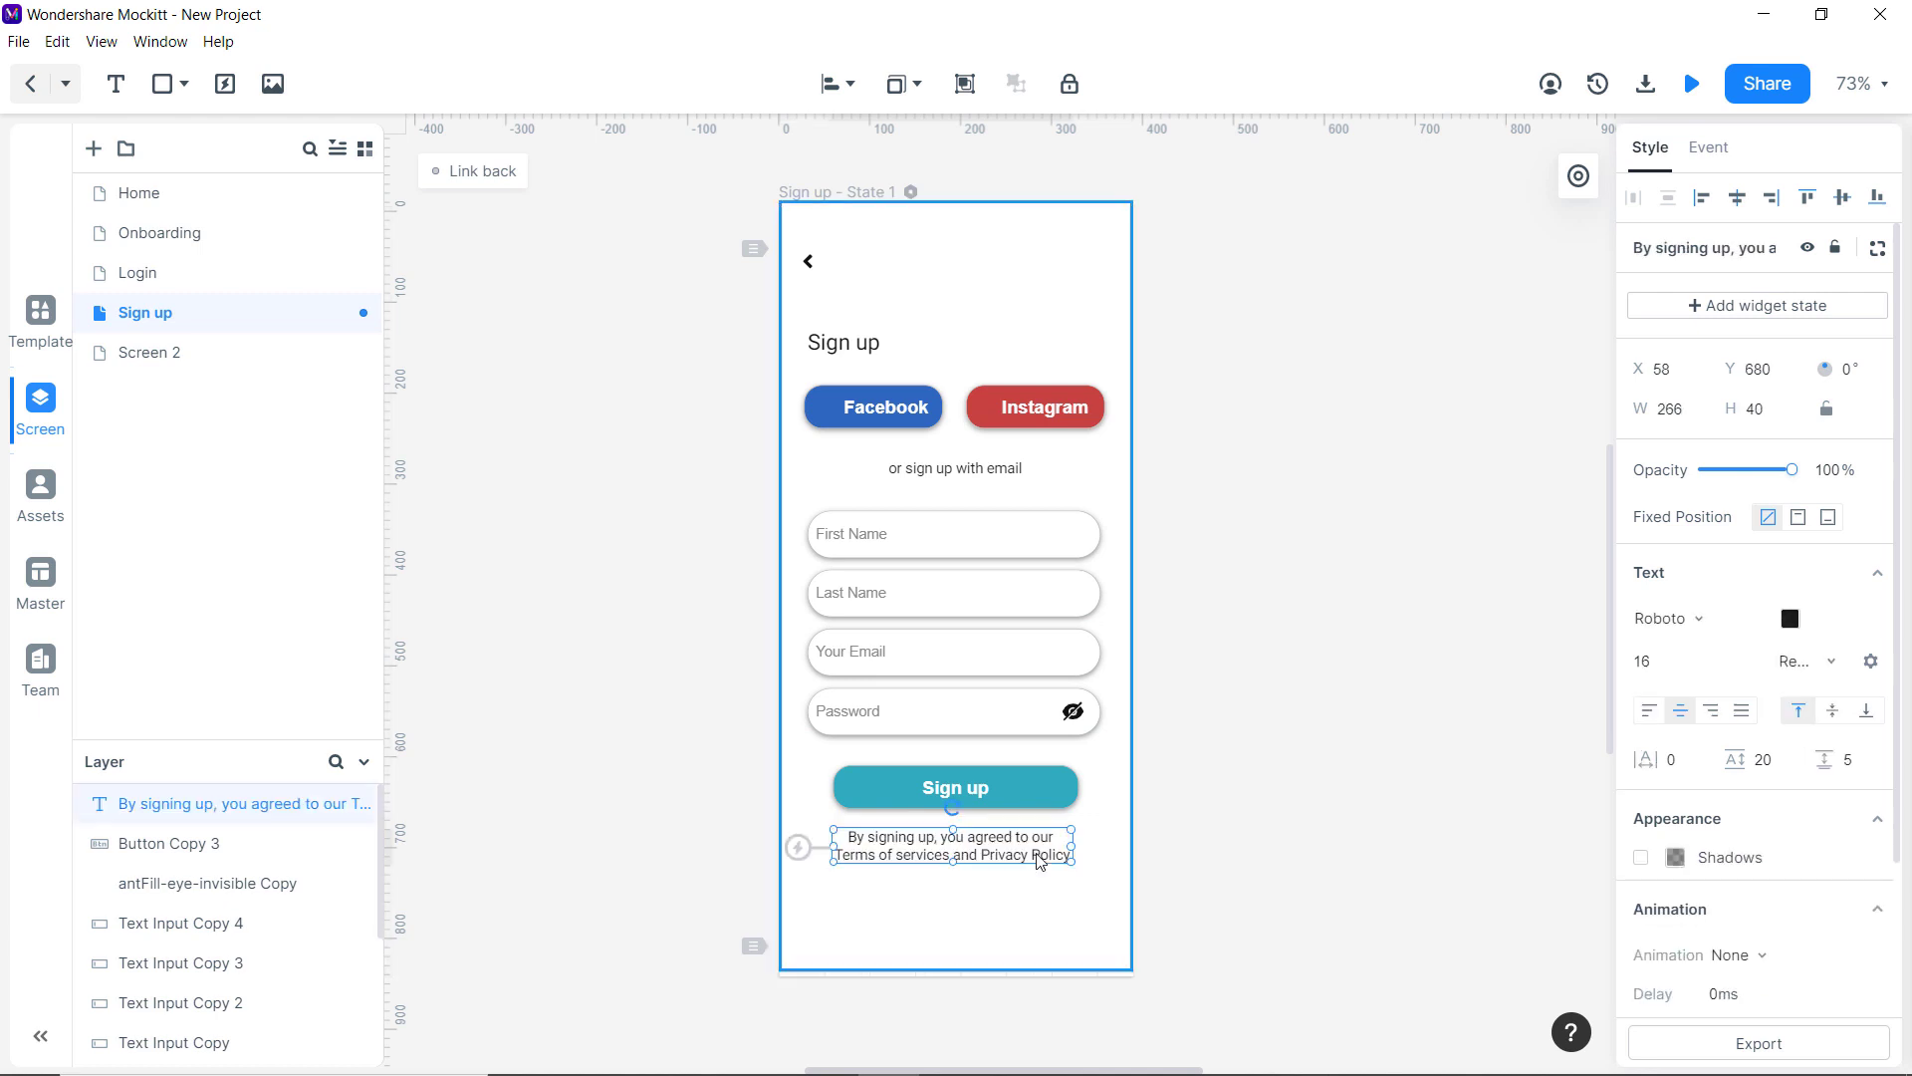
{"action": "left_click", "coordinate": [1020, 903]}
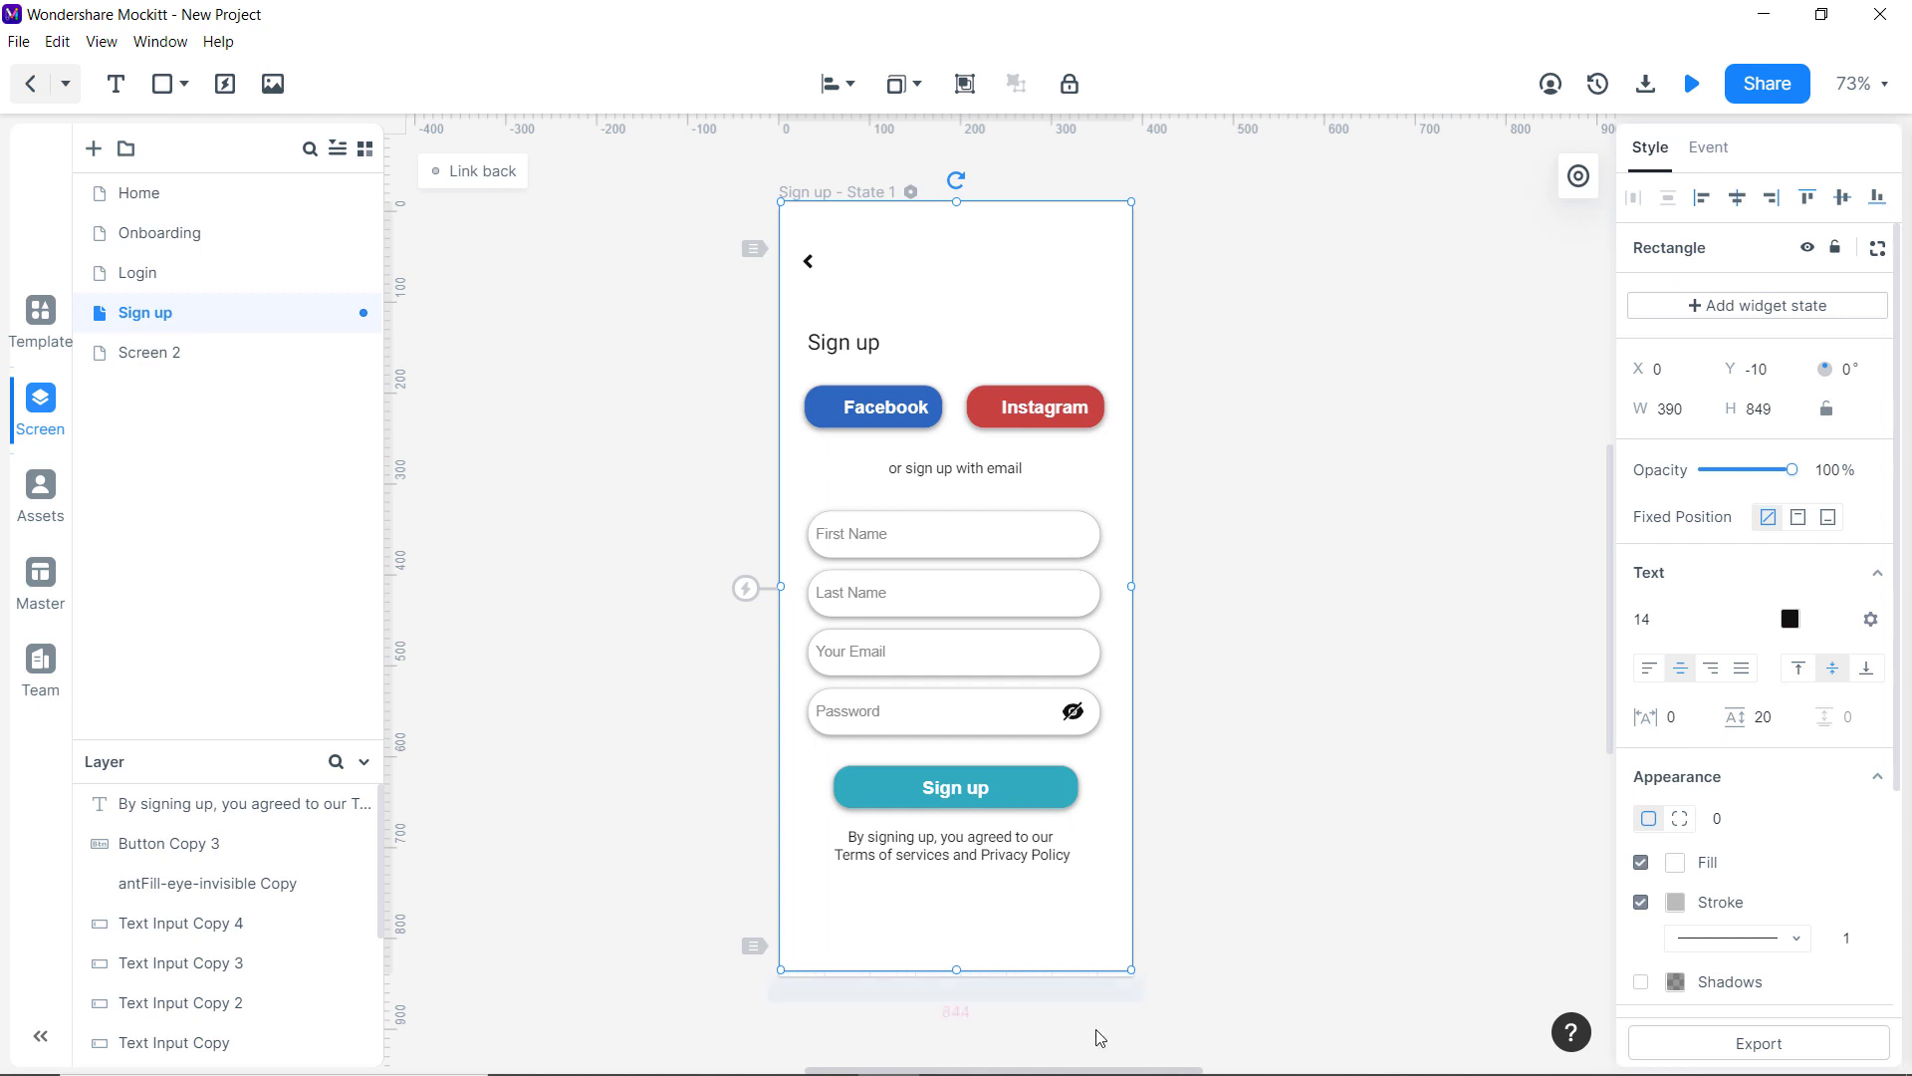
{"action": "left_click", "coordinate": [737, 877]}
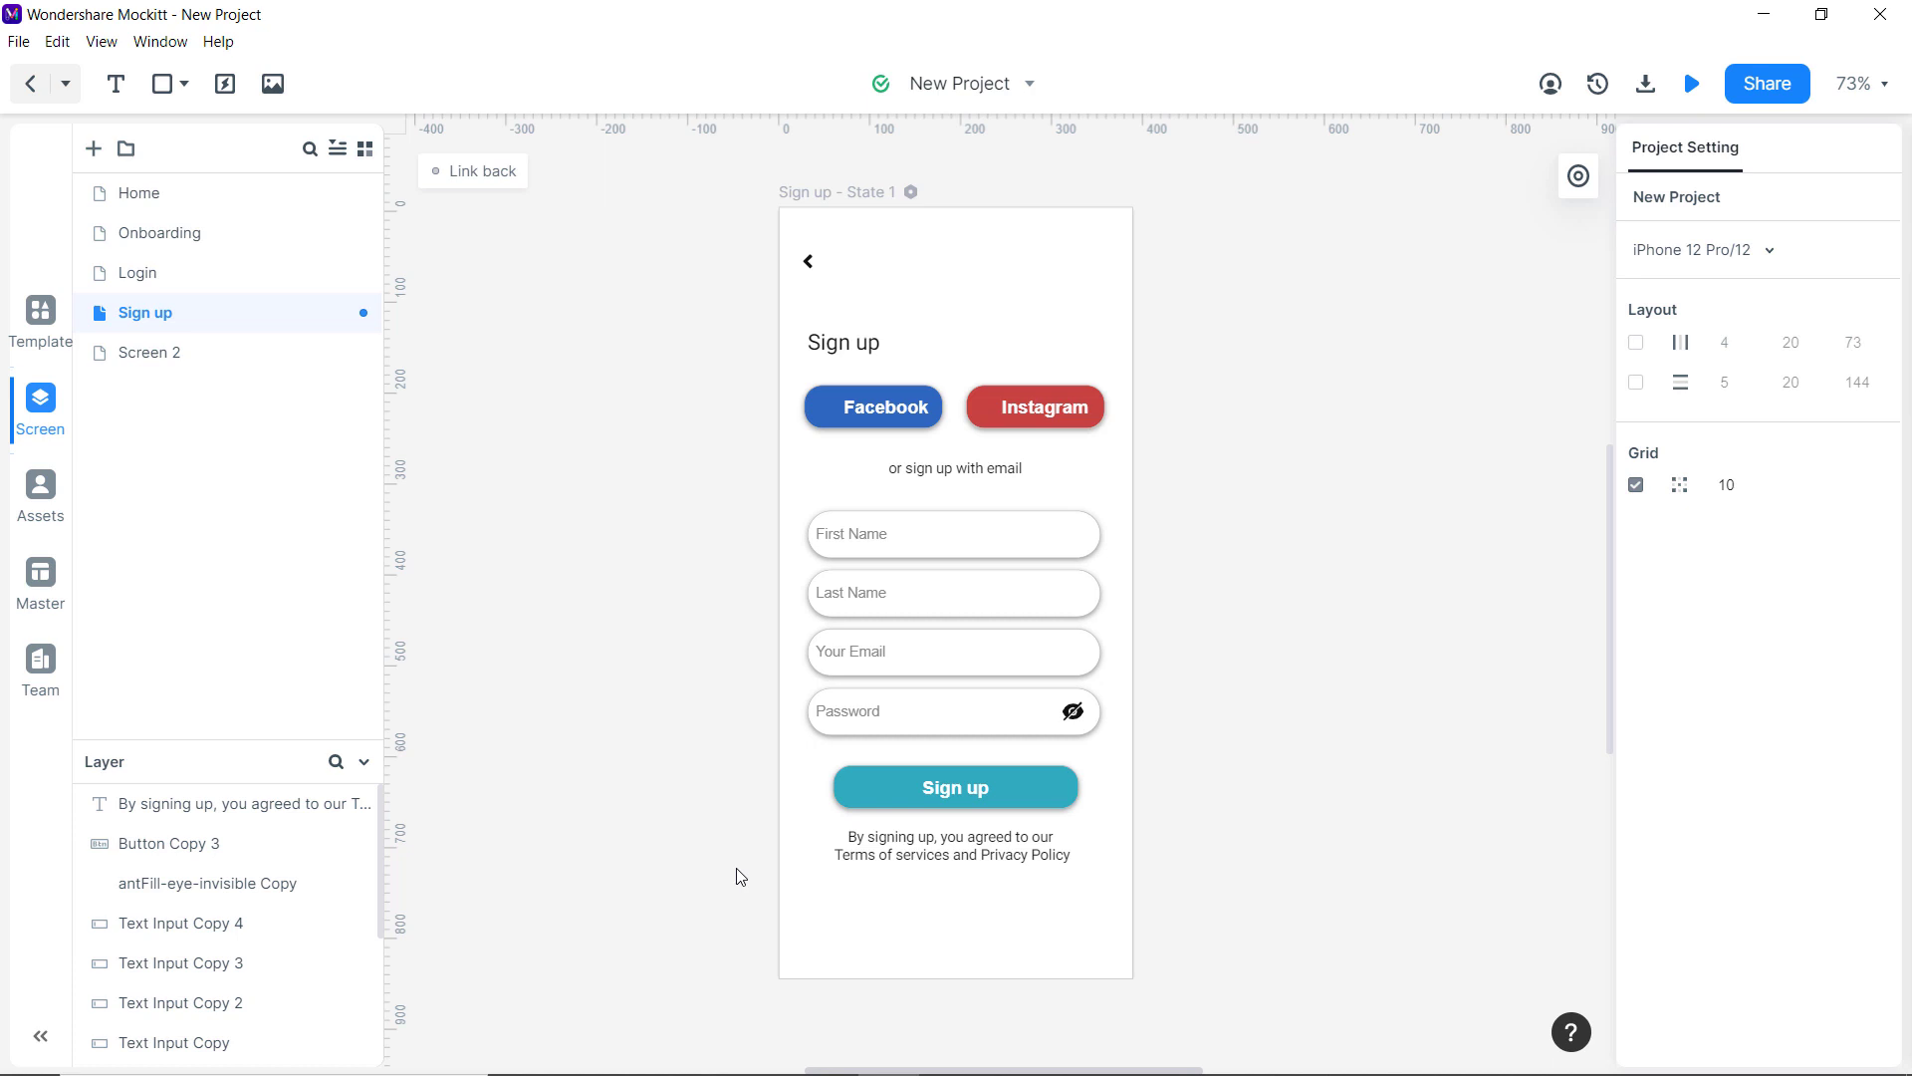
{"action": "left_click", "coordinate": [138, 289]}
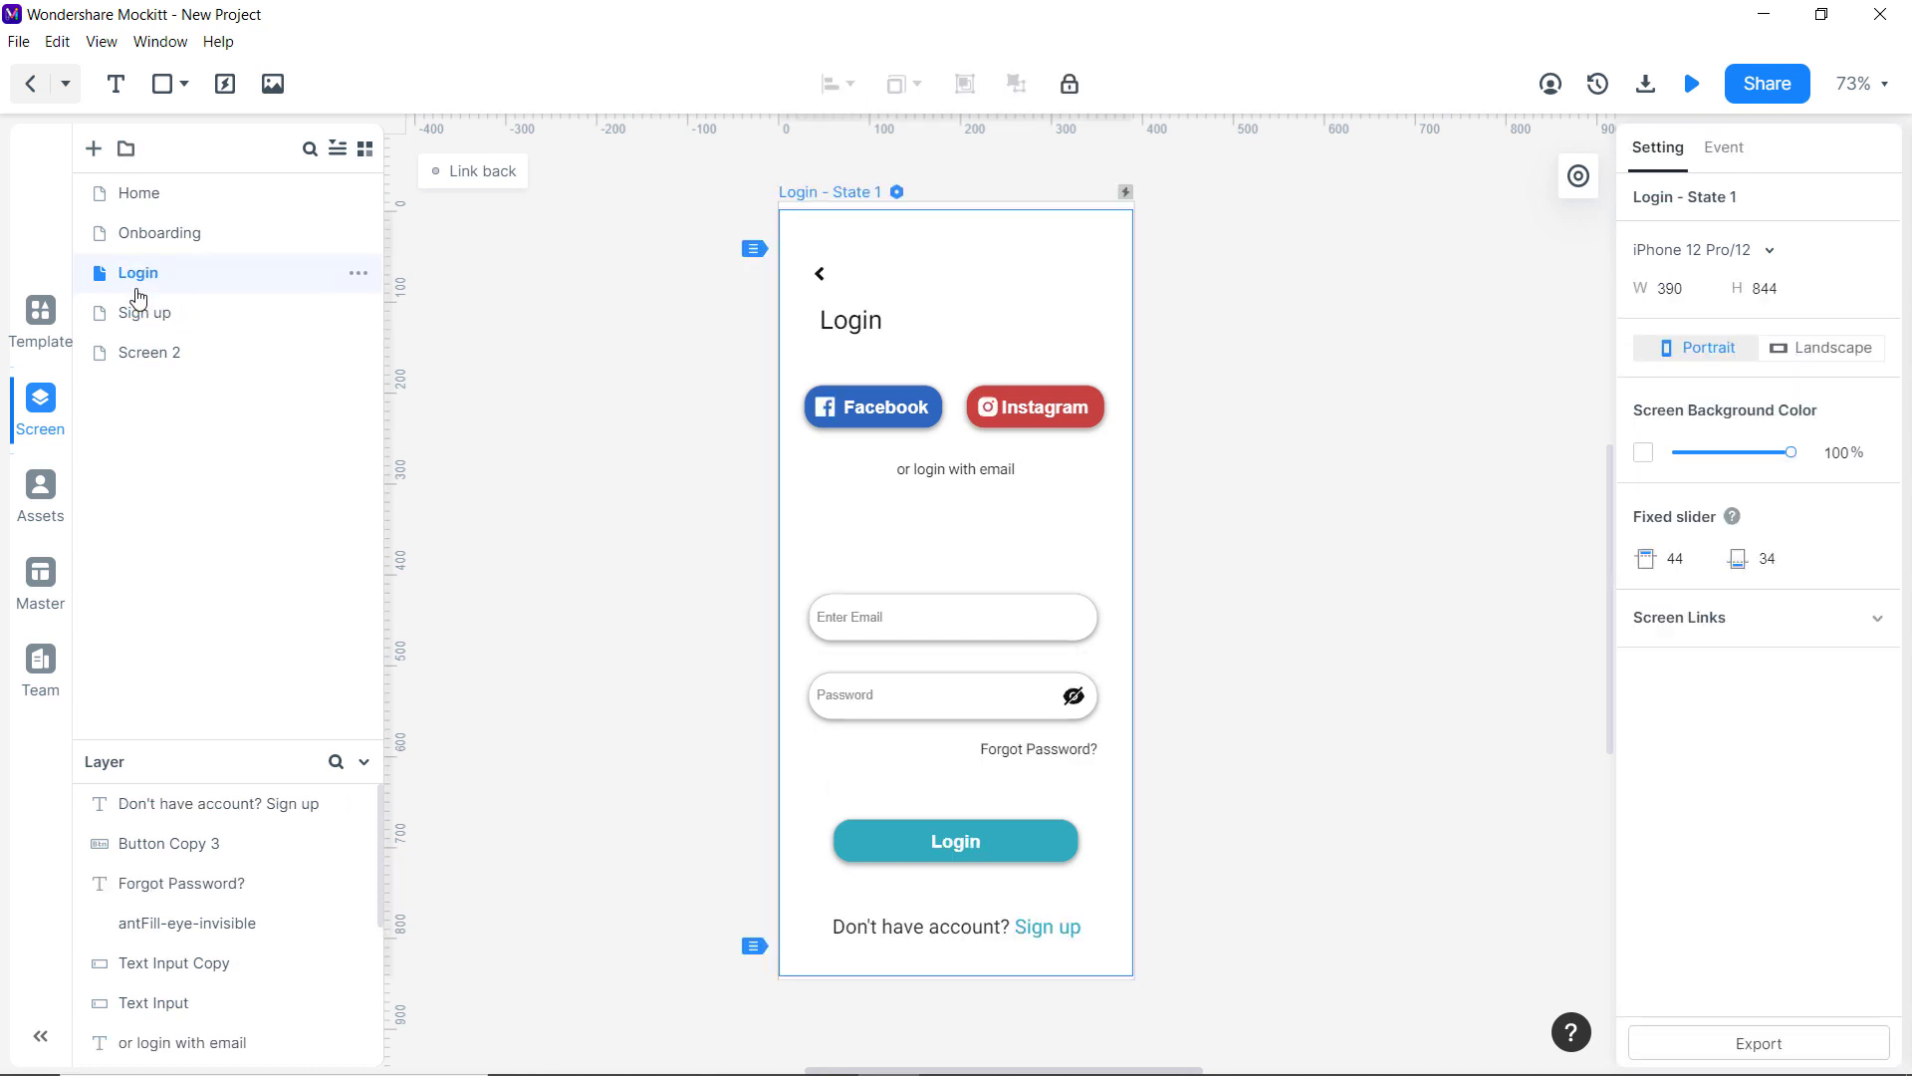
Paste the 'Already have account? Login' text onto Sign up and make it dark.
{"action": "left_click", "coordinate": [191, 237]}
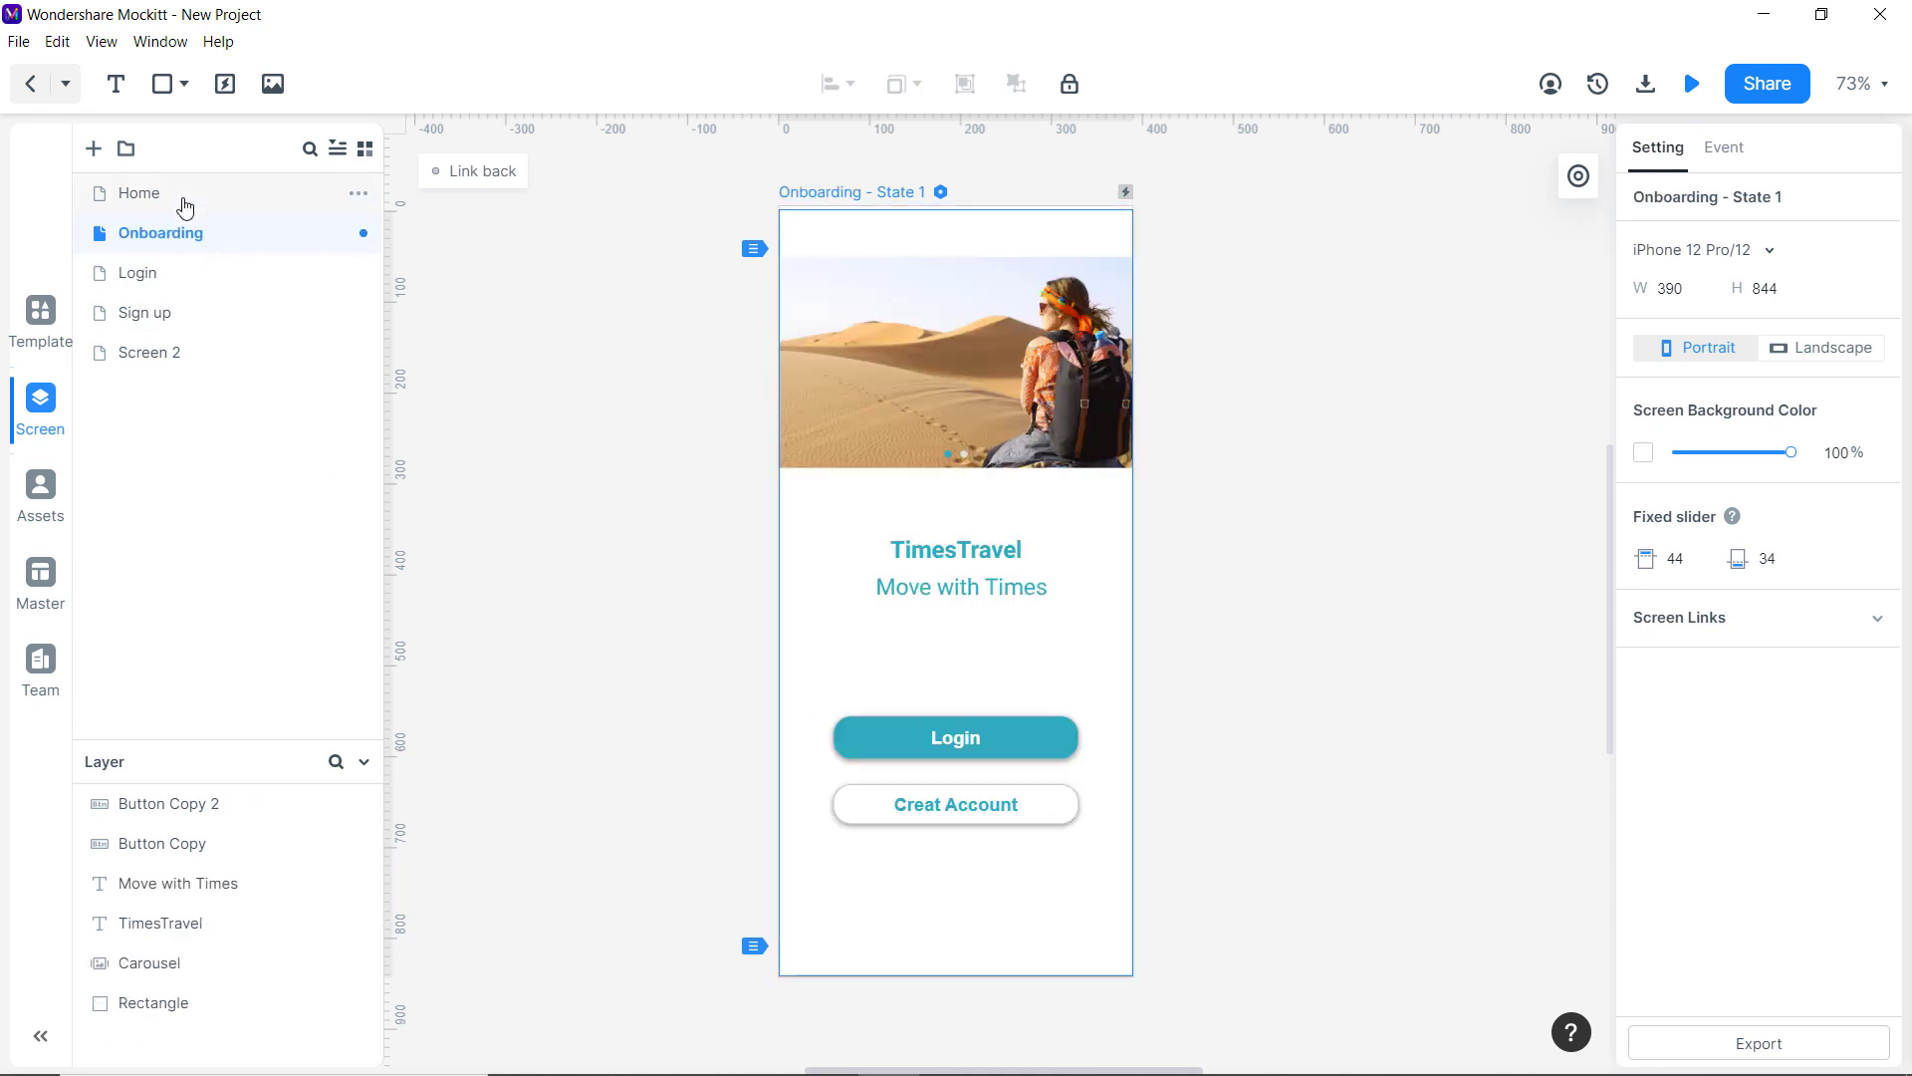
{"action": "left_click", "coordinate": [184, 198]}
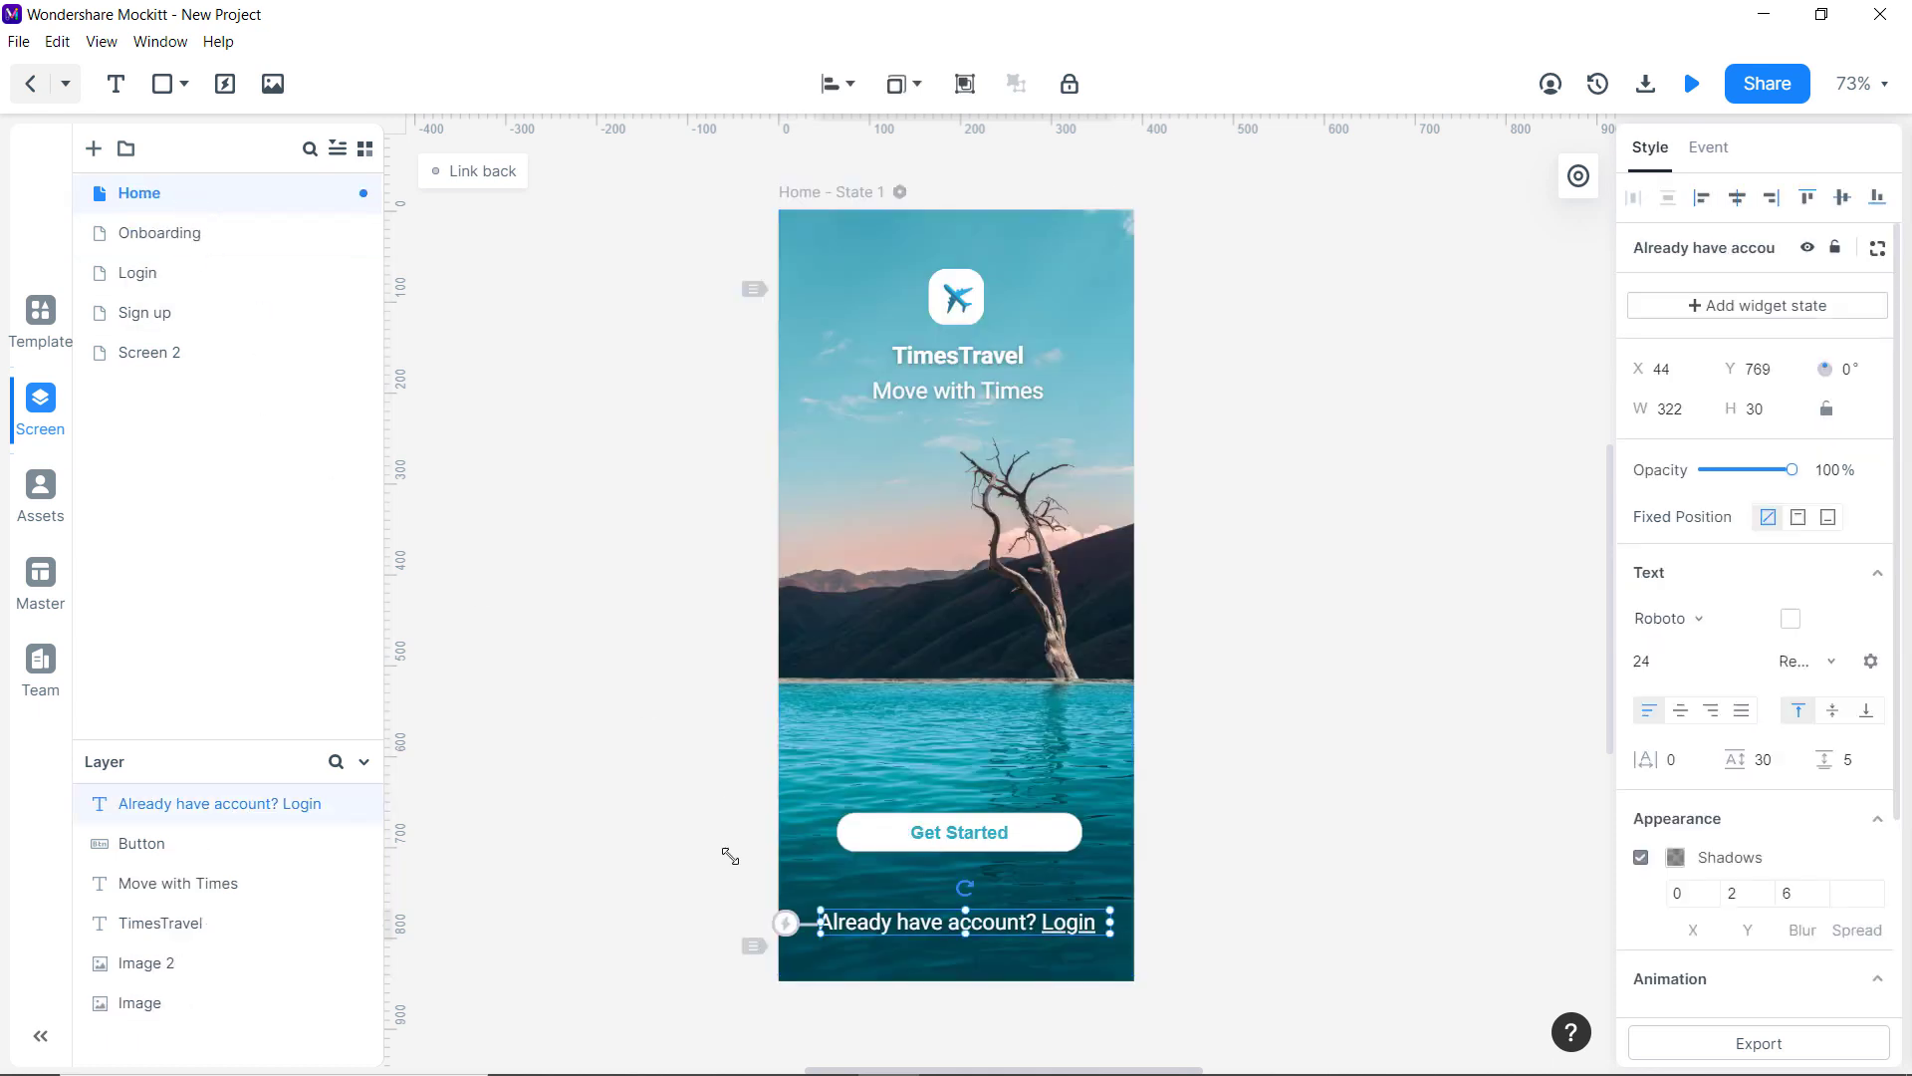
{"action": "left_click", "coordinate": [150, 312]}
{"action": "key", "text": "ctrl+v"}
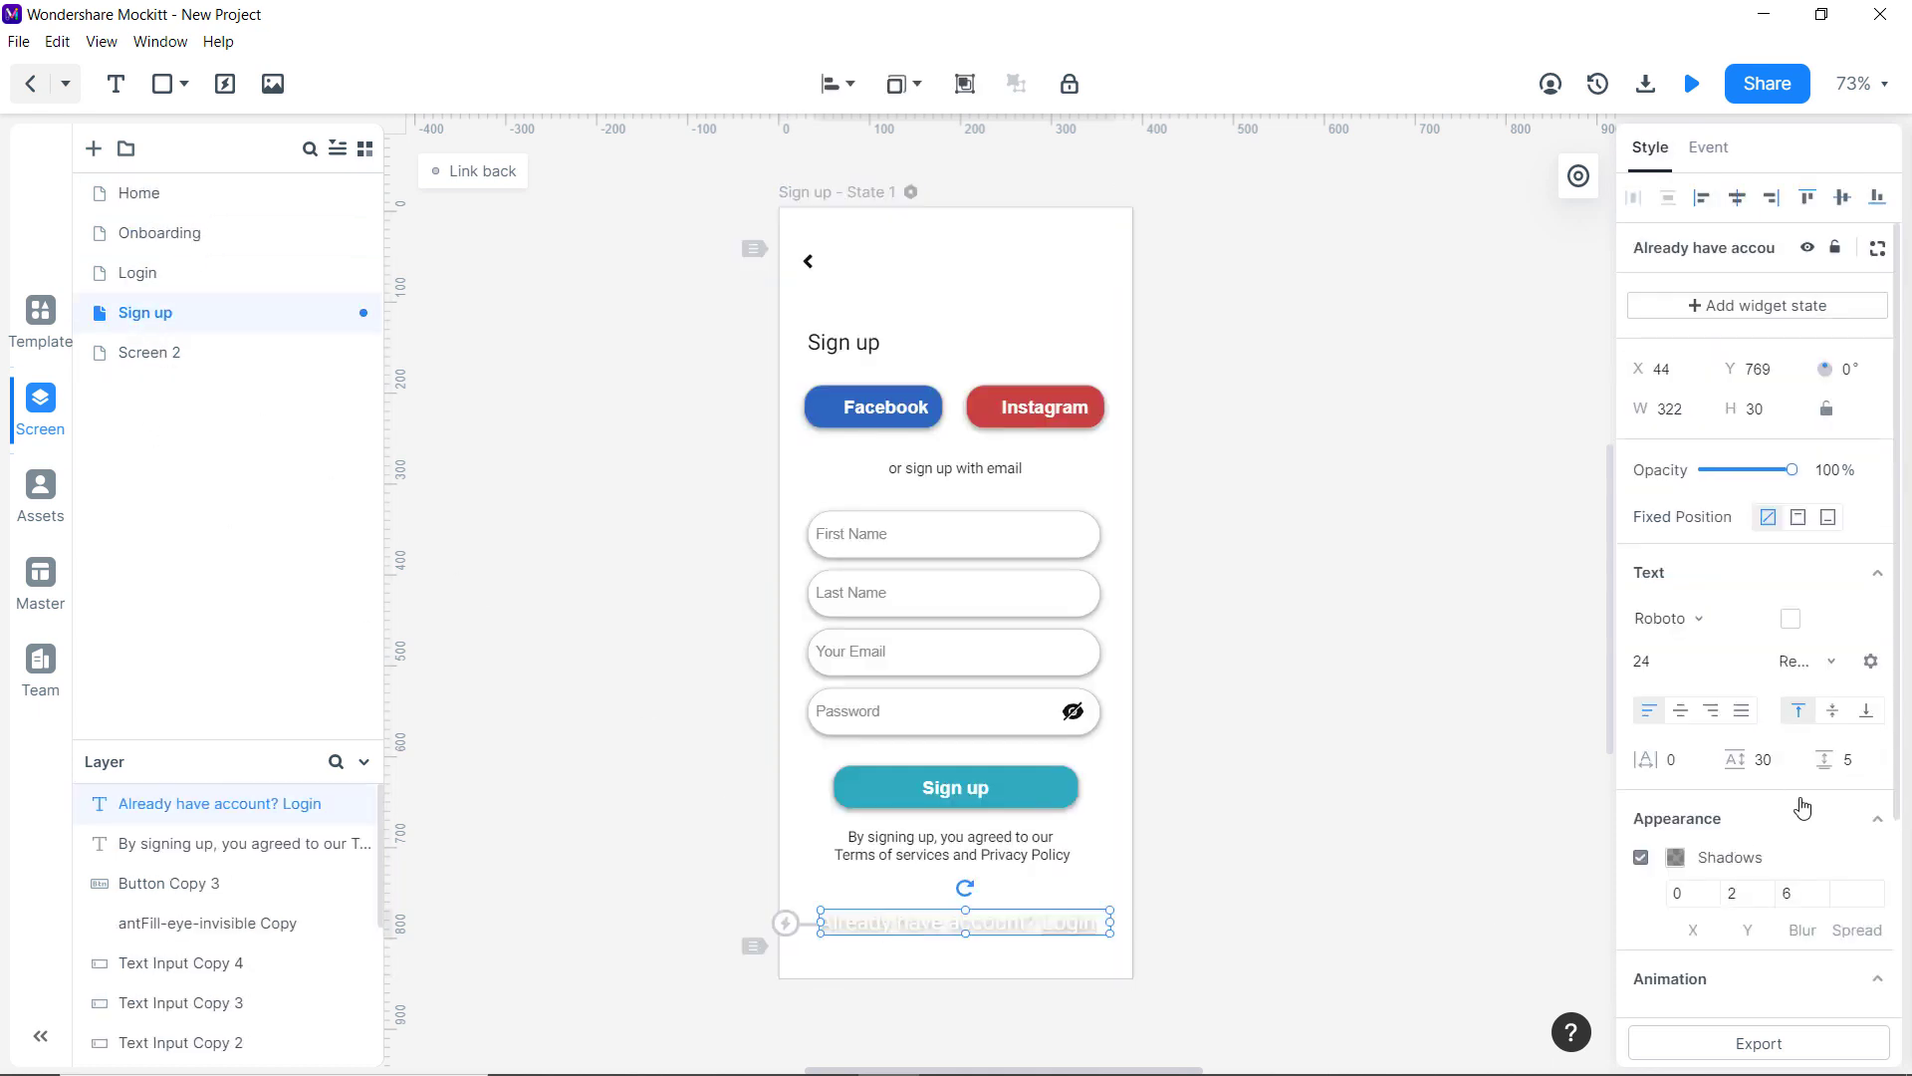
{"action": "left_click", "coordinate": [1790, 618]}
{"action": "left_click", "coordinate": [1500, 820]}
{"action": "left_click", "coordinate": [1360, 789]}
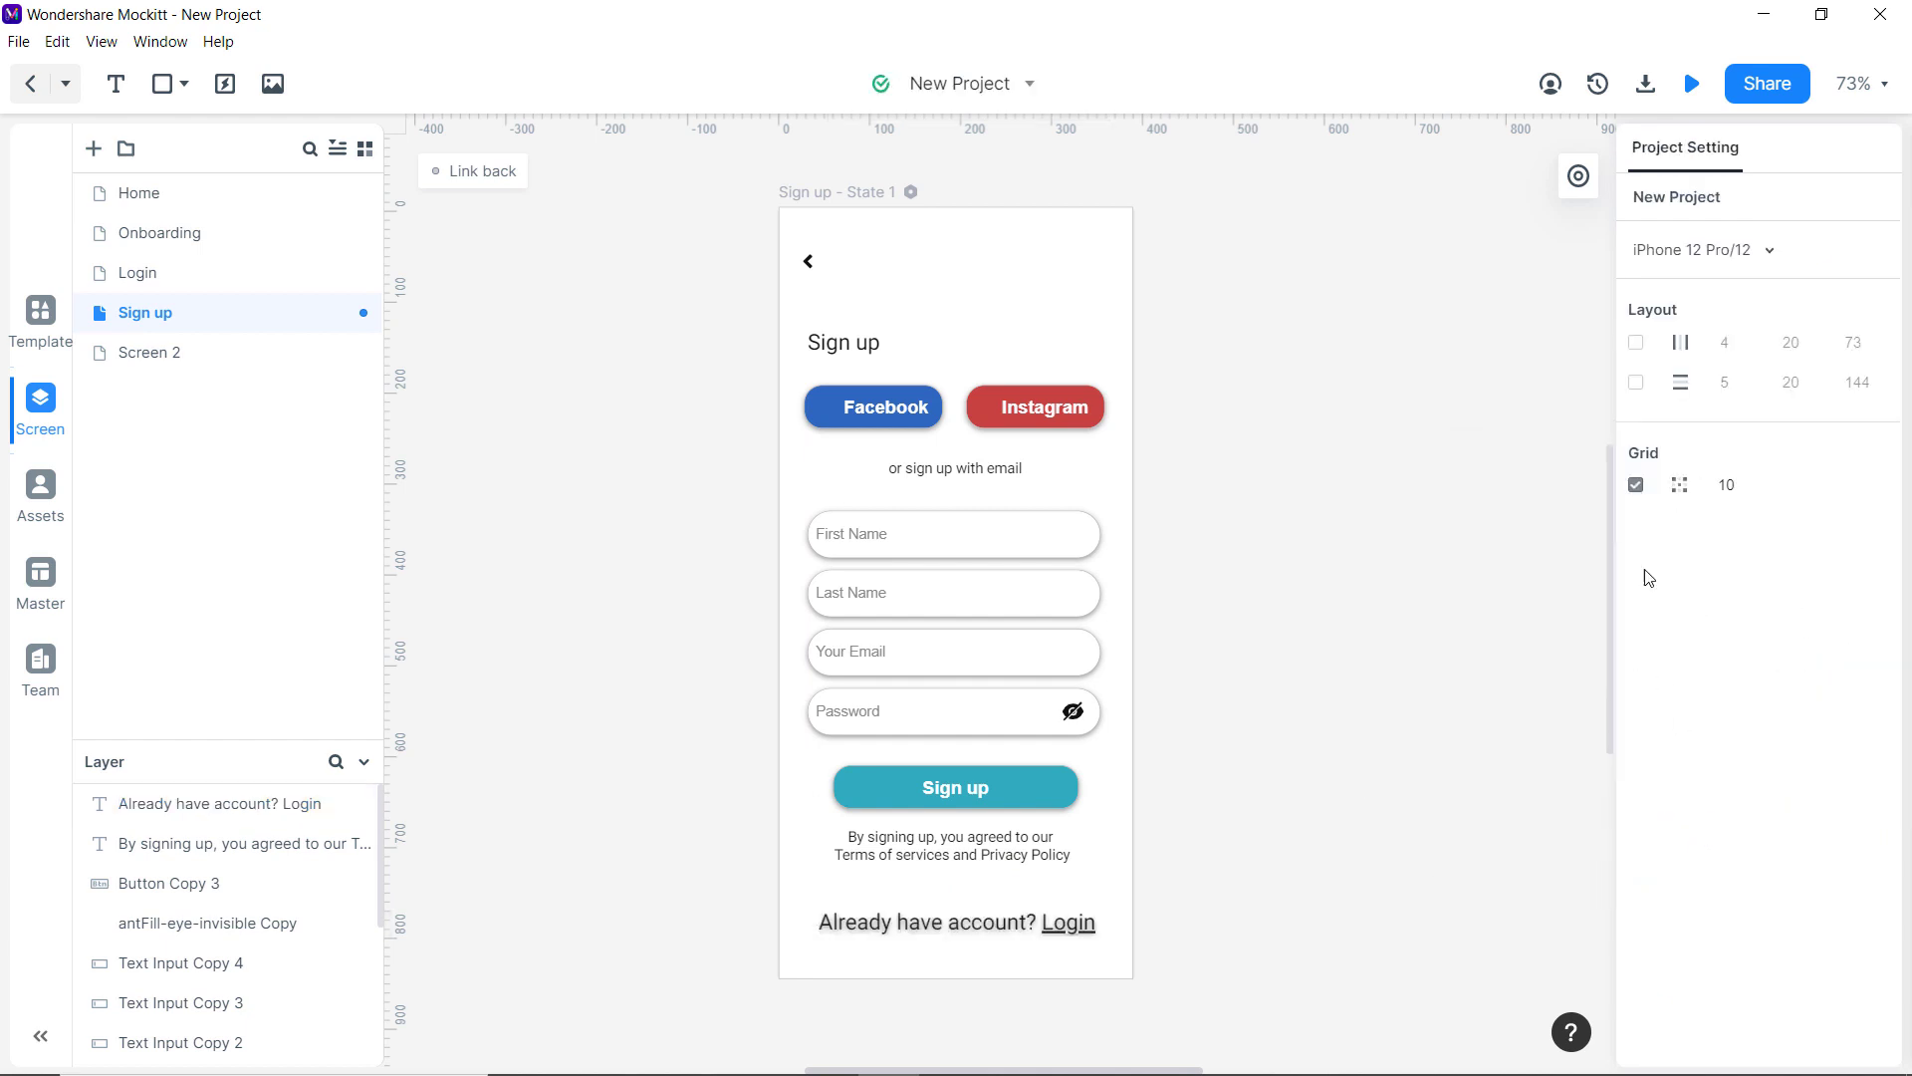
Remove the text's shadow, set its font size to 23, nudge it up-left, then open Home.
{"action": "left_click", "coordinate": [1059, 928]}
{"action": "left_click", "coordinate": [1642, 861]}
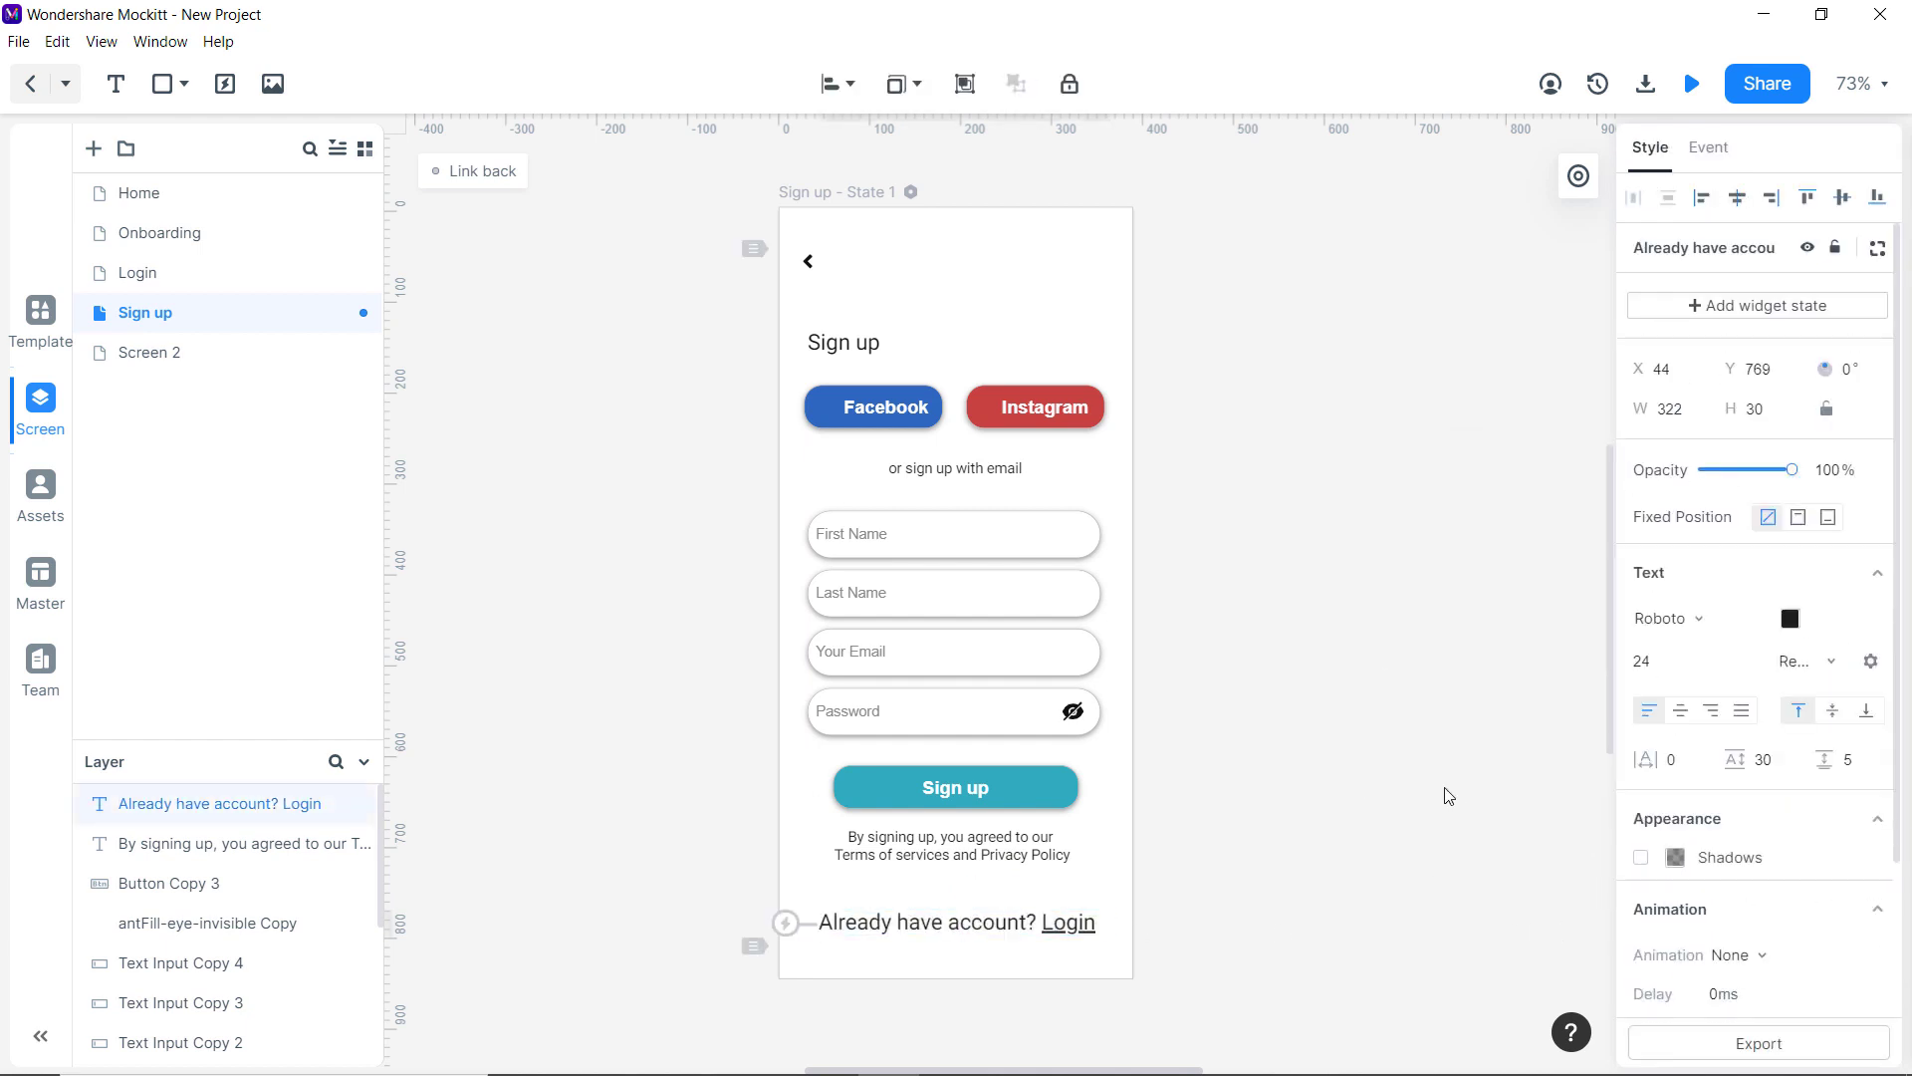
{"action": "left_click", "coordinate": [1679, 664]}
{"action": "key", "text": "BackSpace"}
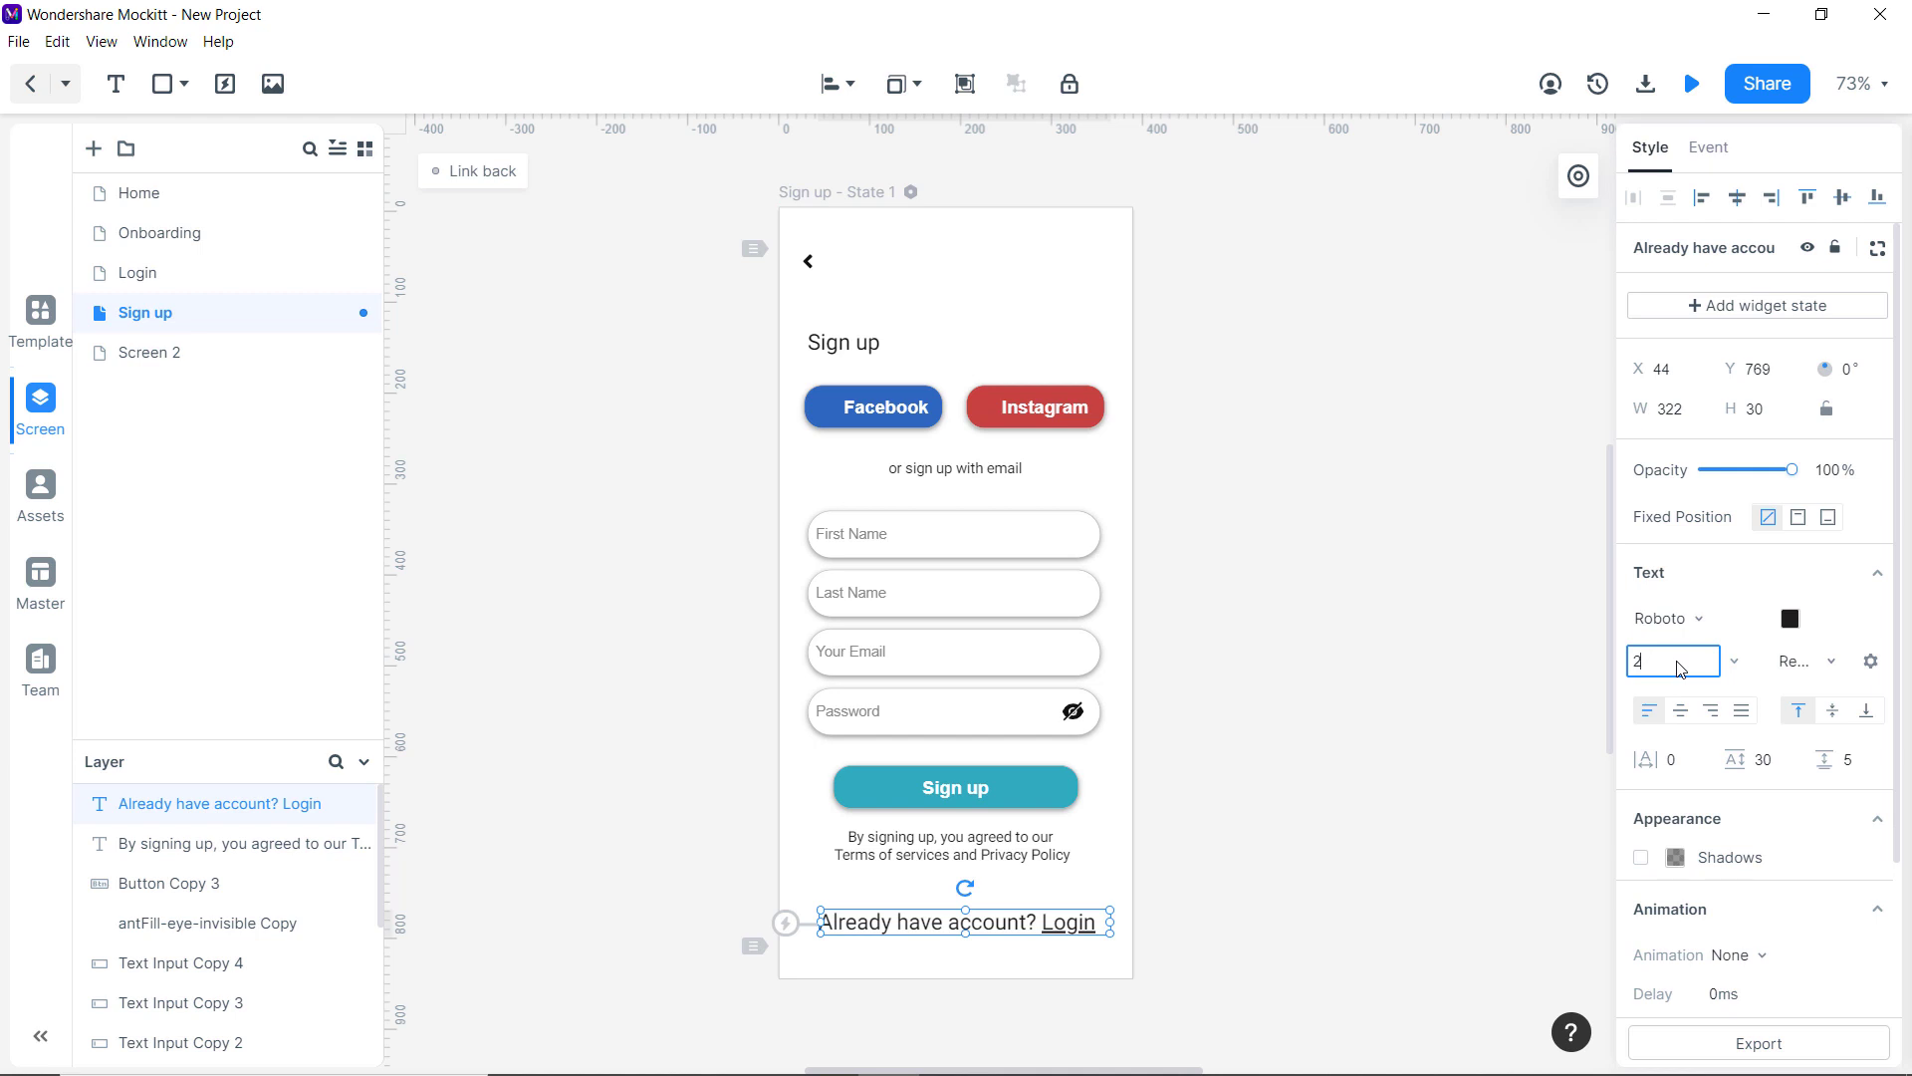
{"action": "type", "text": "3"}
{"action": "key", "text": "Return"}
{"action": "left_click", "coordinate": [1176, 902]}
{"action": "left_click_drag", "start_coordinate": [944, 931], "coordinate": [937, 923]}
{"action": "left_click", "coordinate": [1293, 858]}
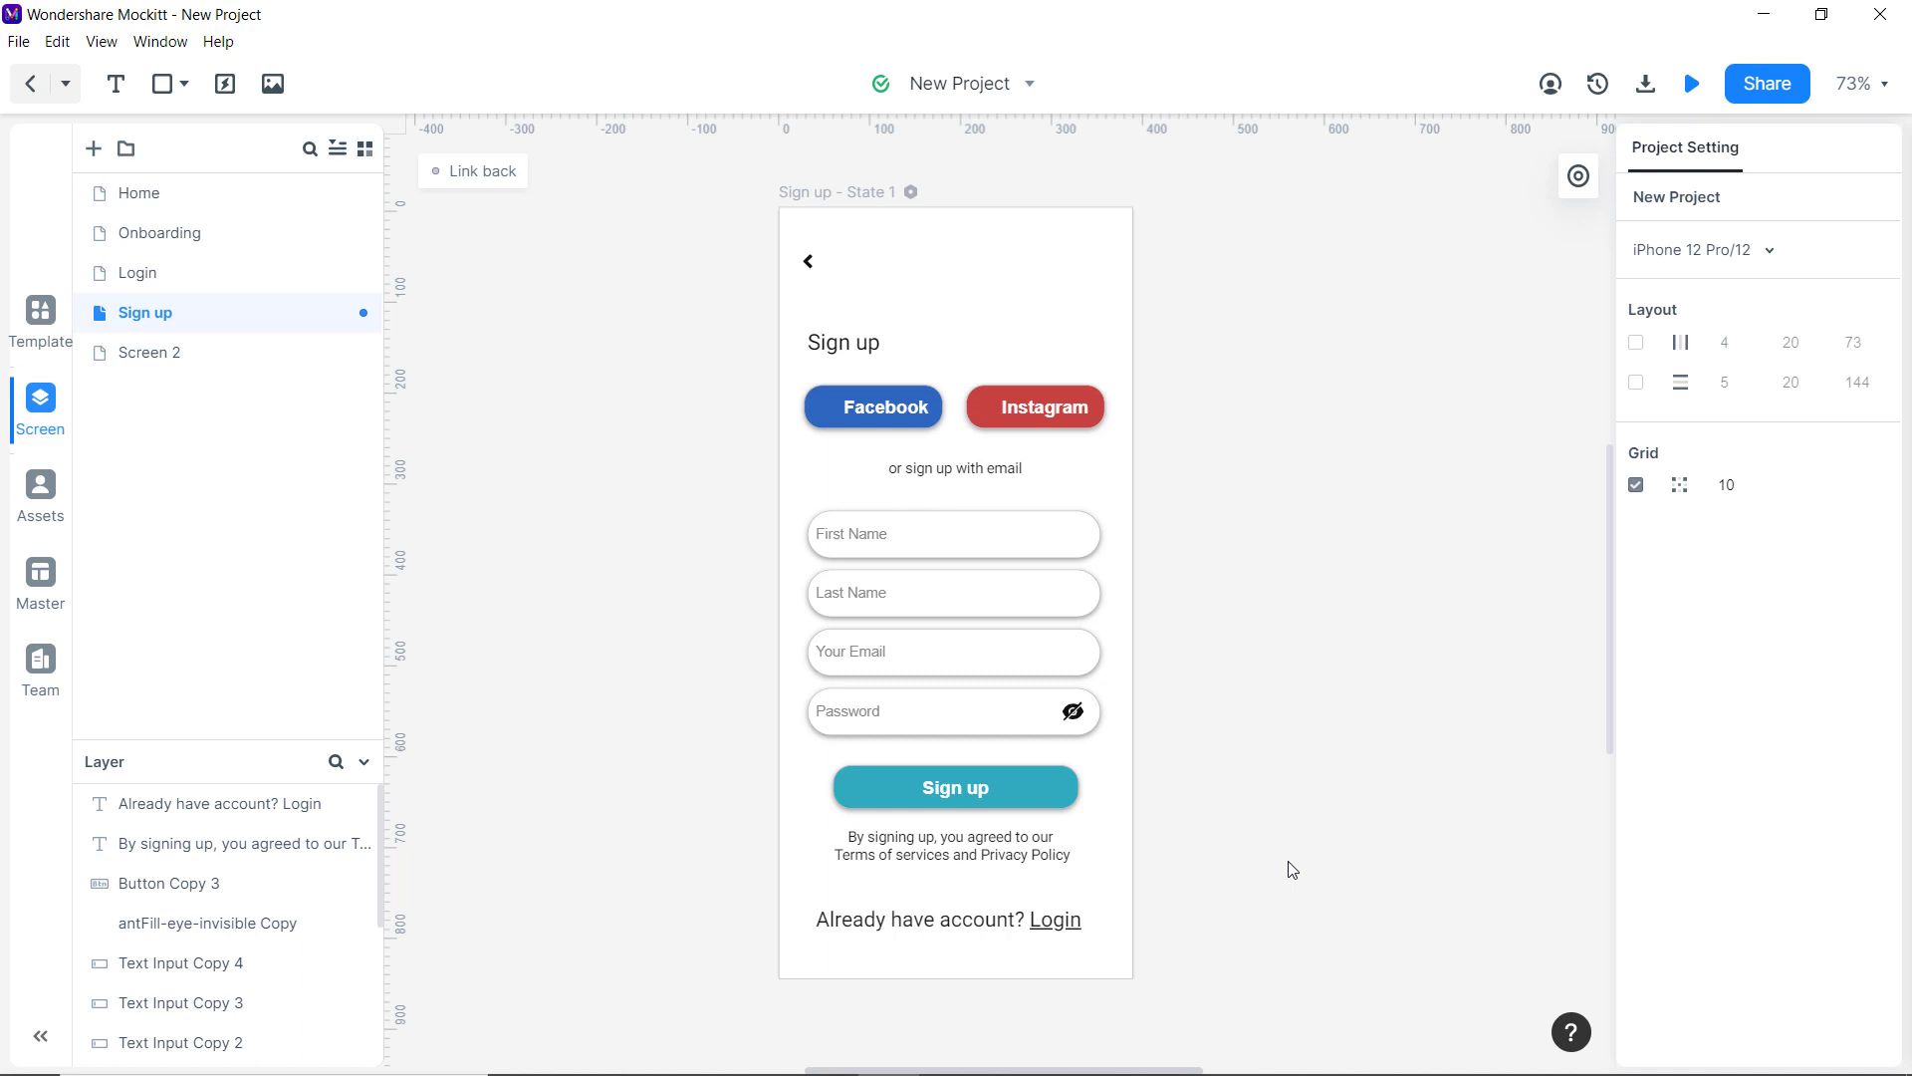
{"action": "right_click", "coordinate": [247, 196]}
{"action": "left_click", "coordinate": [247, 197]}
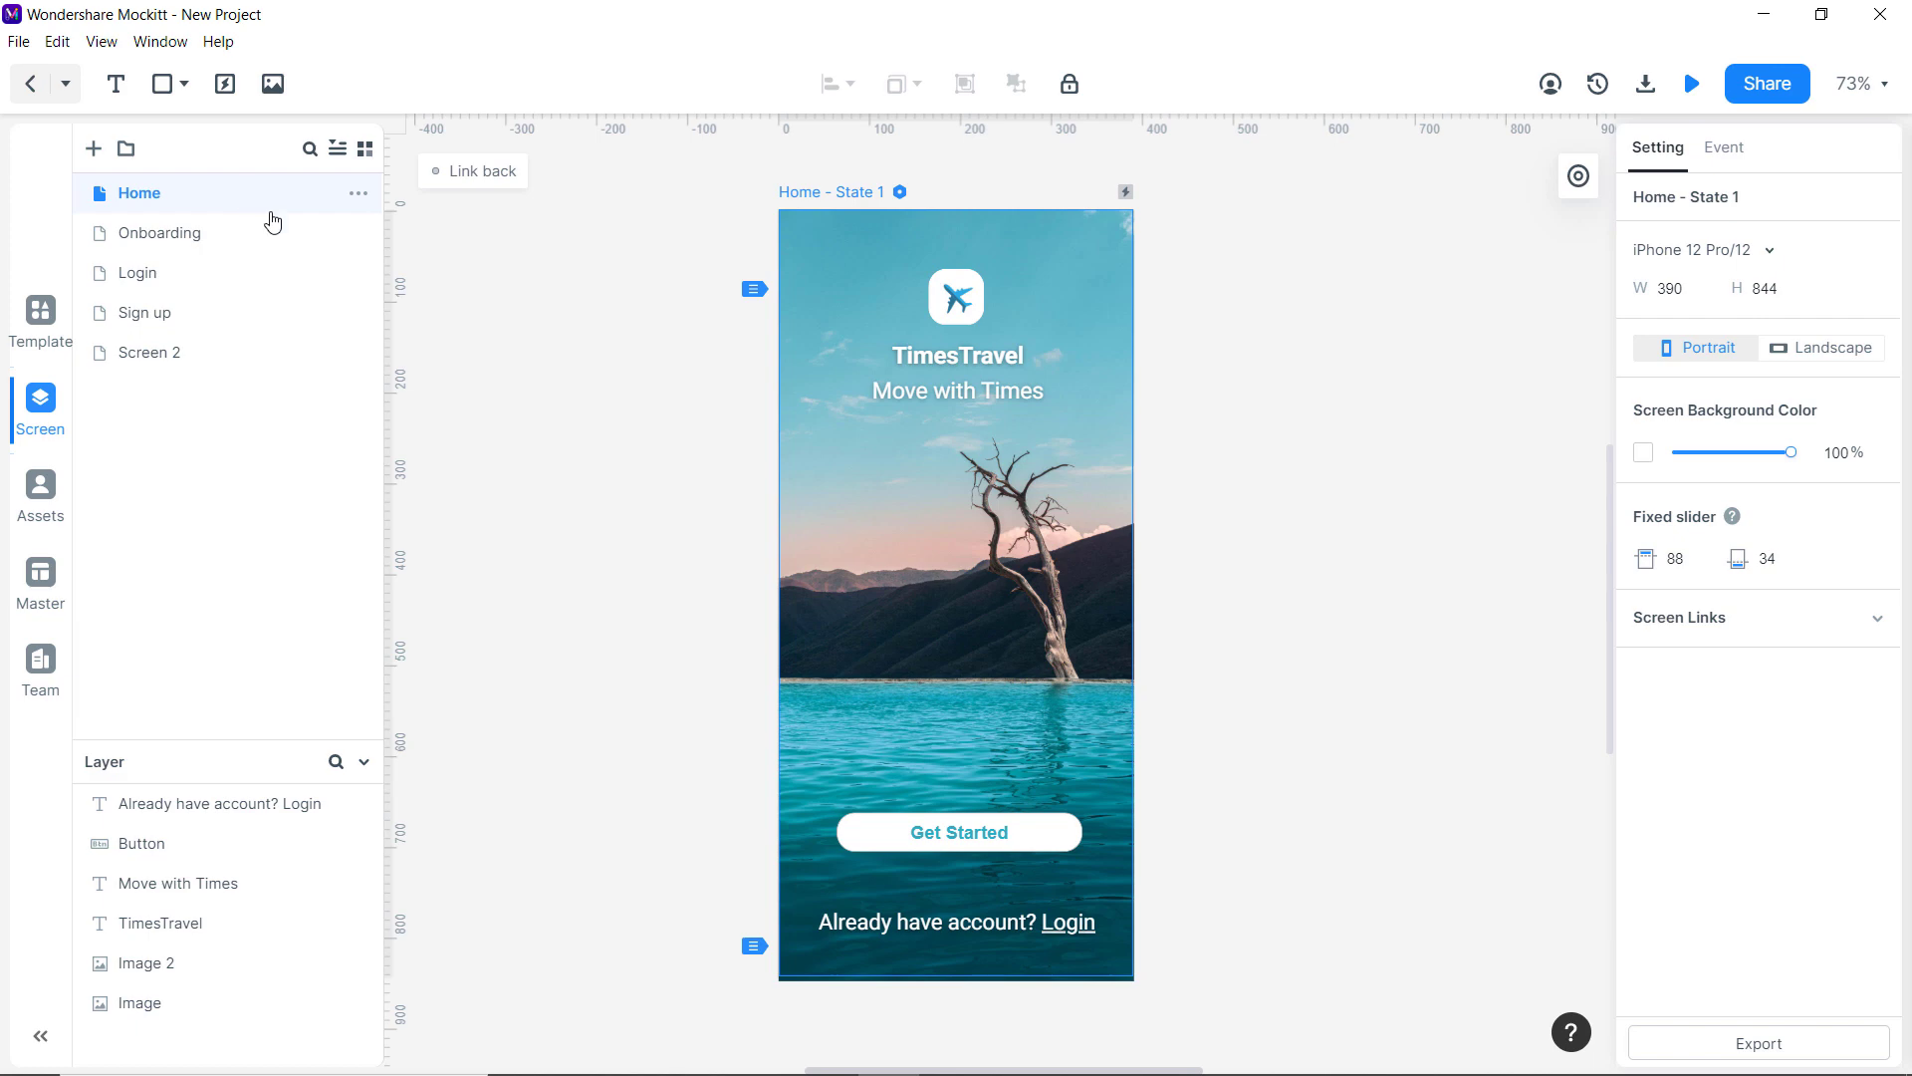
On Home, link Get Started to Onboarding and the login prompt to Login.
{"action": "left_click", "coordinate": [1042, 844]}
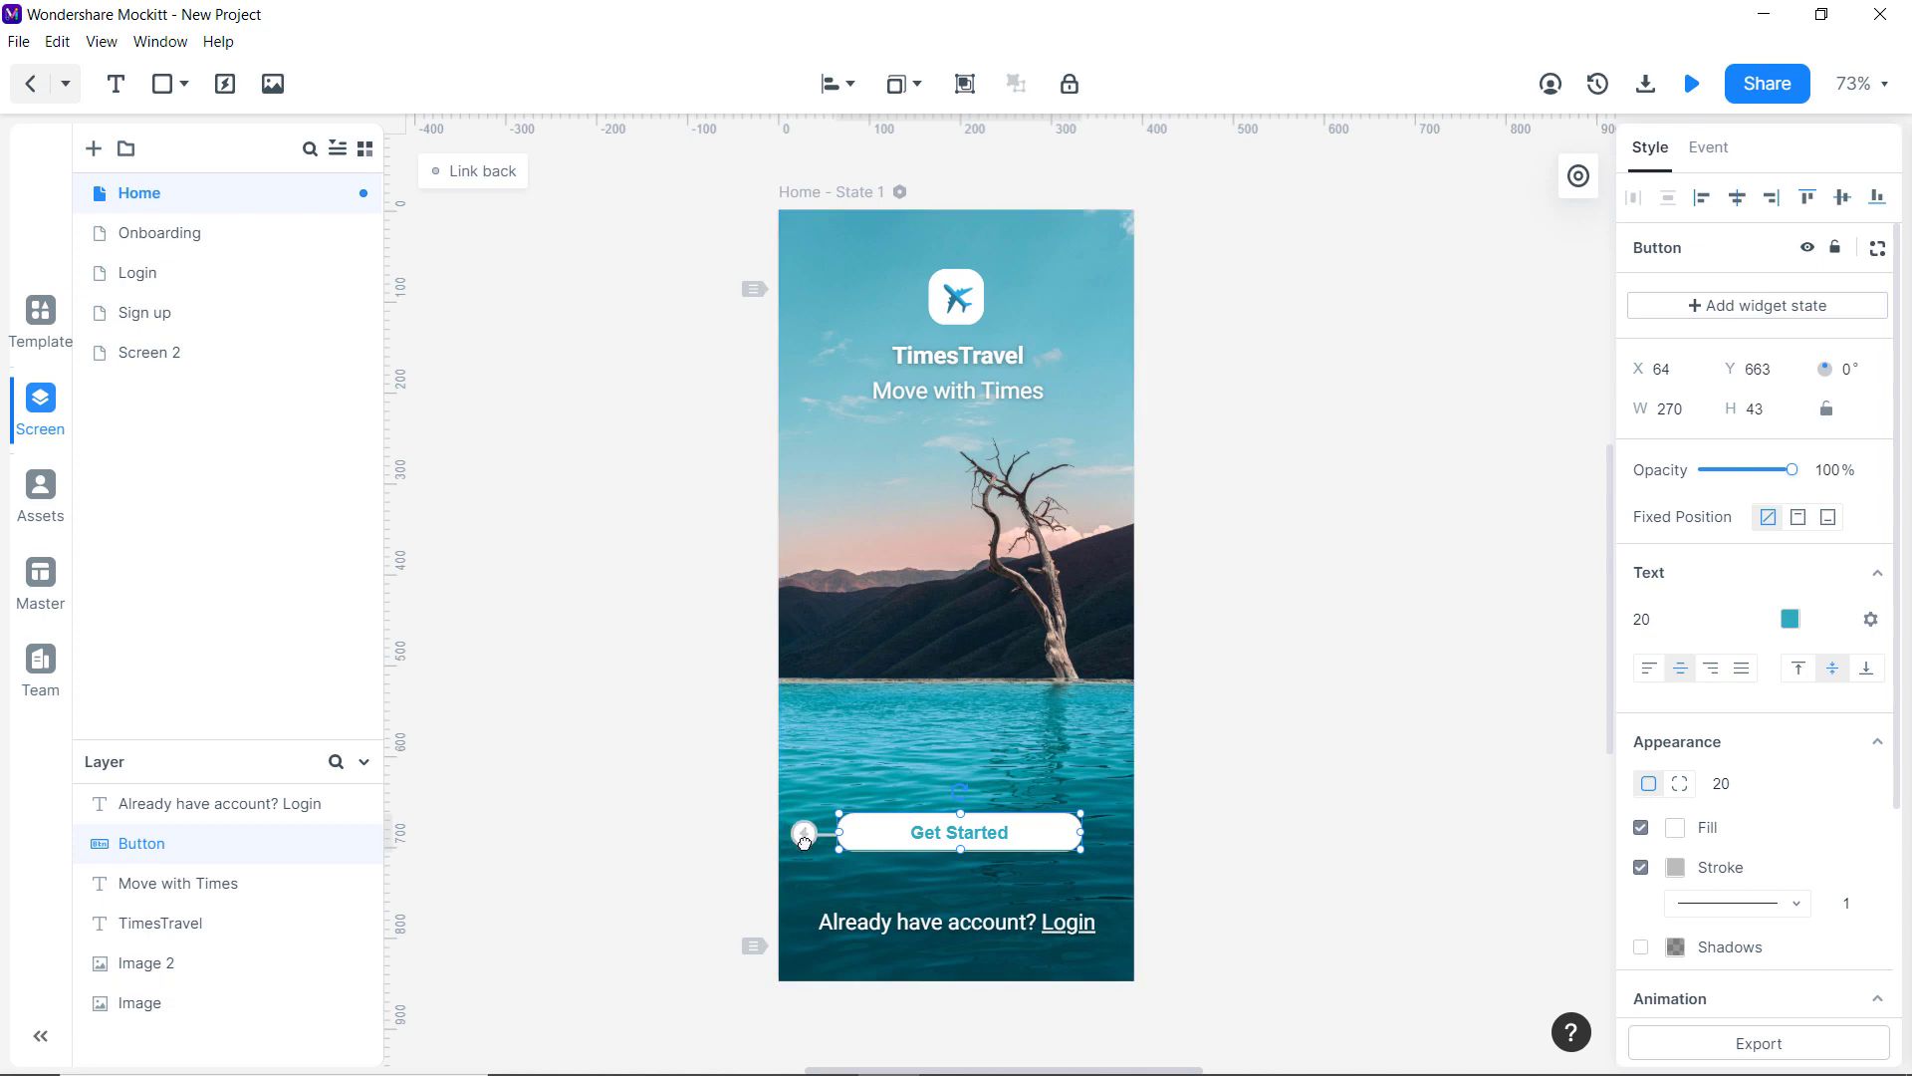
{"action": "left_click_drag", "start_coordinate": [805, 841], "coordinate": [275, 250]}
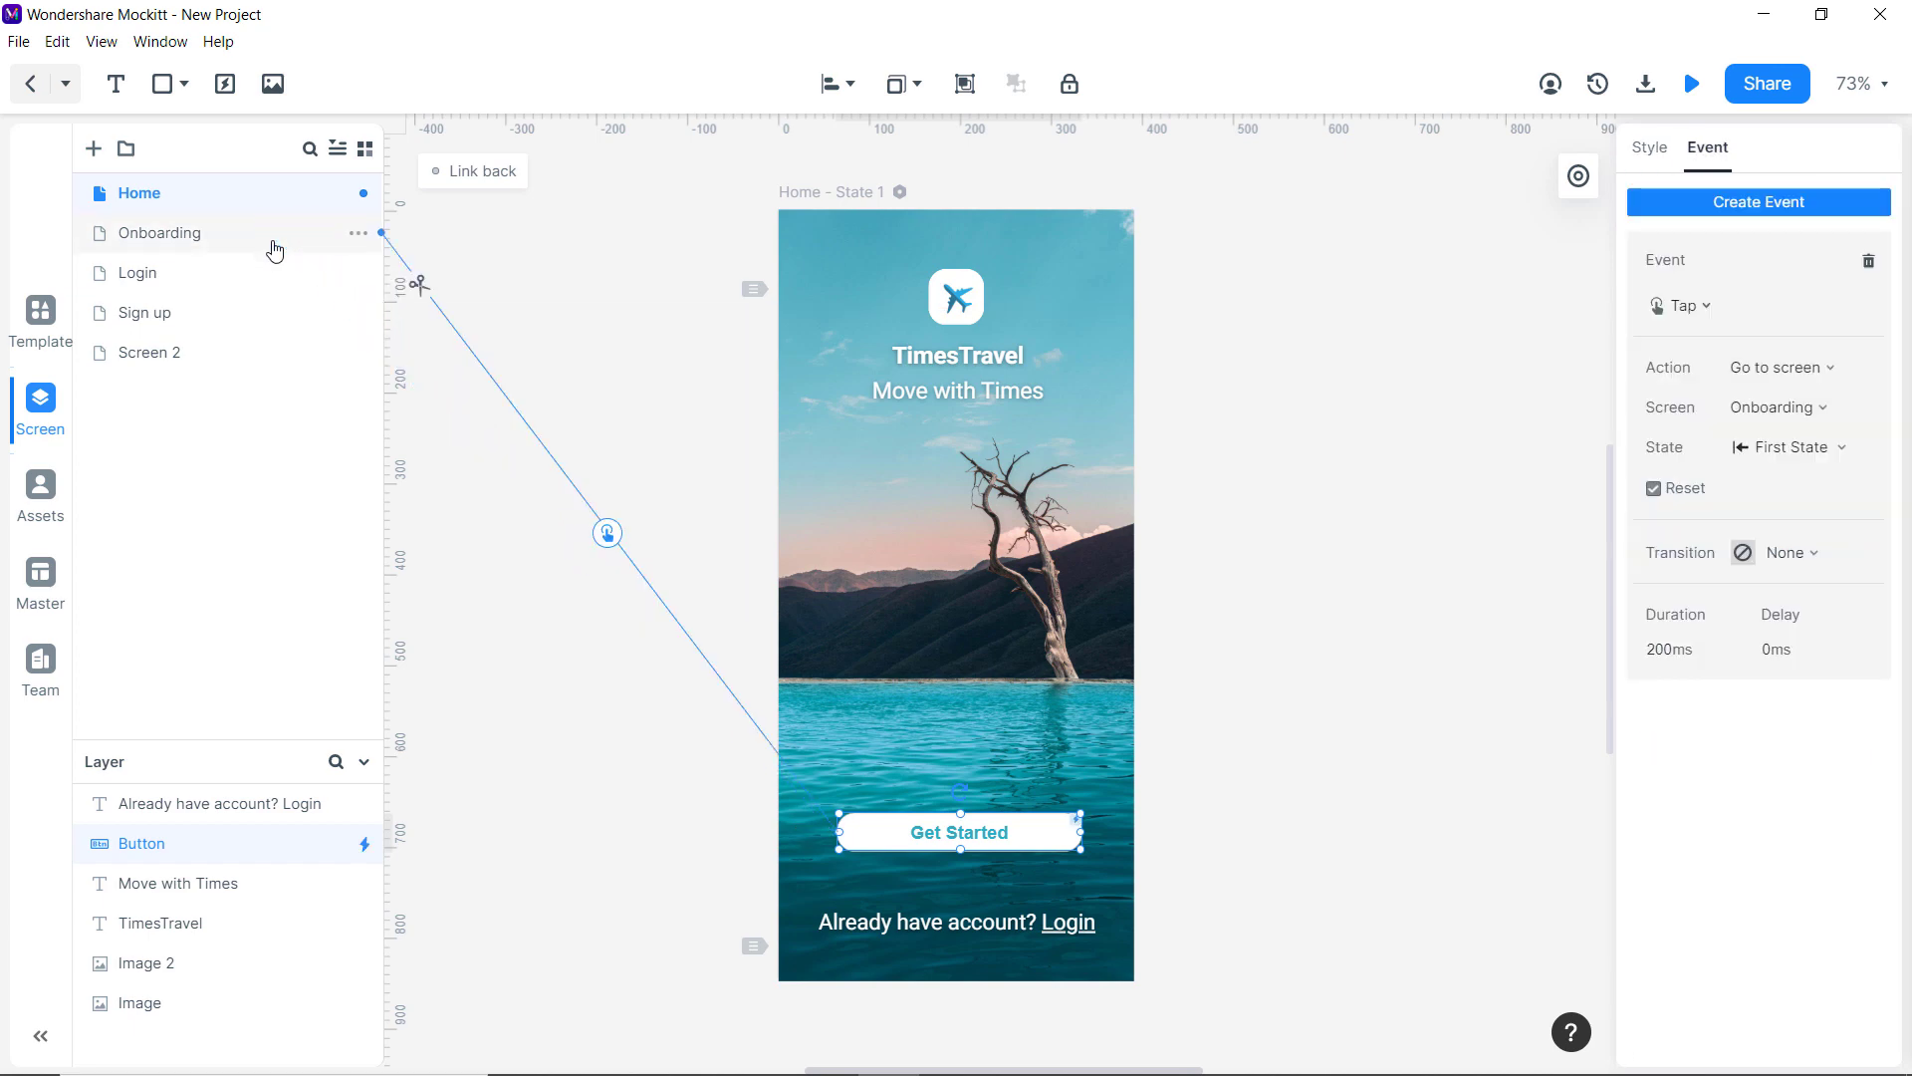
{"action": "left_click", "coordinate": [924, 923]}
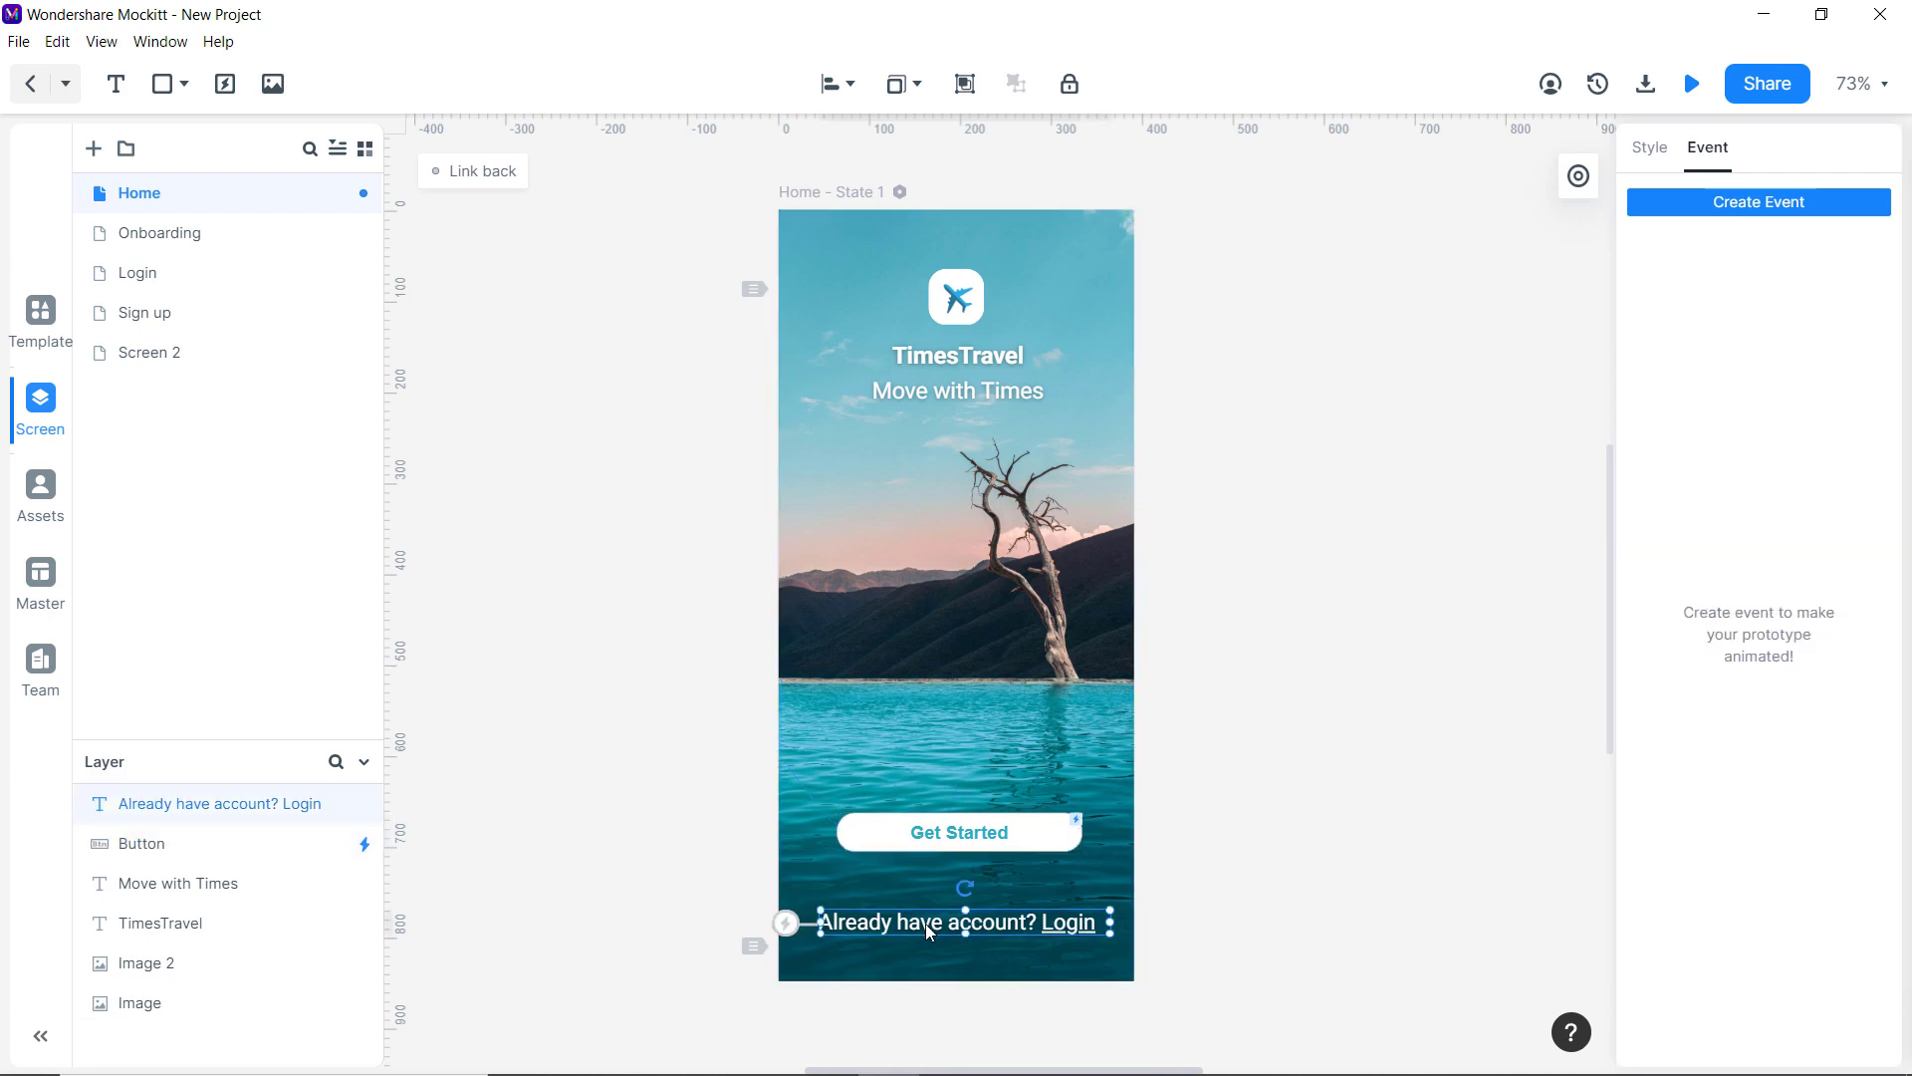
{"action": "left_click_drag", "start_coordinate": [786, 923], "coordinate": [219, 291]}
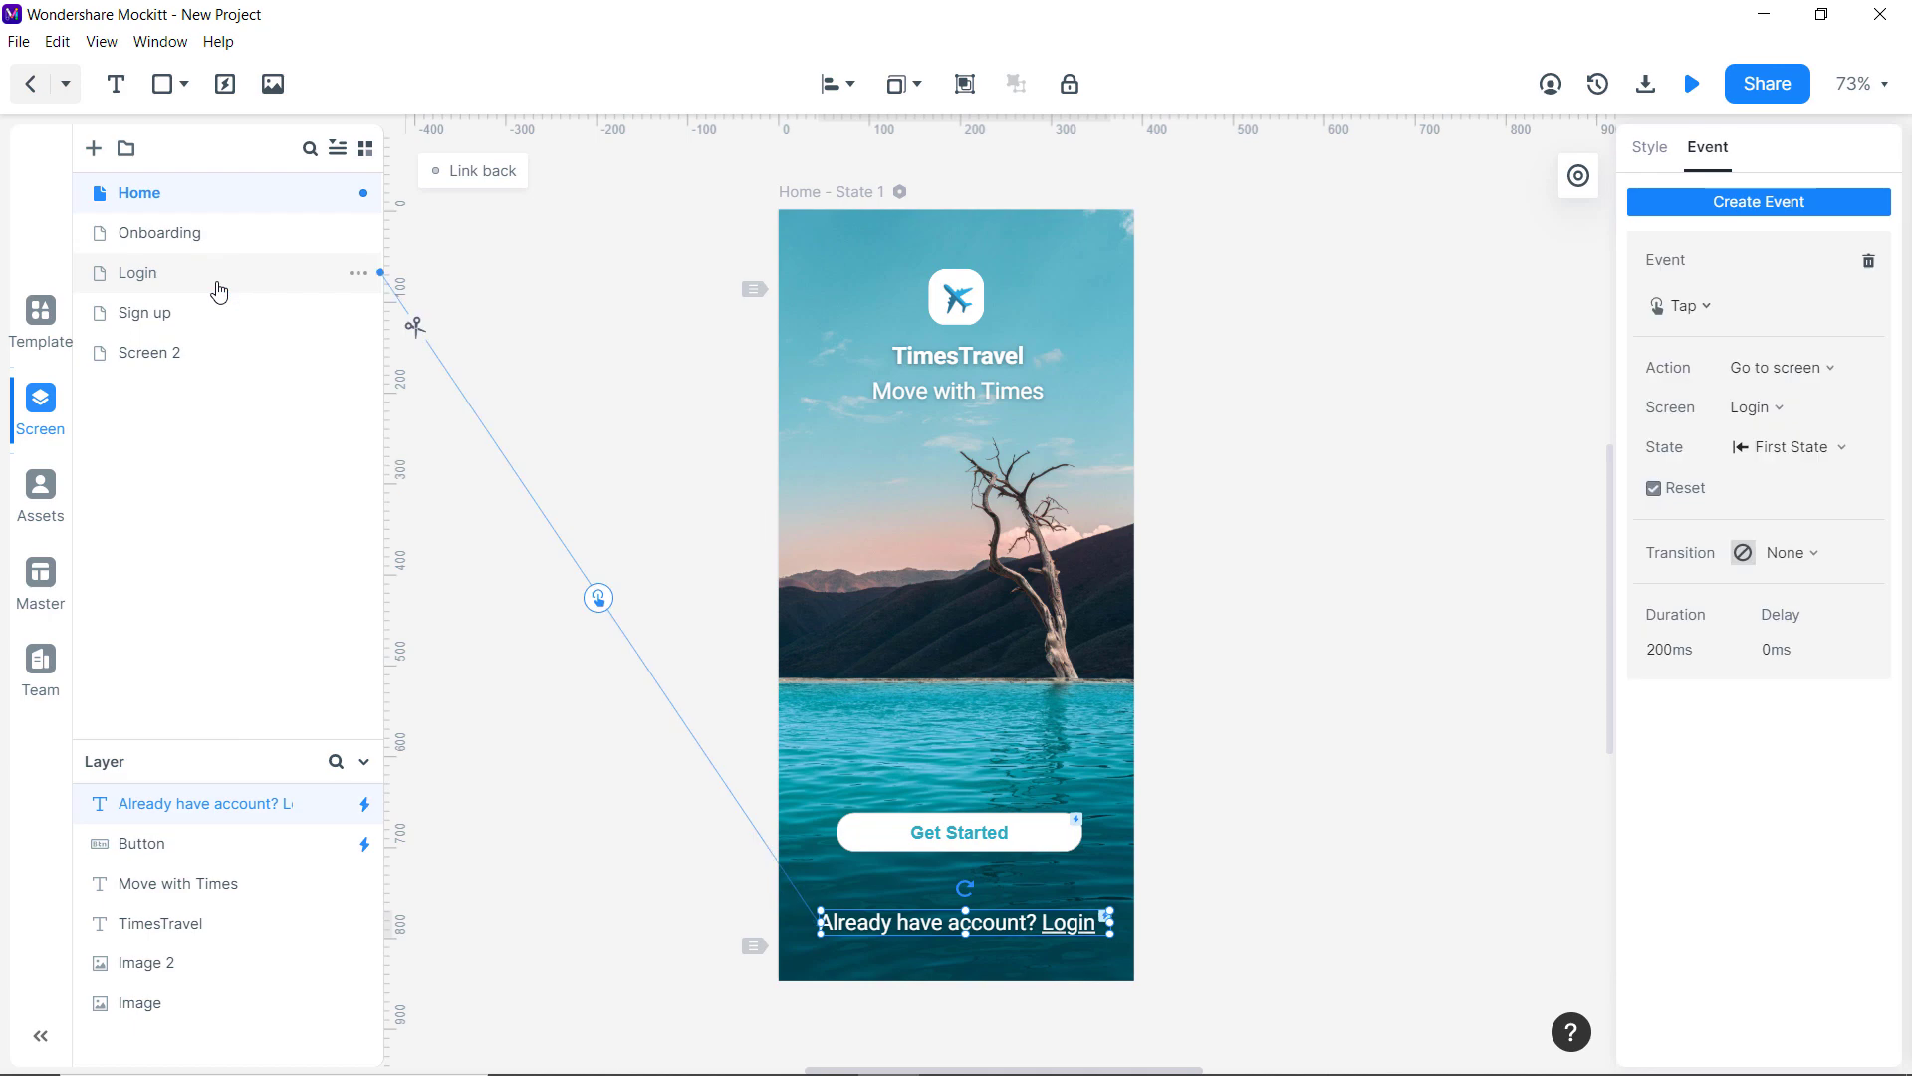
On Onboarding, link the Login button to Login and the create-account button to Sign up.
{"action": "left_click", "coordinate": [248, 231]}
{"action": "left_click", "coordinate": [880, 743]}
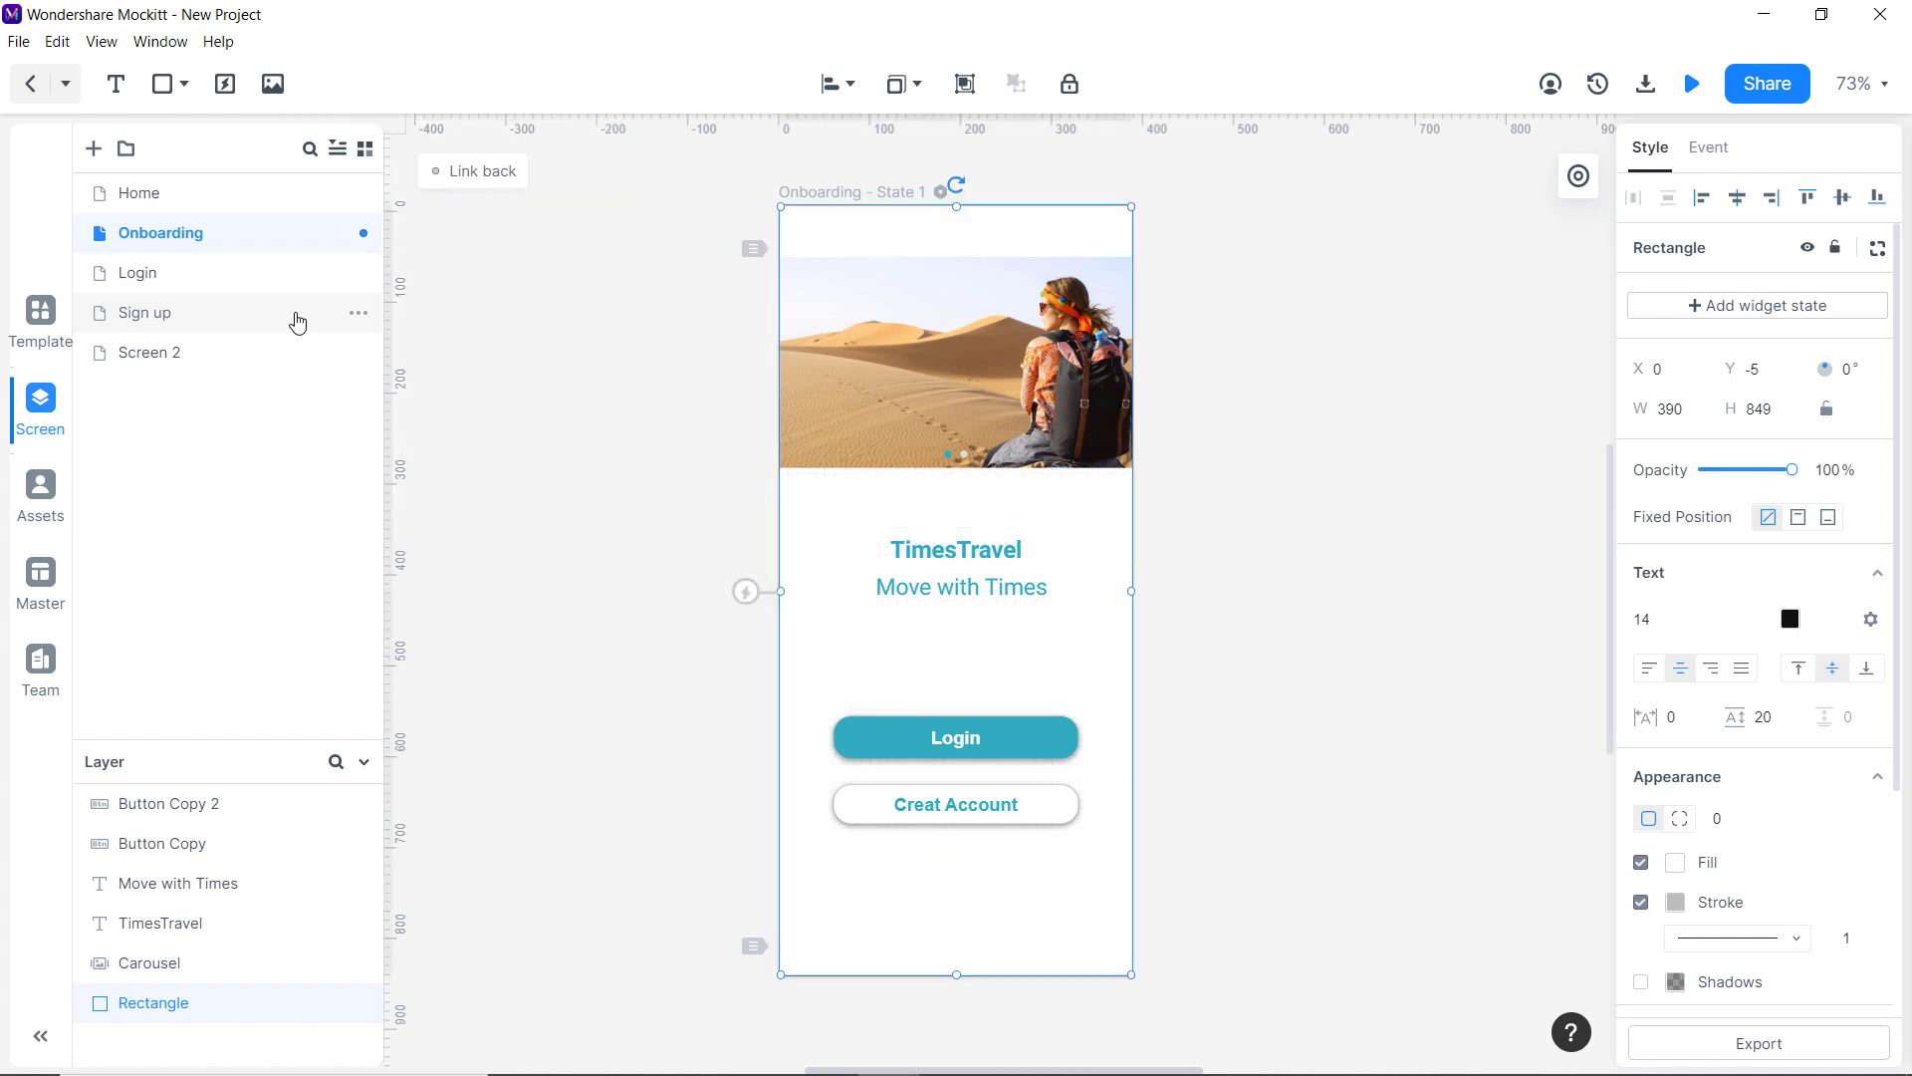
{"action": "left_click", "coordinate": [930, 745]}
{"action": "left_click", "coordinate": [851, 805]}
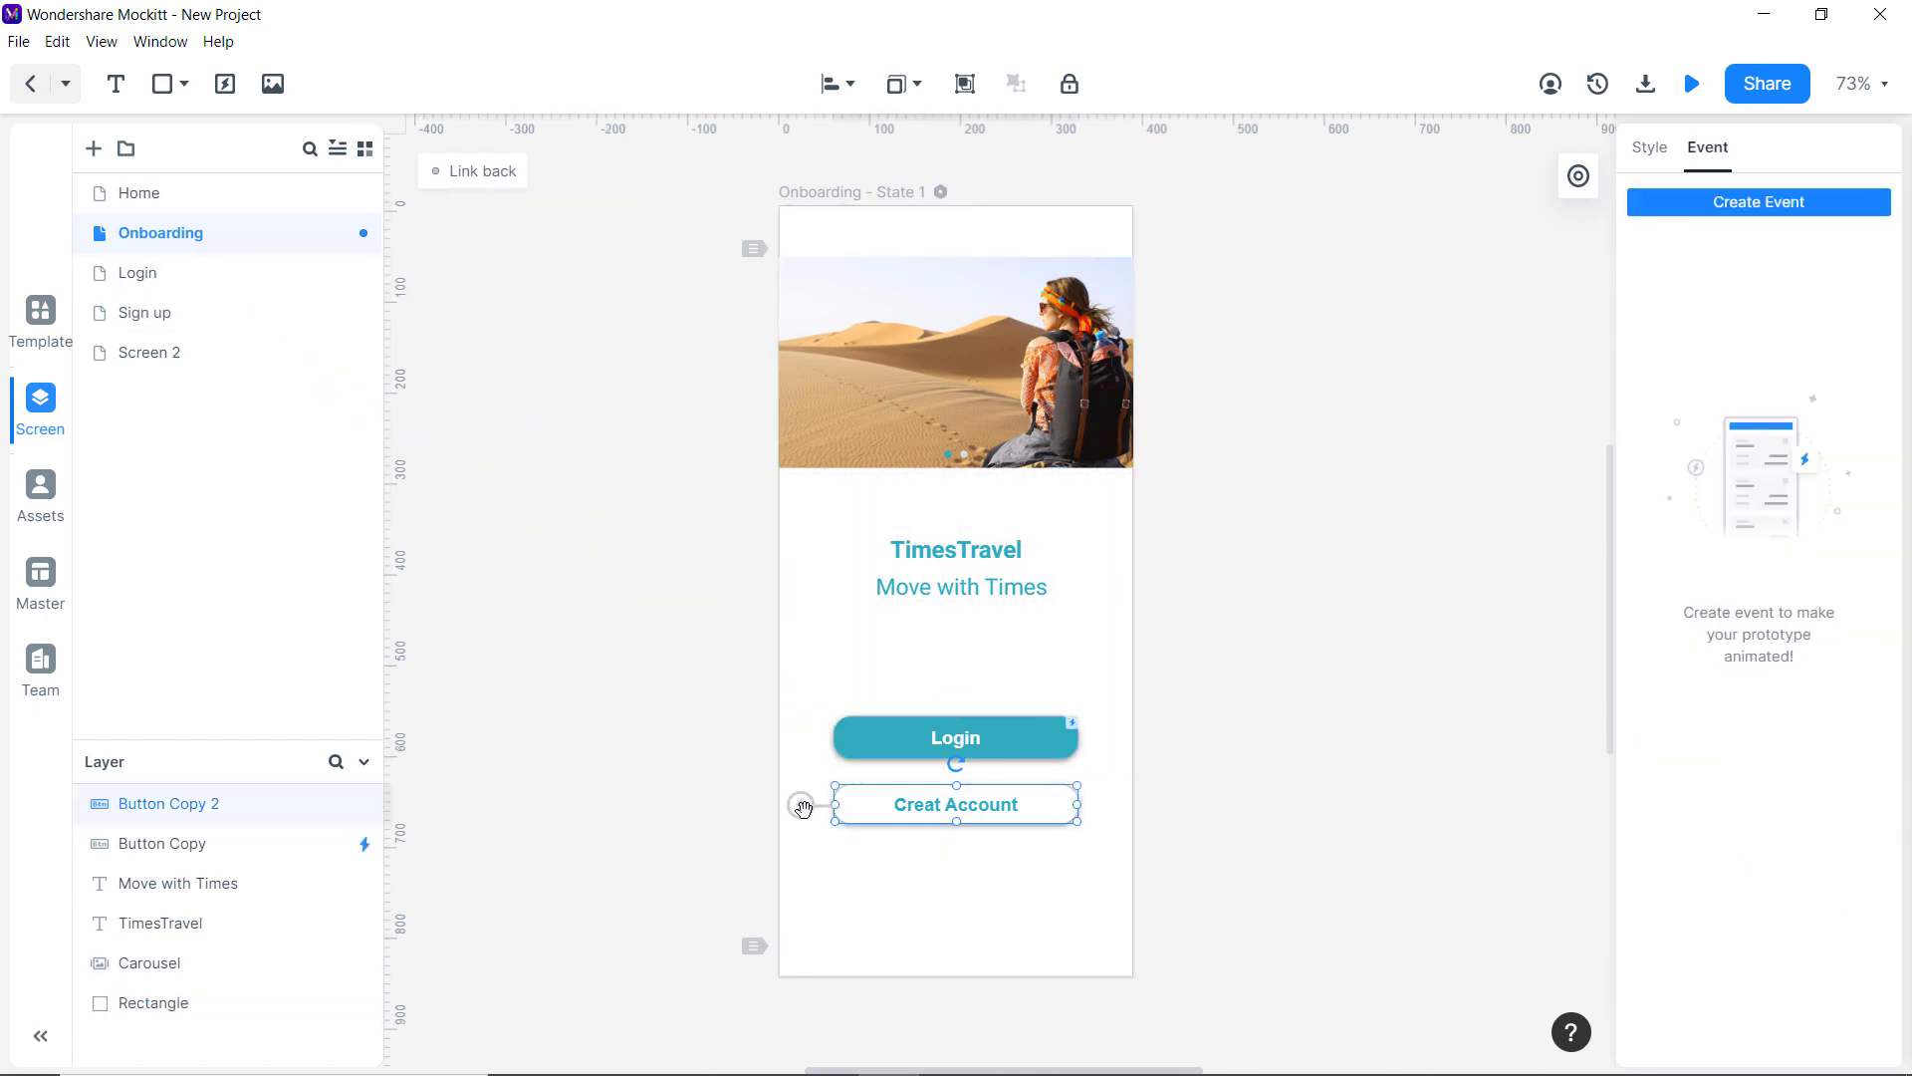
{"action": "left_click_drag", "start_coordinate": [798, 803], "coordinate": [256, 311]}
Link the Sign up screen's login prompt to Login and start the preview.
{"action": "left_click", "coordinate": [198, 330]}
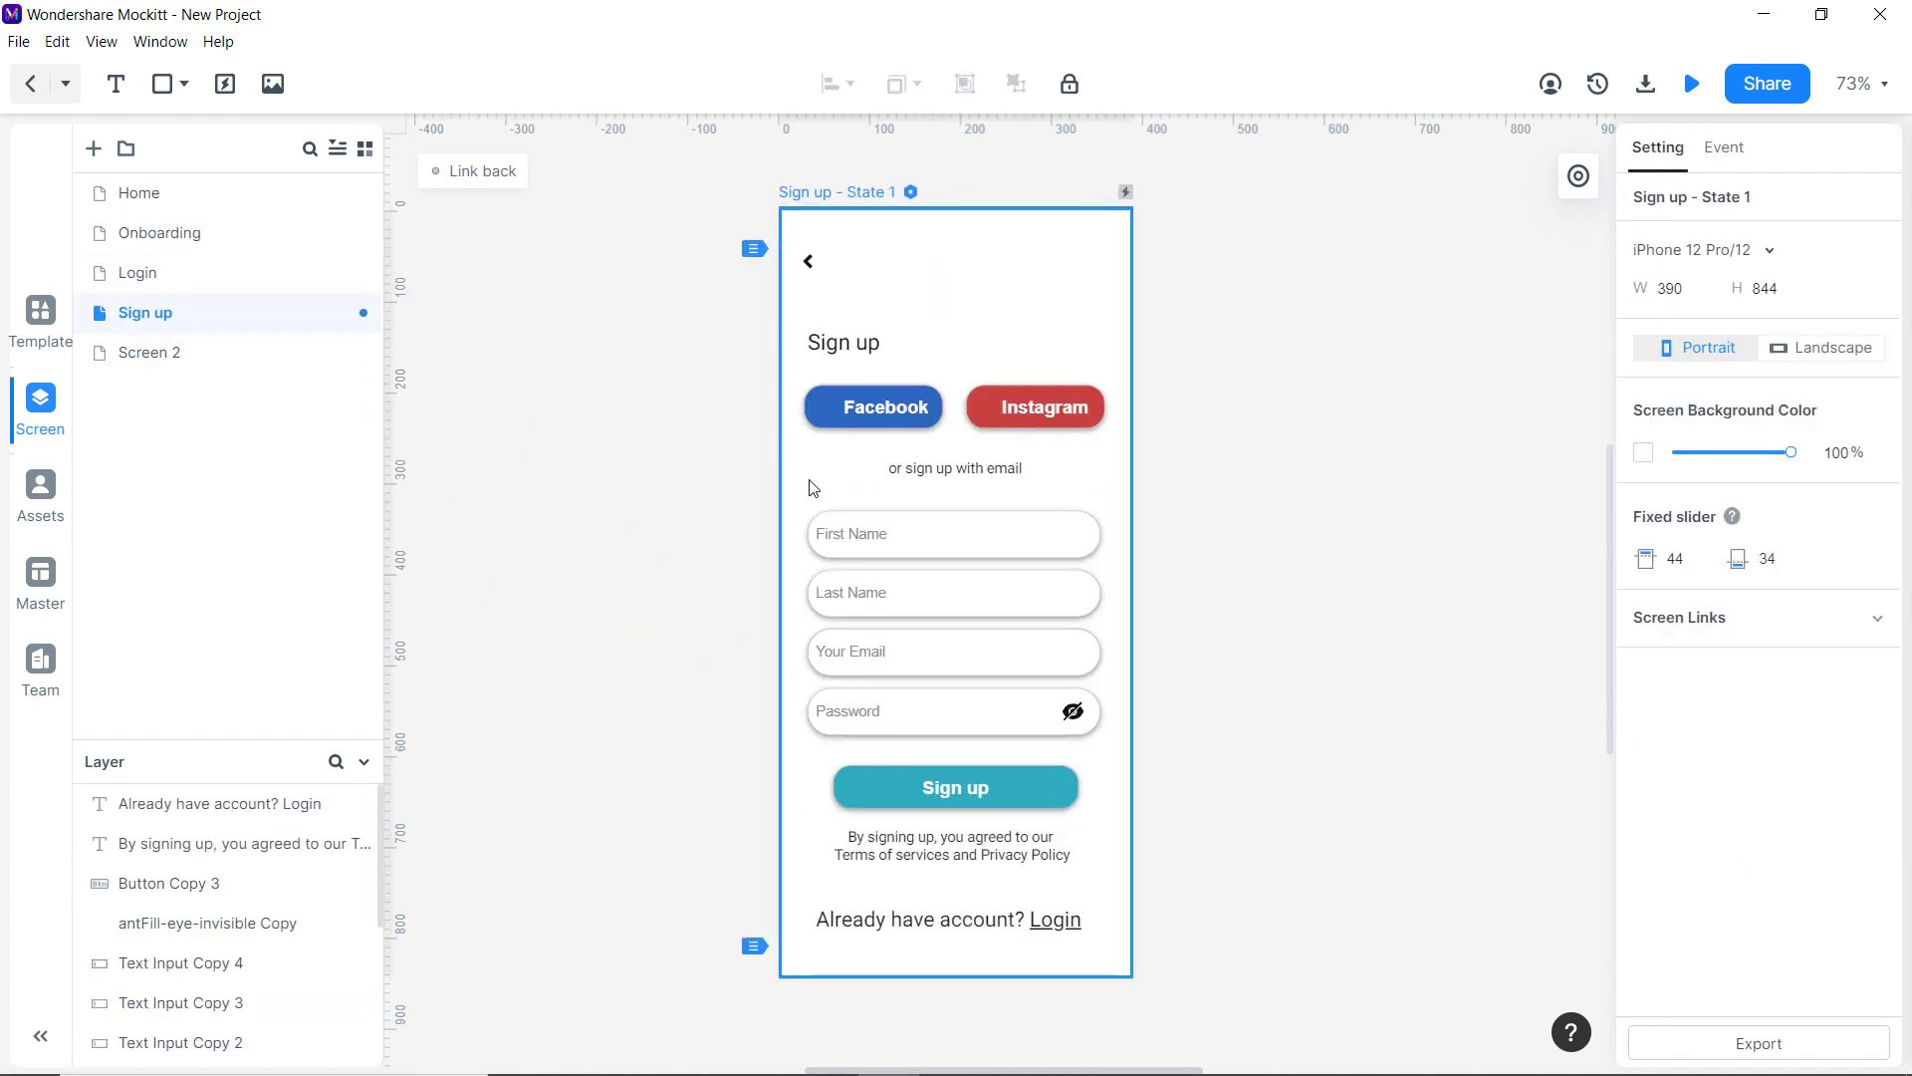
{"action": "left_click", "coordinate": [1073, 928]}
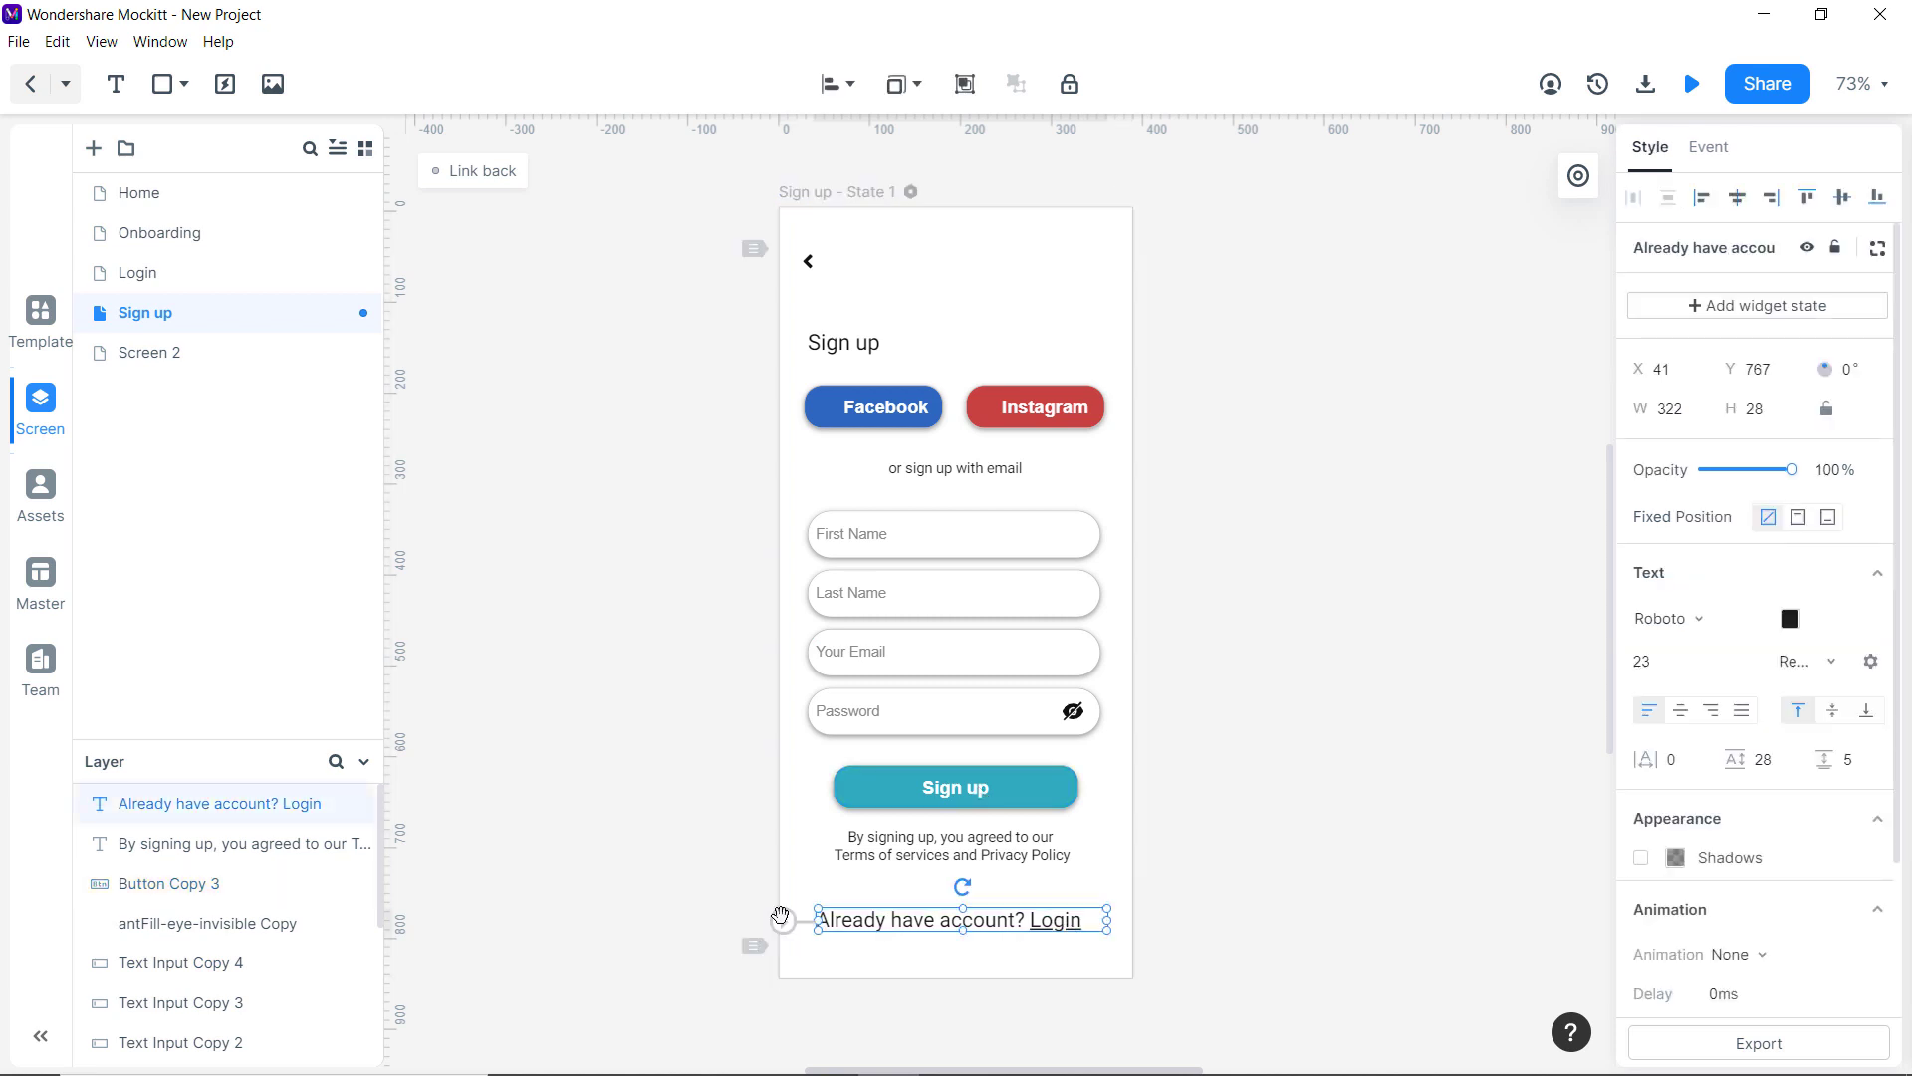
{"action": "left_click_drag", "start_coordinate": [783, 915], "coordinate": [228, 291]}
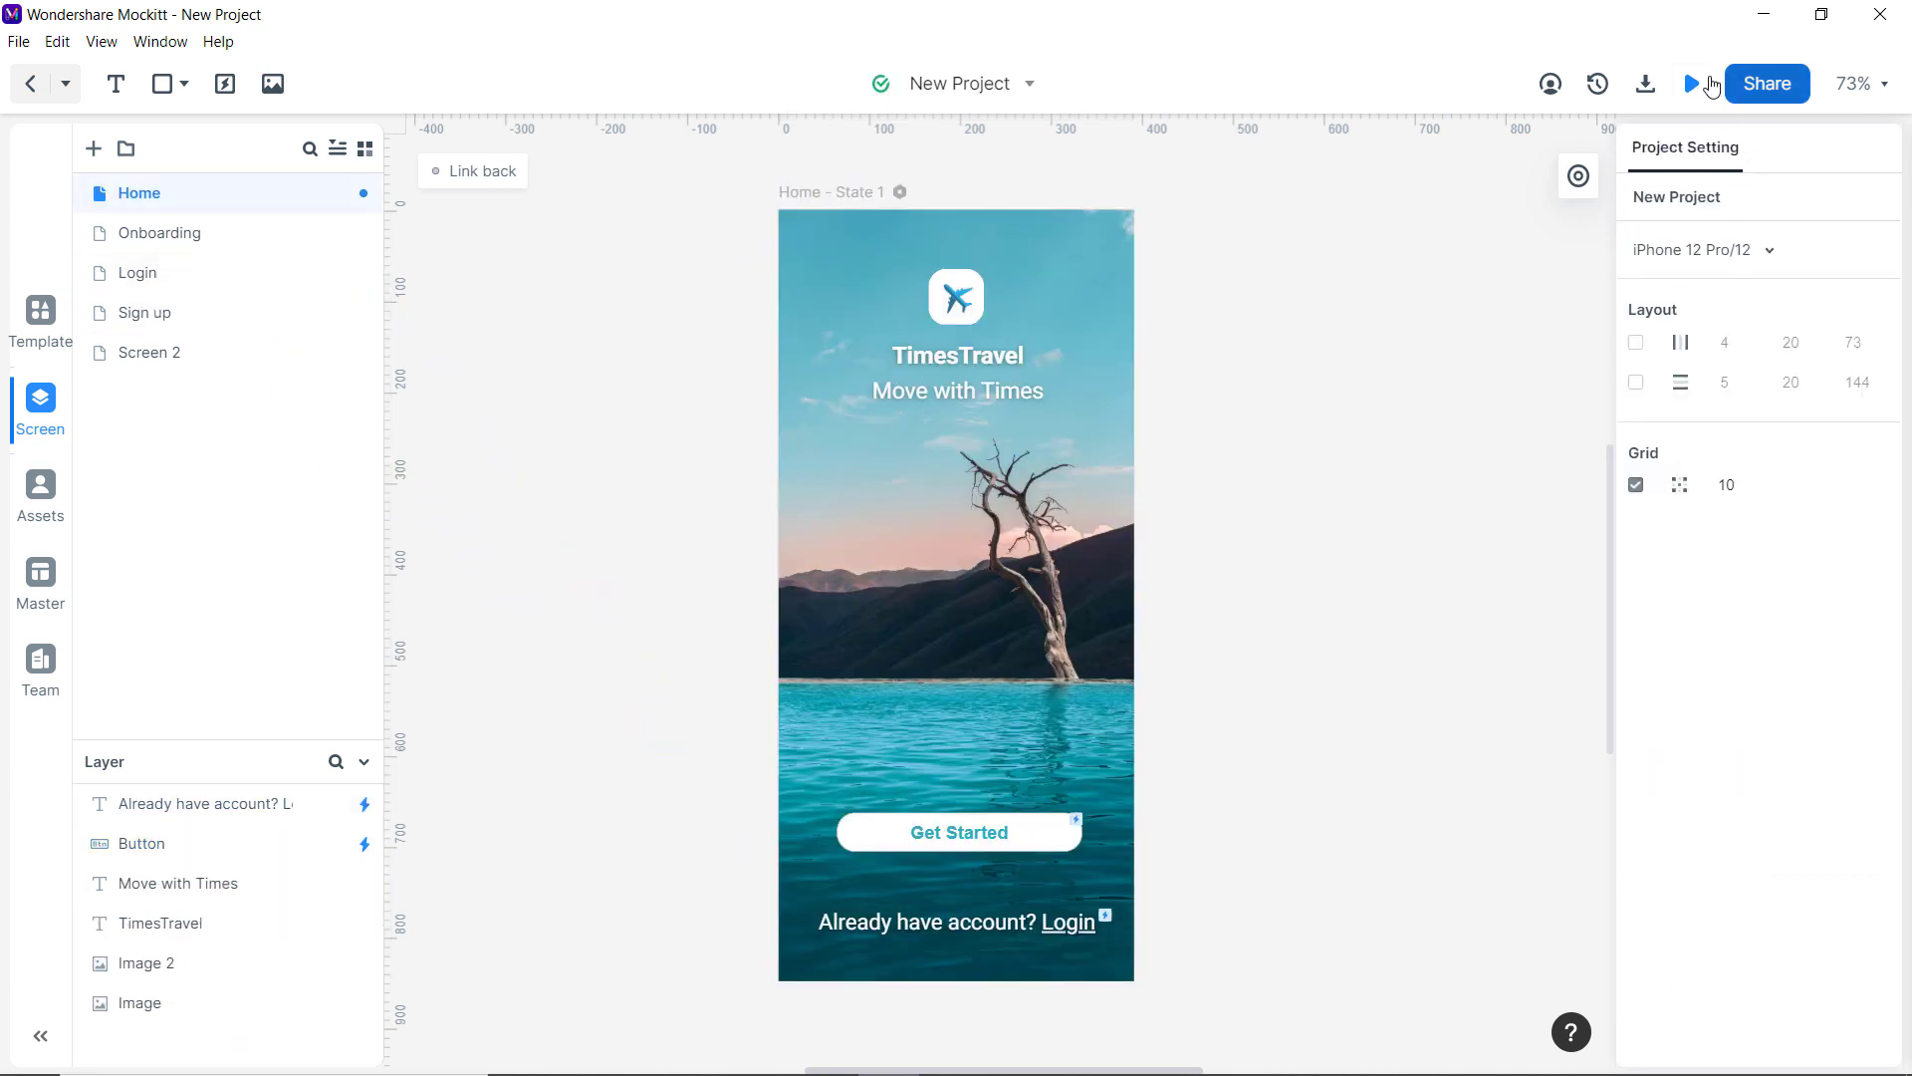
{"action": "left_click", "coordinate": [1693, 83]}
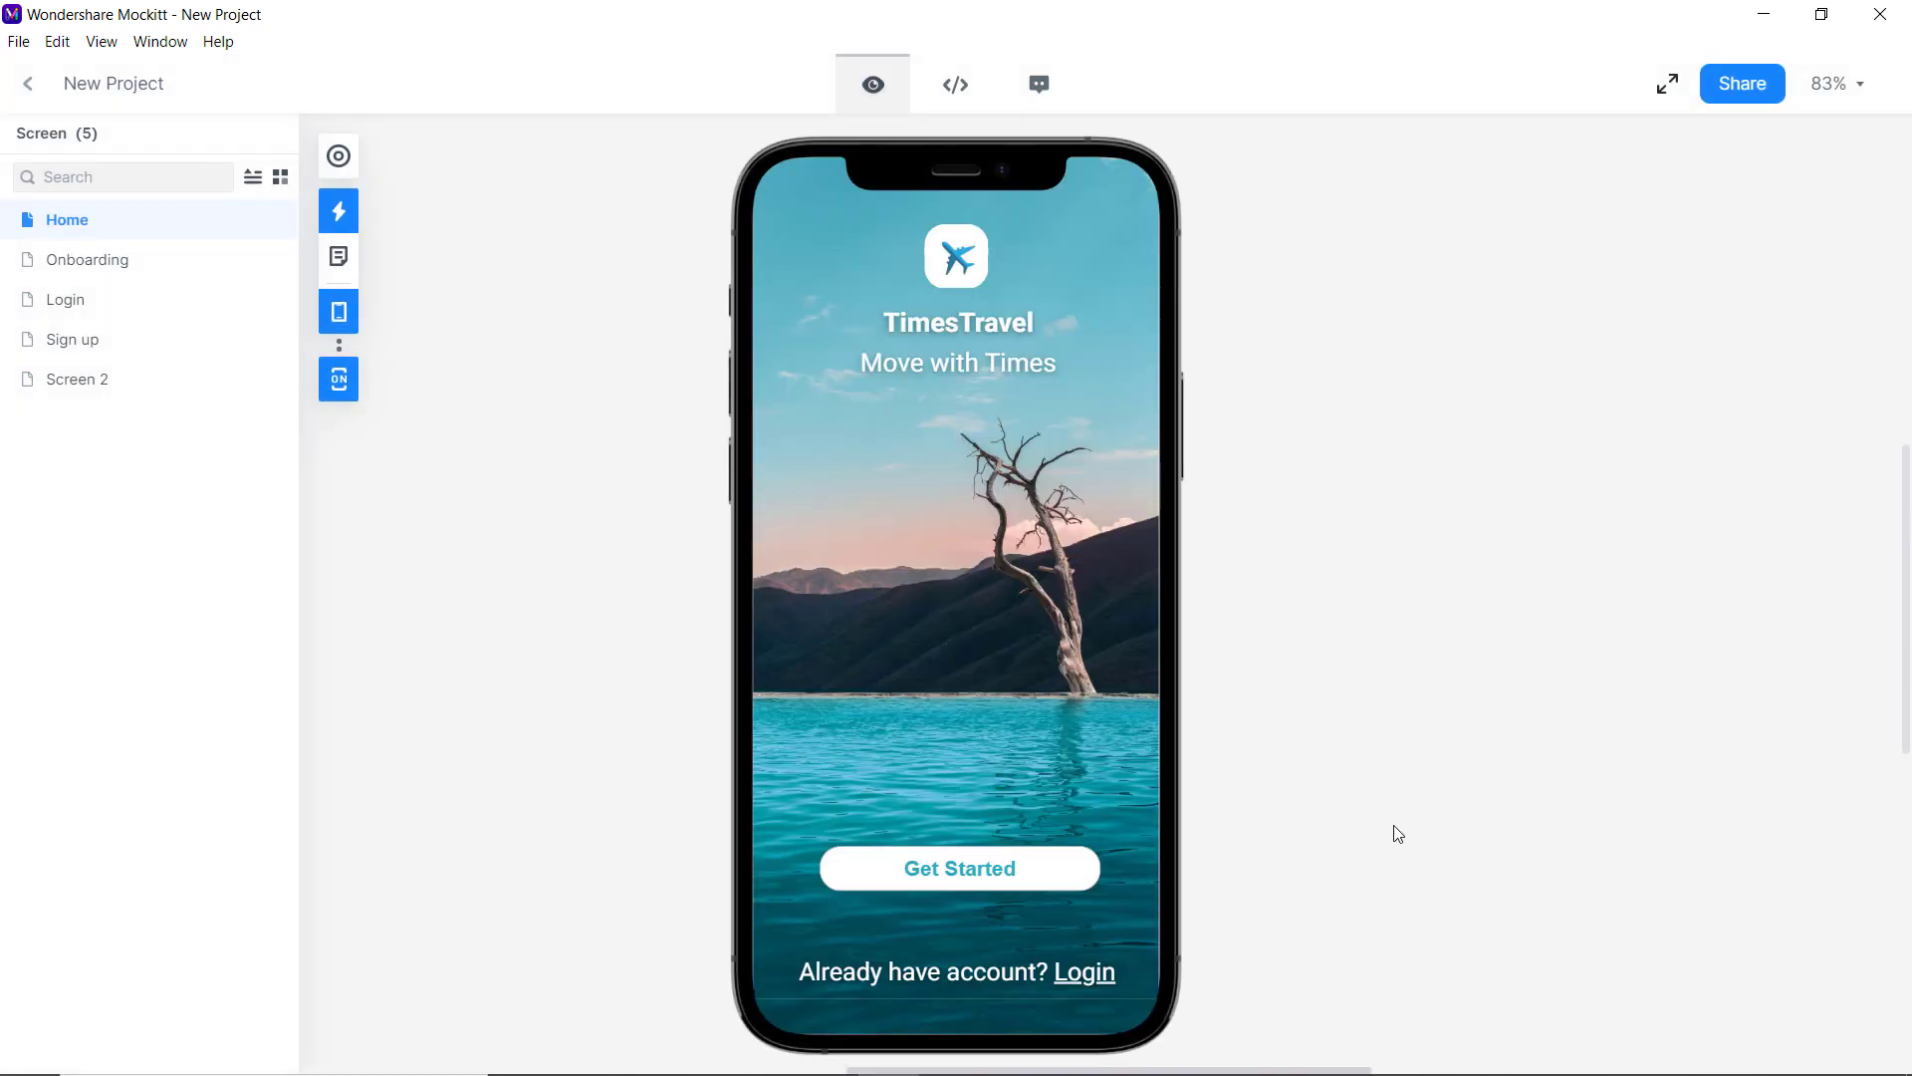
Tap through the preview from Home to Onboarding, Login, then Sign up.
{"action": "left_click", "coordinate": [1033, 858]}
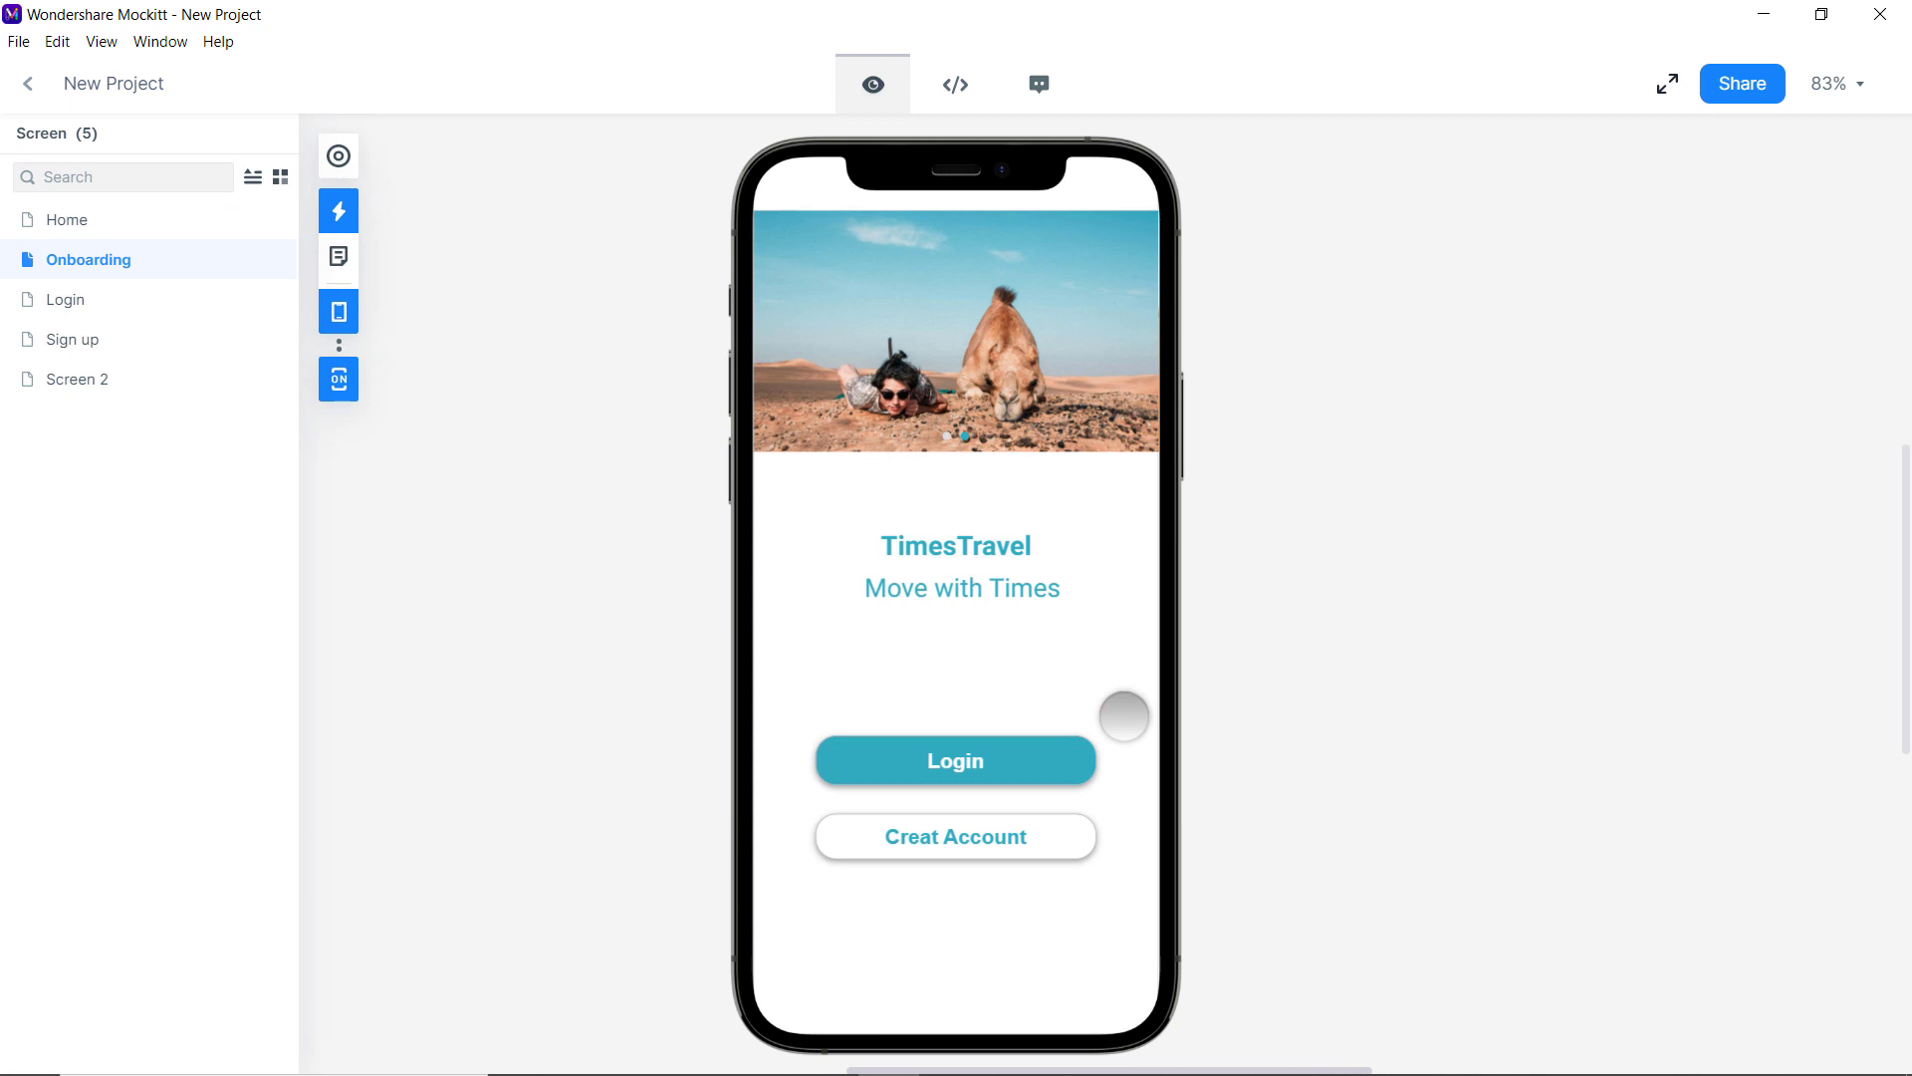
{"action": "left_click", "coordinate": [1054, 767]}
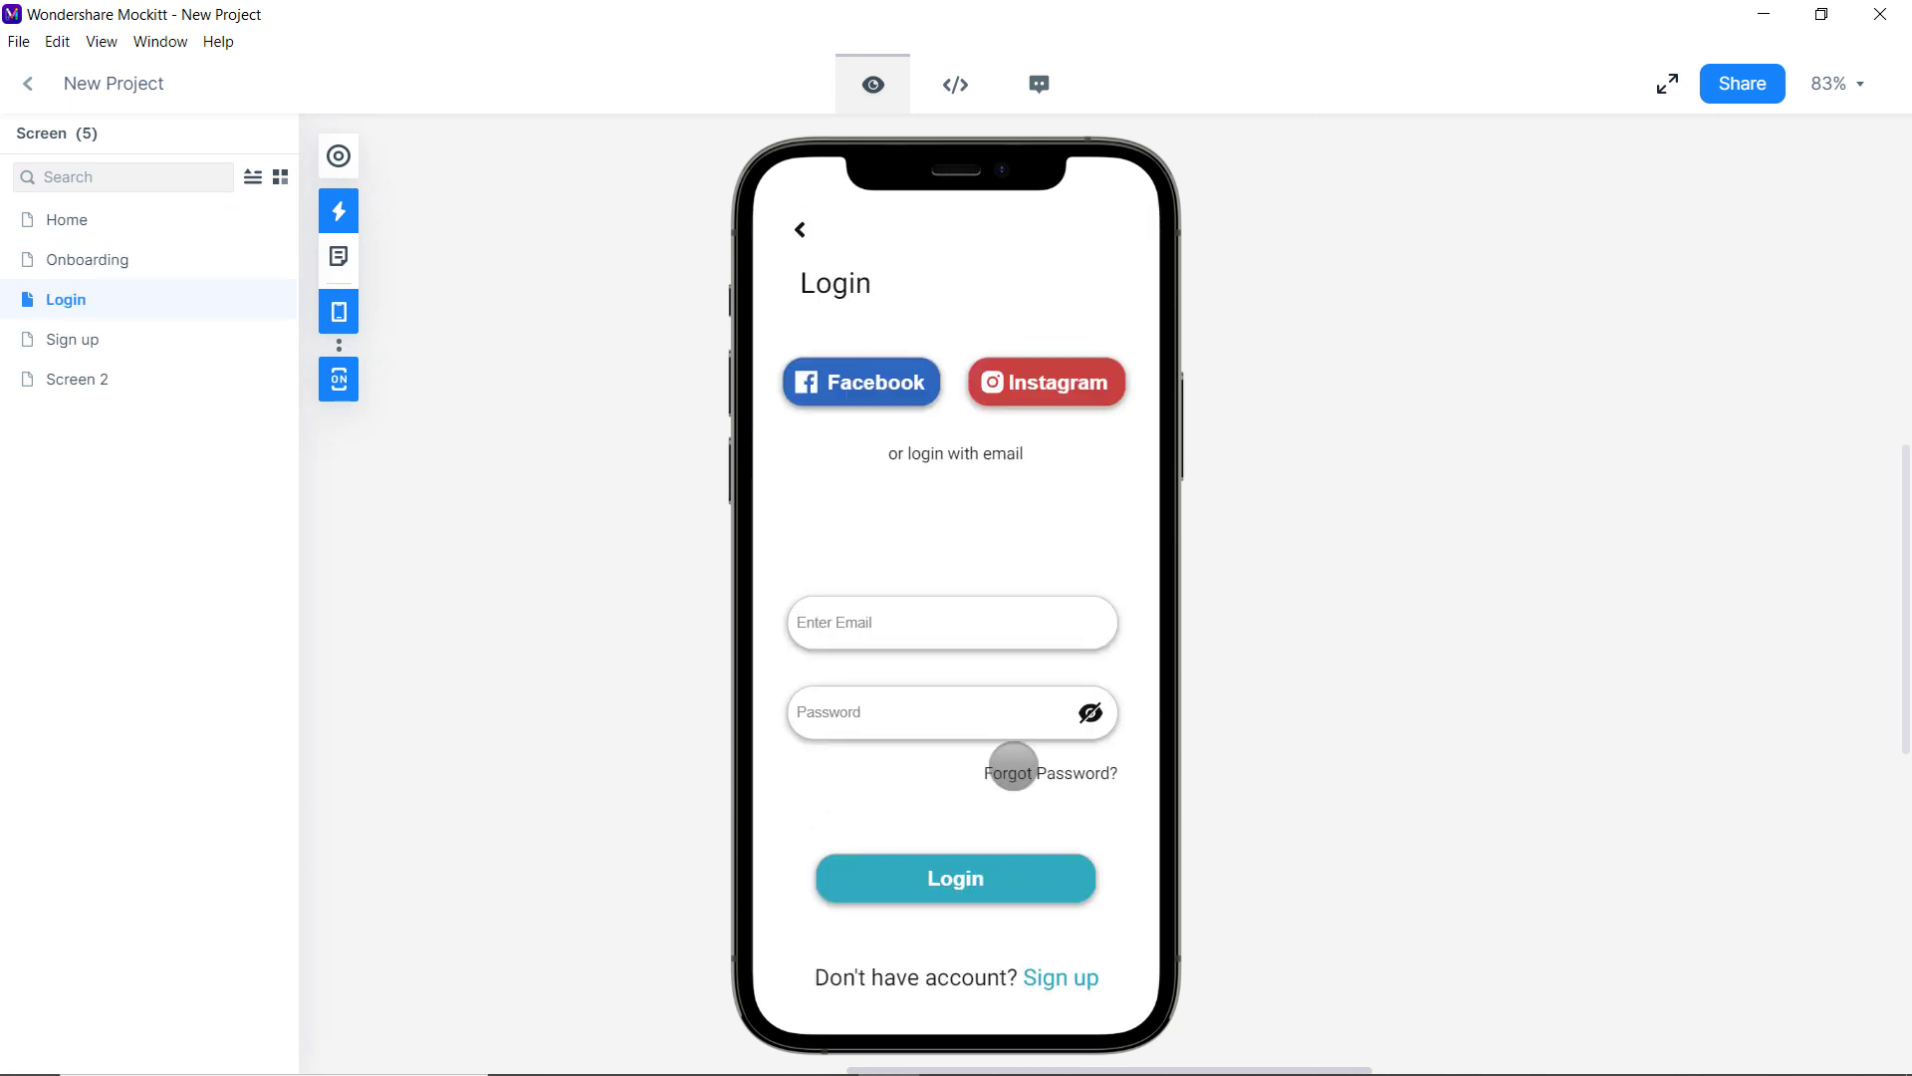
{"action": "left_click", "coordinate": [1087, 978]}
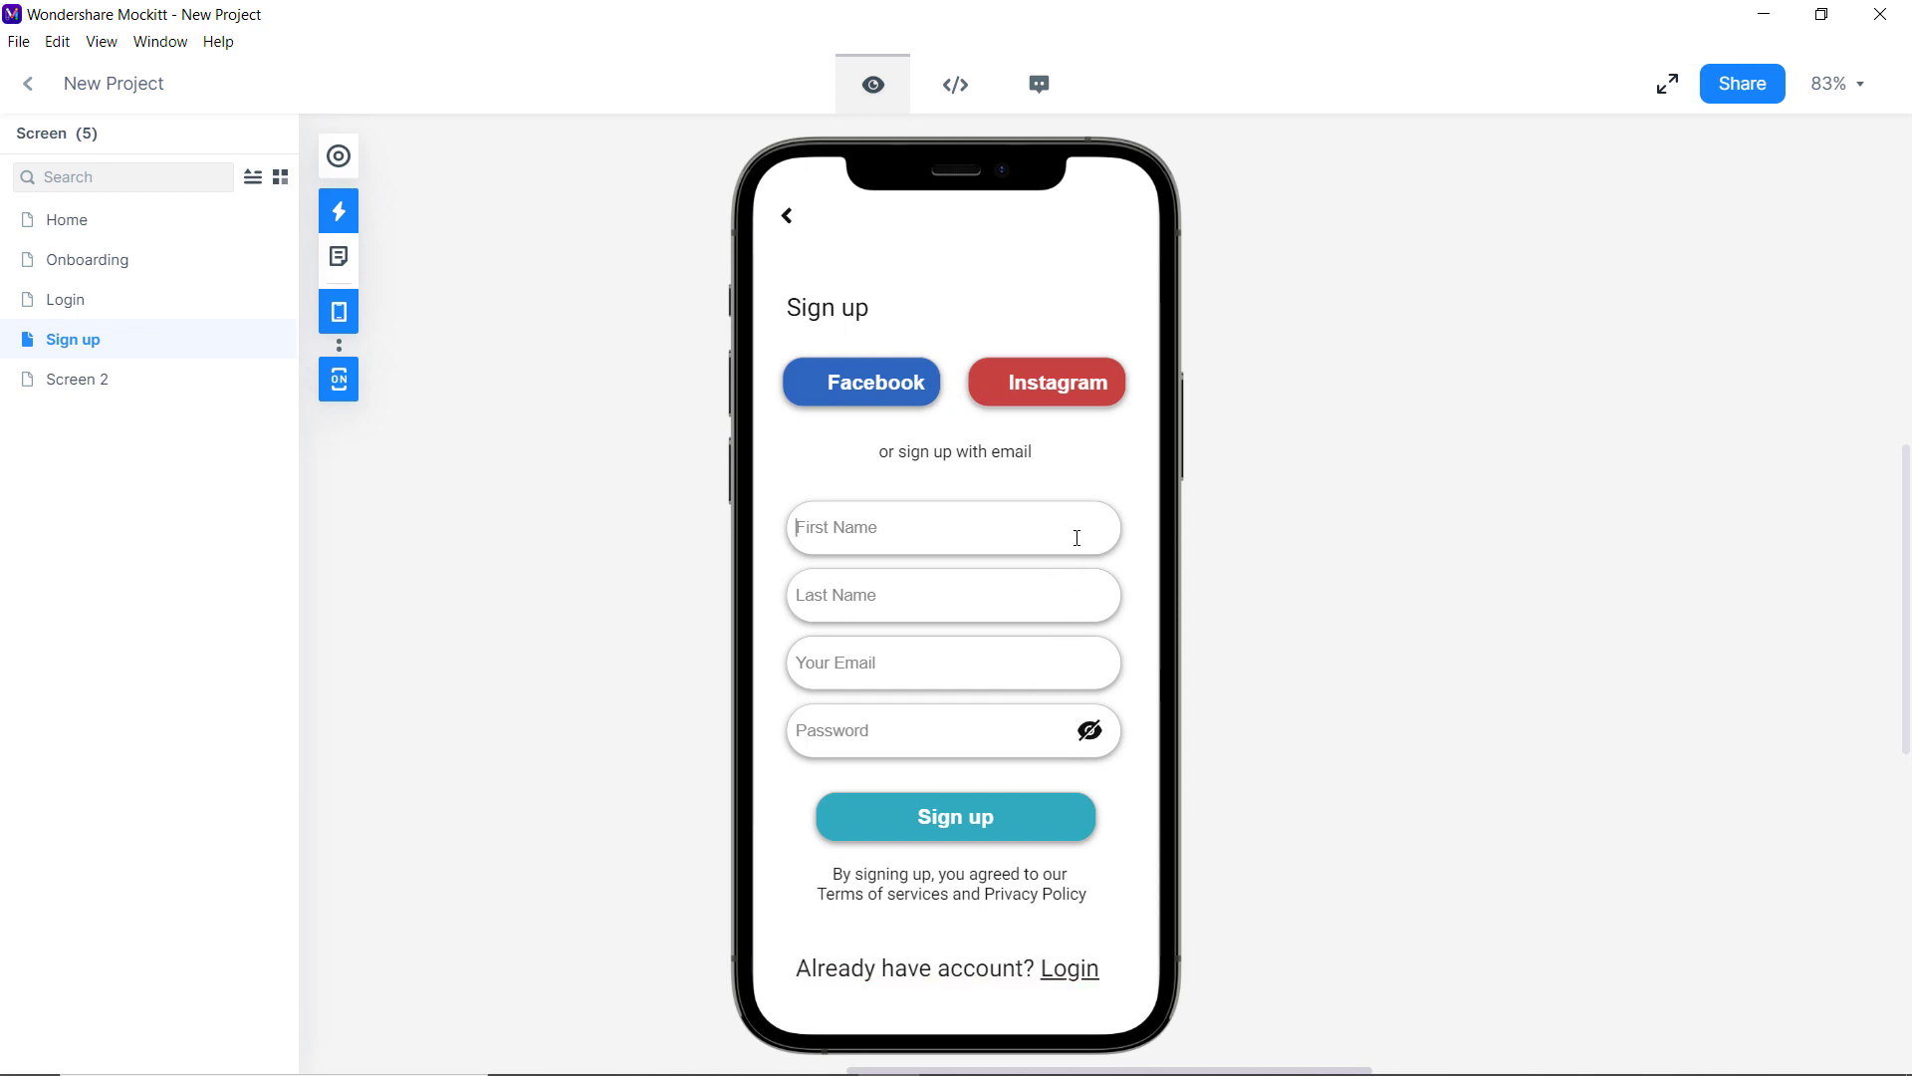
Fill the sign-up form with a first name, last name, email and password, then exit the preview.
{"action": "key", "text": "Tab"}
{"action": "key", "text": "Tab"}
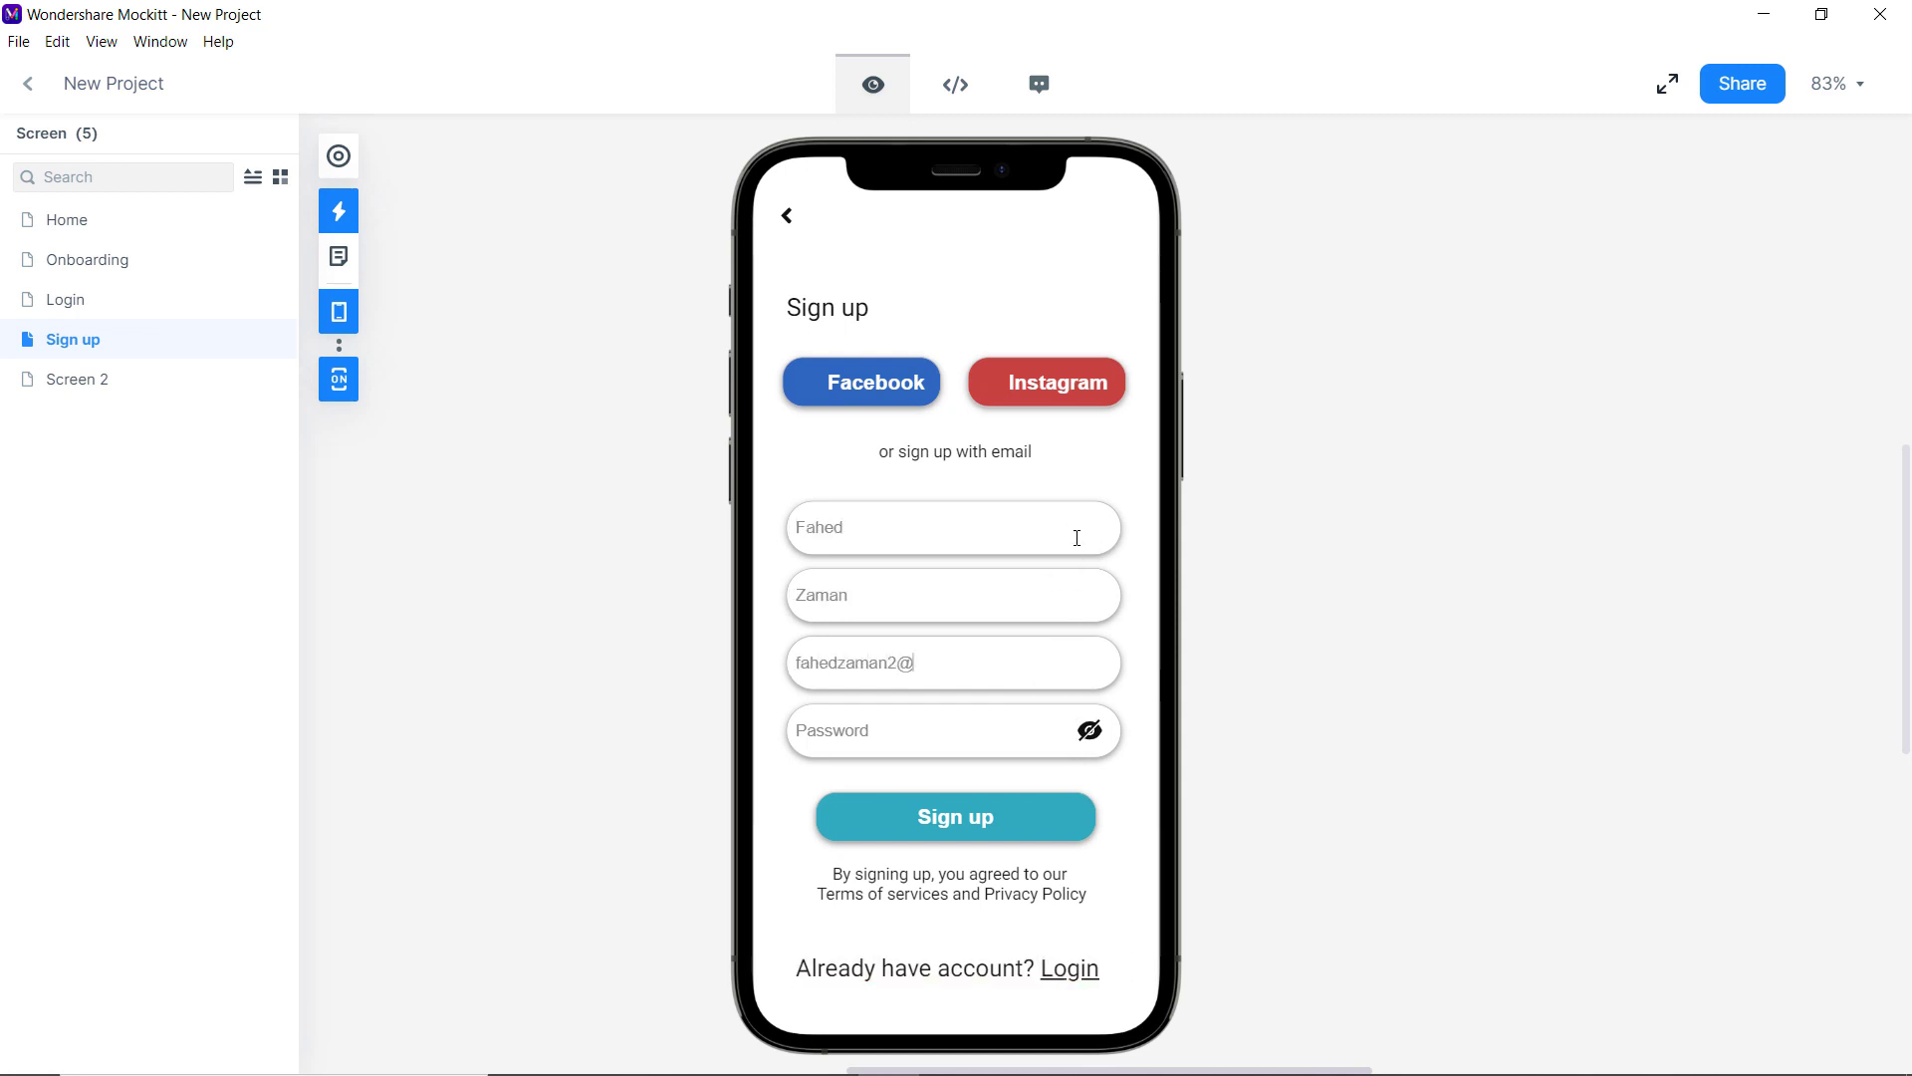
{"action": "key", "text": "Tab"}
{"action": "type", "text": "•••••••••••"}
{"action": "left_click", "coordinate": [30, 86]}
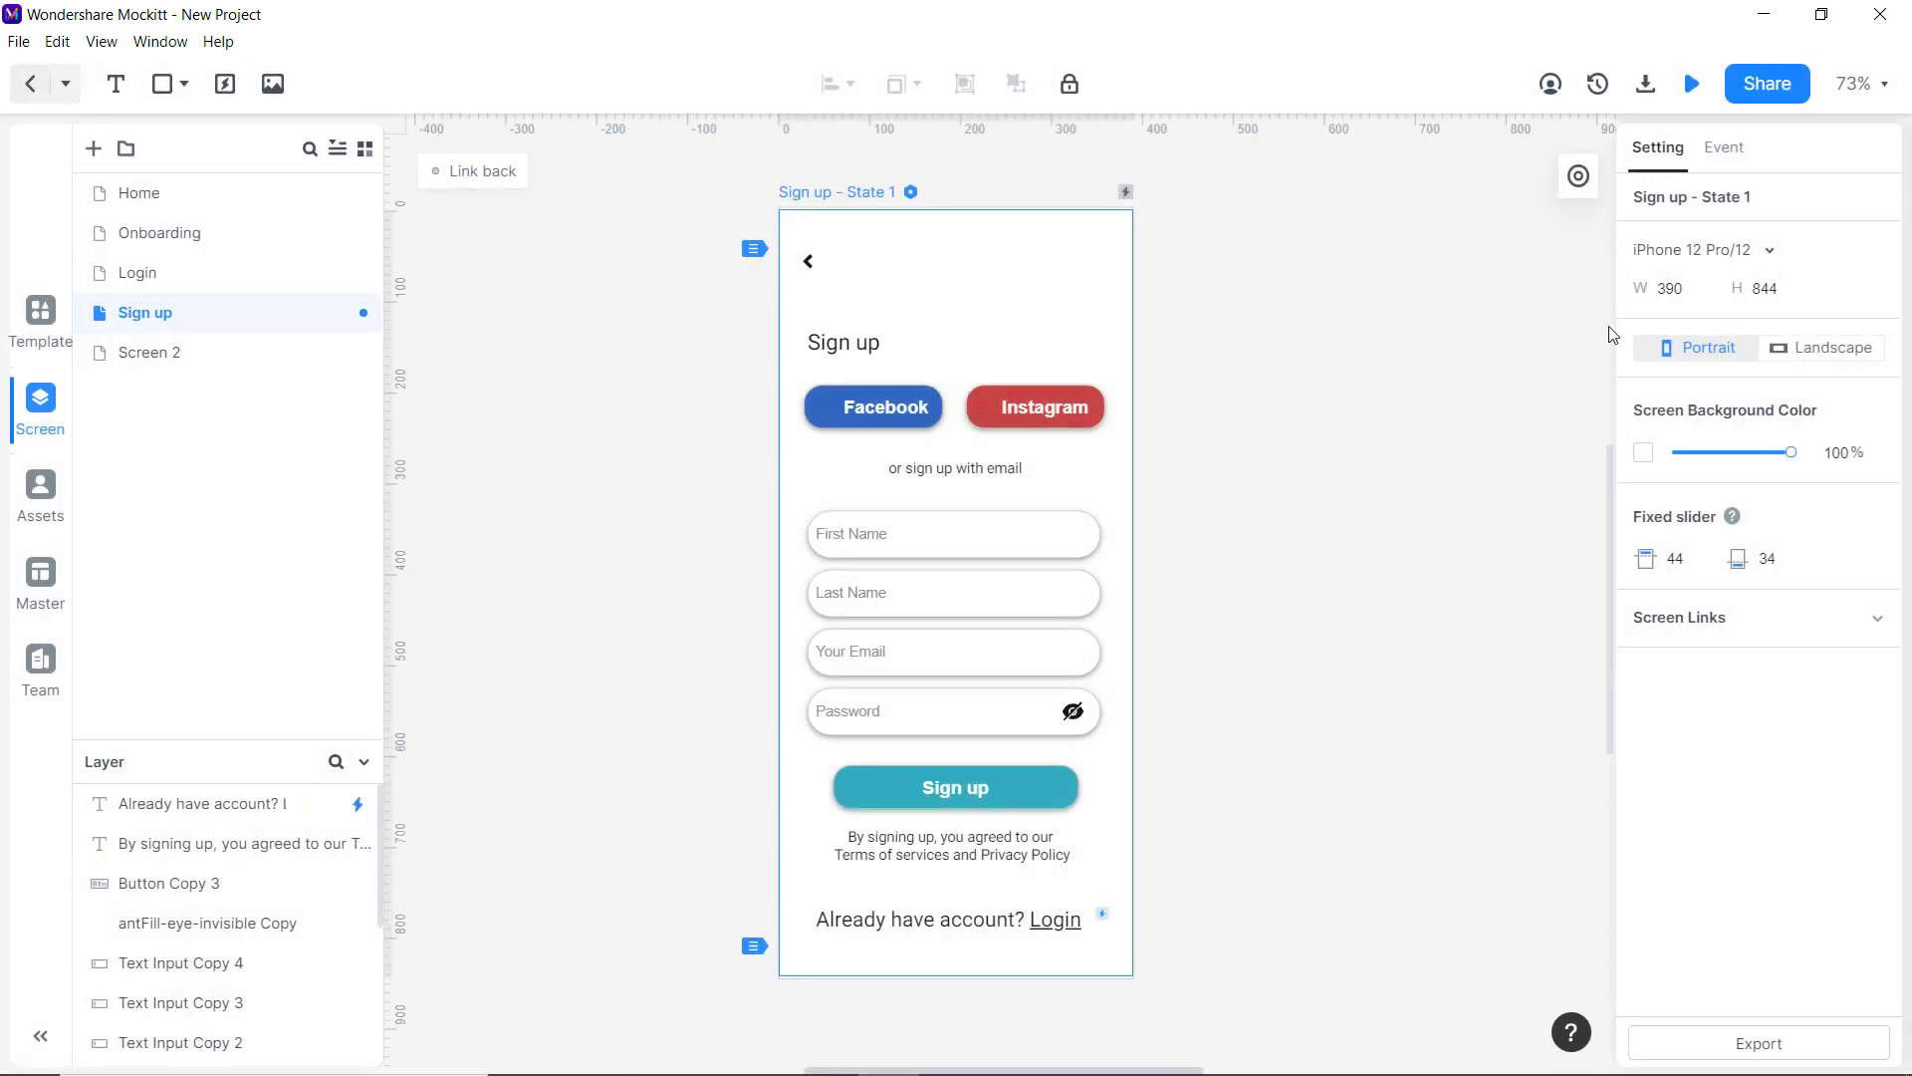
Browse the PNG, Android APK, HTML5 ZIP and PDF export formats, cancel, then open Share.
{"action": "left_click", "coordinate": [1645, 86]}
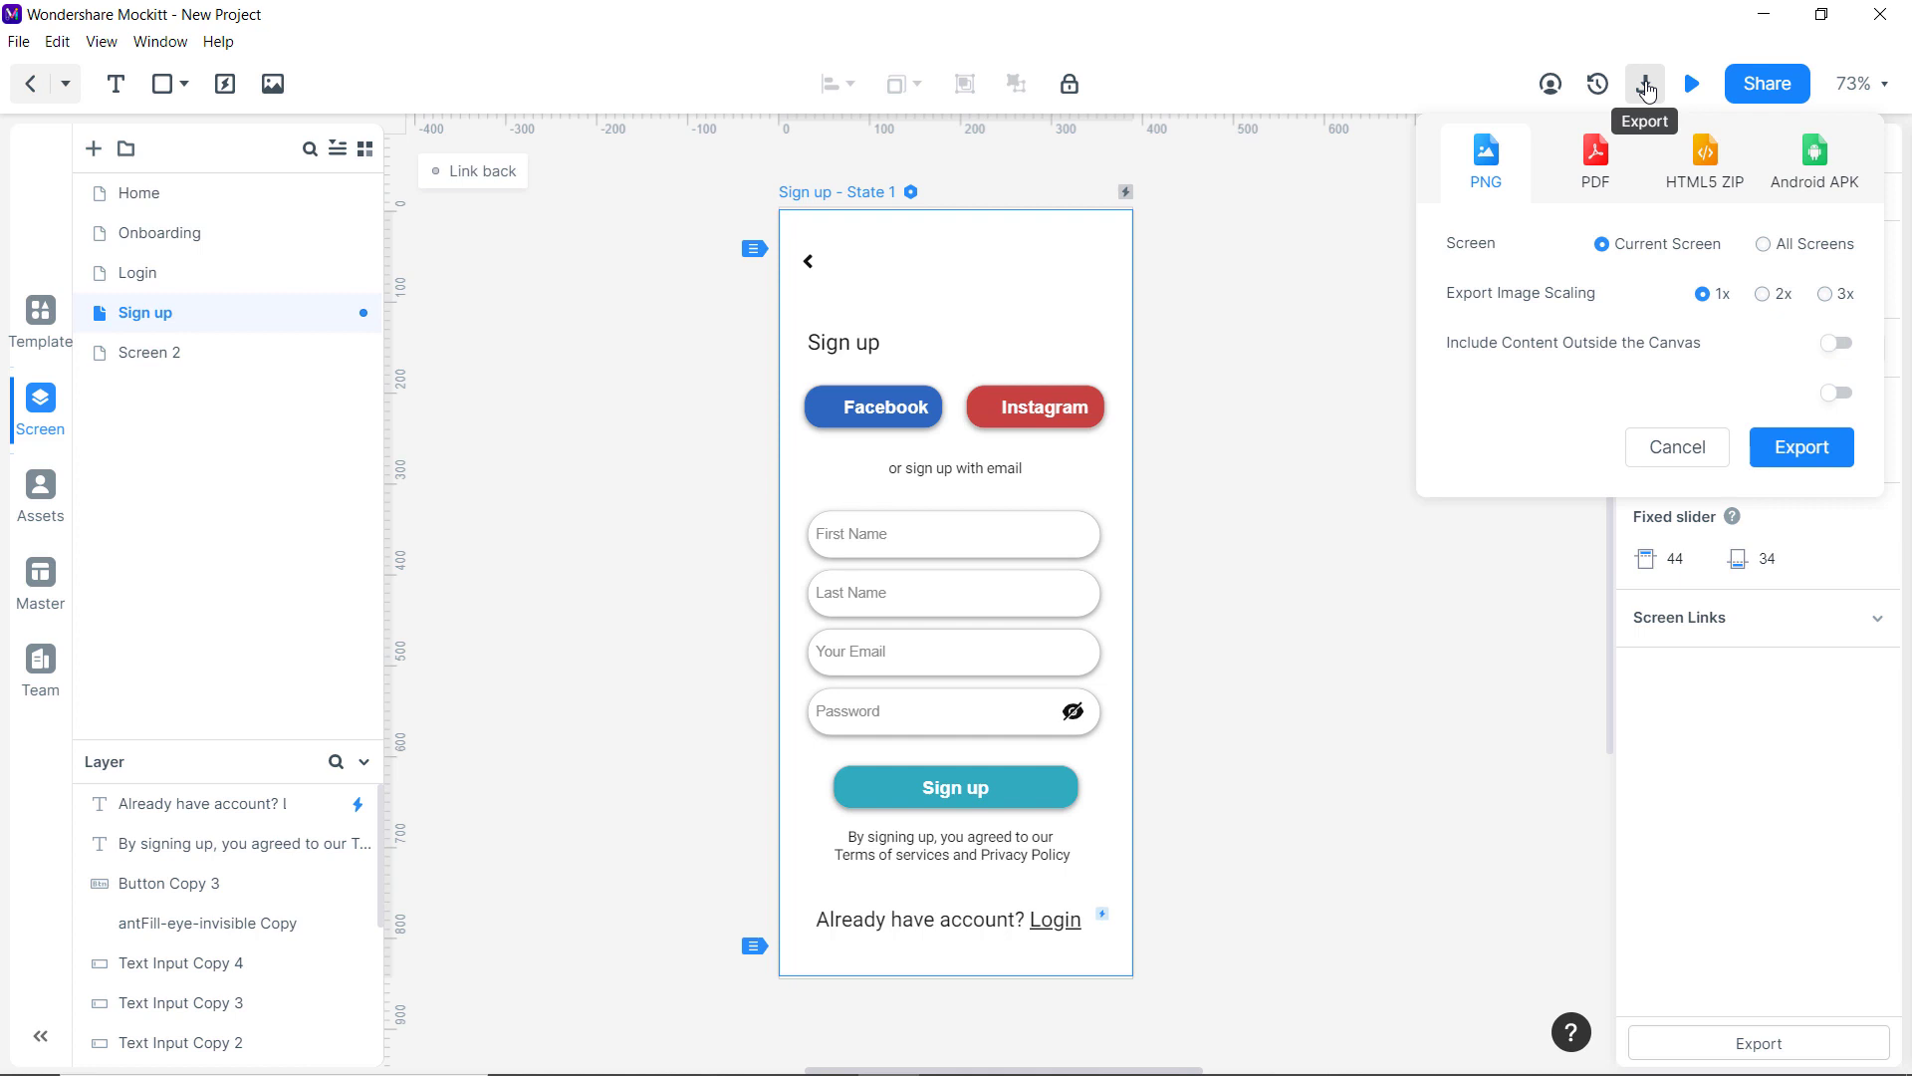
{"action": "left_click", "coordinate": [1806, 189]}
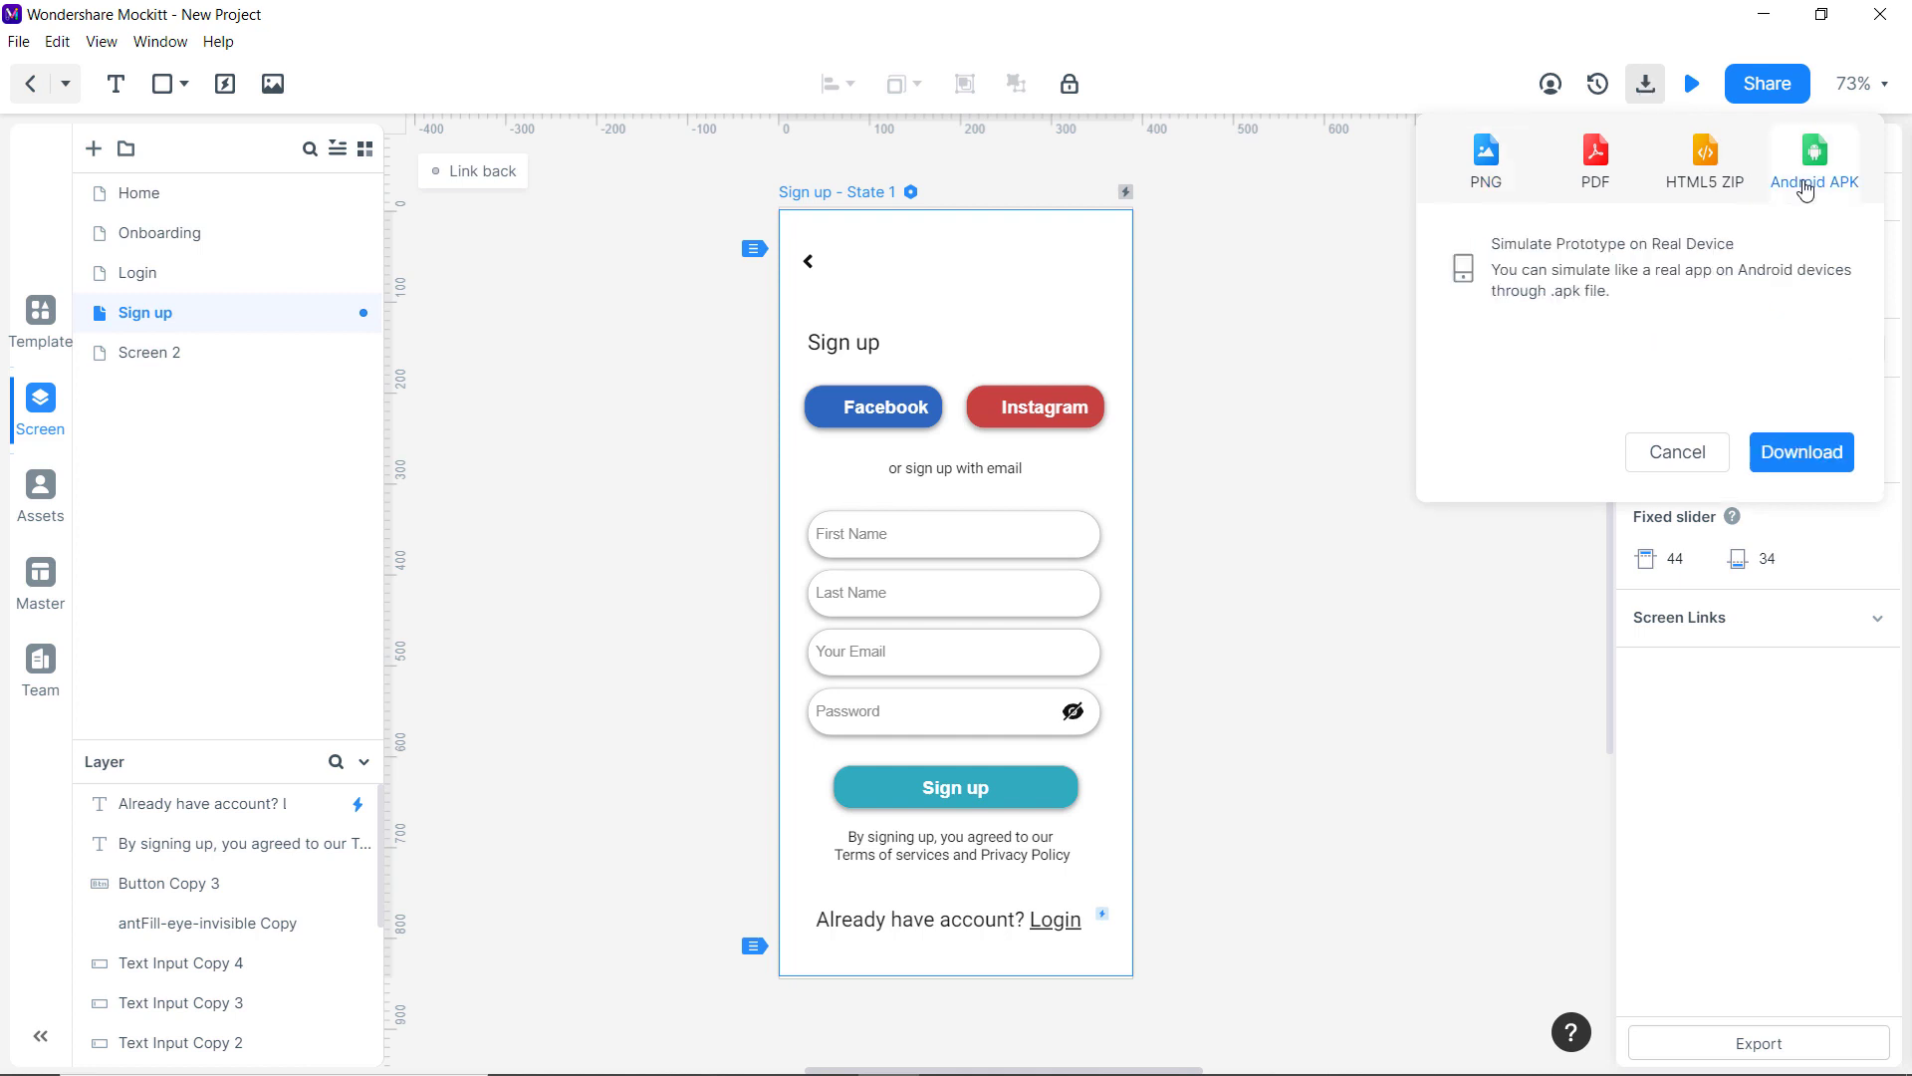
{"action": "left_click", "coordinate": [1718, 185]}
{"action": "left_click", "coordinate": [1610, 179]}
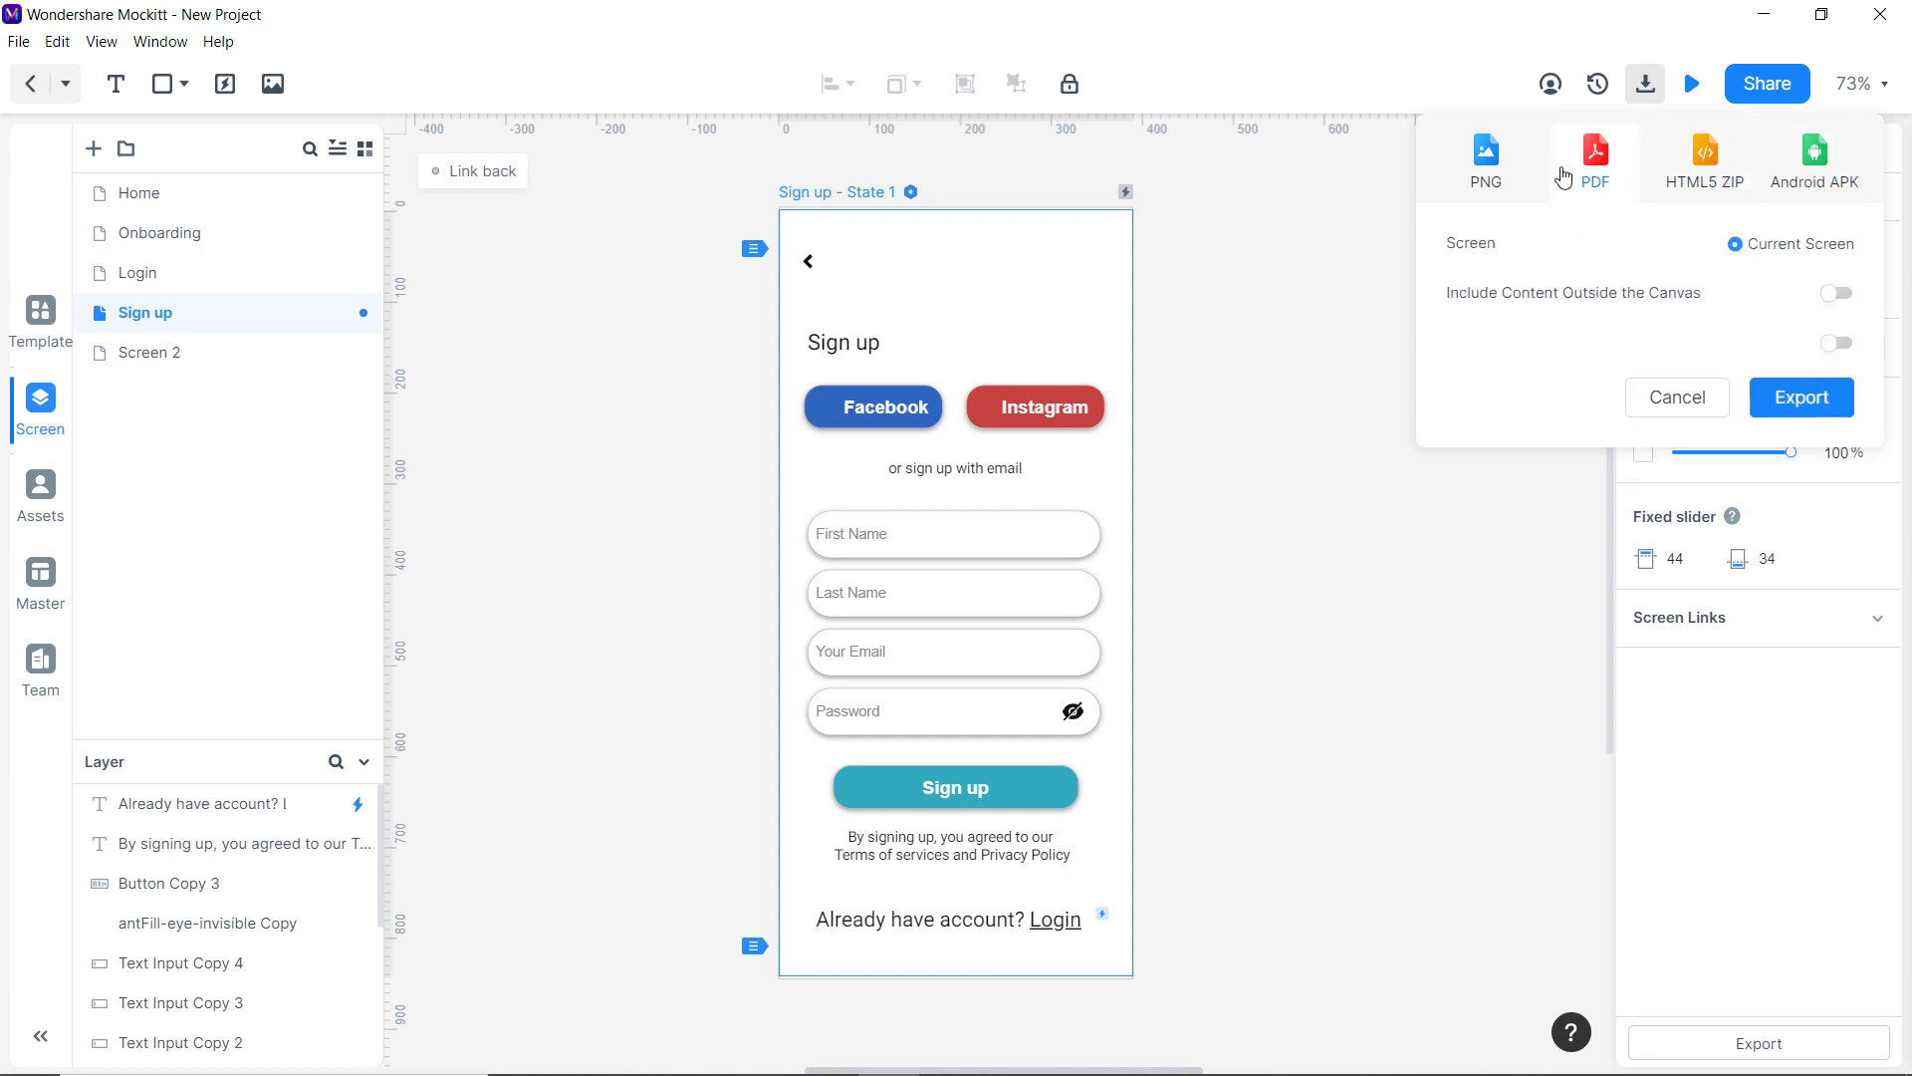
{"action": "left_click", "coordinate": [1505, 176]}
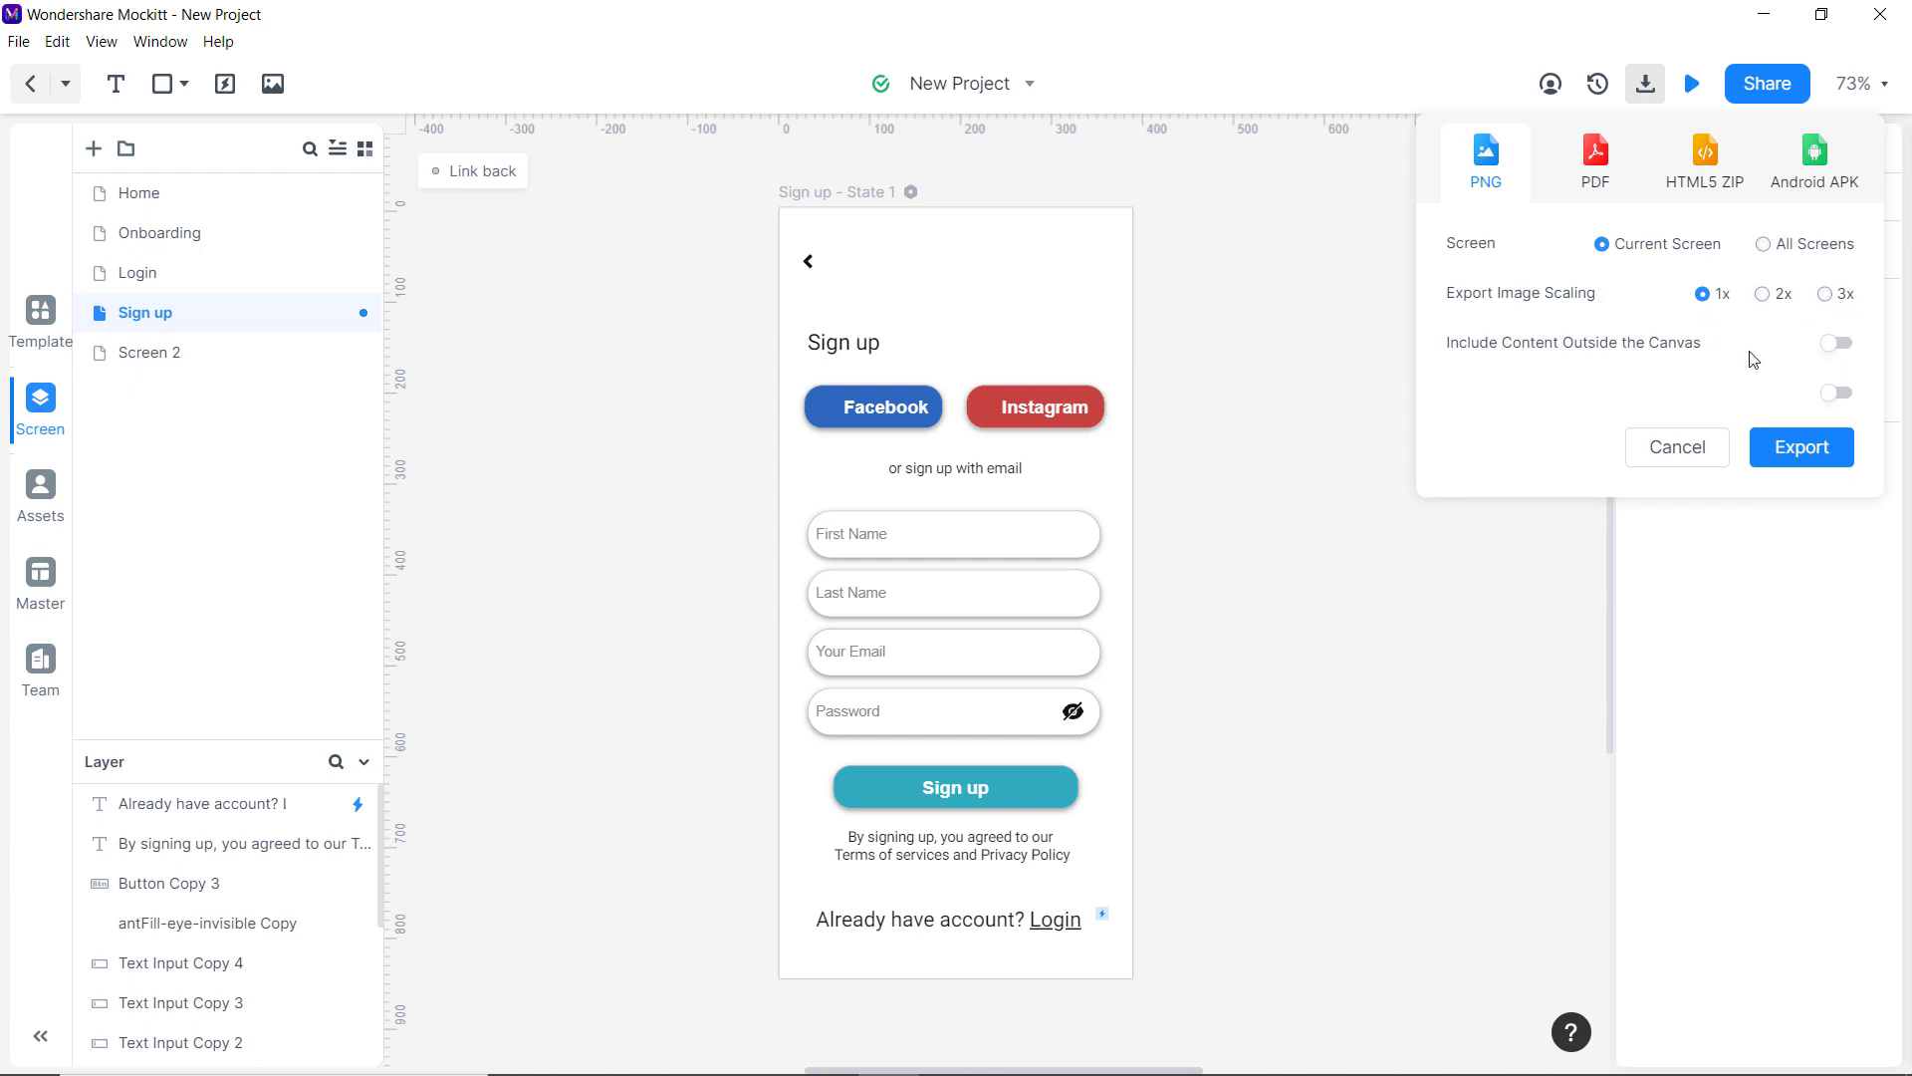
{"action": "left_click", "coordinate": [1709, 467]}
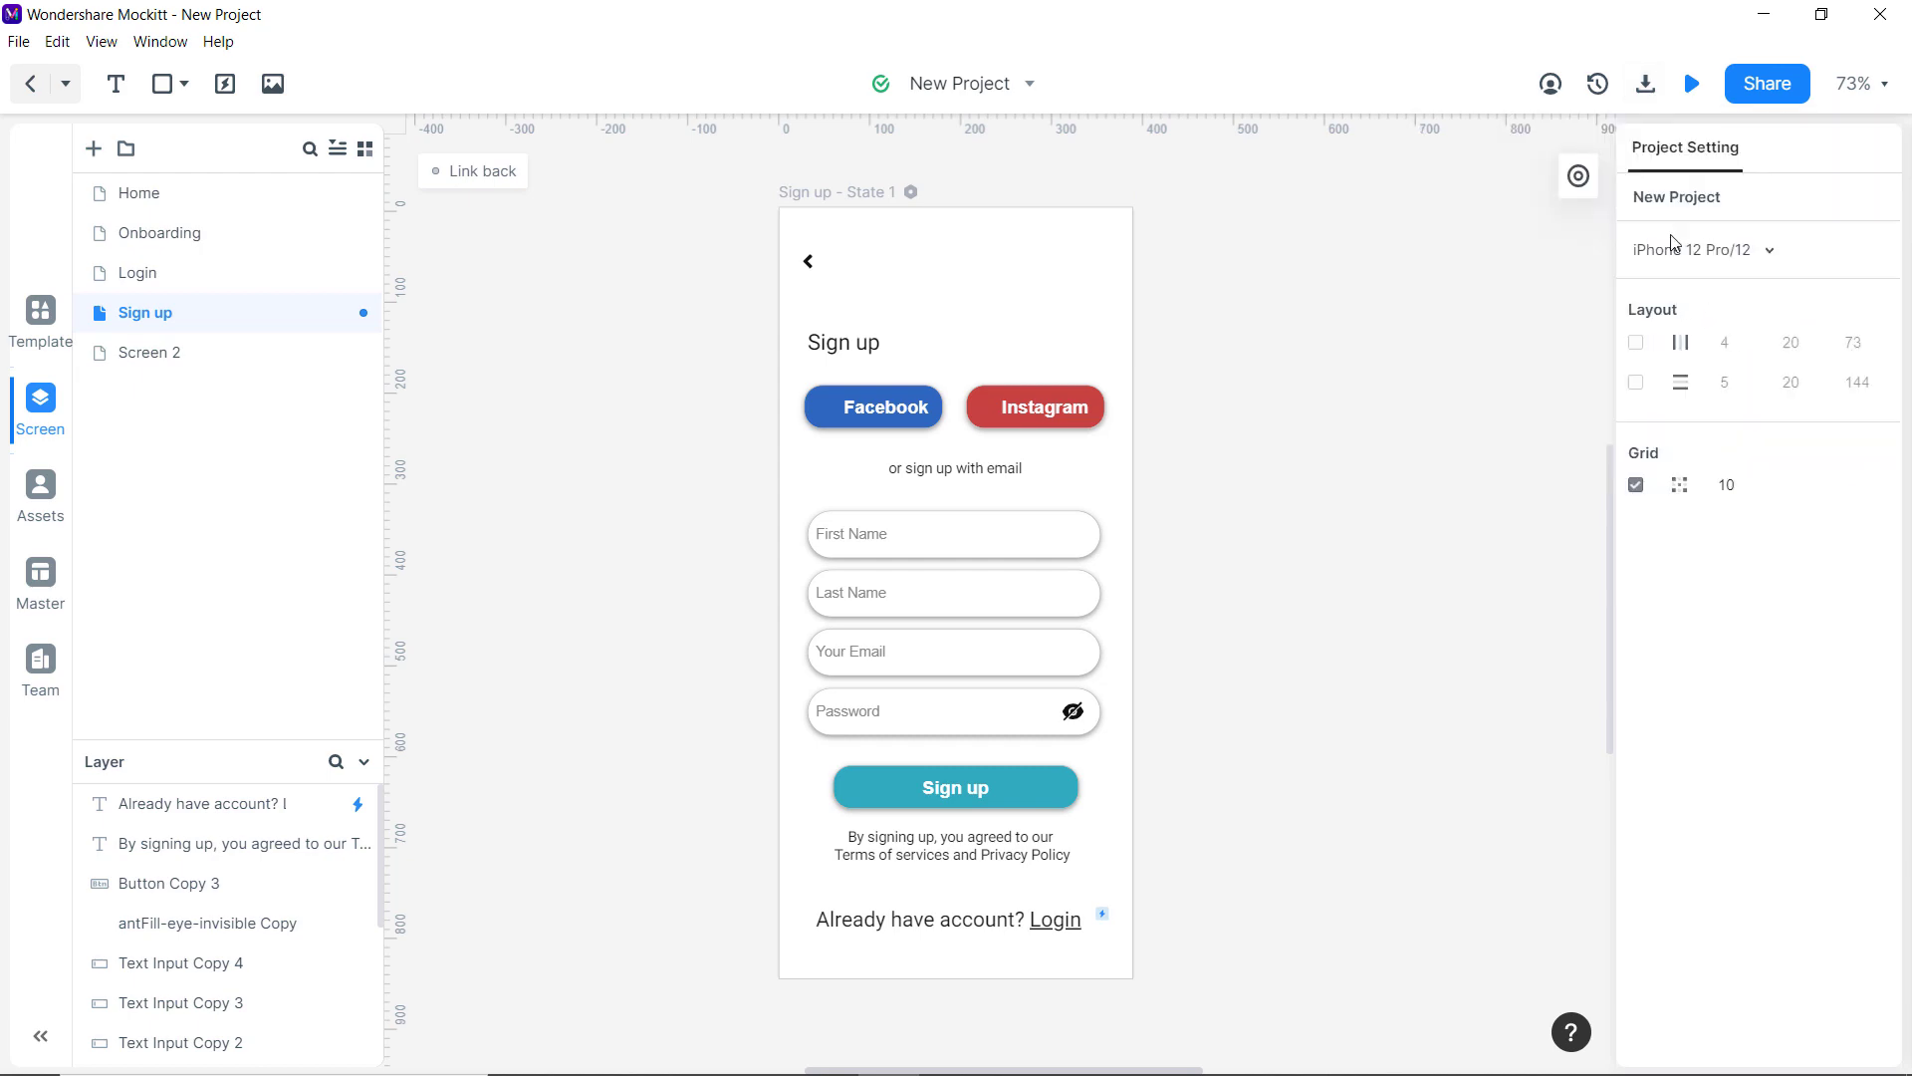
{"action": "left_click", "coordinate": [1766, 84]}
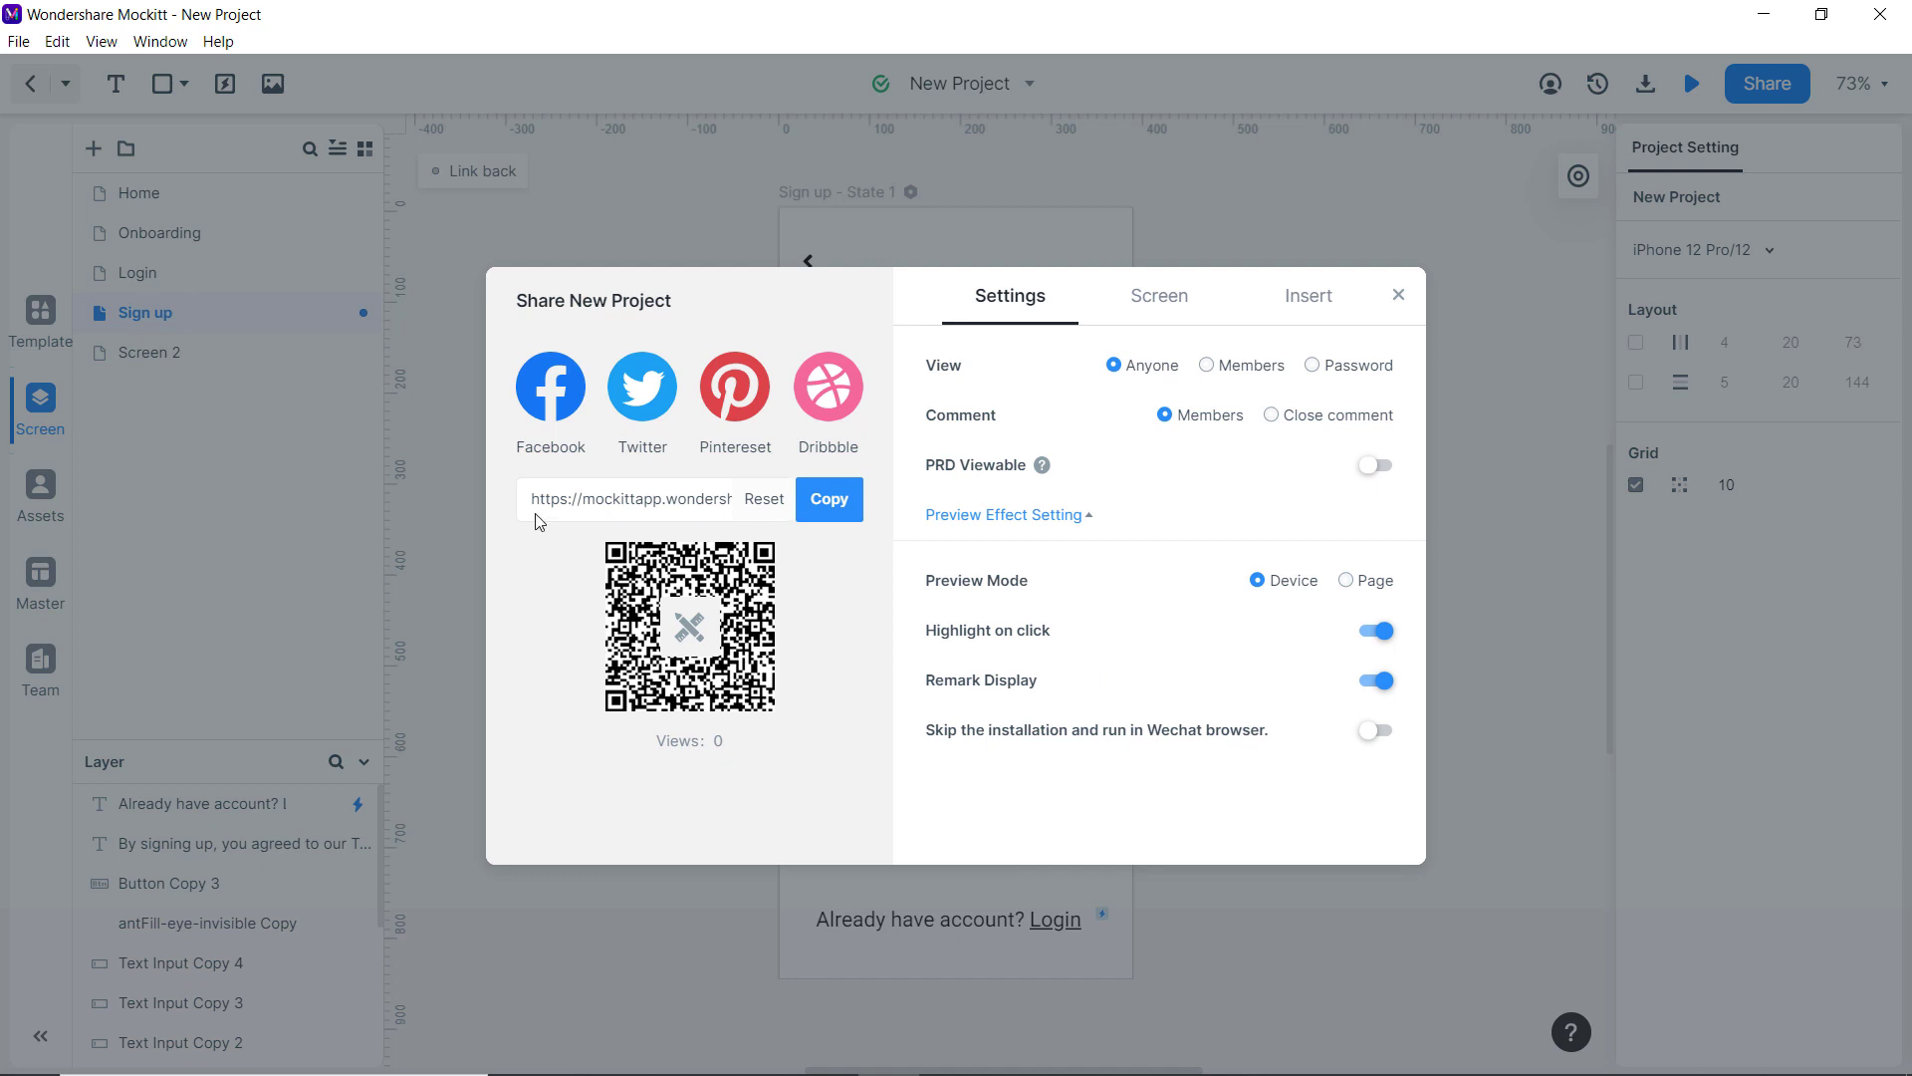
Copy the prototype's share URL from the Share New Project dialog.
{"action": "left_click", "coordinate": [825, 498]}
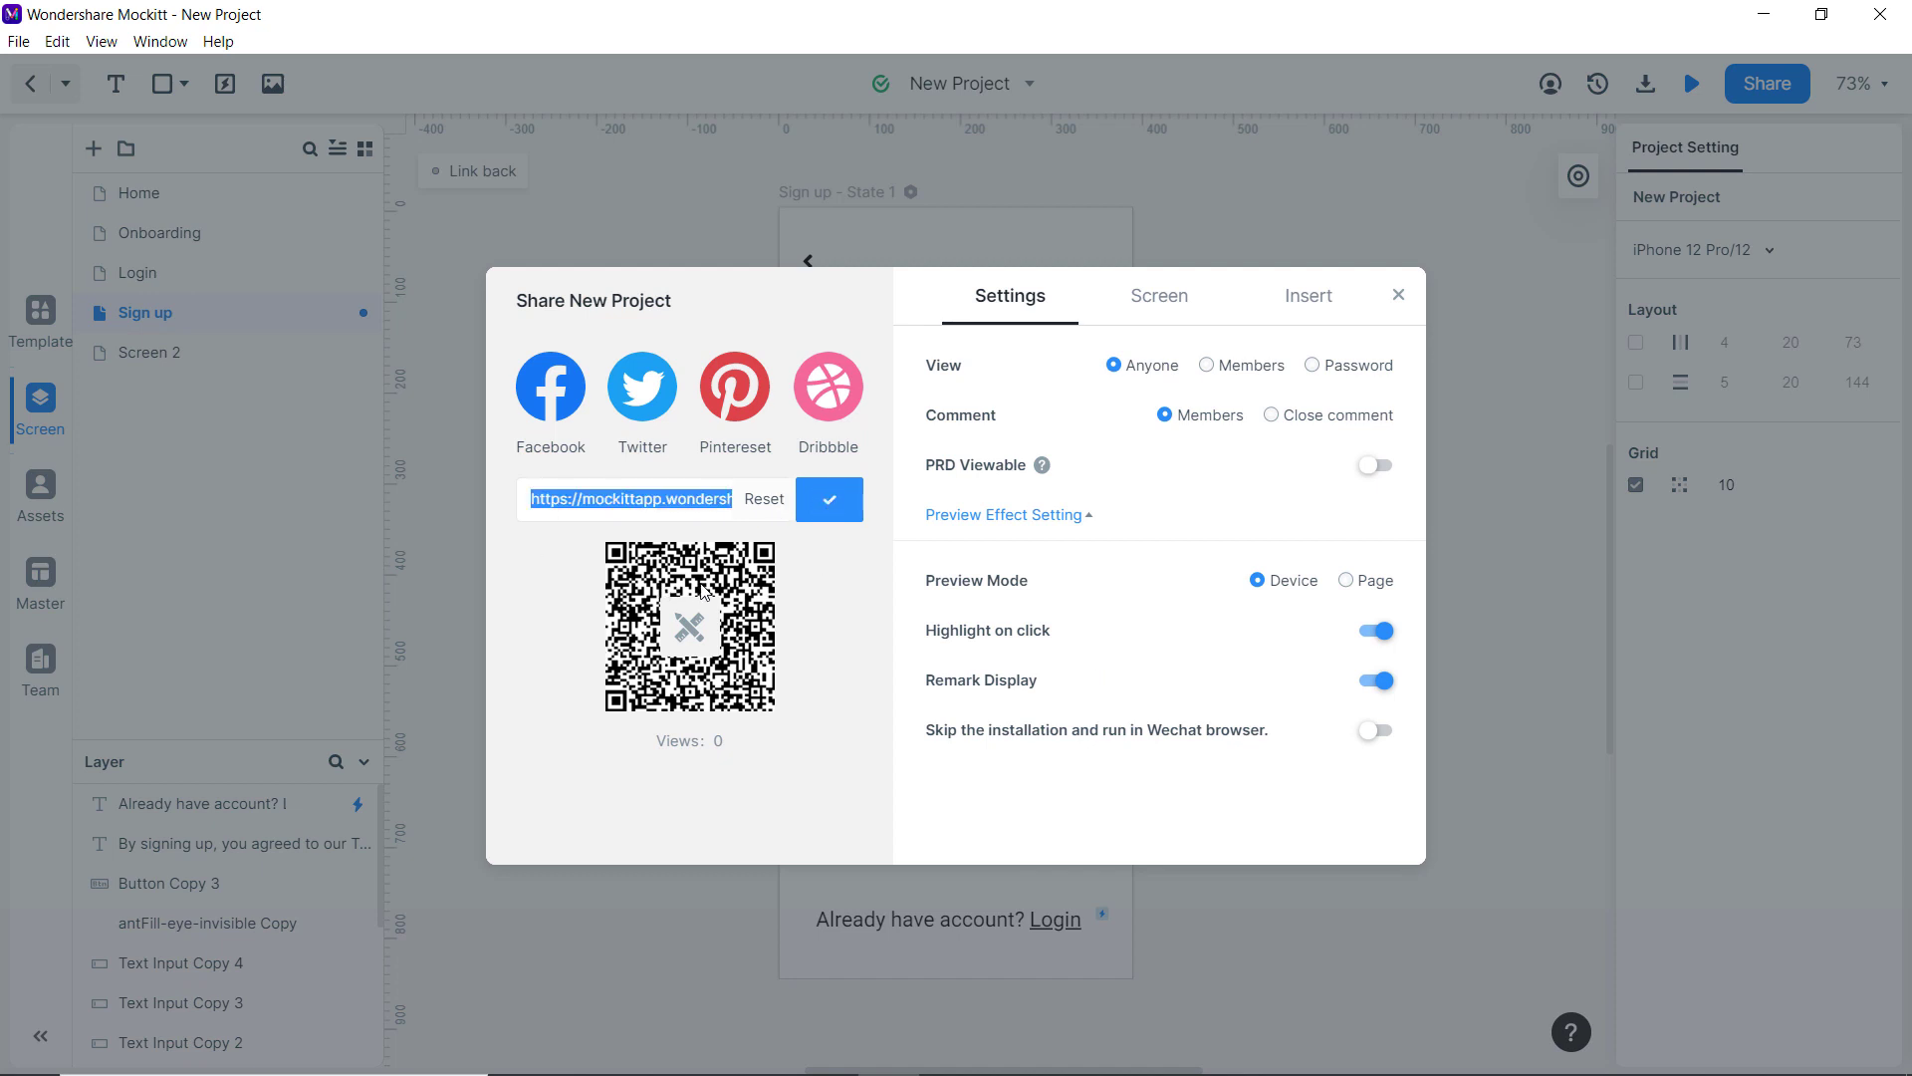